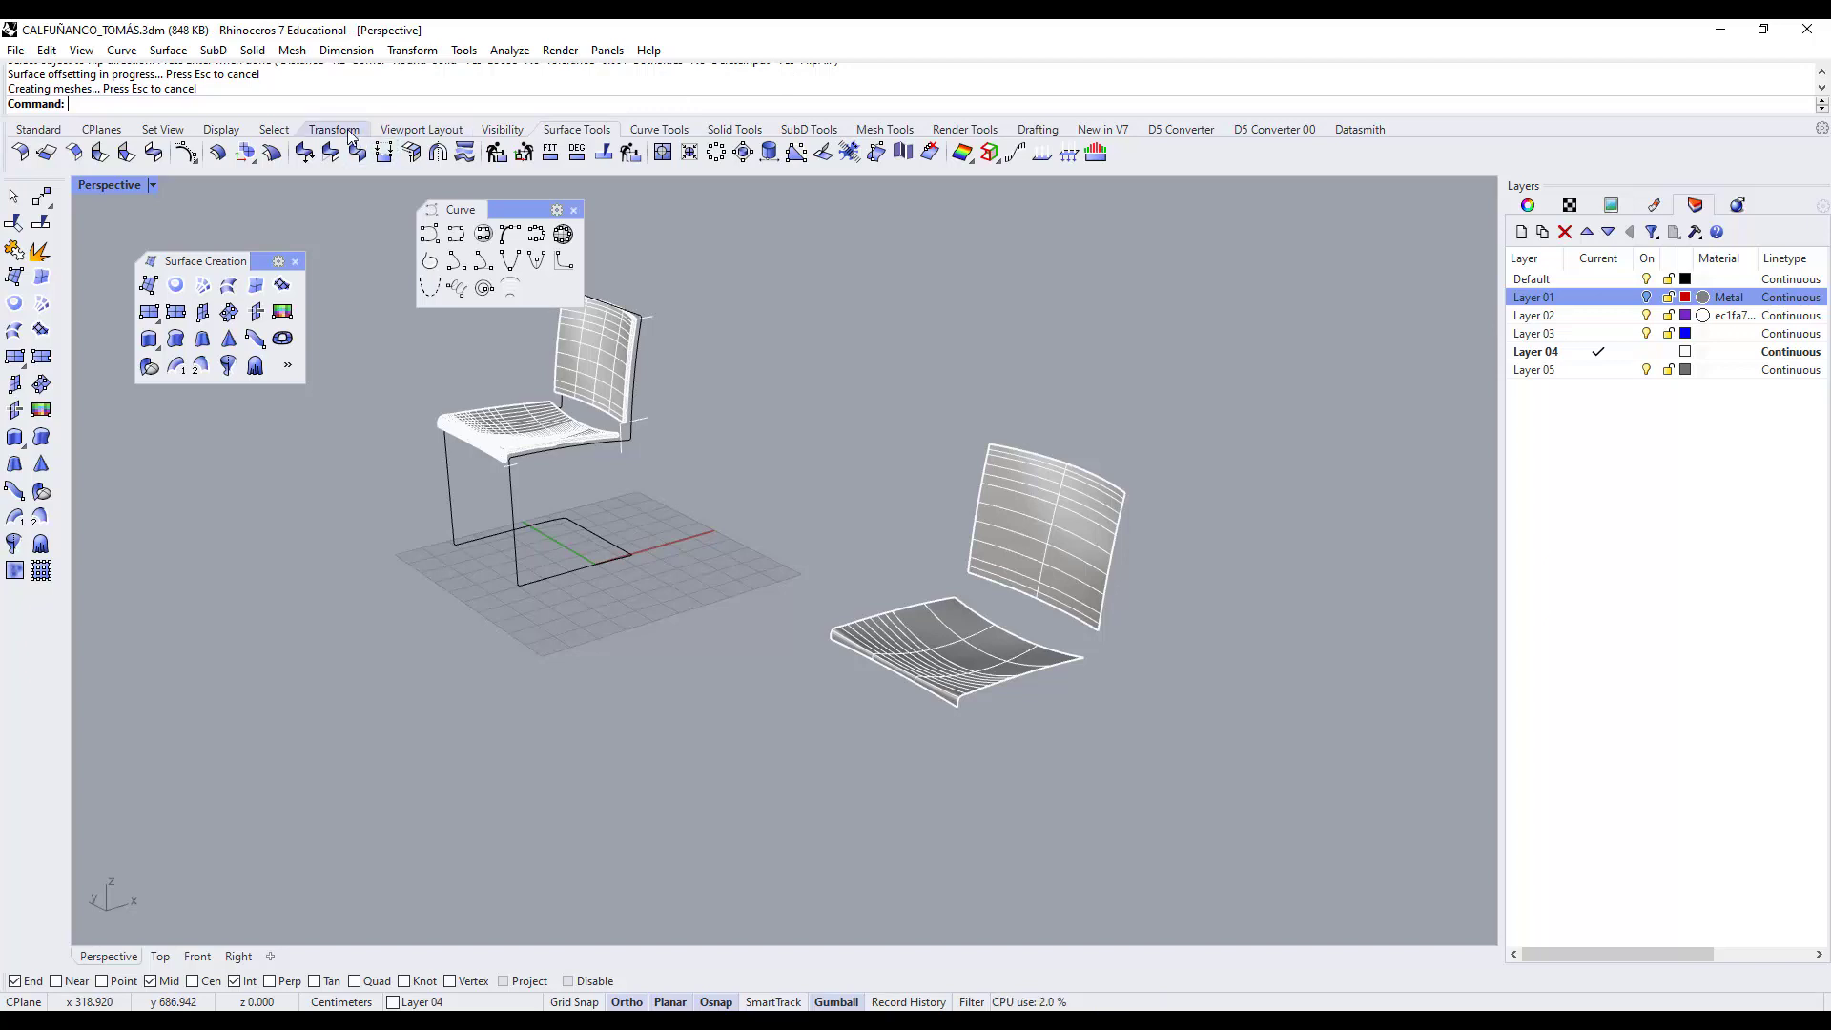
# Draw an S-shaped interpolated curve through five points beside the chair in the Front view.
pyautogui.click(334, 129)
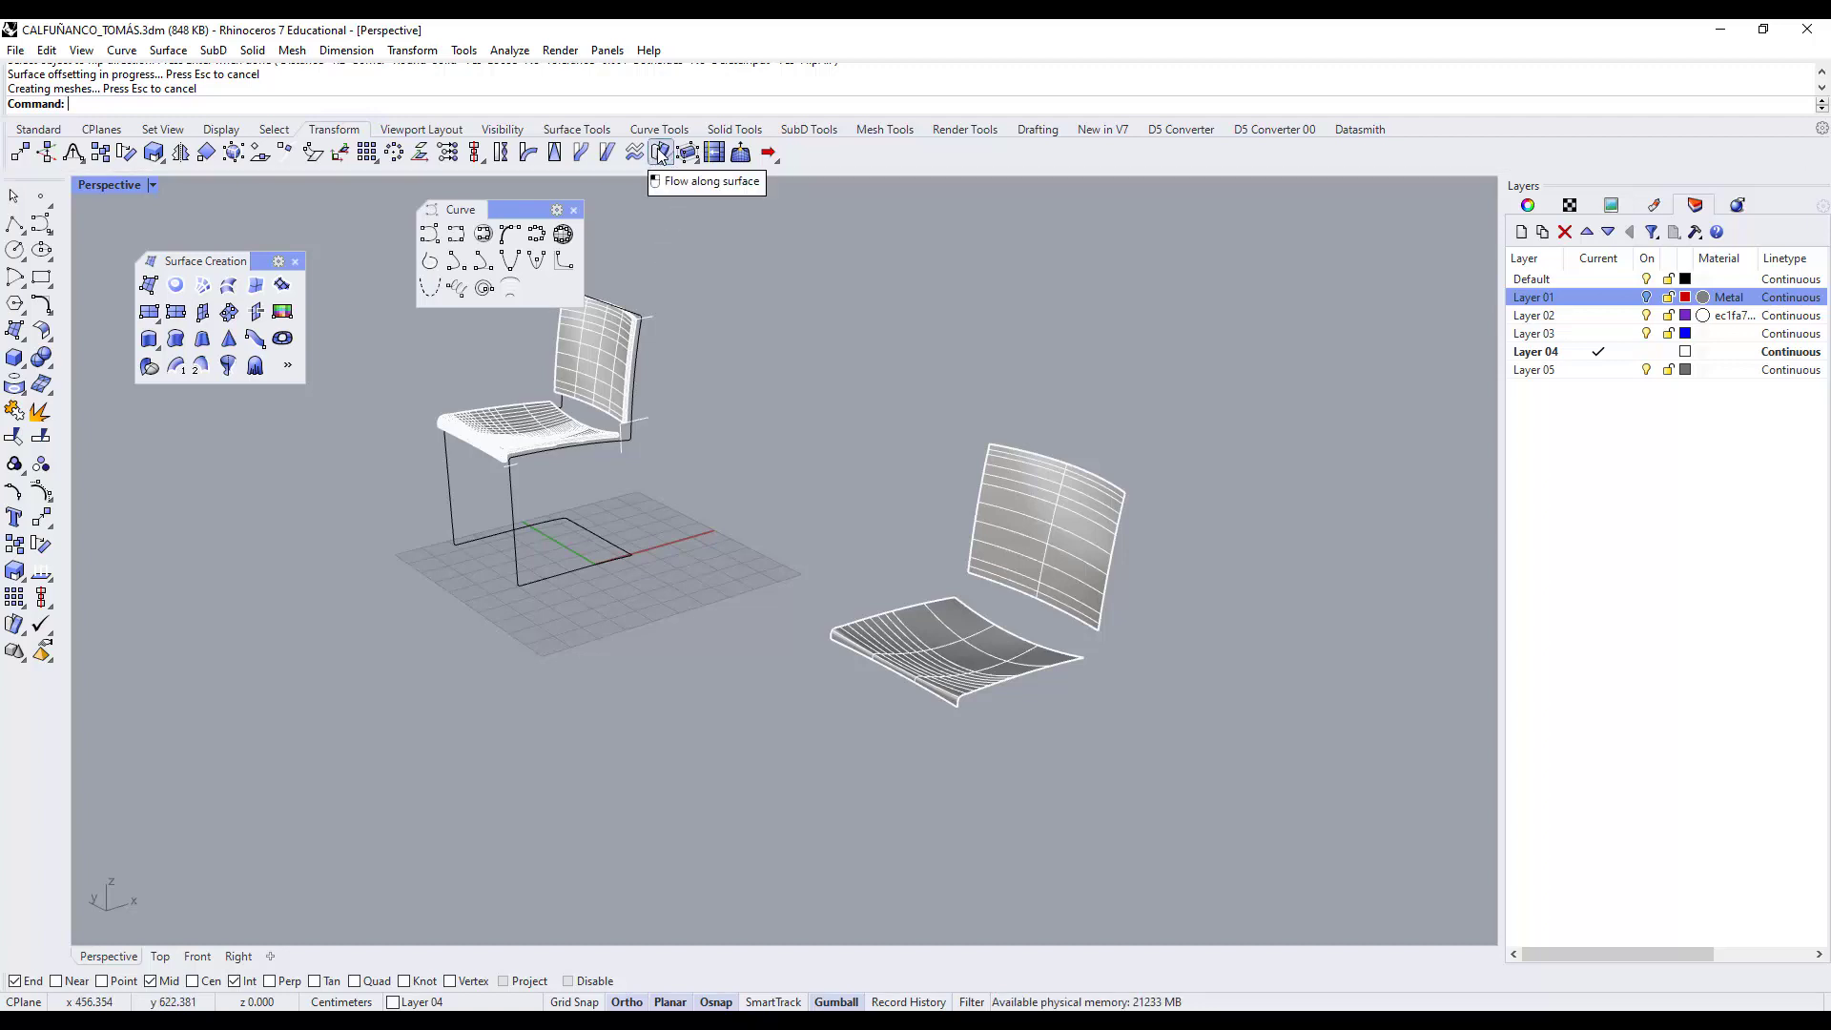
pyautogui.scroll(-5, 728, 506)
pyautogui.moveTo(649, 569); pyautogui.dragTo(695, 600, button='right')
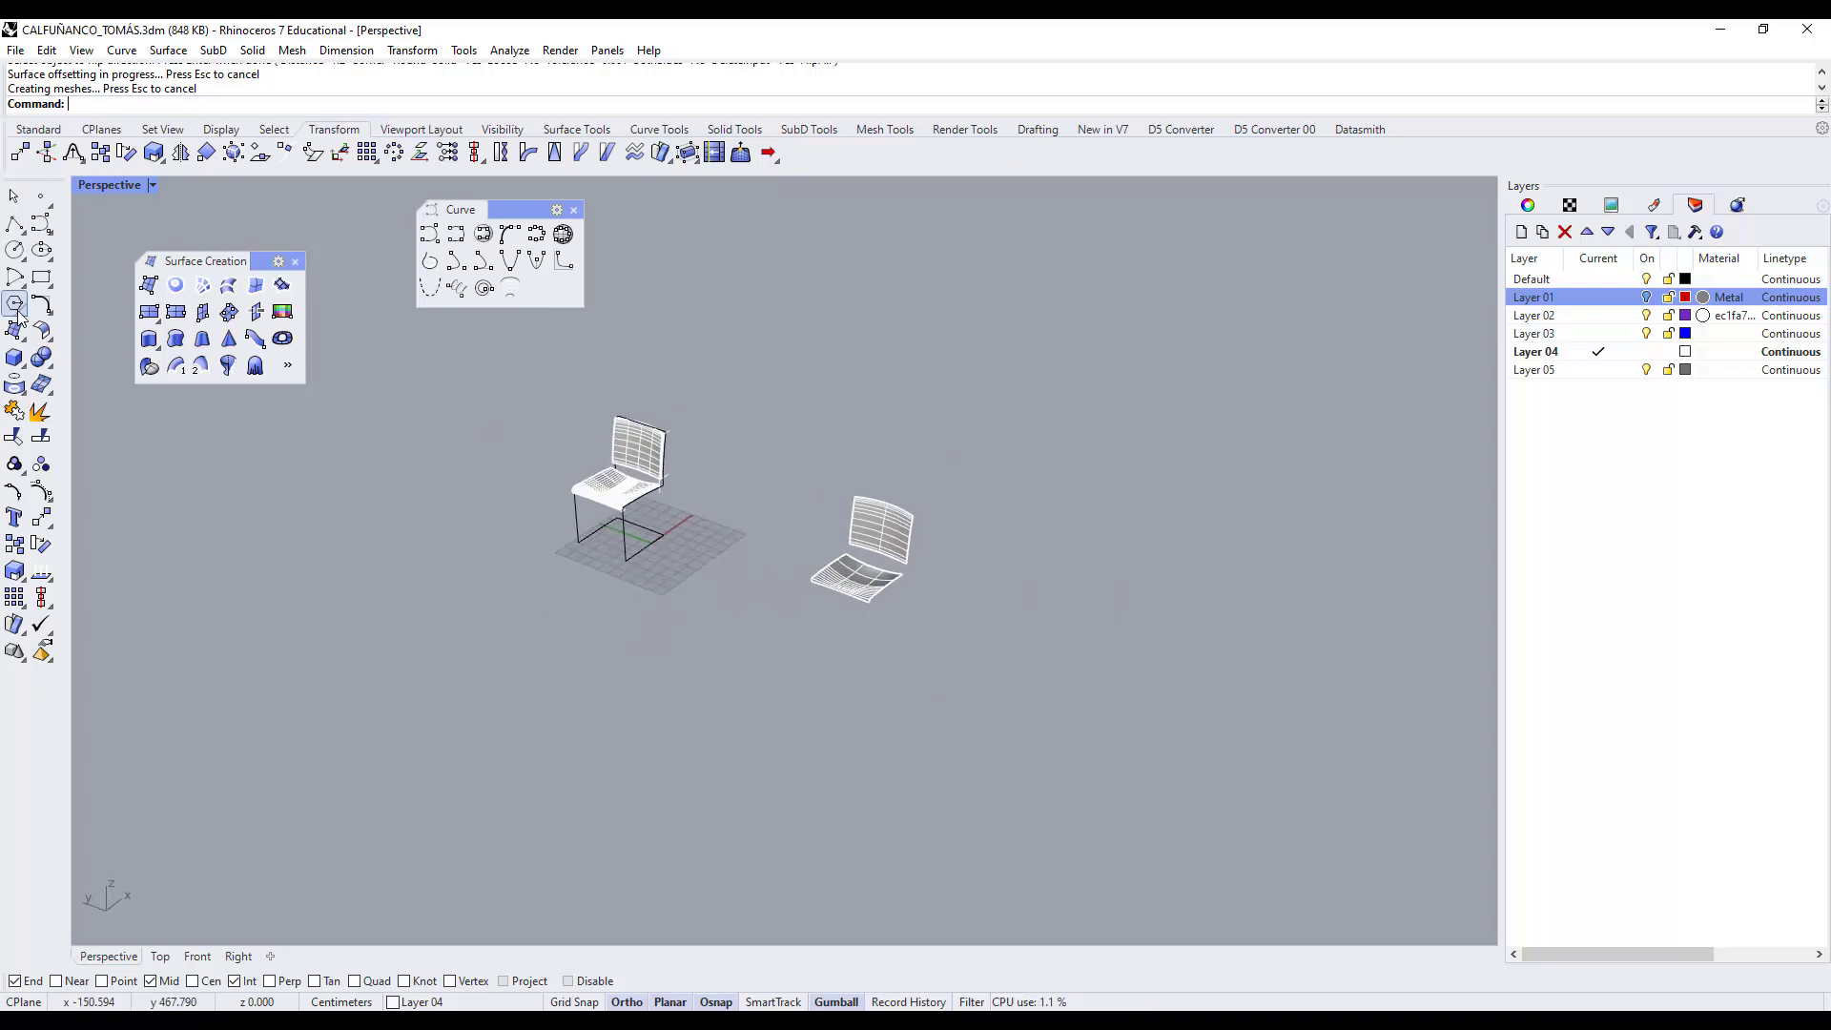
pyautogui.doubleClick(128, 185)
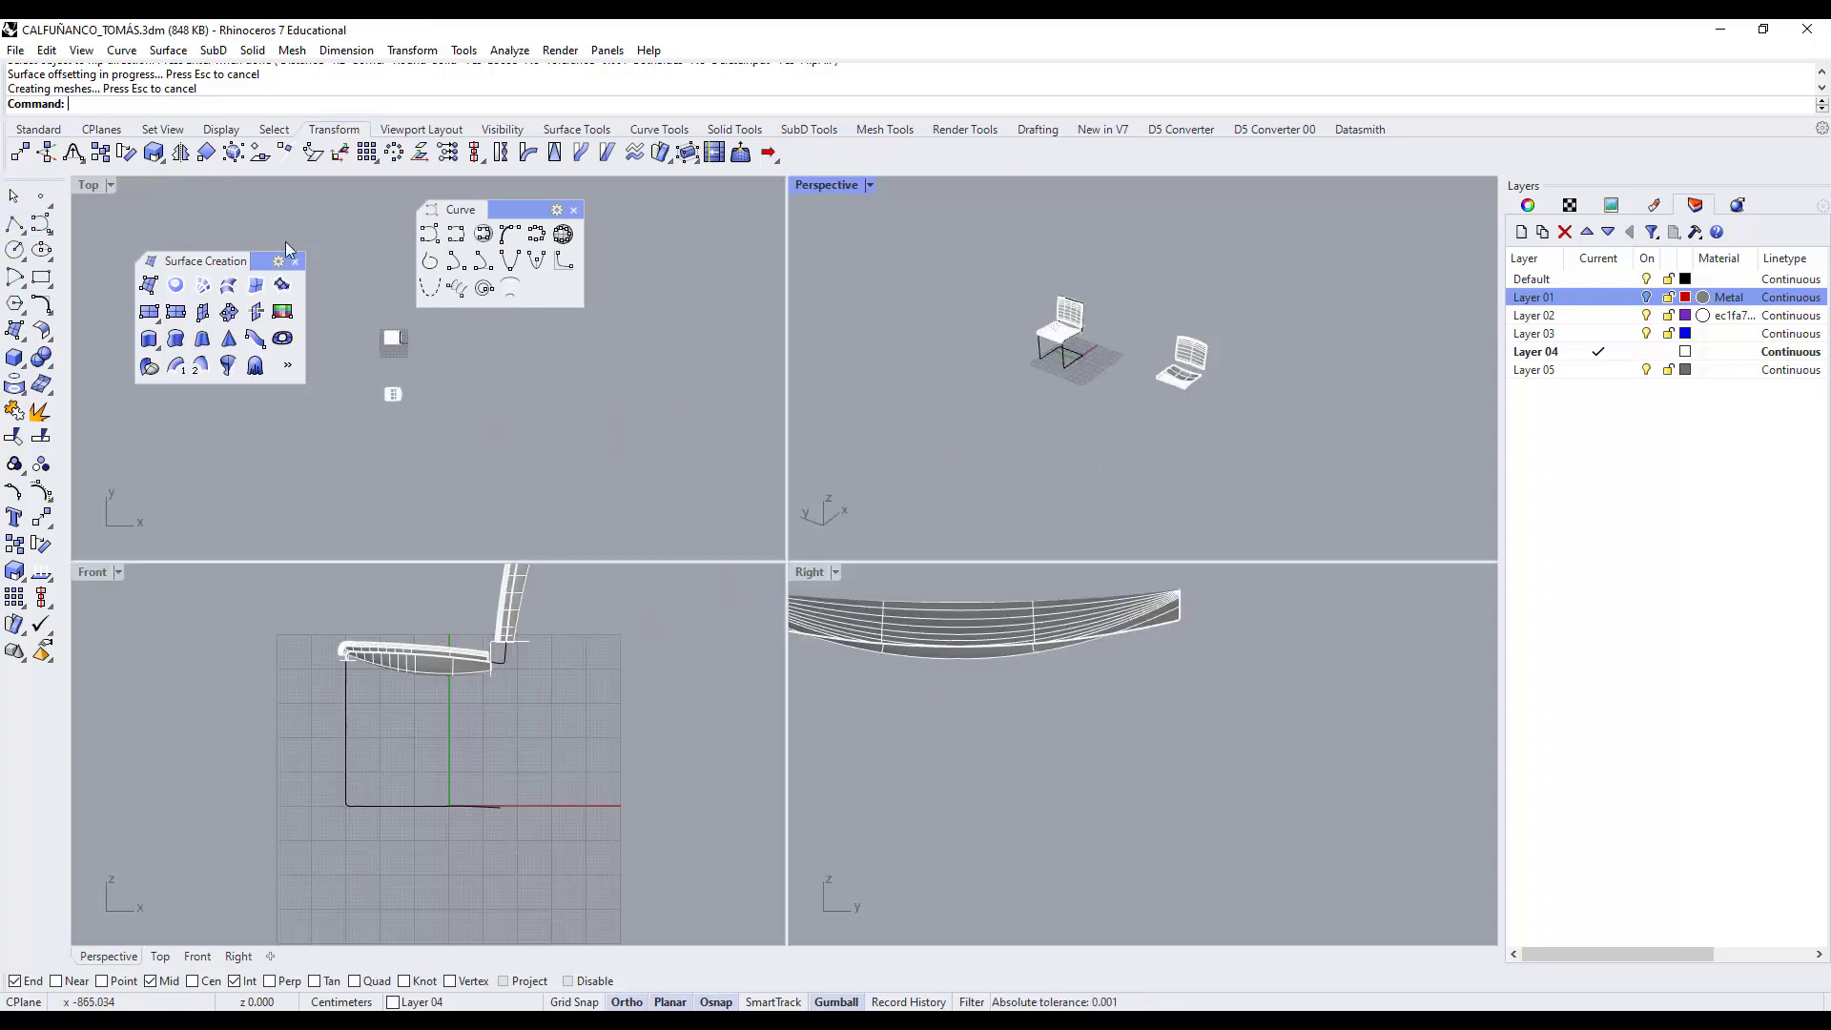
pyautogui.click(369, 725)
pyautogui.scroll(1, 533, 766)
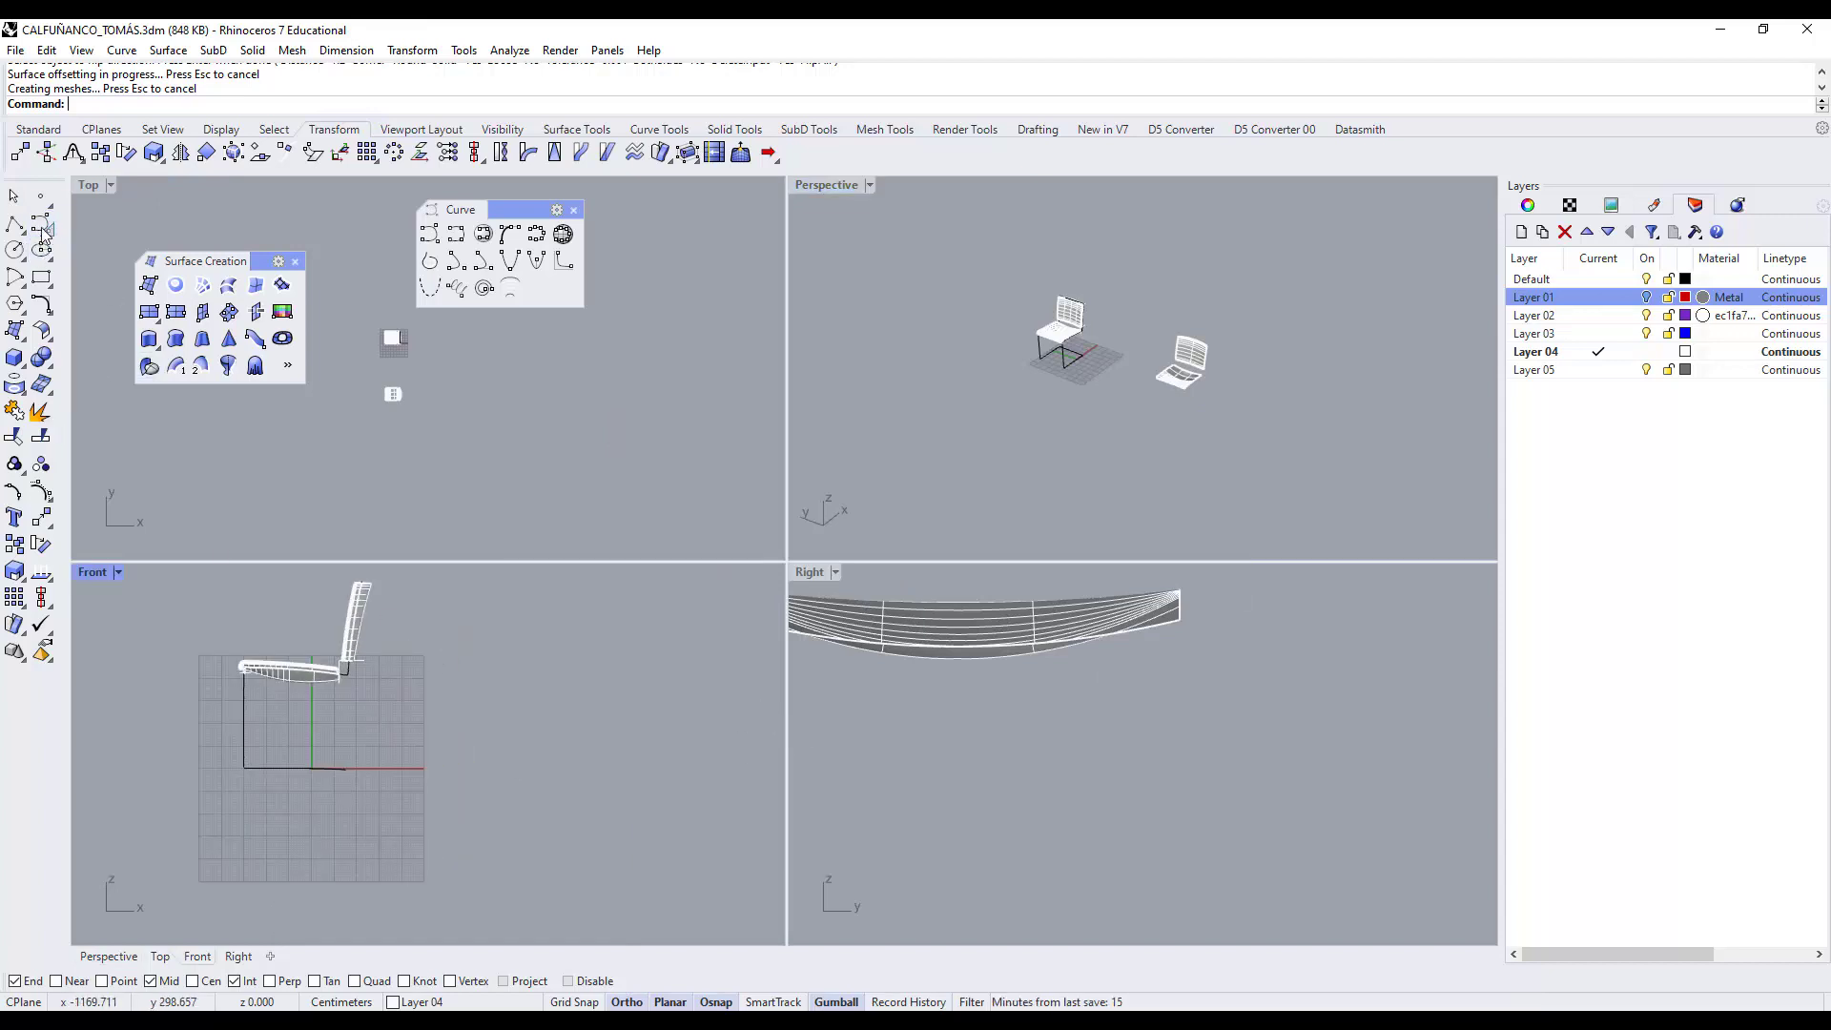
pyautogui.click(454, 262)
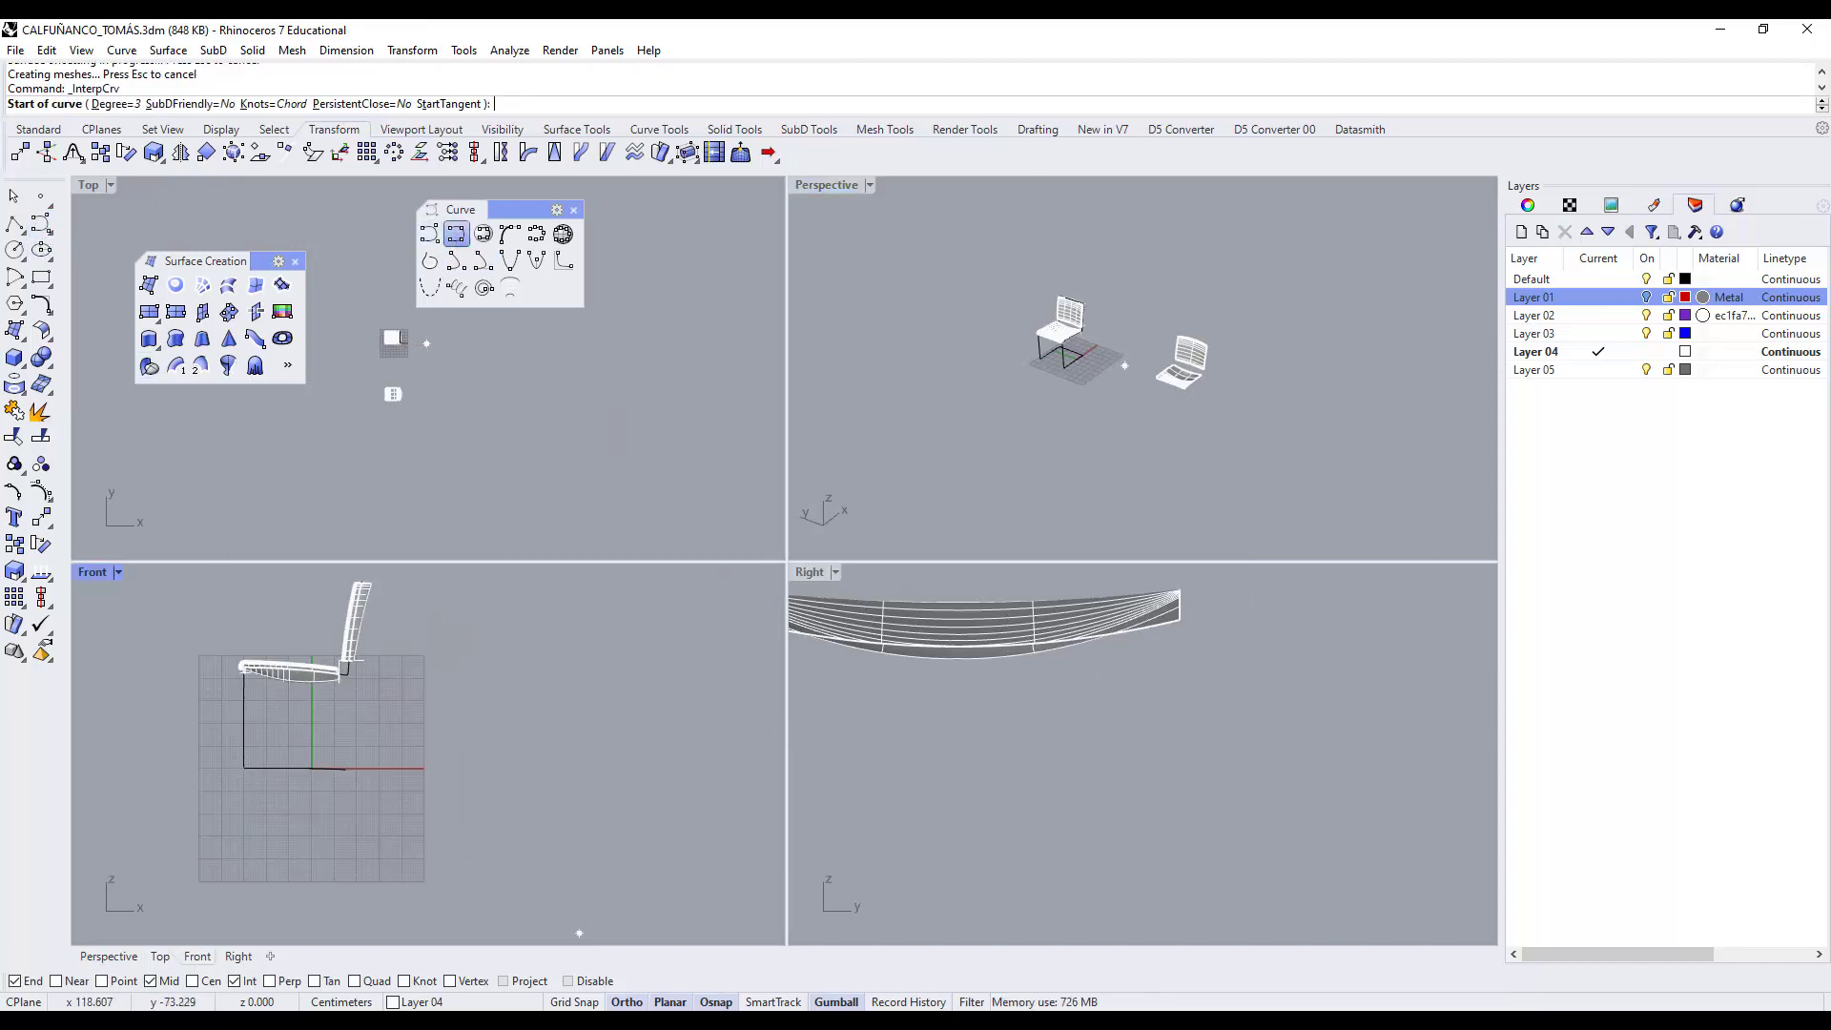
pyautogui.click(462, 747)
pyautogui.click(508, 685)
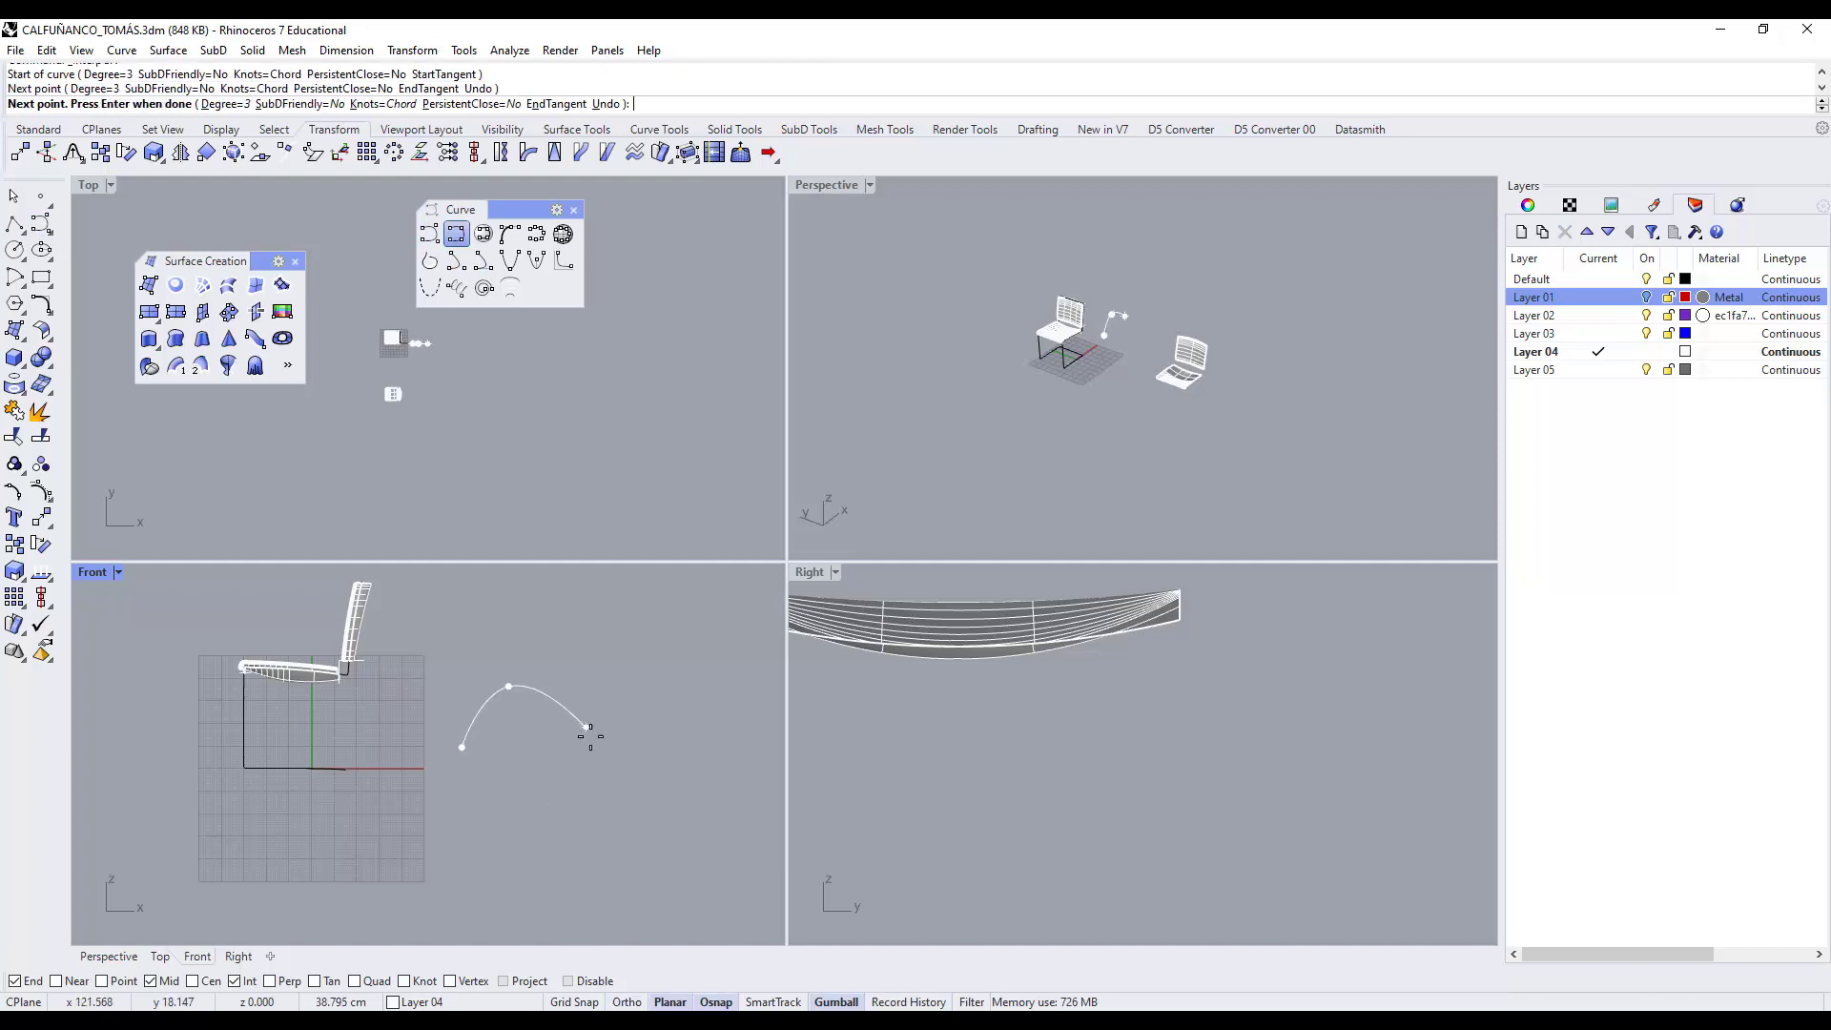
pyautogui.click(591, 737)
pyautogui.click(643, 745)
pyautogui.click(701, 670)
pyautogui.press('Return')
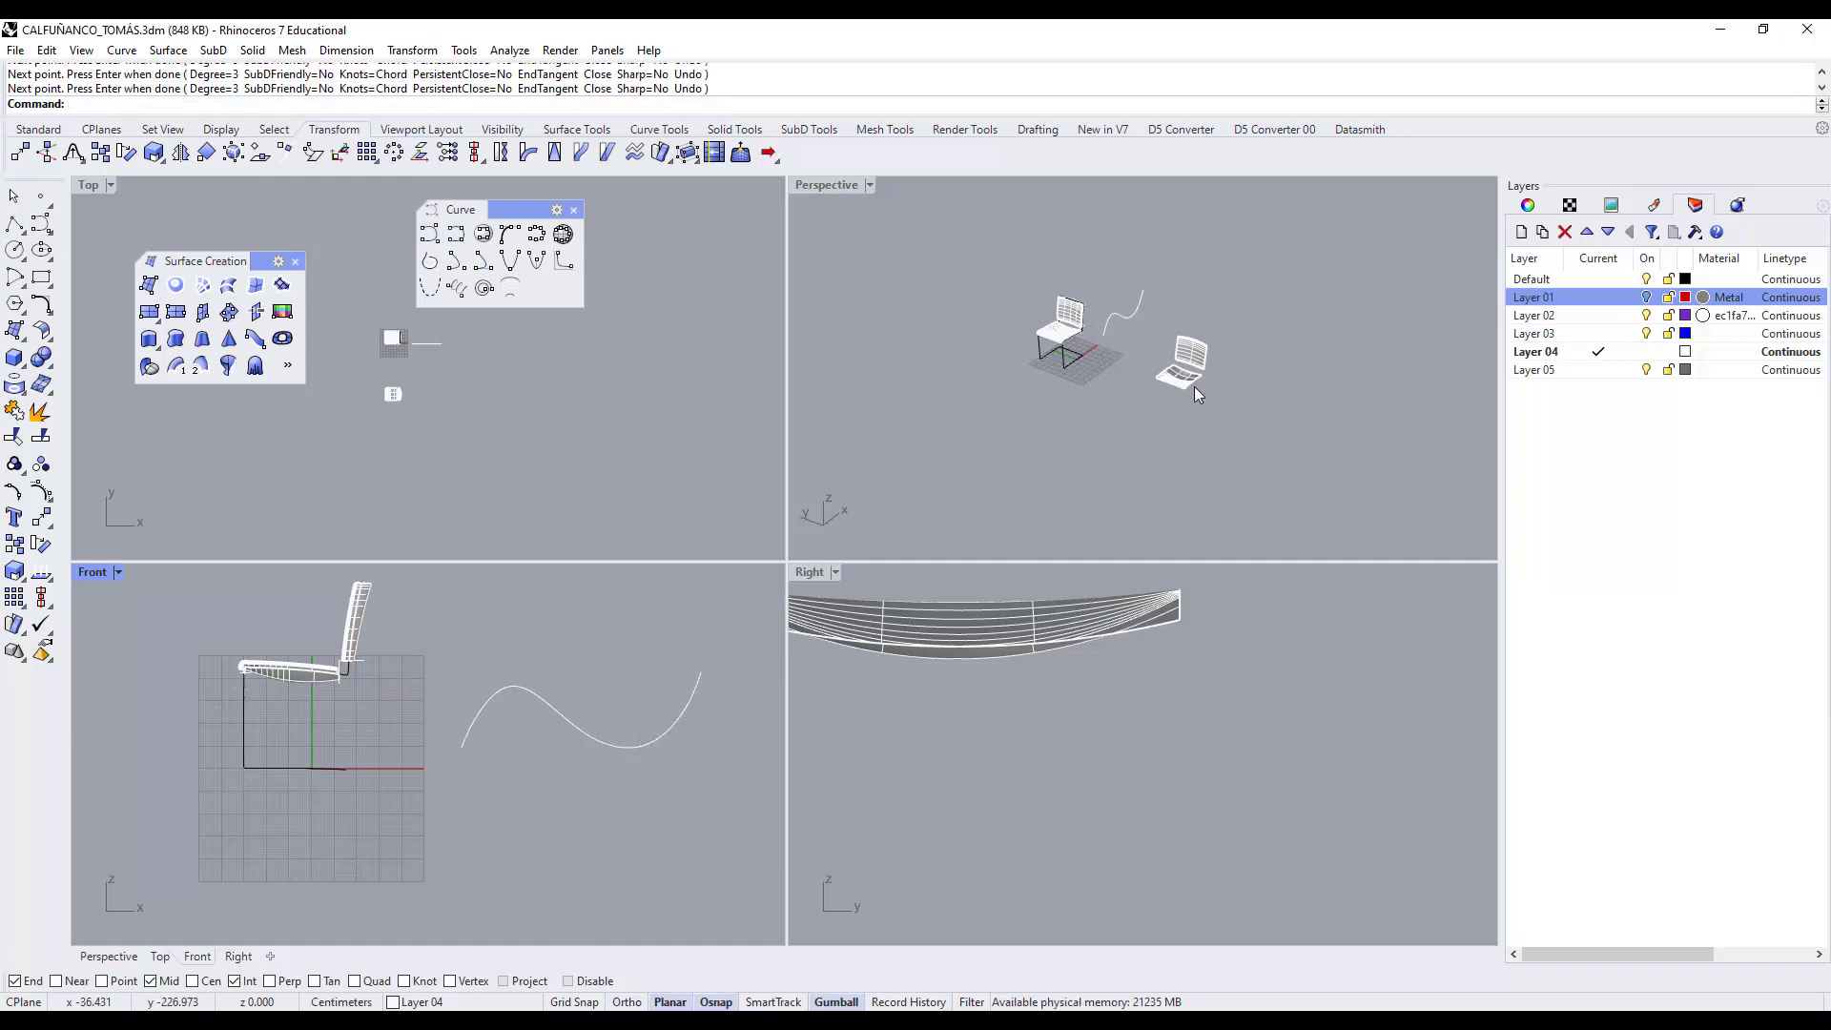
# Extrude the S-shaped curve about 89 cm into an open wavy surface.
pyautogui.scroll(5, 1118, 296)
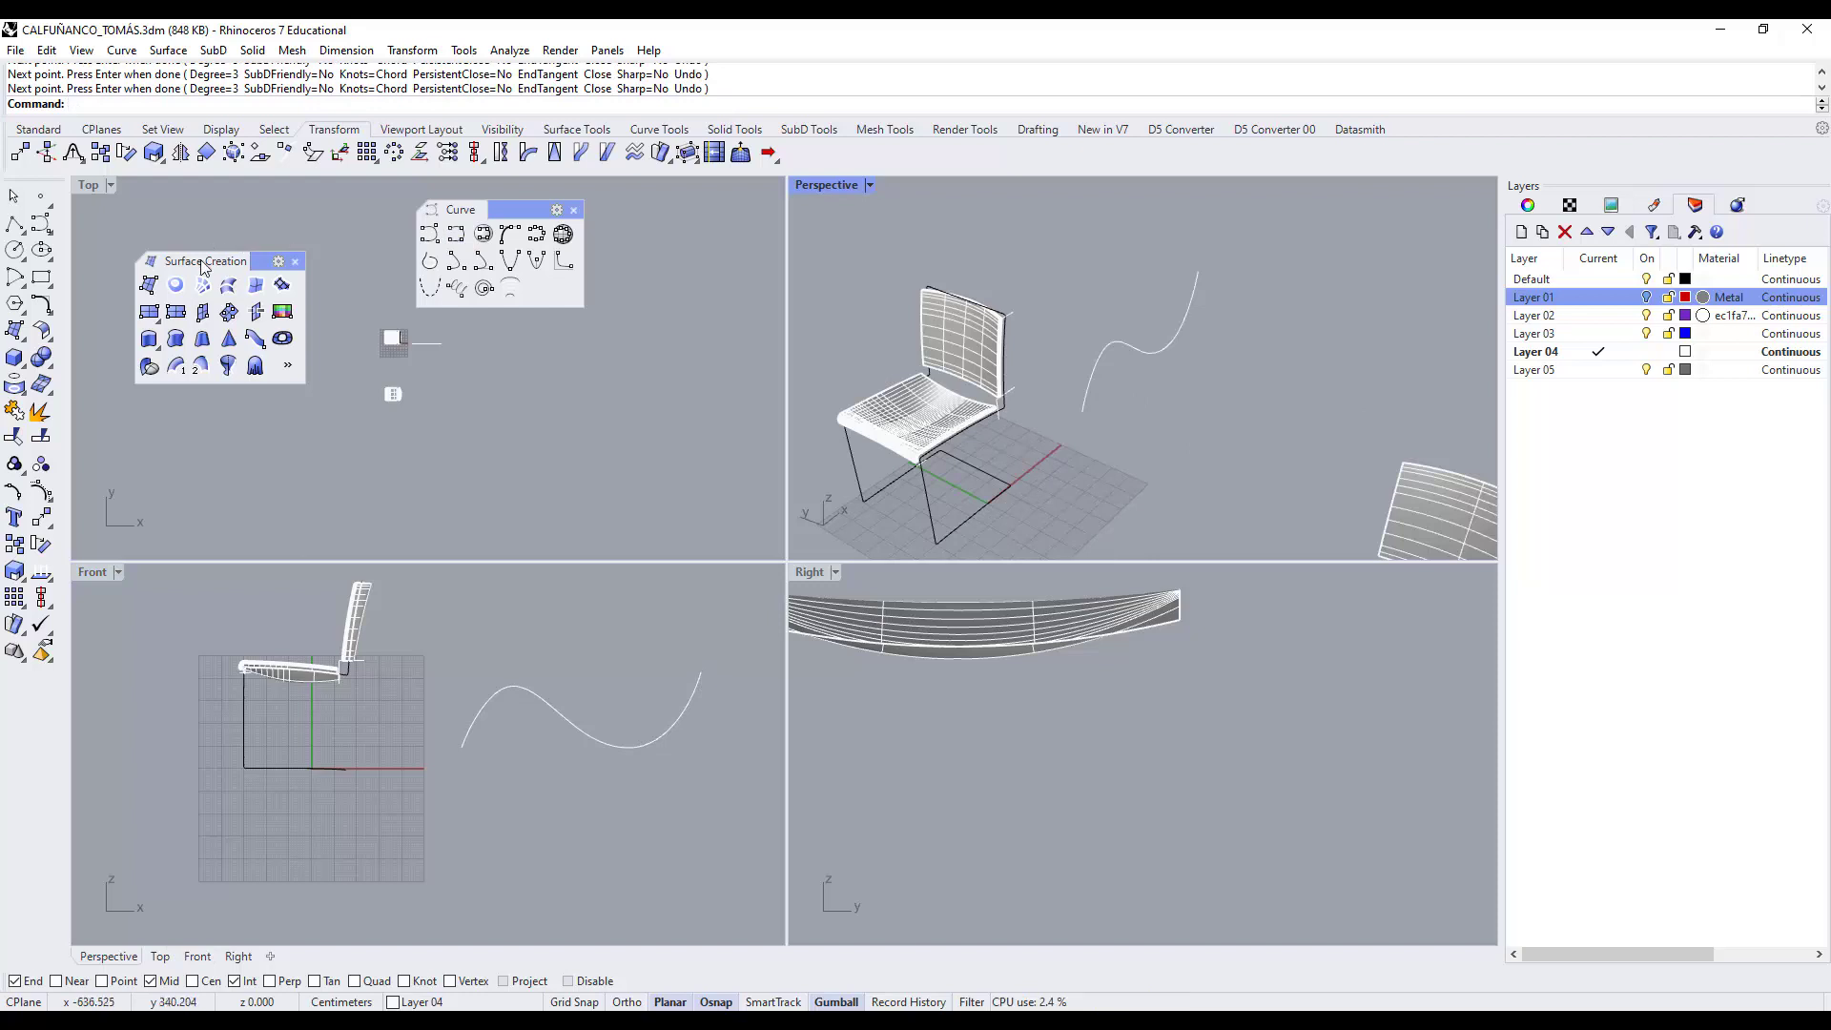
pyautogui.click(153, 347)
pyautogui.click(1144, 355)
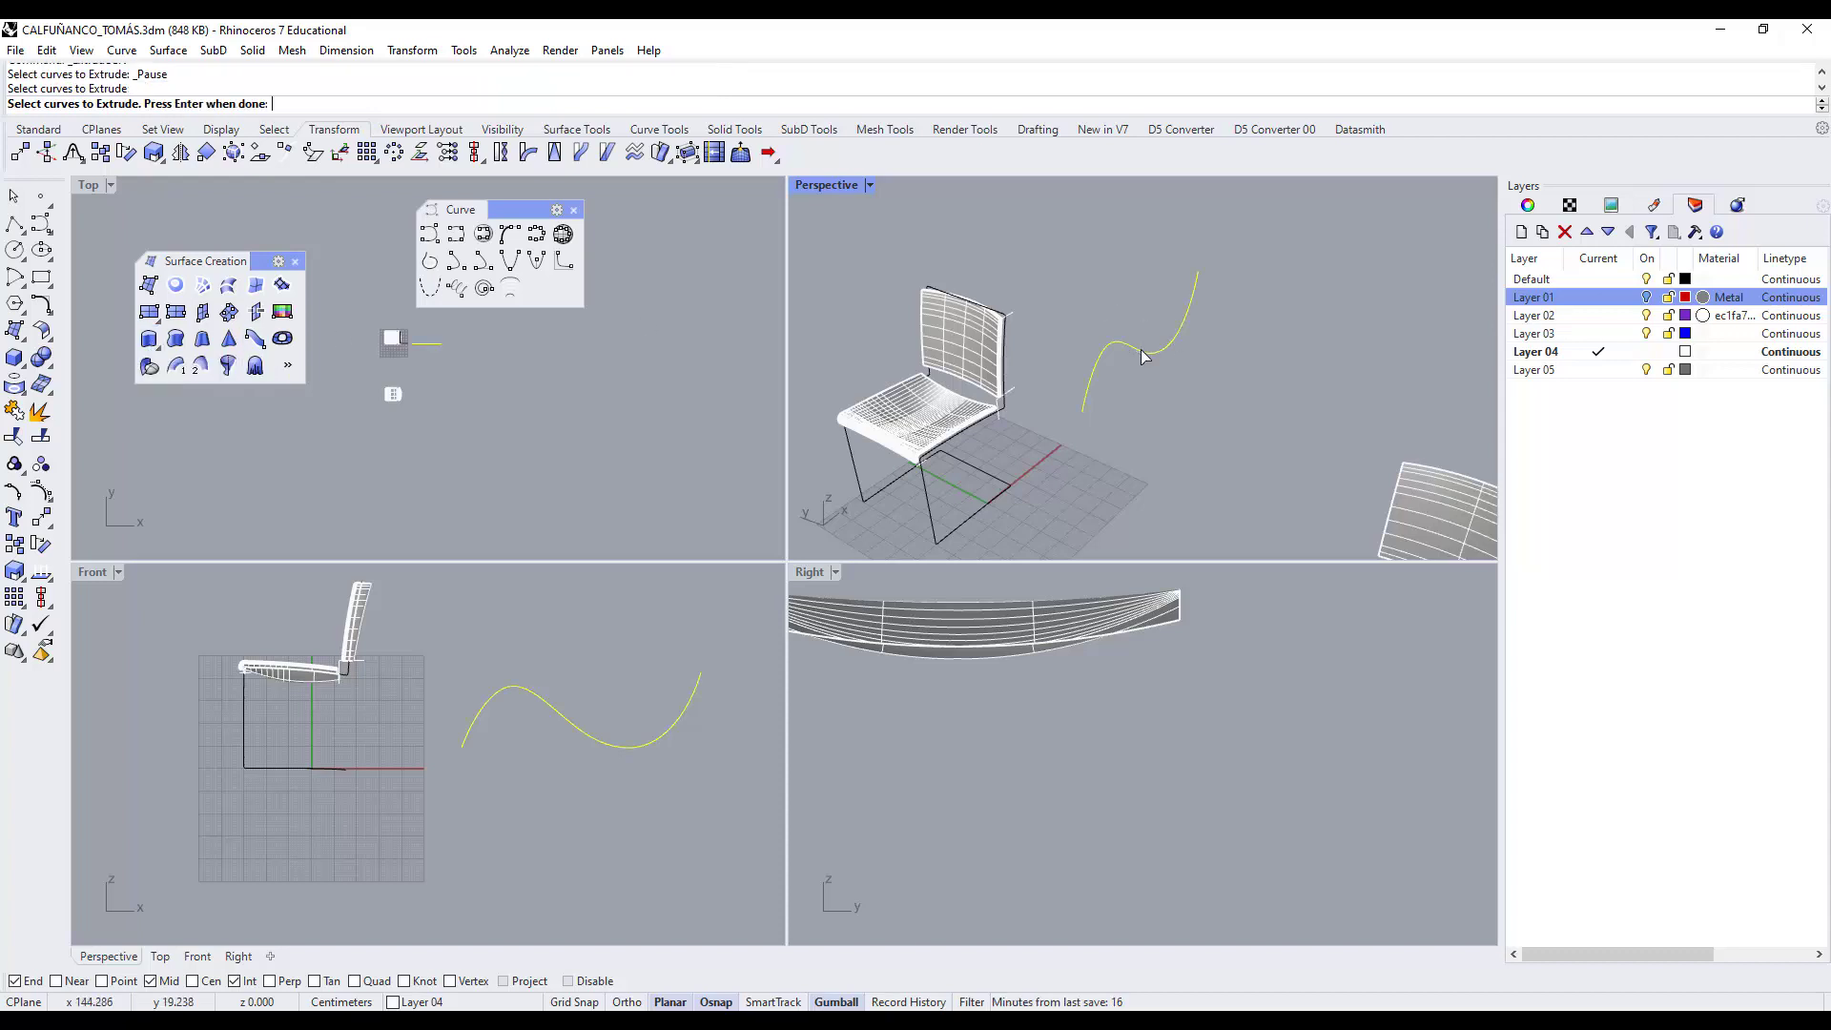
pyautogui.press('Return')
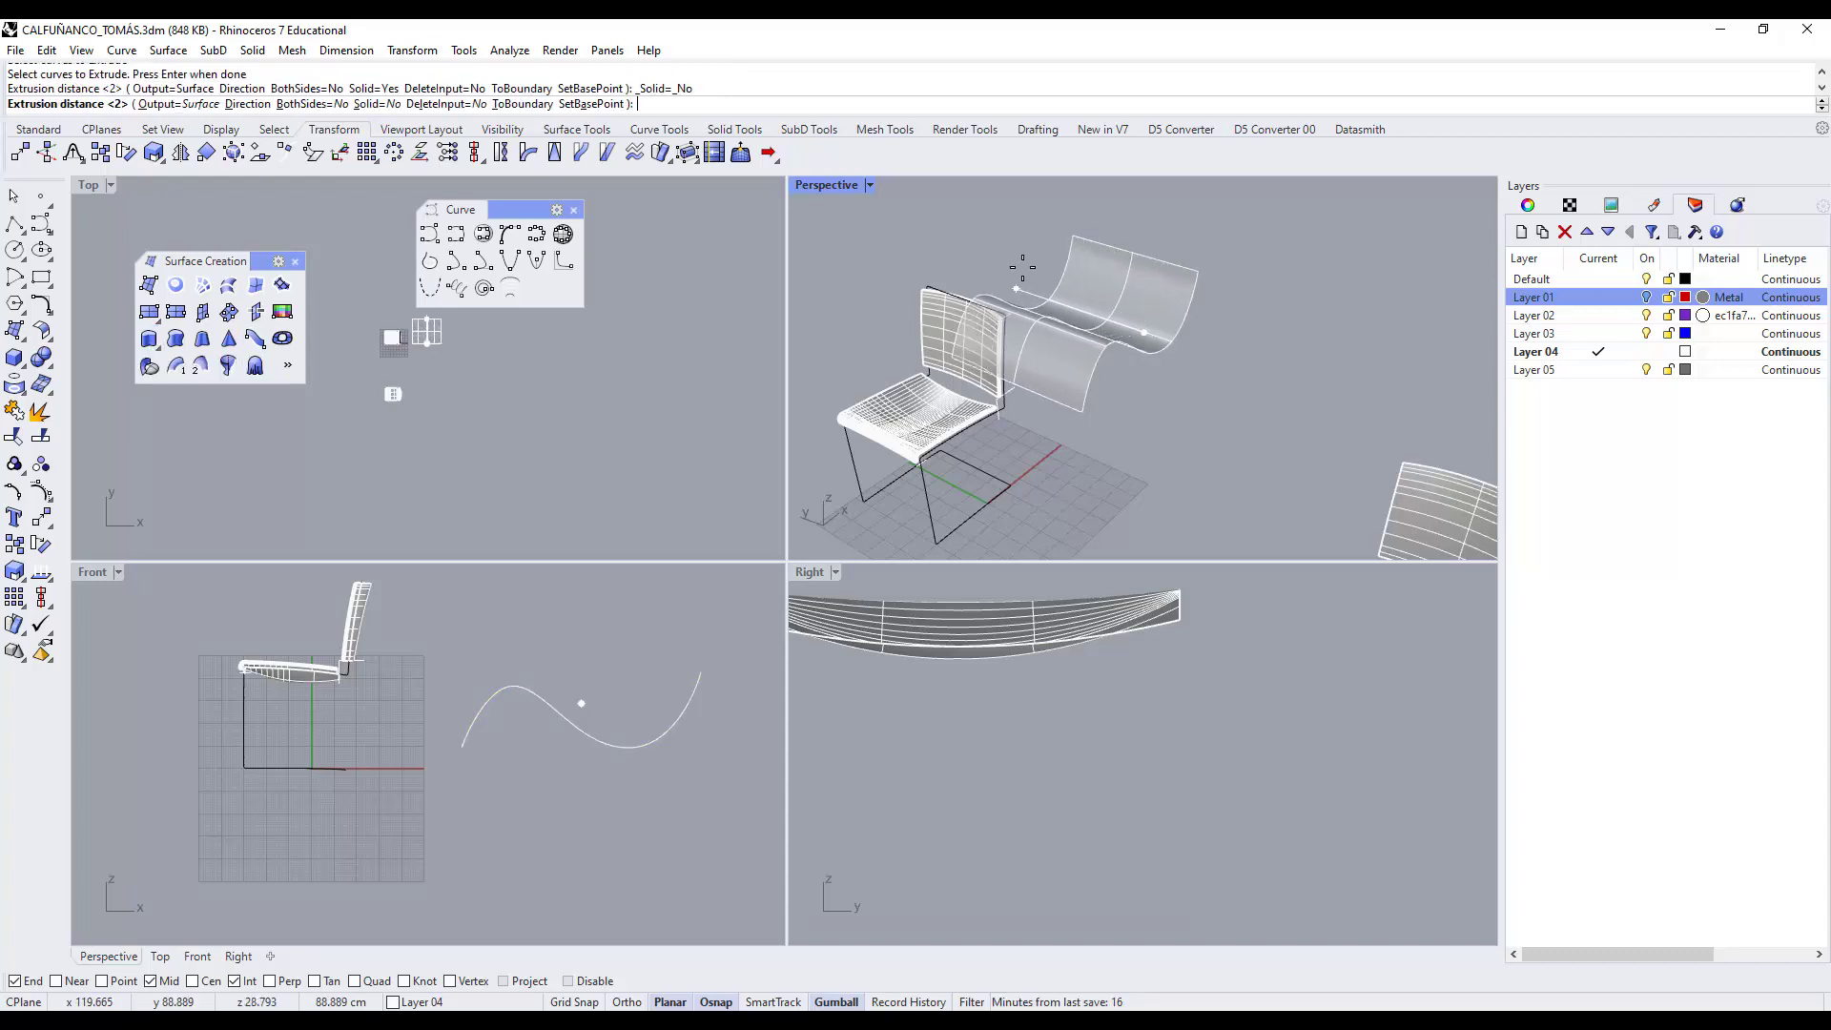
pyautogui.click(1135, 257)
pyautogui.scroll(-3, 833, 355)
# Move the wavy surface well away from the chairs and its profile curve, into empty space.
pyautogui.click(987, 323)
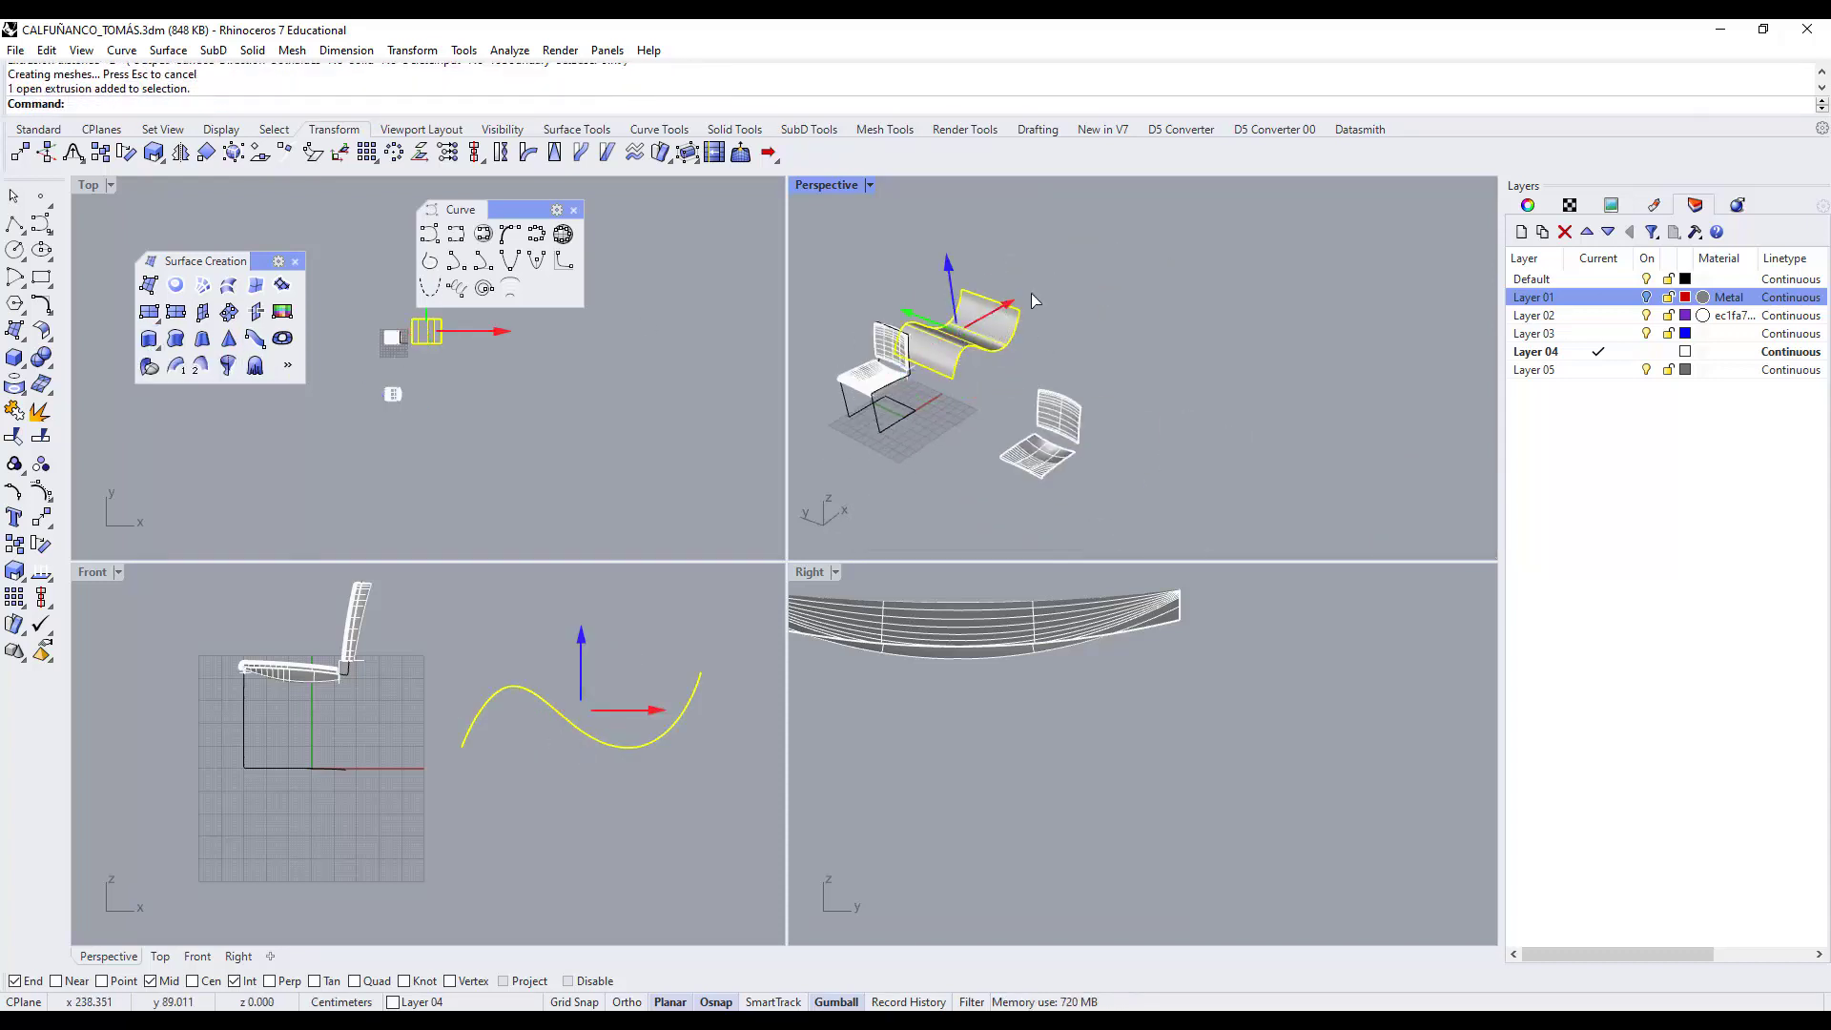
pyautogui.moveTo(1006, 304); pyautogui.dragTo(1392, 305)
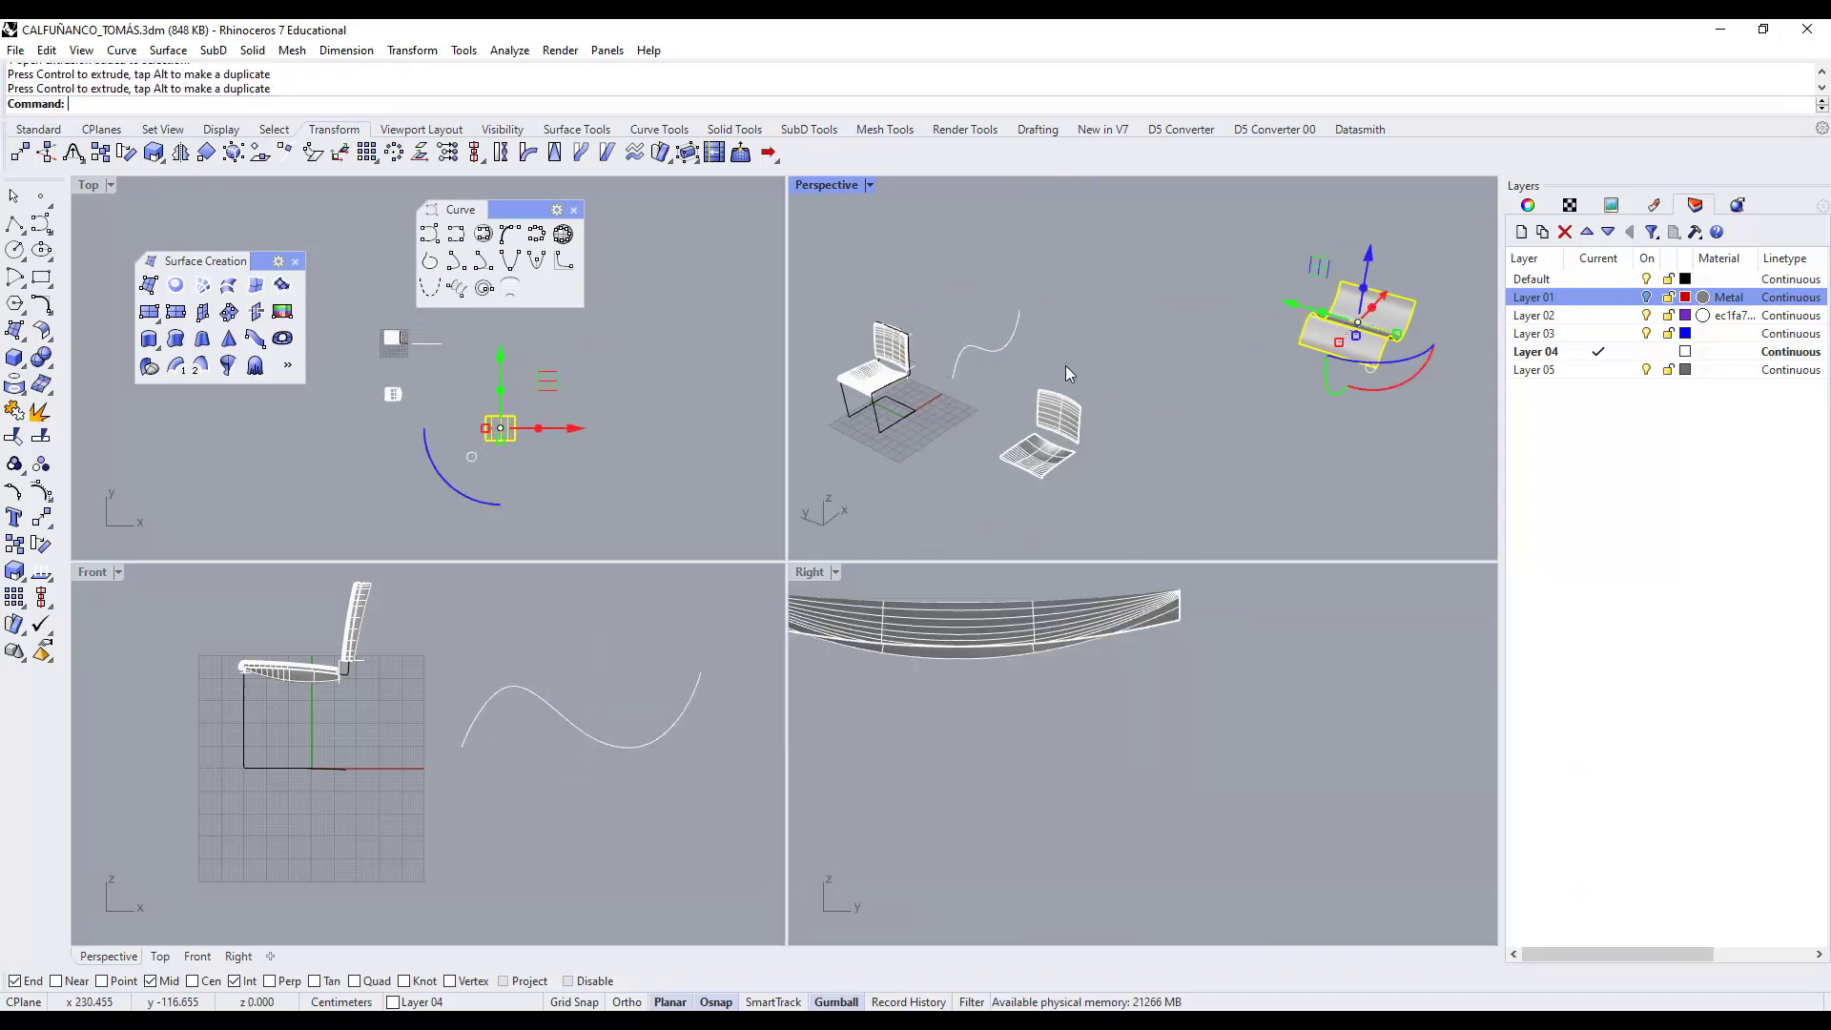
pyautogui.click(1057, 341)
pyautogui.scroll(-4, 1063, 358)
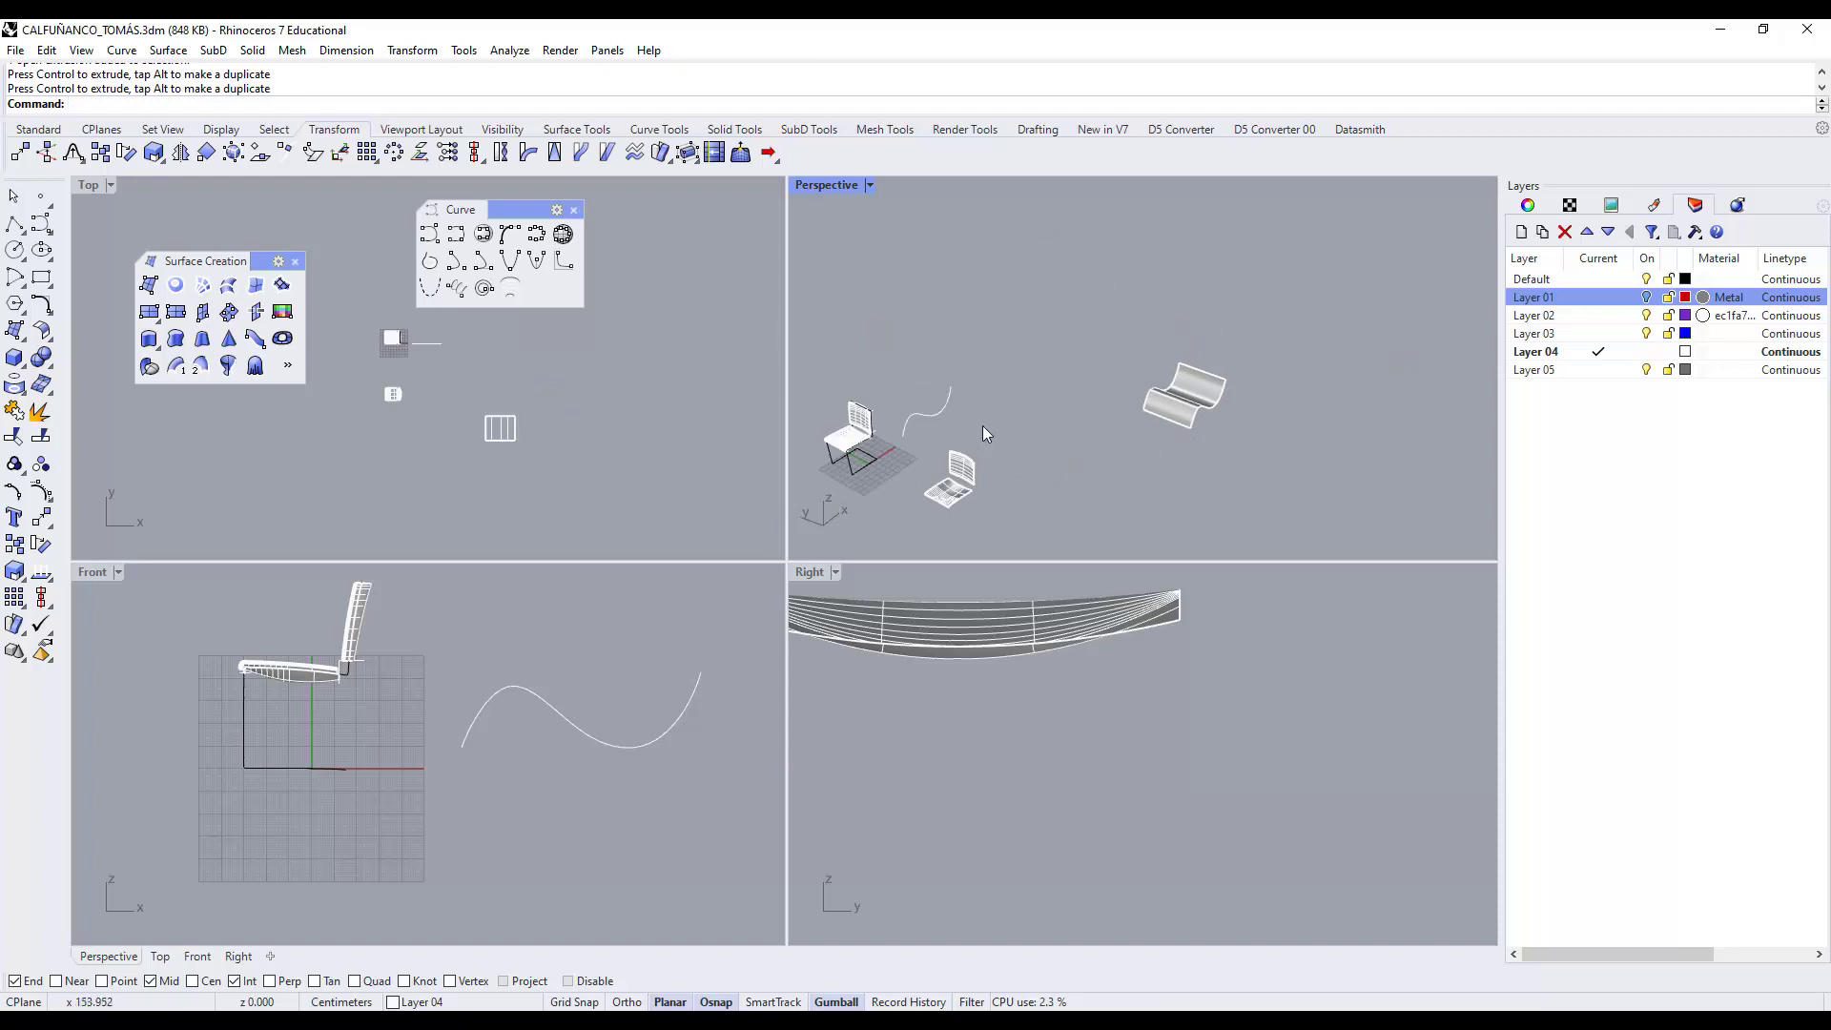
# Delete the original S-shaped profile curve and maximize the Perspective view on the wavy surface.
pyautogui.click(935, 409)
pyautogui.press('Delete')
pyautogui.moveTo(1365, 406); pyautogui.dragTo(740, 235, button='right')
pyautogui.doubleClick(828, 186)
pyautogui.moveTo(833, 273); pyautogui.dragTo(760, 604, button='right')
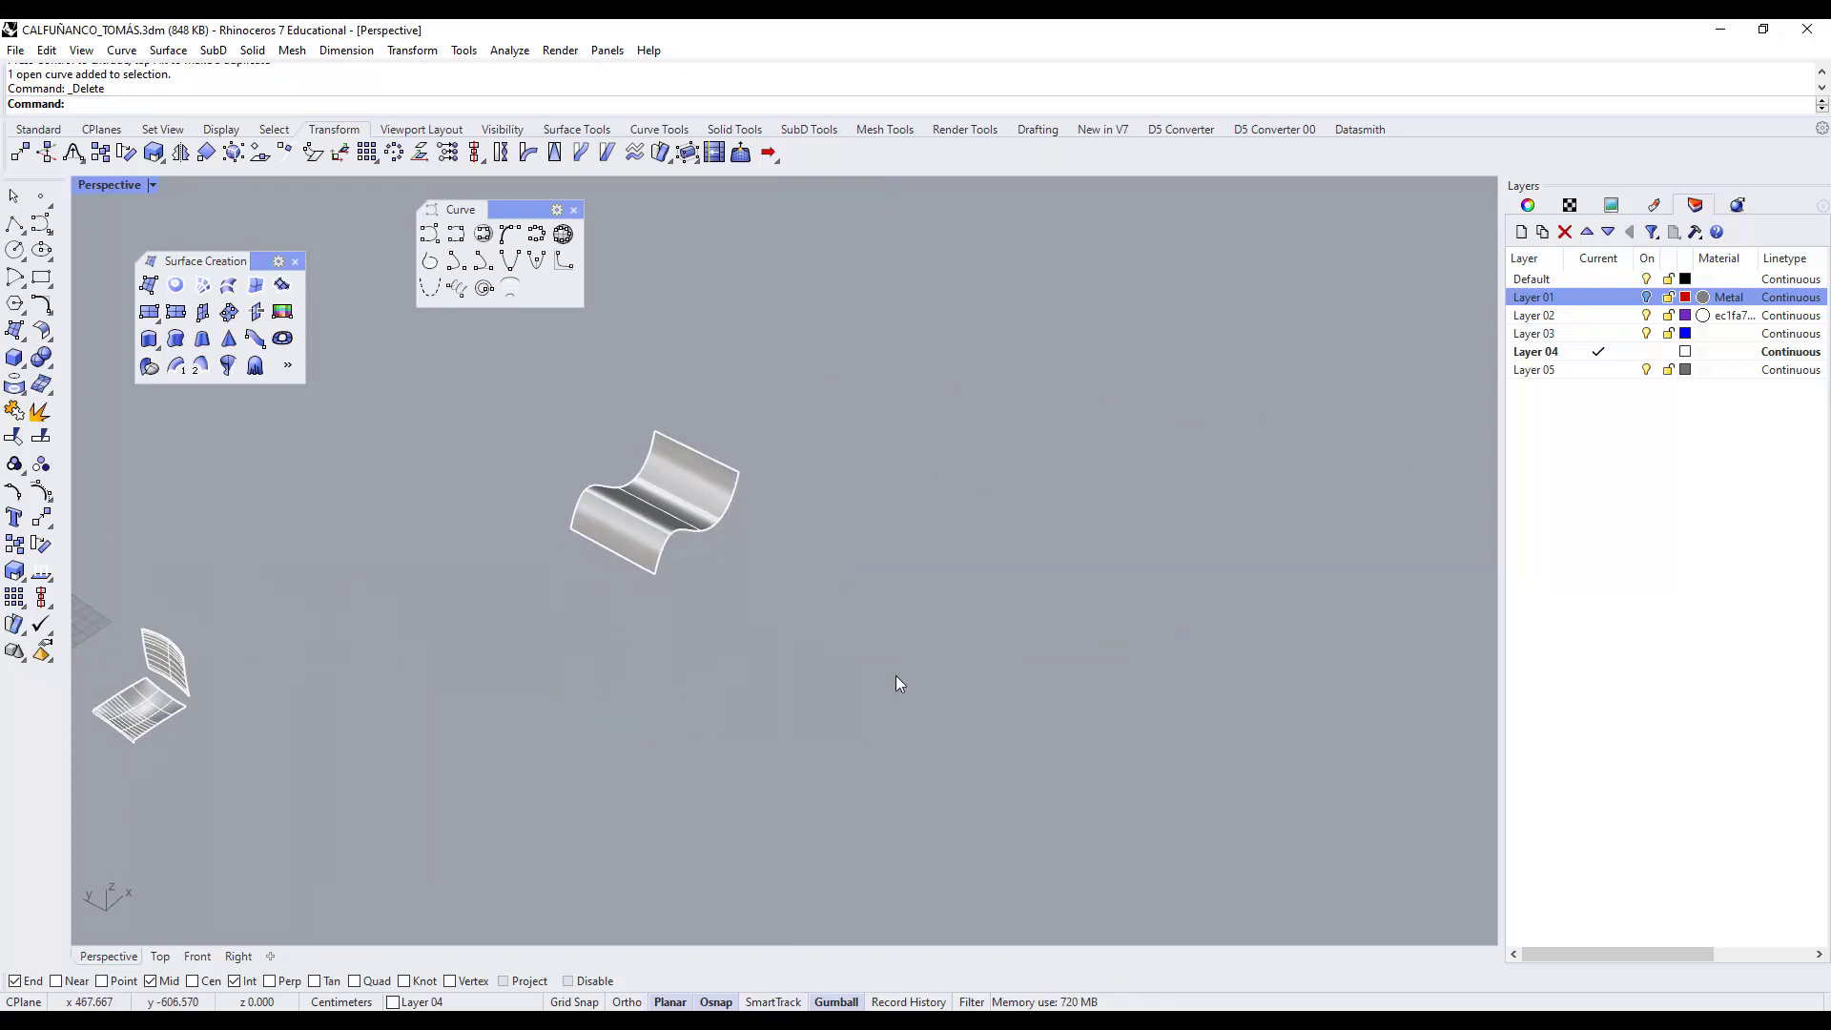
pyautogui.click(149, 311)
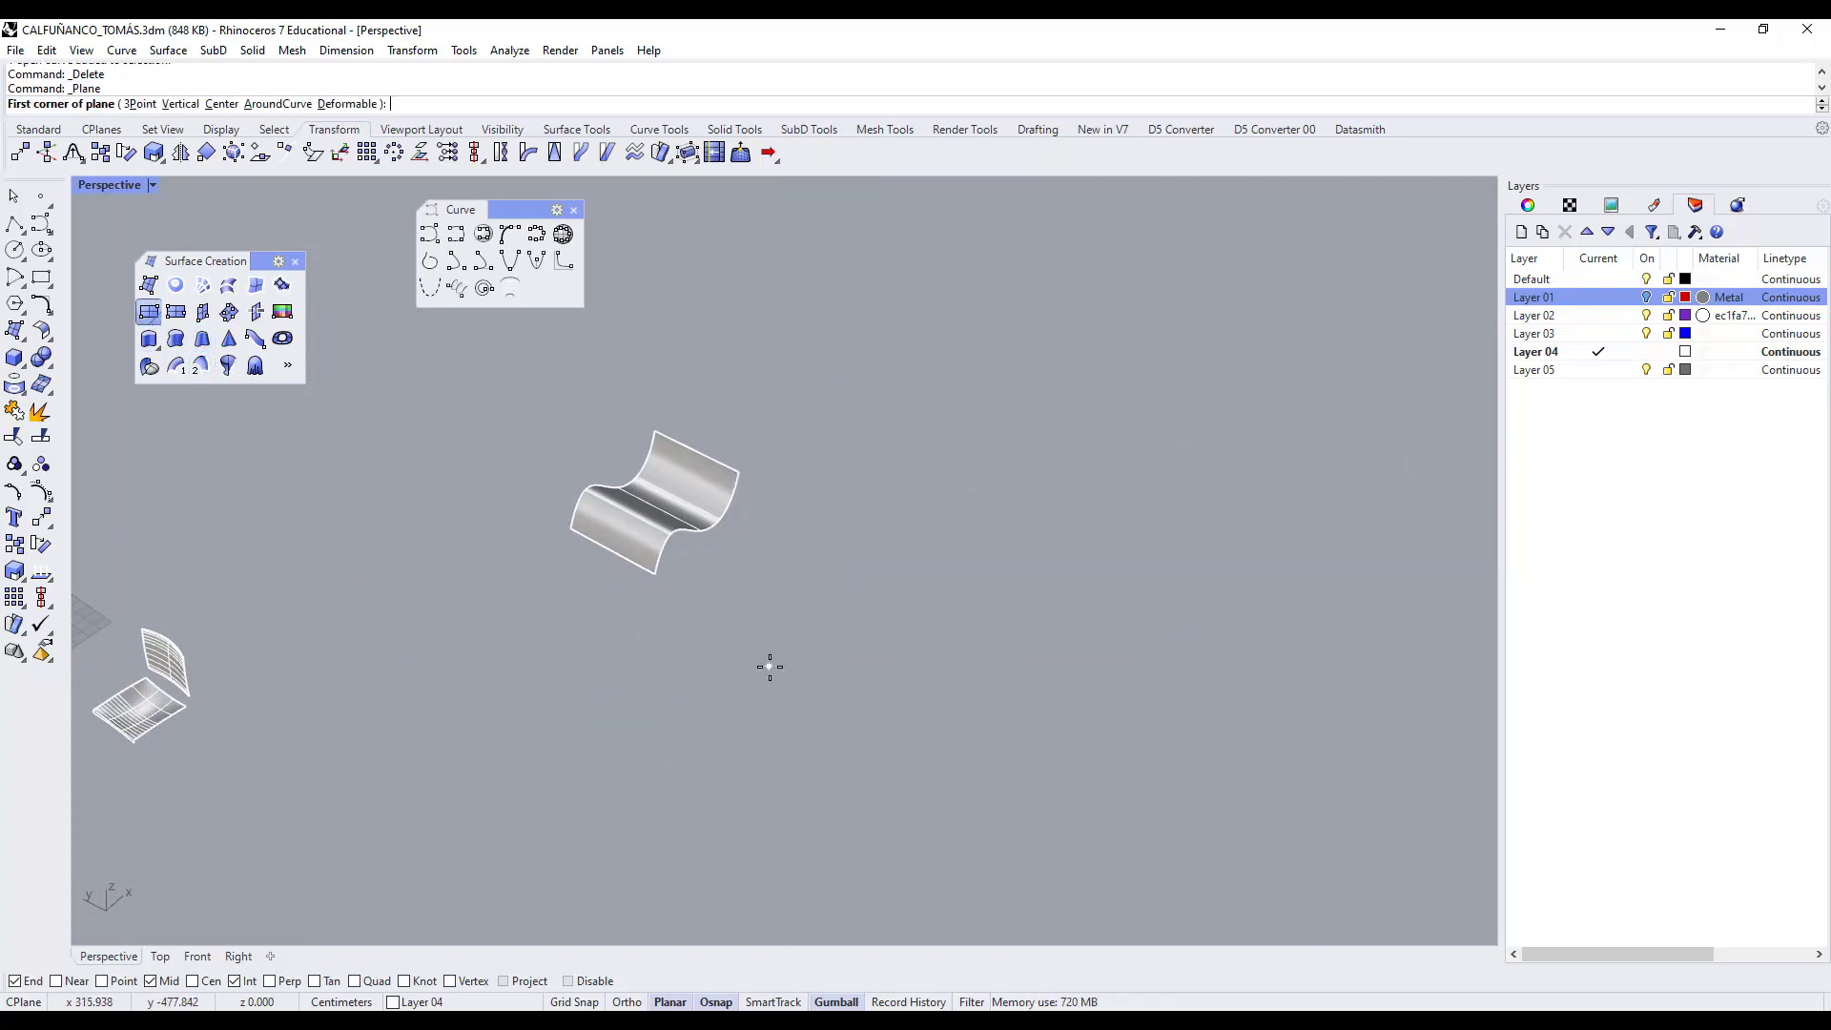
pyautogui.click(770, 666)
pyautogui.click(1056, 567)
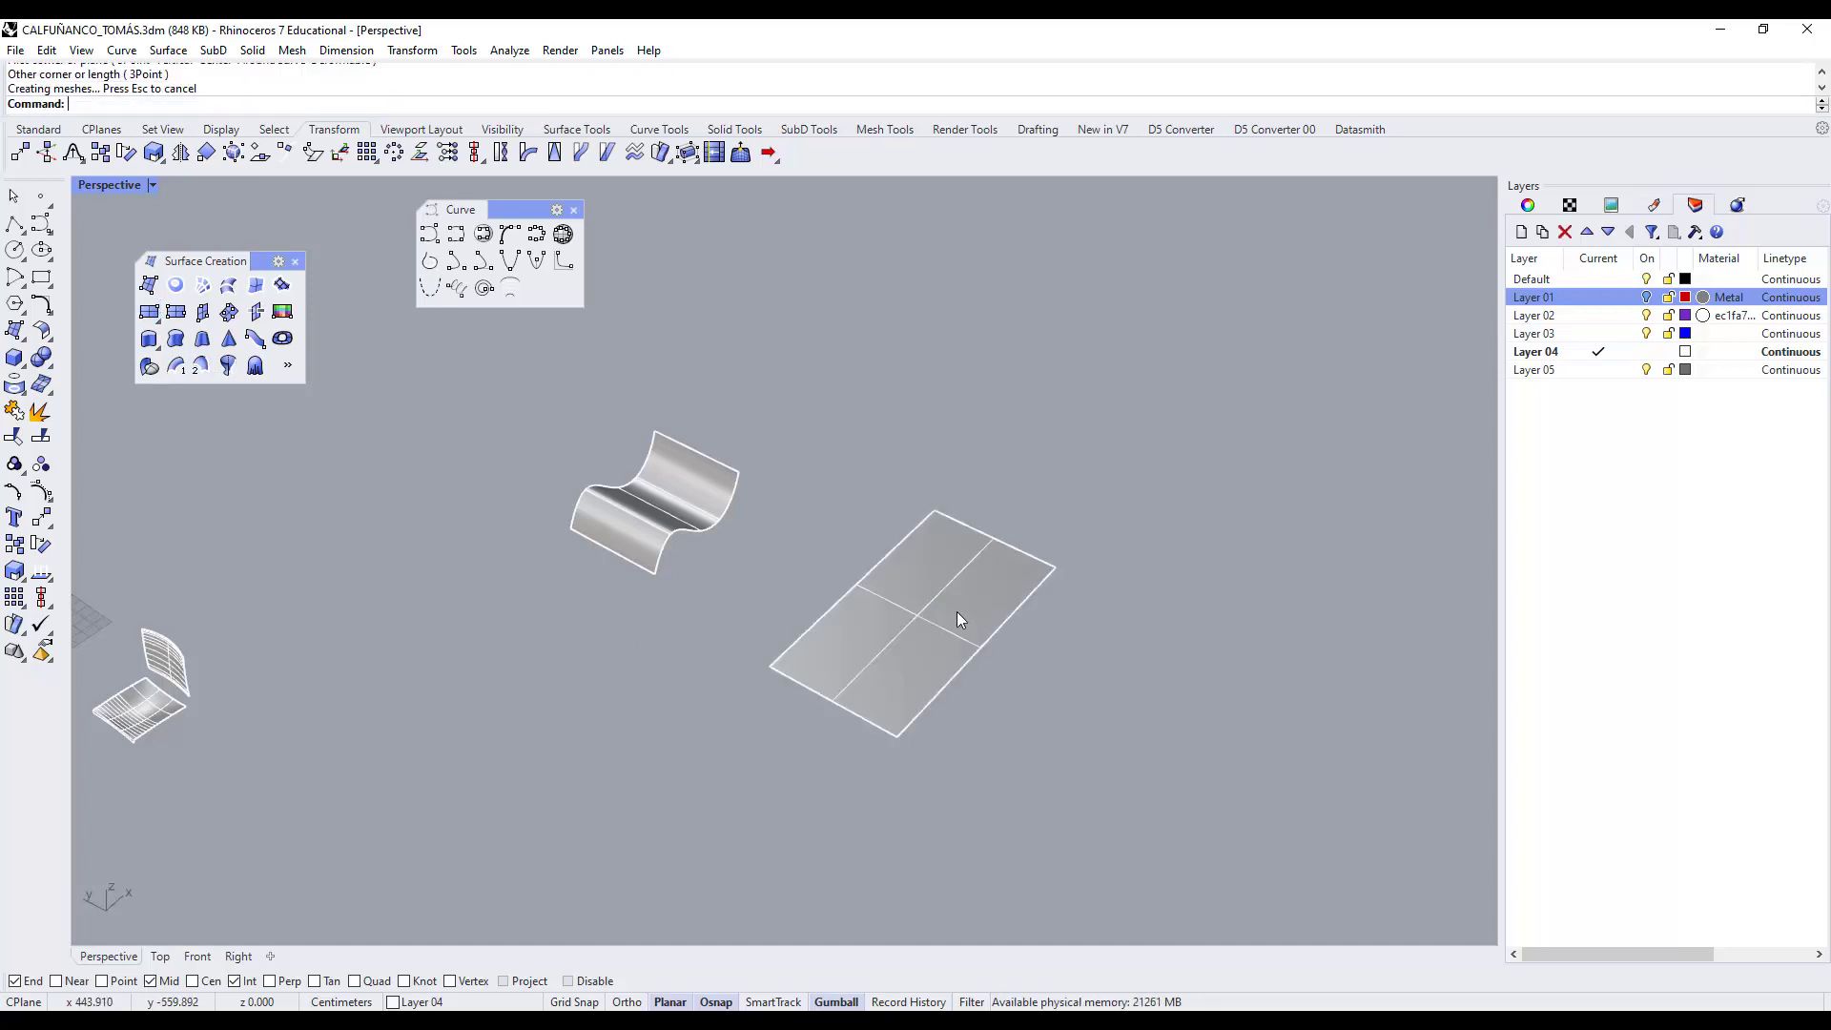
pyautogui.click(969, 625)
pyautogui.press('Delete')
# Create a flat rectangular plane surface from two corners in front of the wavy surface.
pyautogui.moveTo(908, 641); pyautogui.dragTo(844, 582, button='right')
pyautogui.click(149, 311)
pyautogui.click(726, 685)
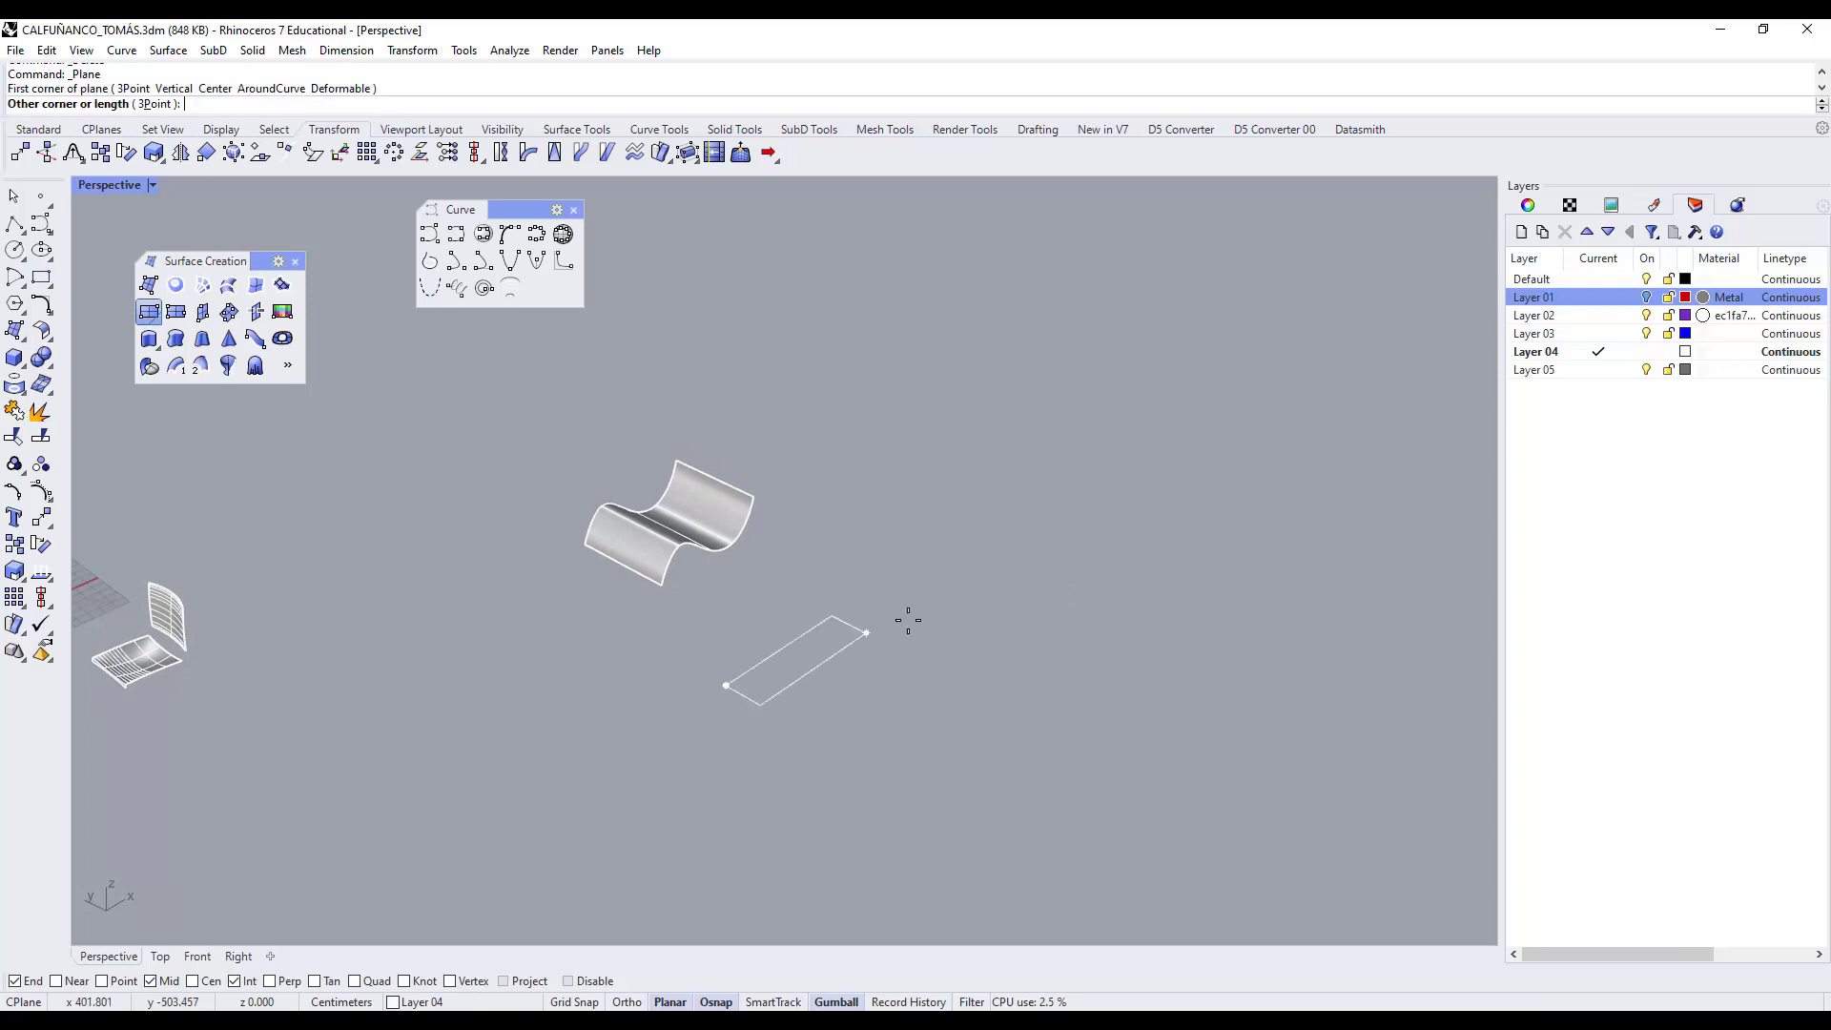
pyautogui.click(1006, 627)
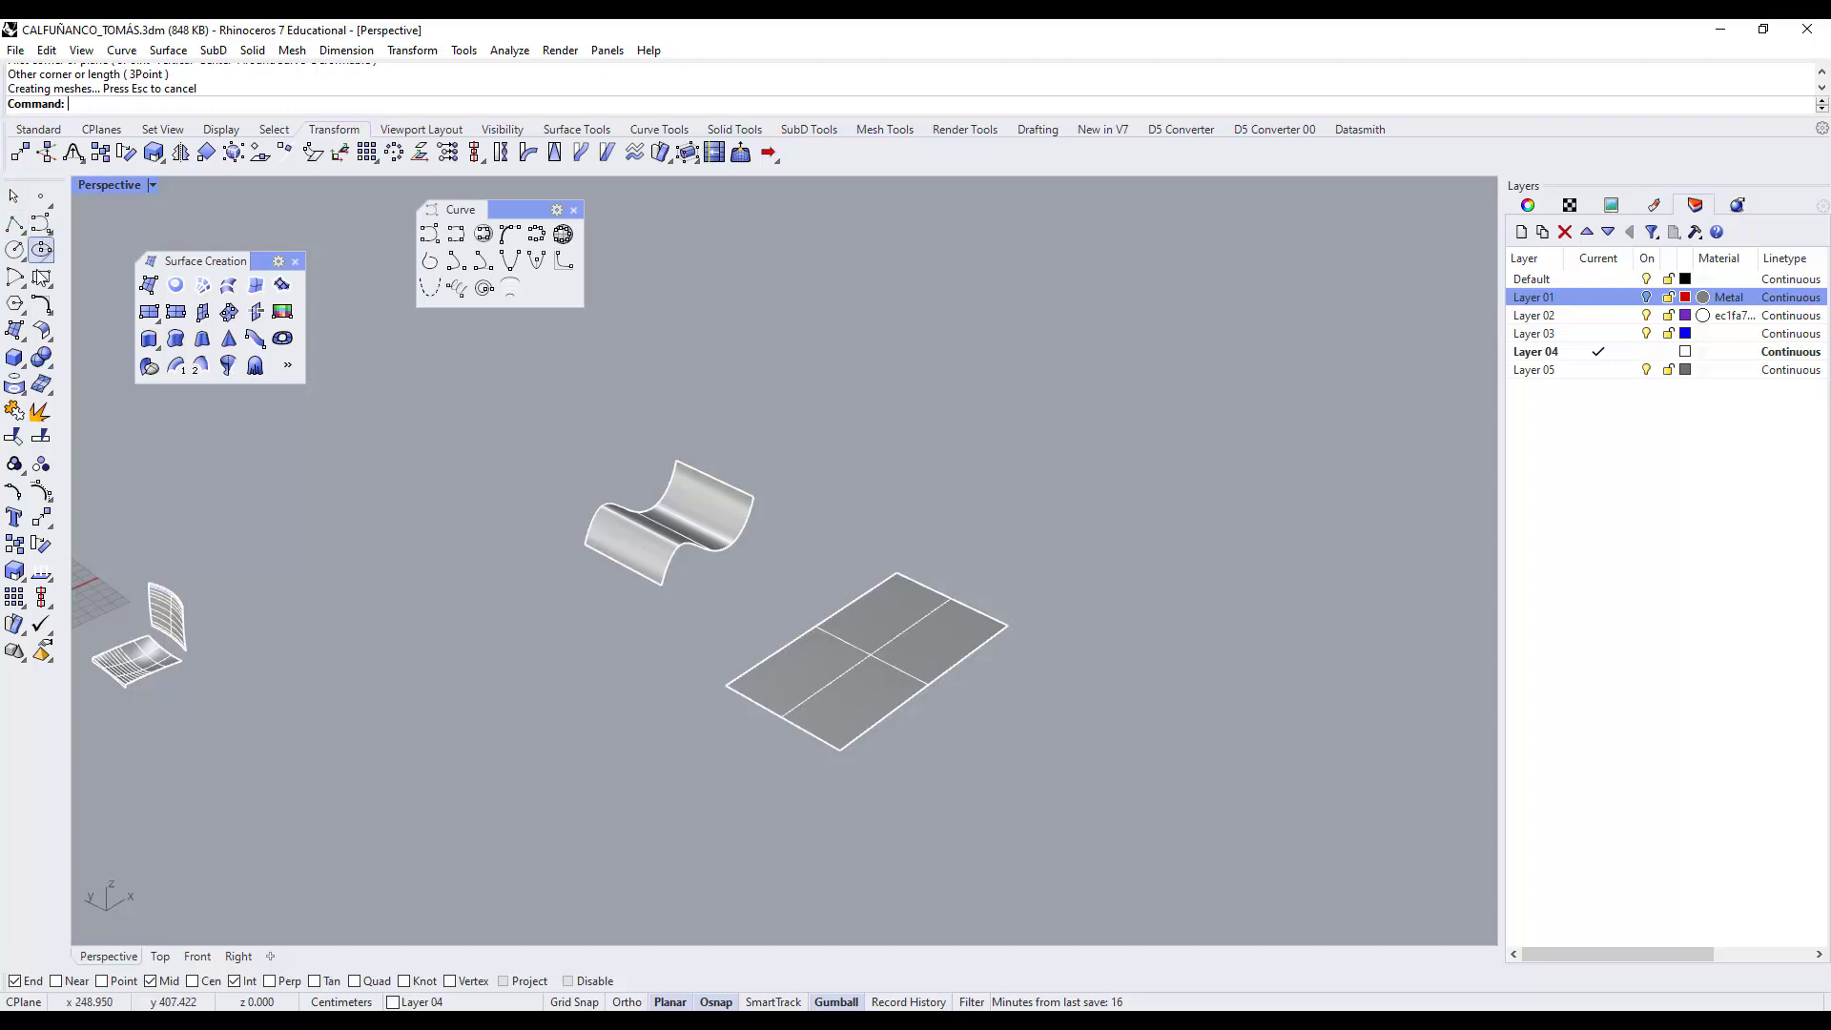
# Model a small low box on the plane, in the half nearer the chairs.
pyautogui.click(15, 357)
pyautogui.scroll(3, 710, 706)
pyautogui.click(688, 711)
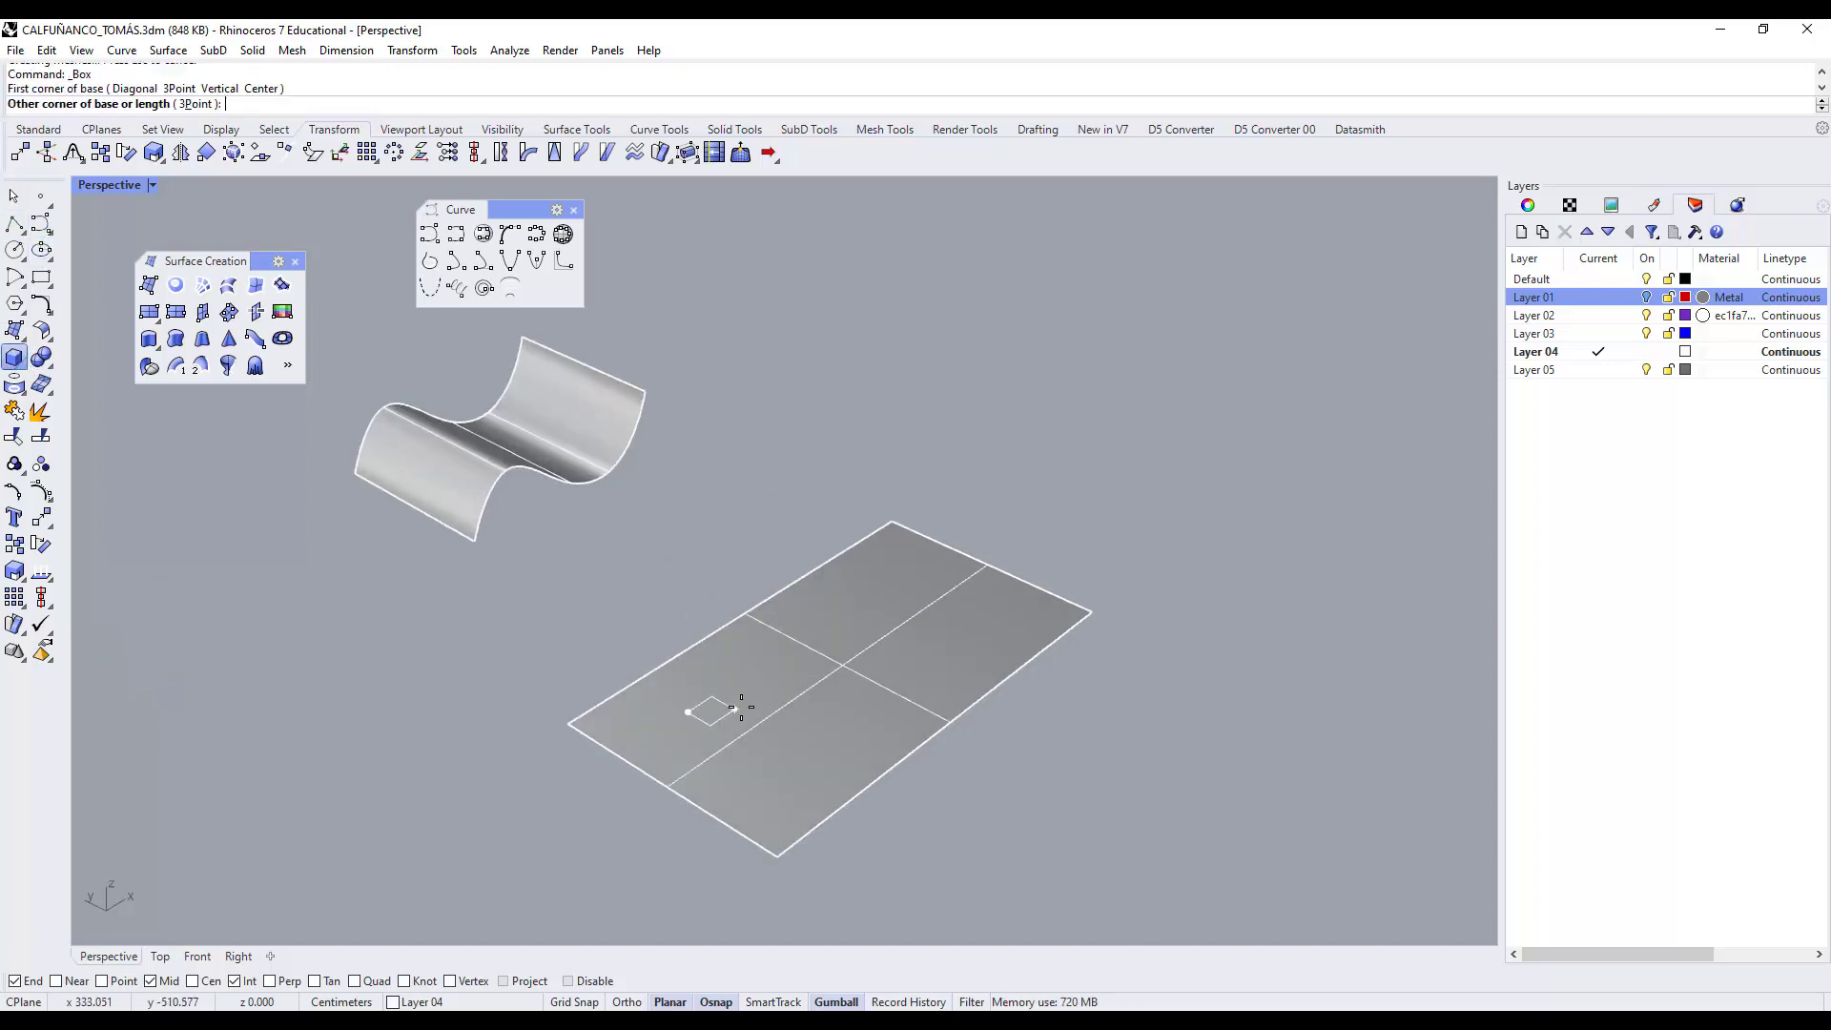
pyautogui.click(754, 709)
pyautogui.click(758, 691)
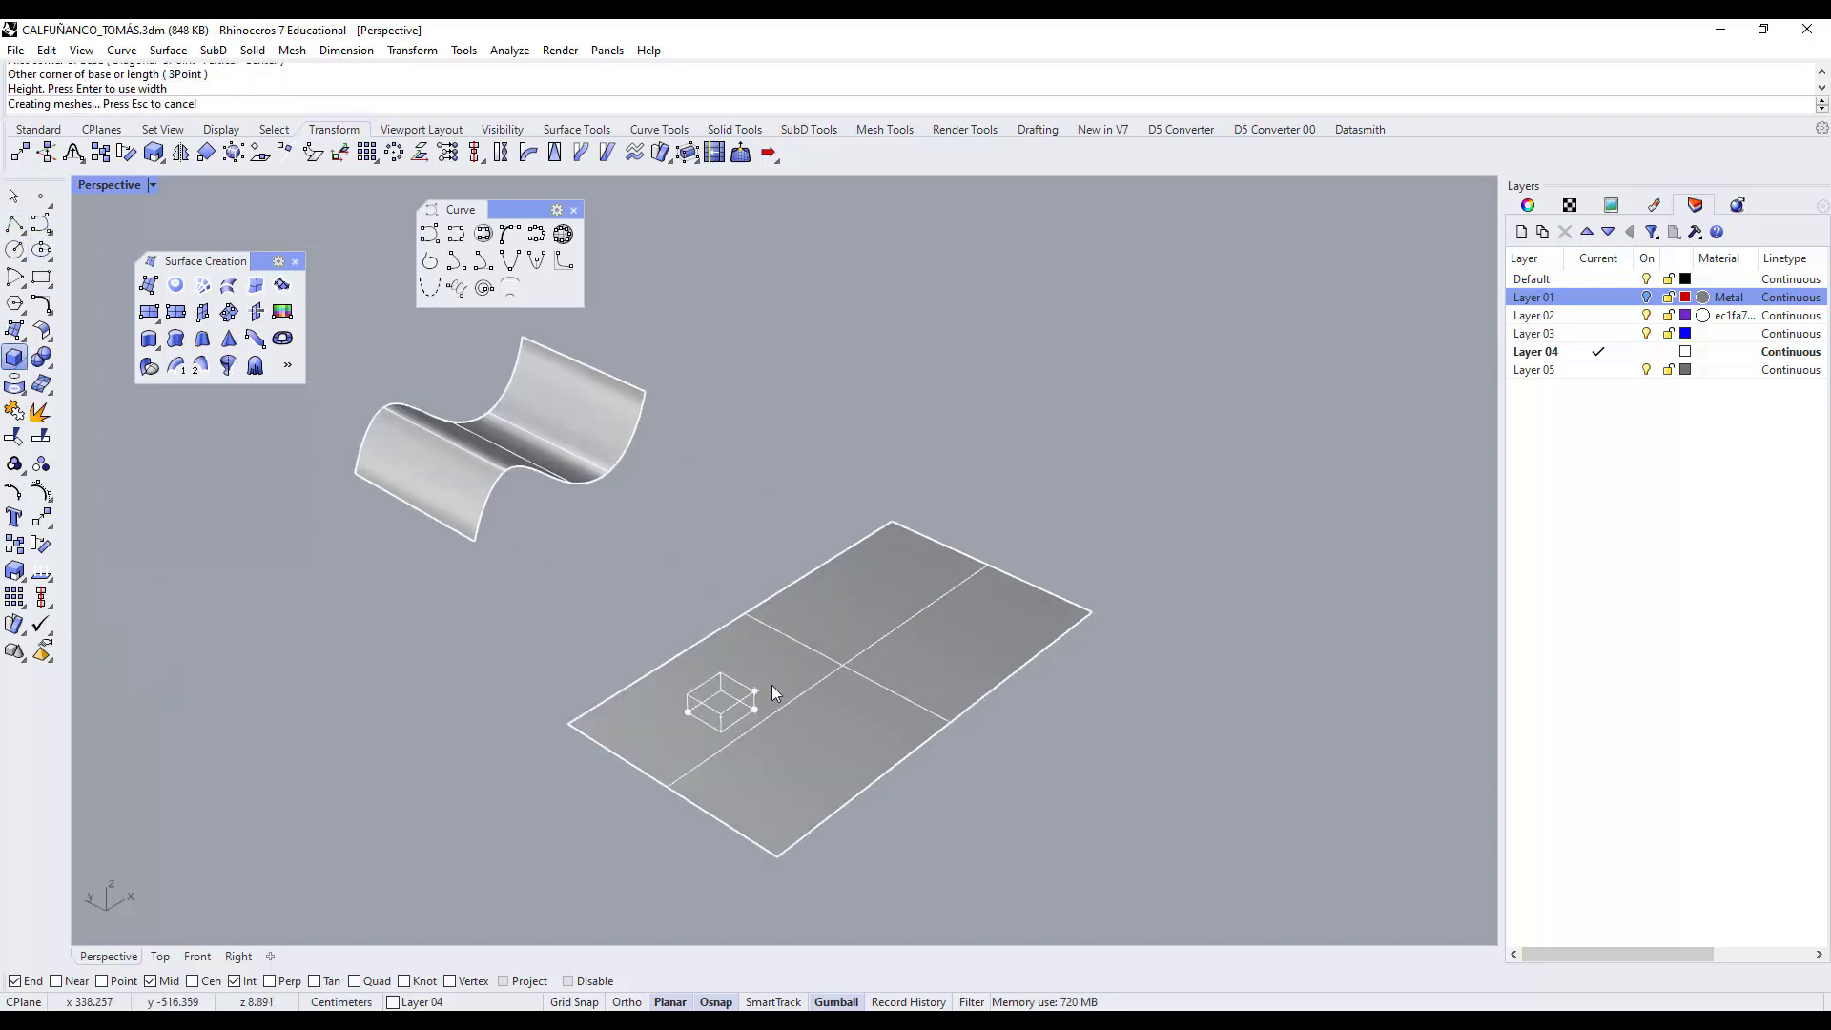
# Place a small sphere on the plane, in the half opposite the box.
pyautogui.click(25, 366)
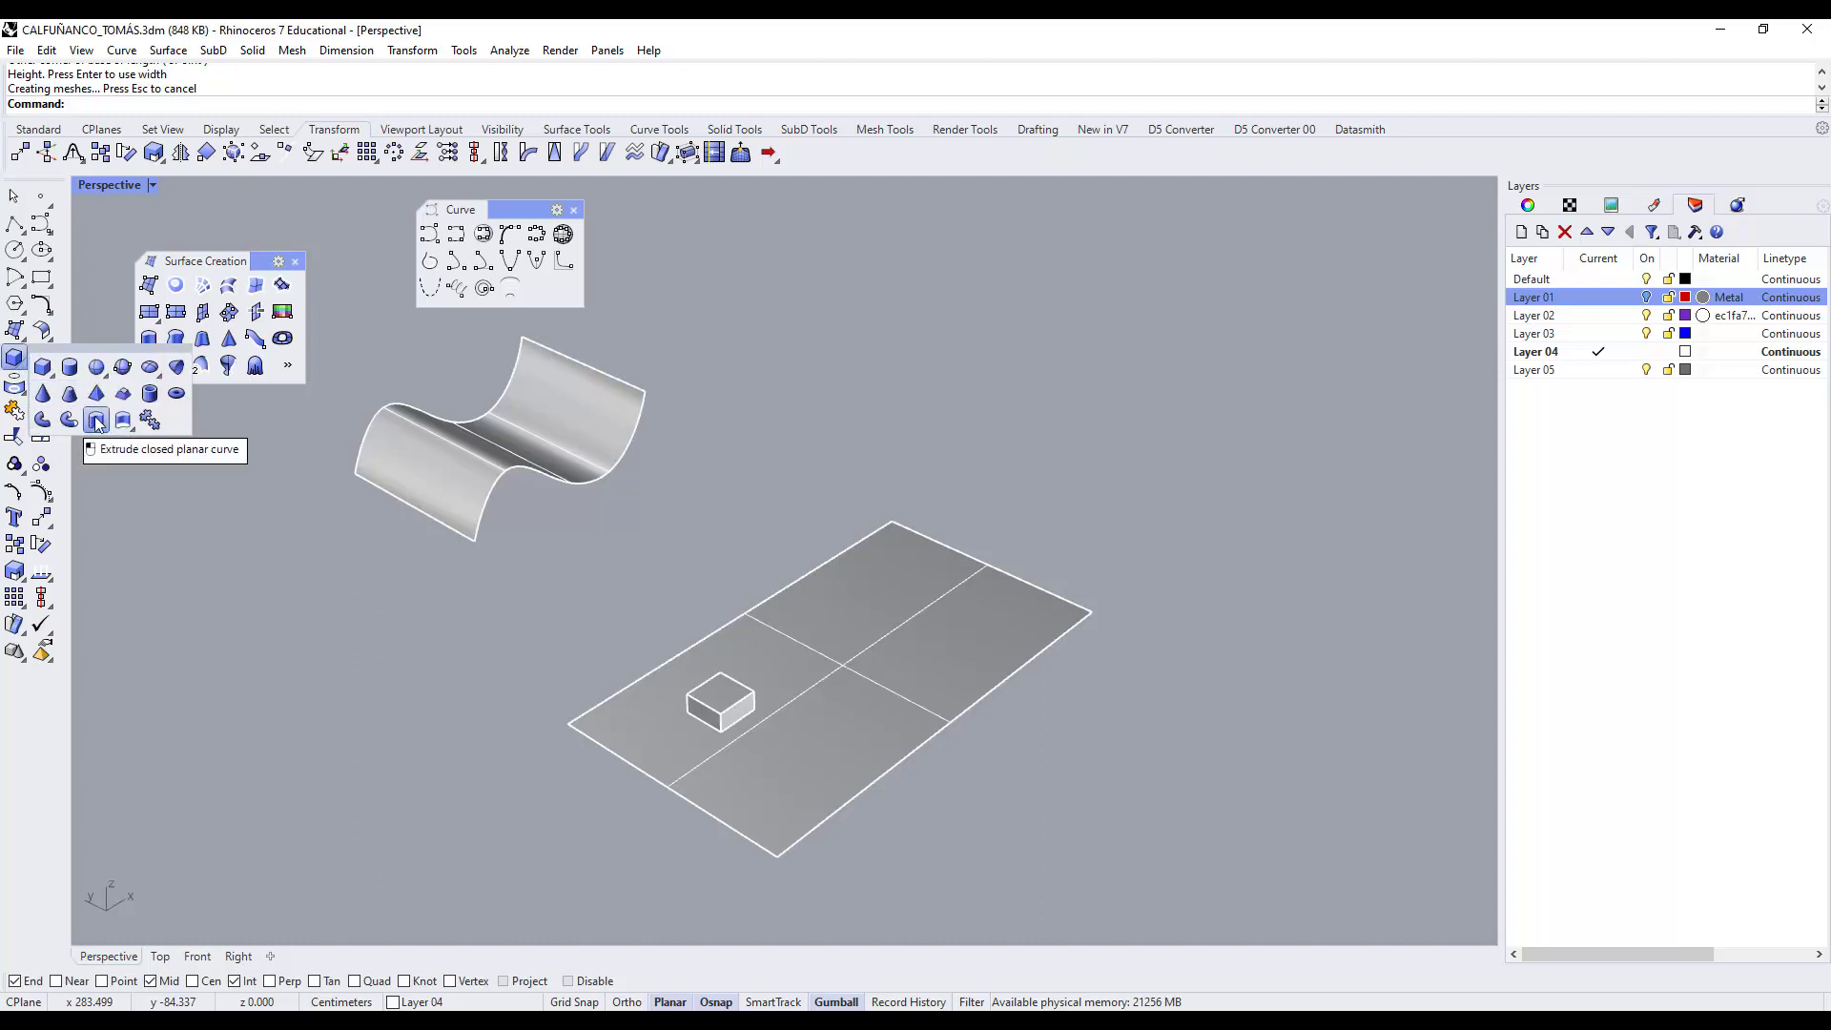
pyautogui.click(96, 368)
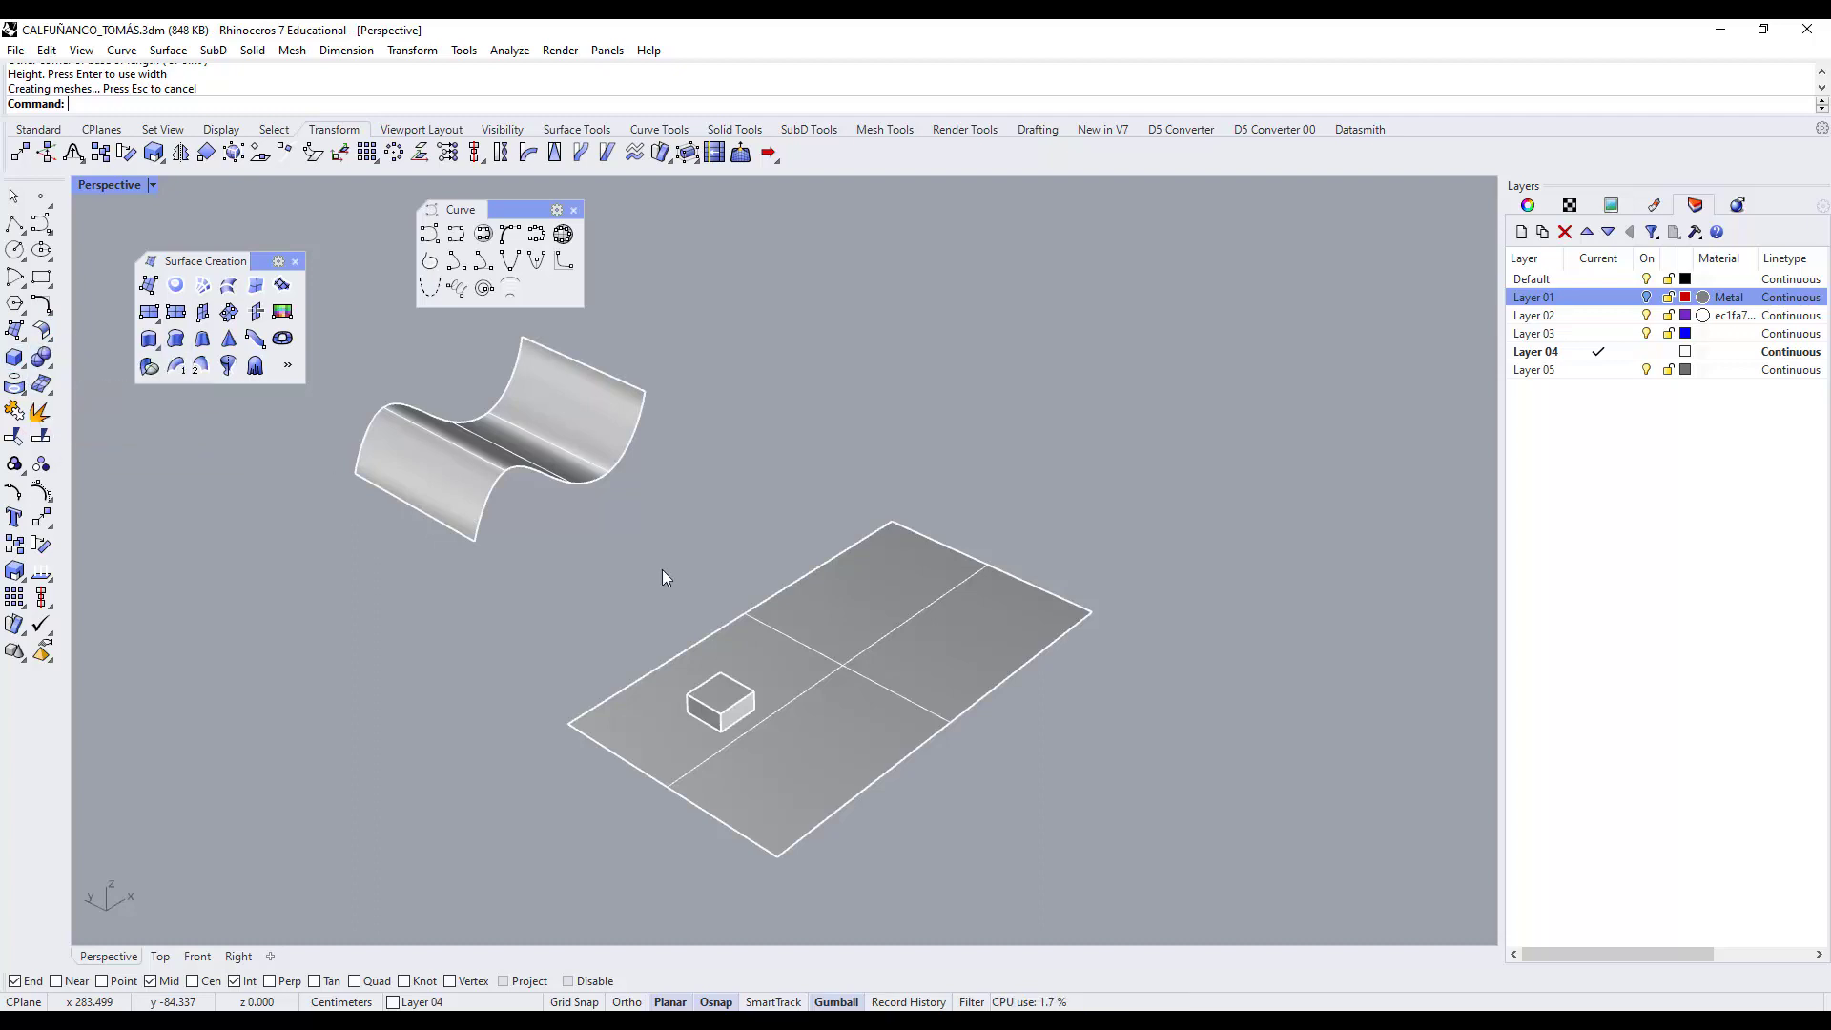
pyautogui.click(915, 649)
pyautogui.click(935, 660)
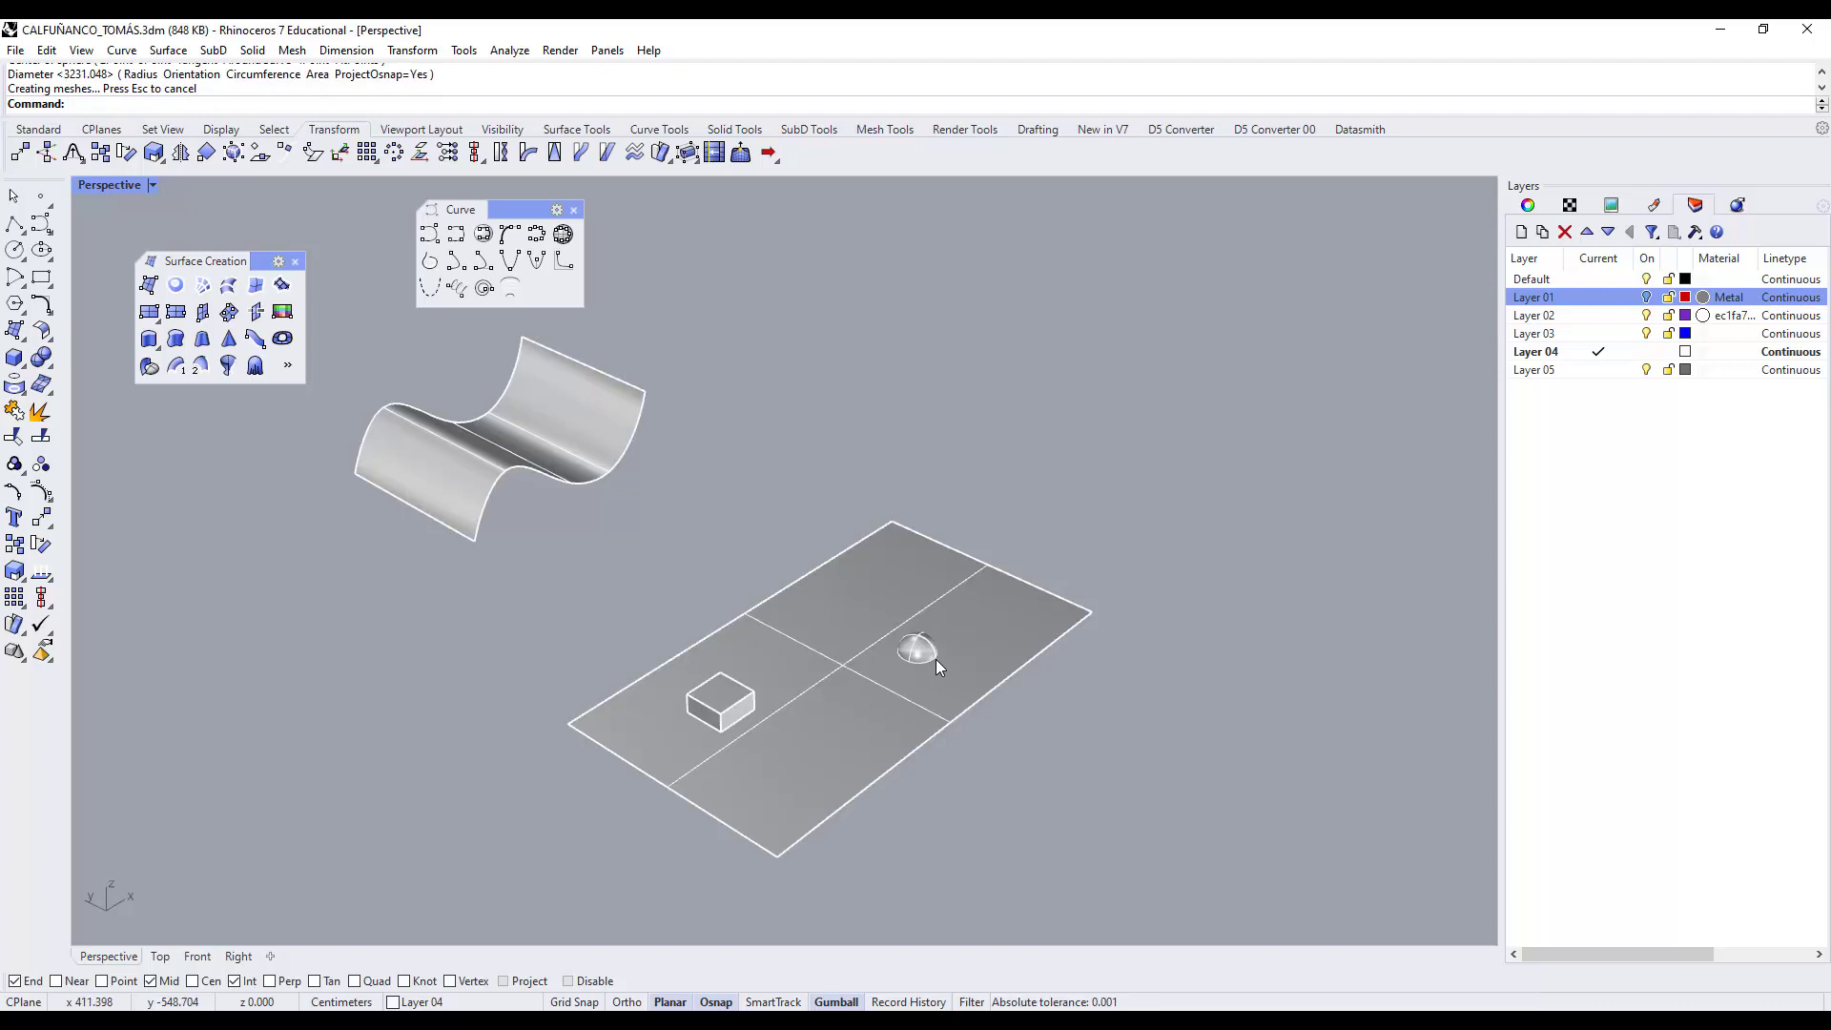
# Model a long, thin box about 4.8 cm high on the plane, running parallel to its long front edge.
pyautogui.click(16, 360)
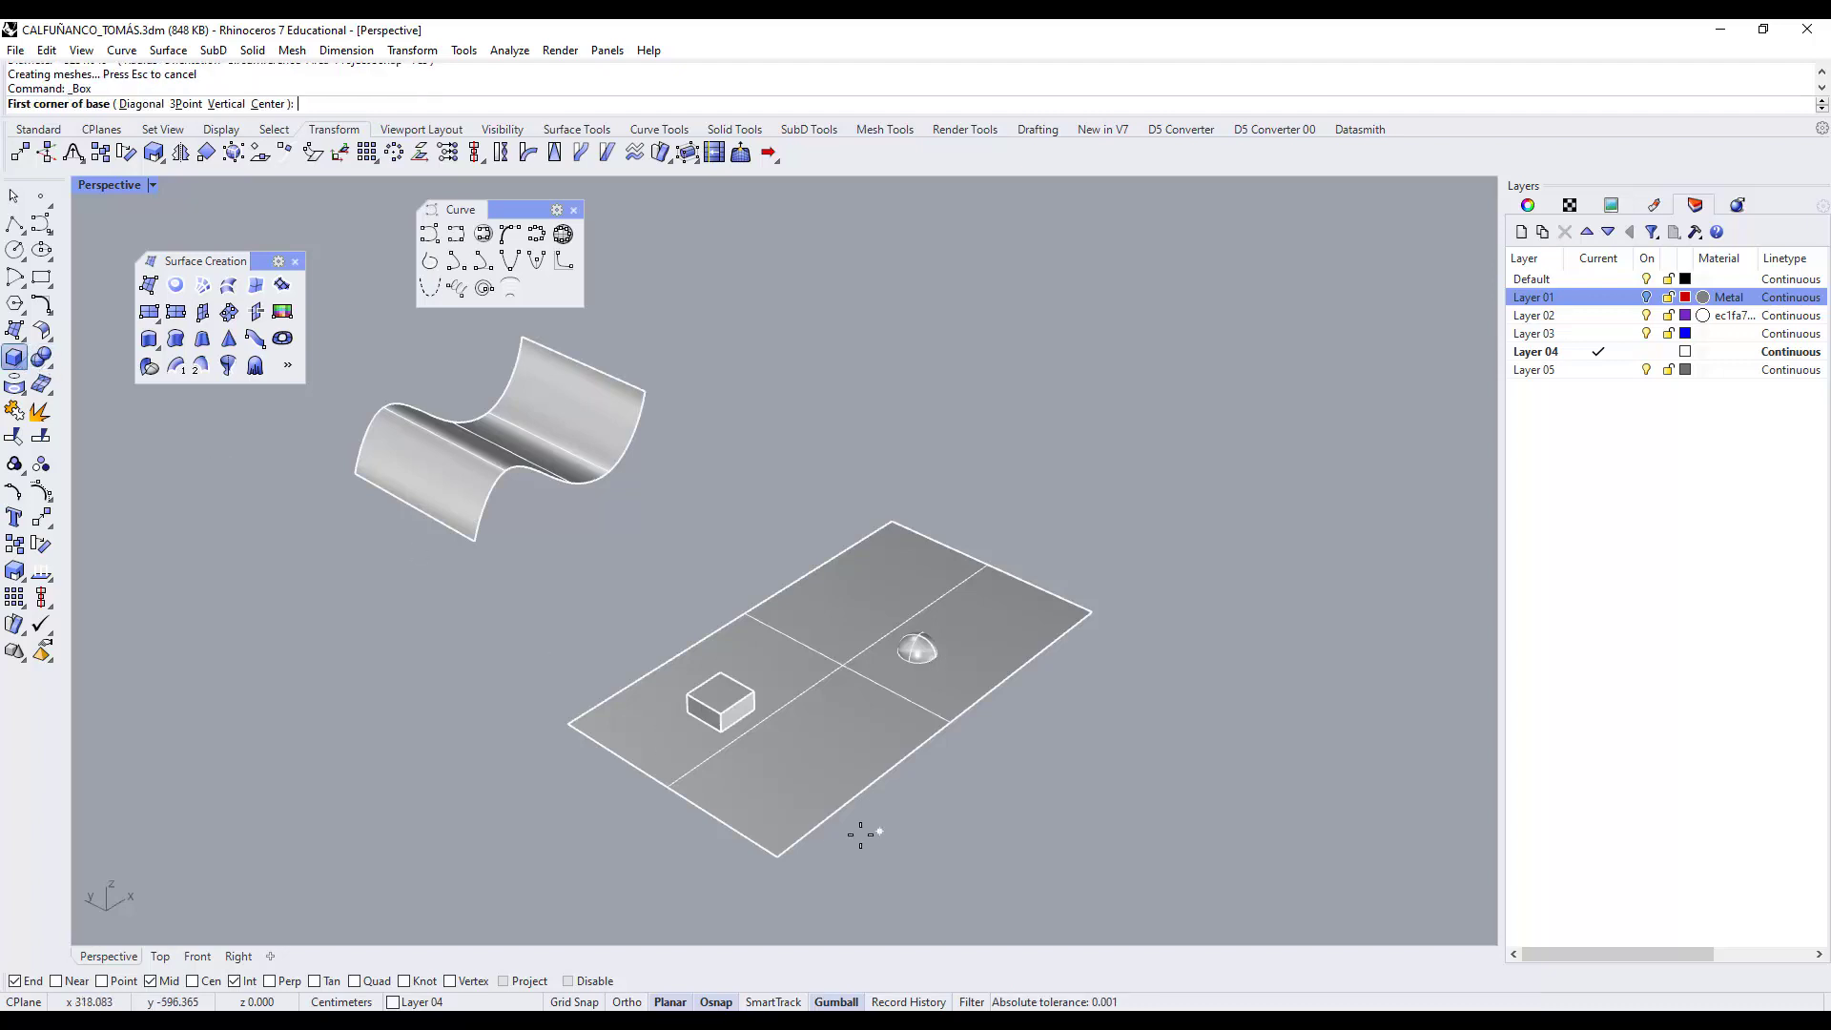
pyautogui.click(782, 795)
pyautogui.click(1011, 631)
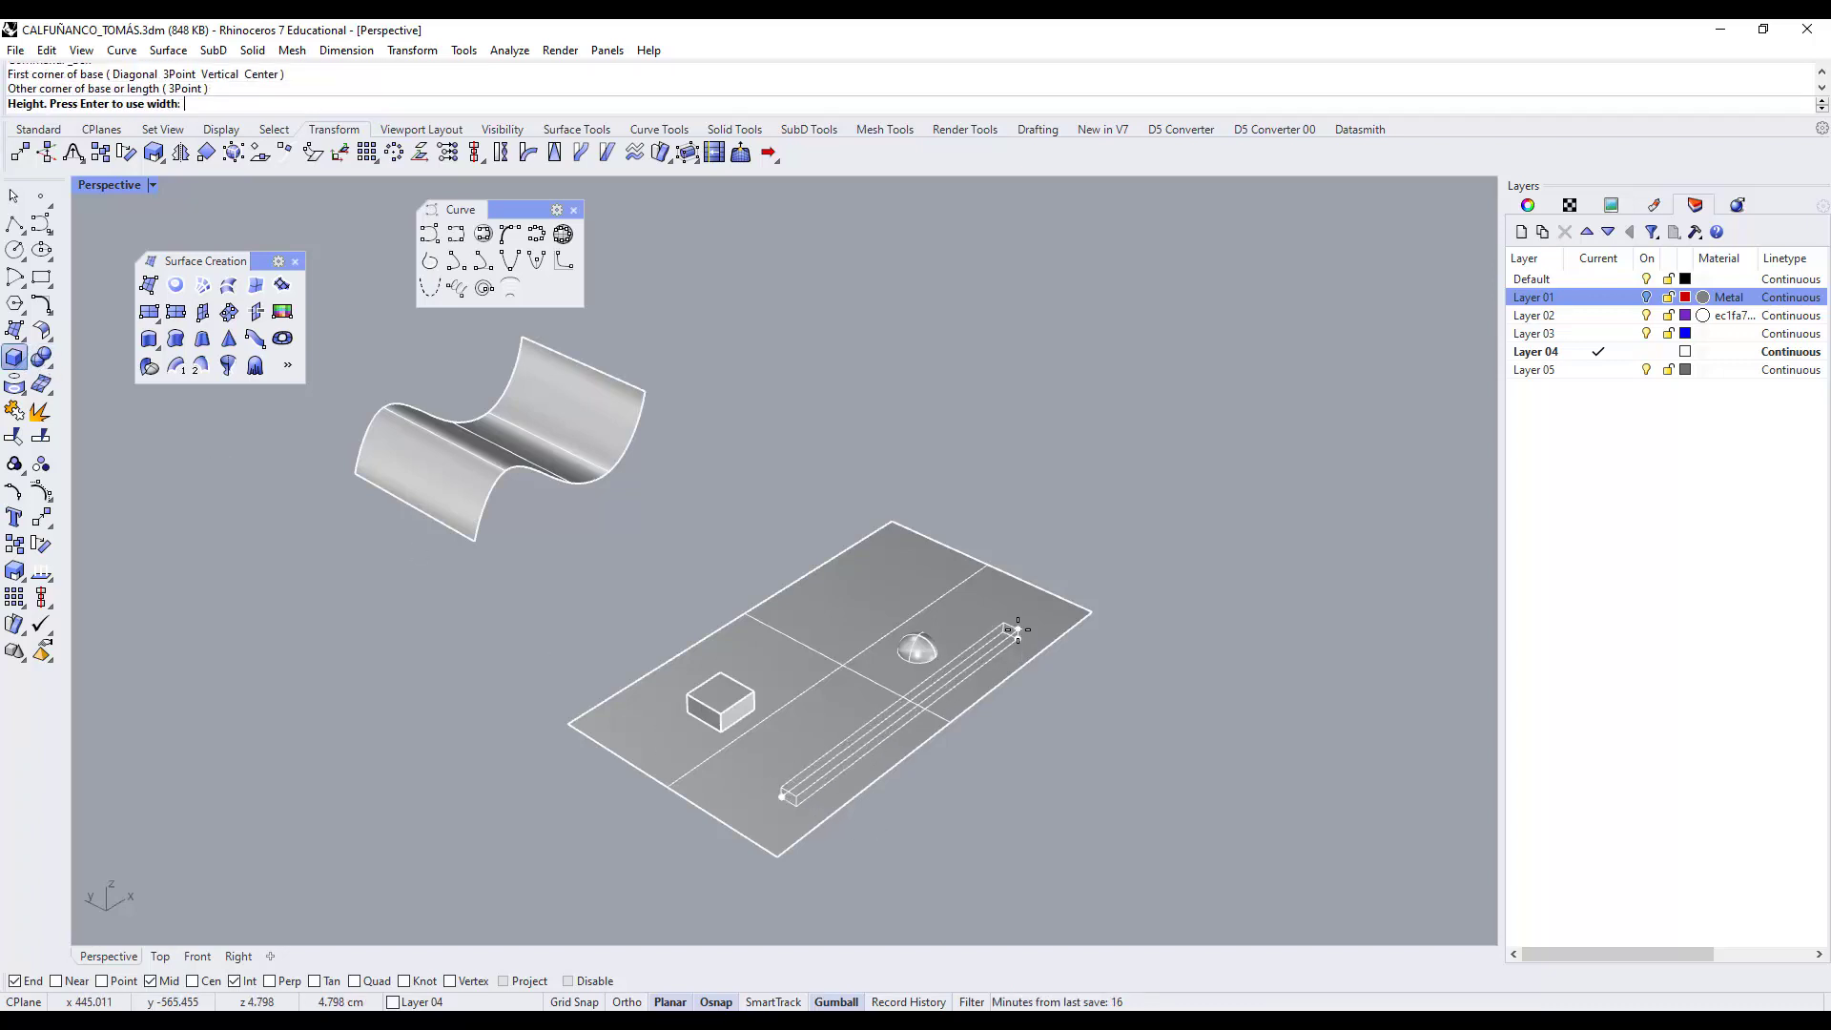
pyautogui.click(1017, 629)
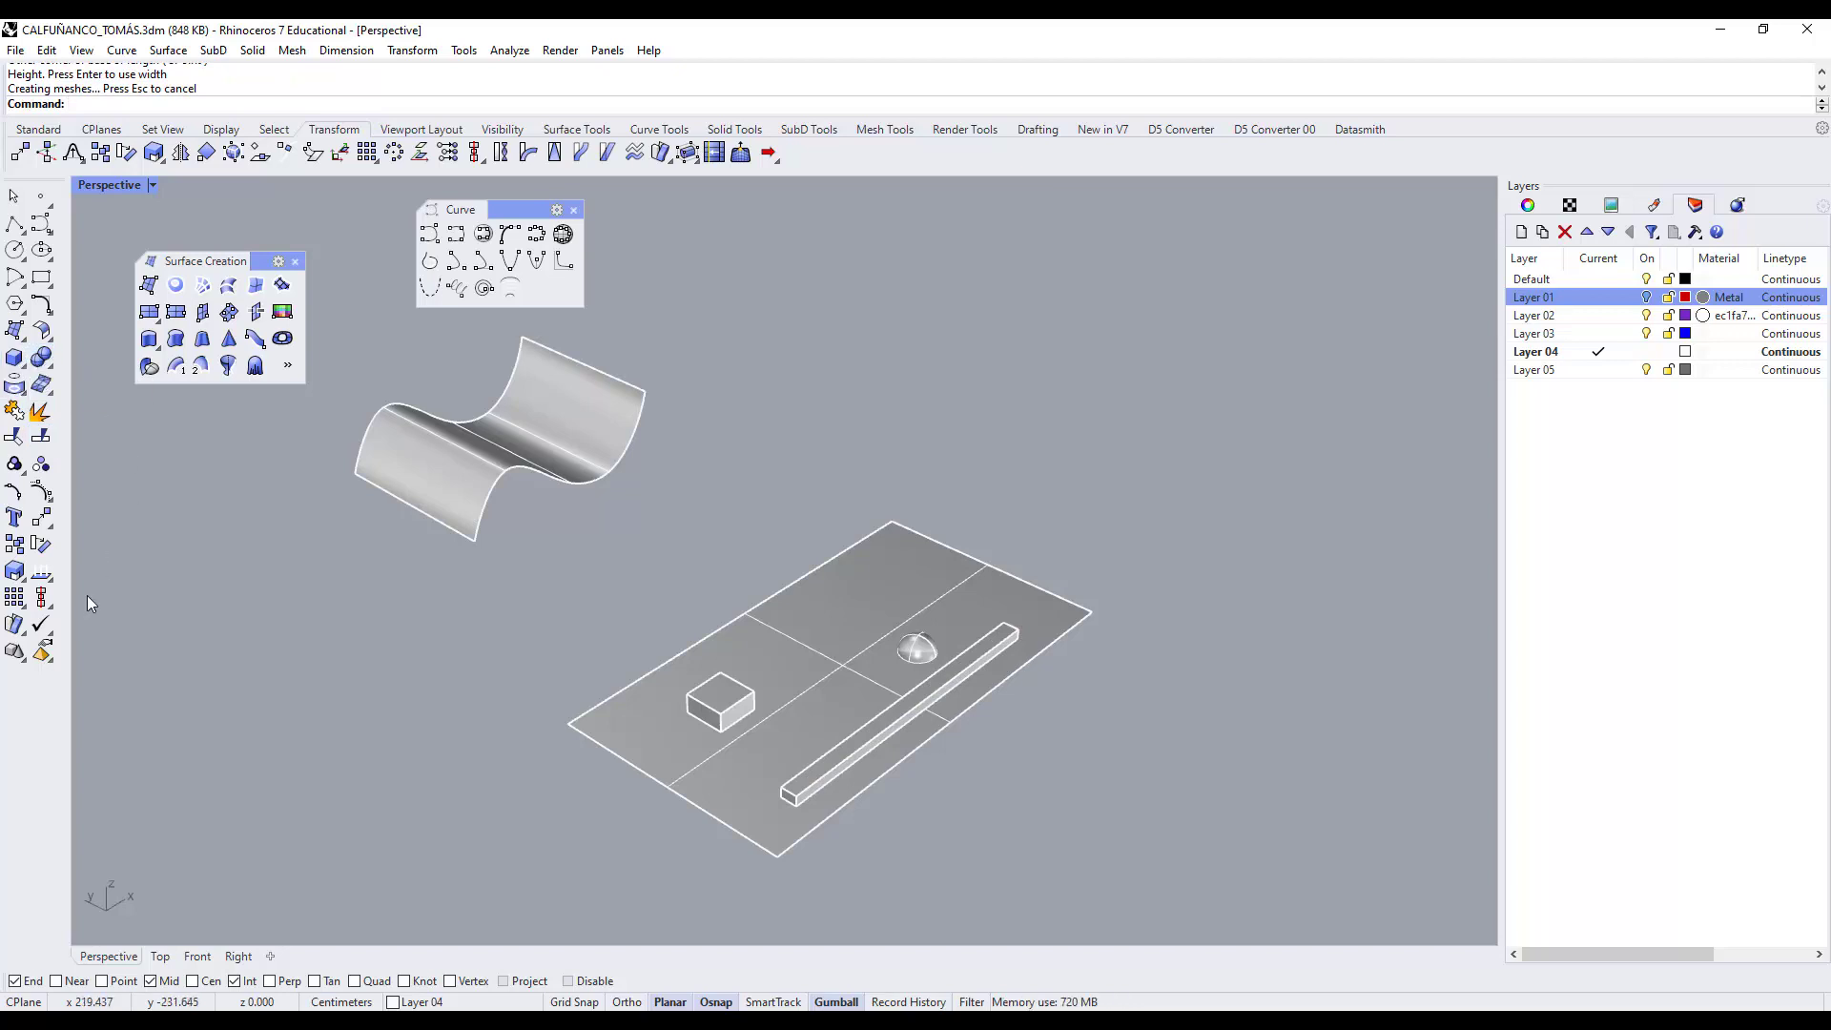
pyautogui.scroll(1, 844, 643)
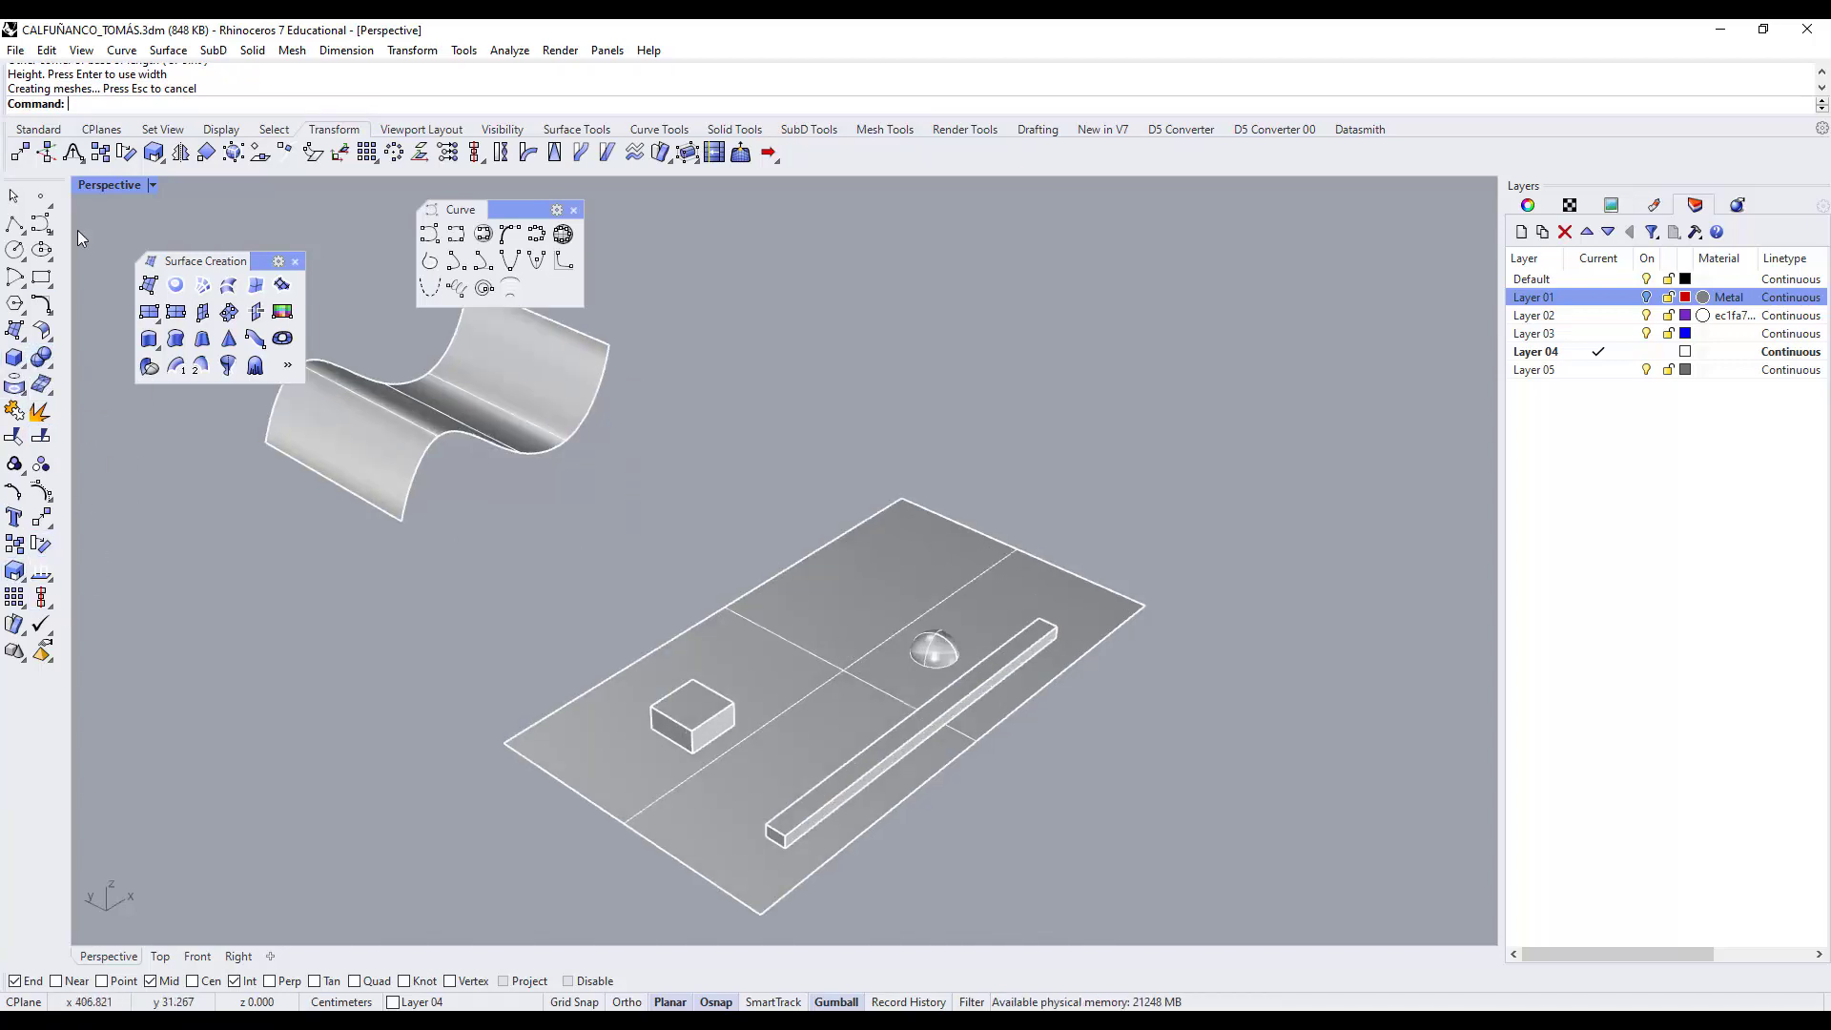
pyautogui.click(16, 250)
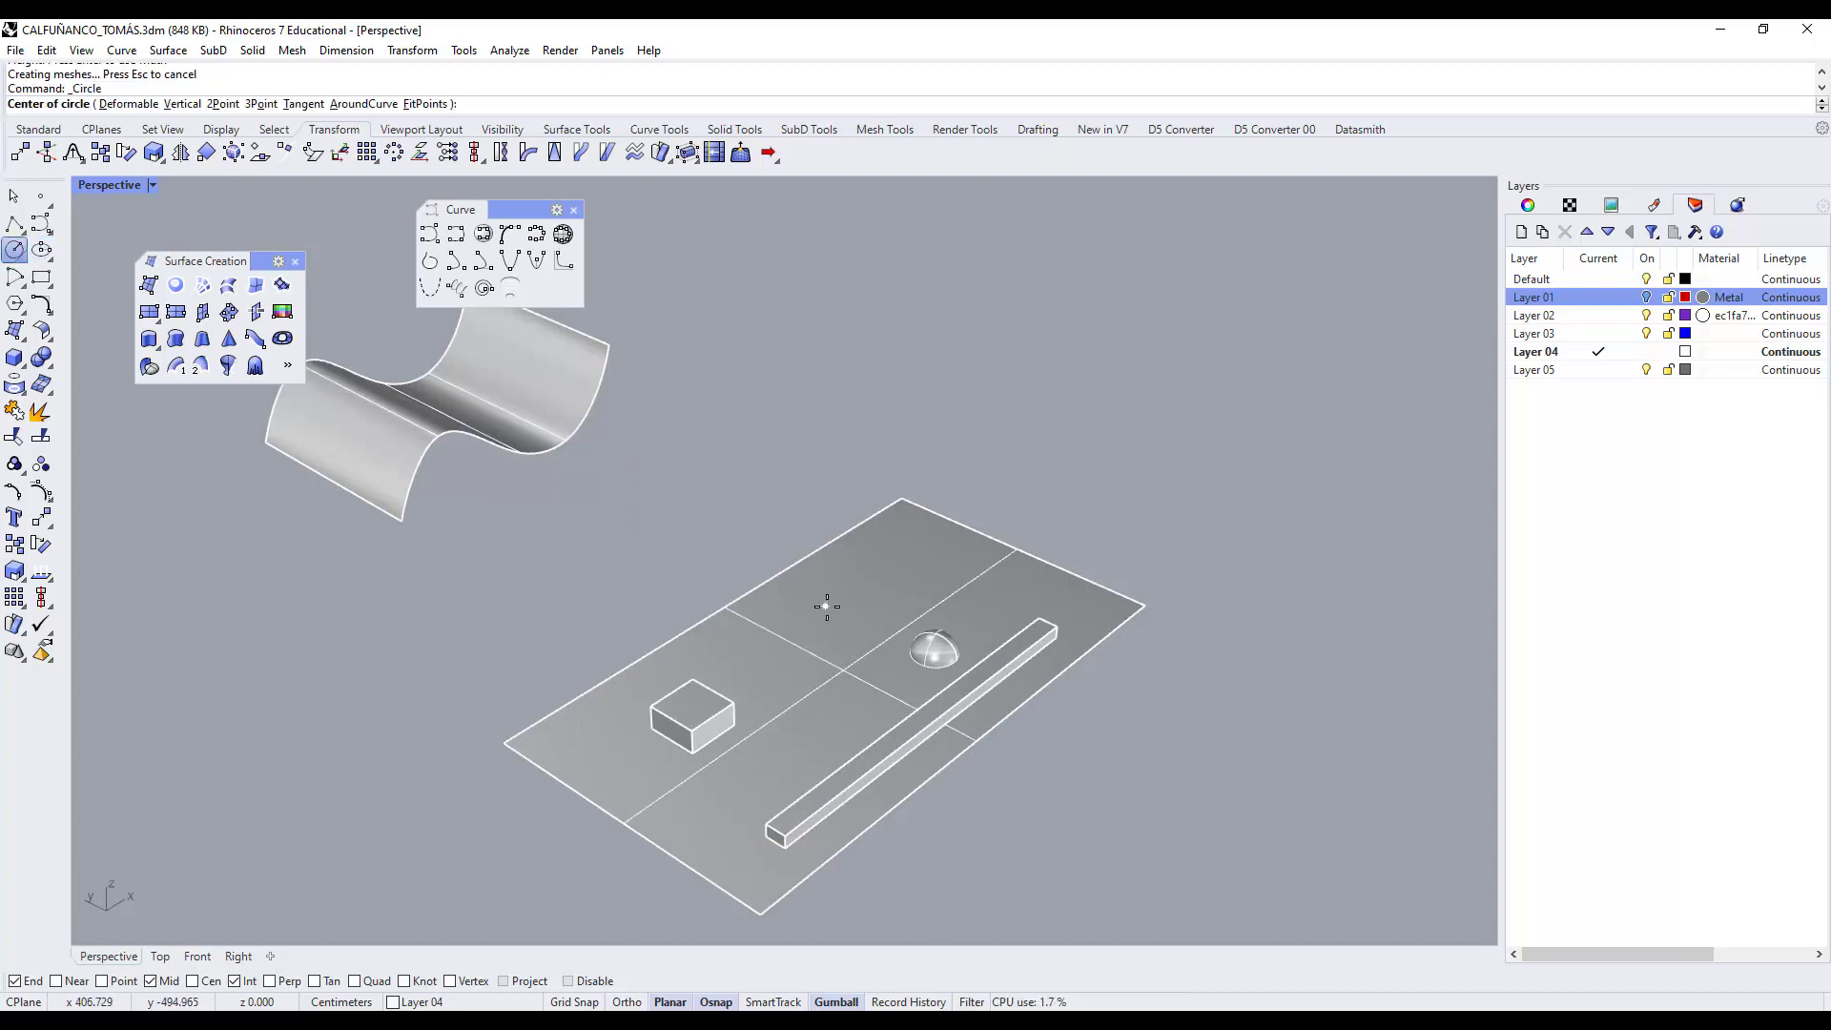
pyautogui.press('Escape')
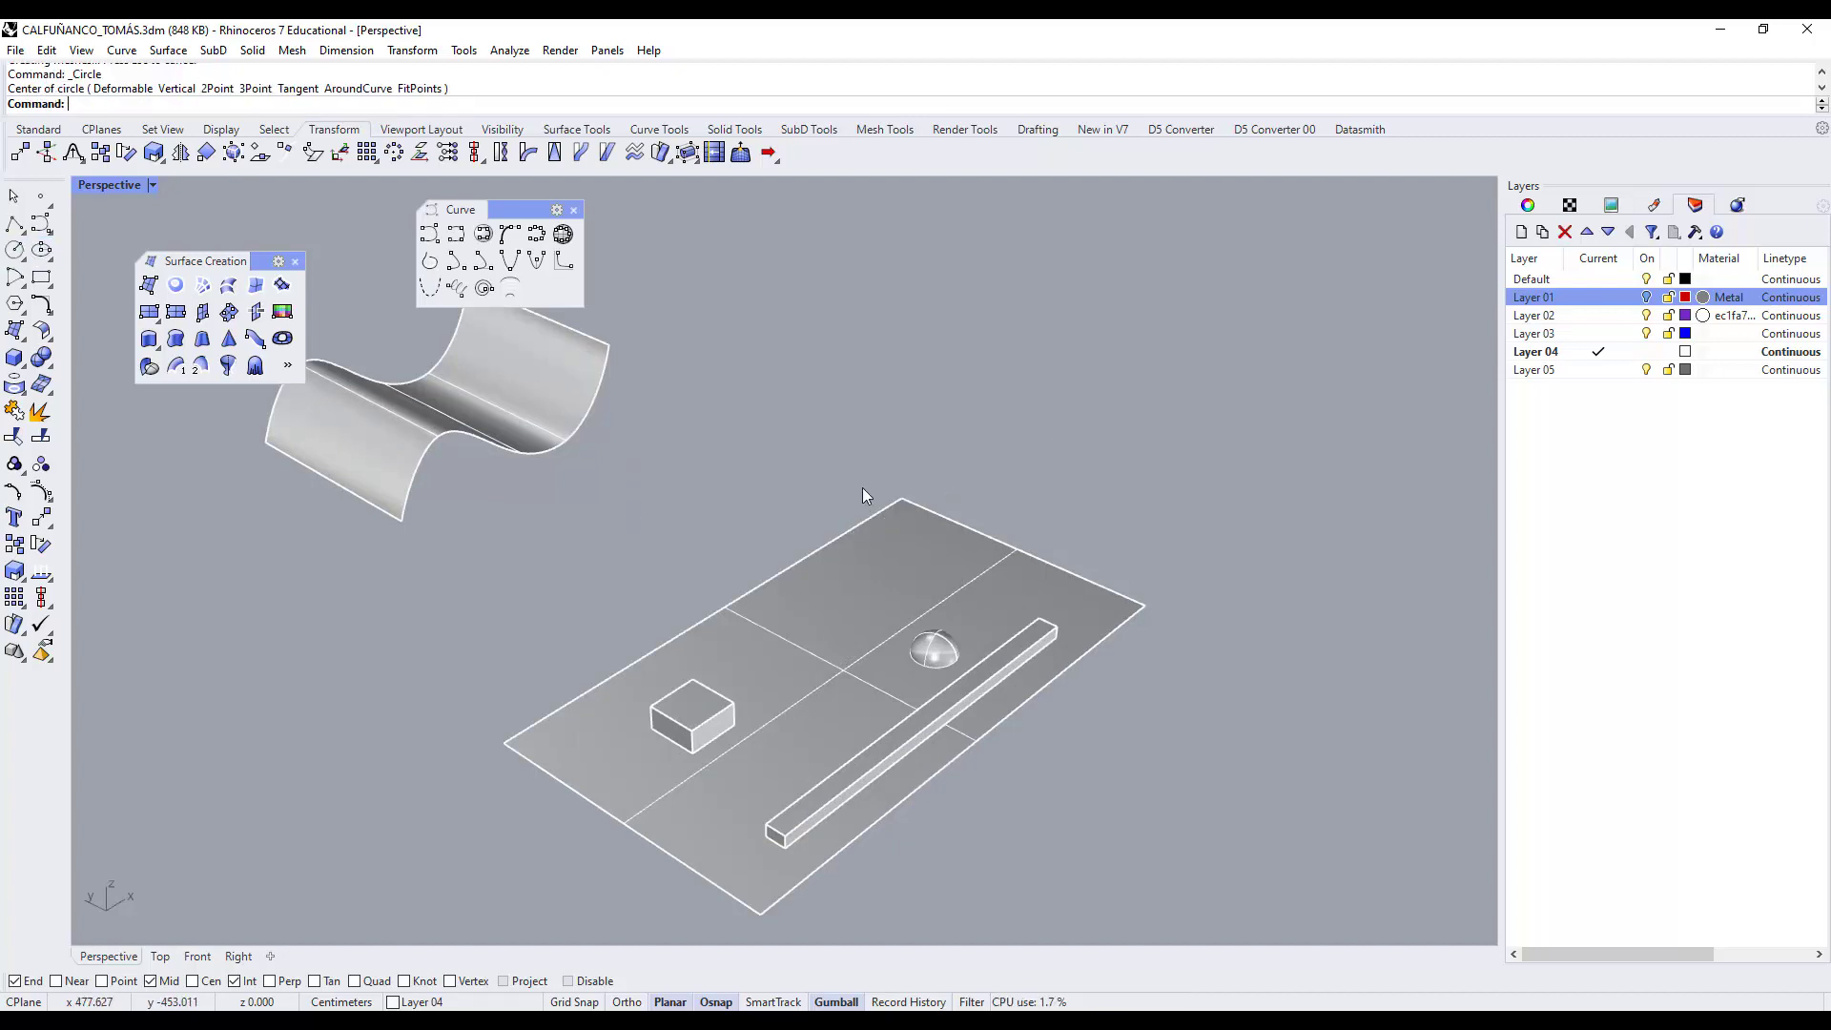
pyautogui.scroll(-1, 862, 488)
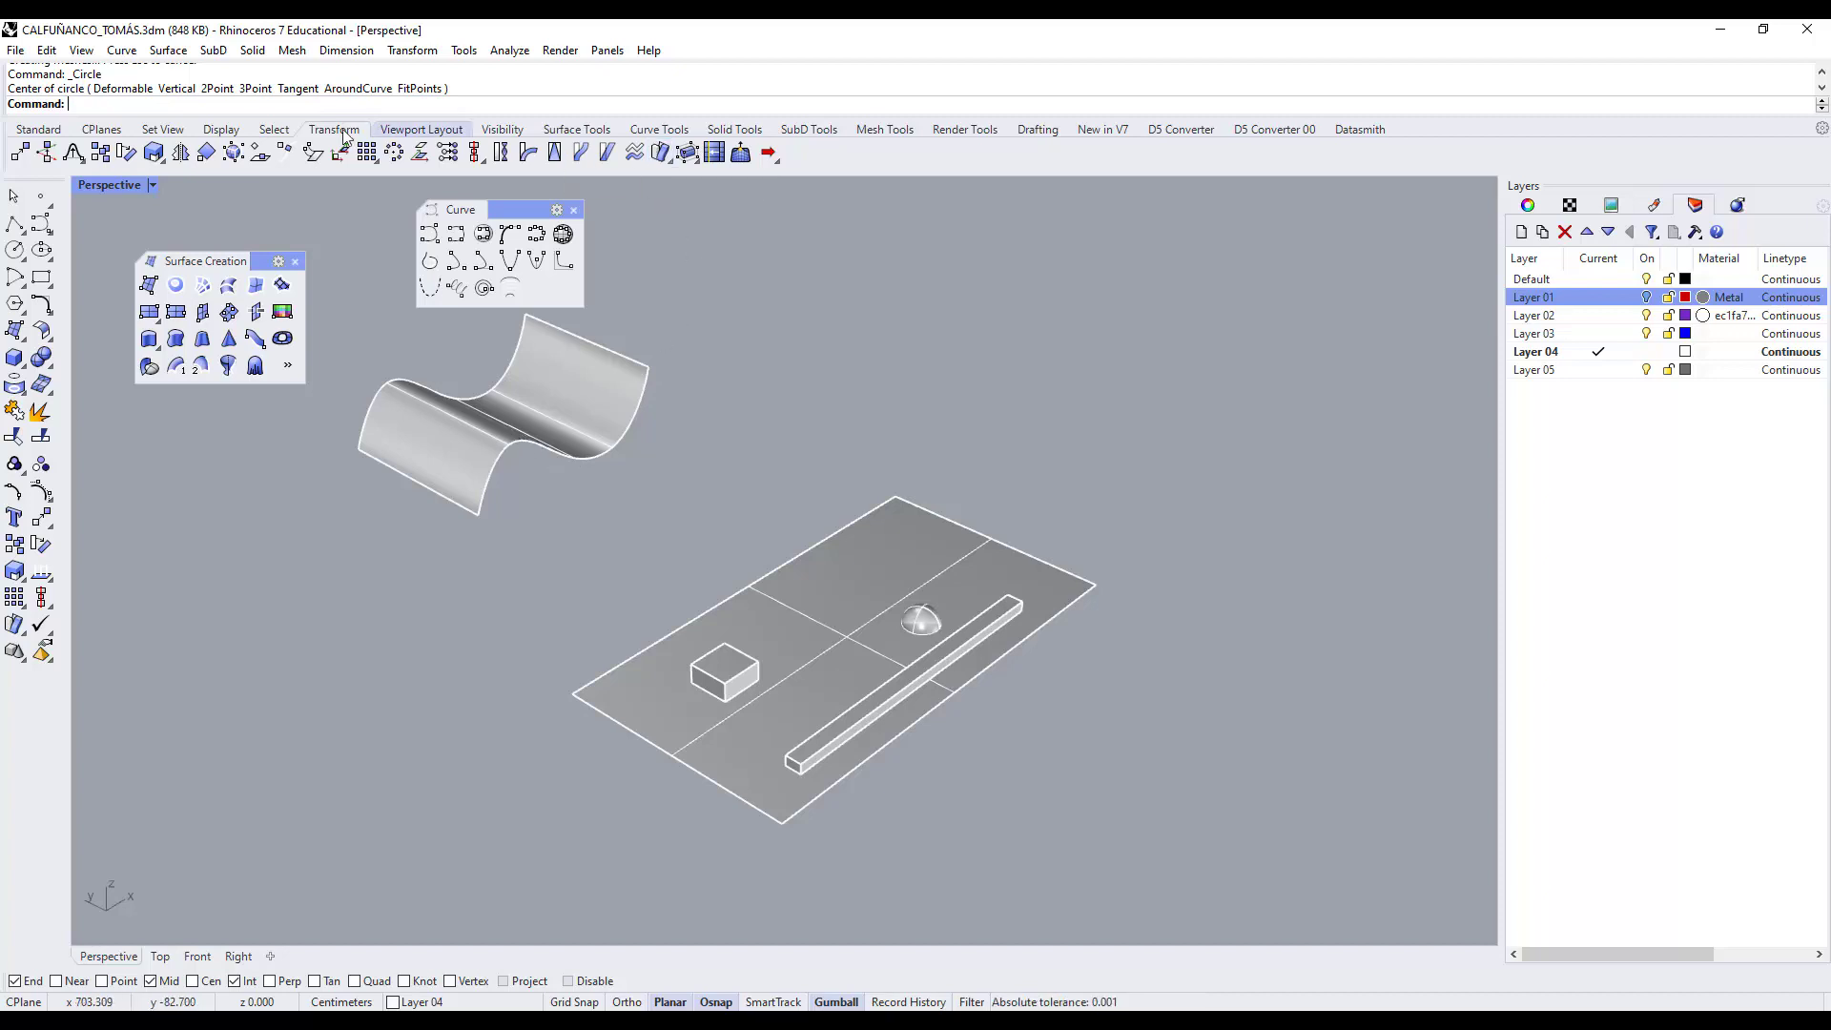
# Try Flow Along Surface to copy the box, sphere and bar onto the wavy surface, matching the nearest corners of the plane and wave.
pyautogui.click(661, 154)
pyautogui.moveTo(688, 174); pyautogui.dragTo(717, 212)
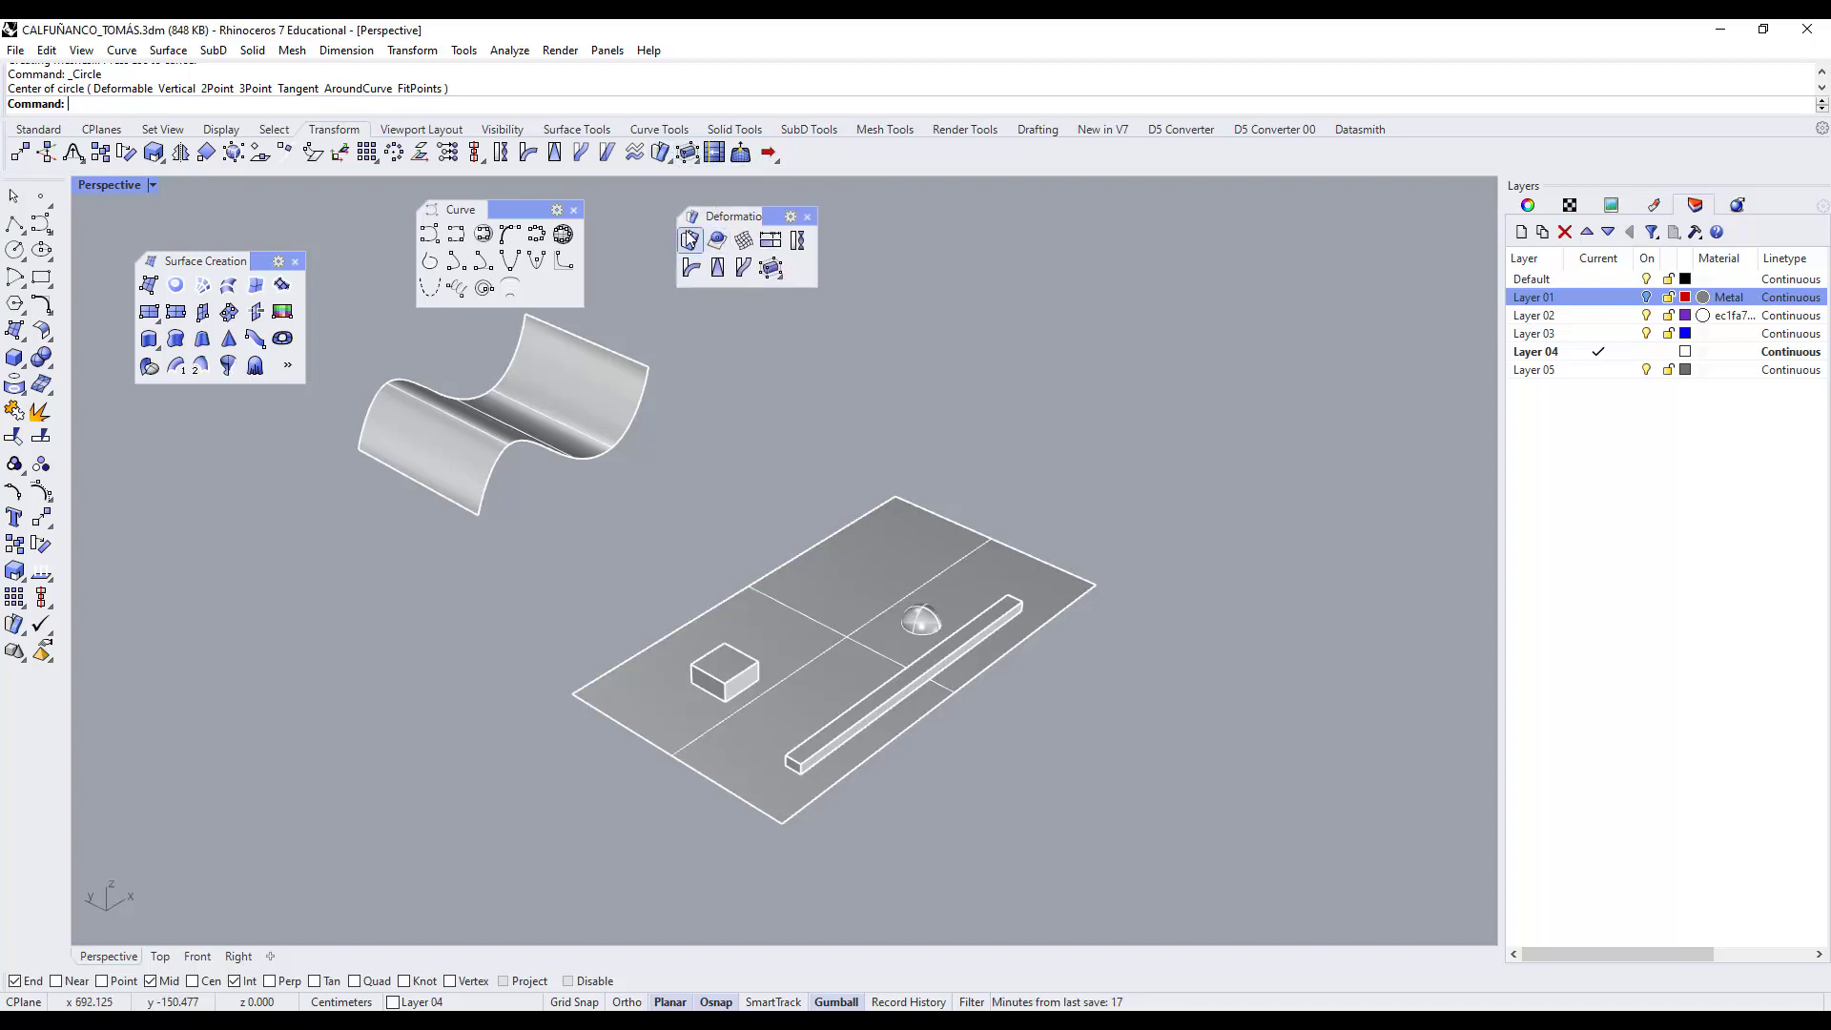
pyautogui.click(691, 238)
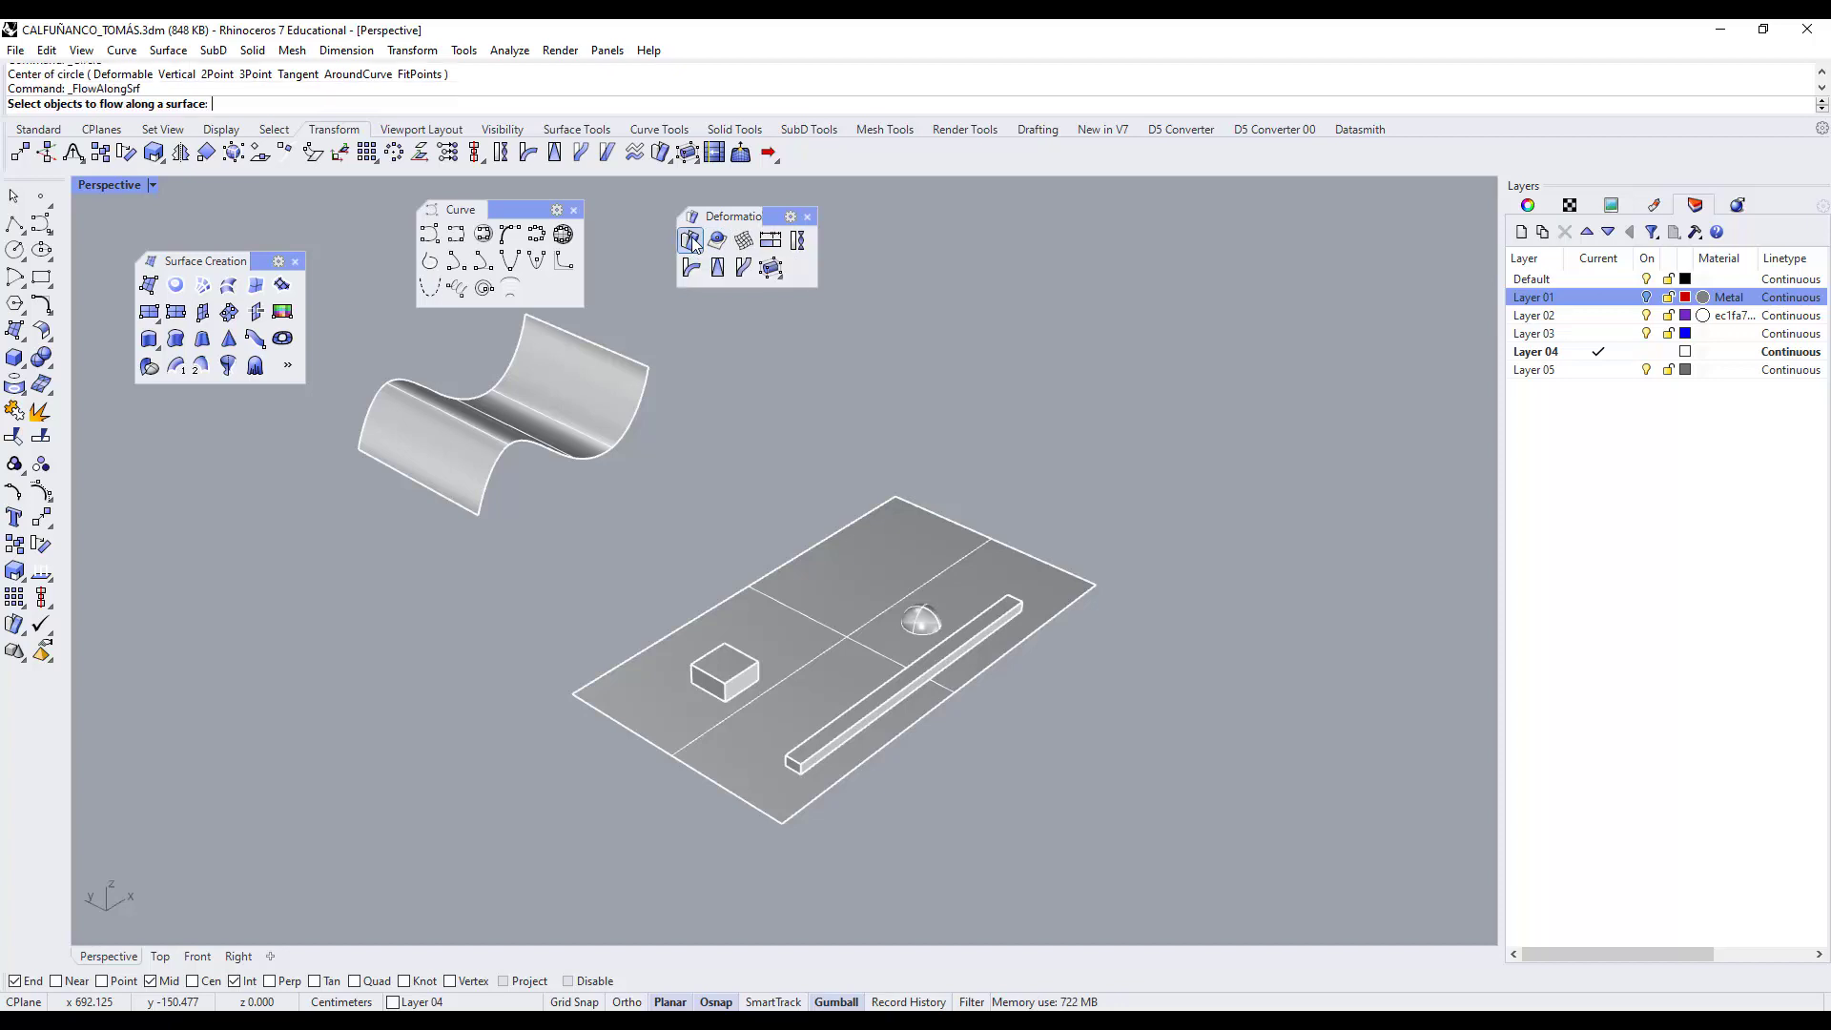
pyautogui.click(720, 670)
pyautogui.click(926, 624)
pyautogui.click(952, 650)
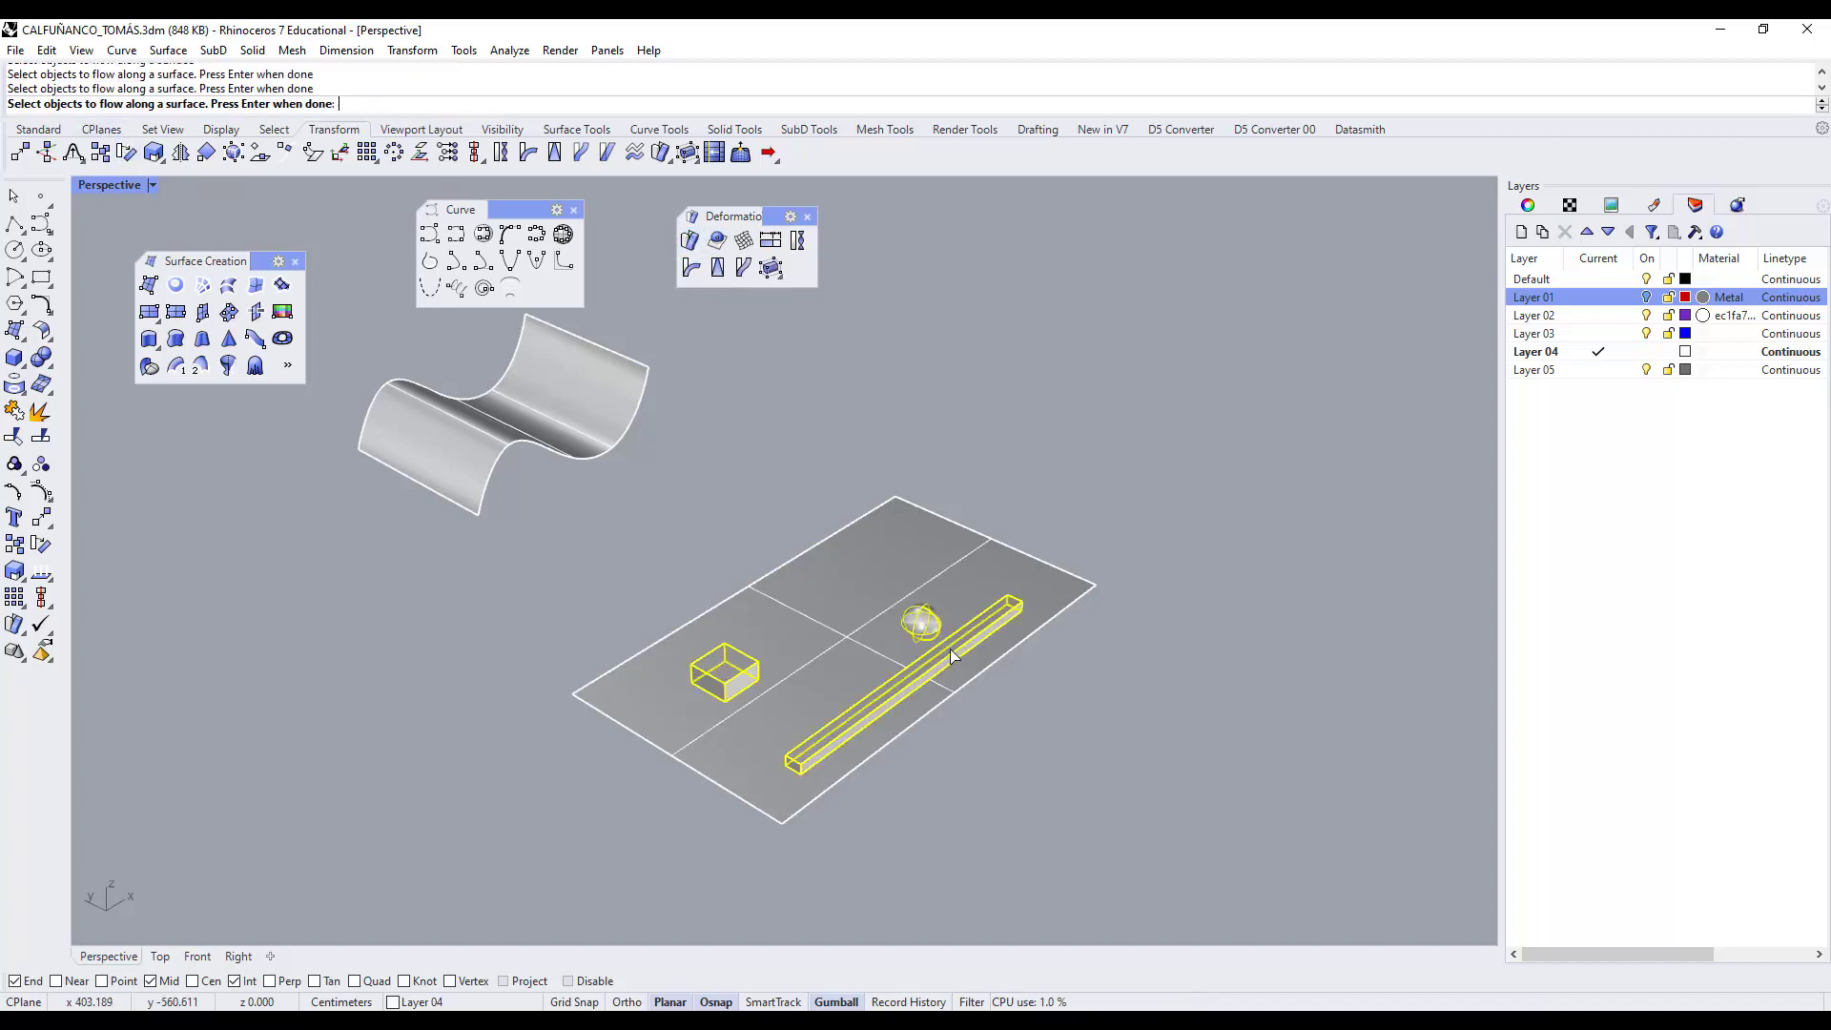
pyautogui.press('Return')
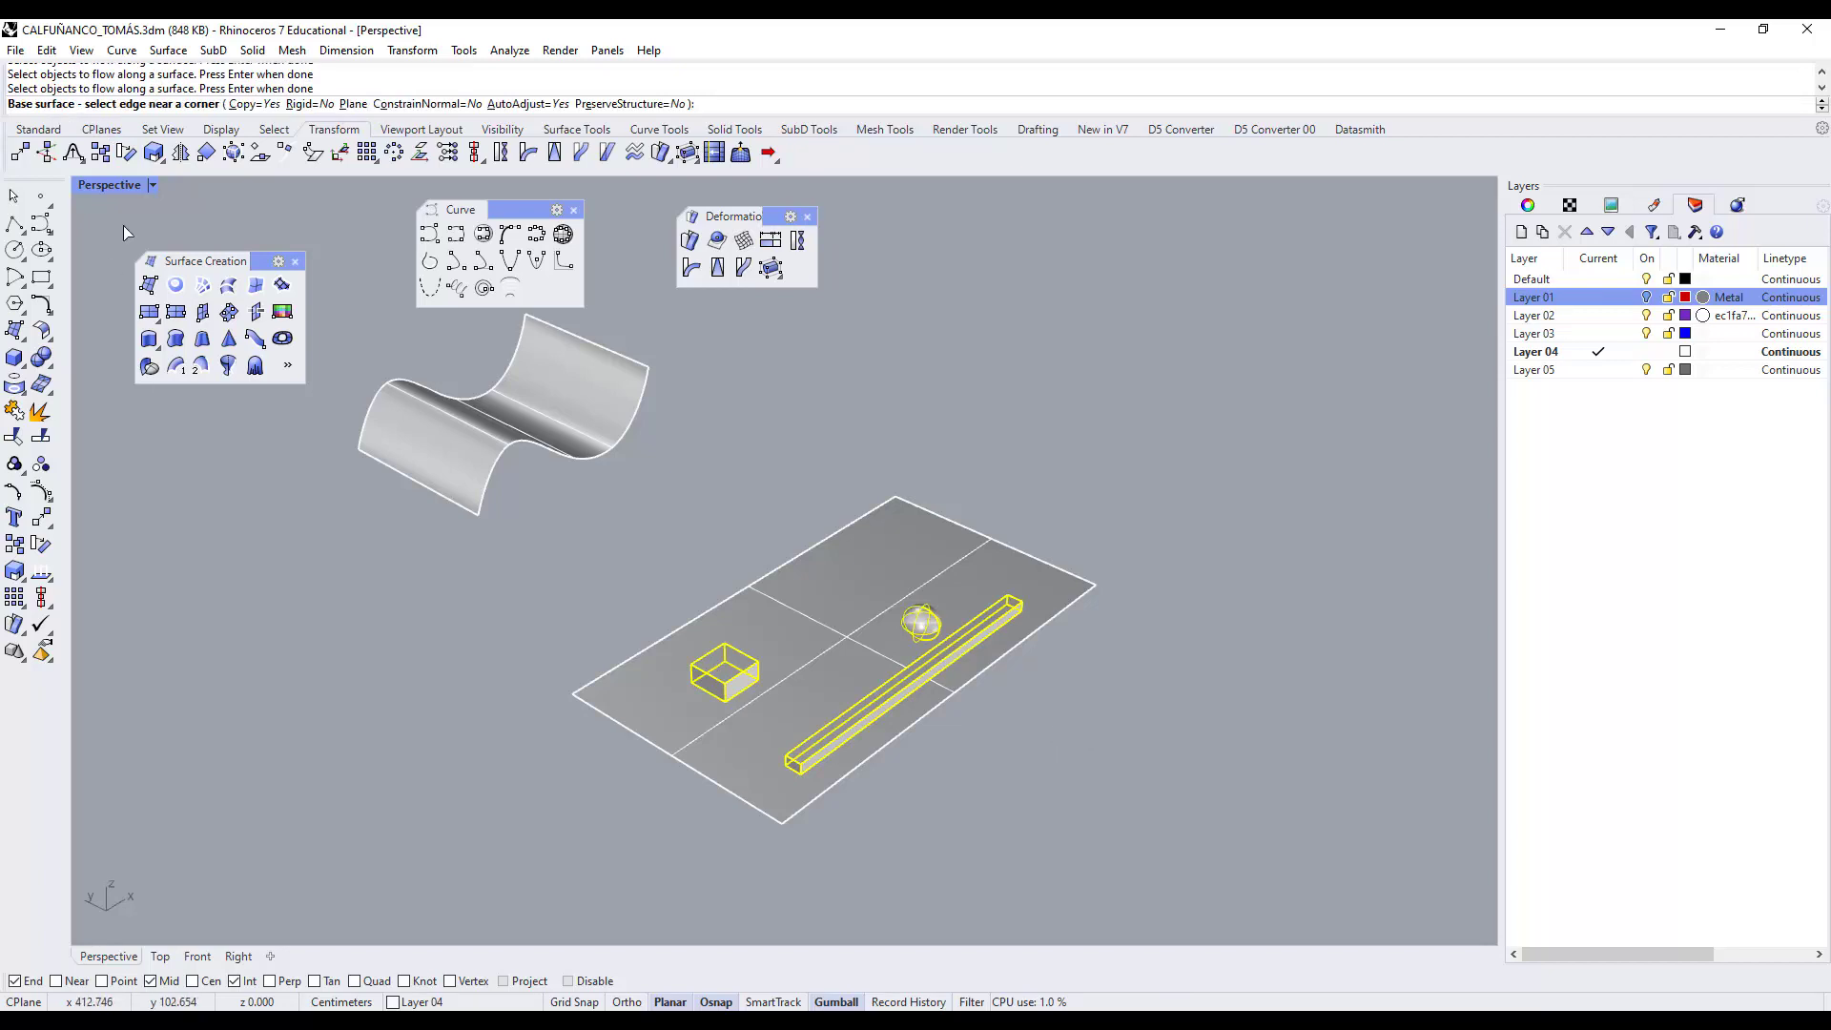
pyautogui.click(784, 816)
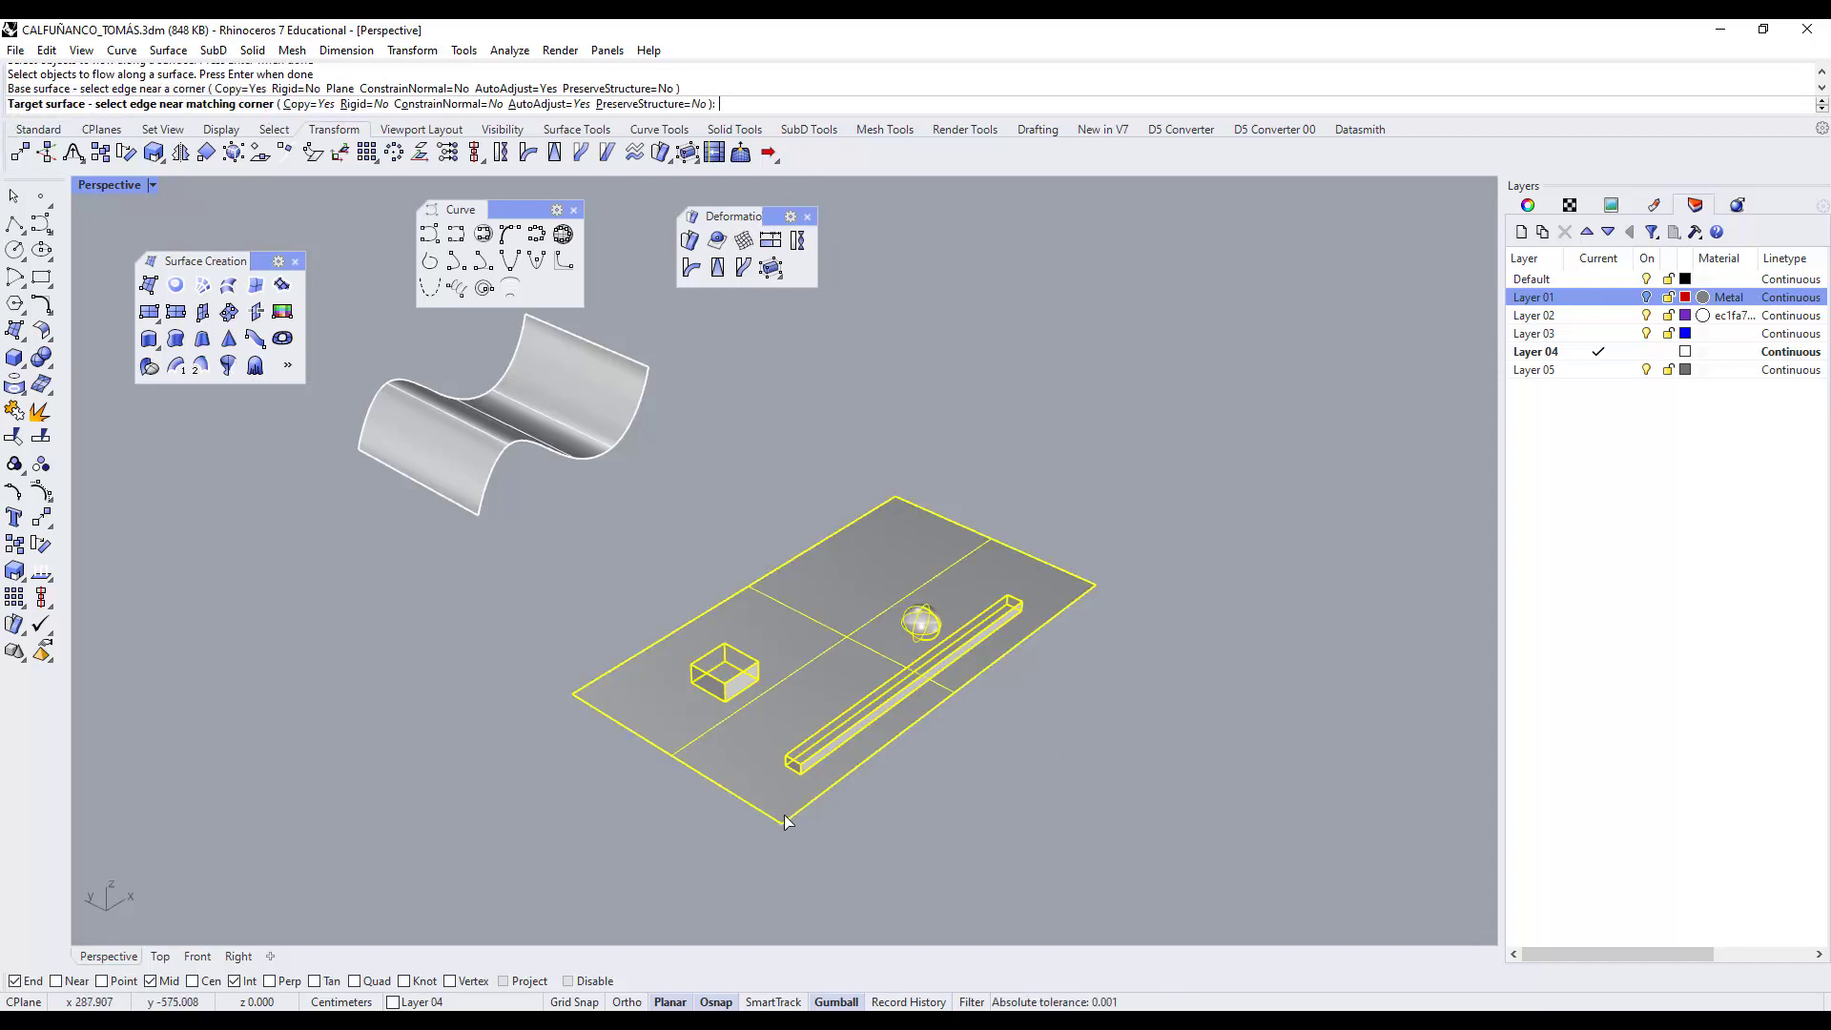
pyautogui.click(470, 499)
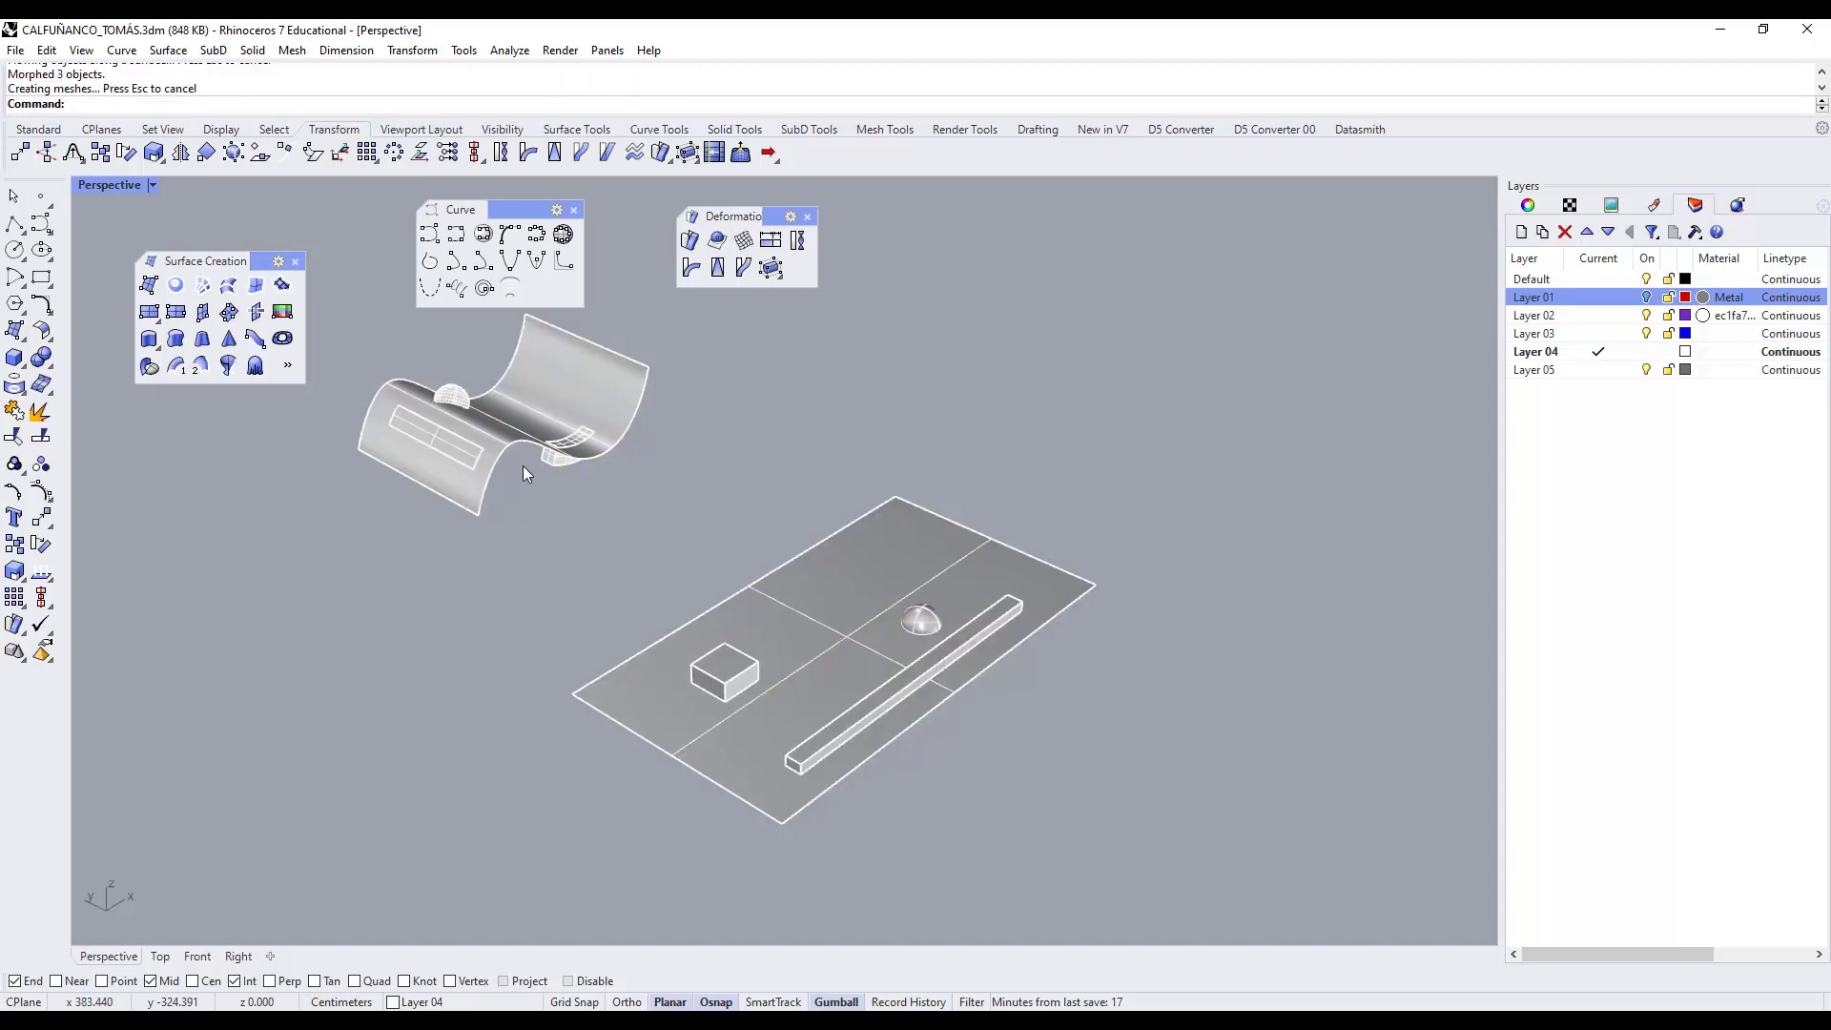
# Check the flowed copies from both sides of the wavy surface and undo the flow.
pyautogui.moveTo(478, 387); pyautogui.dragTo(502, 476, button='right')
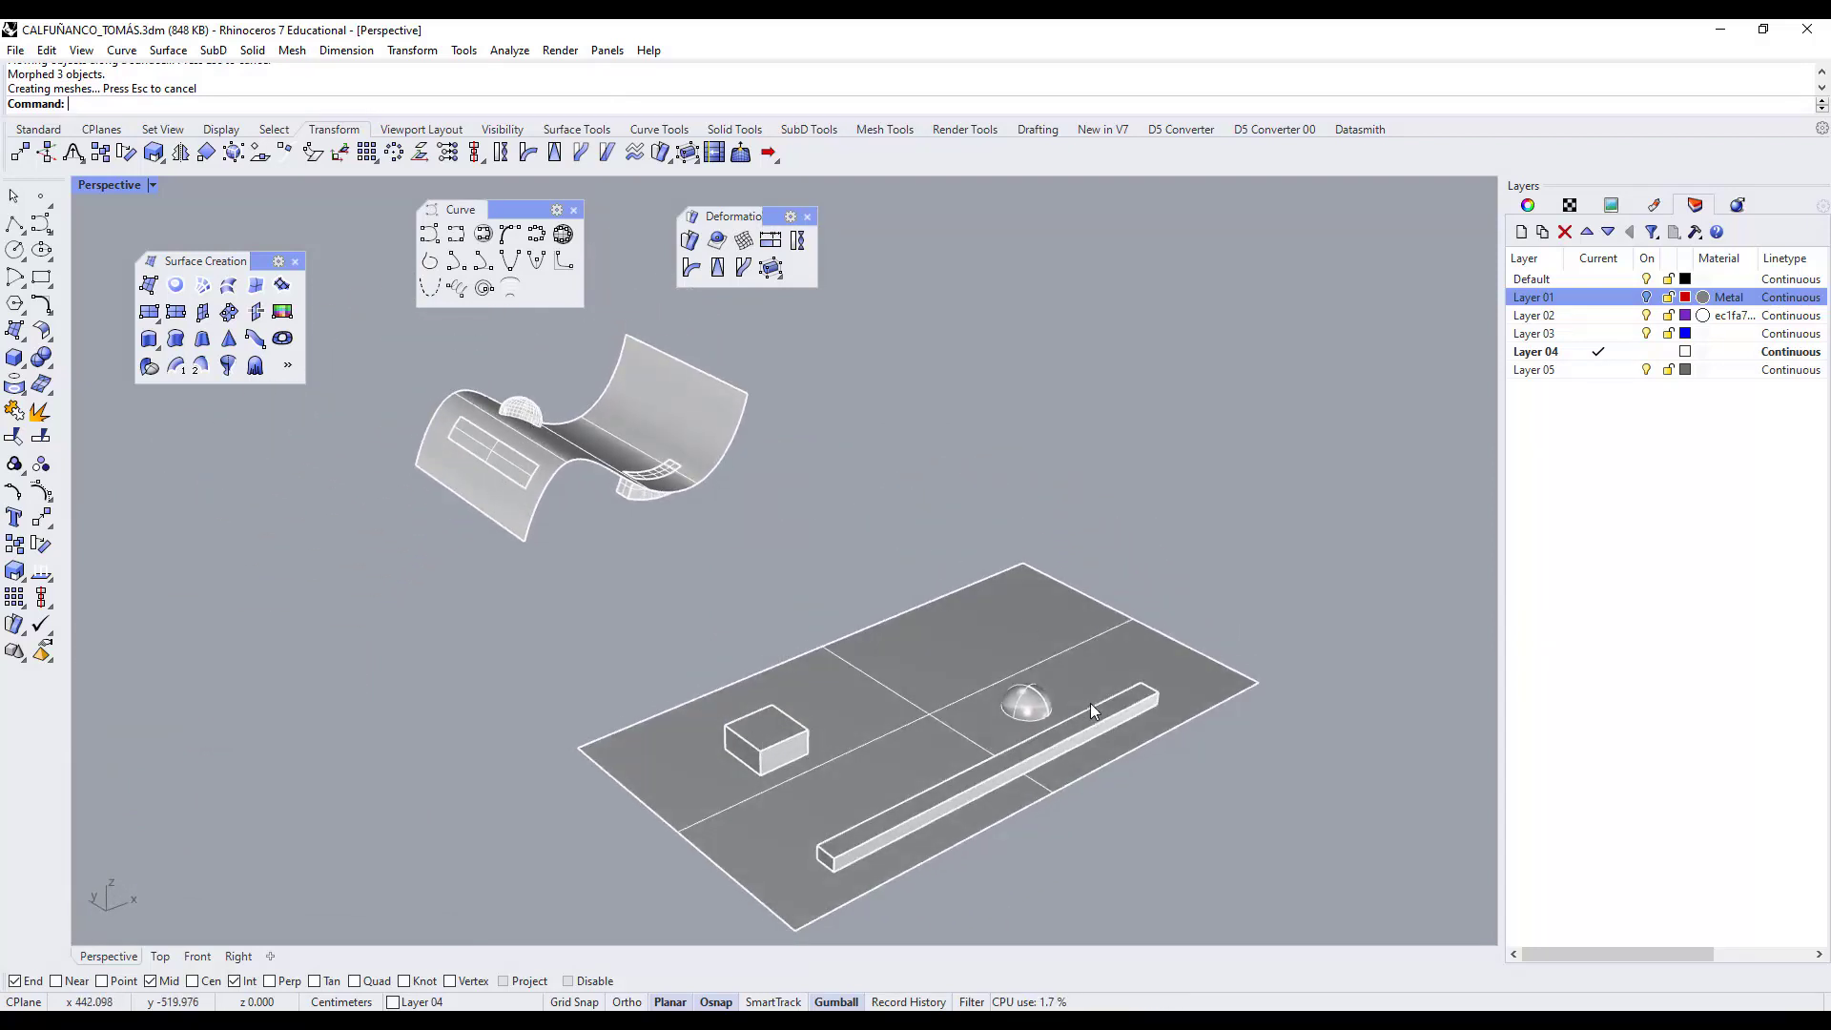
pyautogui.moveTo(735, 608); pyautogui.dragTo(1066, 920, button='right')
pyautogui.scroll(4, 1065, 920)
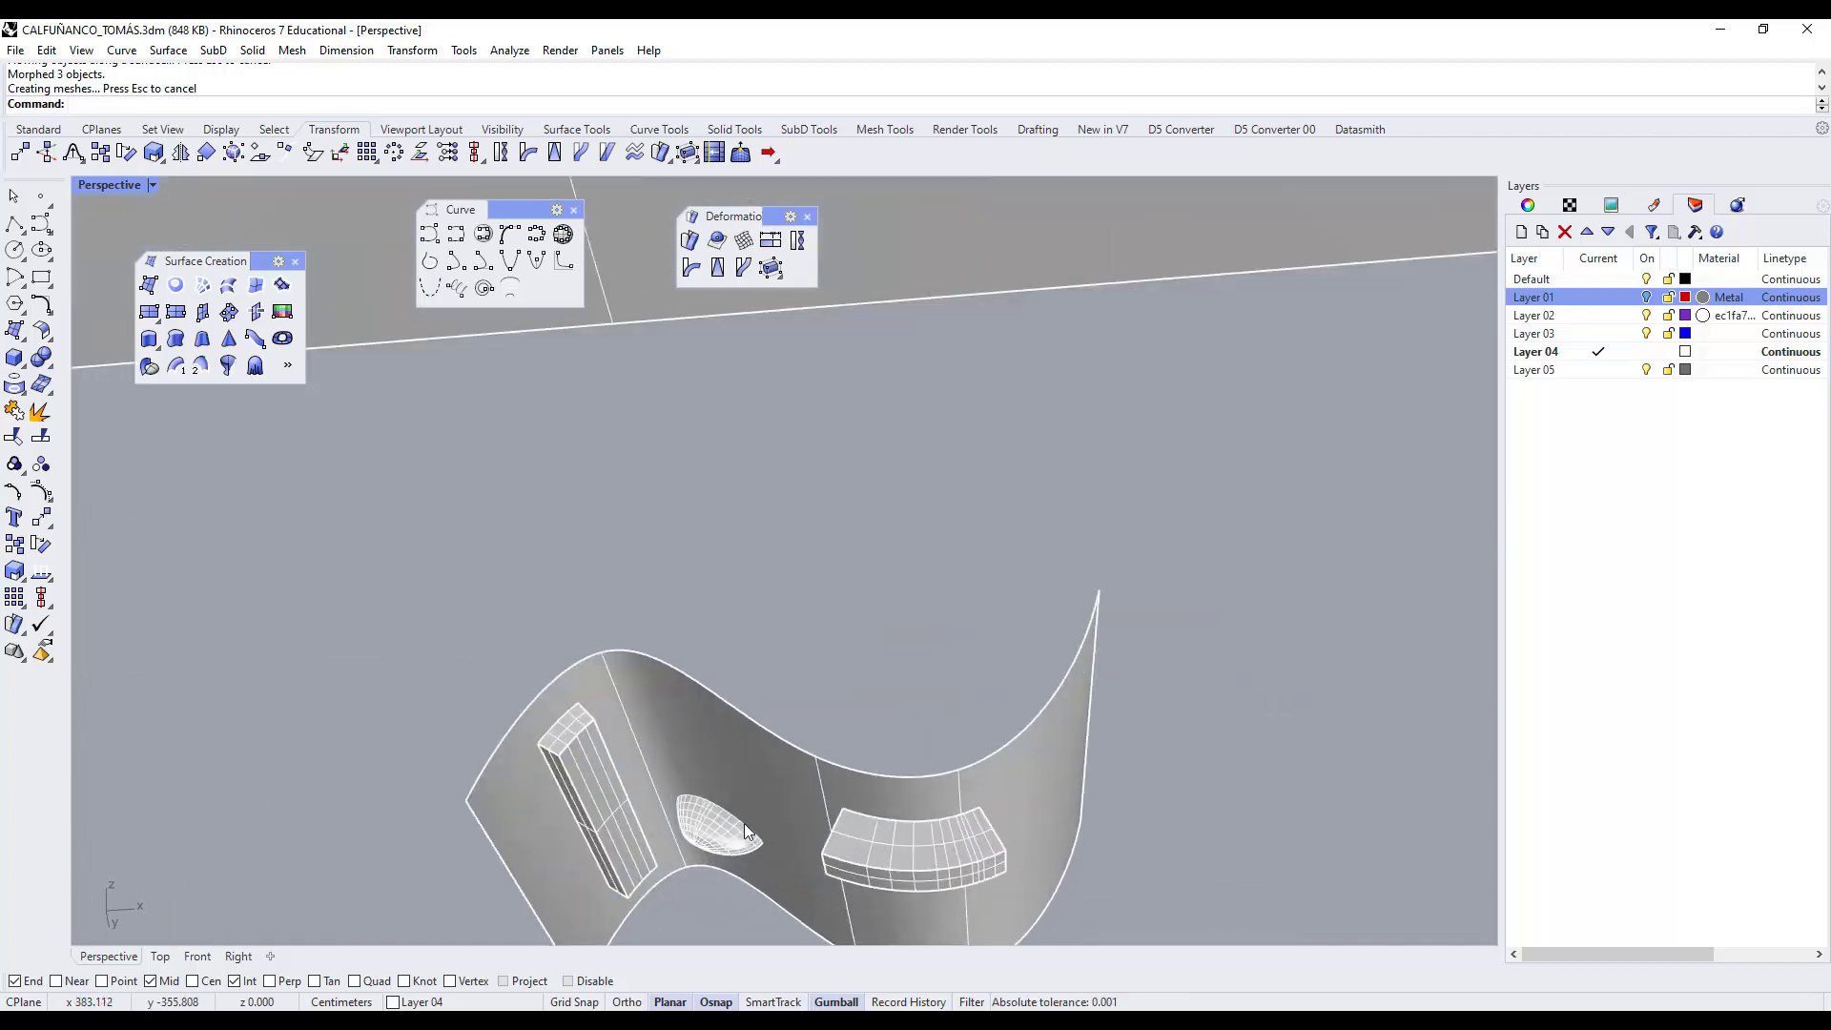
pyautogui.scroll(-4, 836, 700)
pyautogui.moveTo(836, 701); pyautogui.dragTo(1037, 822, button='right')
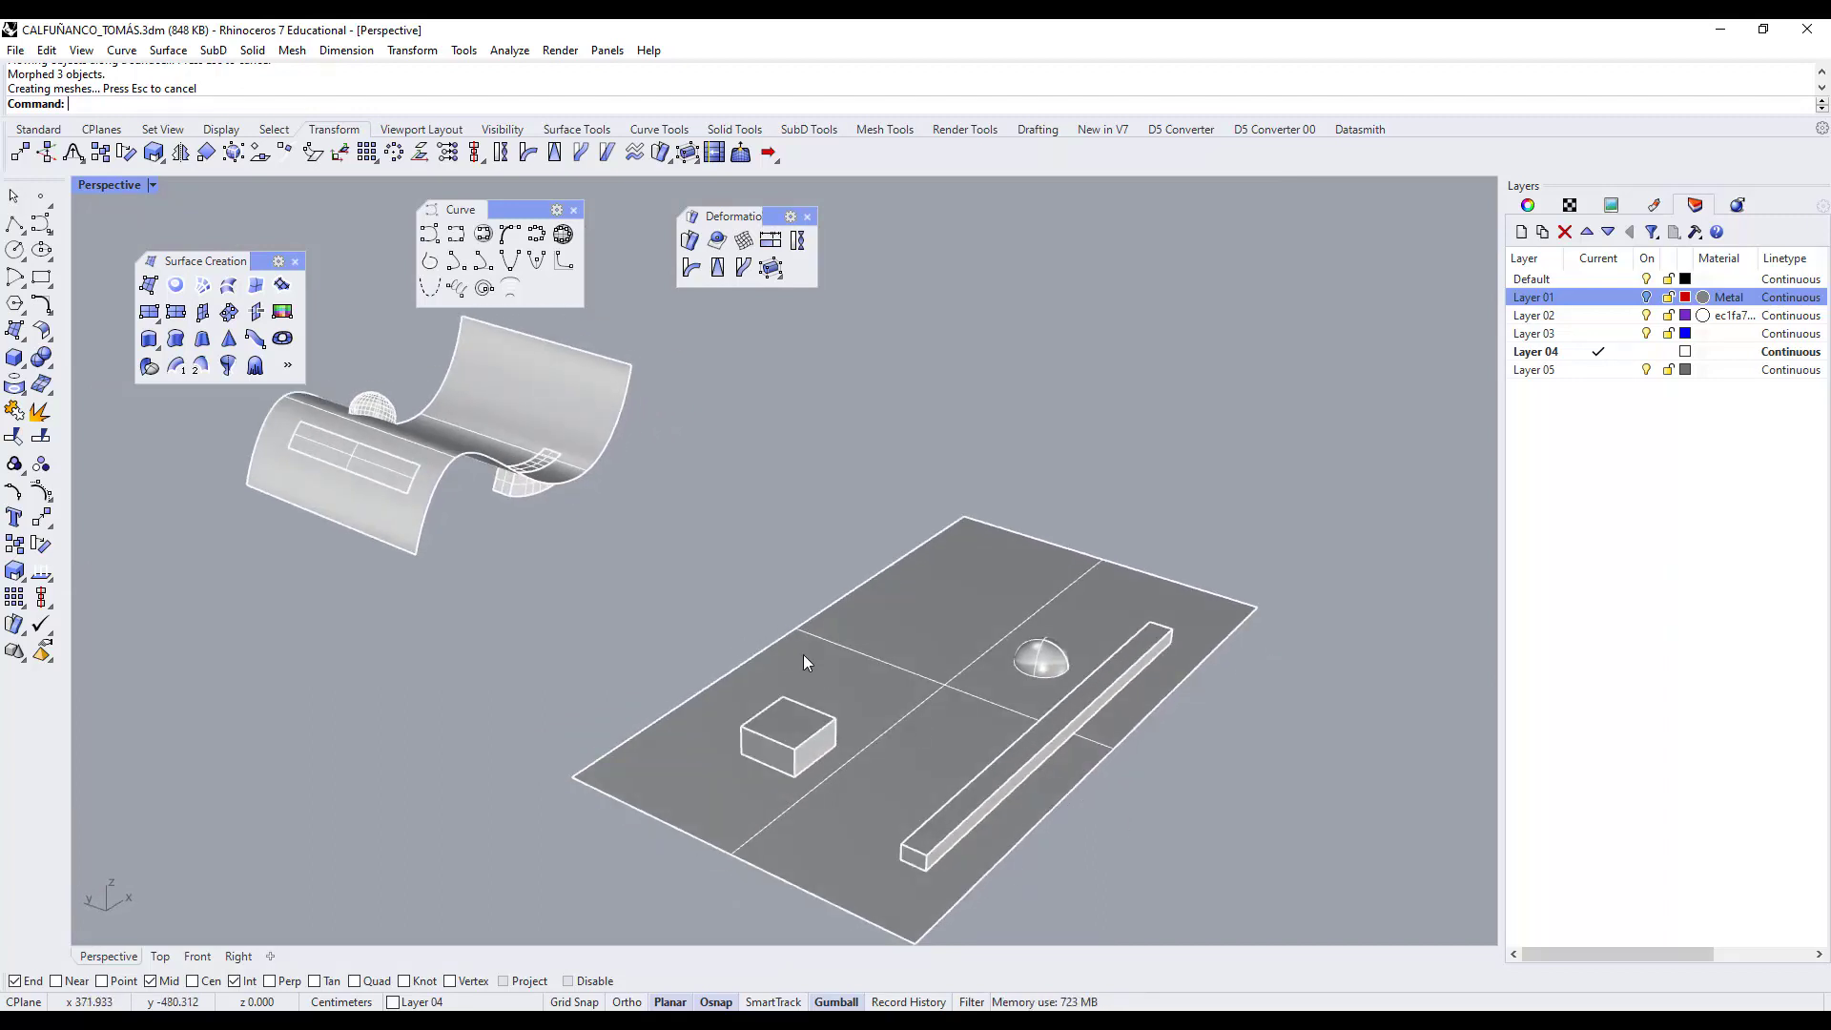
pyautogui.hotkey('ctrl', 'z')
pyautogui.scroll(-2, 755, 575)
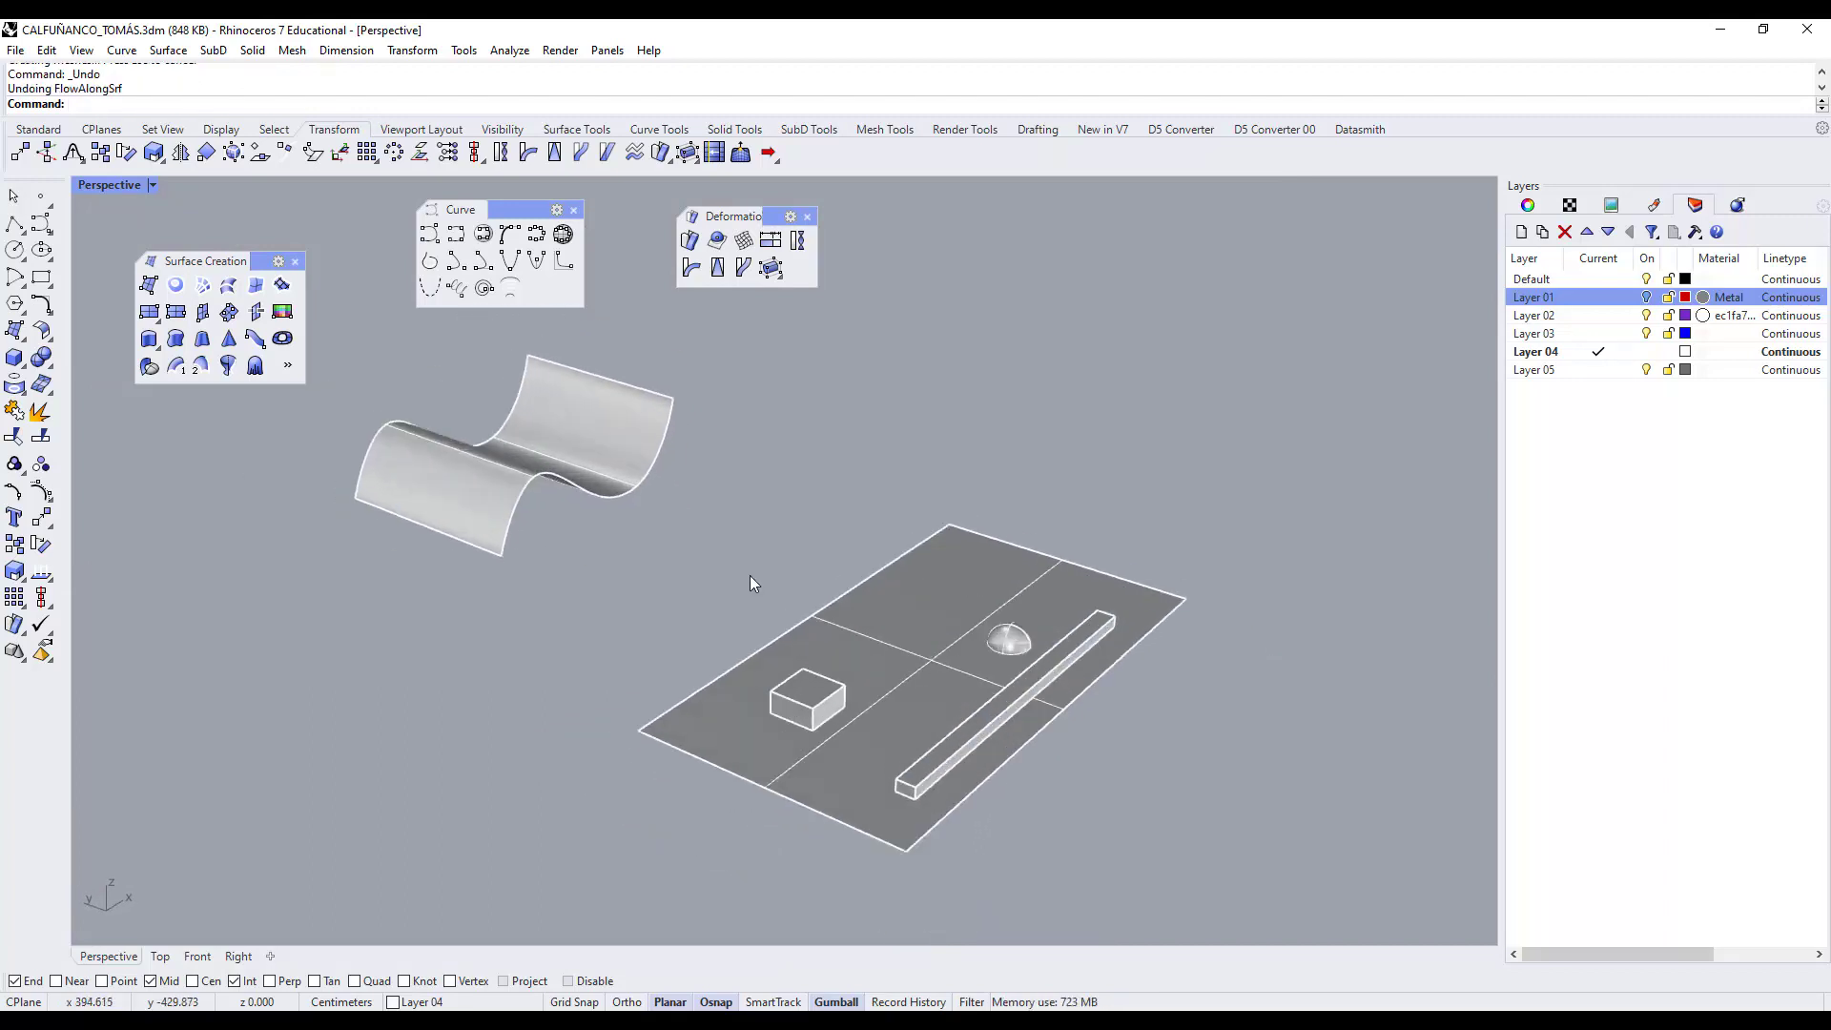
pyautogui.click(690, 242)
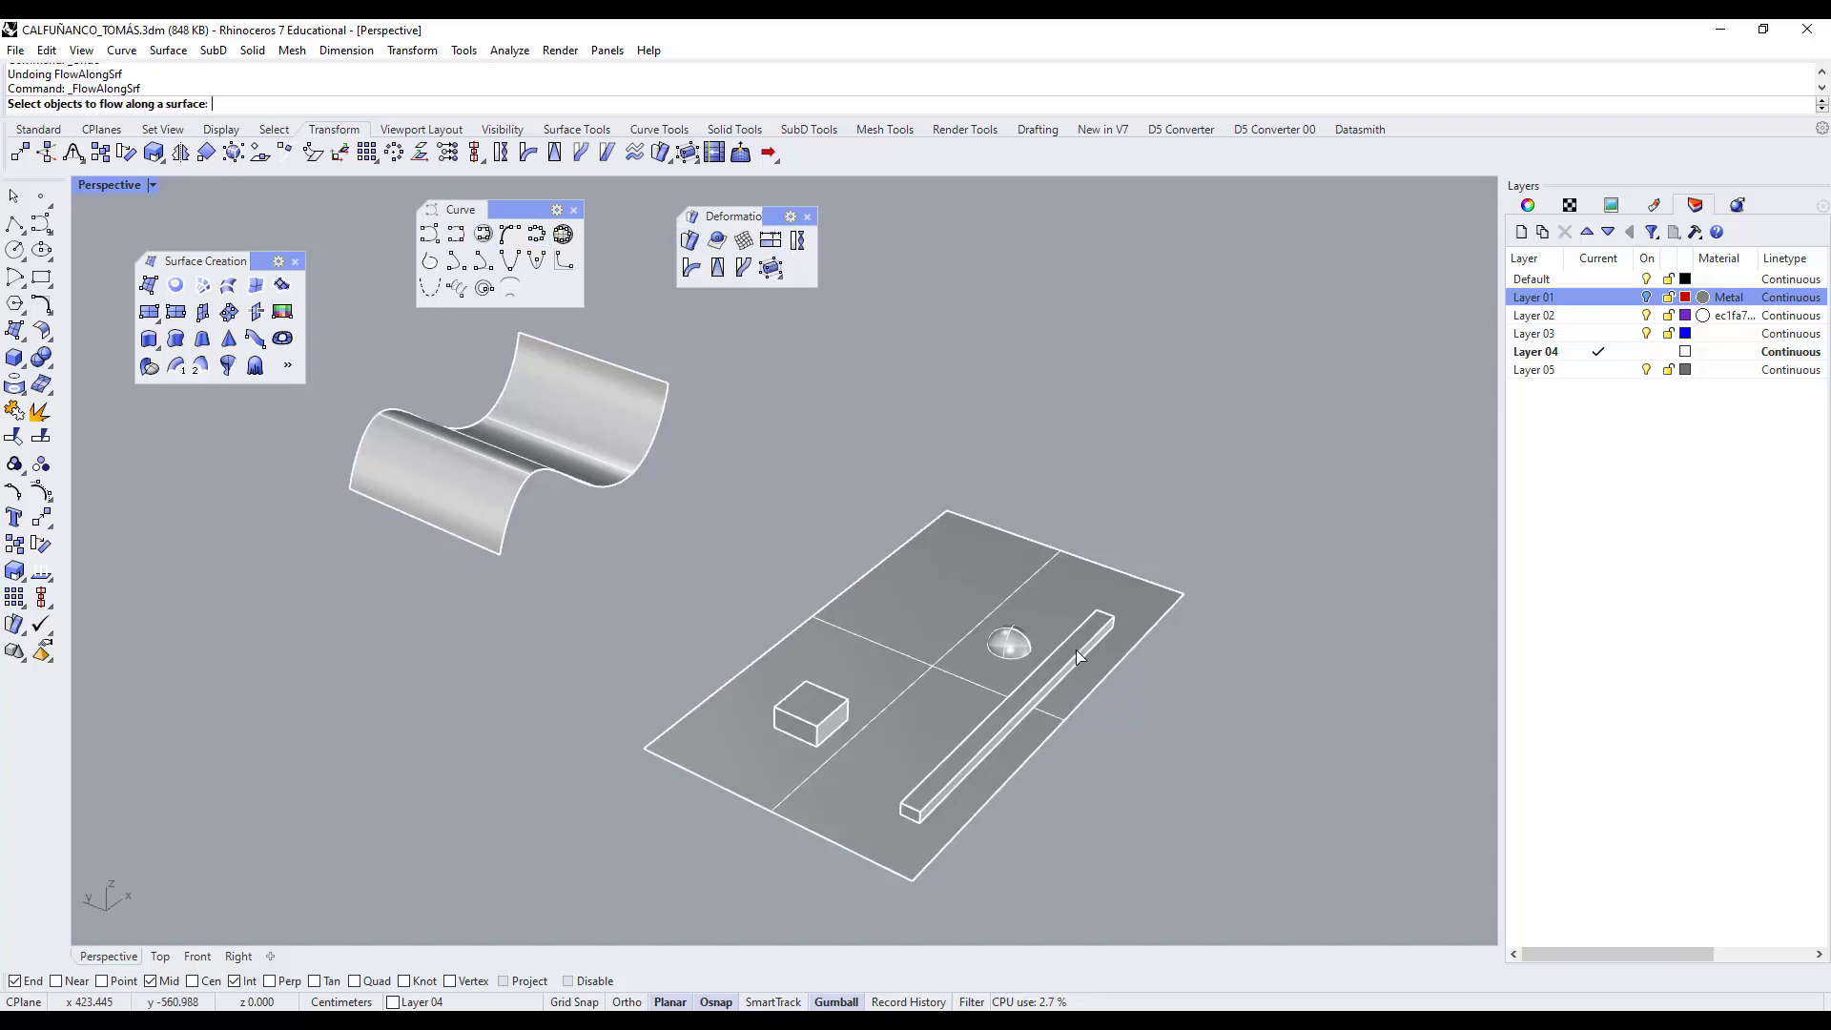
pyautogui.click(1019, 643)
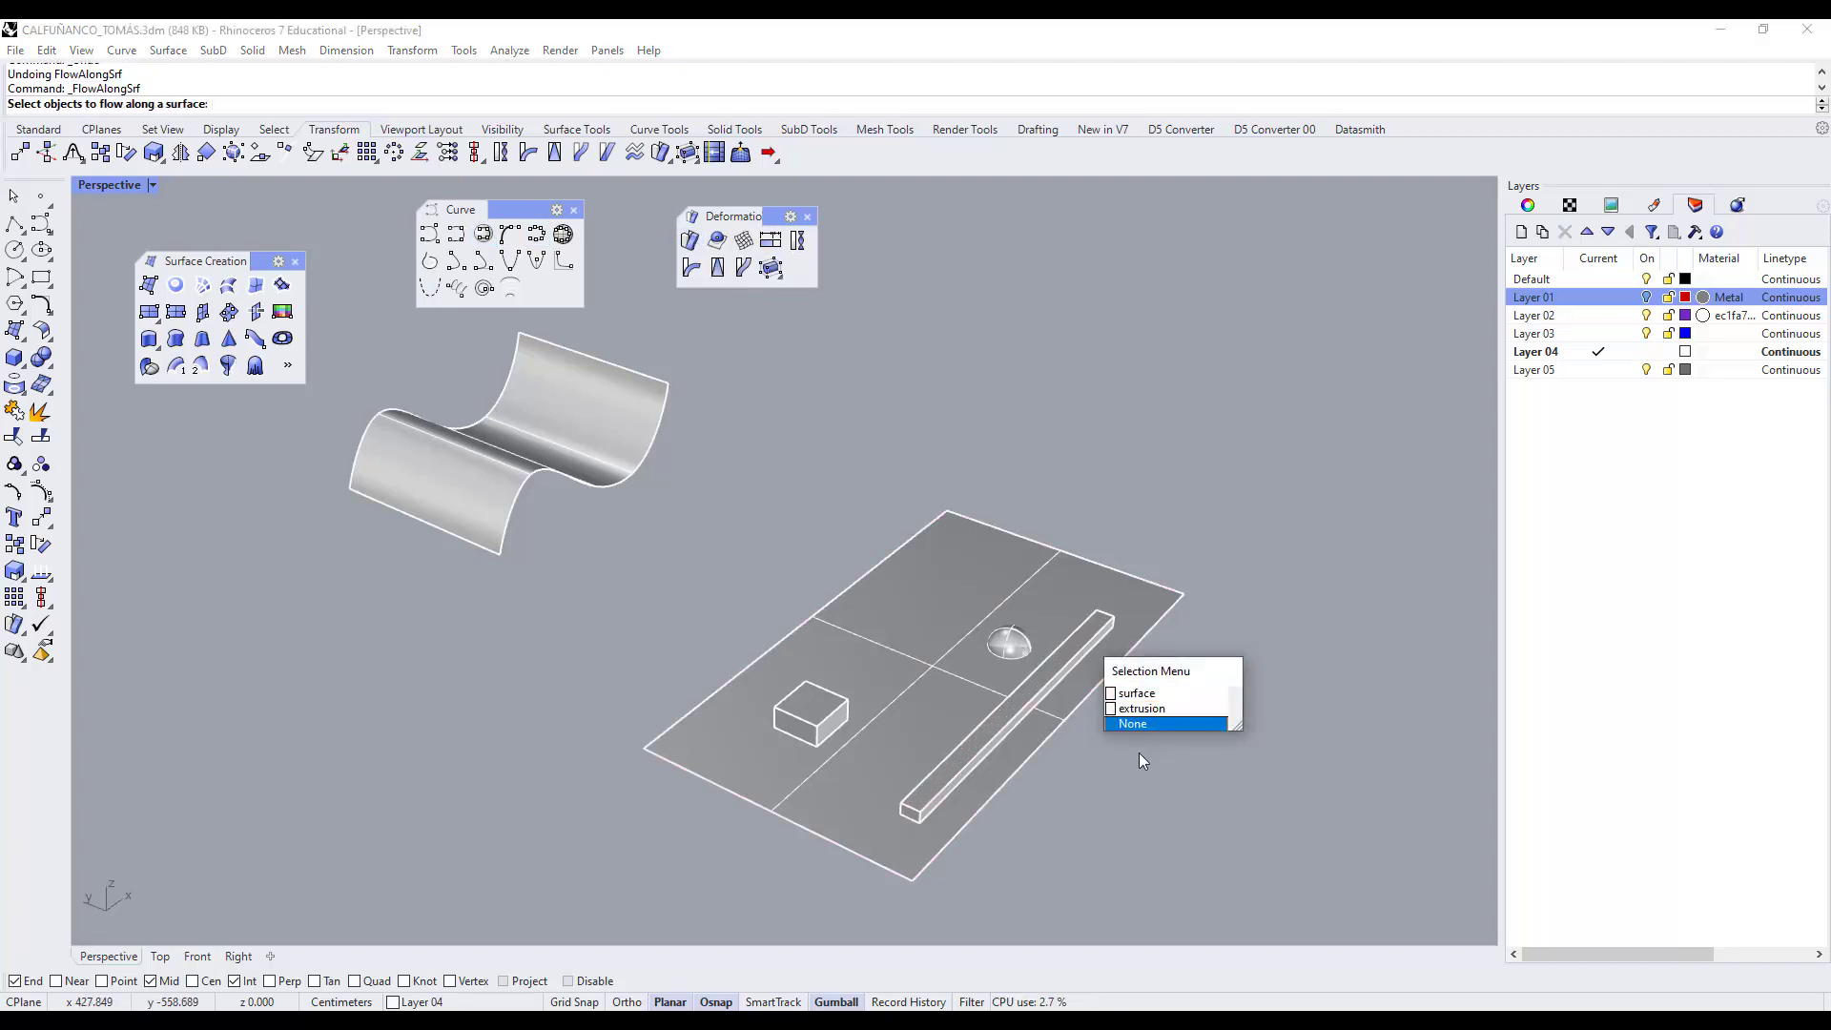
pyautogui.press('Escape')
pyautogui.click(1089, 632)
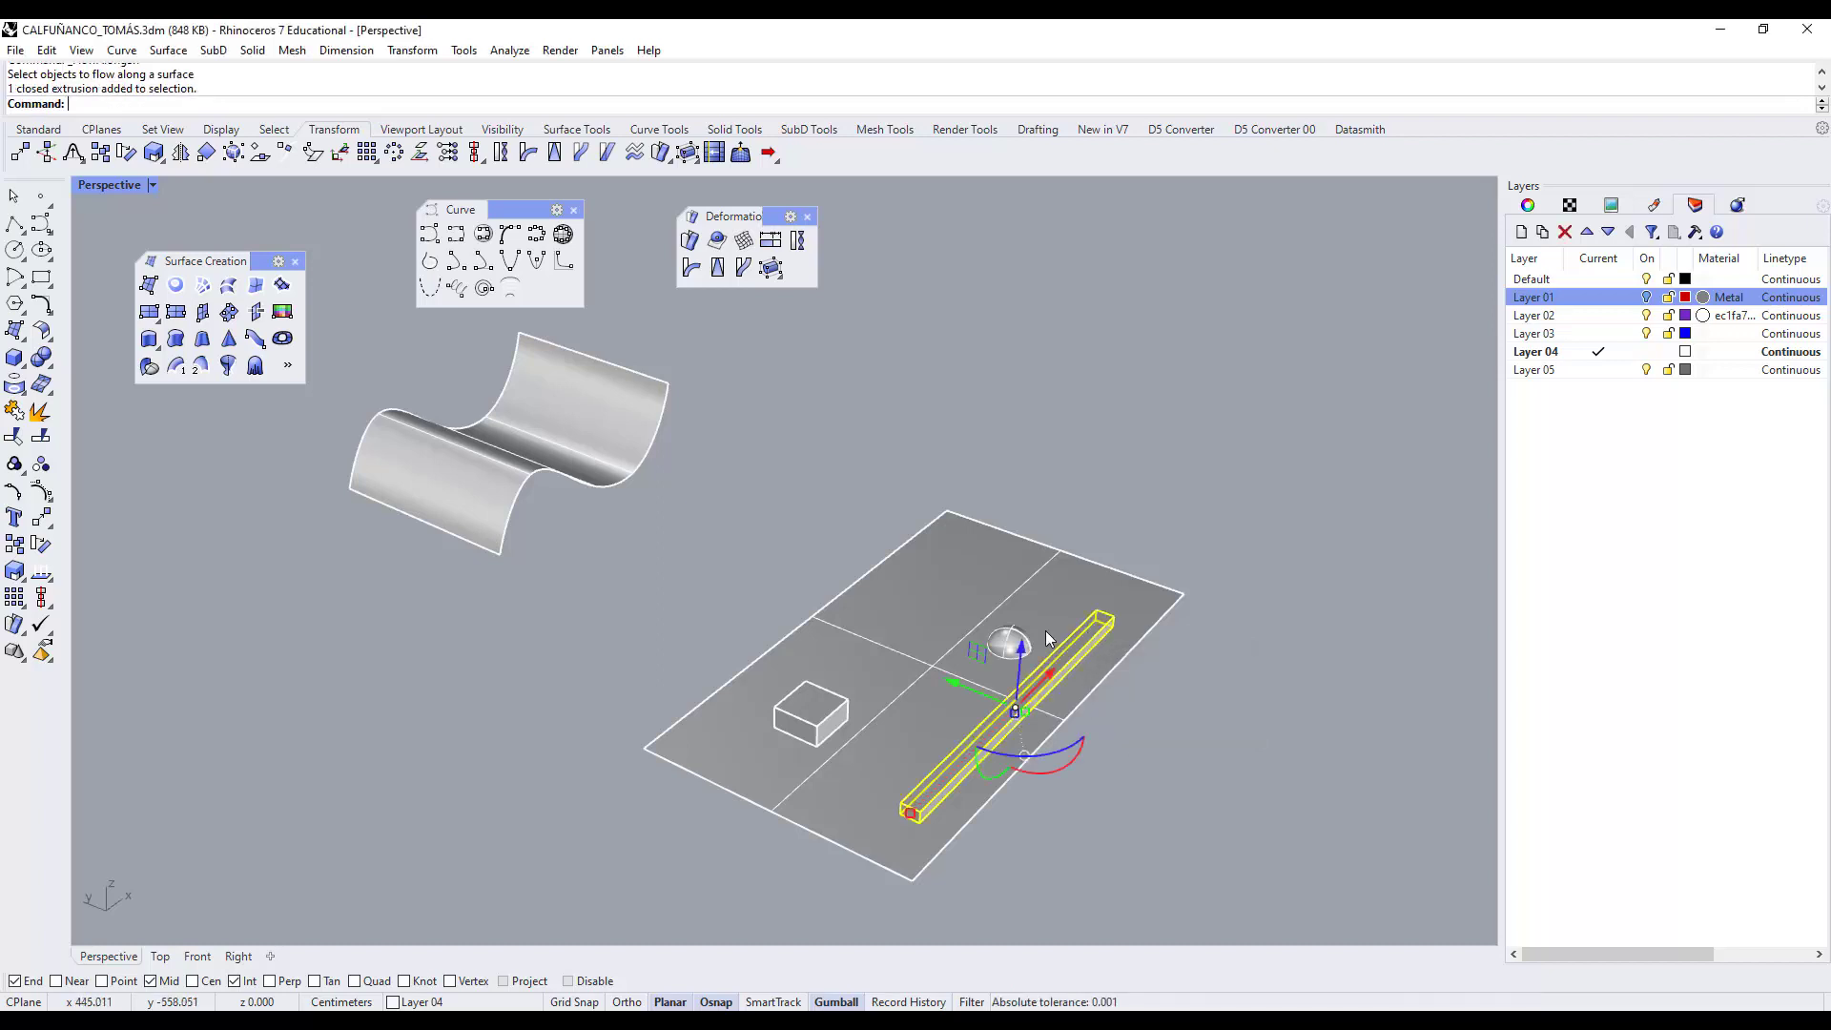
pyautogui.click(1007, 637)
pyautogui.press('Escape')
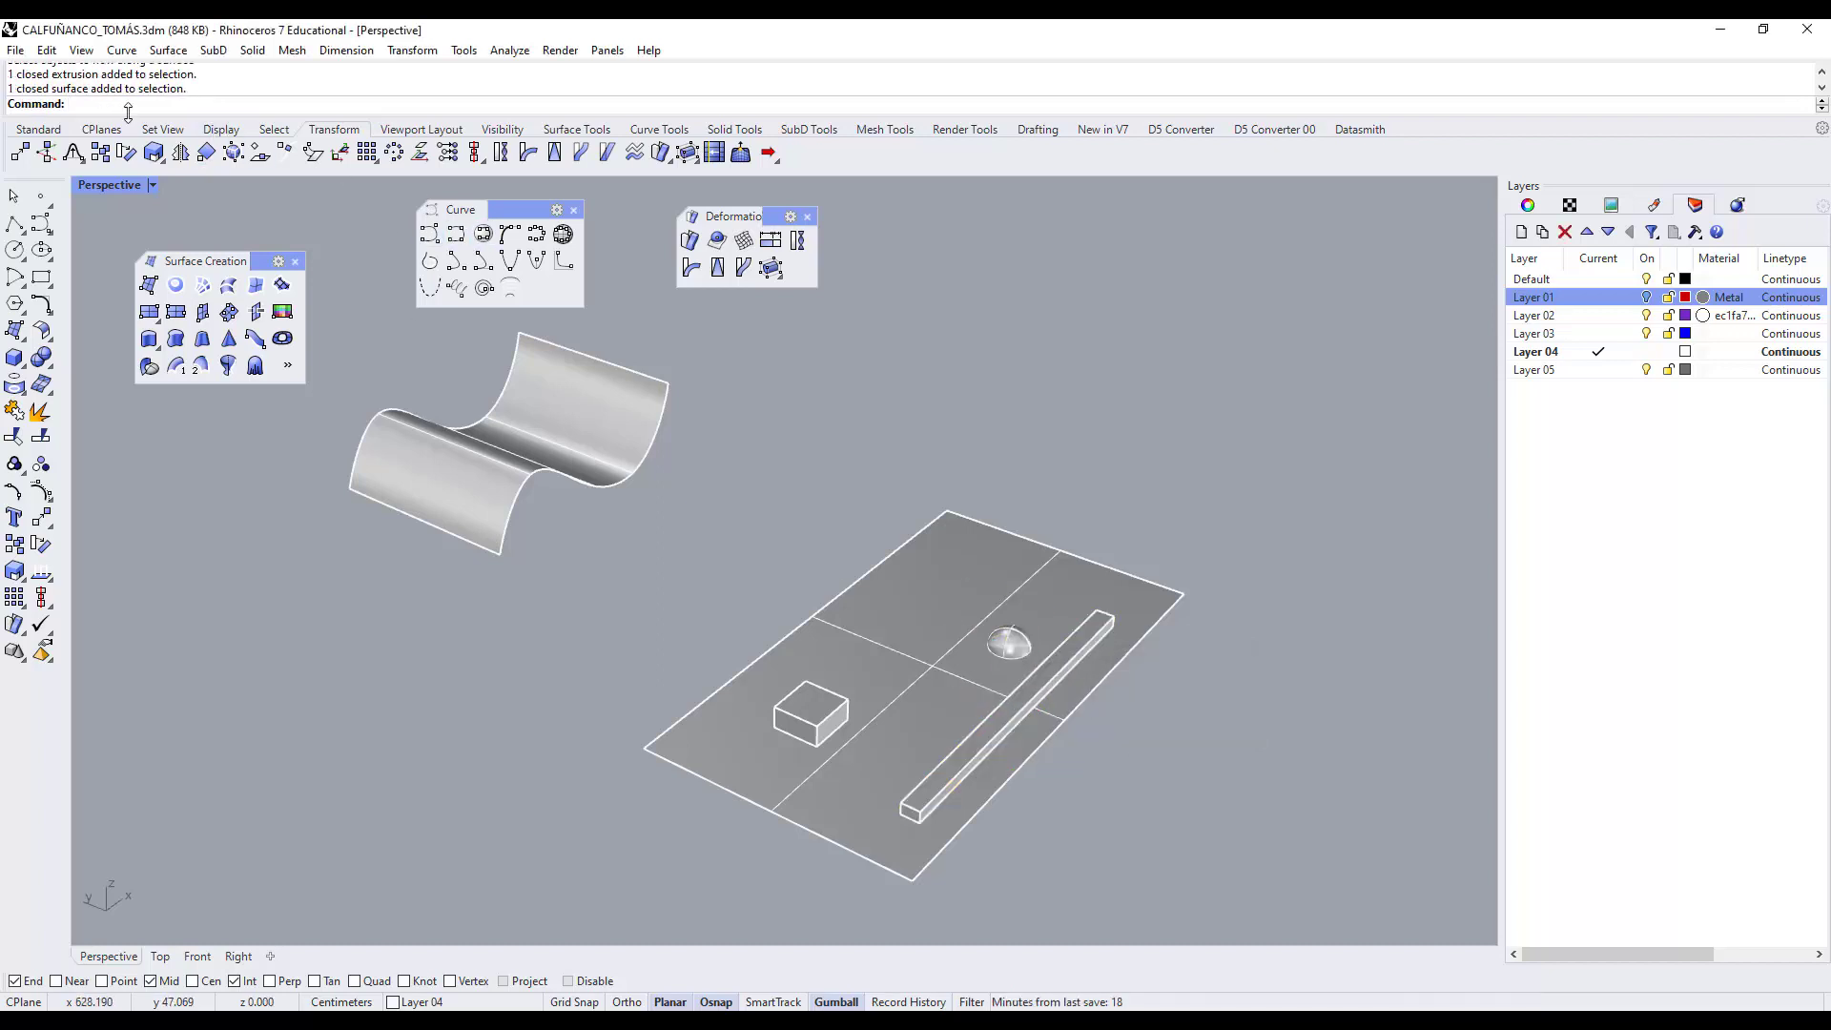
# Flow copies of the sphere, bar and box onto the wavy surface, matching the plane's far corner to the wave's far upper corner.
pyautogui.click(690, 266)
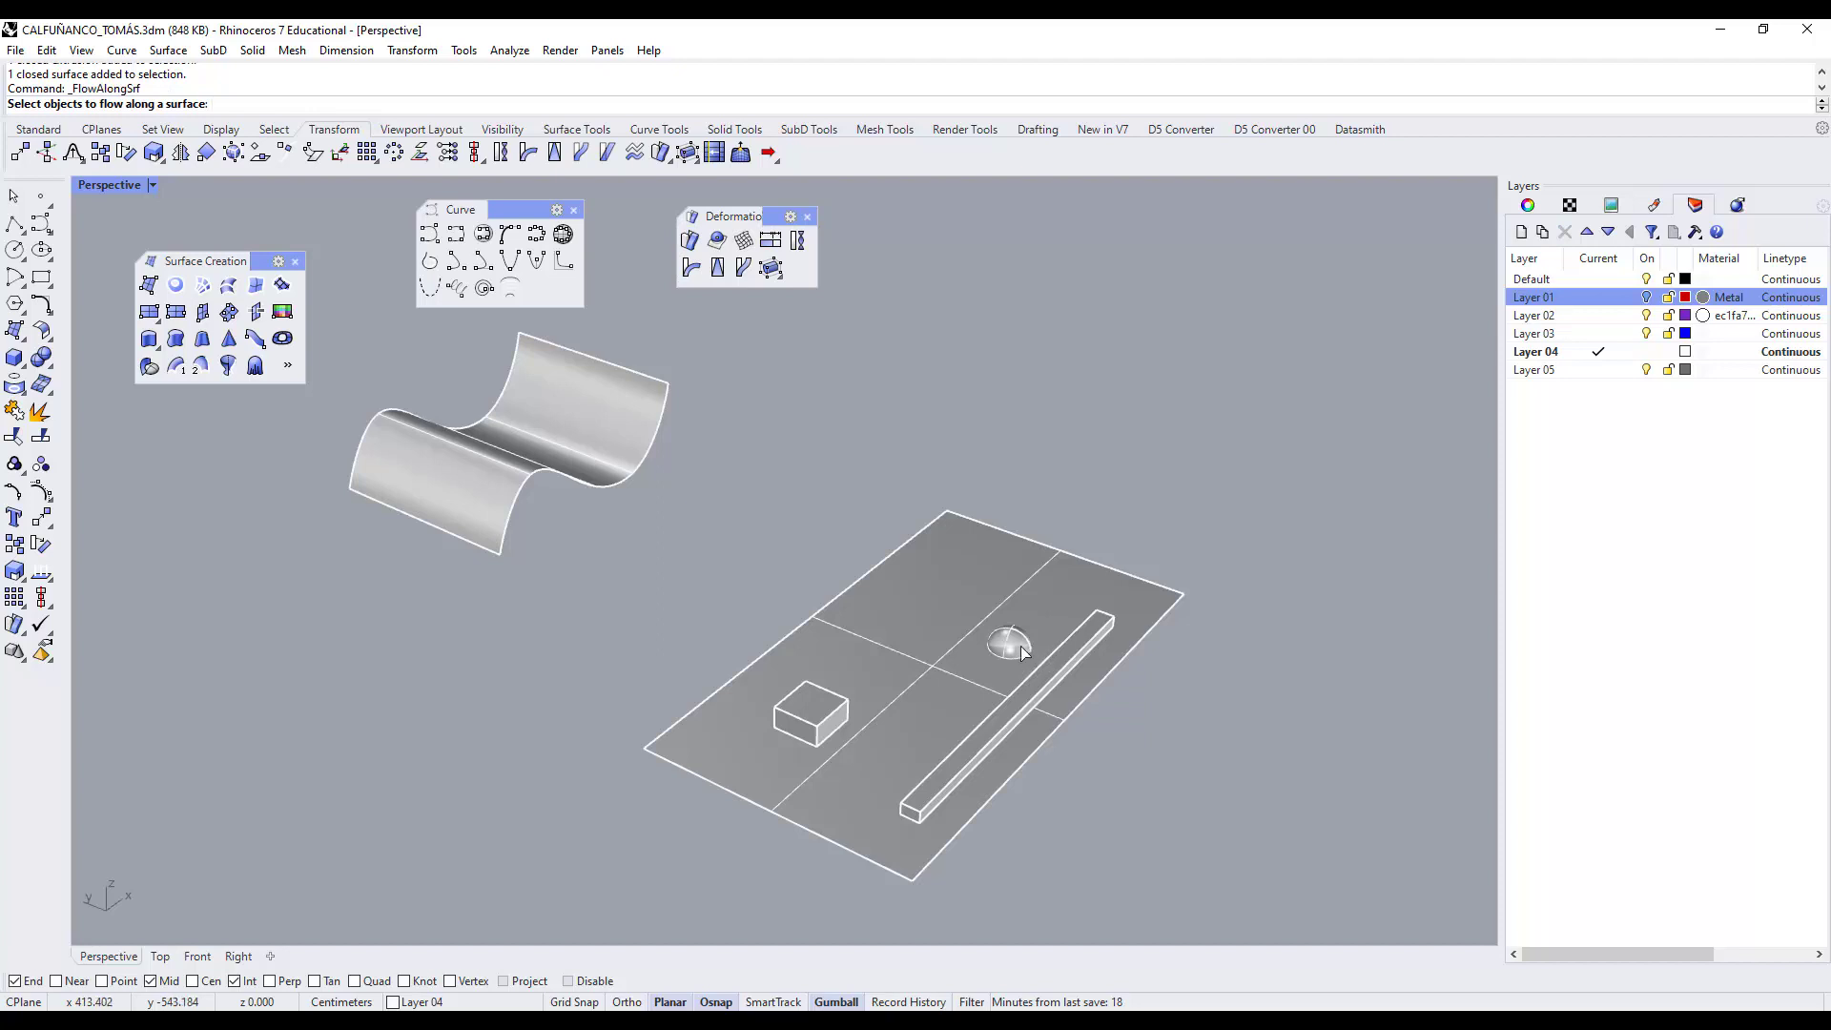
pyautogui.click(1018, 645)
pyautogui.click(1090, 639)
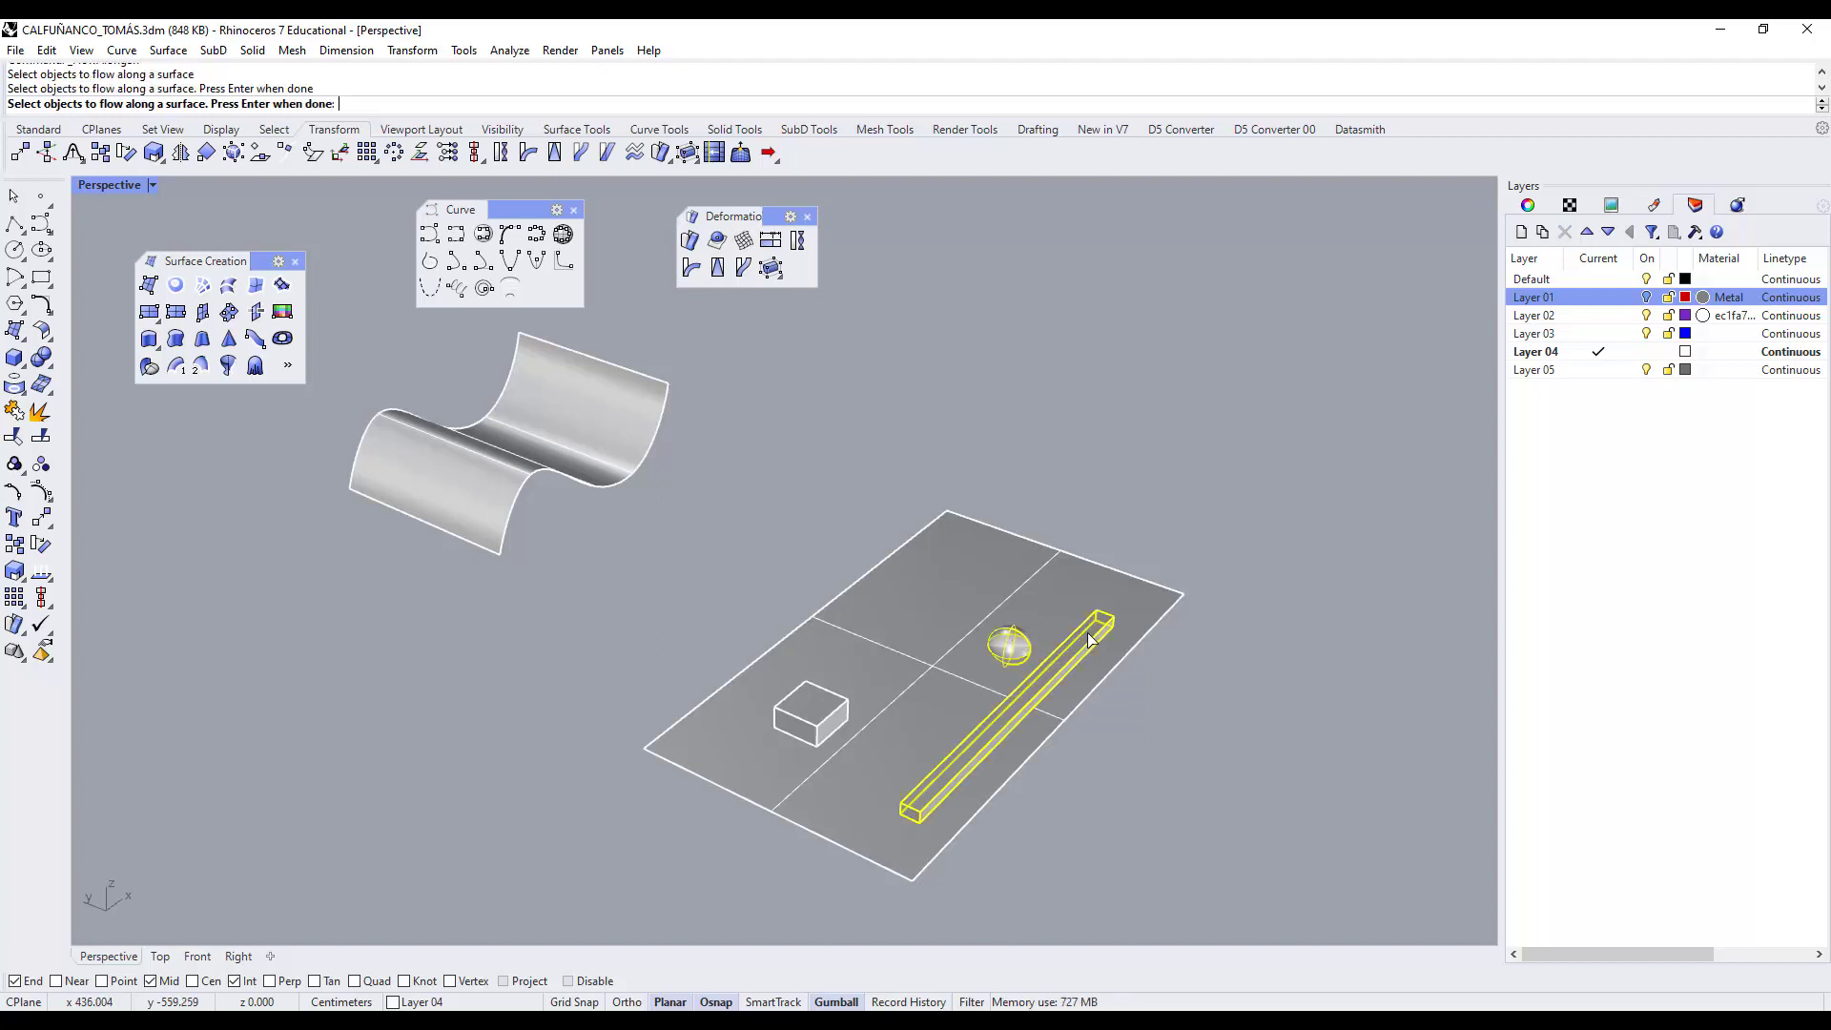
pyautogui.click(817, 706)
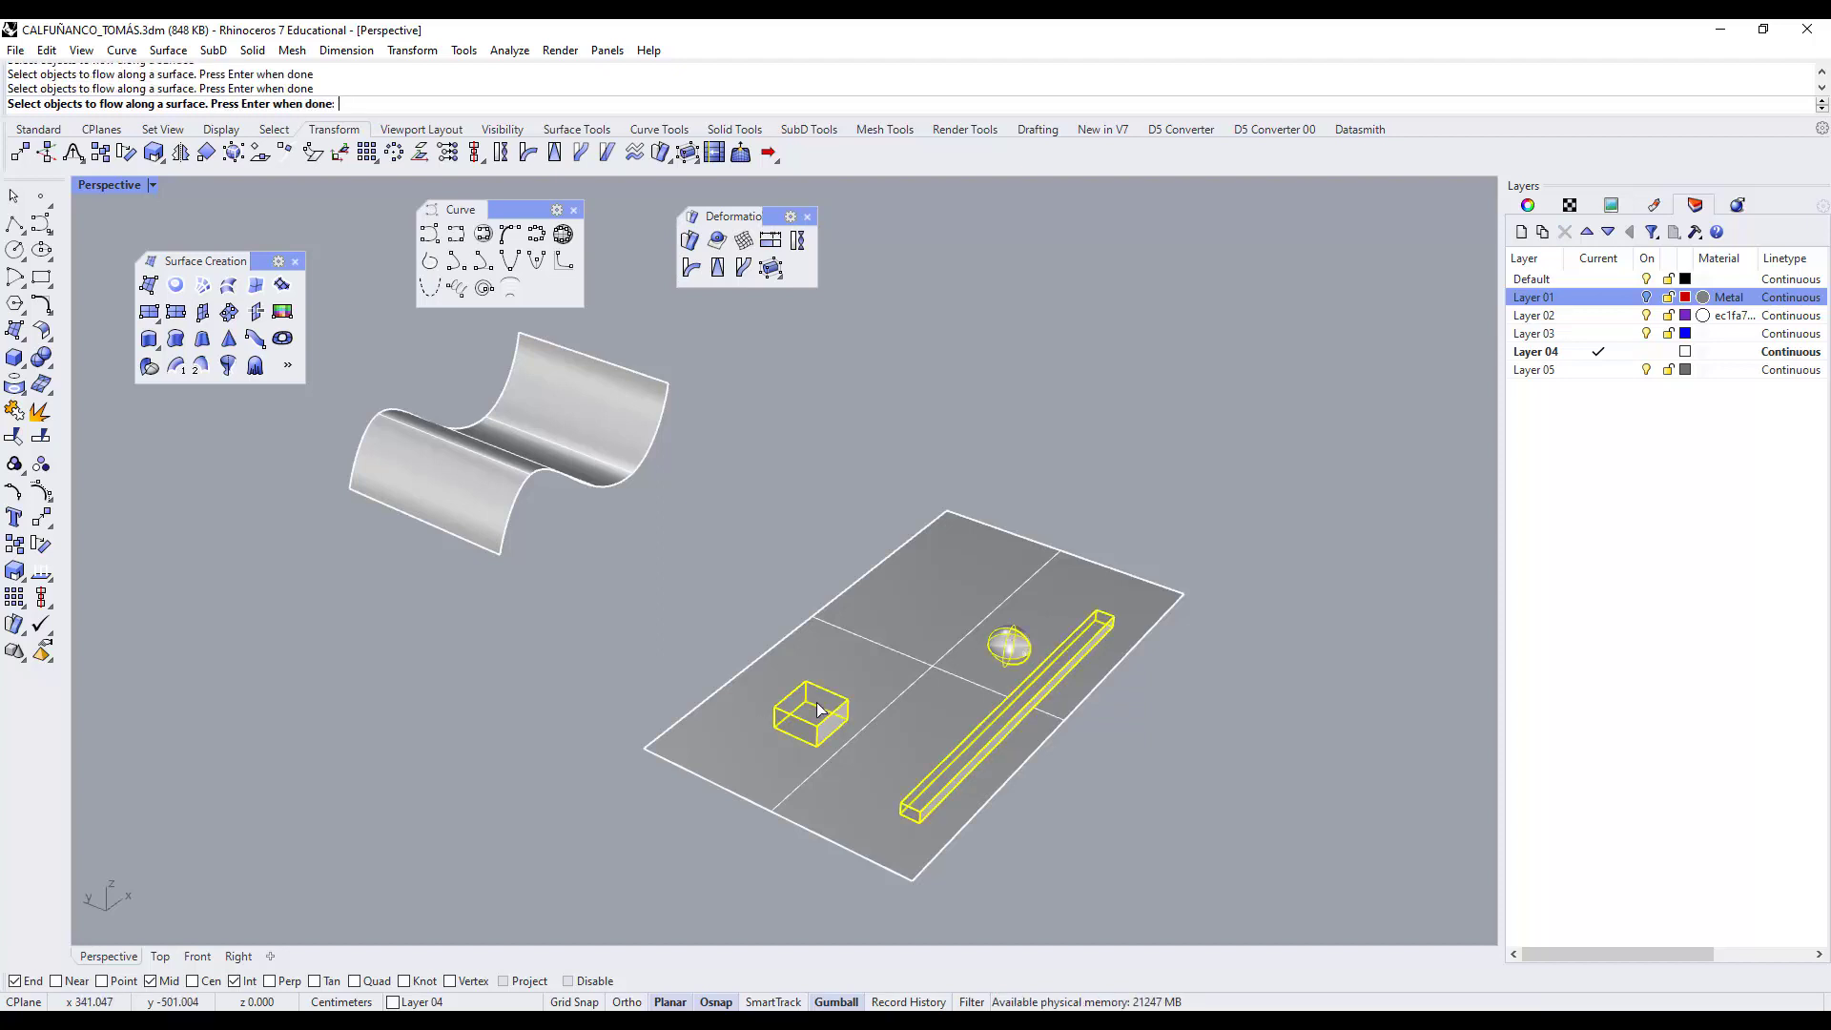
pyautogui.press('Return')
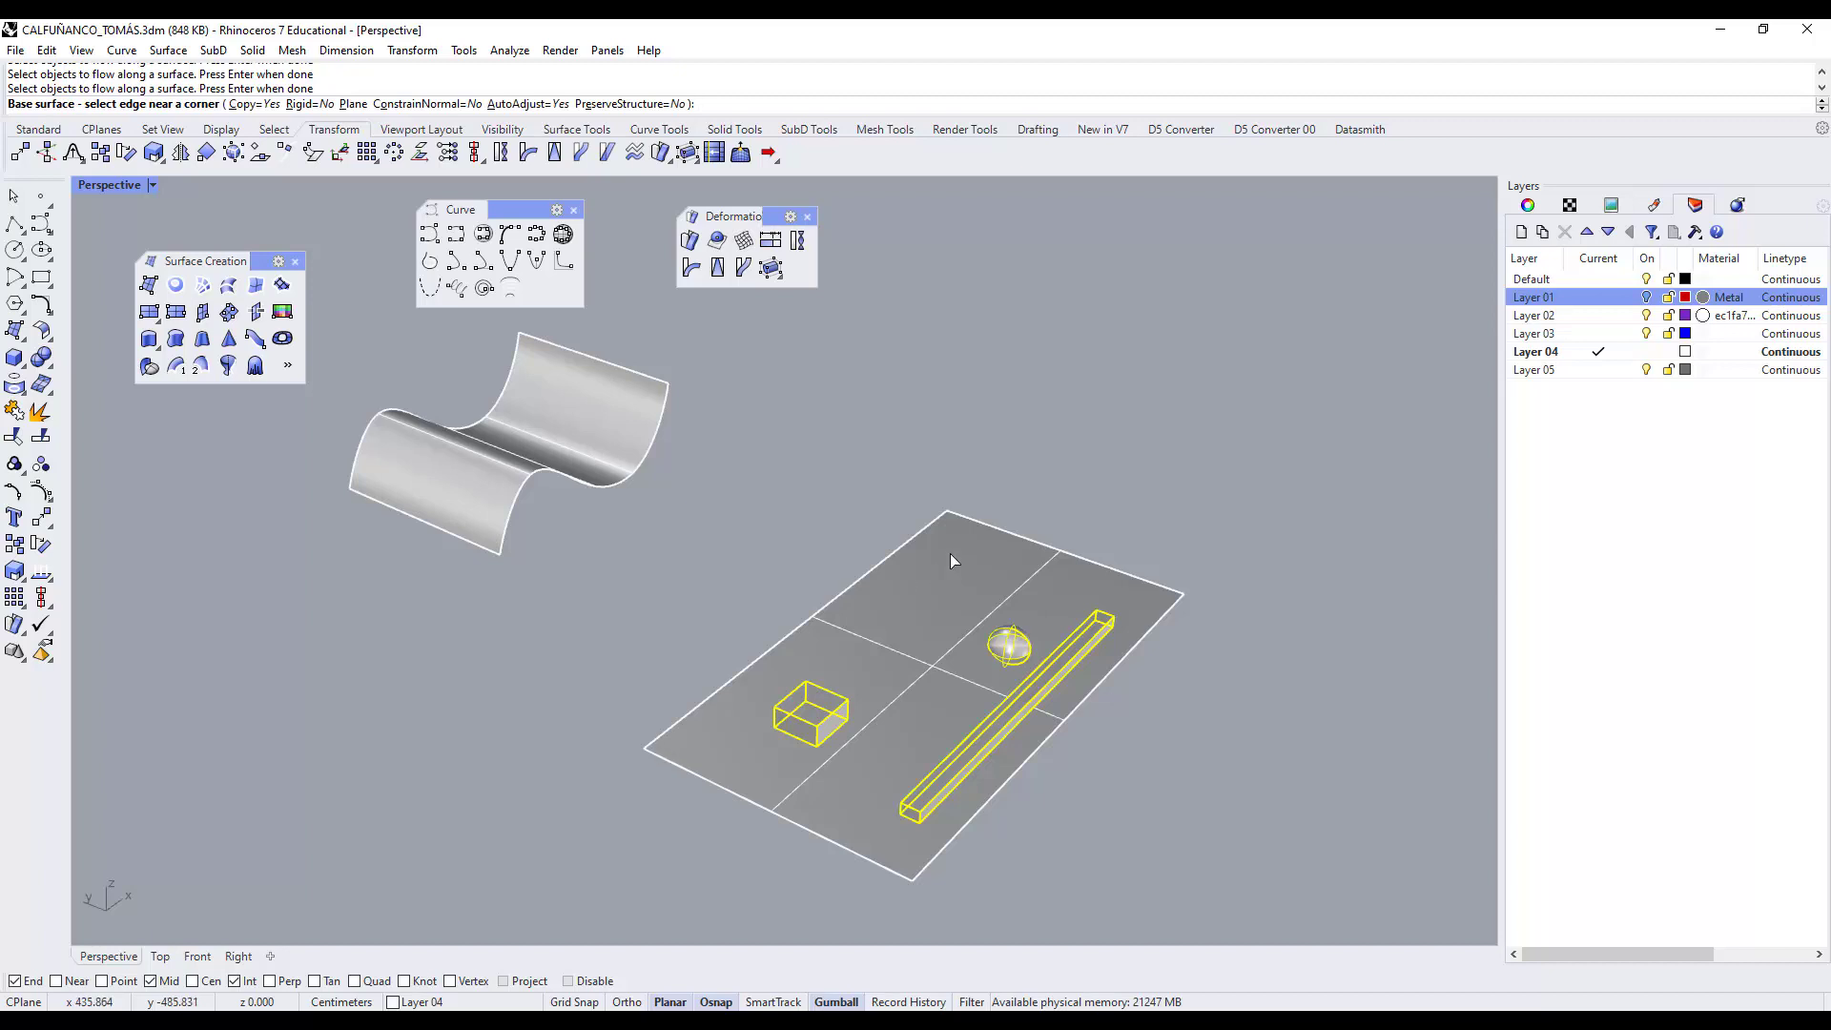
pyautogui.click(946, 517)
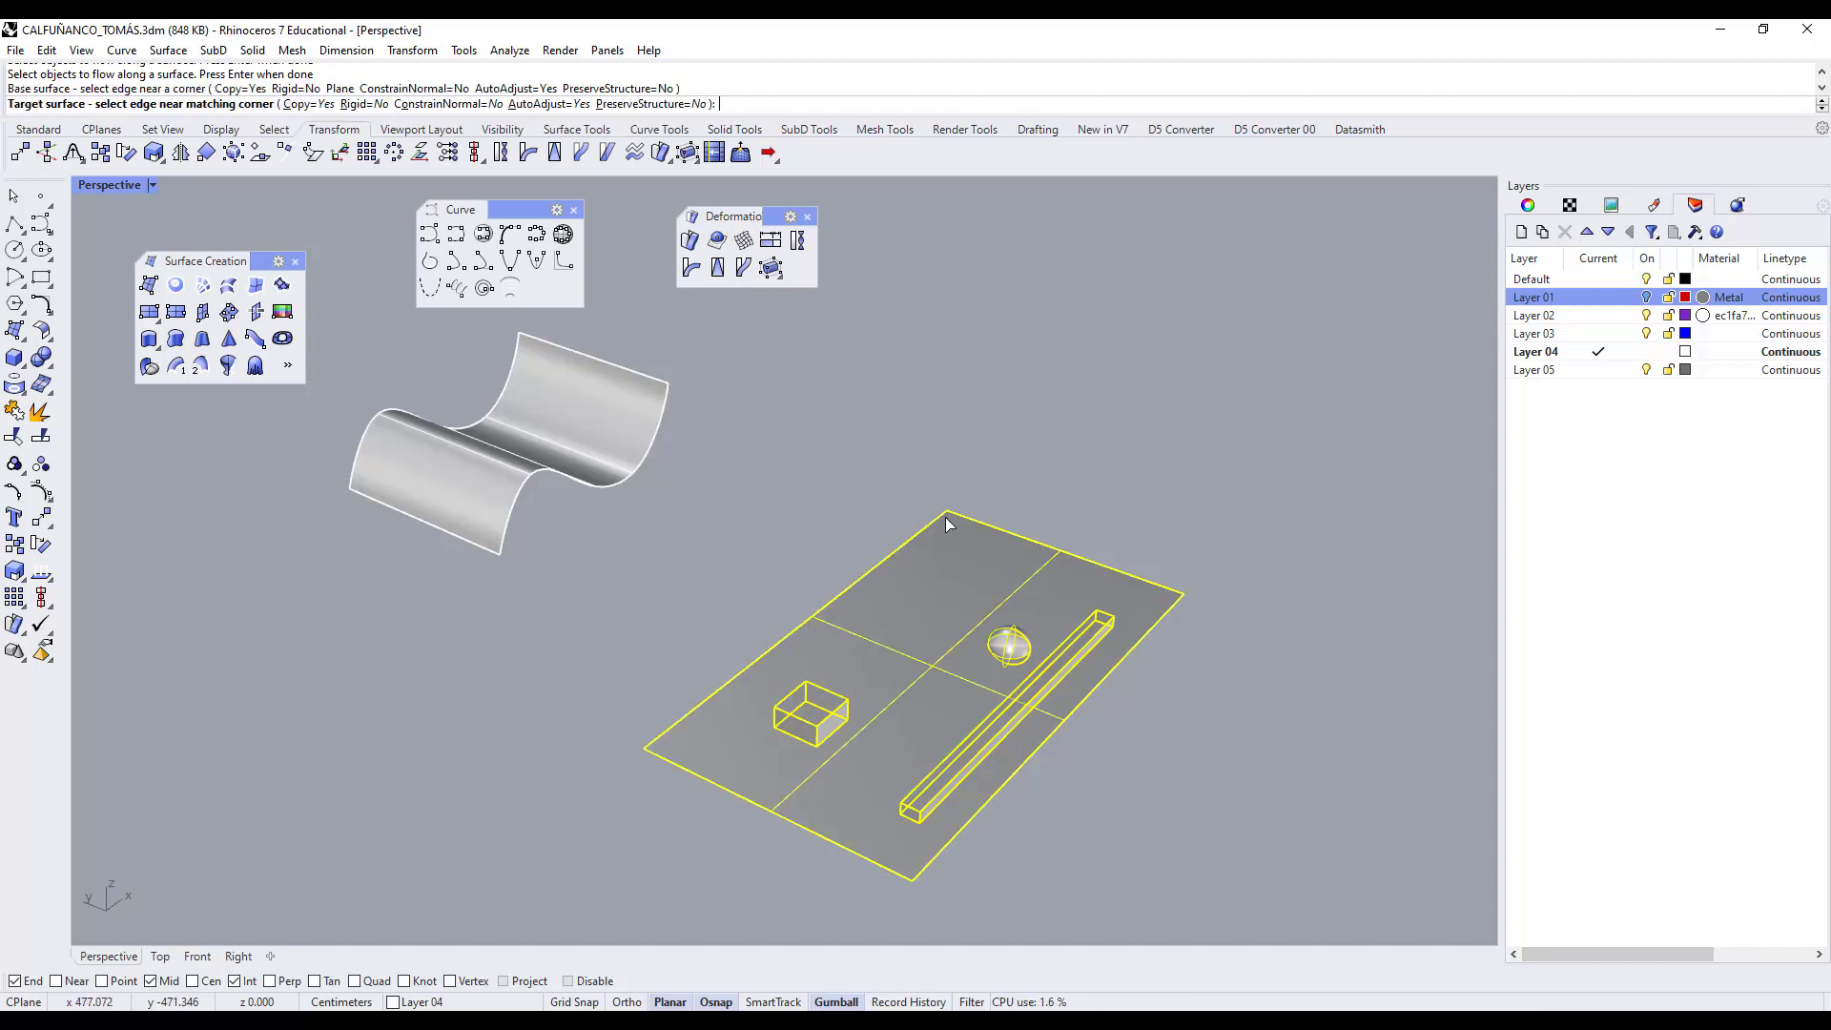
pyautogui.click(523, 345)
pyautogui.moveTo(524, 343); pyautogui.dragTo(734, 597, button='right')
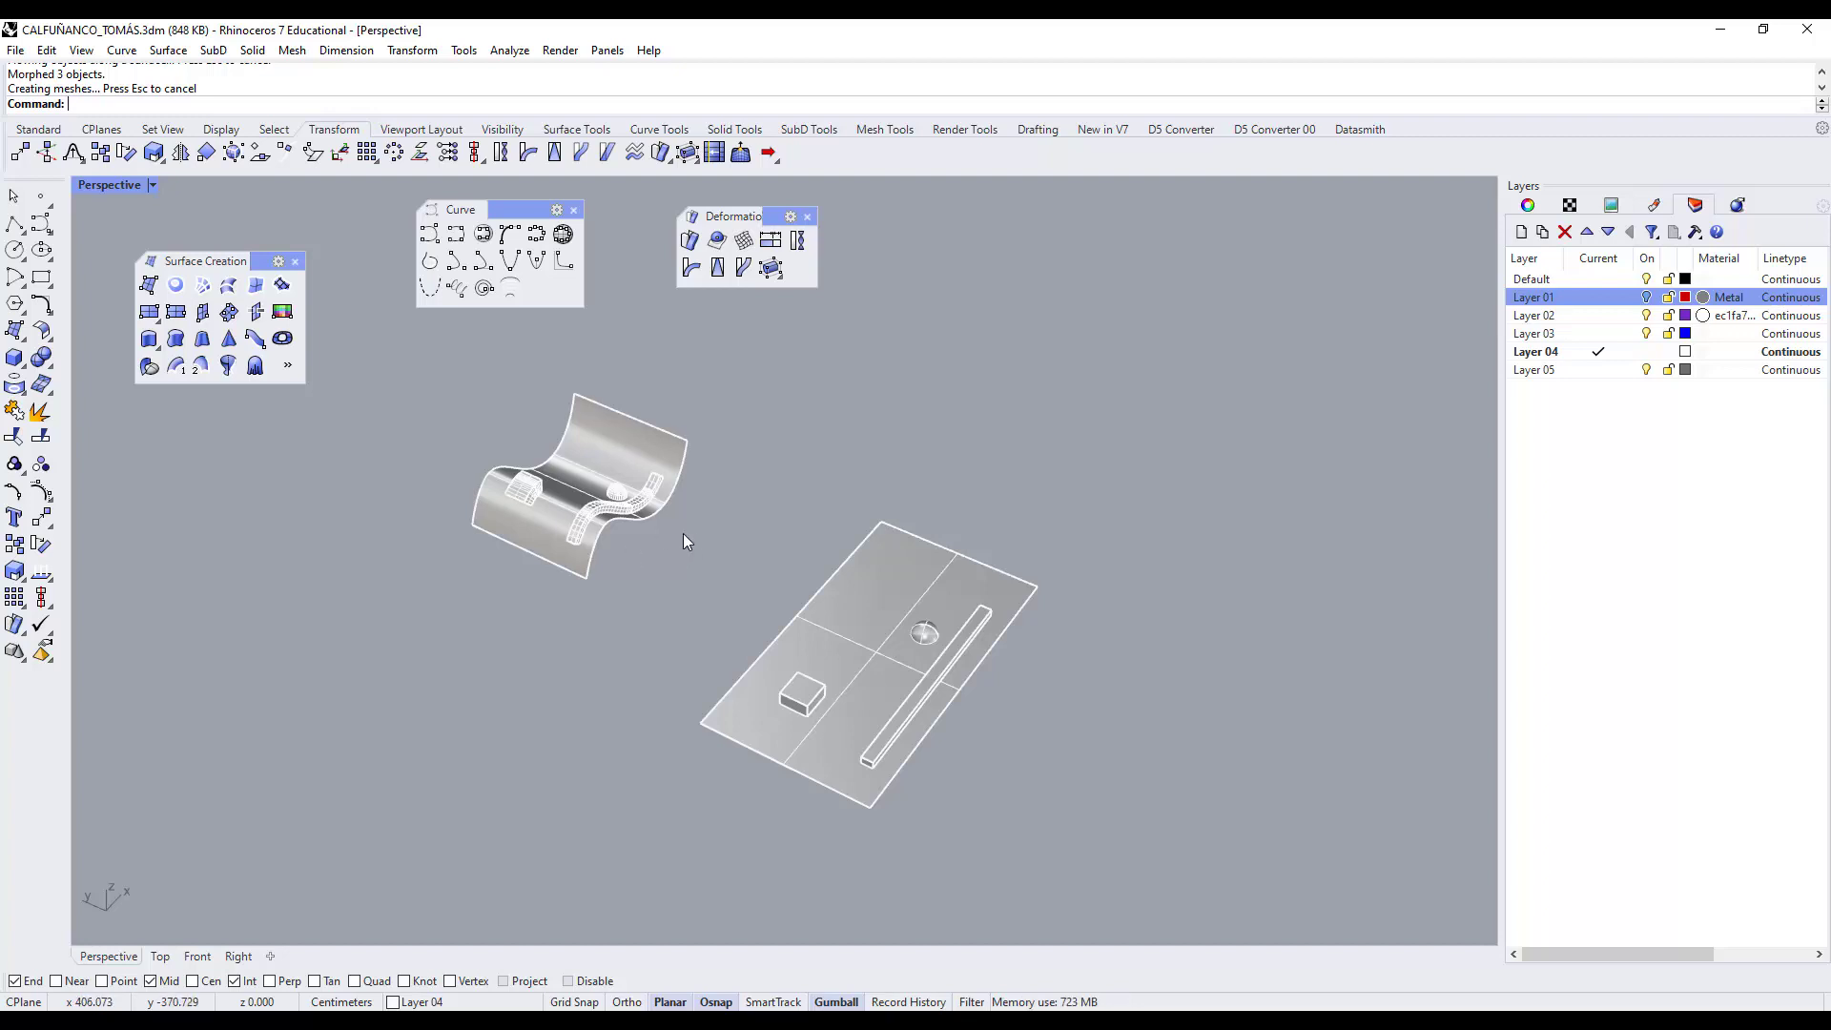
pyautogui.scroll(2, 891, 524)
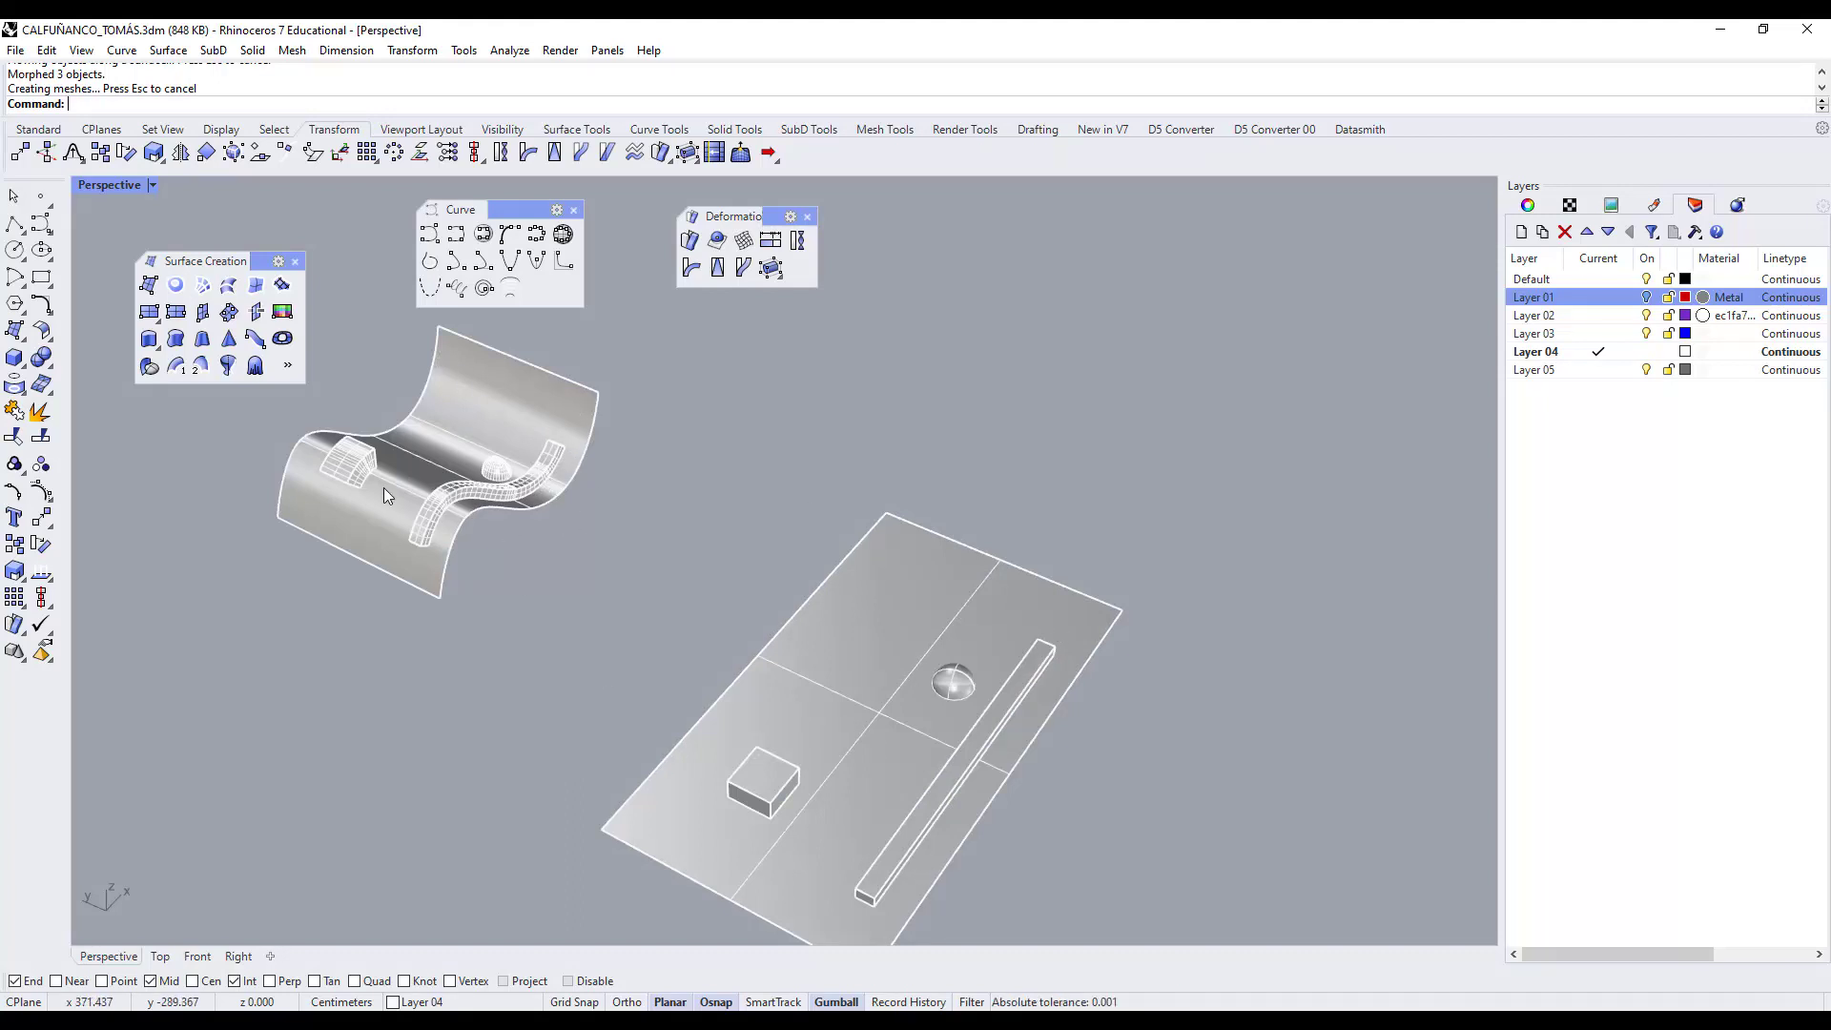
pyautogui.moveTo(532, 532); pyautogui.dragTo(784, 586, button='right')
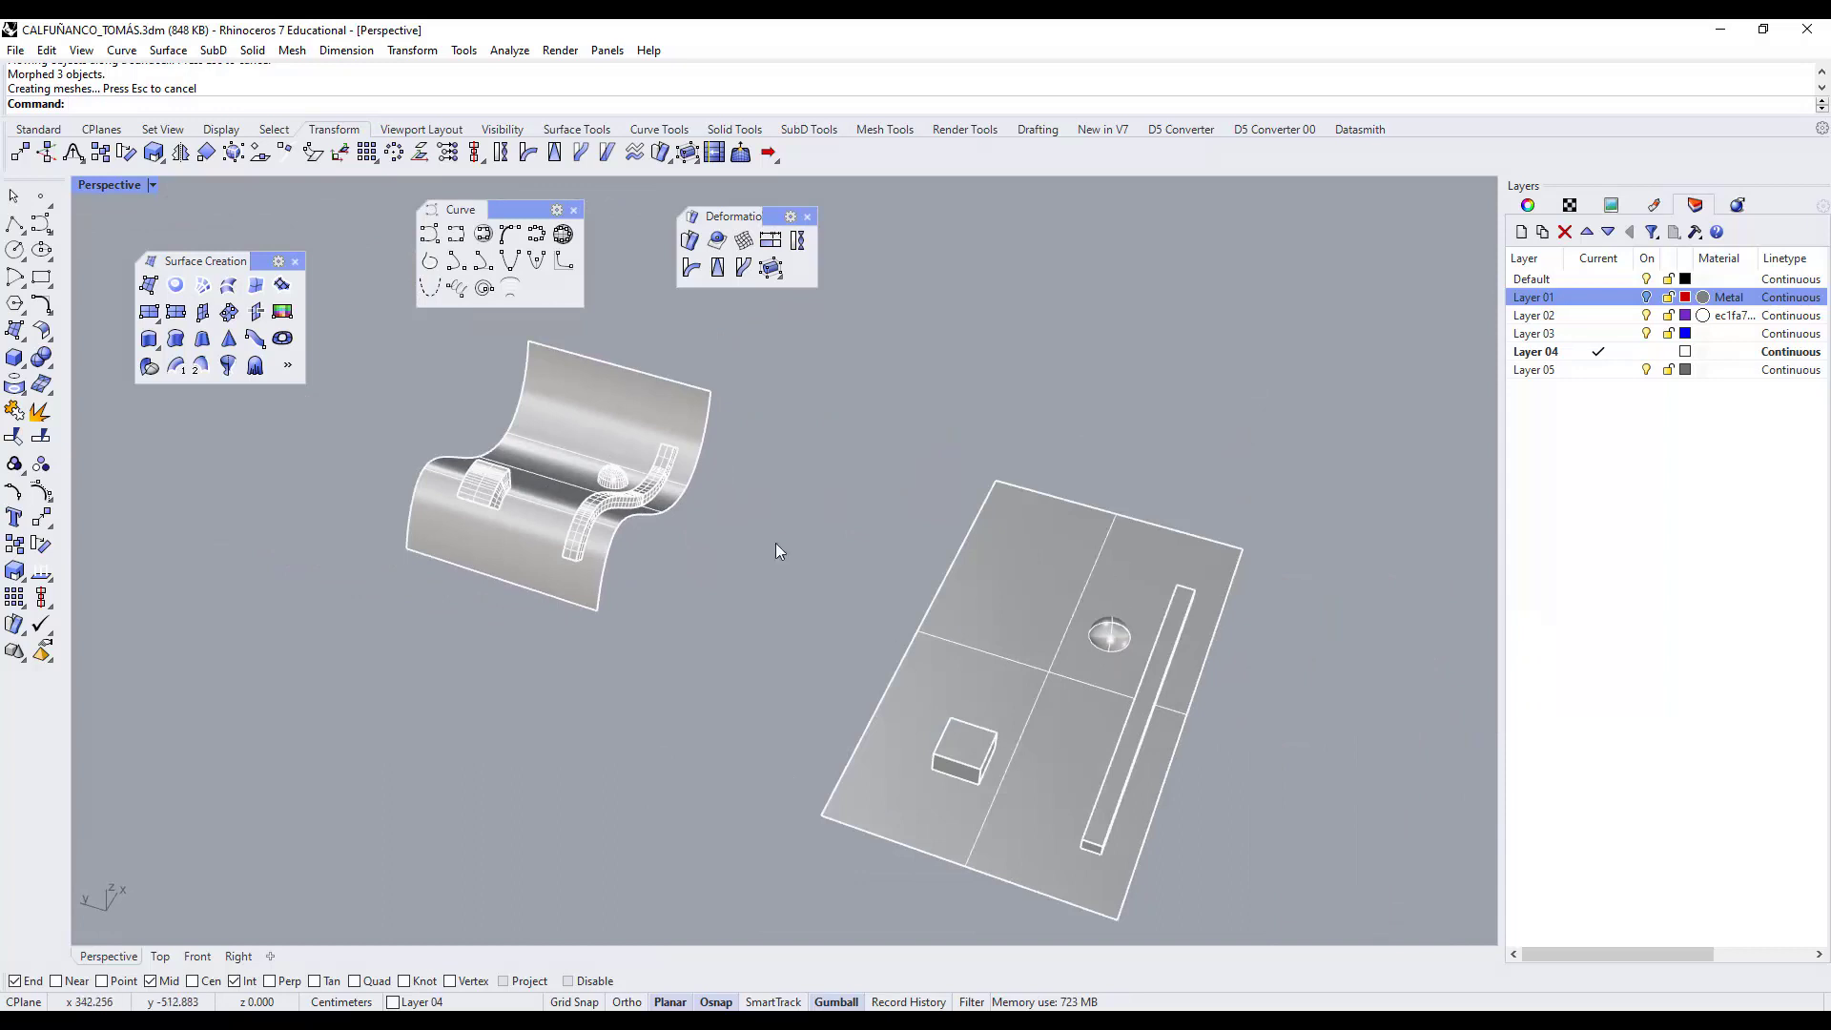
# Delete the wavy surface, the flat plane and all sample objects, keeping both chairs.
pyautogui.scroll(-5, 988, 599)
pyautogui.moveTo(1175, 715); pyautogui.dragTo(717, 420)
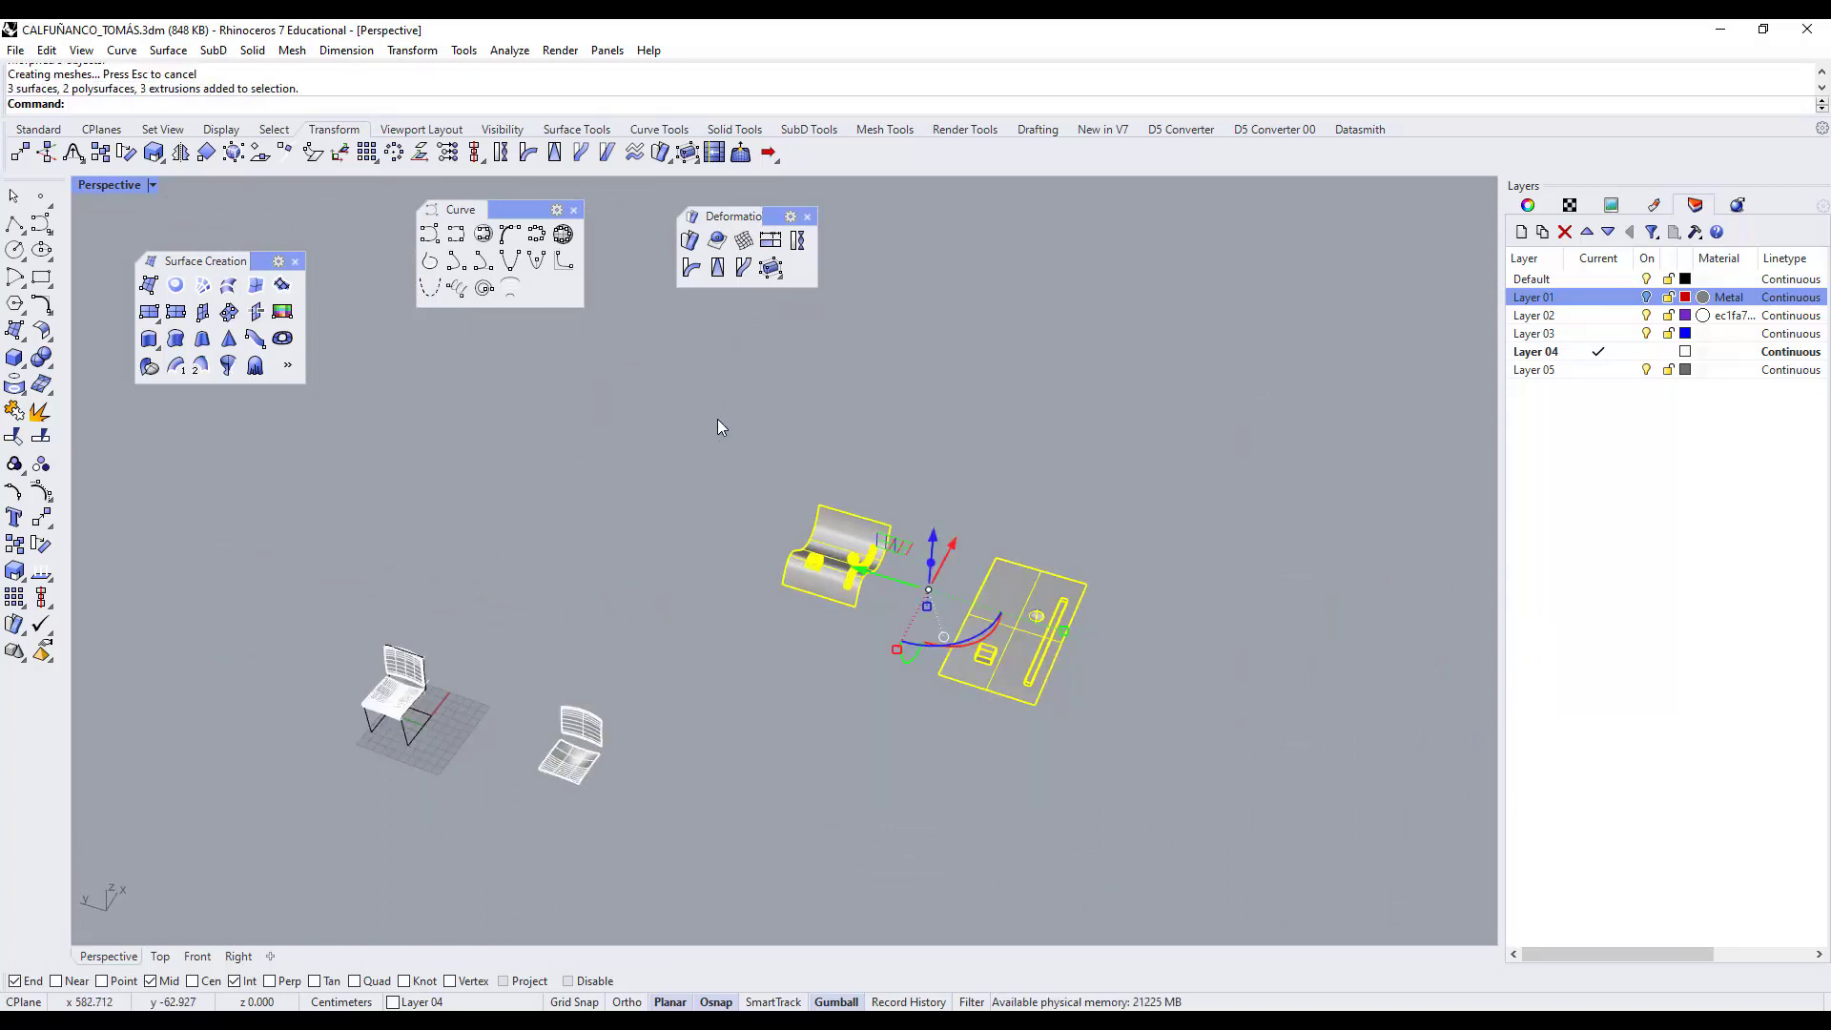
pyautogui.press('Delete')
# Create a flat rectangular plane surface from two corners beside the separate seat and backrest surfaces.
pyautogui.scroll(-2, 744, 605)
pyautogui.scroll(5, 658, 431)
pyautogui.scroll(4, 656, 421)
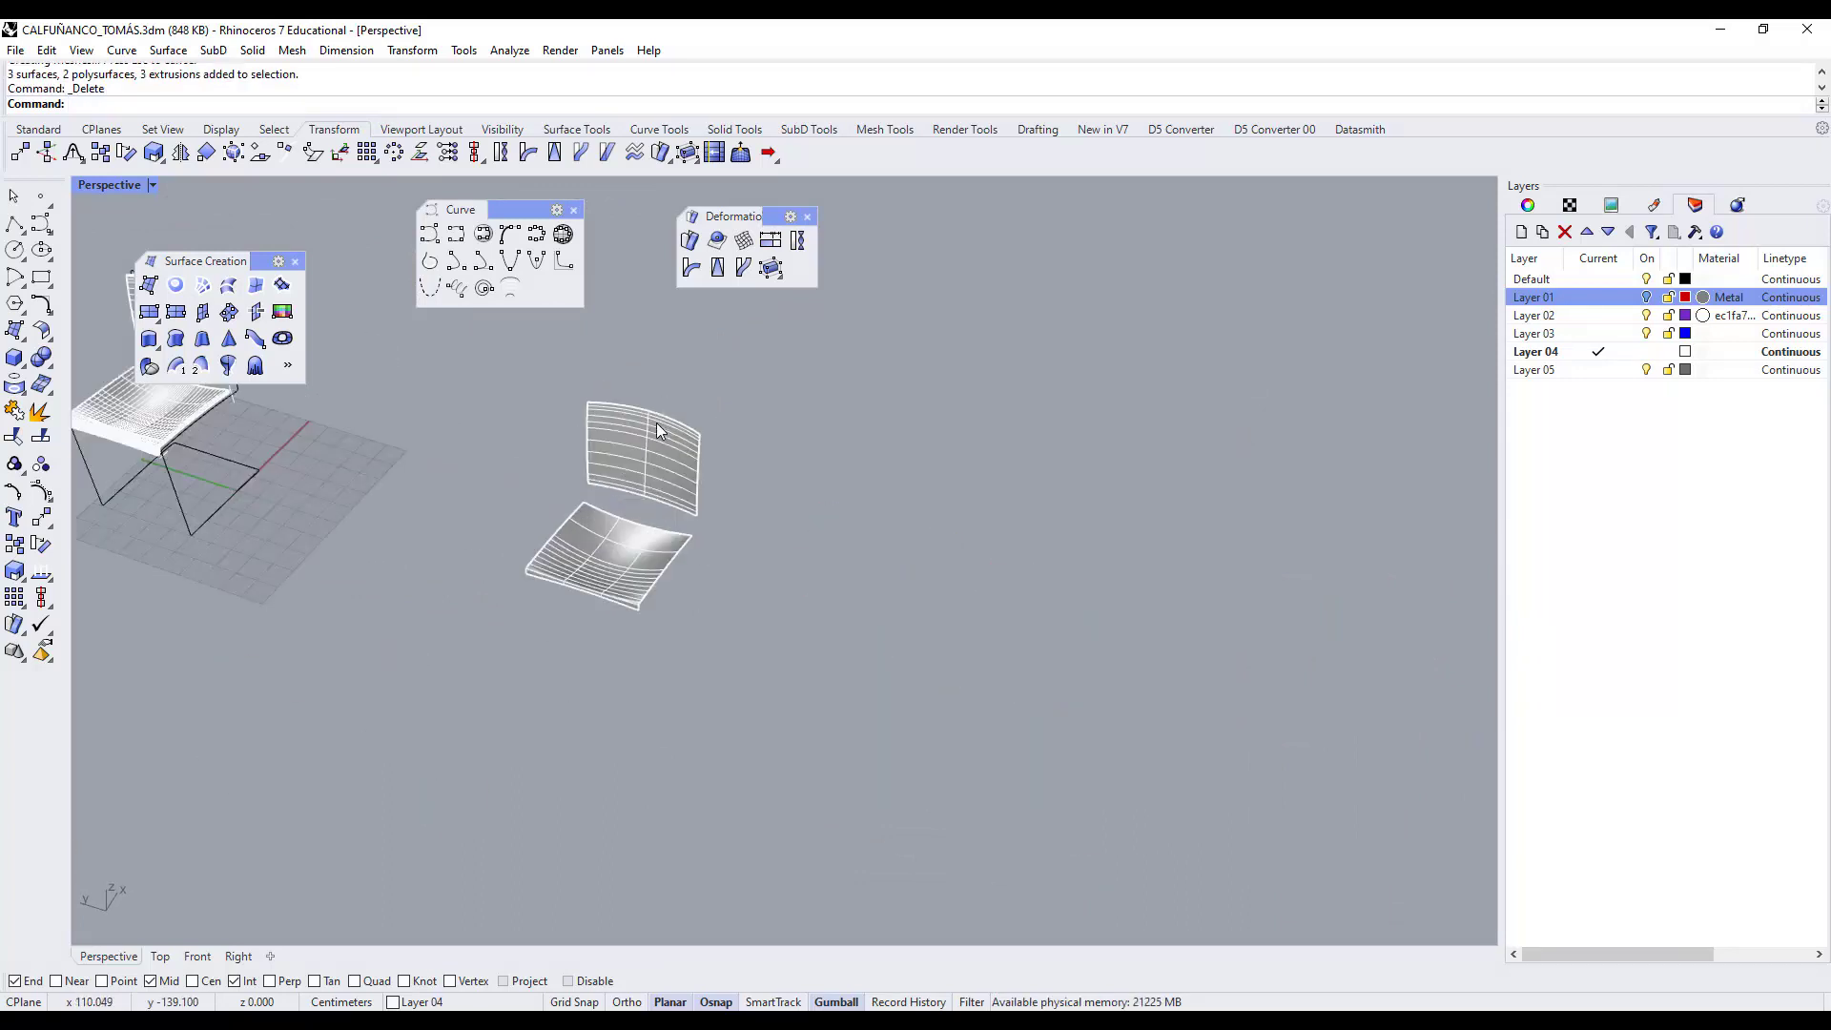
pyautogui.click(656, 429)
pyautogui.click(822, 580)
pyautogui.scroll(-5, 575, 553)
pyautogui.scroll(2, 626, 534)
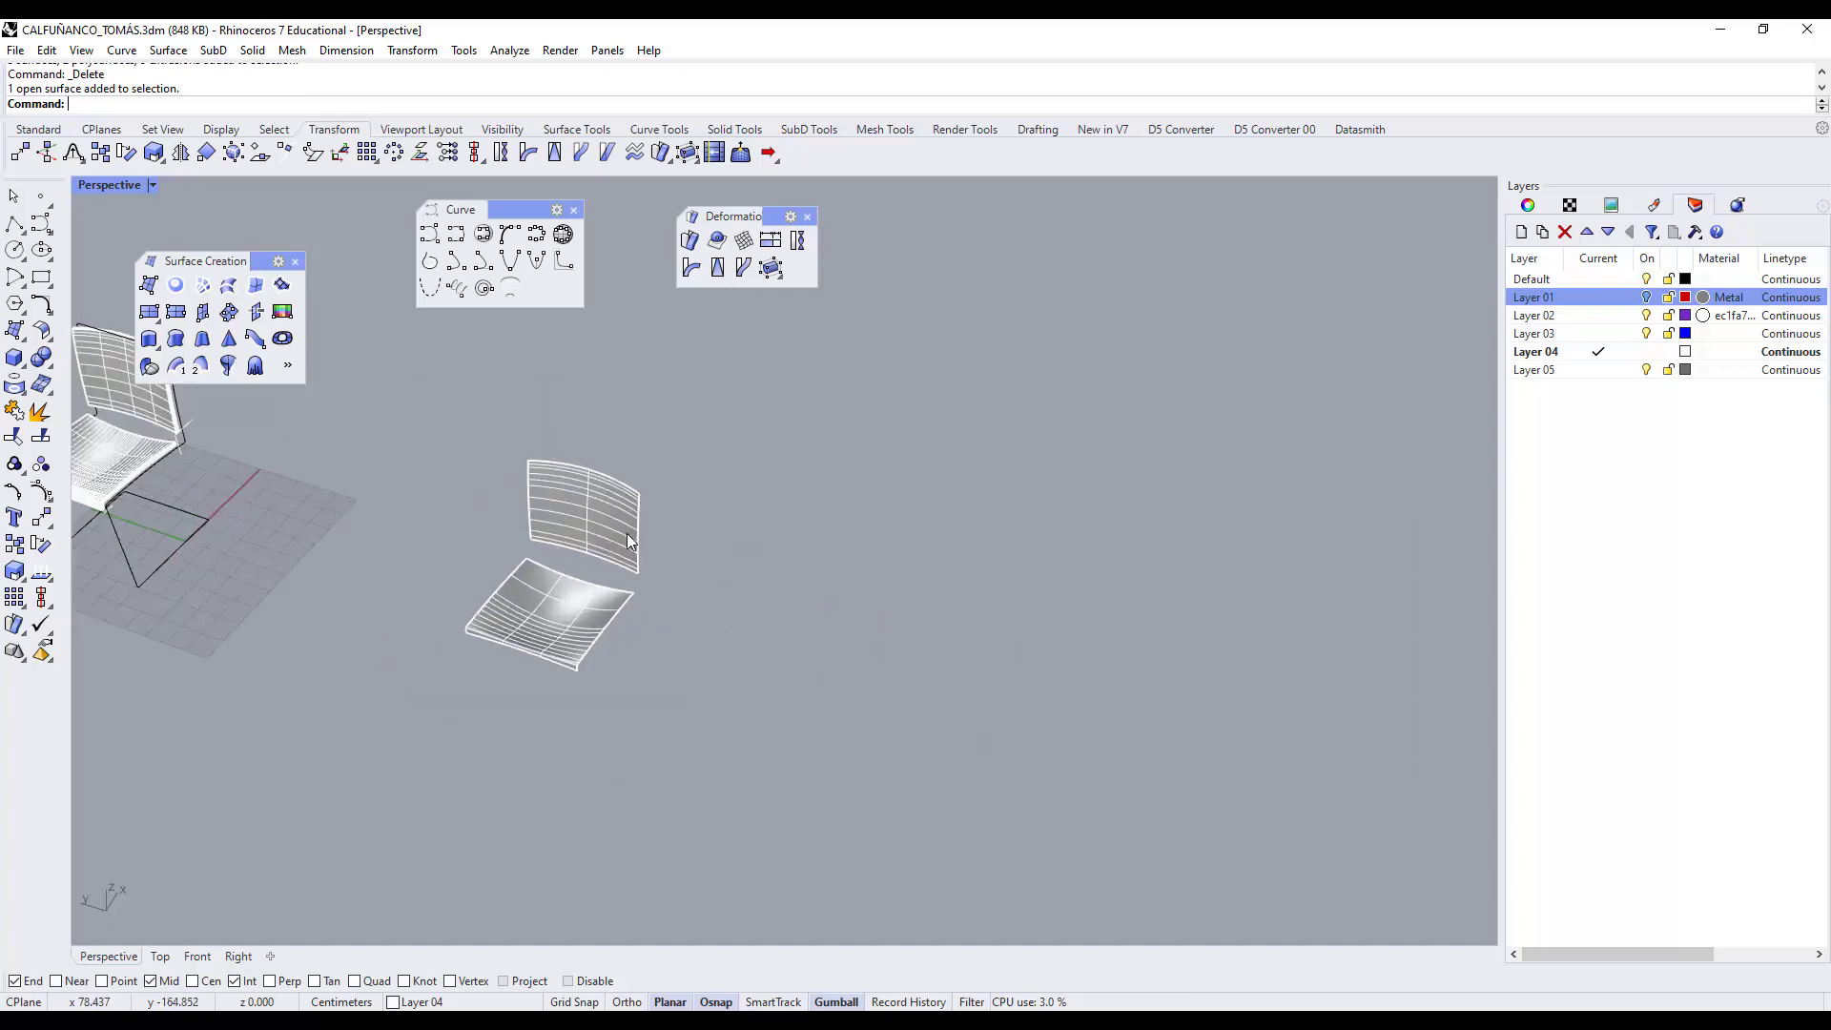
pyautogui.click(149, 312)
pyautogui.click(764, 670)
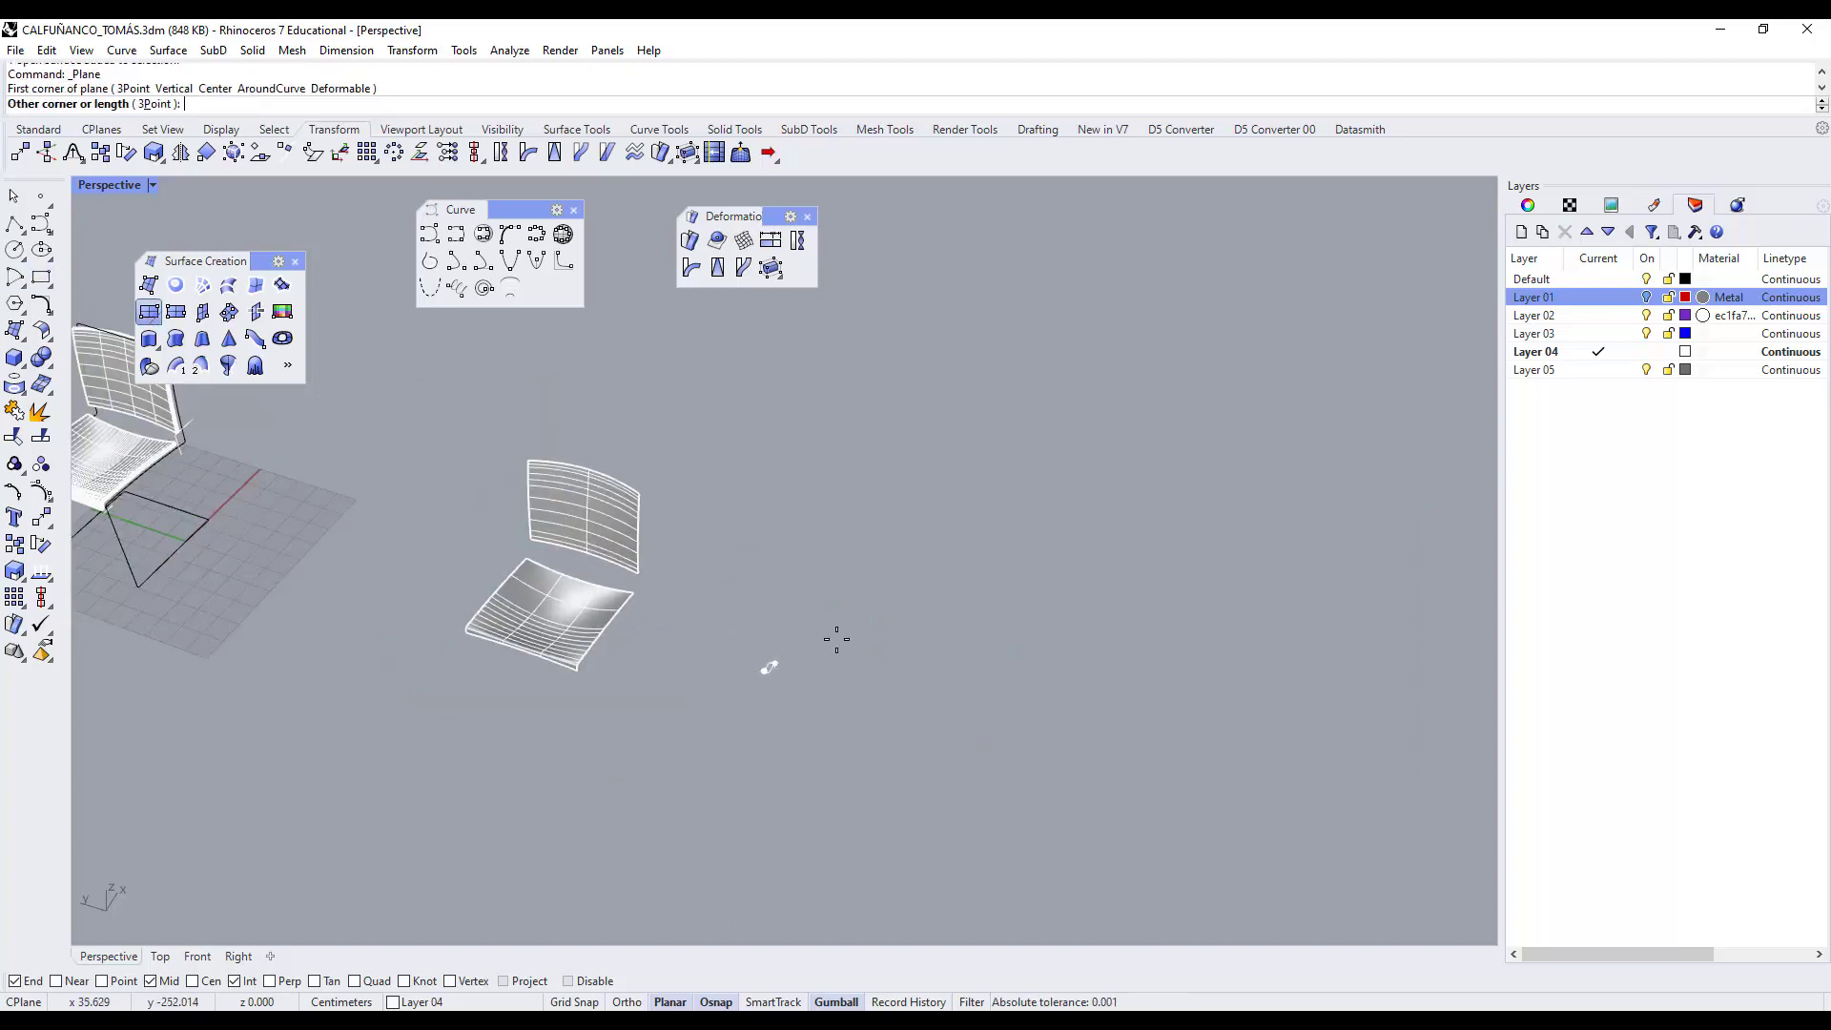
pyautogui.click(959, 633)
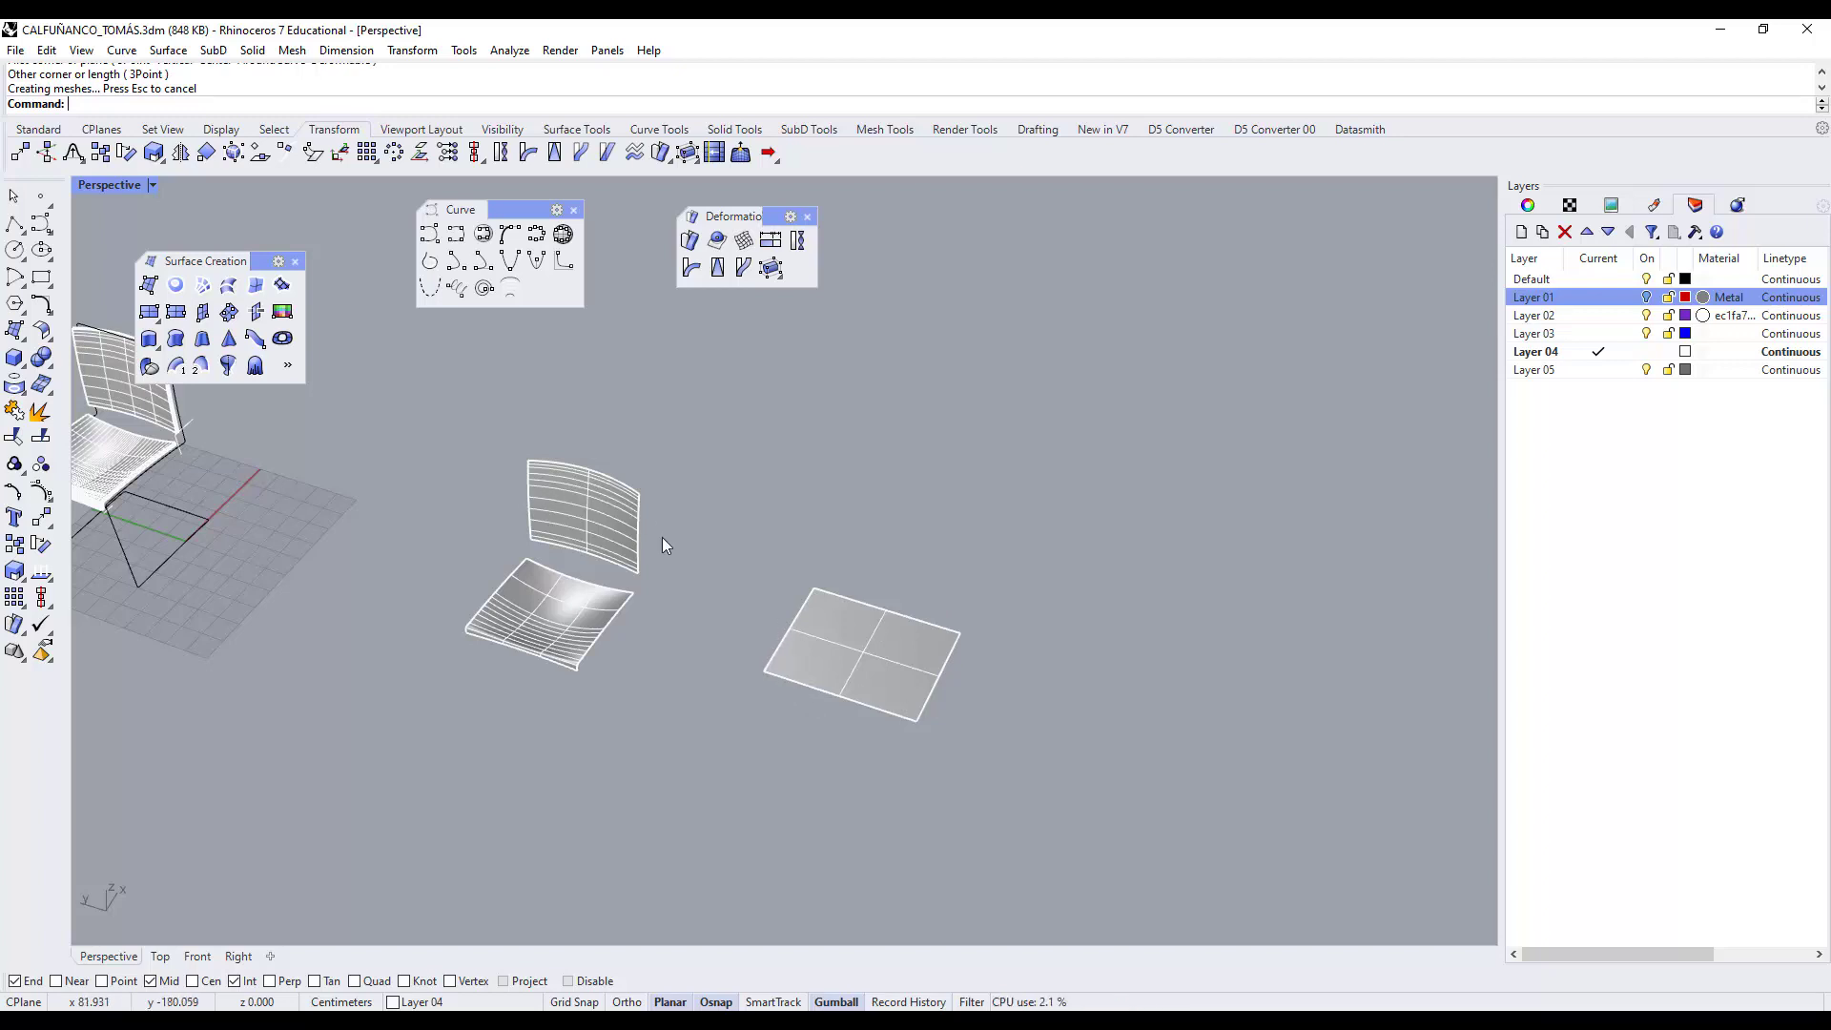
# Draw a rounded rectangle with arc corners over the full extent of the new plane in the Top view and select it.
pyautogui.doubleClick(108, 185)
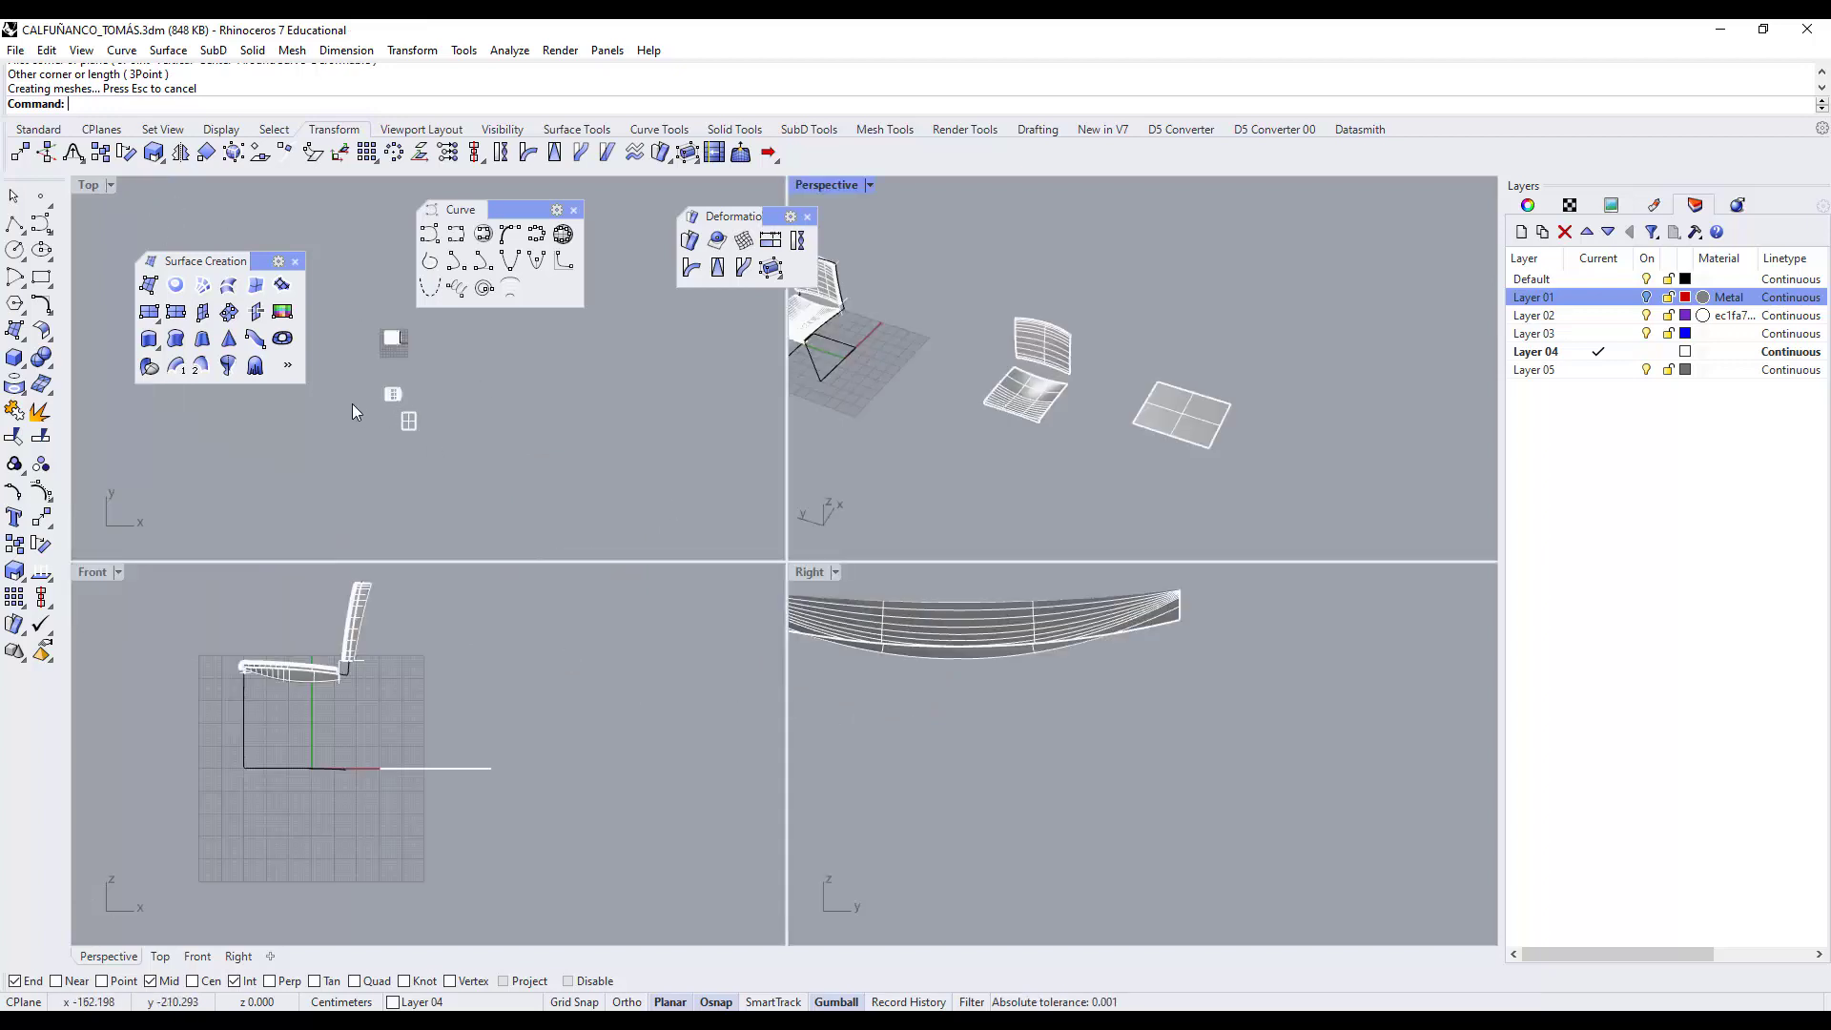
pyautogui.doubleClick(89, 184)
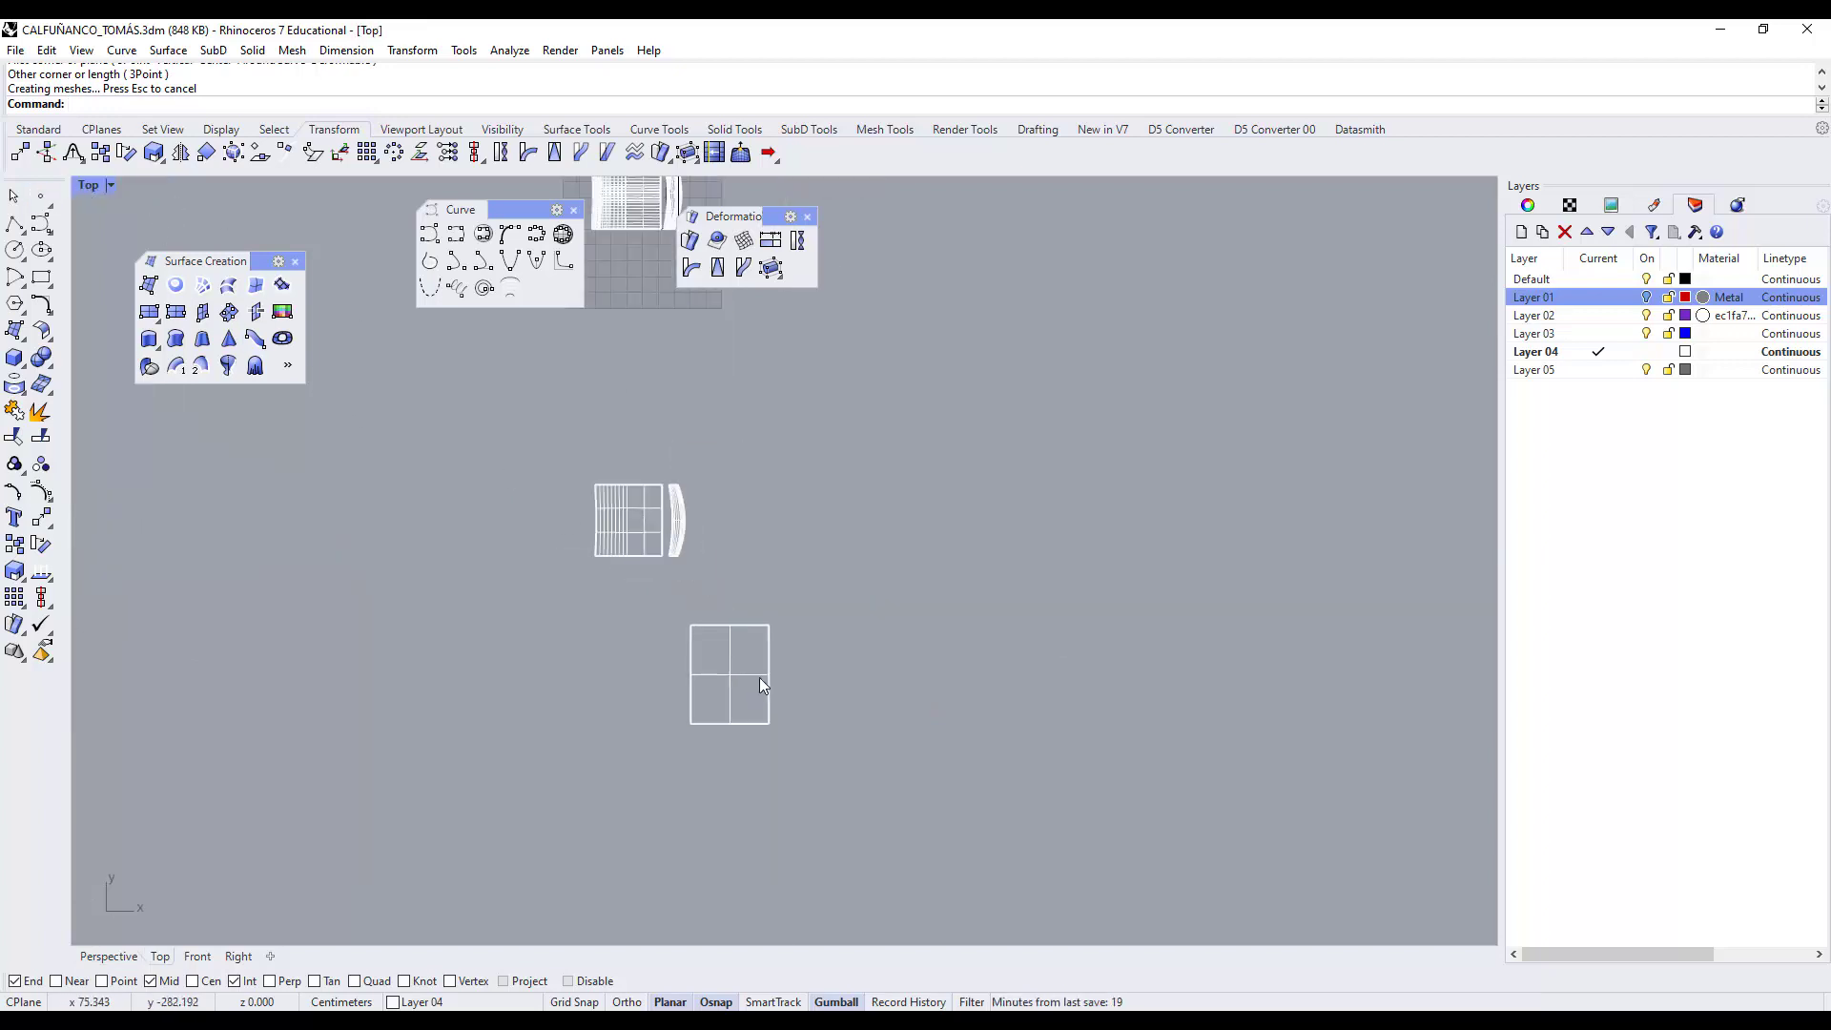
pyautogui.scroll(5, 759, 678)
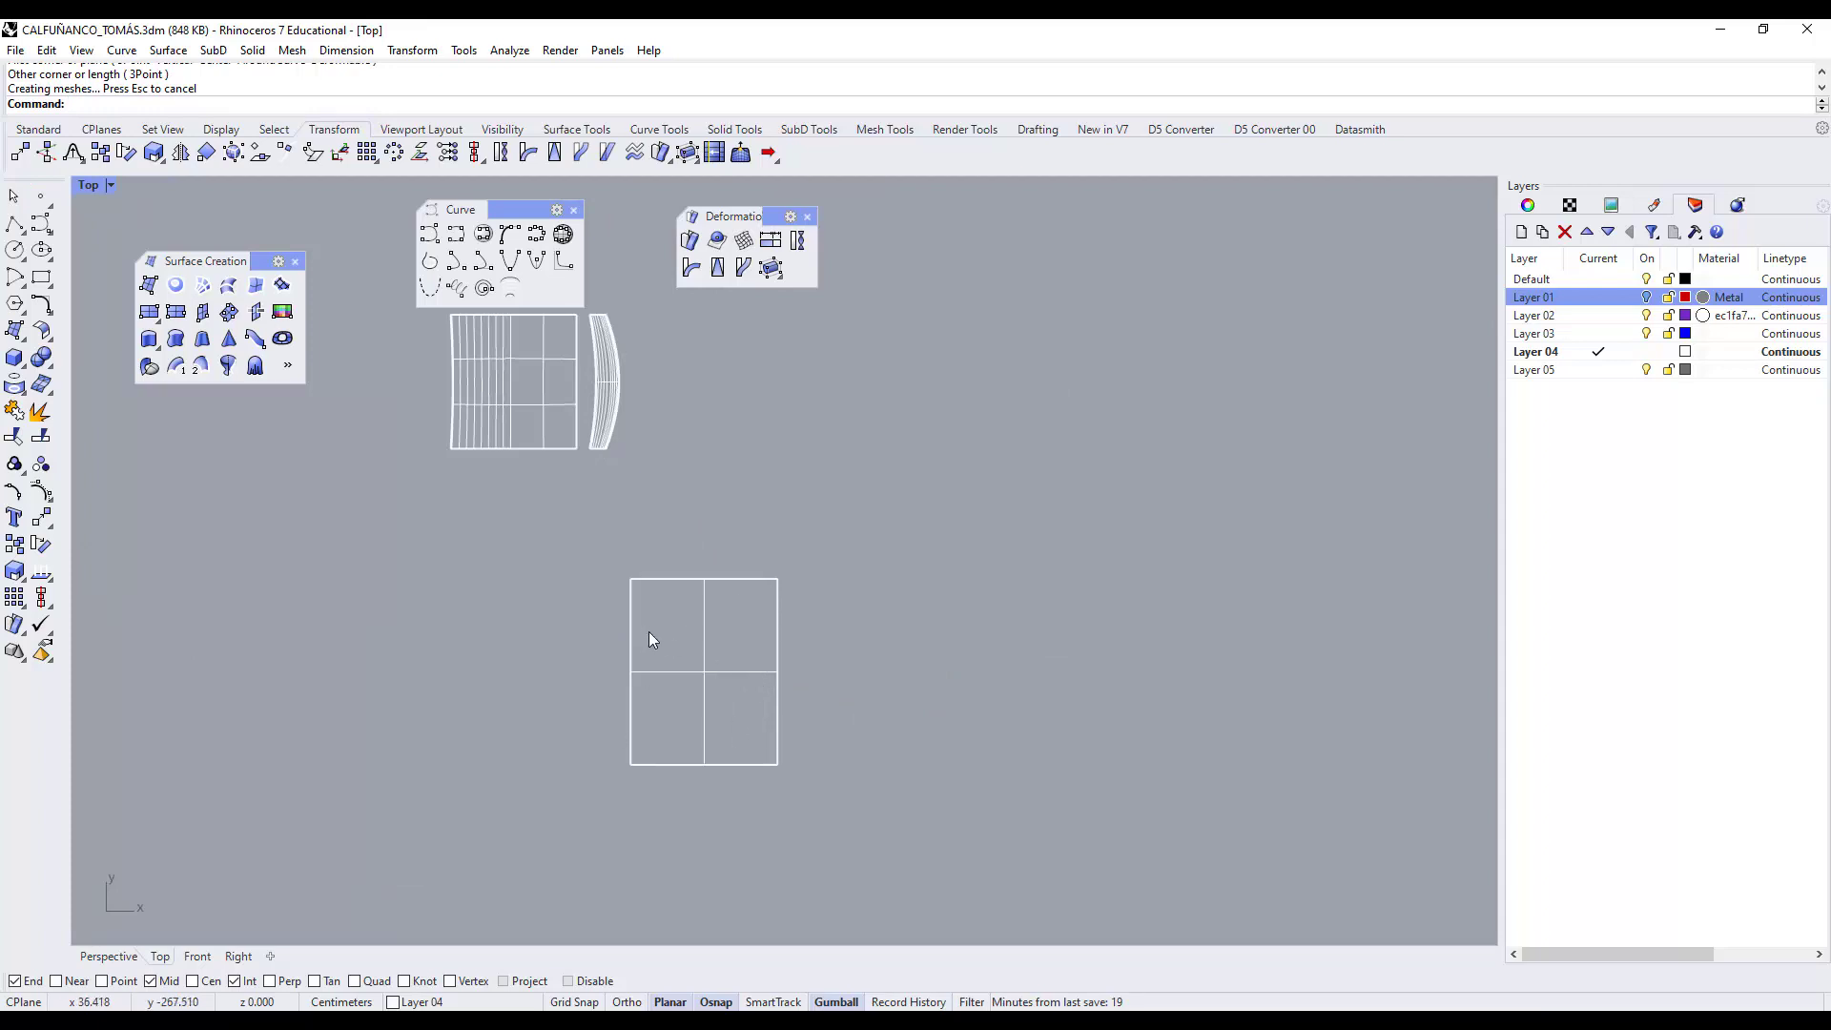
pyautogui.click(49, 284)
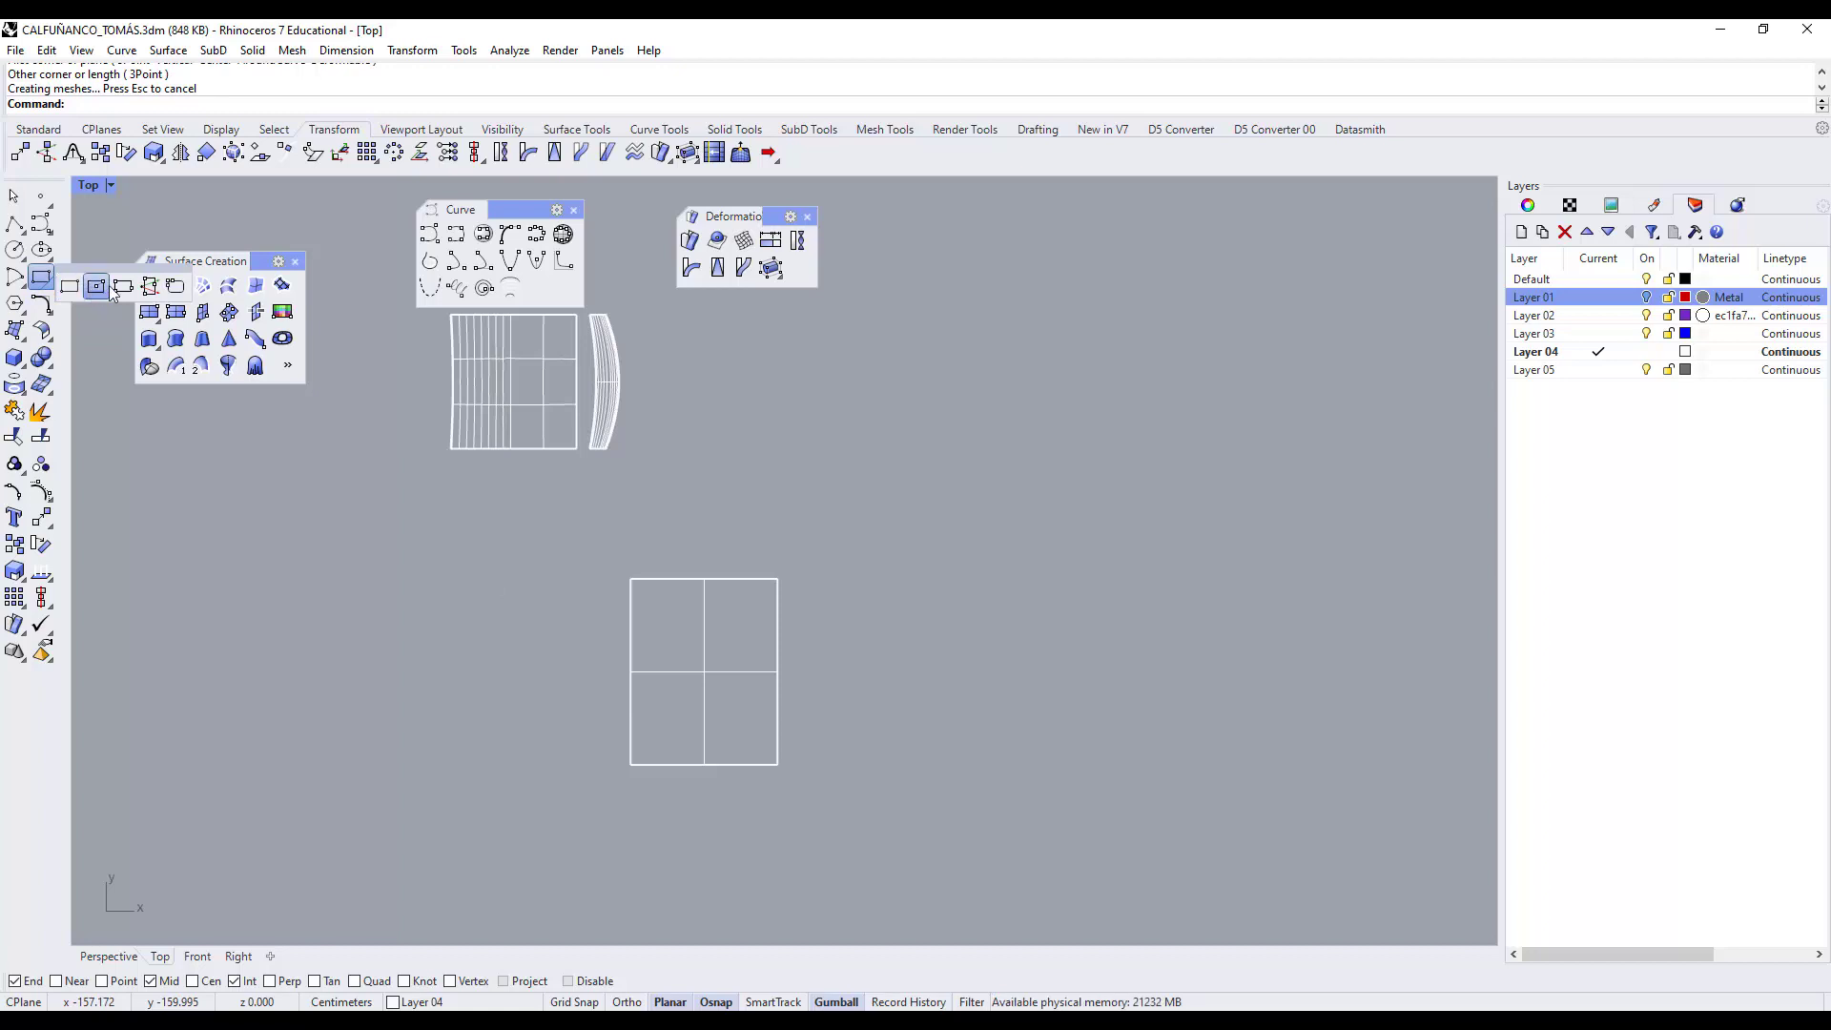
pyautogui.click(174, 286)
pyautogui.scroll(3, 661, 739)
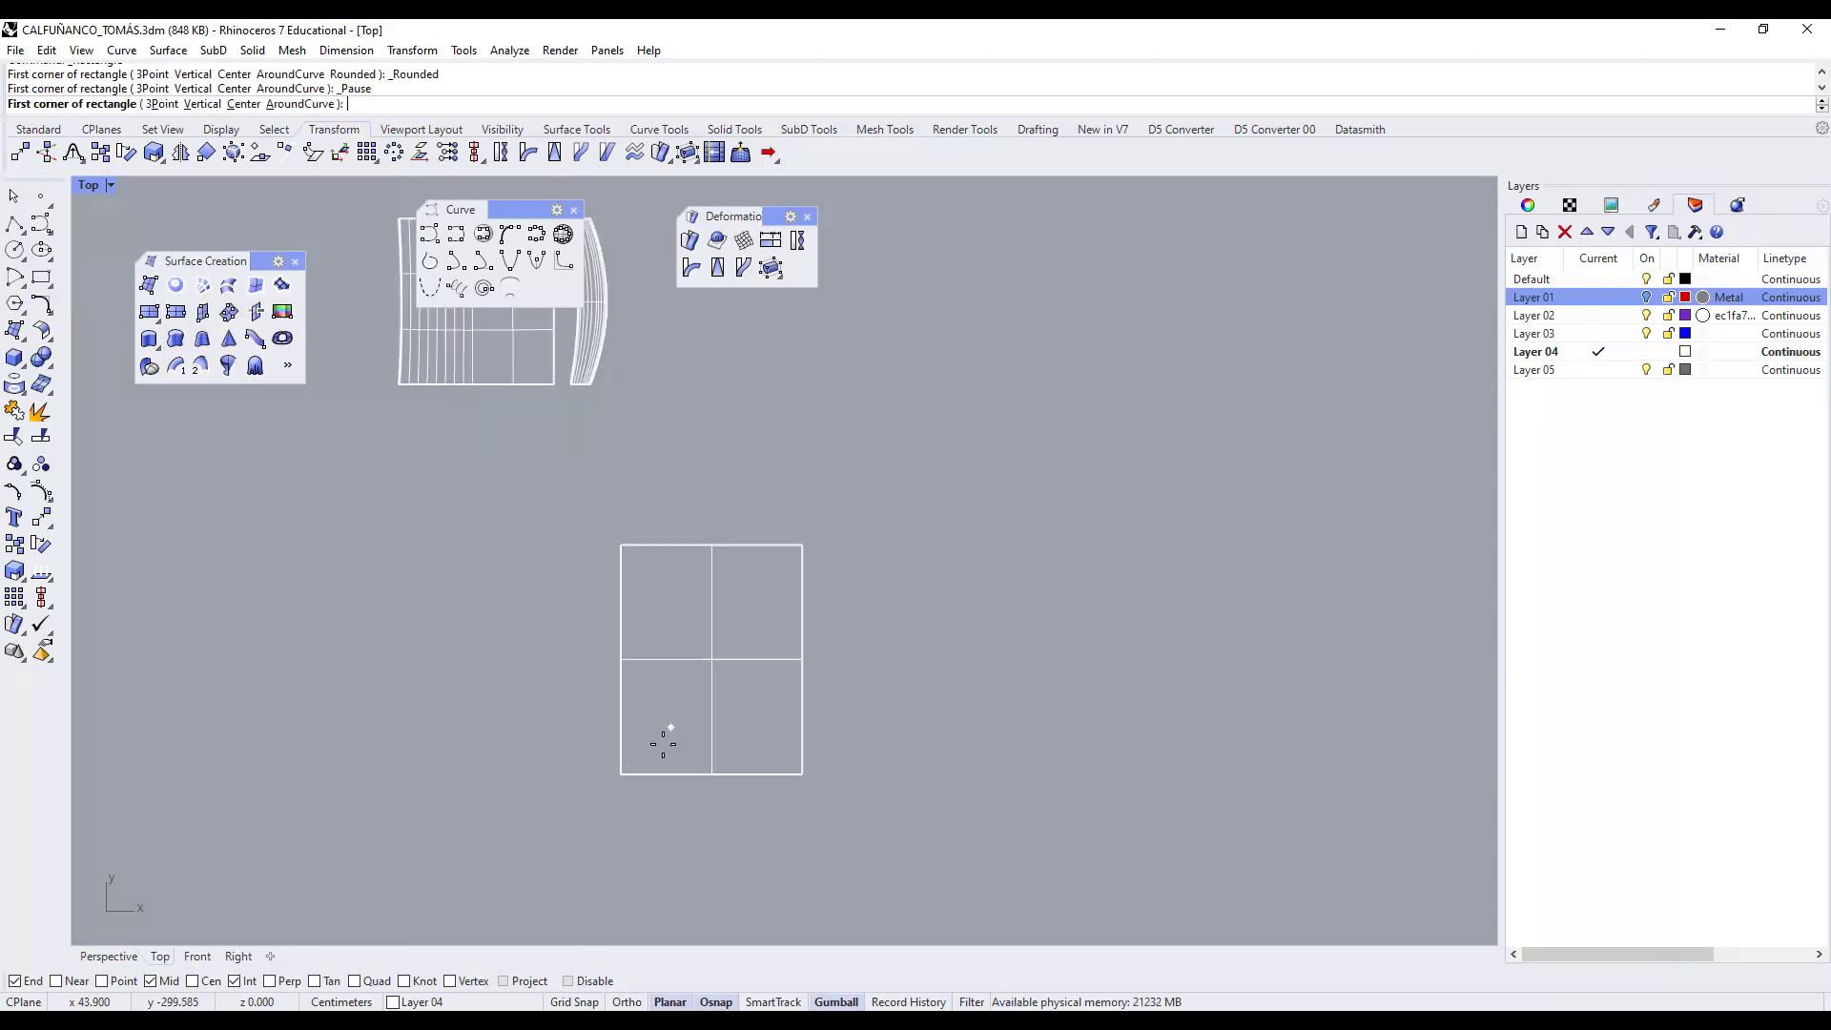
pyautogui.click(610, 783)
pyautogui.click(835, 500)
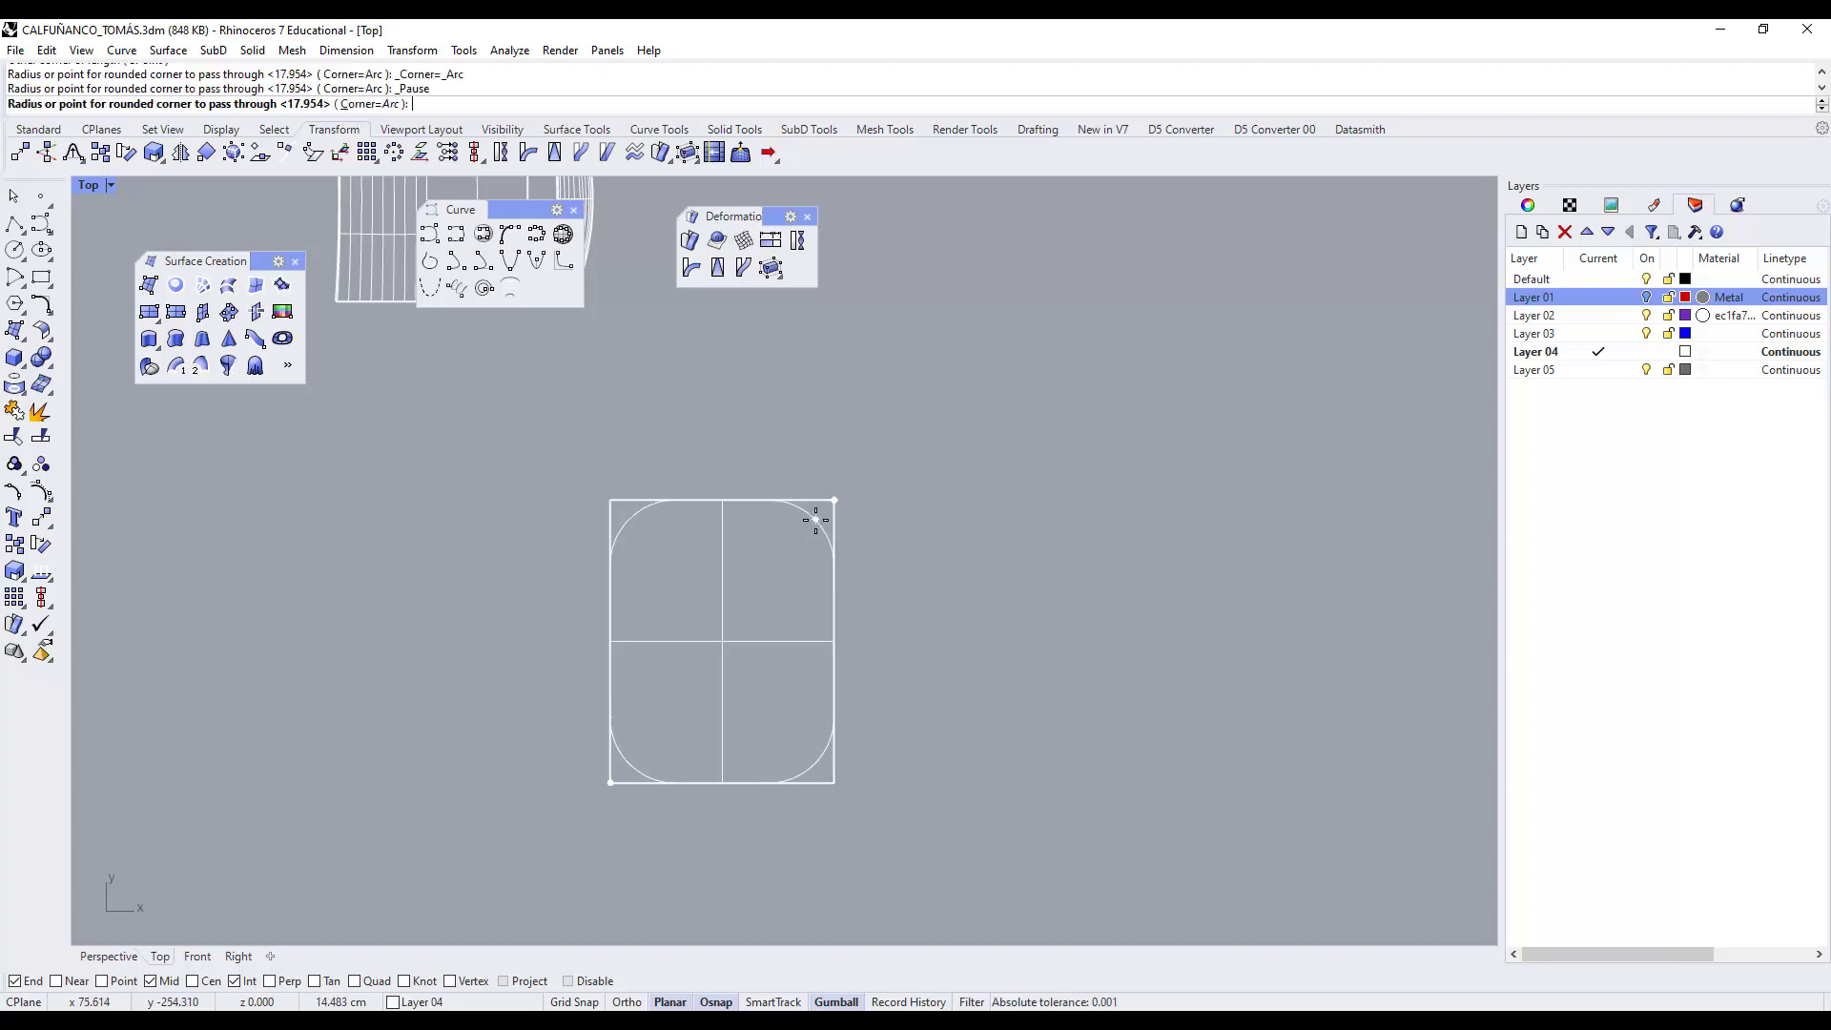
pyautogui.click(806, 524)
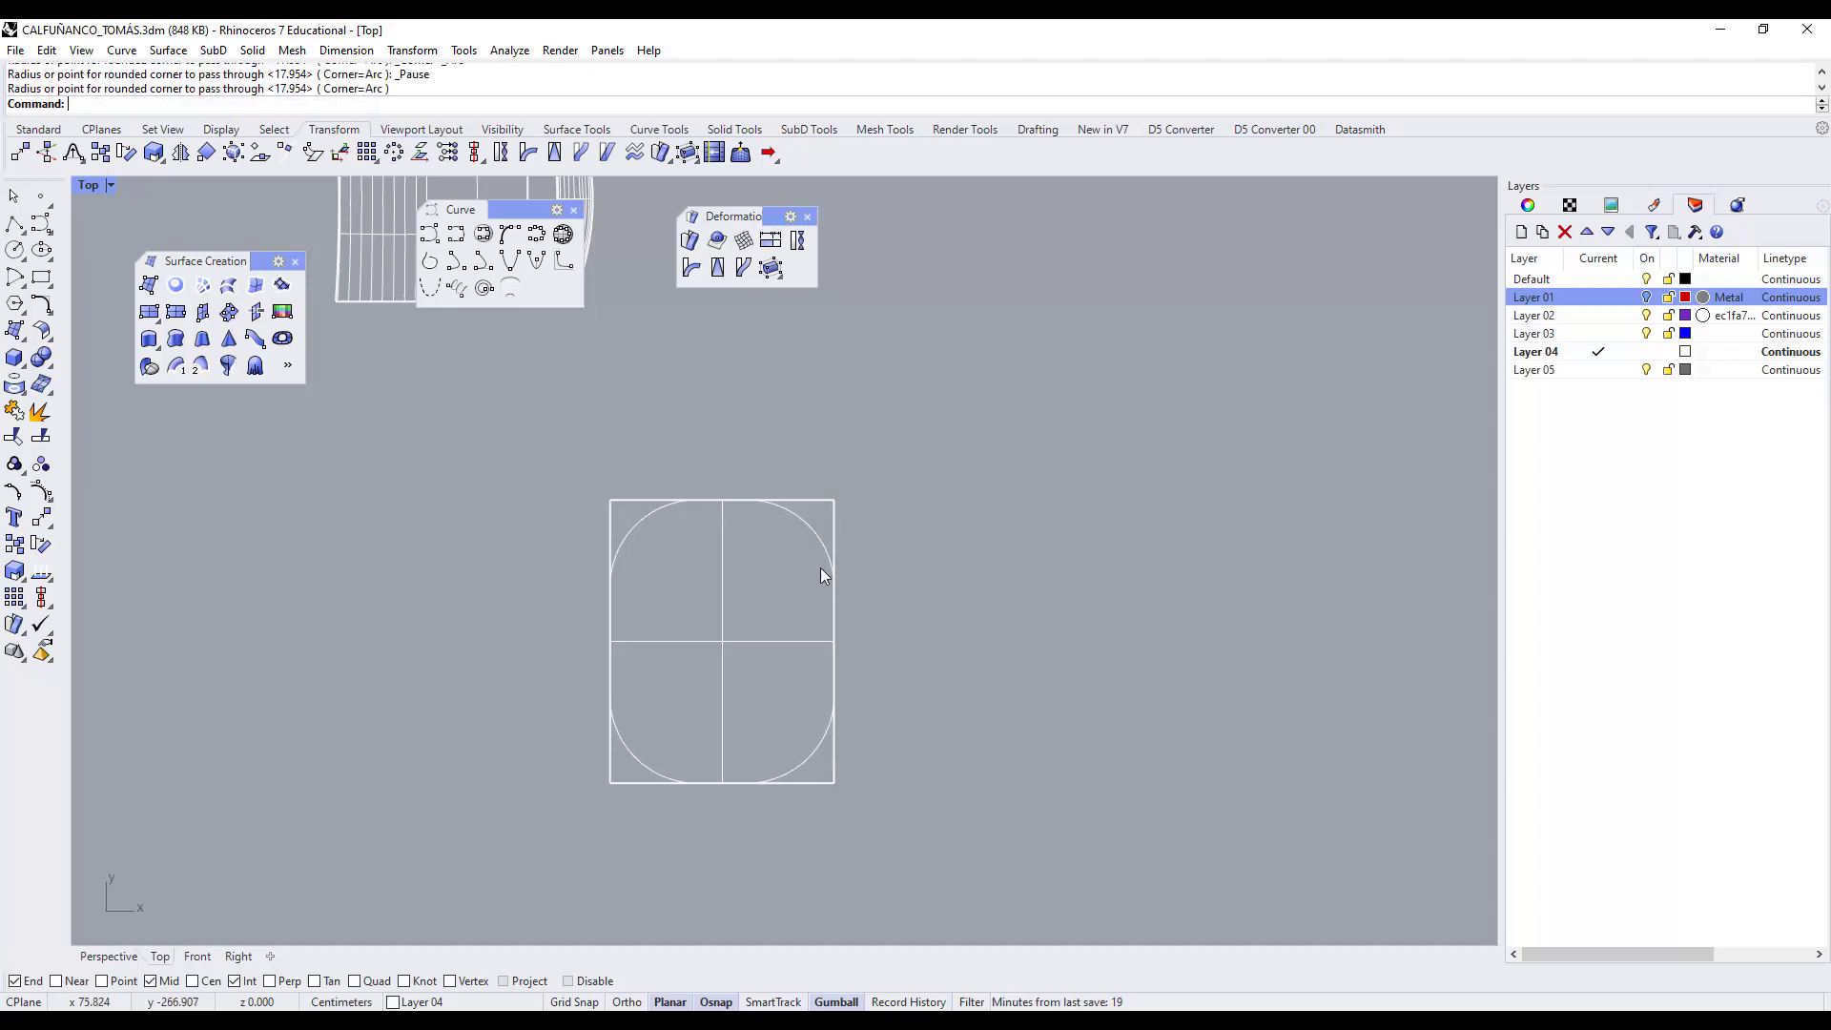
pyautogui.click(641, 769)
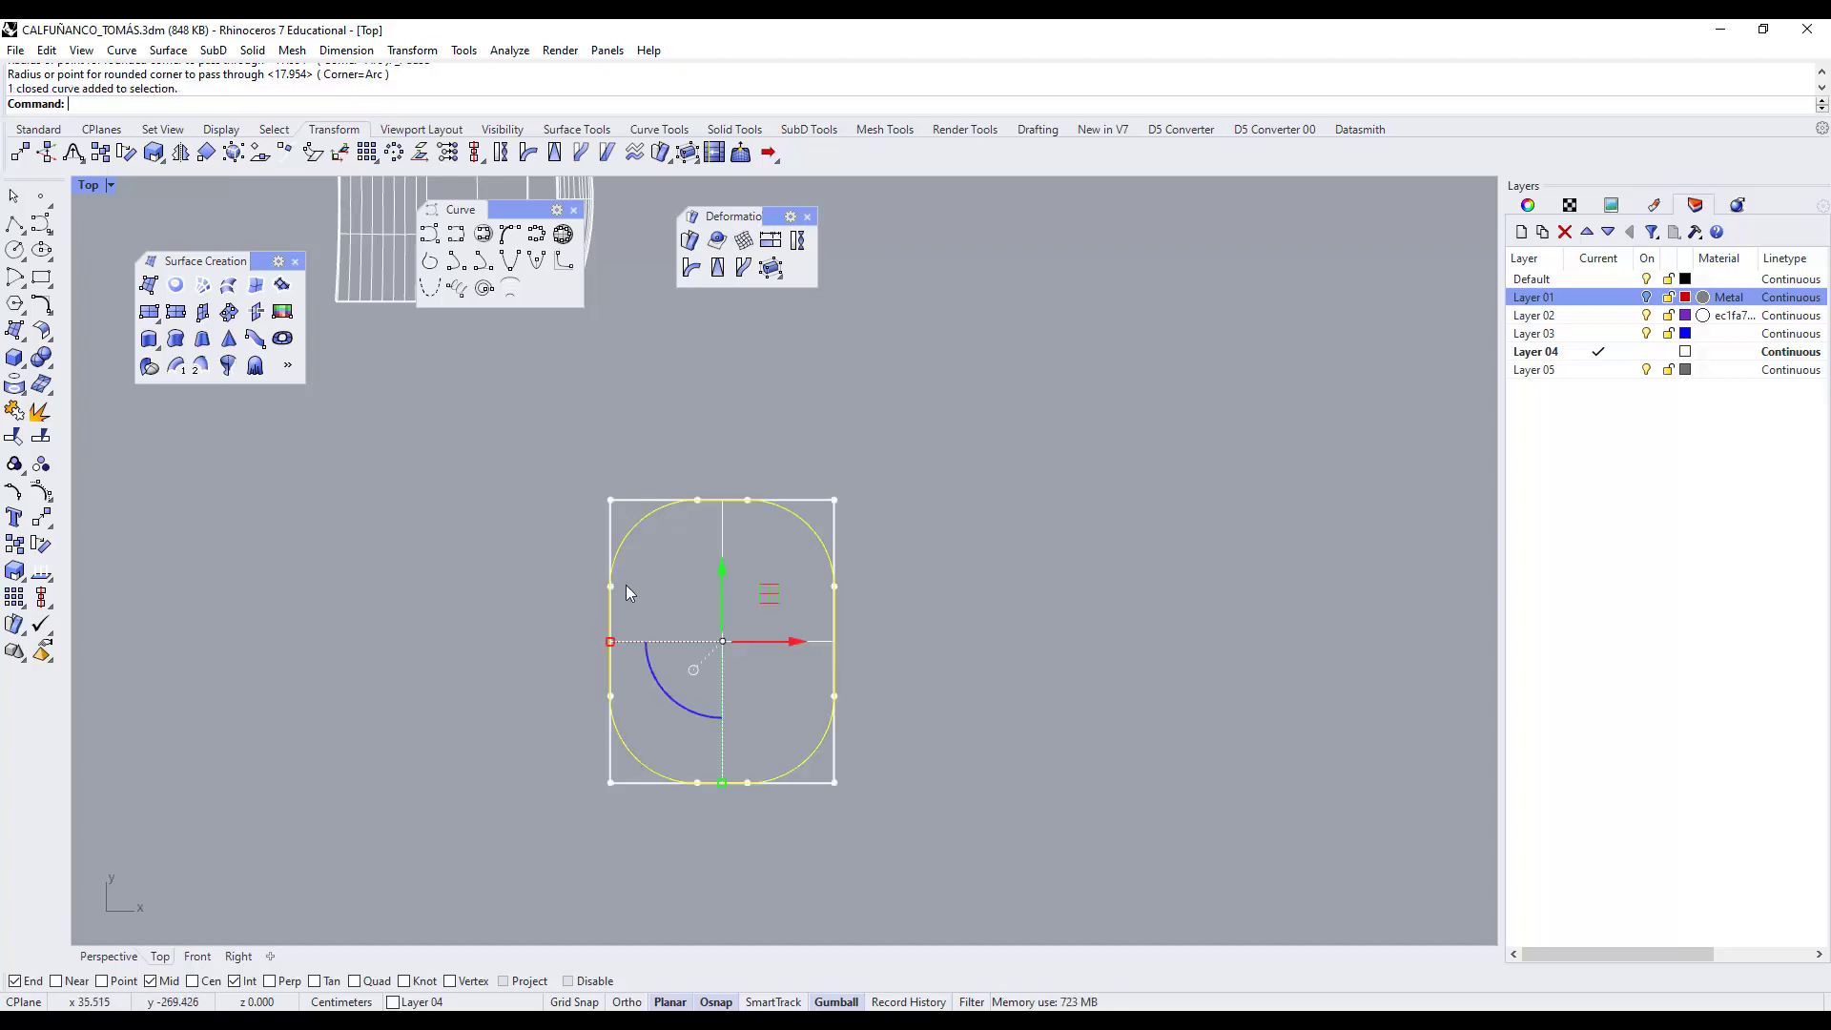
# Draw a small sharp-cornered rectangle from two corners beside the plane, using the four-viewport layout.
pyautogui.press('Escape')
pyautogui.doubleClick(89, 185)
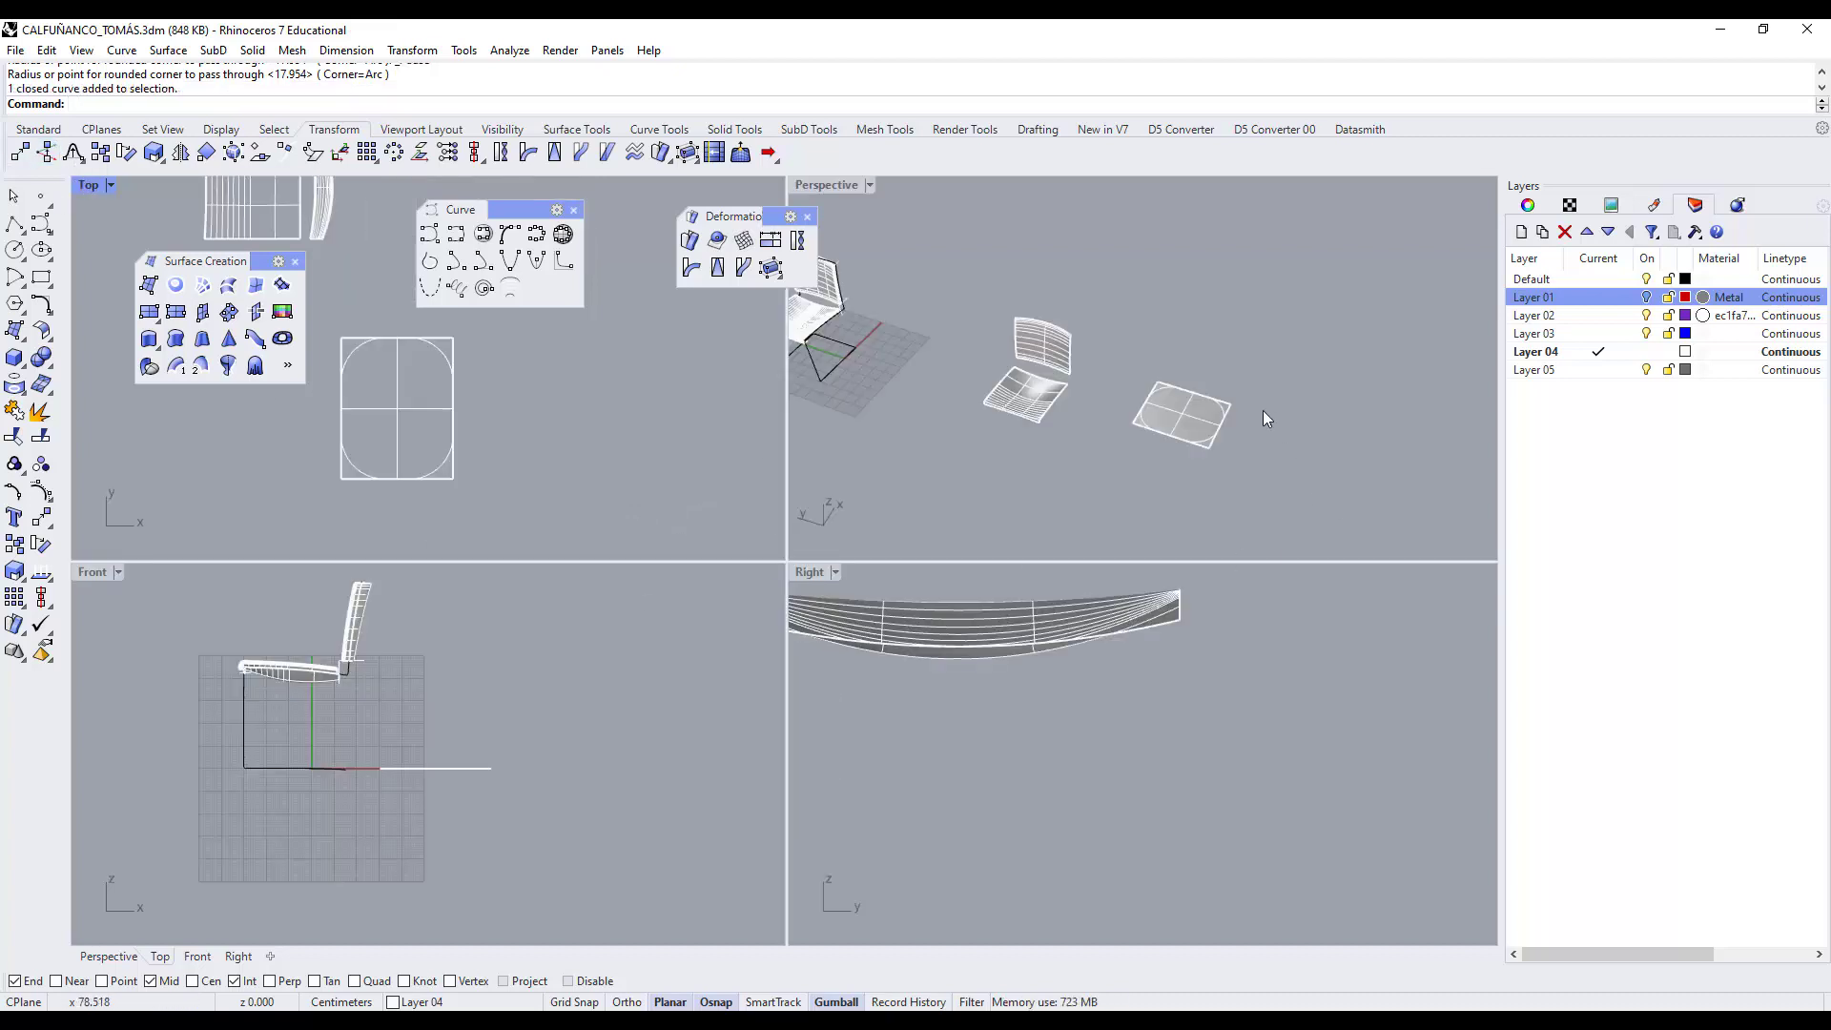
pyautogui.scroll(5, 1262, 410)
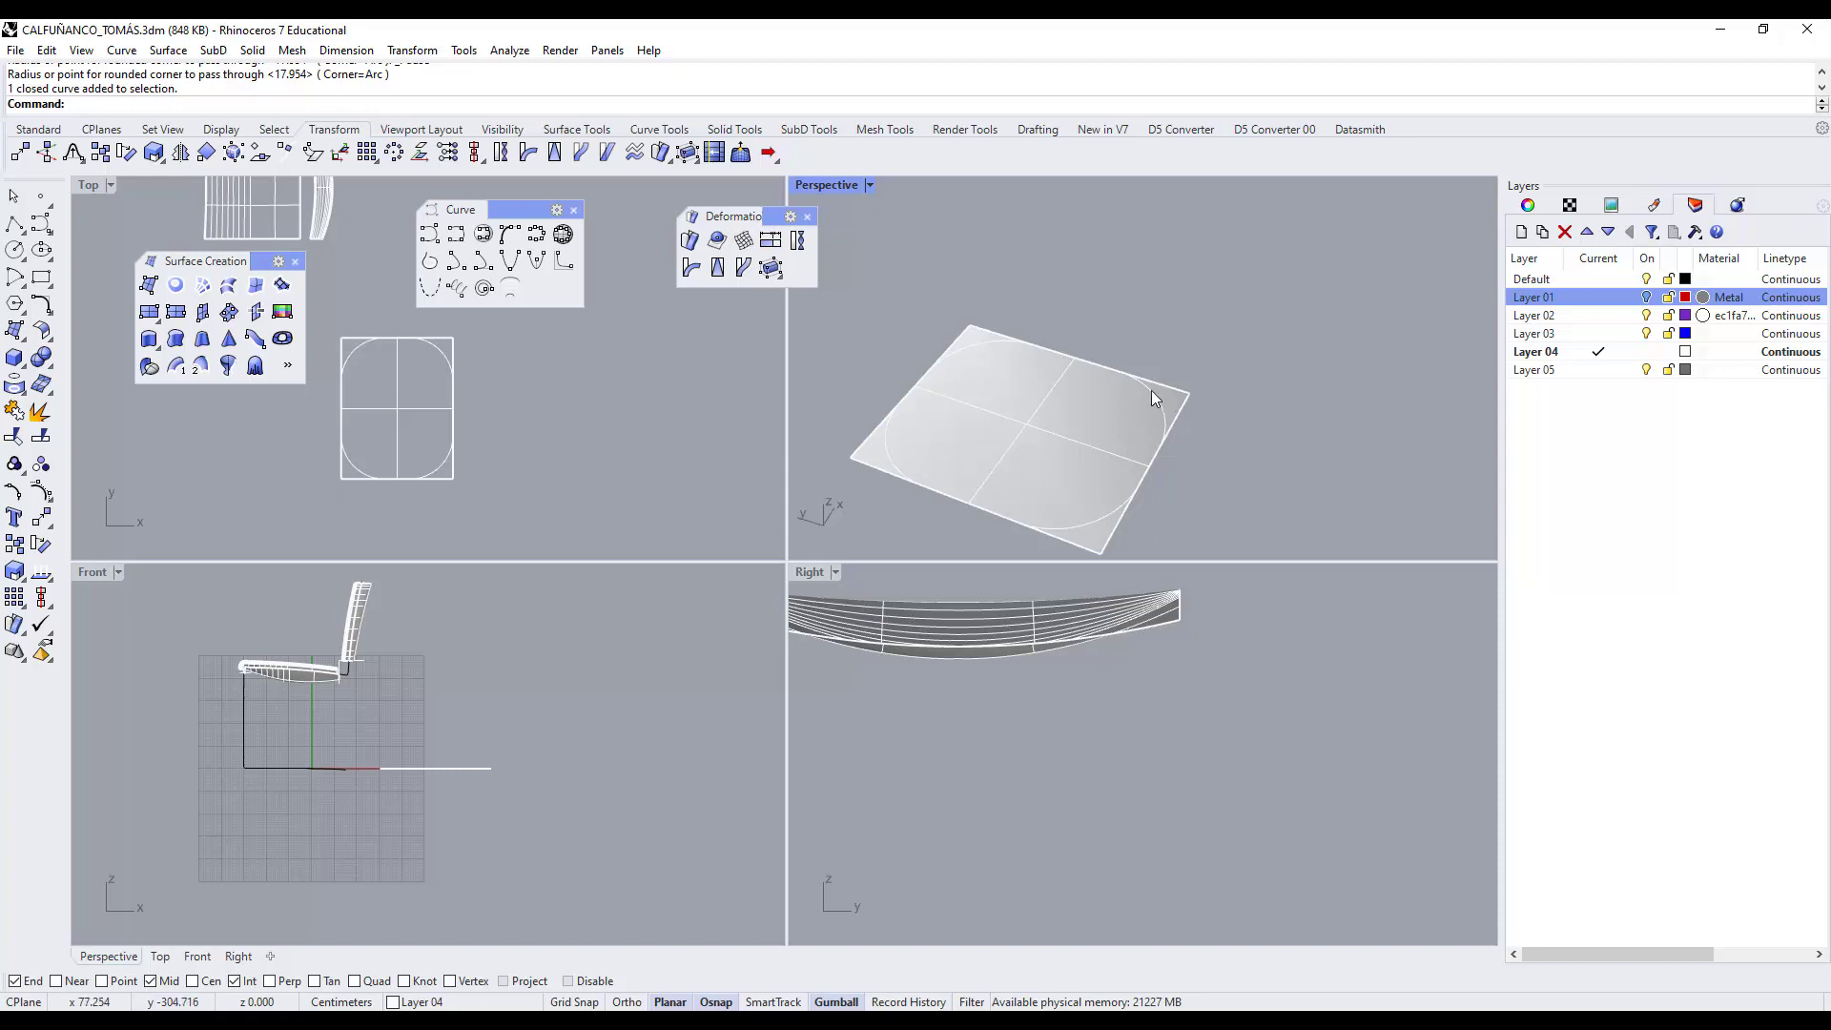
pyautogui.click(43, 282)
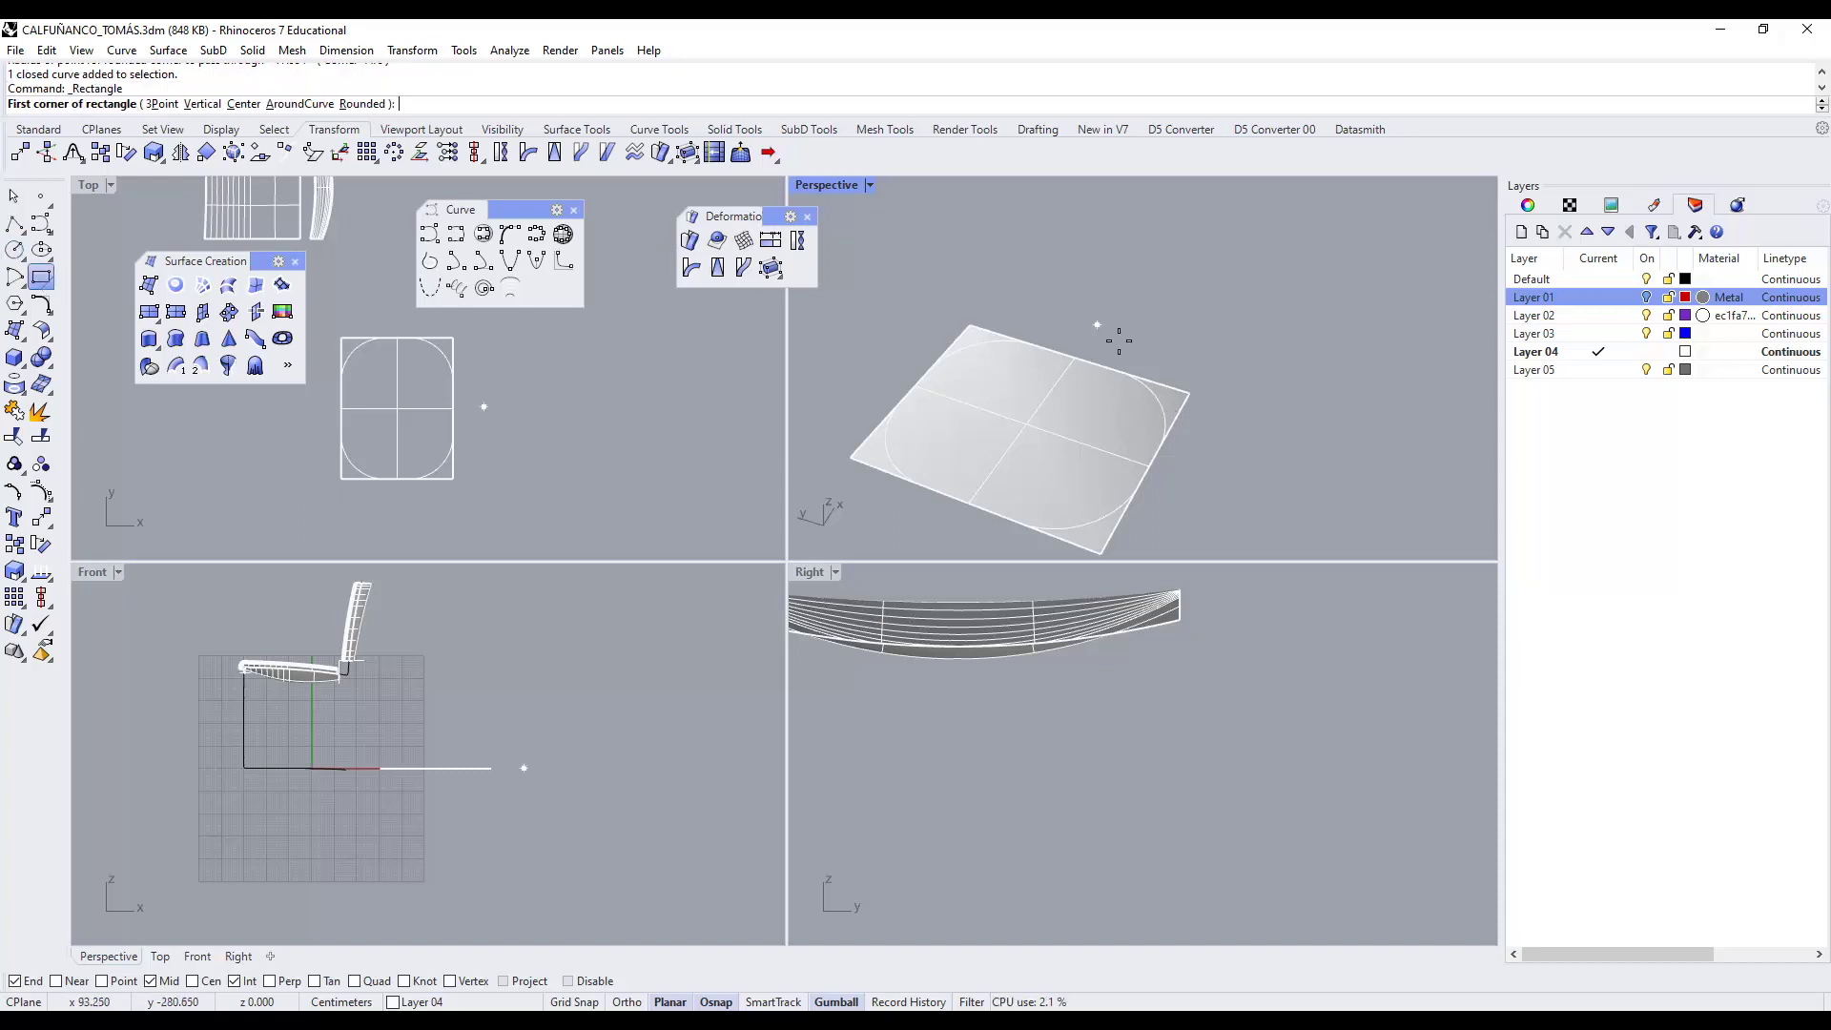
pyautogui.click(481, 421)
pyautogui.click(539, 481)
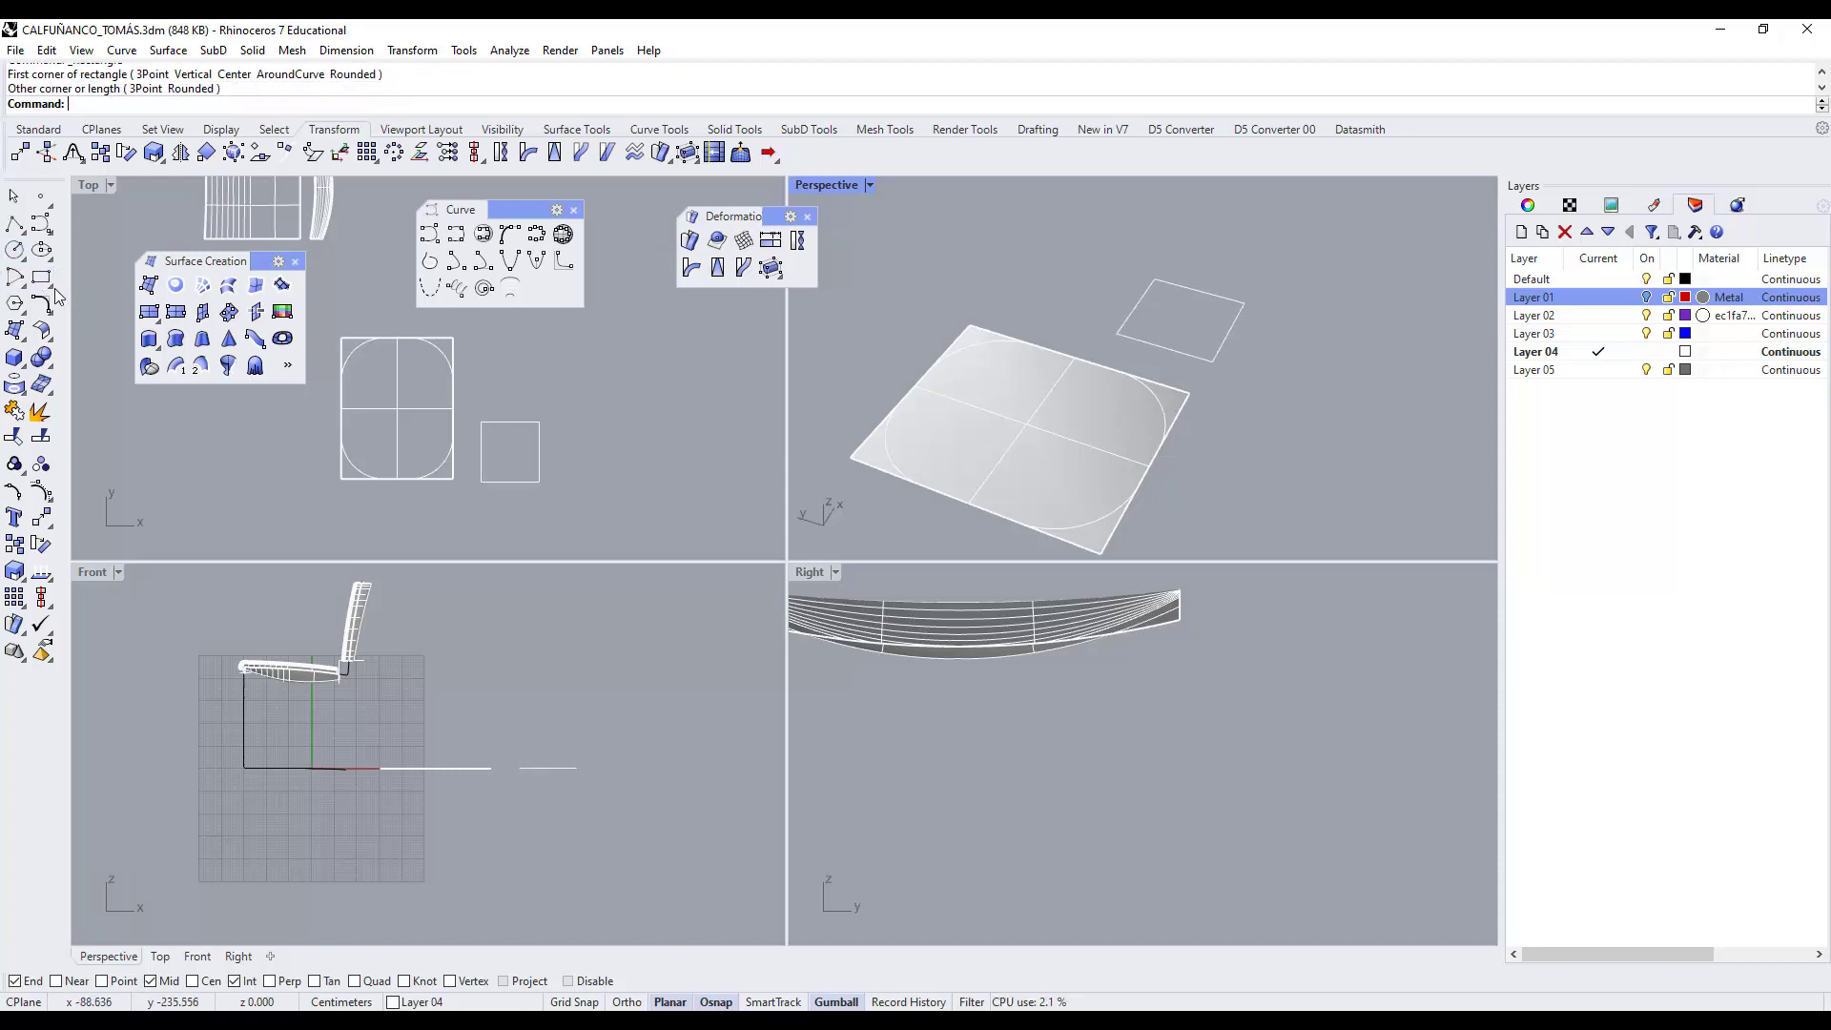
# Draw a sample rounded rectangle with arc corners beside the sharp-cornered one, and delete both sample rectangles.
pyautogui.click(46, 282)
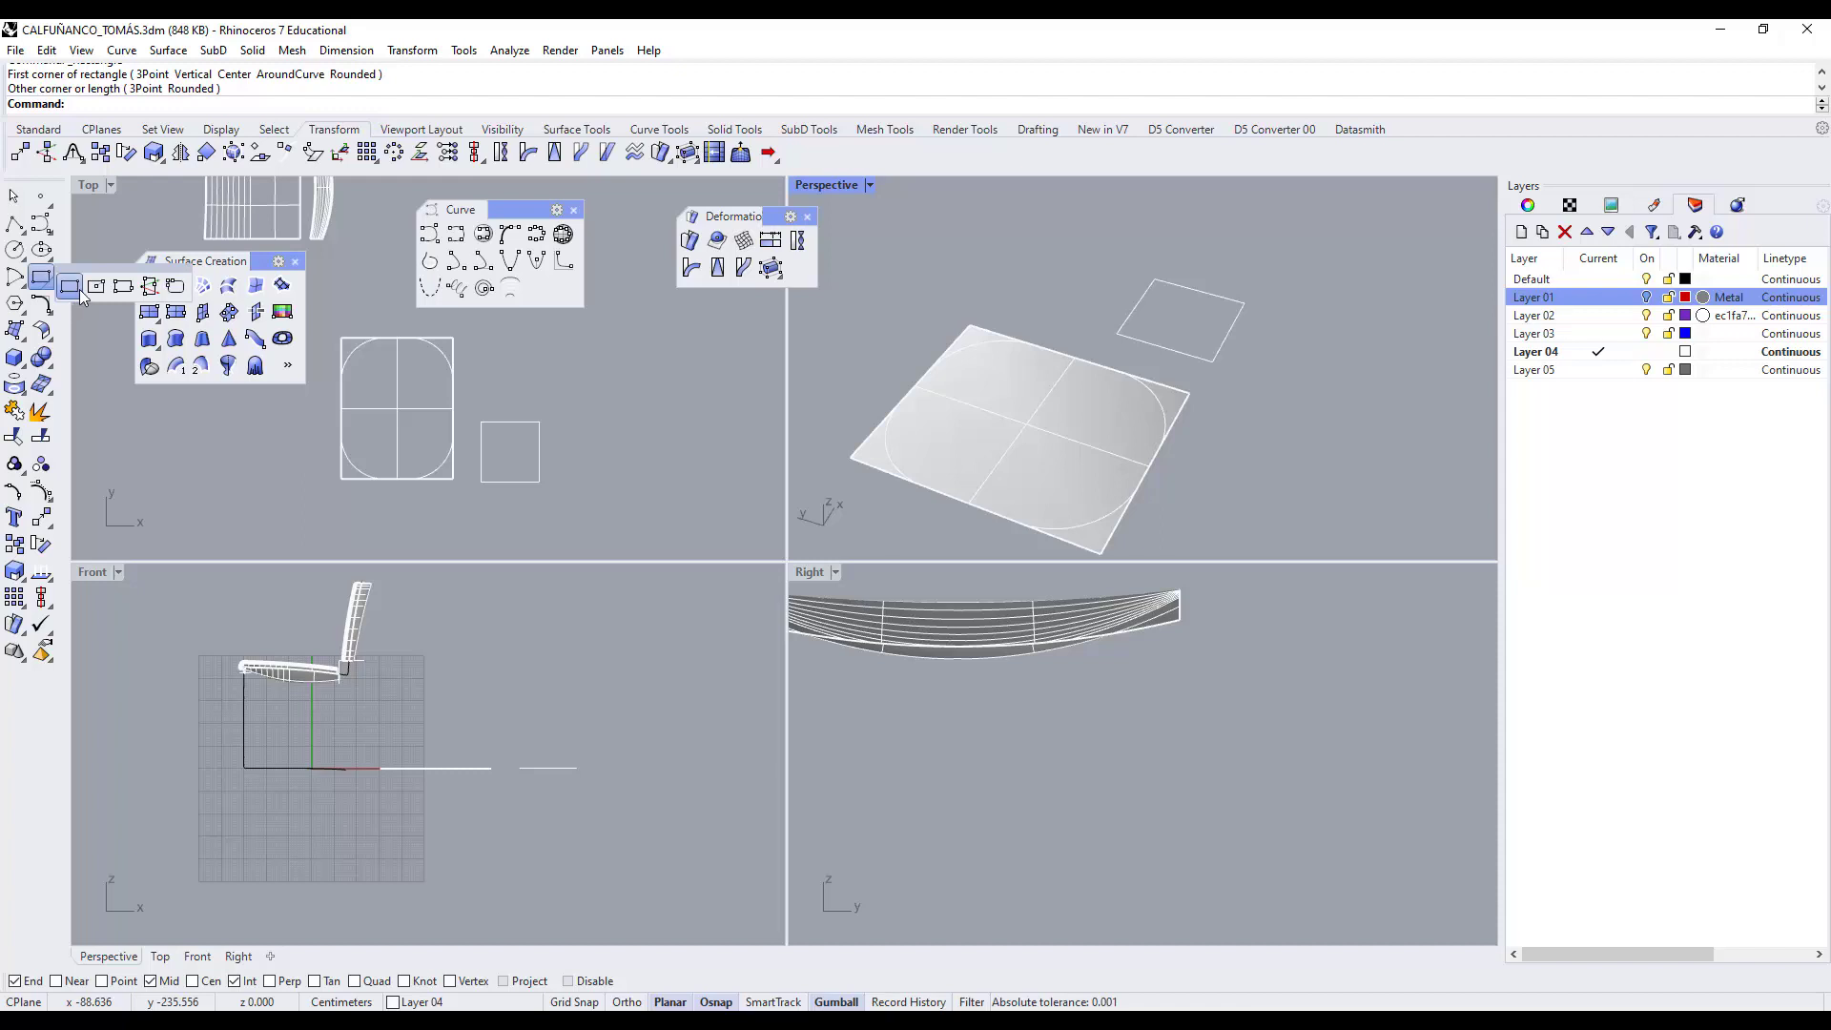
pyautogui.click(177, 288)
pyautogui.scroll(-2, 477, 380)
pyautogui.scroll(-3, 1136, 397)
pyautogui.scroll(3, 1118, 417)
pyautogui.click(1117, 417)
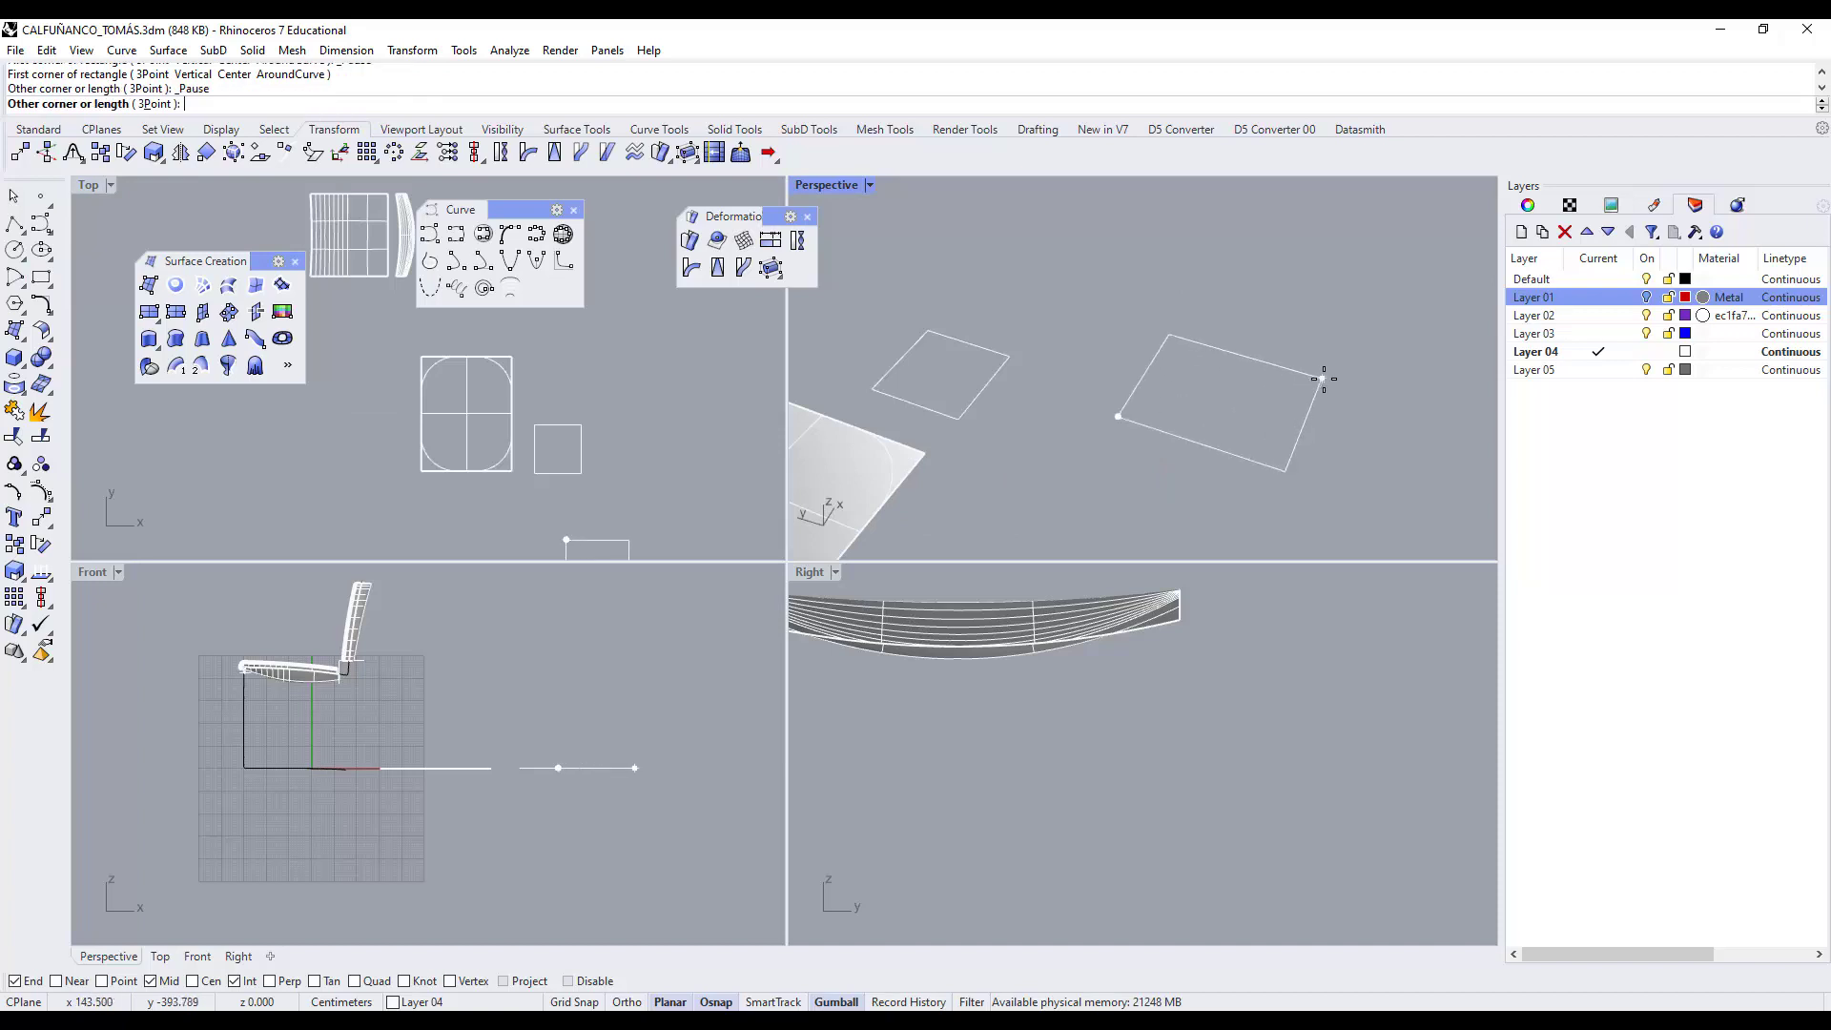
pyautogui.click(1319, 377)
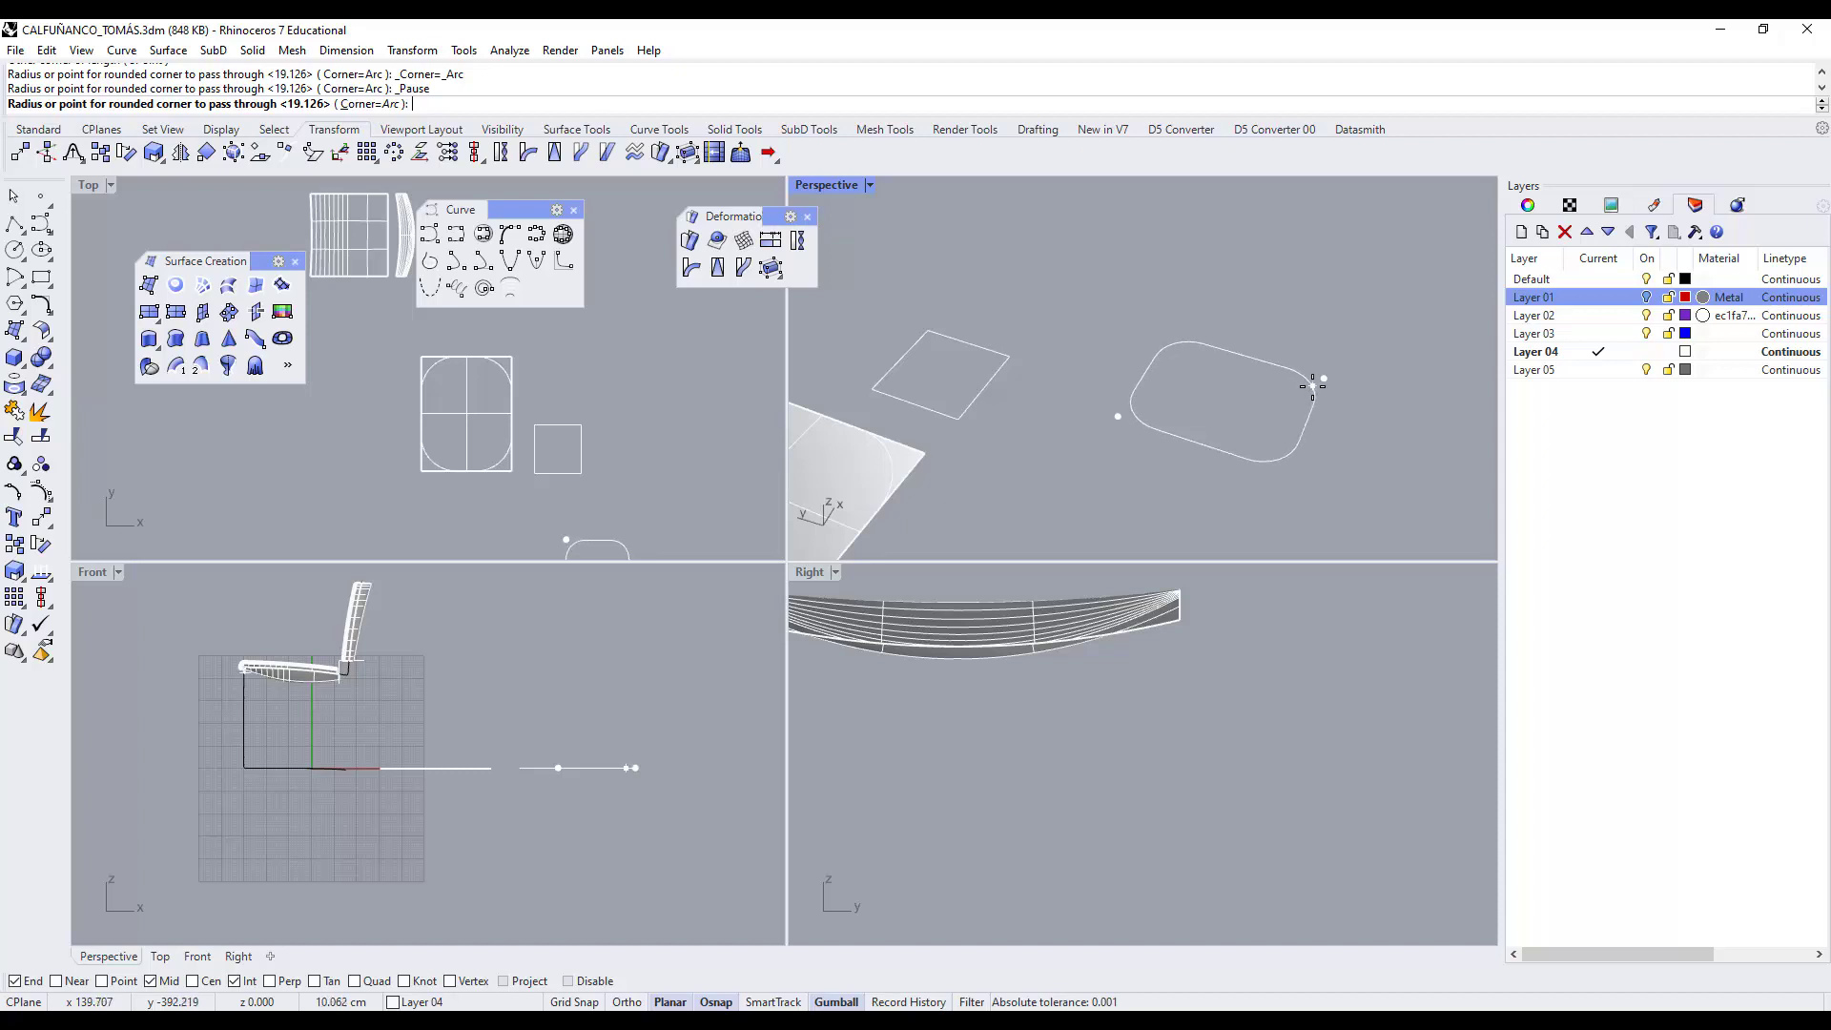
pyautogui.click(1312, 385)
pyautogui.moveTo(1347, 408); pyautogui.dragTo(964, 307)
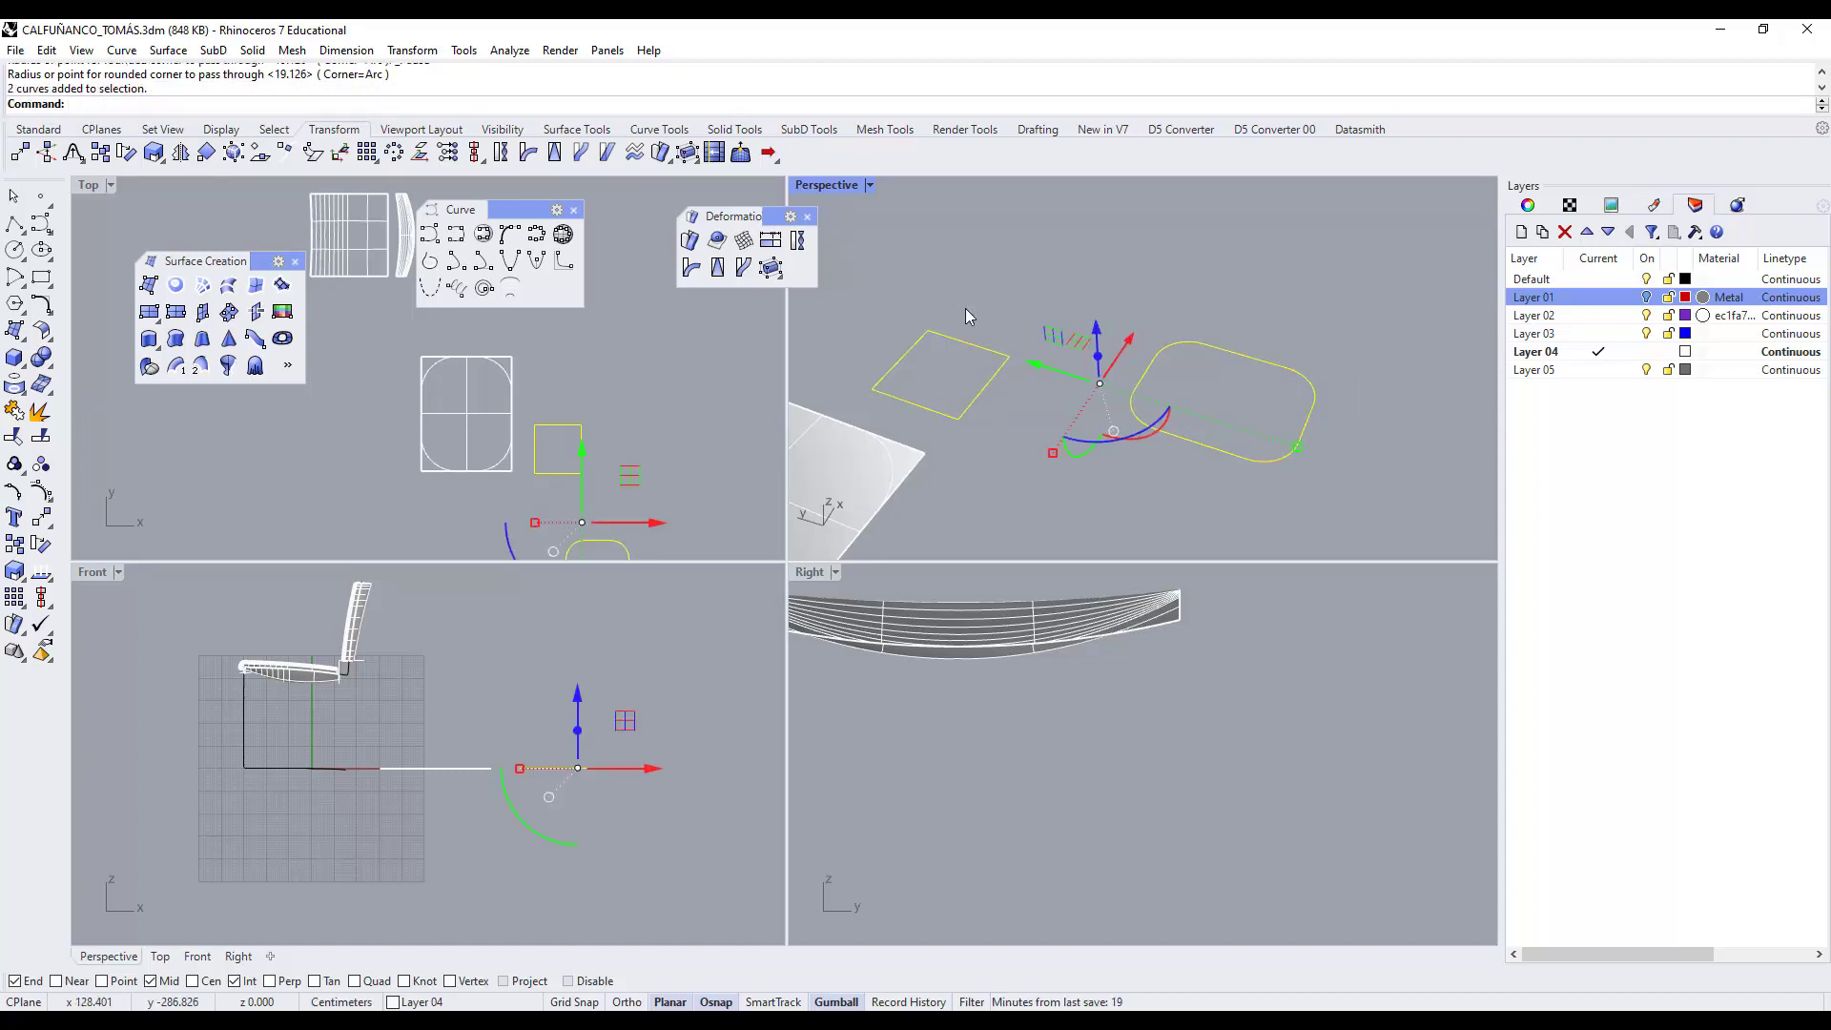
pyautogui.press('Delete')
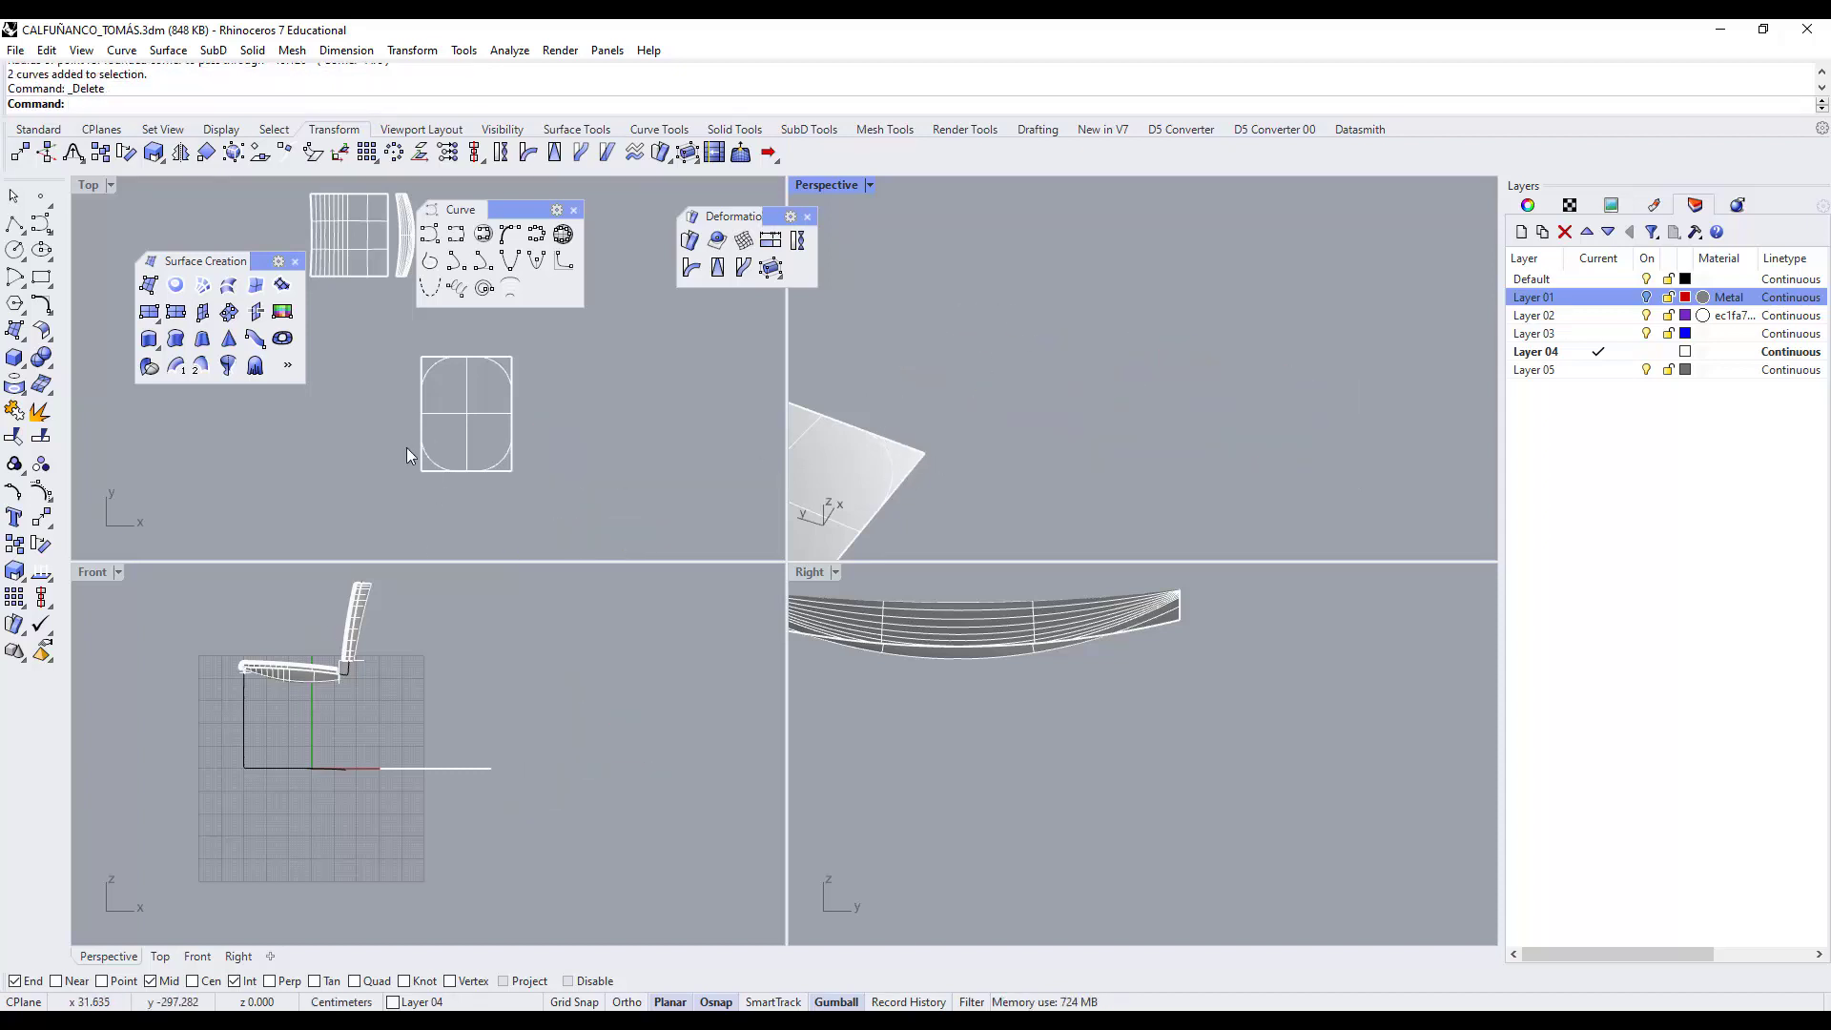
# Draw a small horizontal rectangle from two corners in the Top view, just outside the plane's right edge, as a section profile.
pyautogui.scroll(8, 496, 419)
pyautogui.scroll(-3, 558, 429)
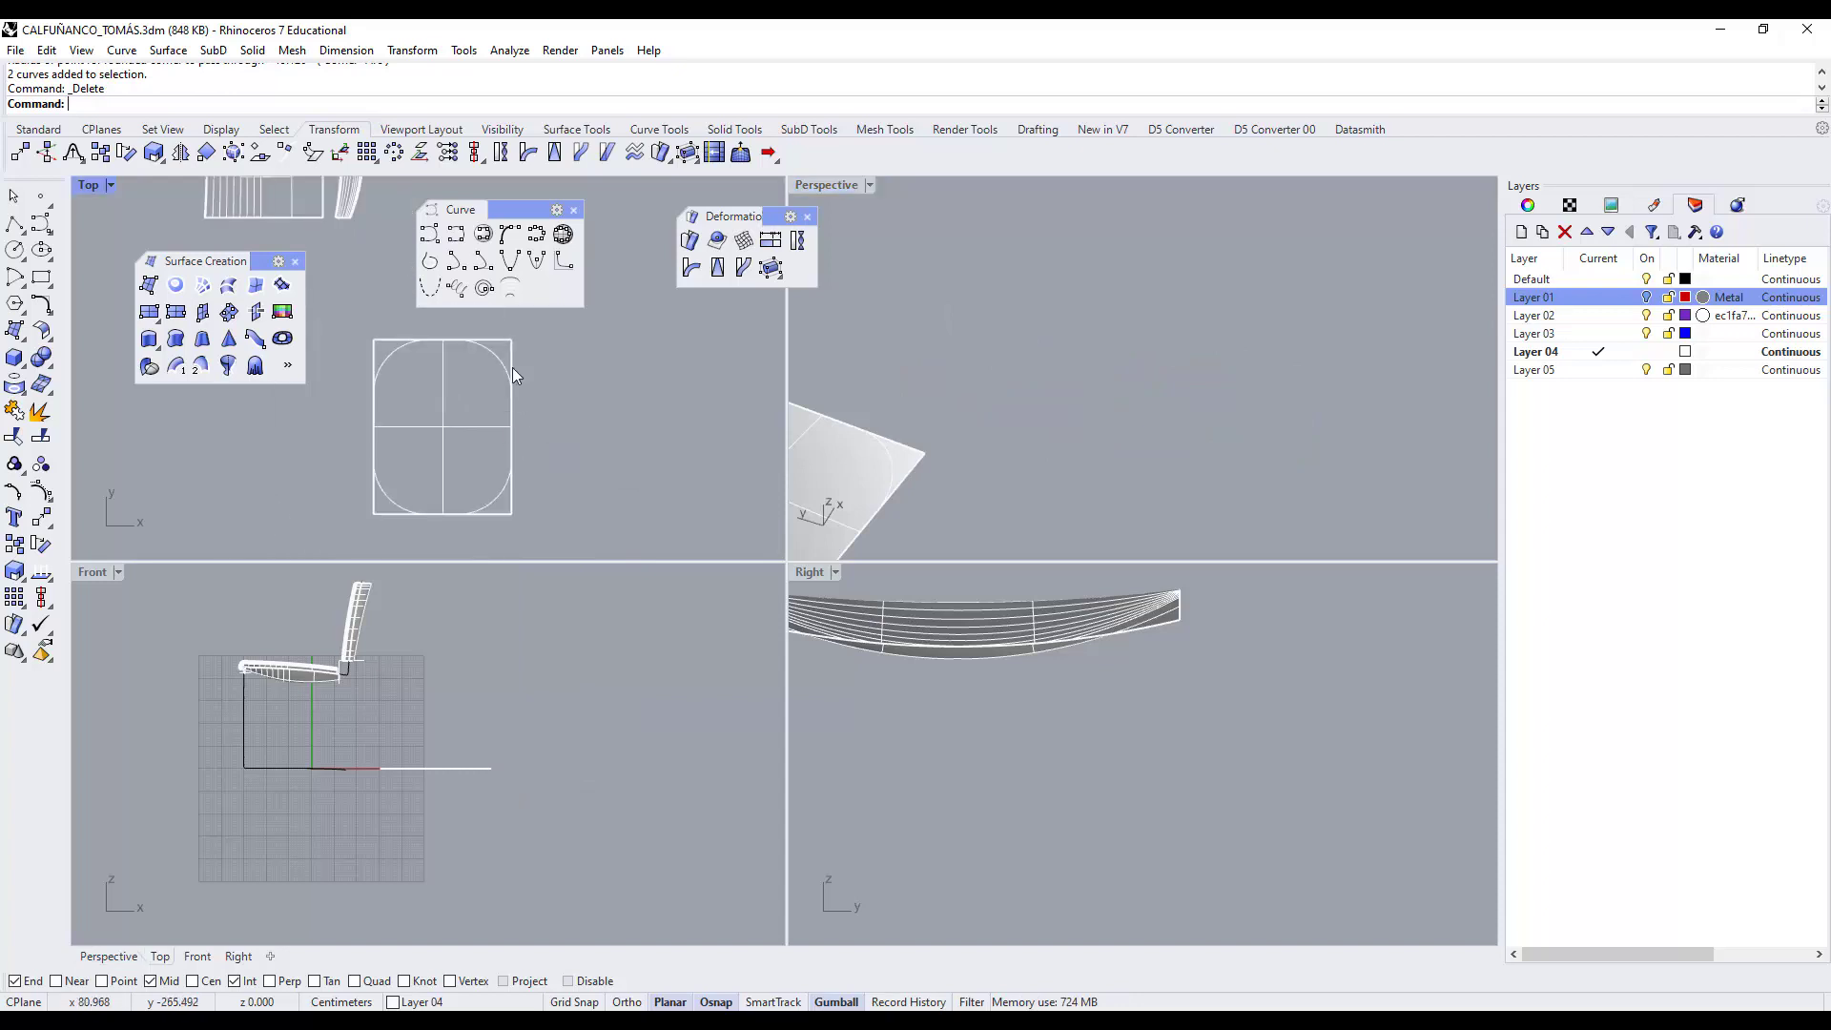
pyautogui.click(42, 277)
pyautogui.scroll(5, 534, 462)
pyautogui.click(550, 437)
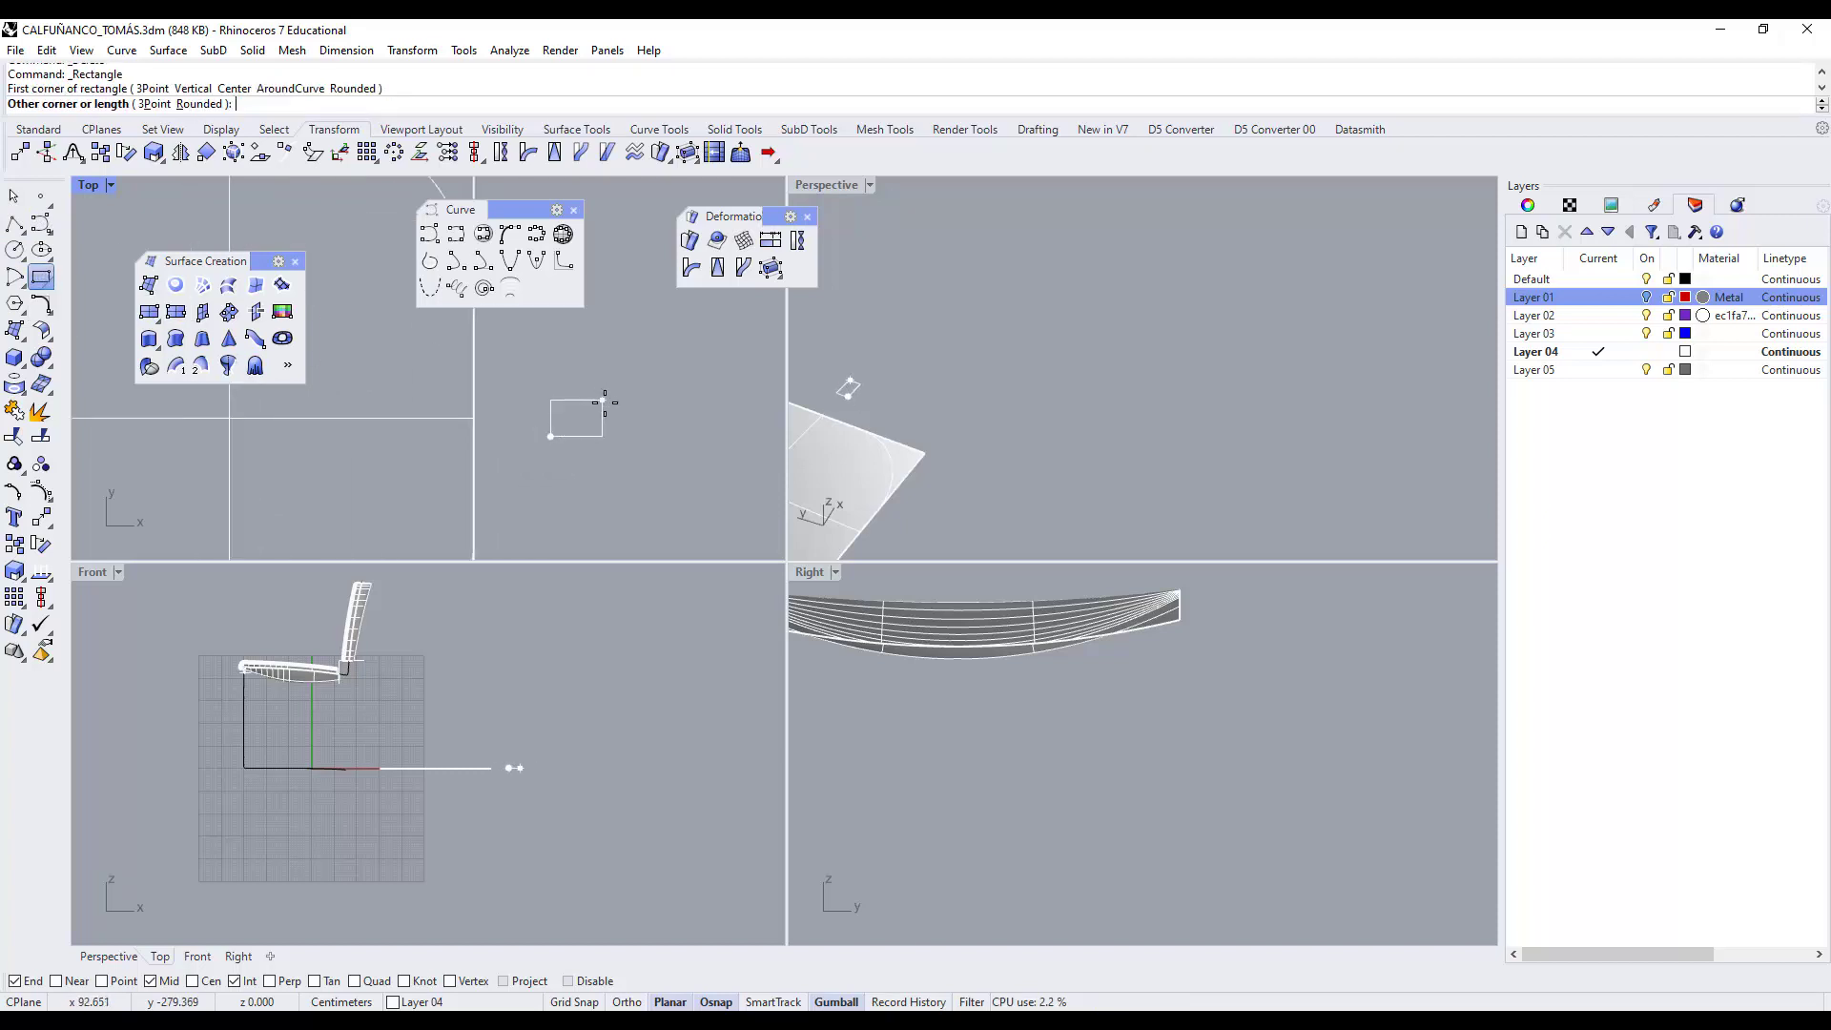
pyautogui.click(599, 408)
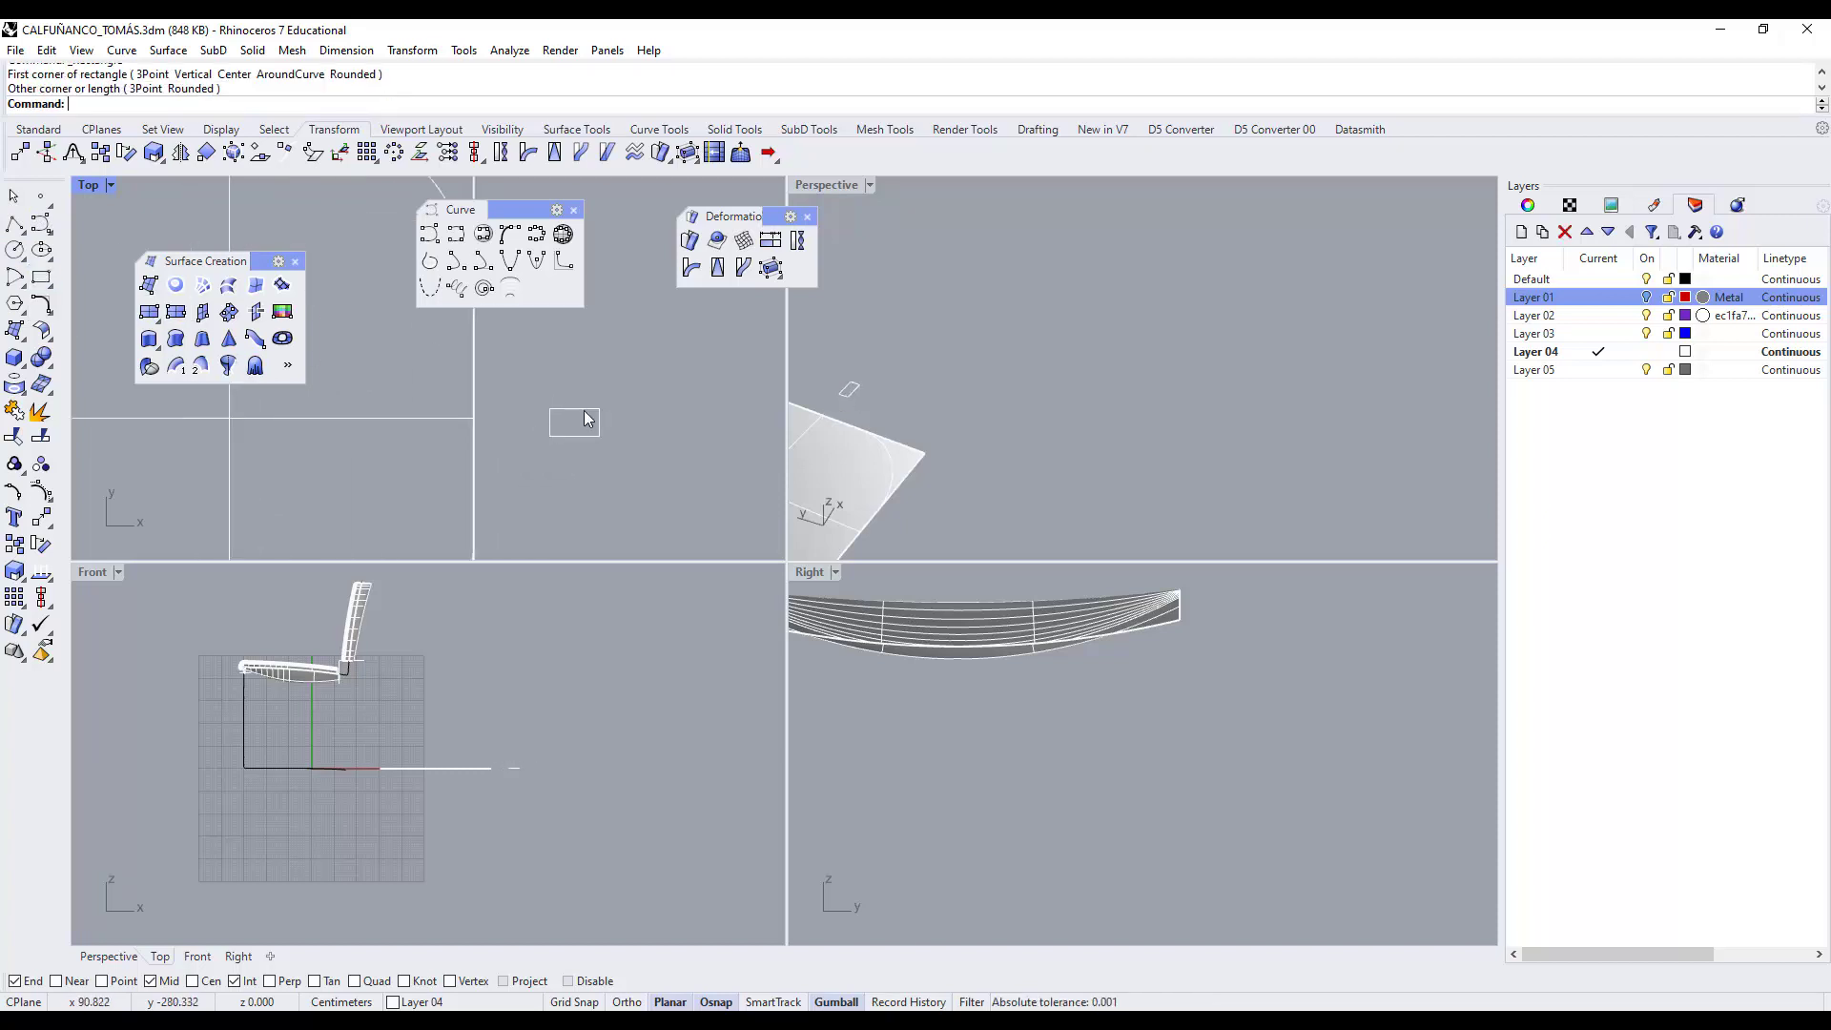
# Fillet the upper-left corner of the small rectangle with a radius of 1.5.
pyautogui.scroll(5, 585, 412)
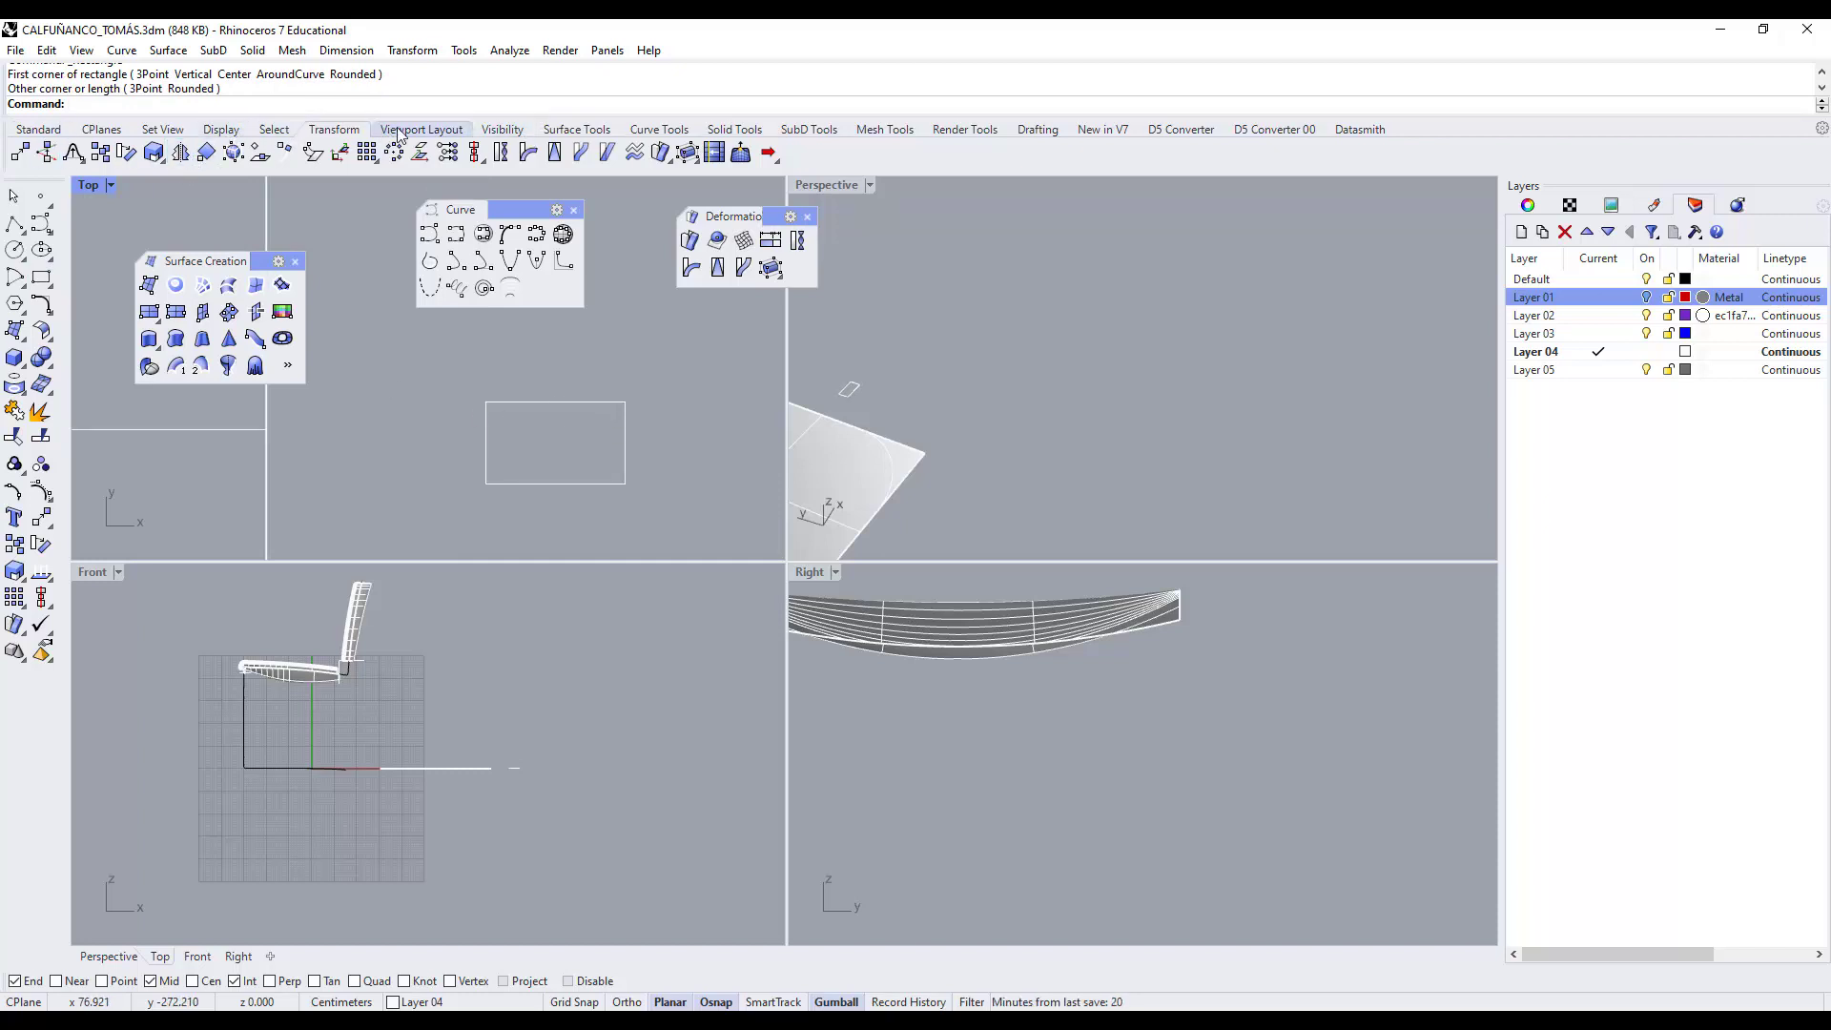
pyautogui.click(649, 130)
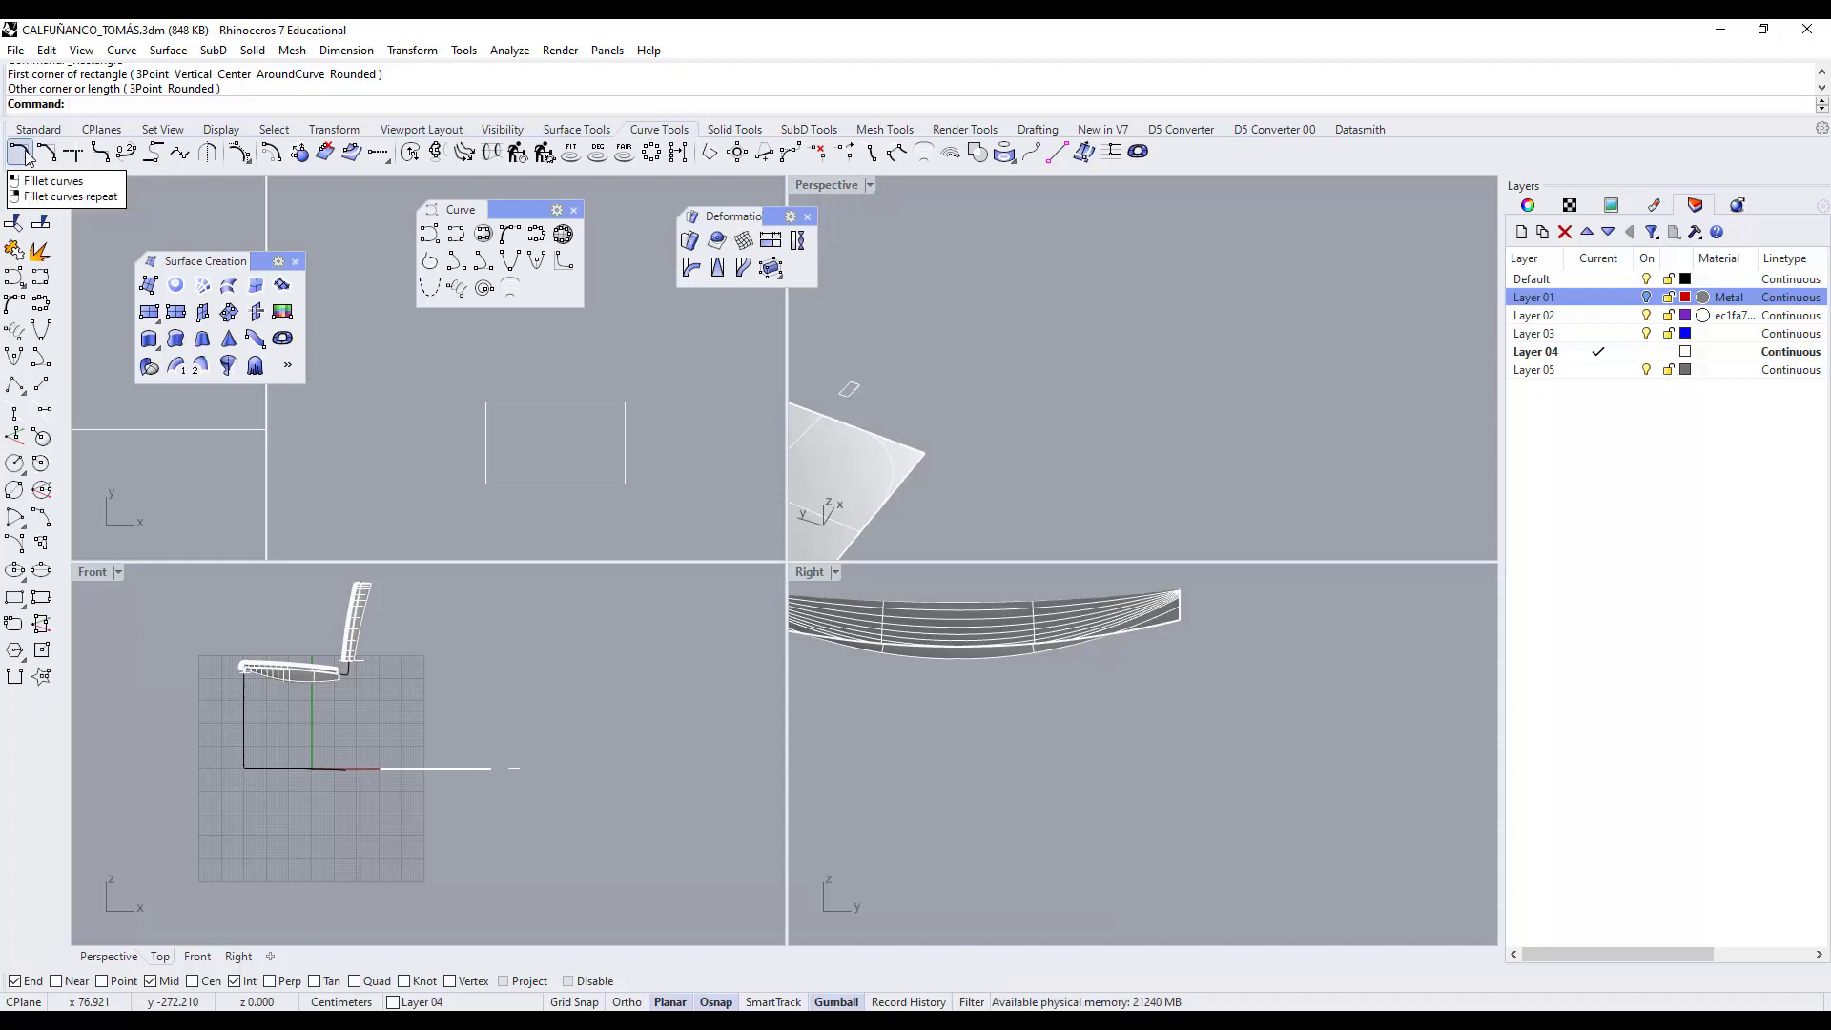
pyautogui.click(21, 152)
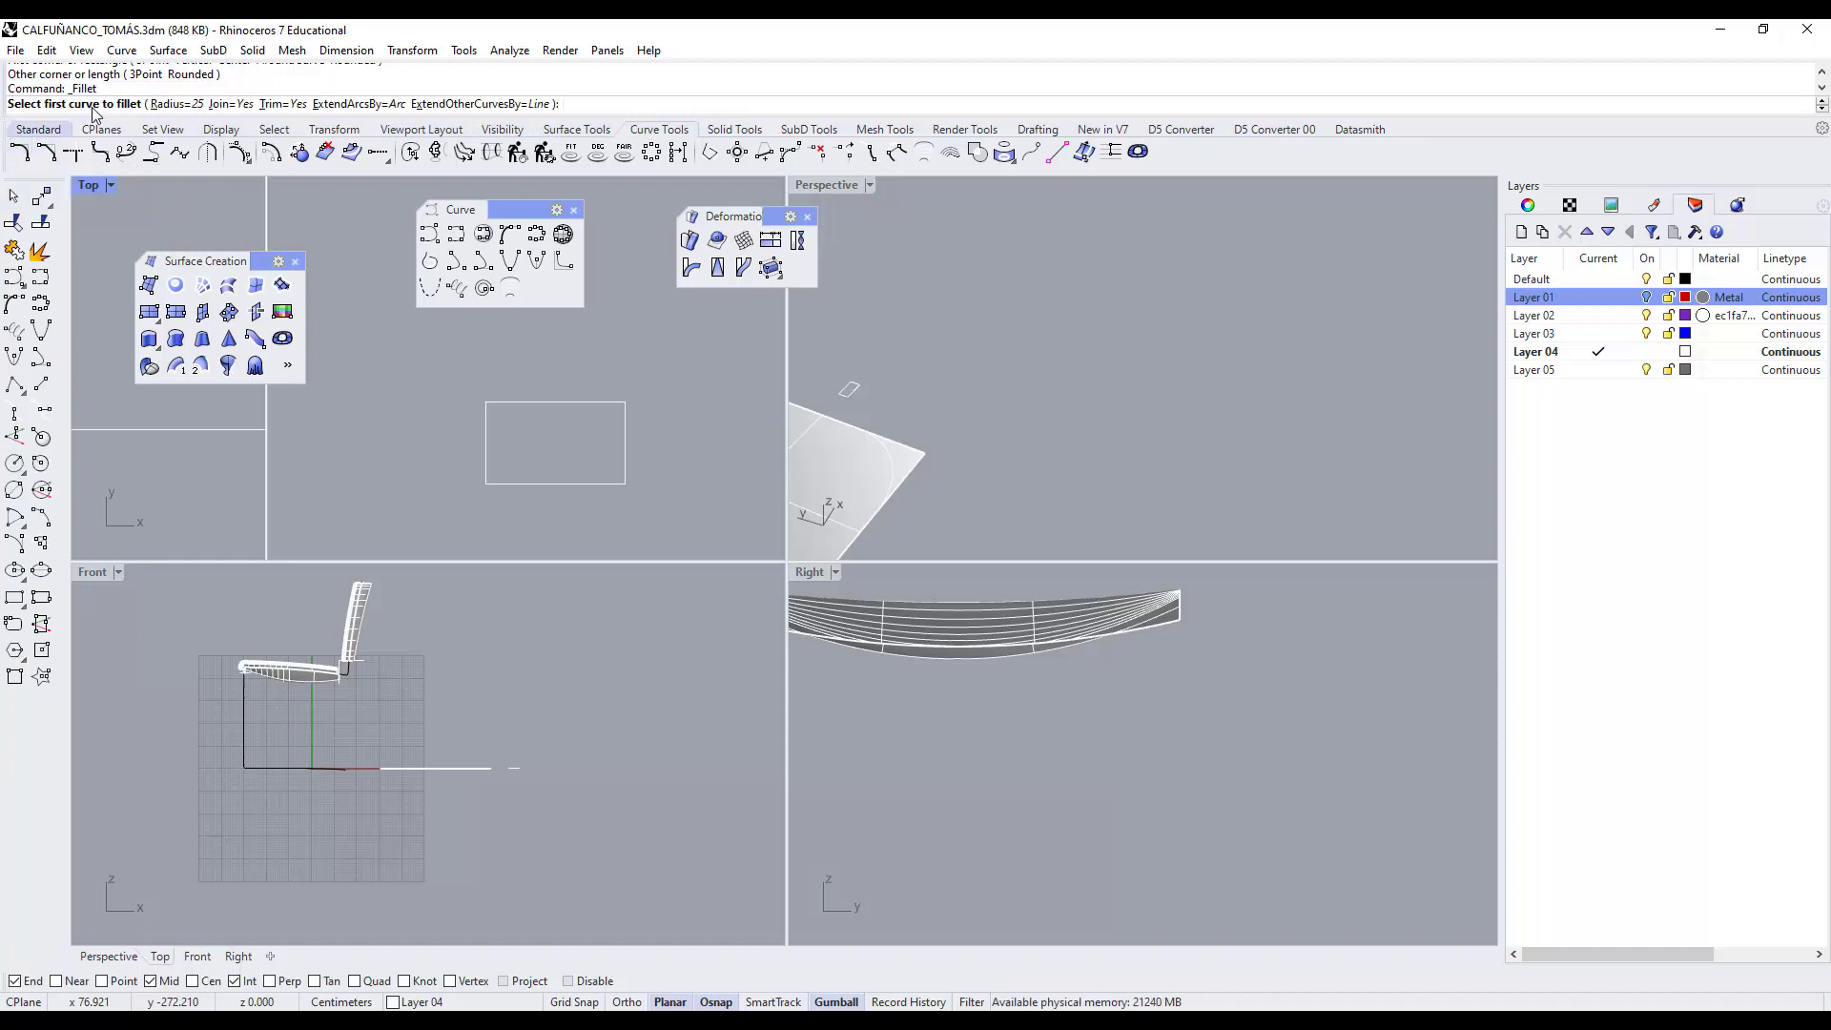
pyautogui.click(181, 105)
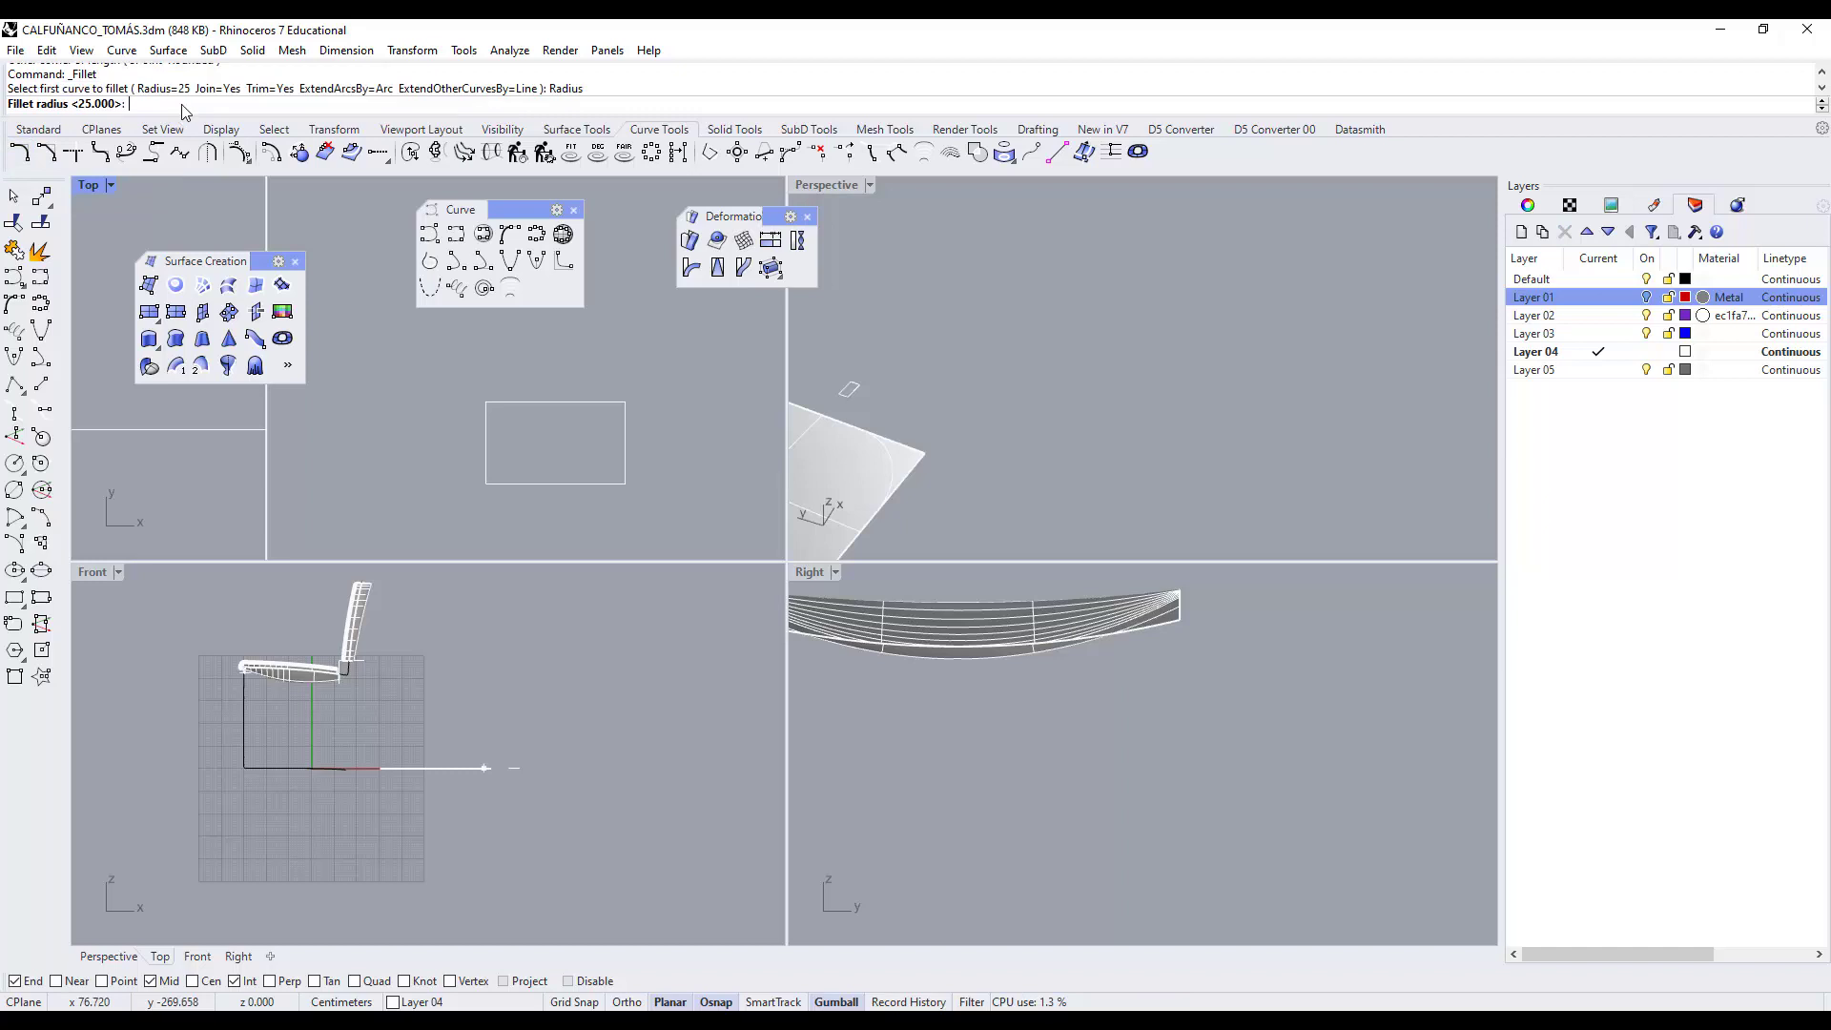
pyautogui.write('1.5')
pyautogui.press('Return')
pyautogui.click(494, 402)
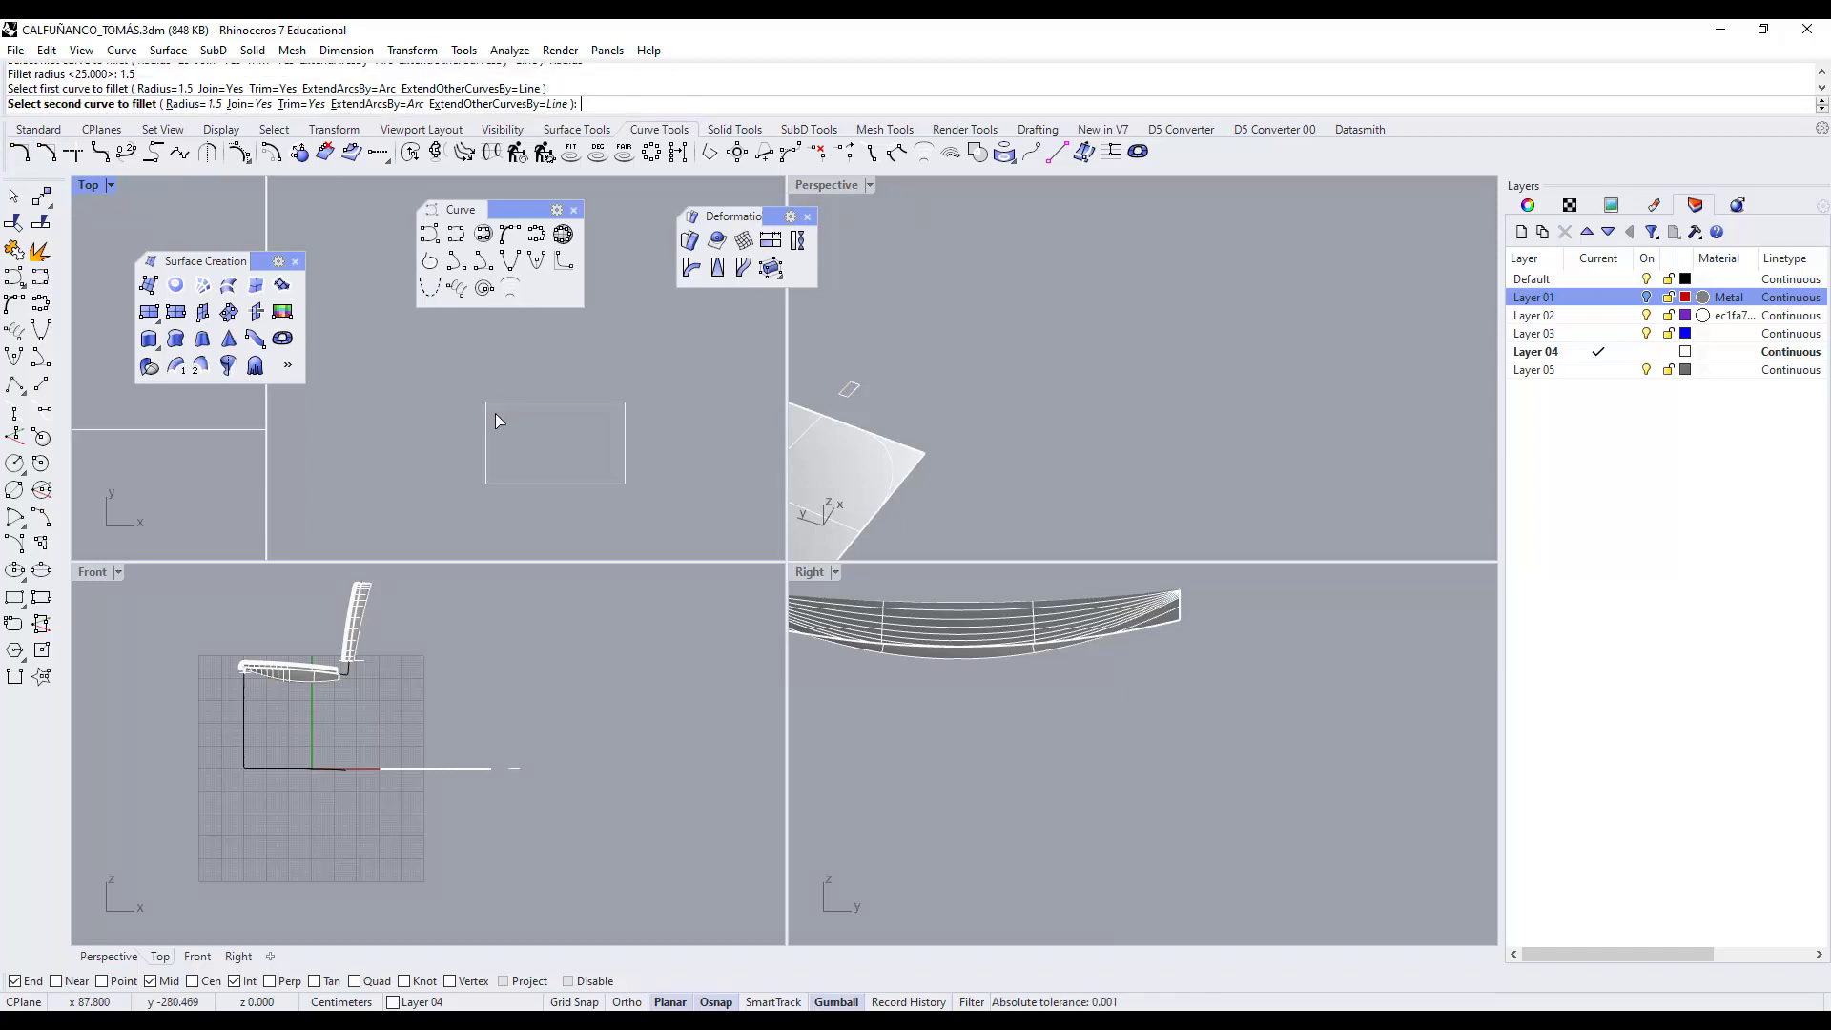
pyautogui.click(485, 436)
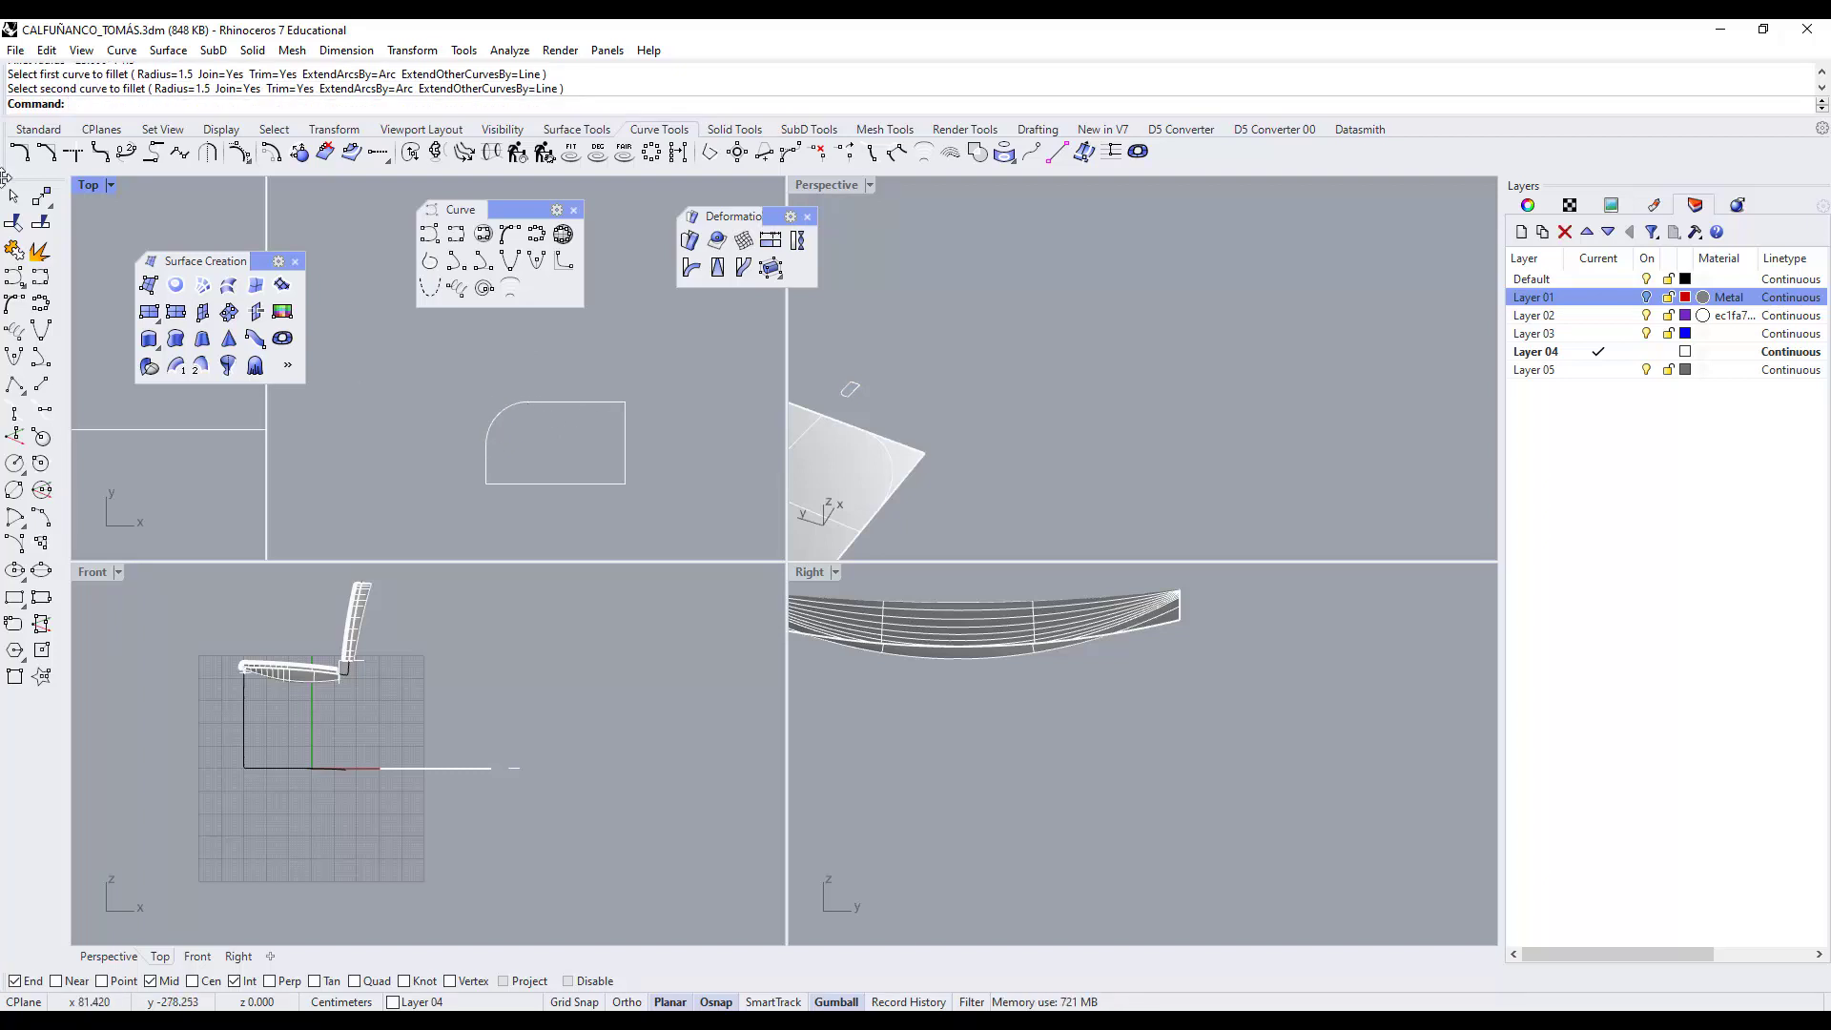
# Chamfer the upper-right corner of the small profile with both distances set to 1.
pyautogui.click(45, 152)
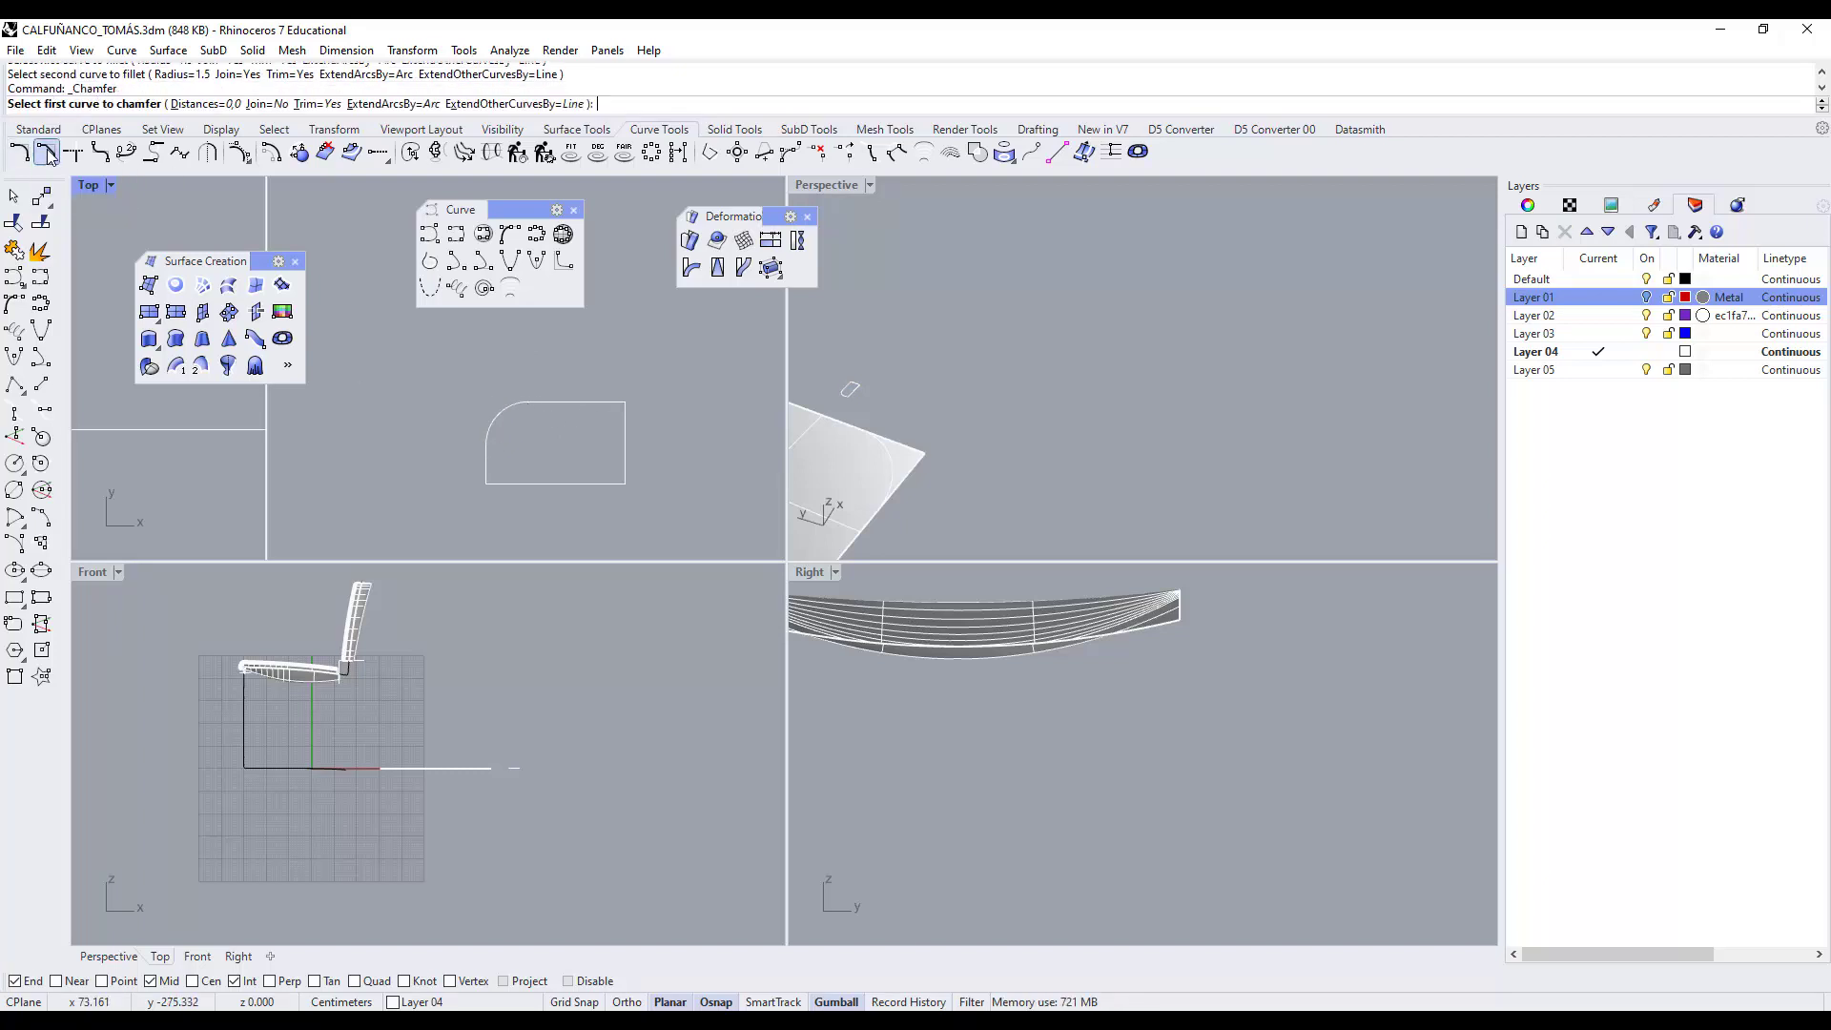
pyautogui.click(196, 104)
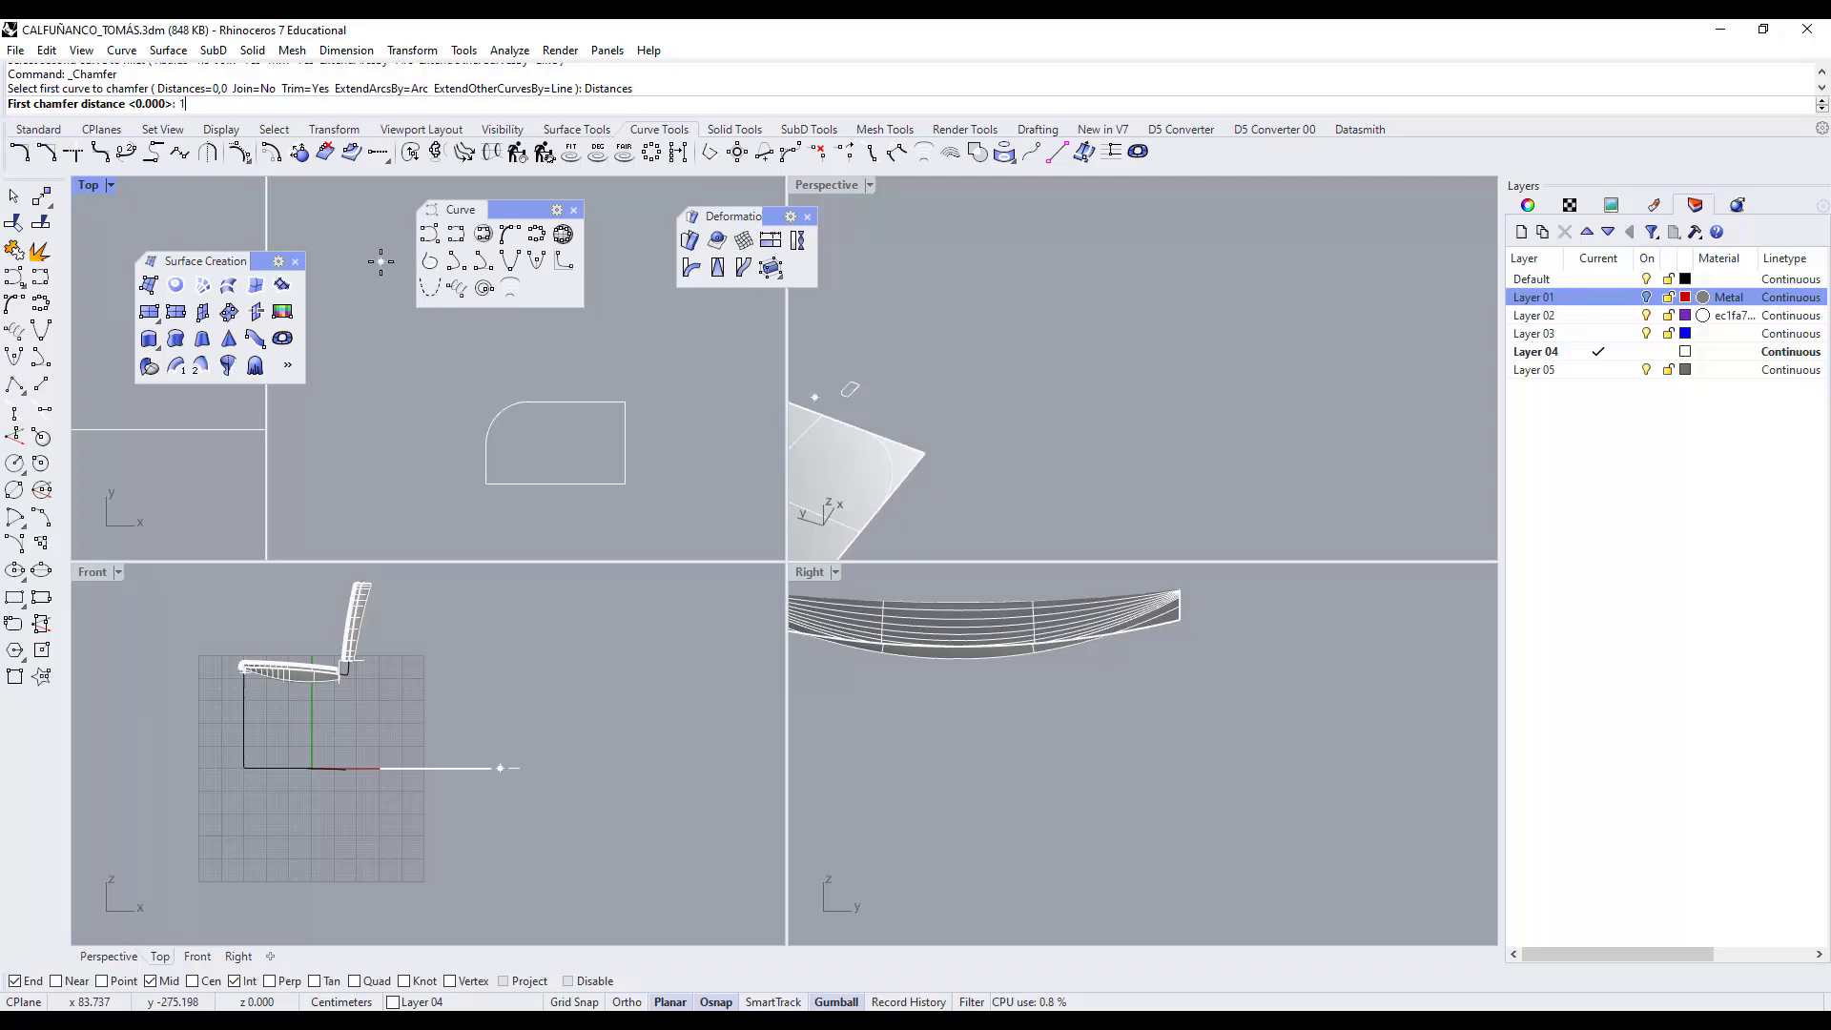
pyautogui.press('Return')
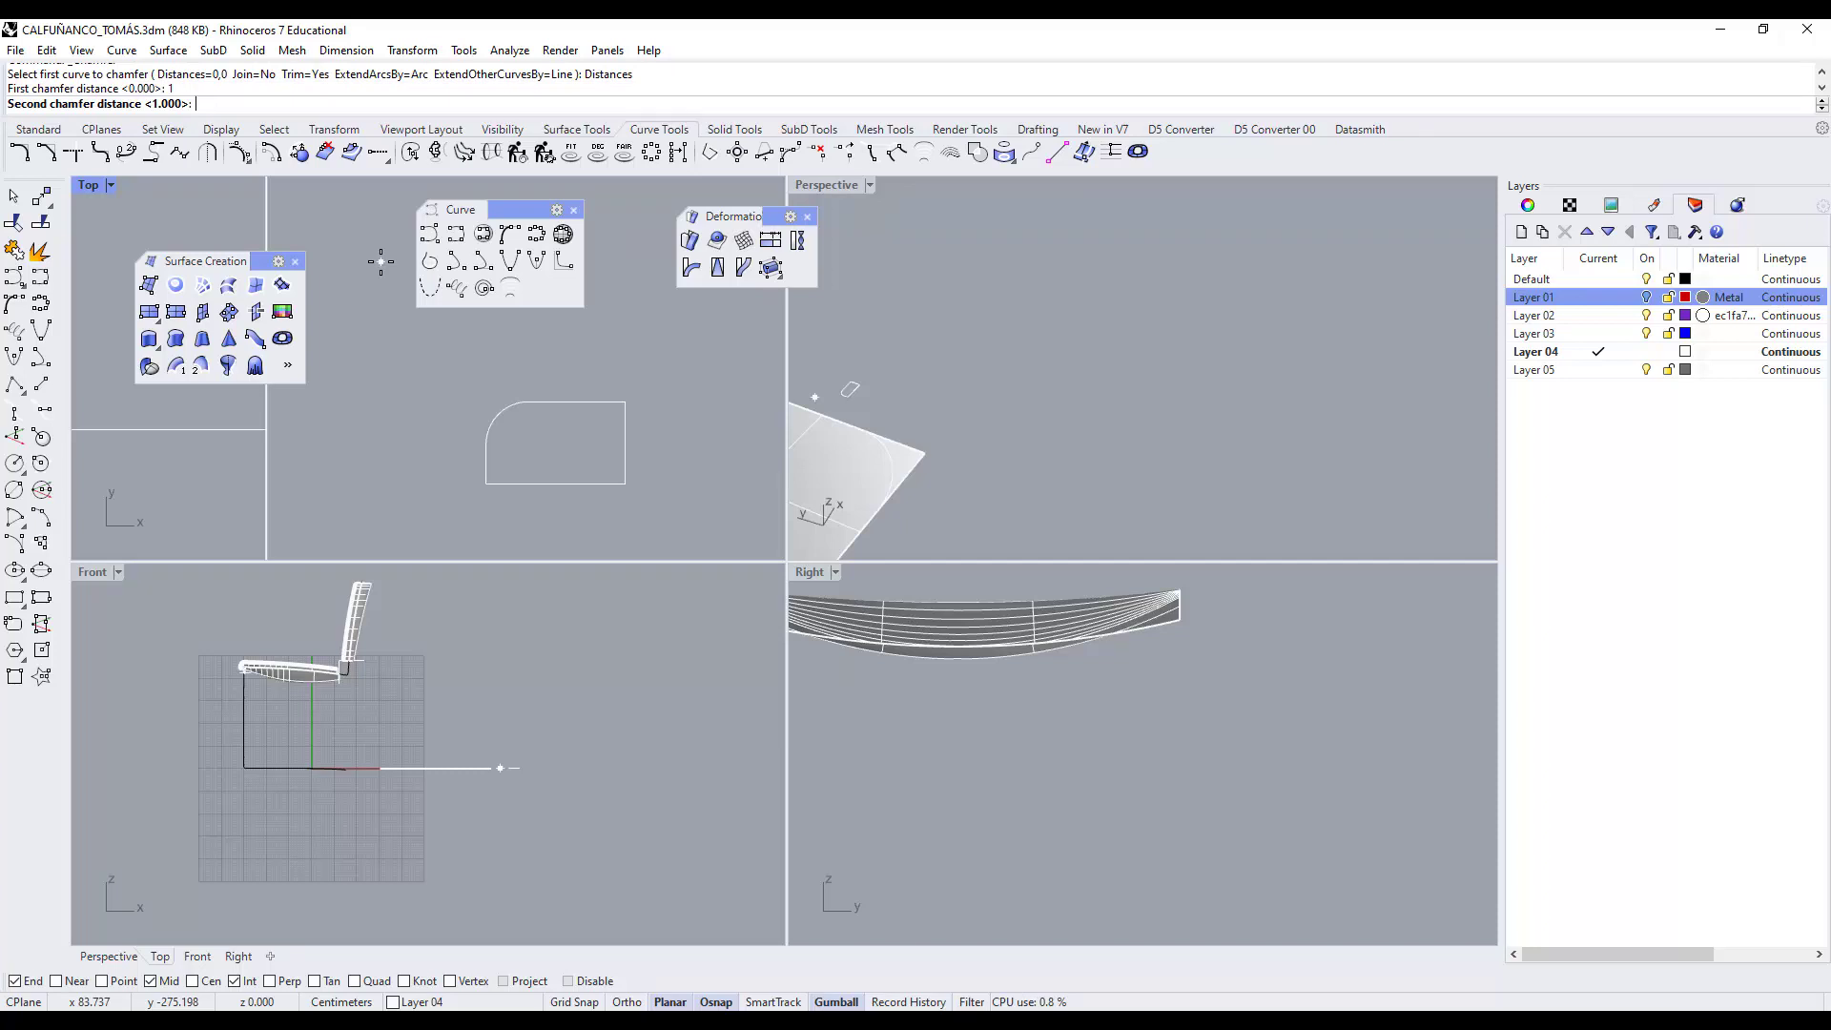
pyautogui.press('Return')
pyautogui.click(624, 419)
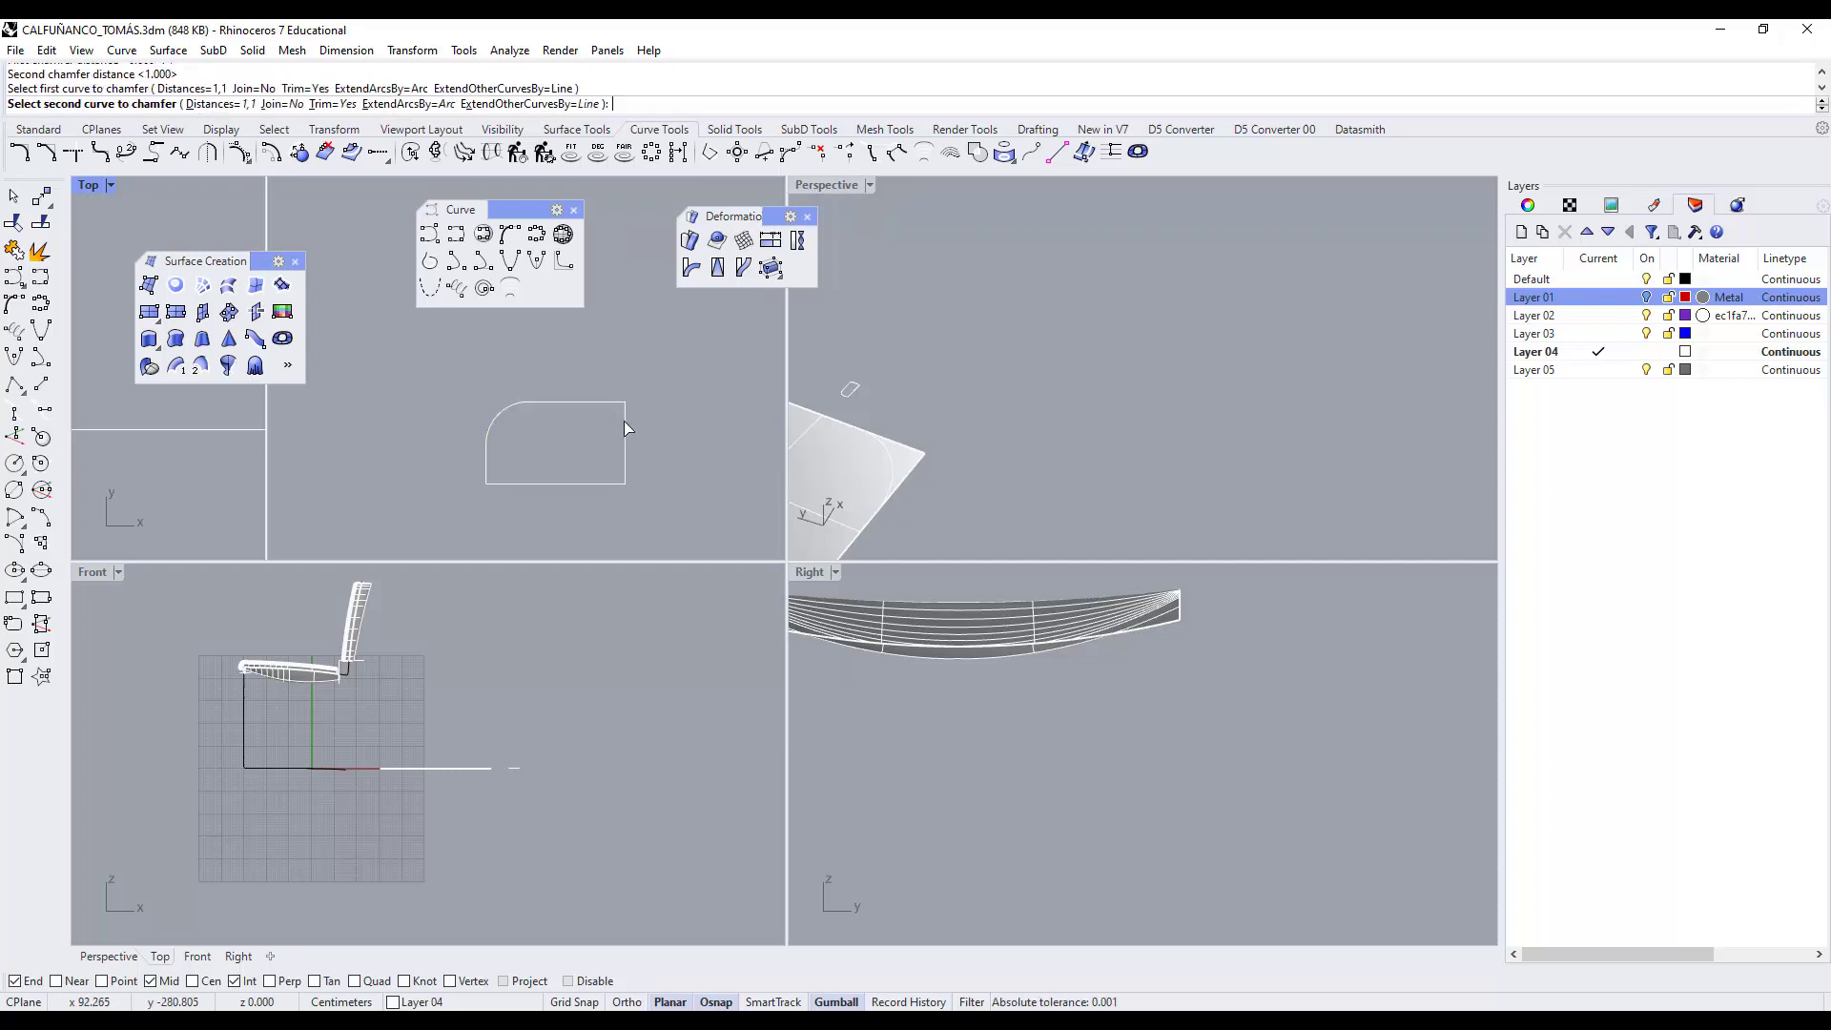
pyautogui.click(625, 421)
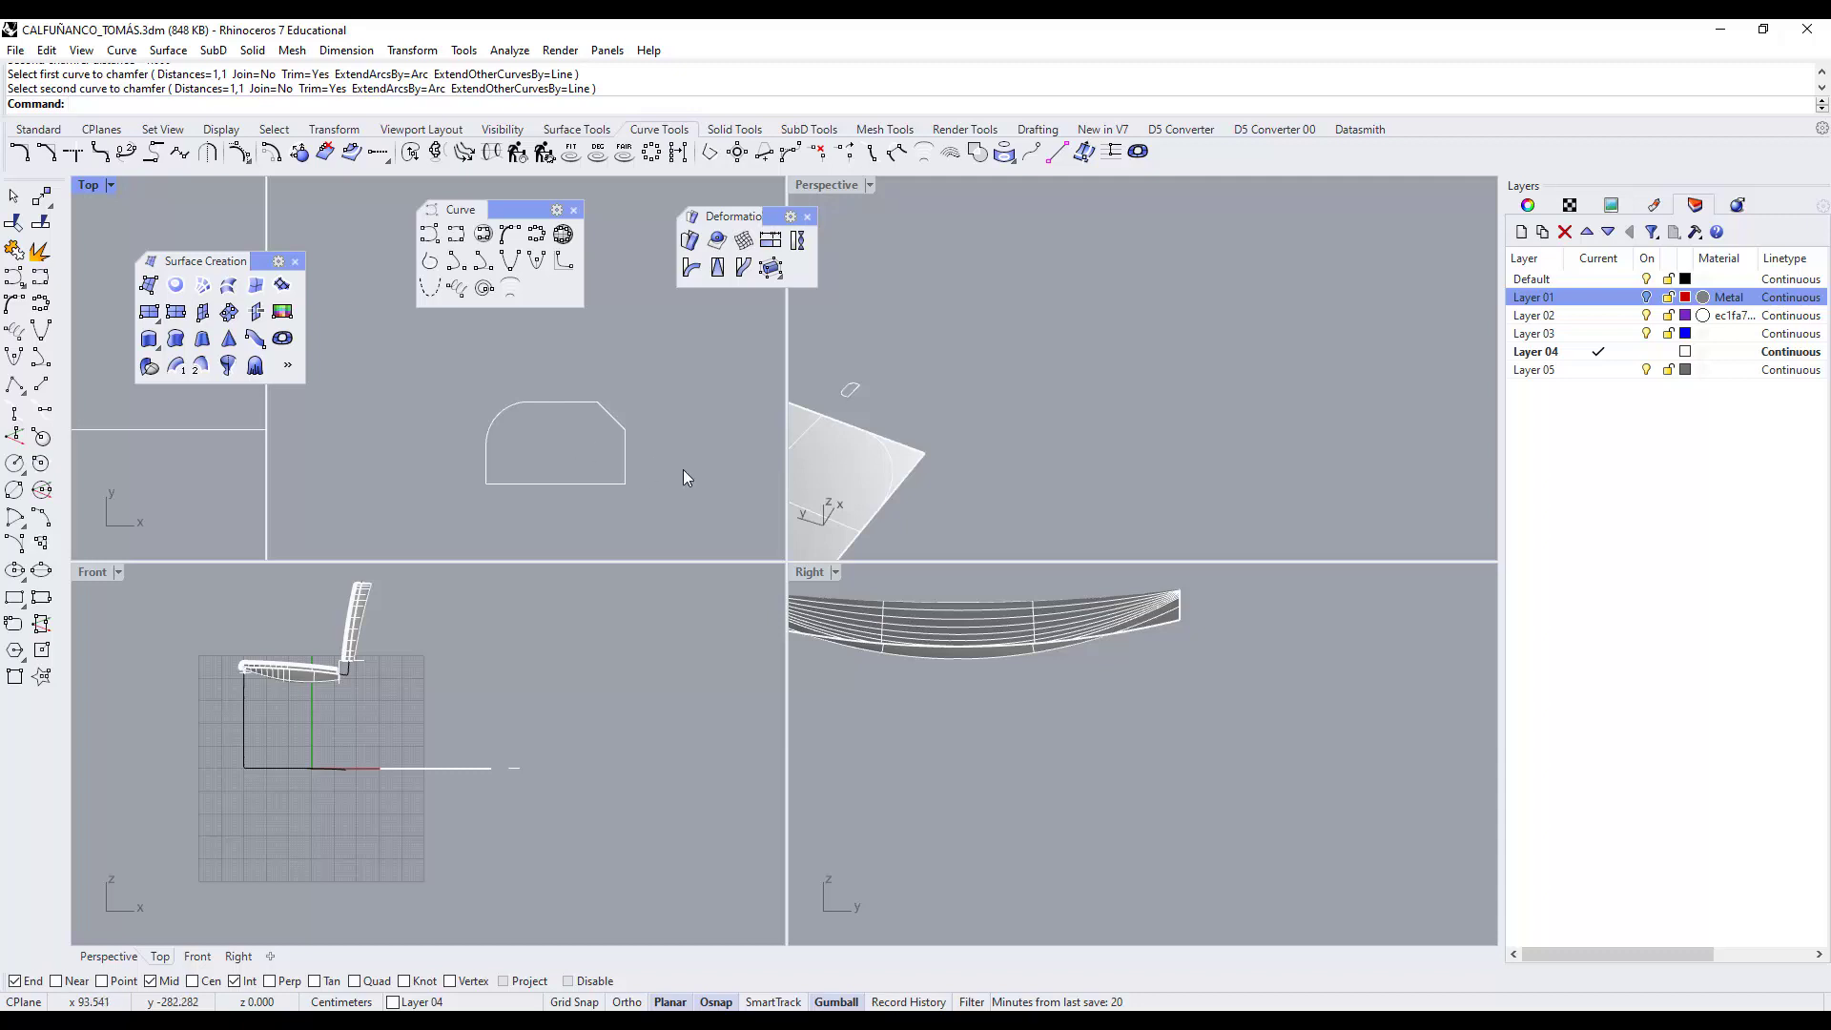
# Set the Perspective viewport to Wireframe display and maximize it, framing the plane and the small profile.
pyautogui.keyDown('shift'); pyautogui.moveTo(879, 419); pyautogui.dragTo(1031, 406, button='right'); pyautogui.keyUp('shift')
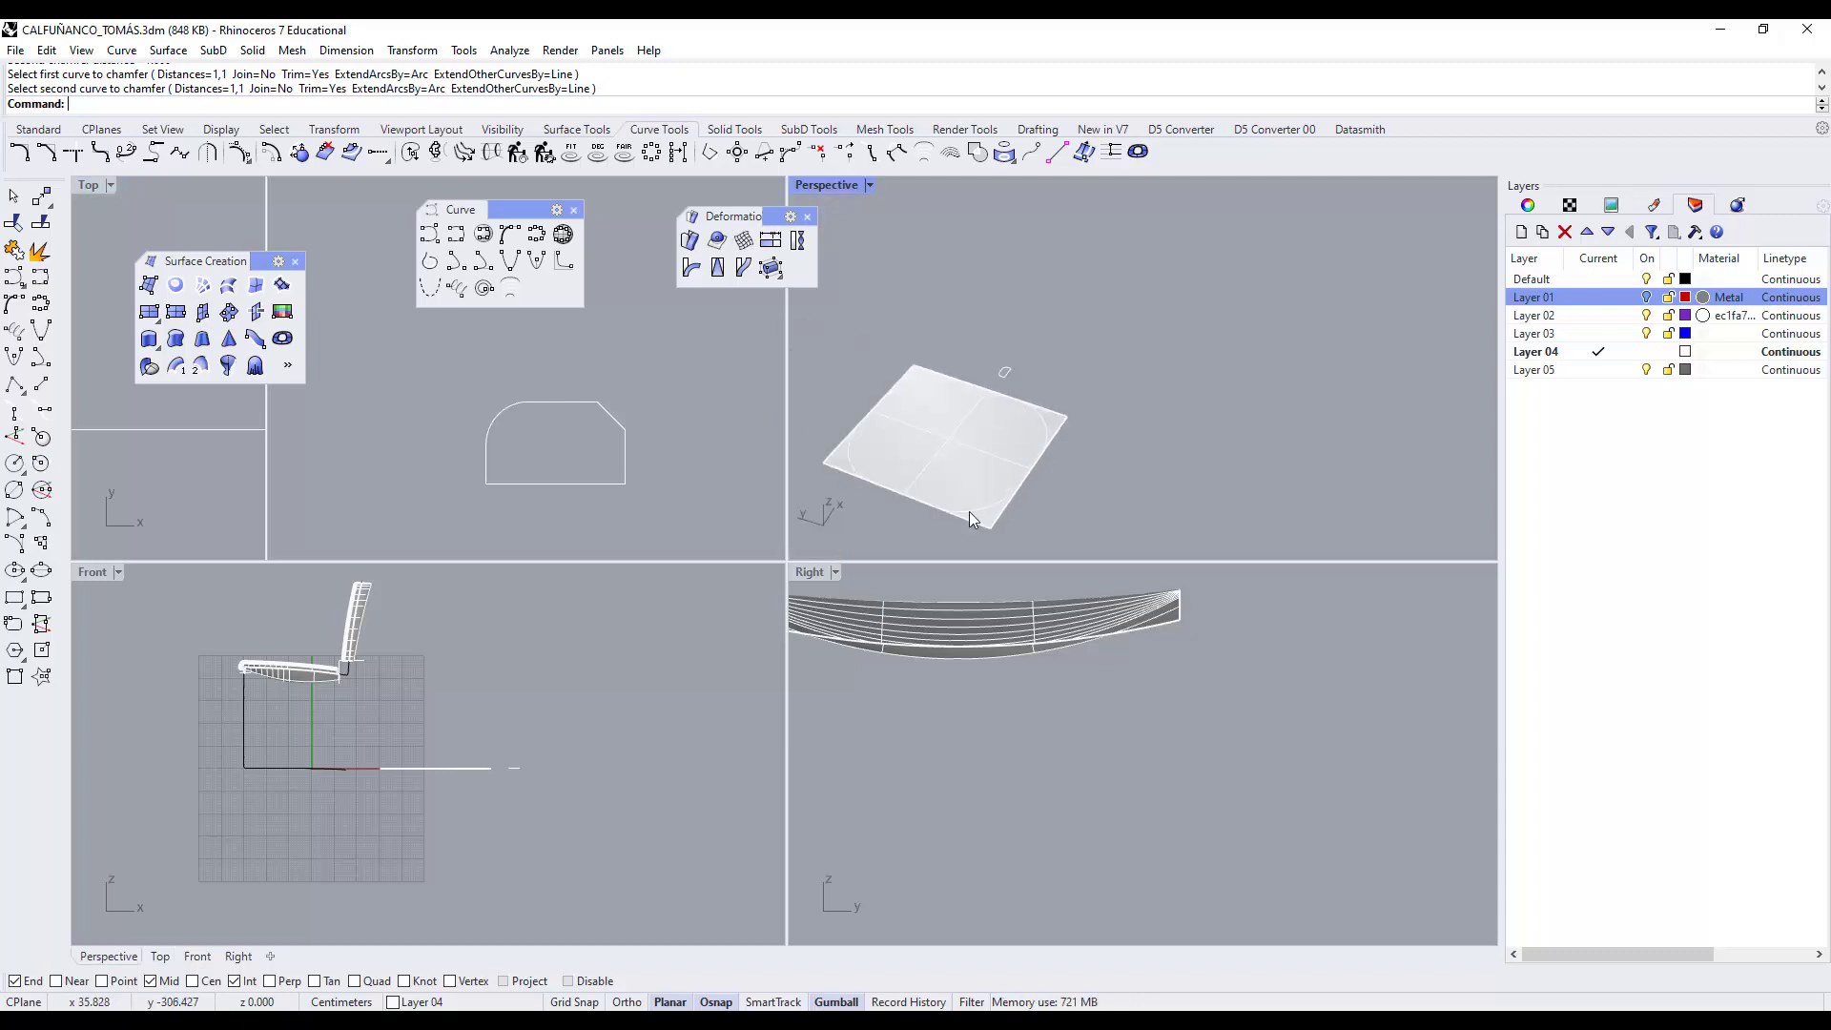
pyautogui.click(870, 187)
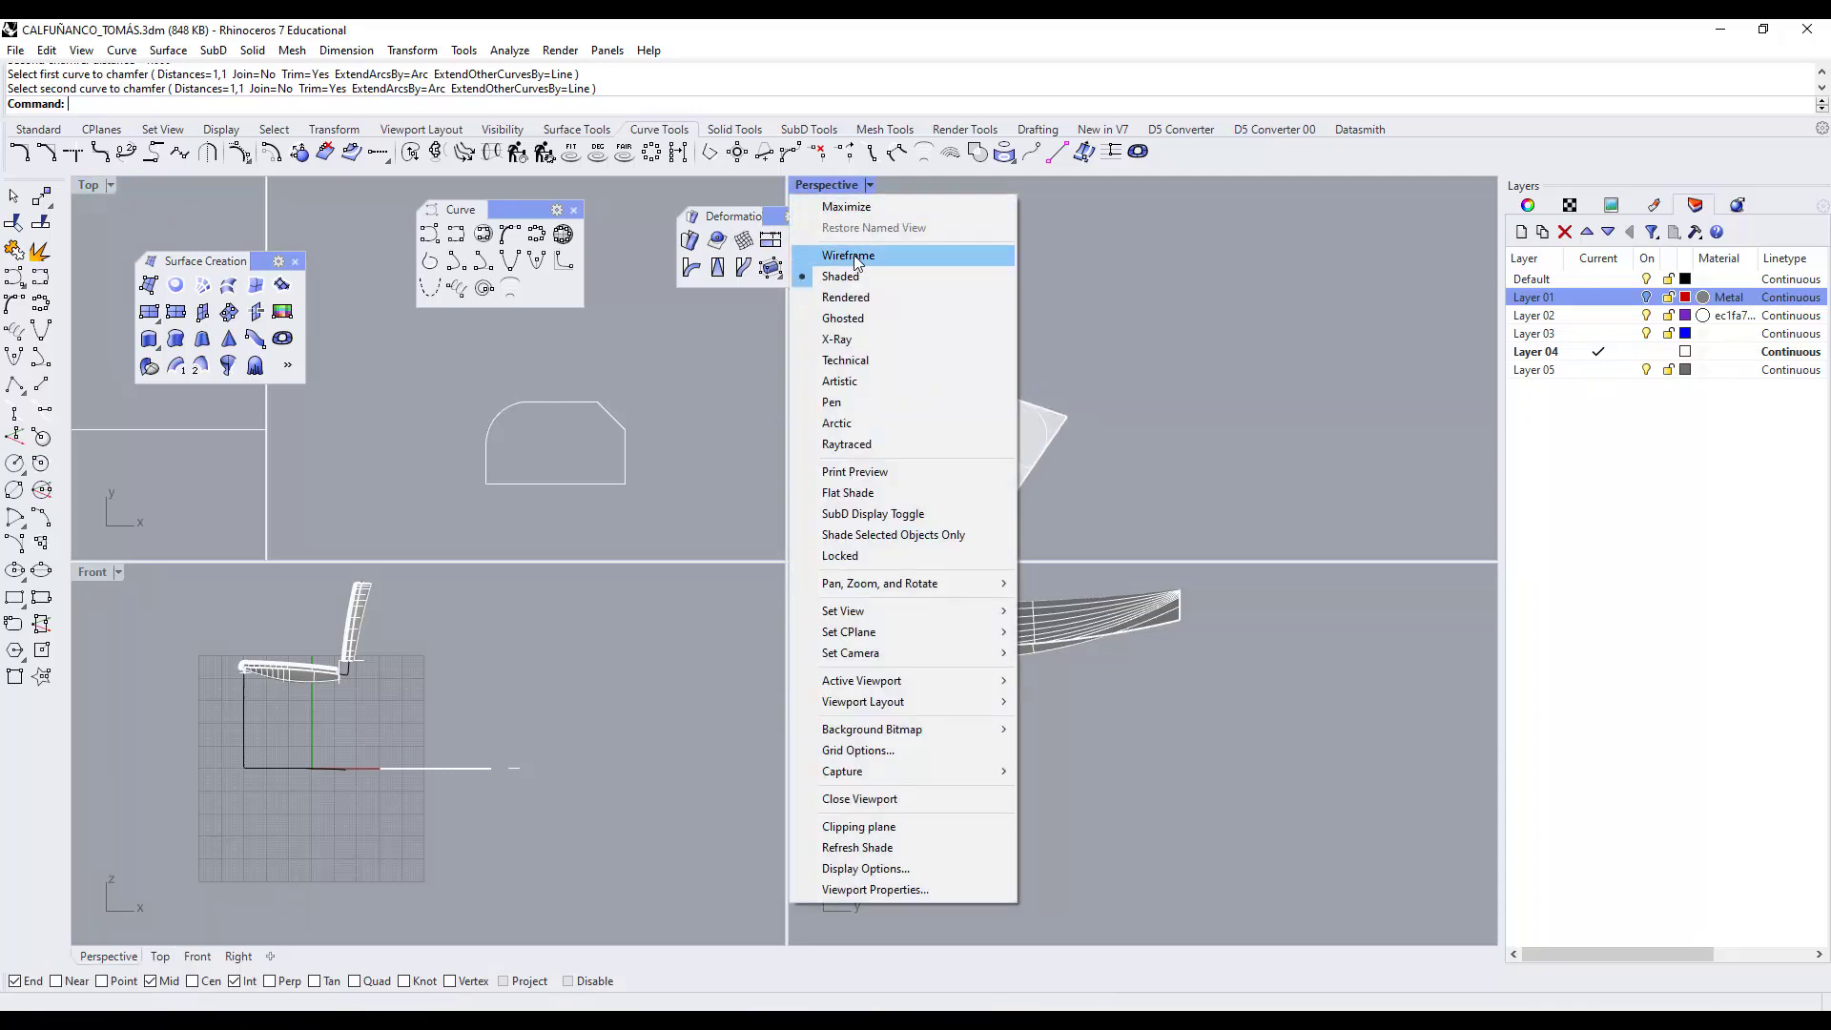
pyautogui.click(839, 255)
pyautogui.doubleClick(844, 187)
pyautogui.scroll(-3, 648, 529)
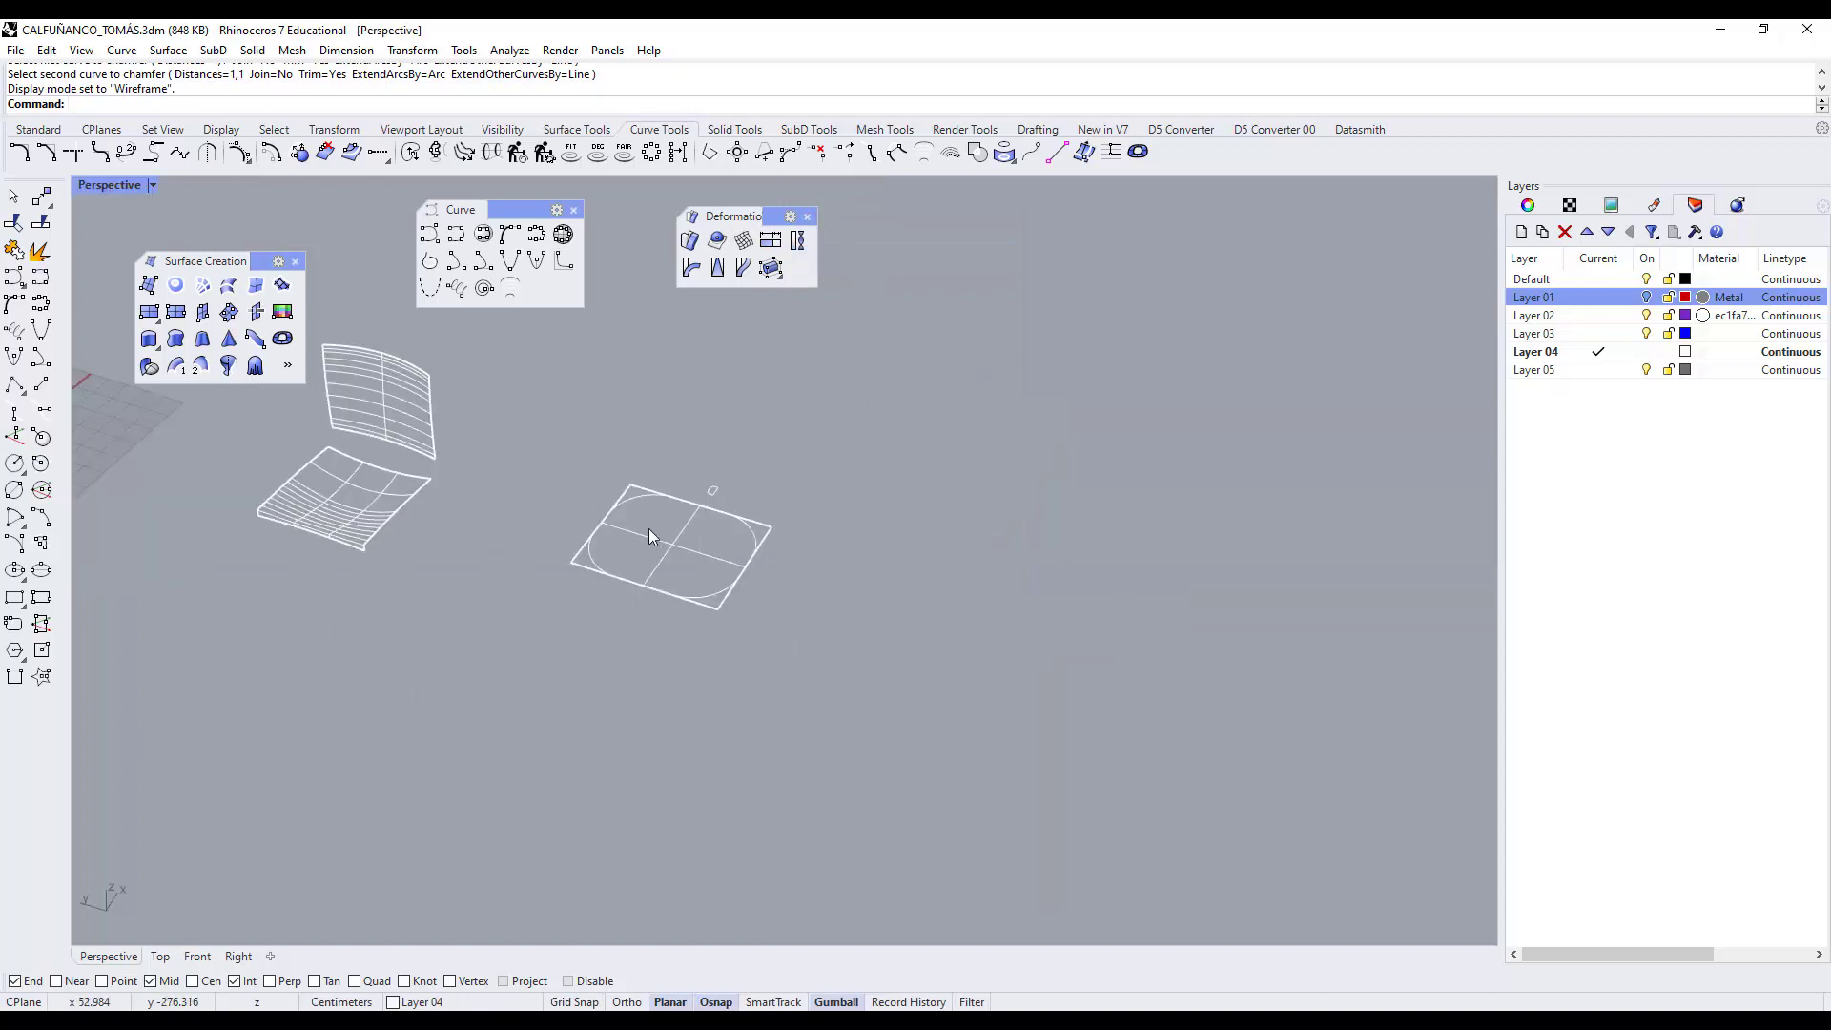
pyautogui.scroll(6, 684, 526)
pyautogui.scroll(3, 713, 461)
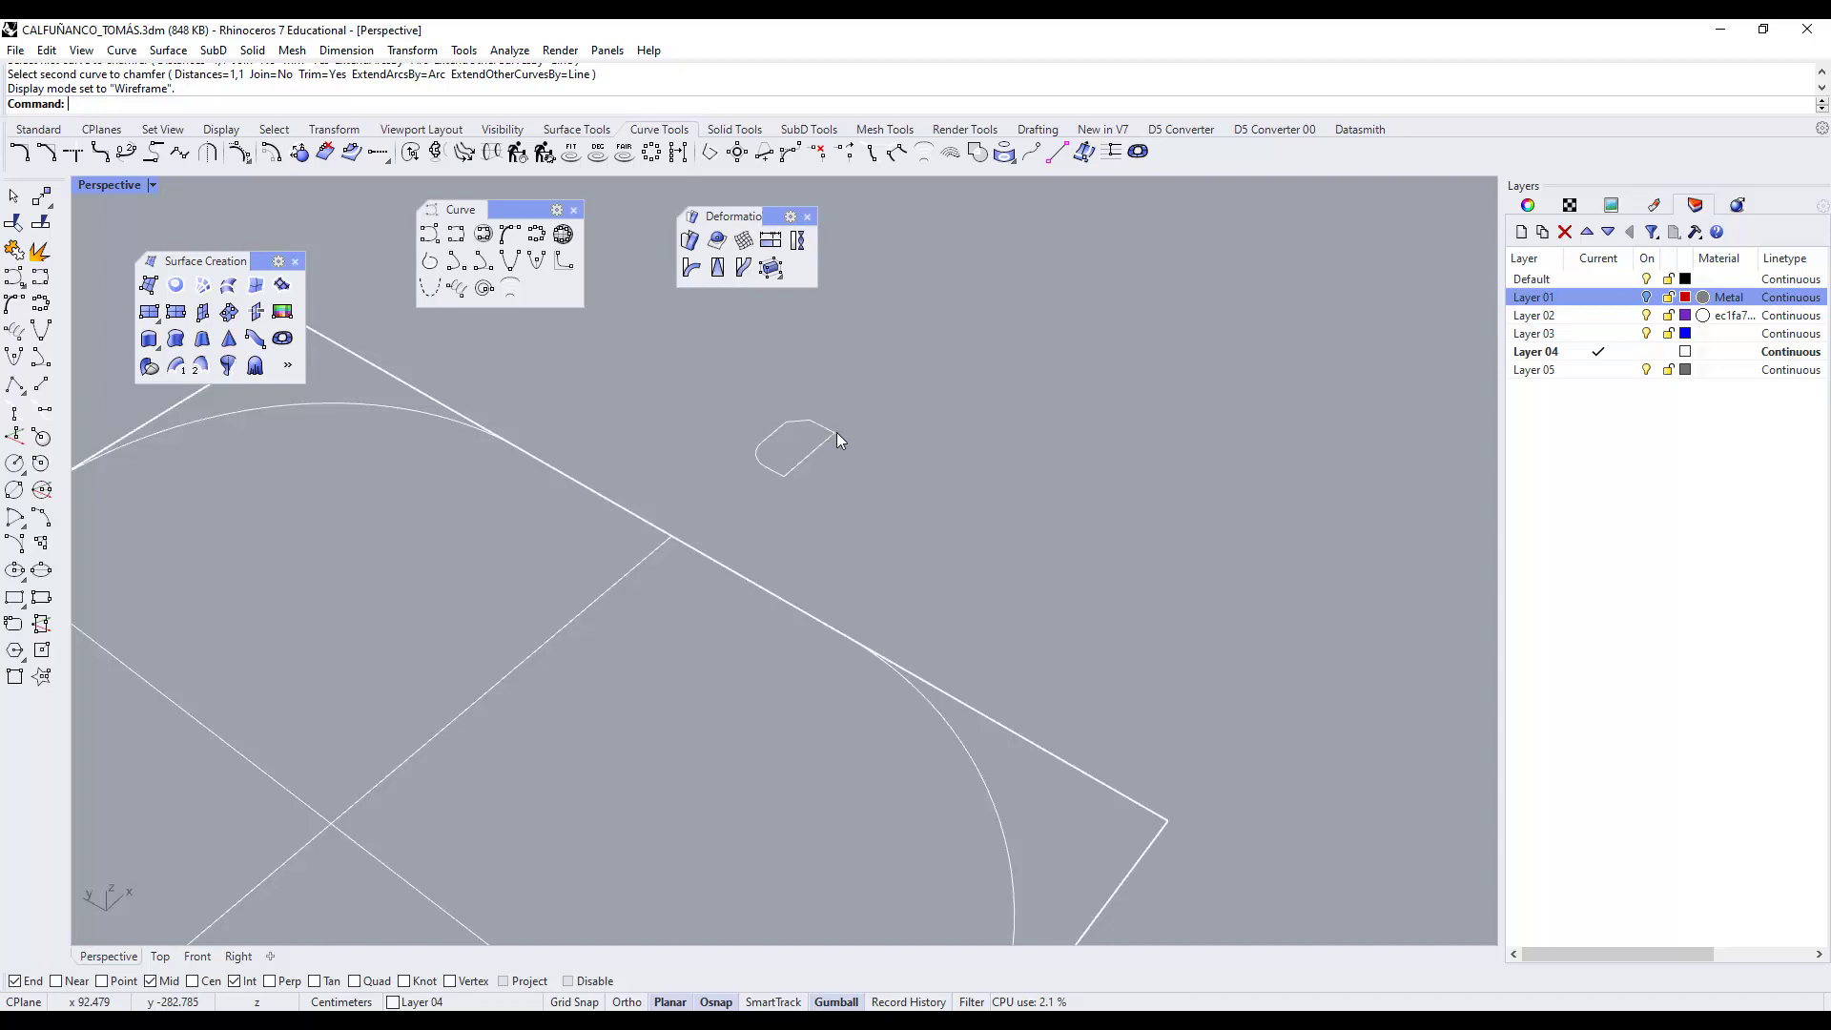
pyautogui.scroll(-3, 837, 432)
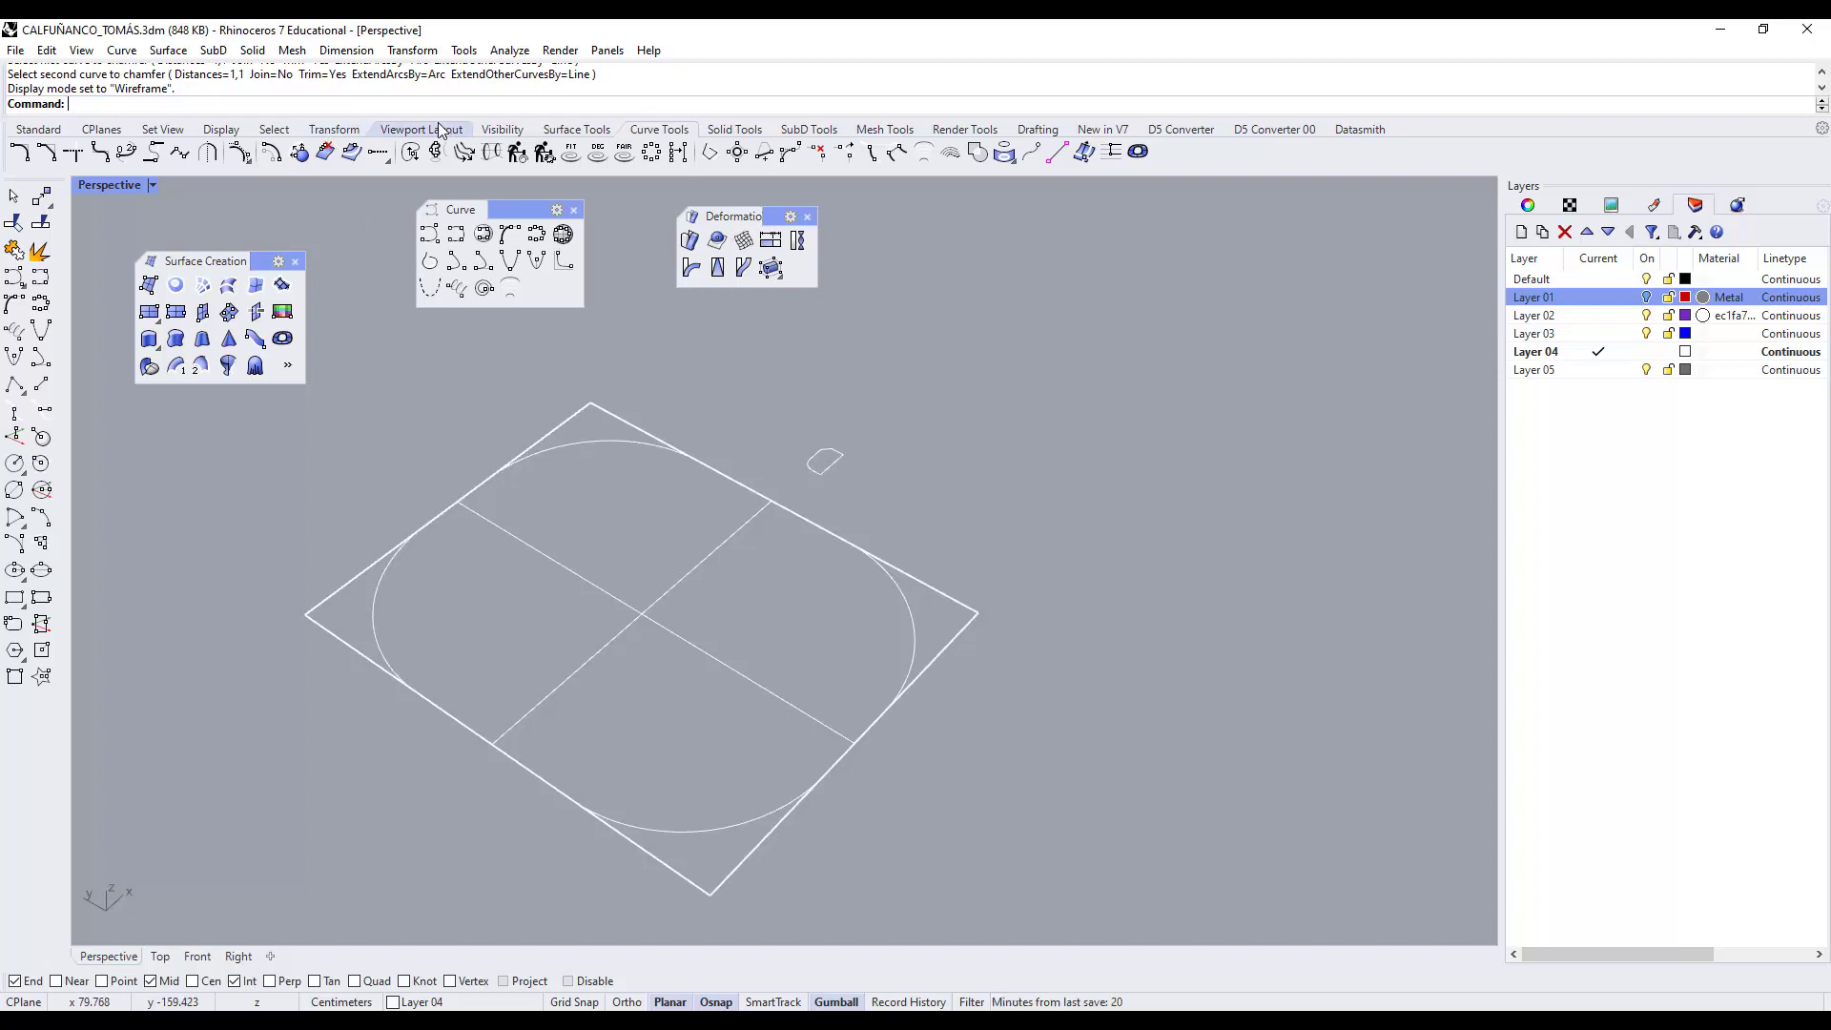
# Orient the small section profile by its corner perpendicular to the rounded outline, without copying, at the midpoint of the nearest long side.
pyautogui.click(333, 129)
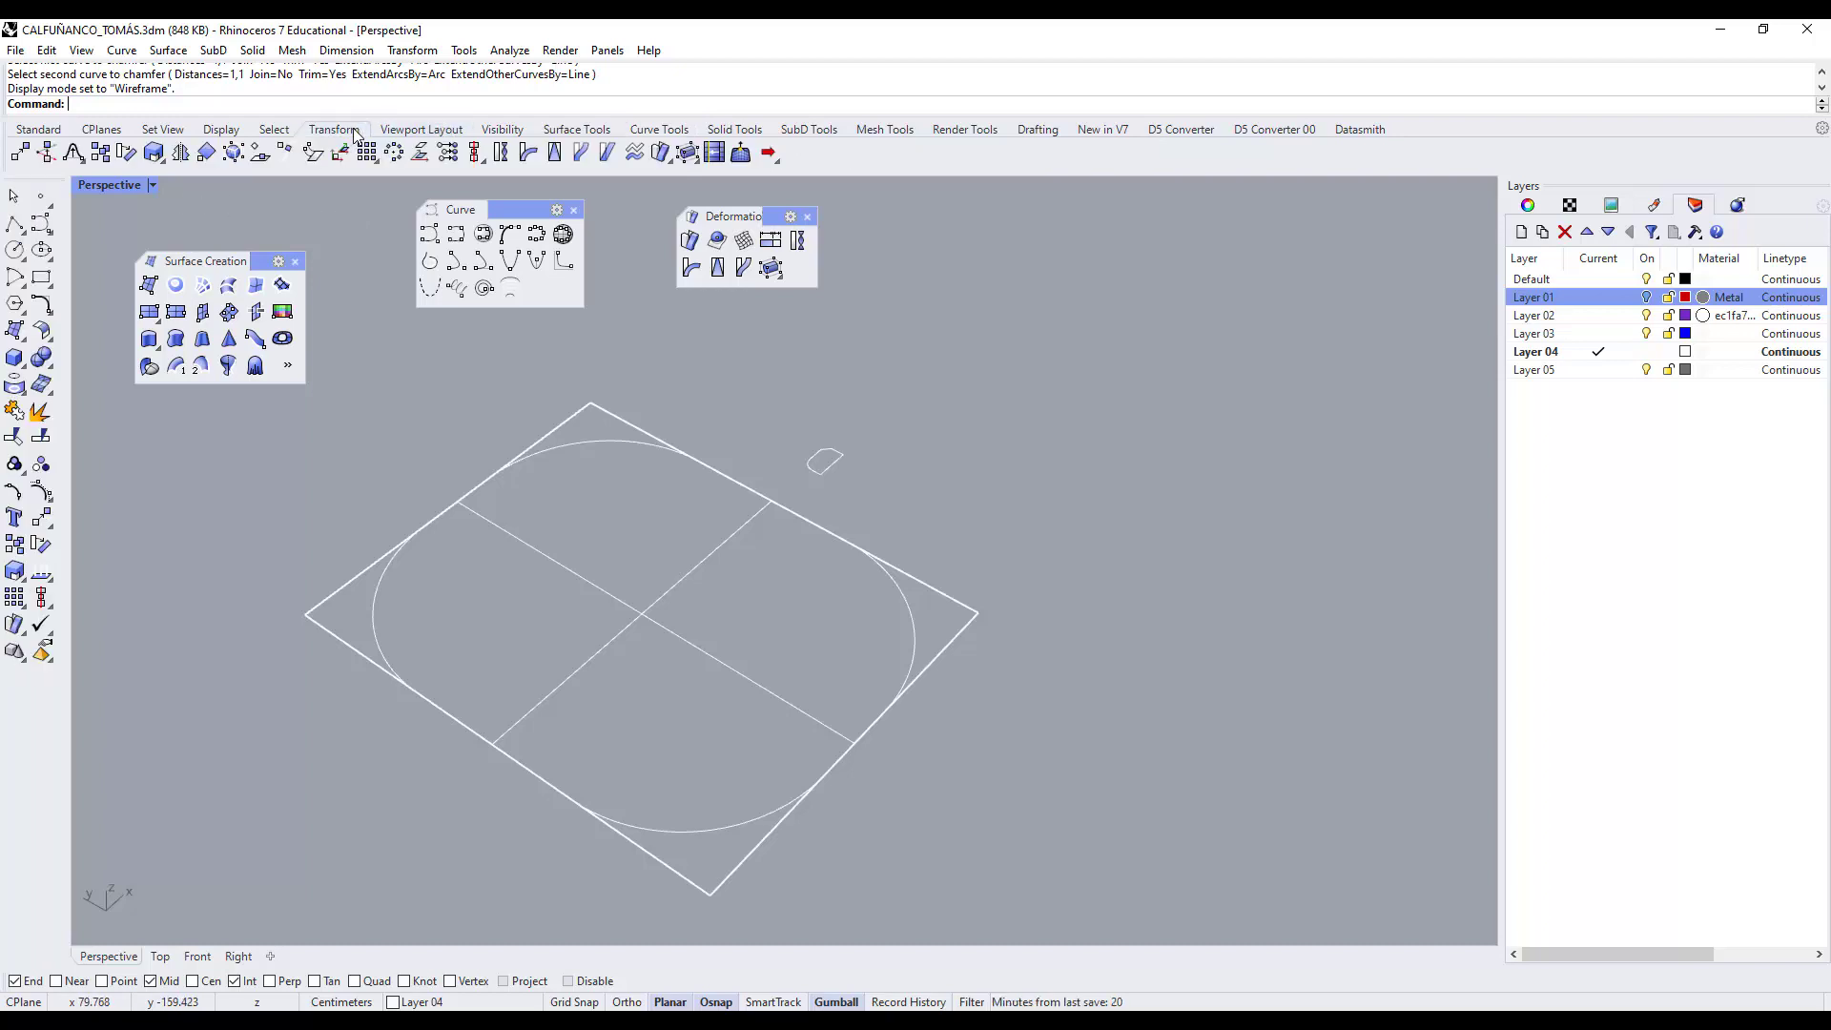
pyautogui.click(284, 156)
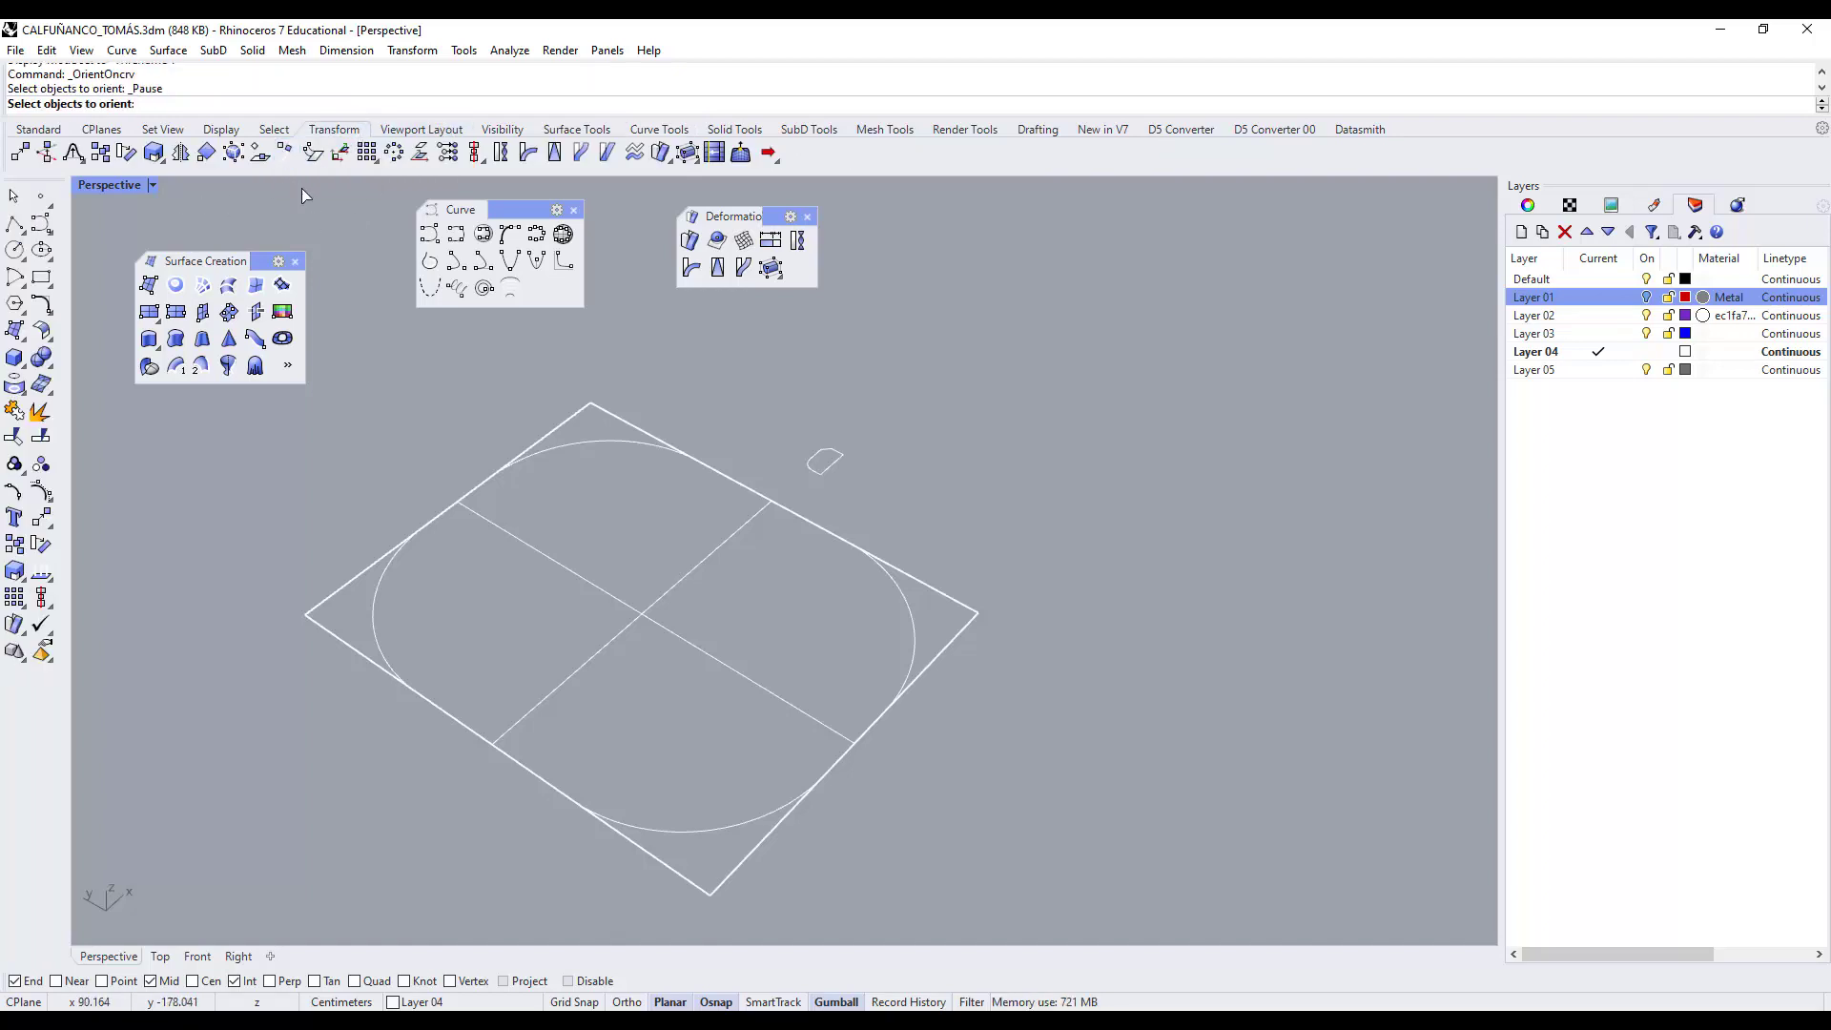
pyautogui.click(840, 465)
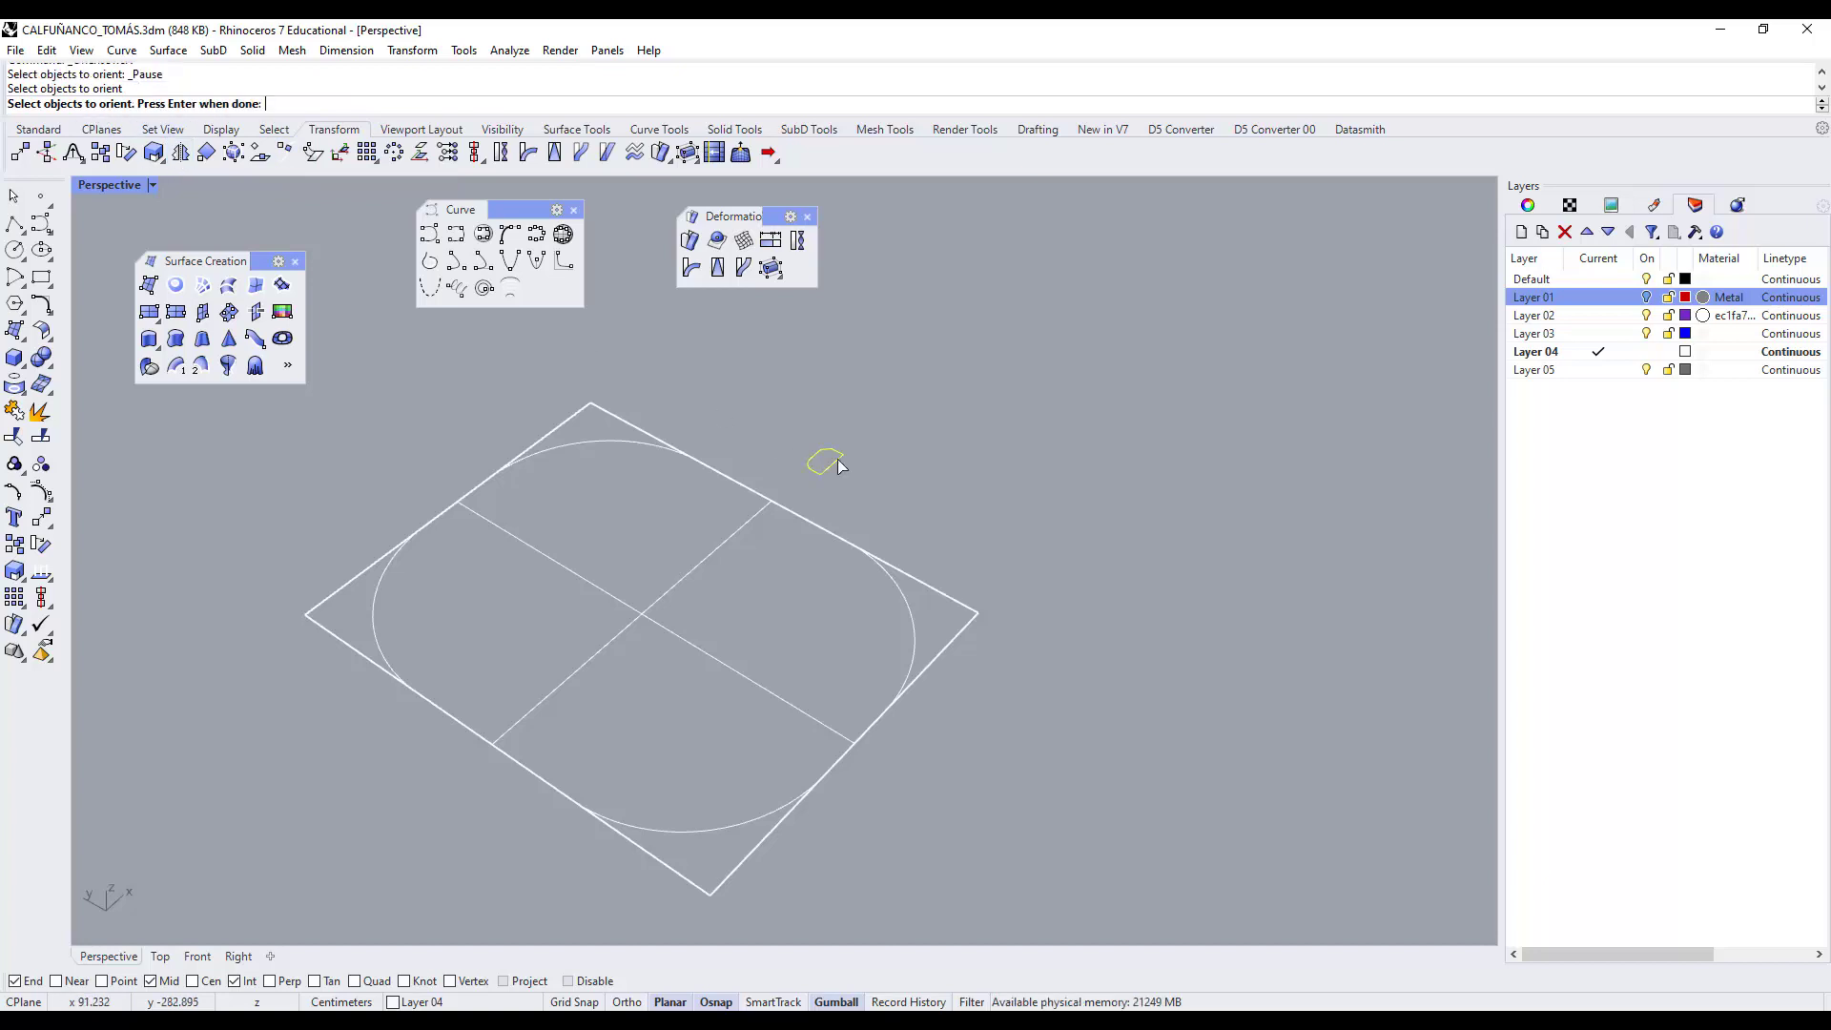
pyautogui.press('Return')
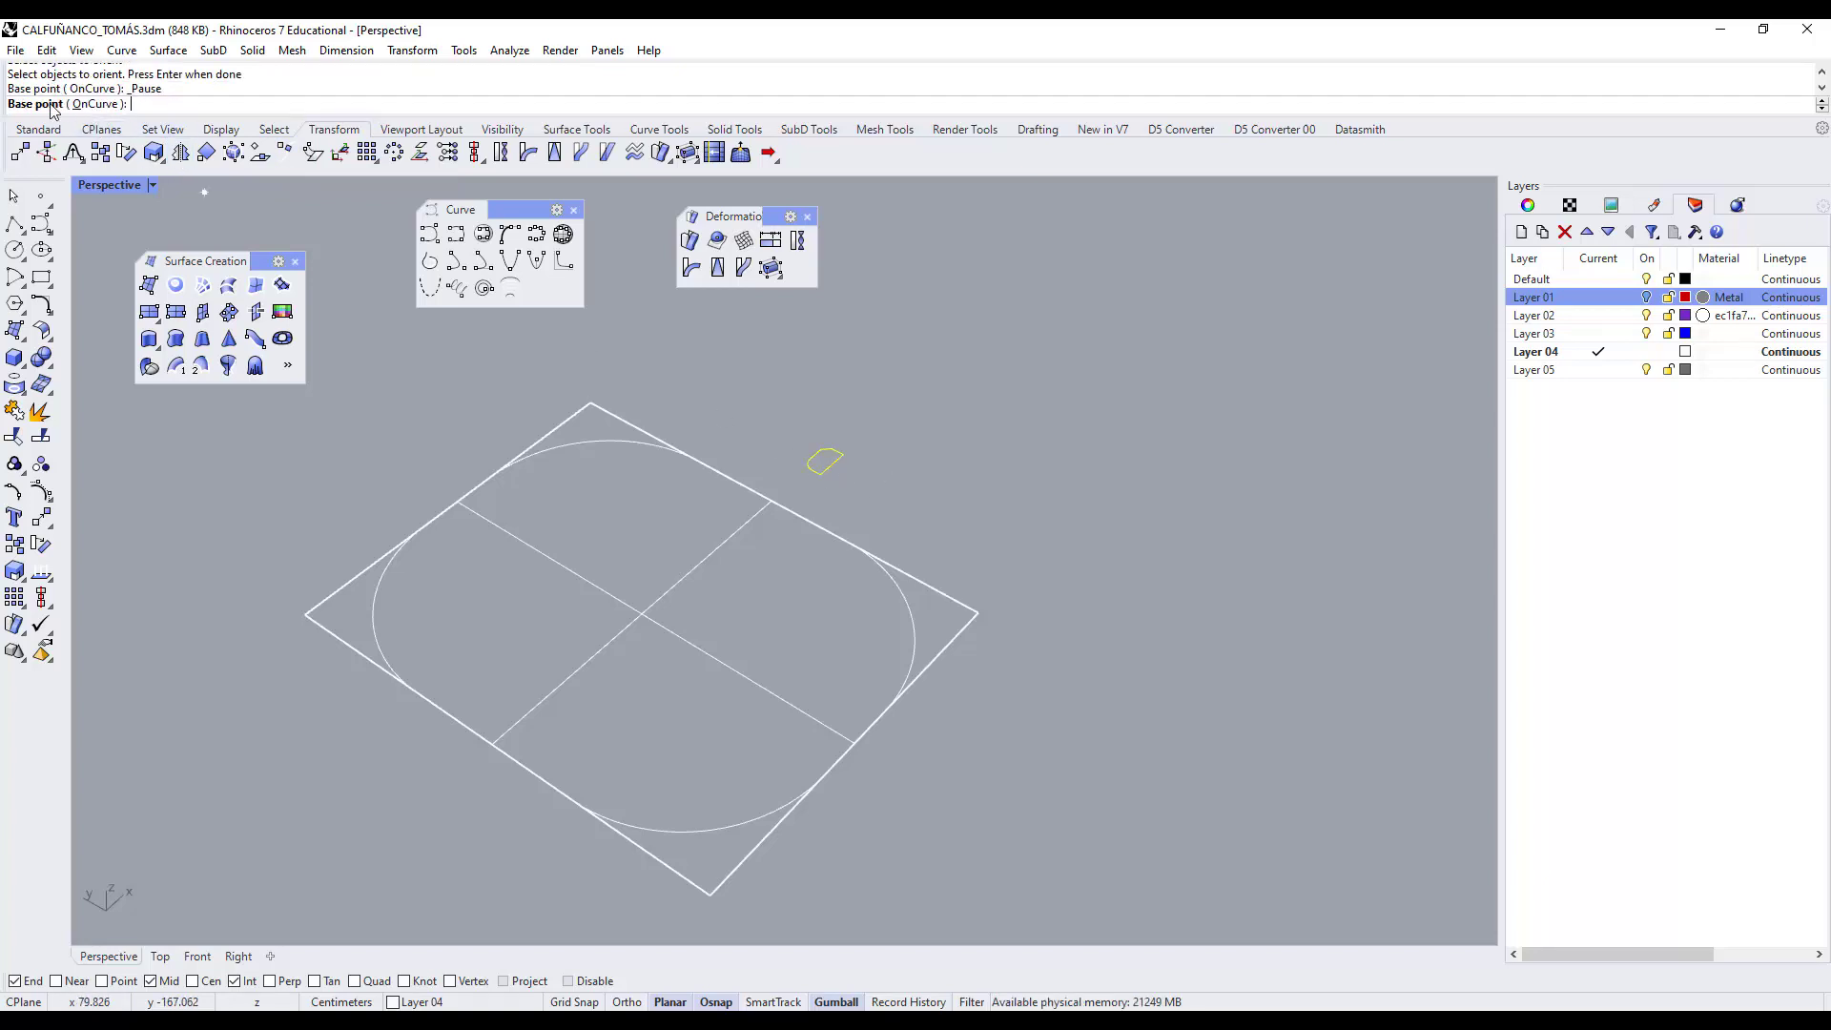
pyautogui.scroll(5, 839, 464)
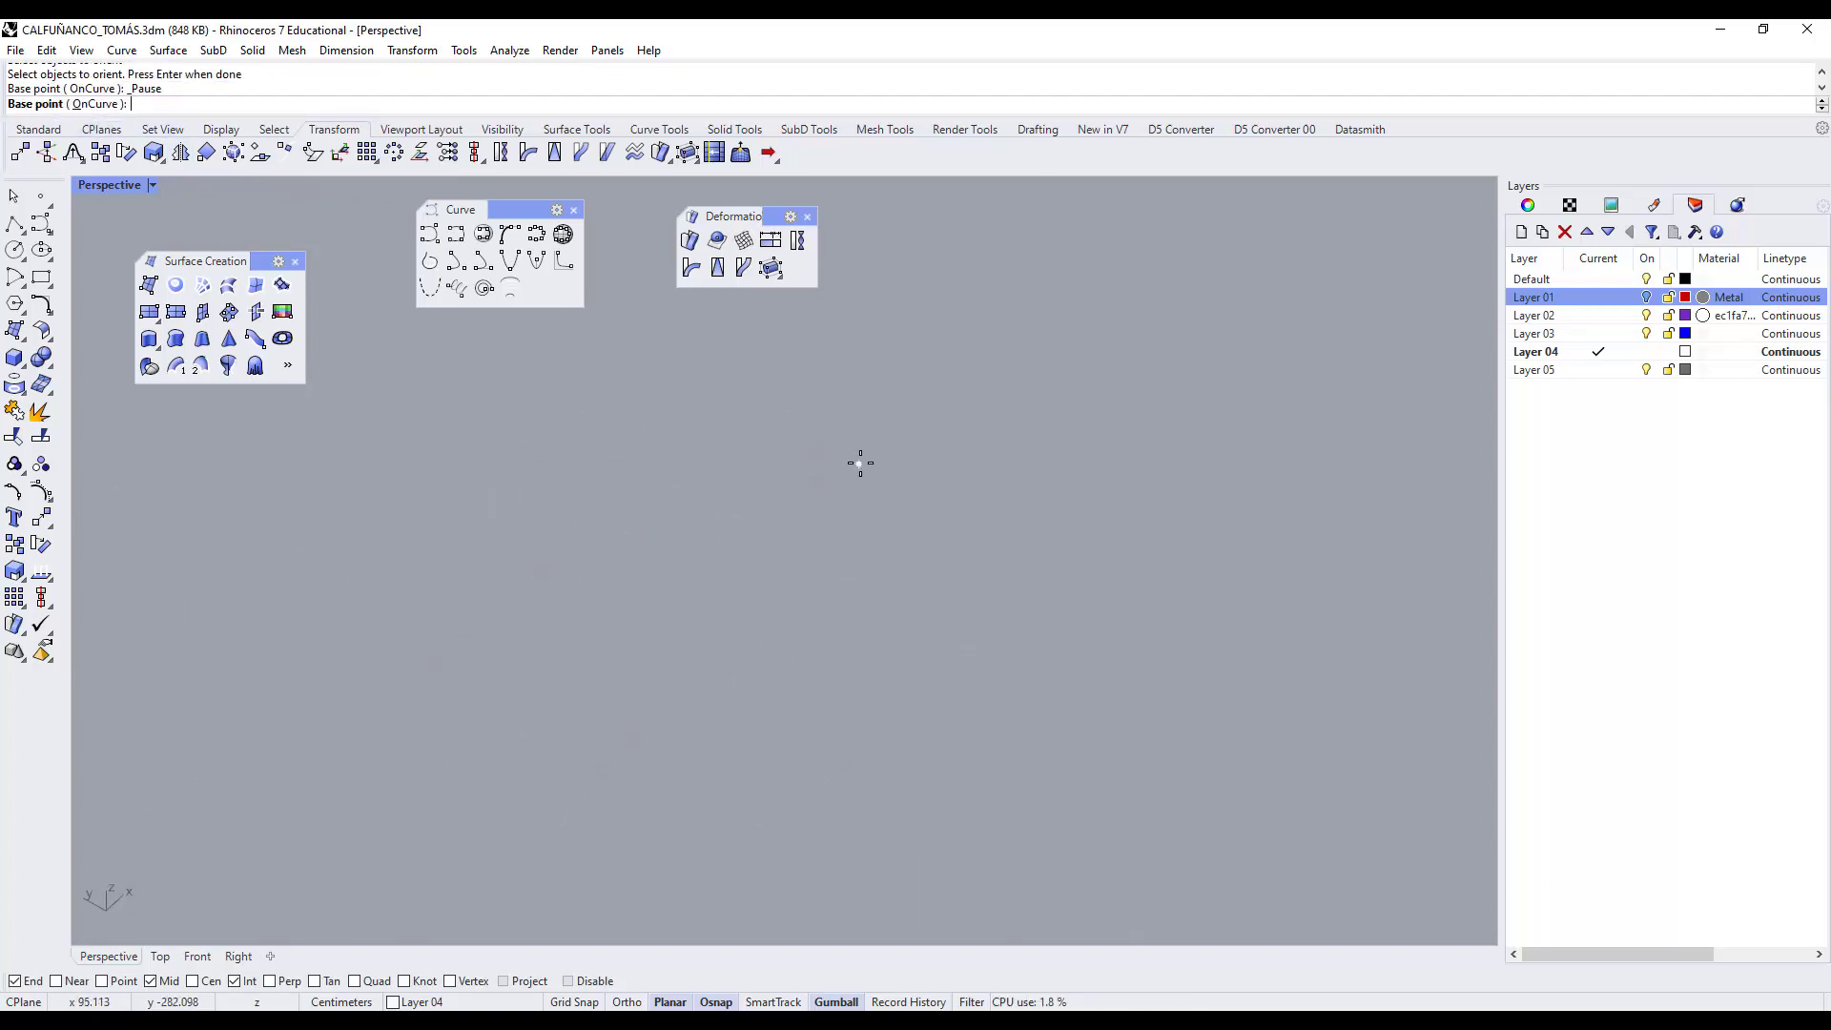
pyautogui.click(828, 528)
pyautogui.scroll(-6, 982, 506)
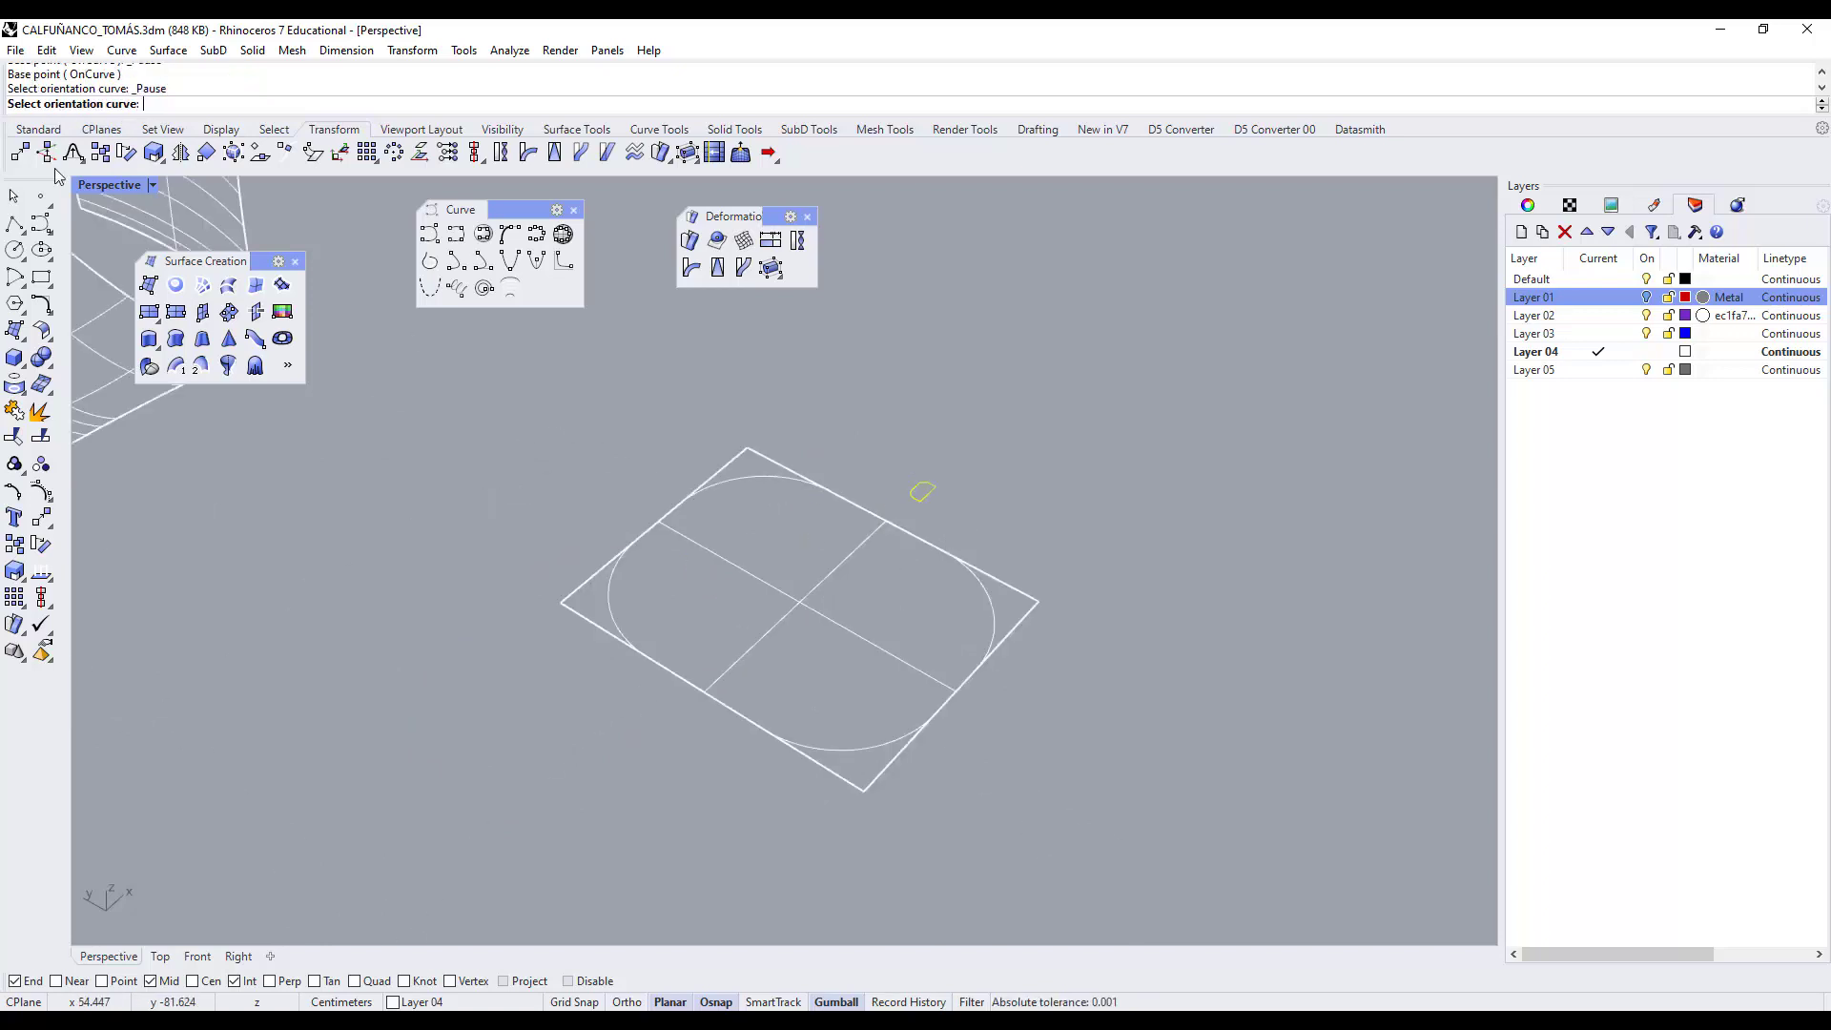
pyautogui.click(774, 477)
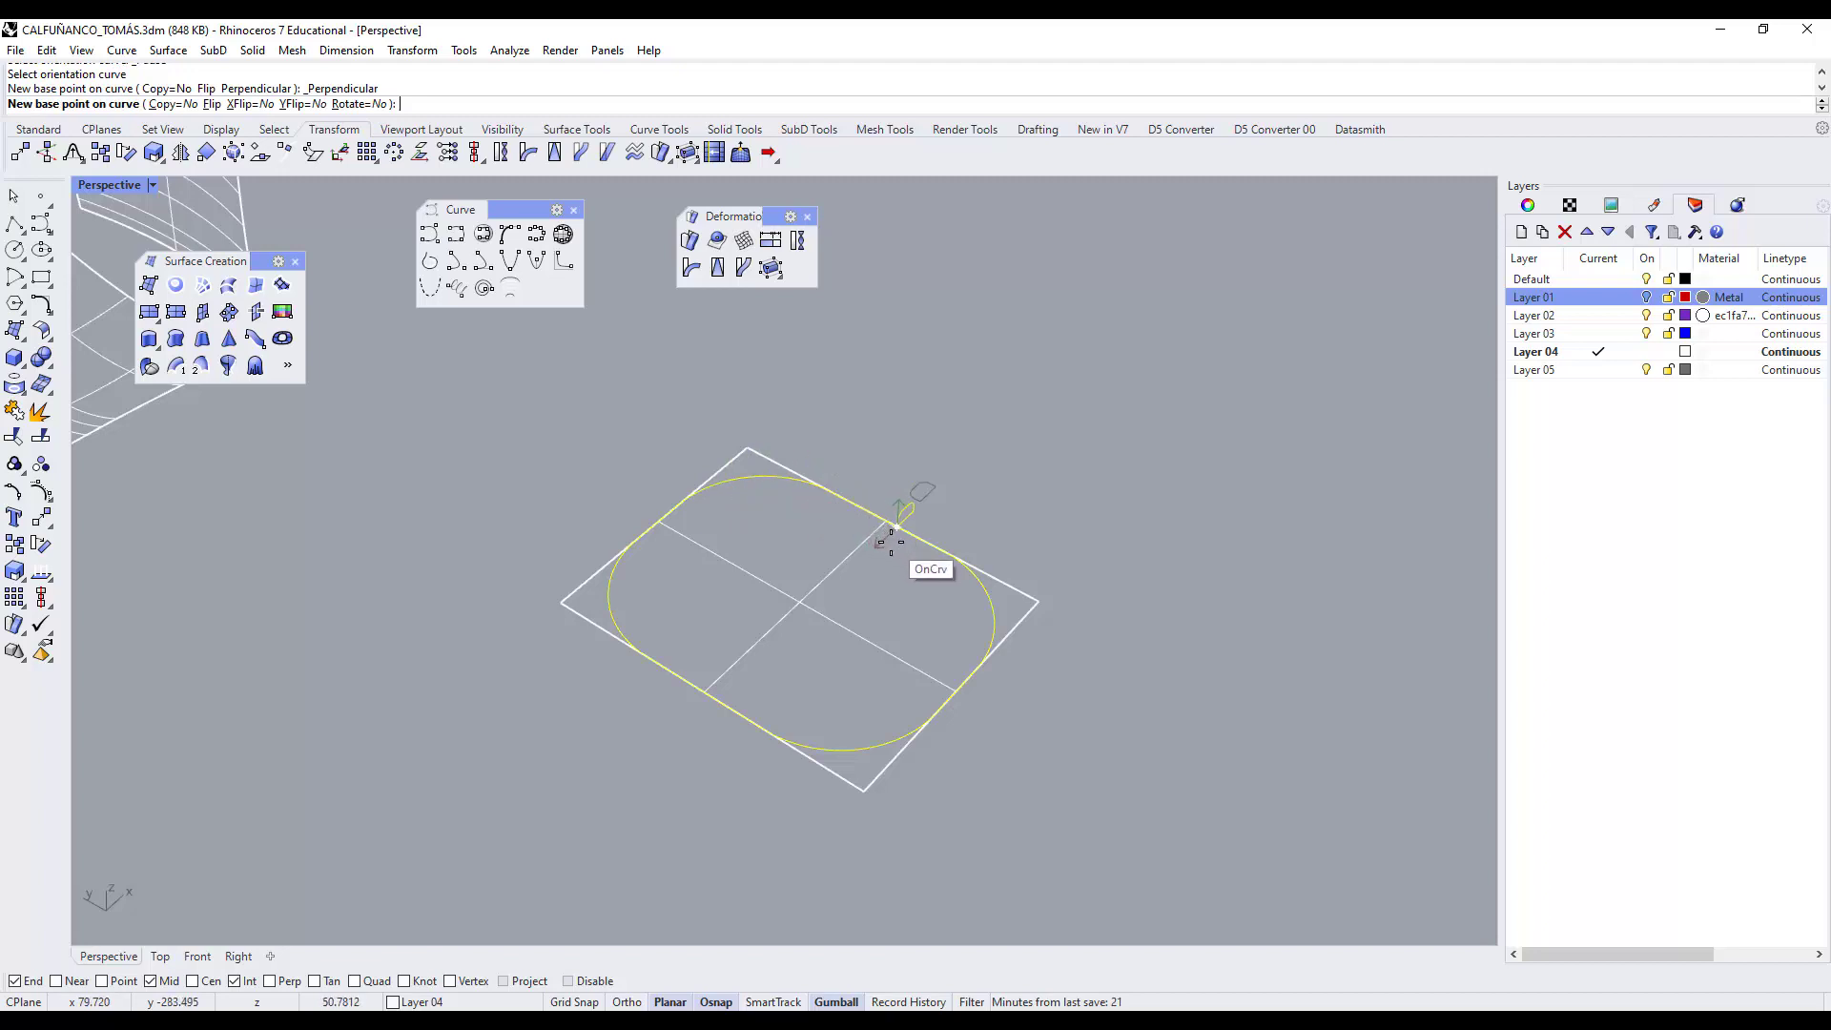
pyautogui.scroll(4, 872, 527)
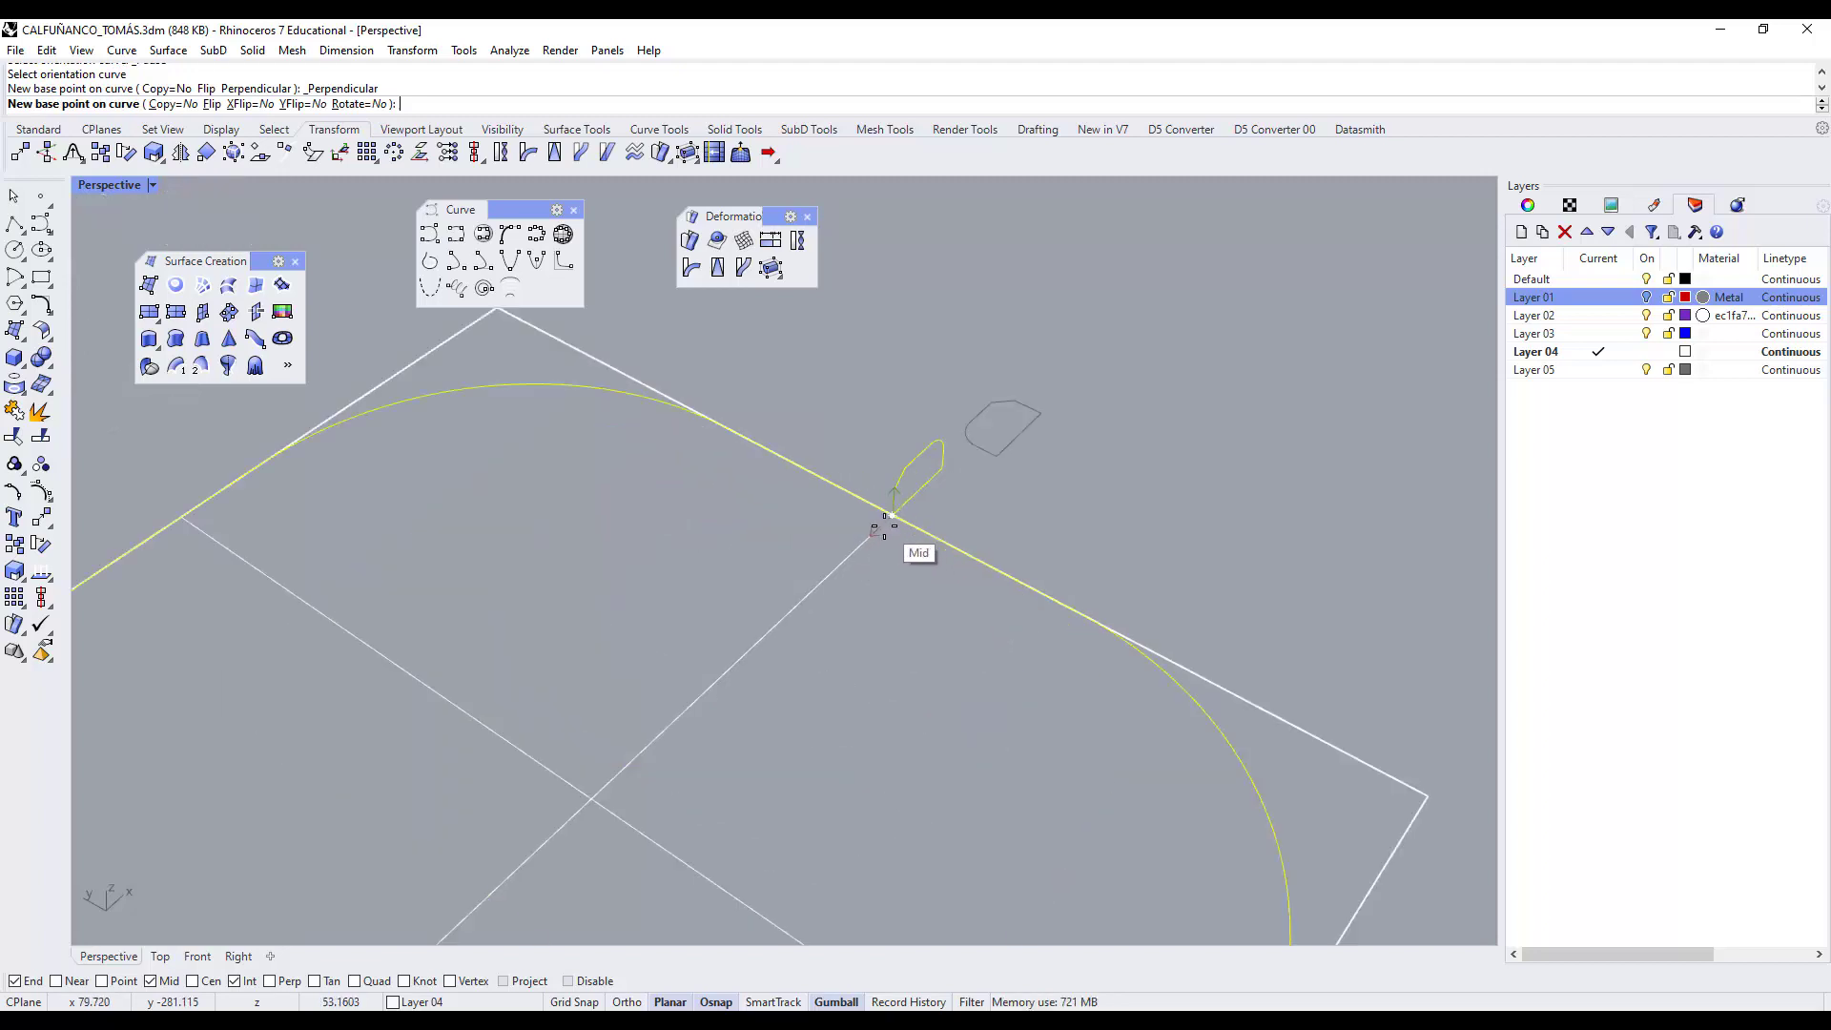
pyautogui.scroll(-4, 874, 531)
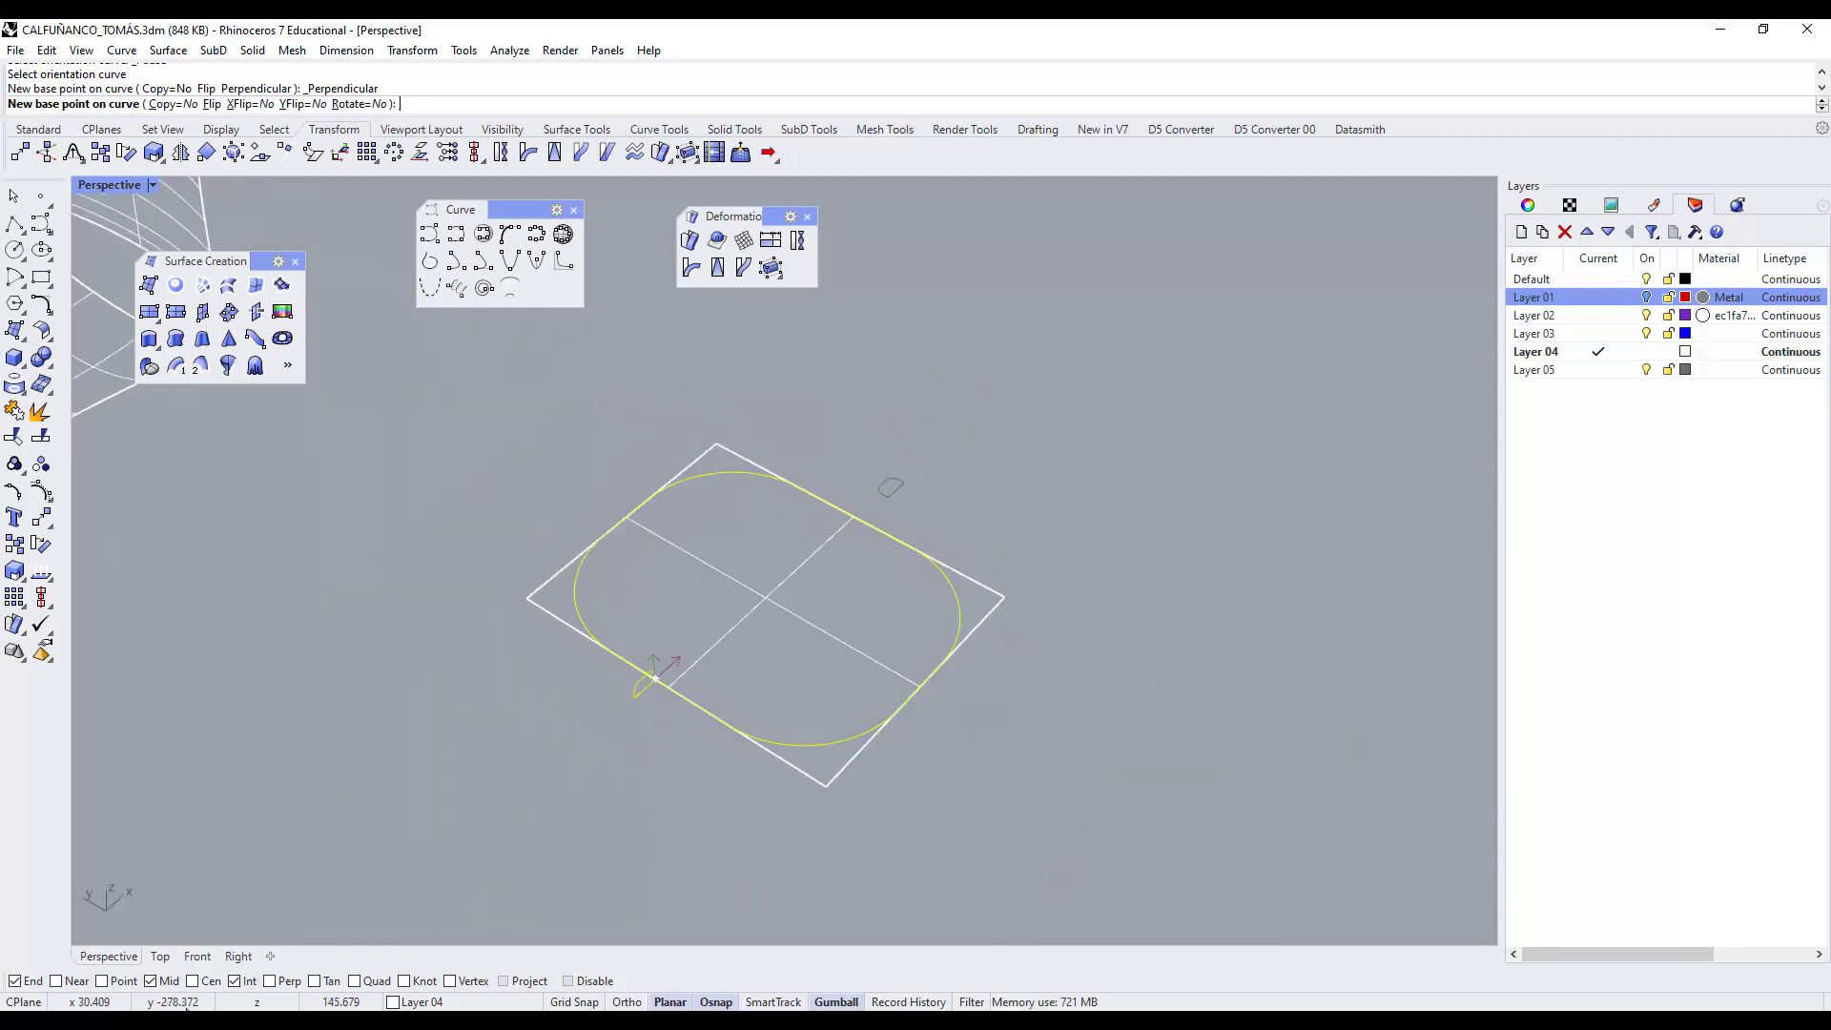
pyautogui.scroll(4, 870, 511)
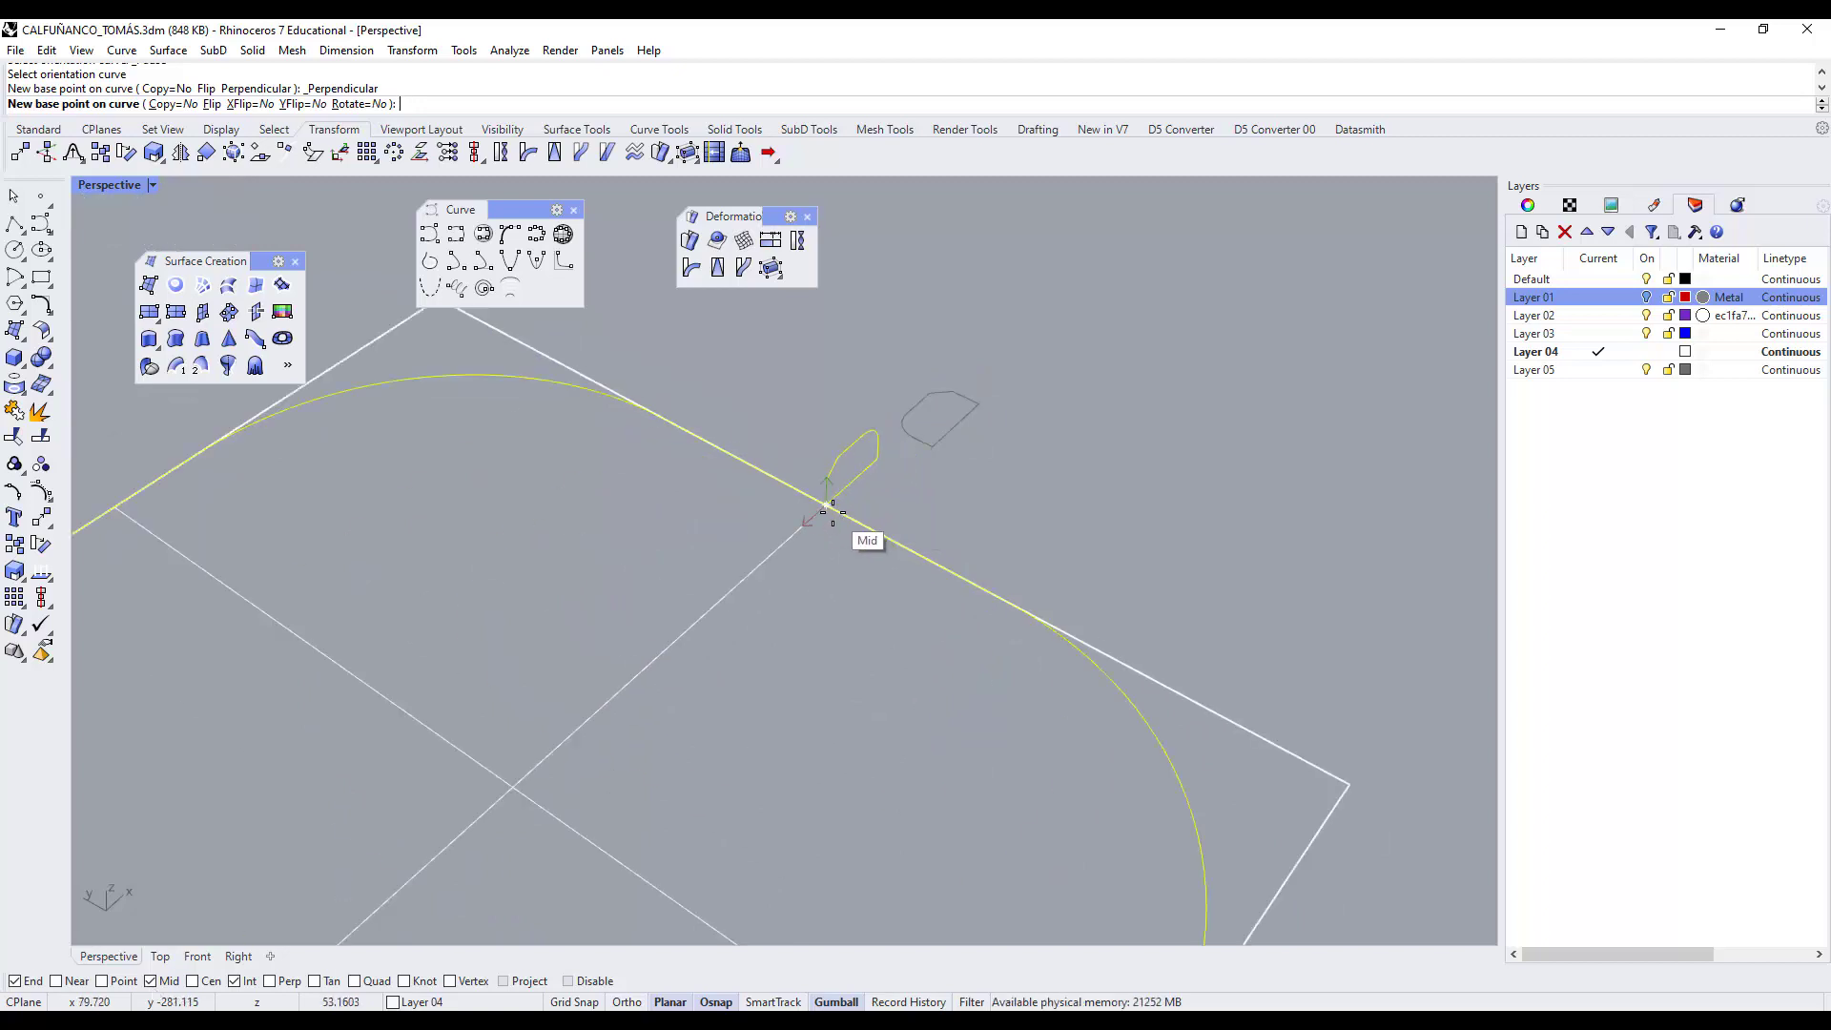
pyautogui.click(832, 512)
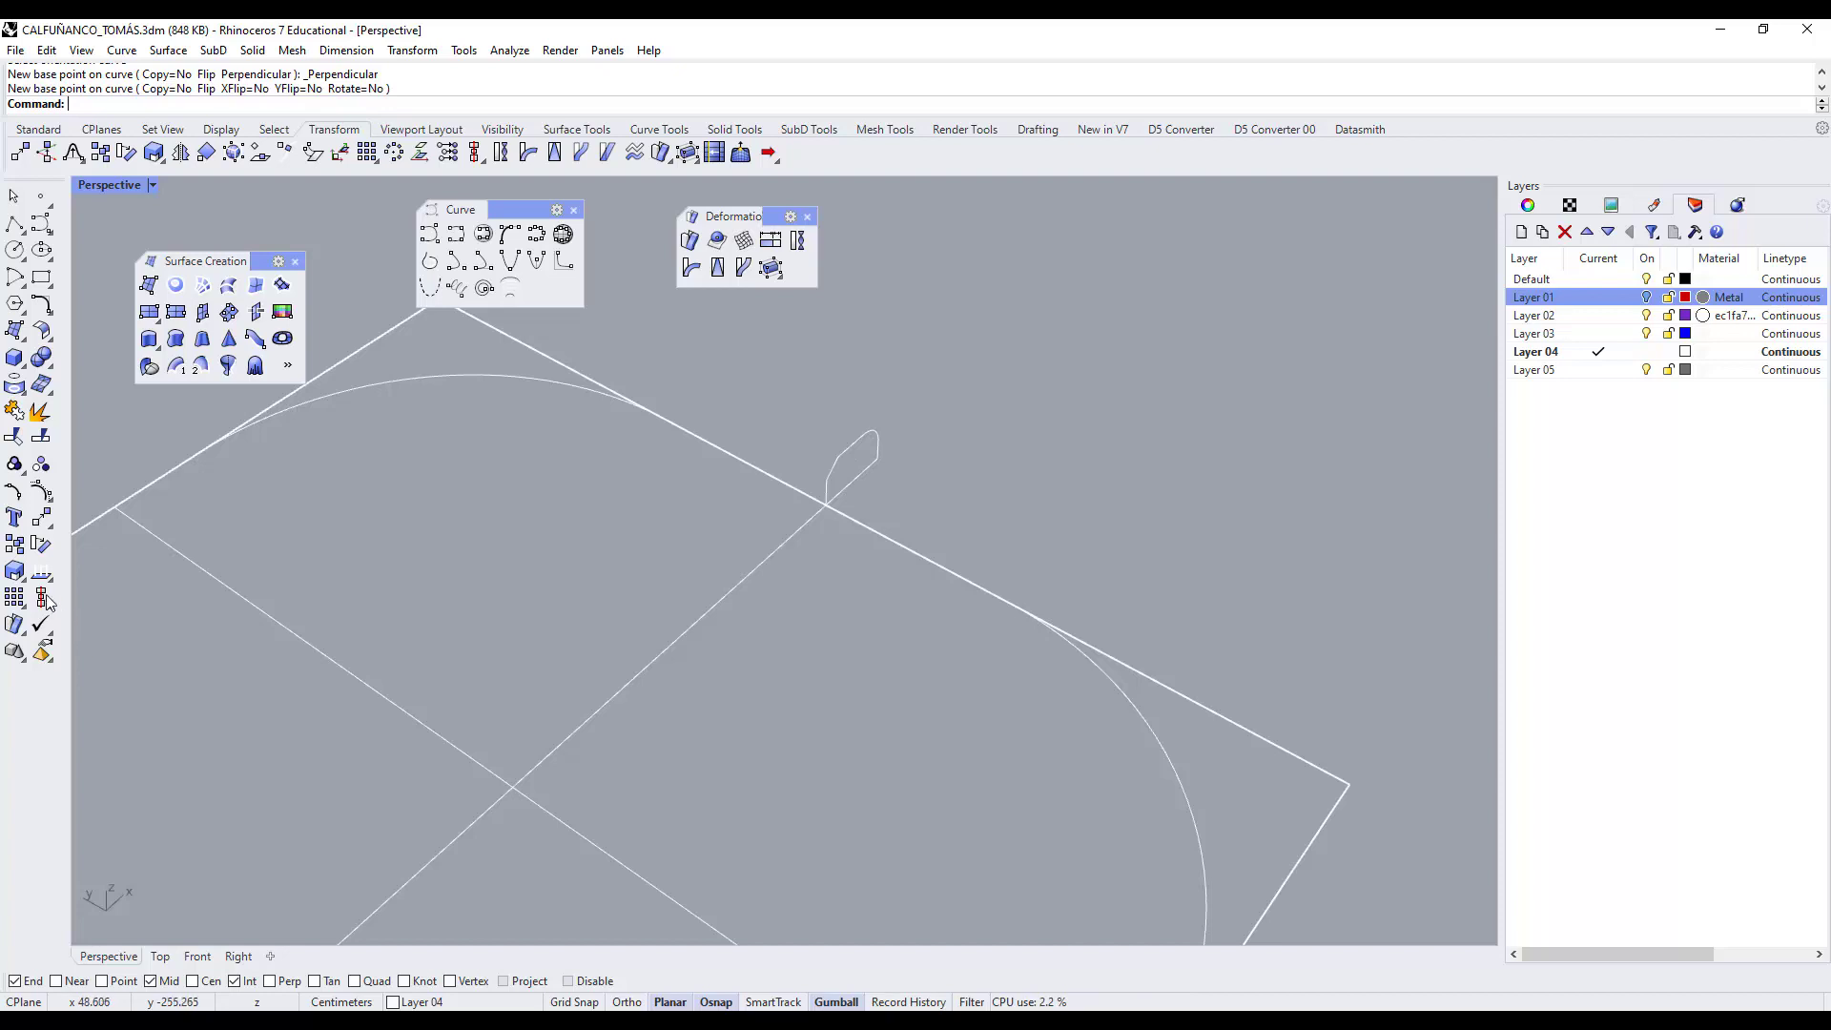
# Try to mirror a copy of the section profile across the plane's adjacent edge, using the edge's two corners as the mirror line.
pyautogui.click(53, 530)
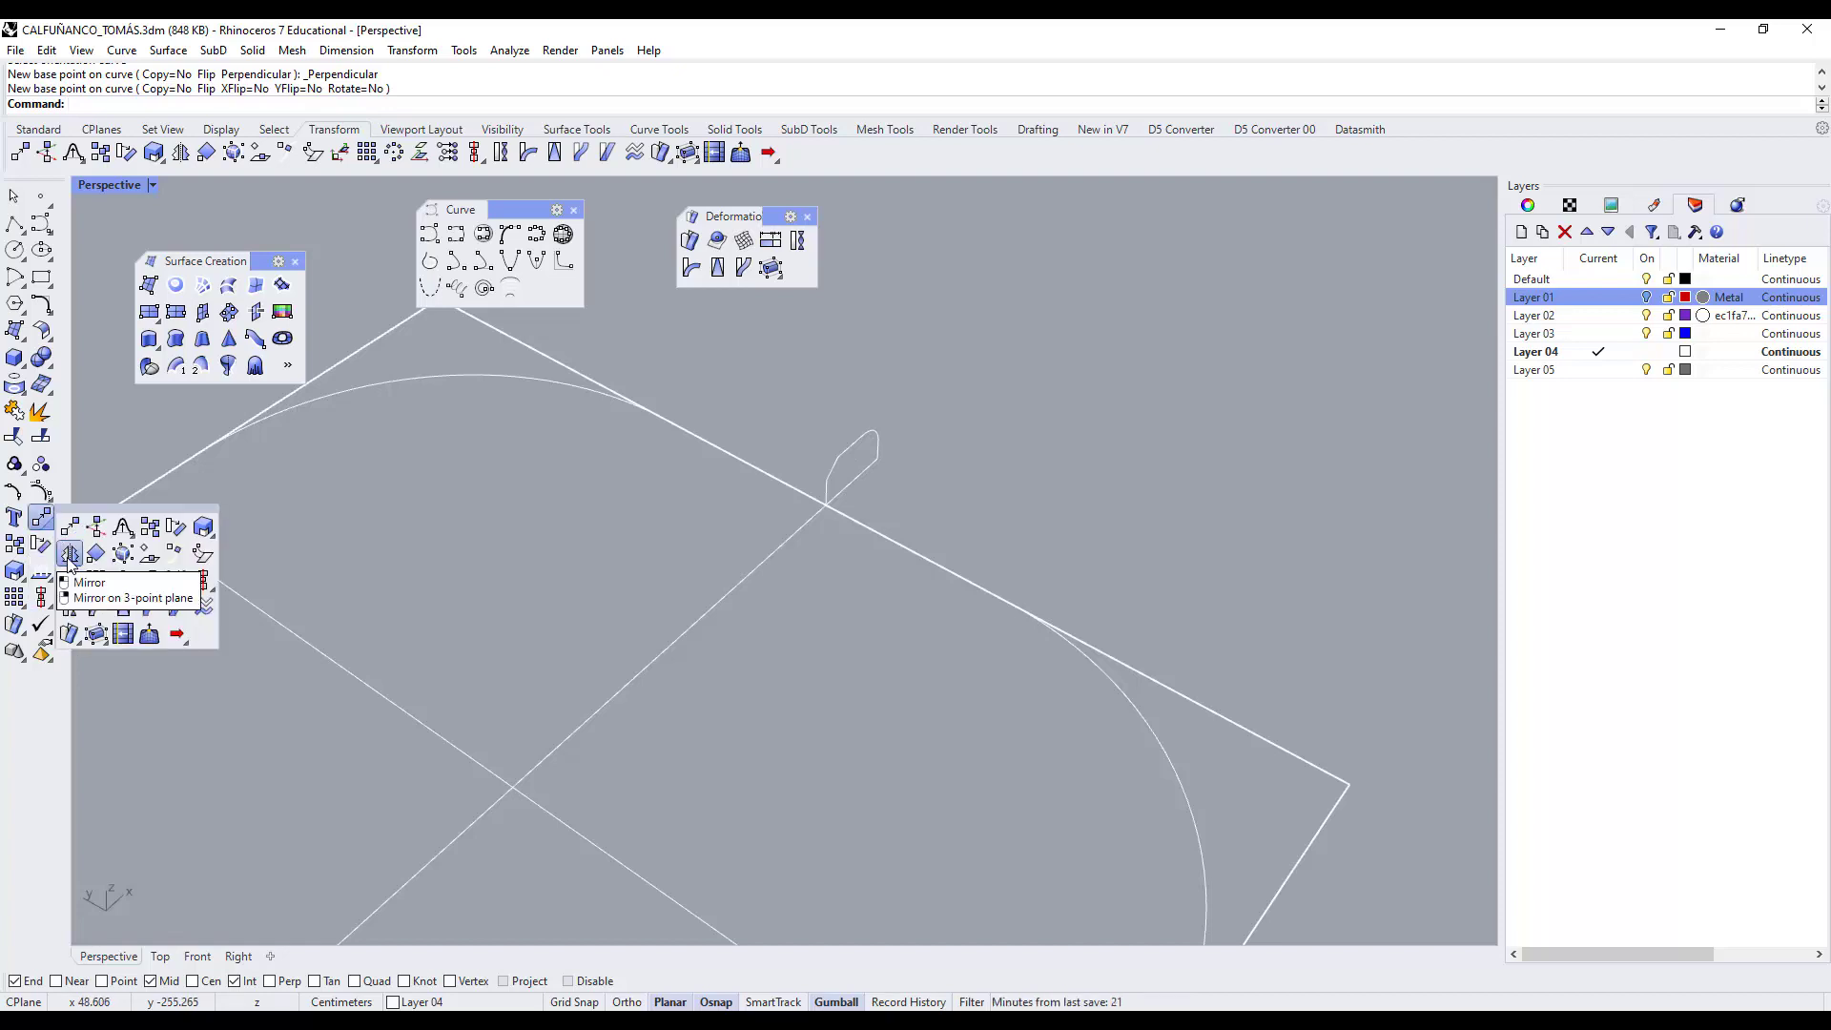
pyautogui.click(68, 554)
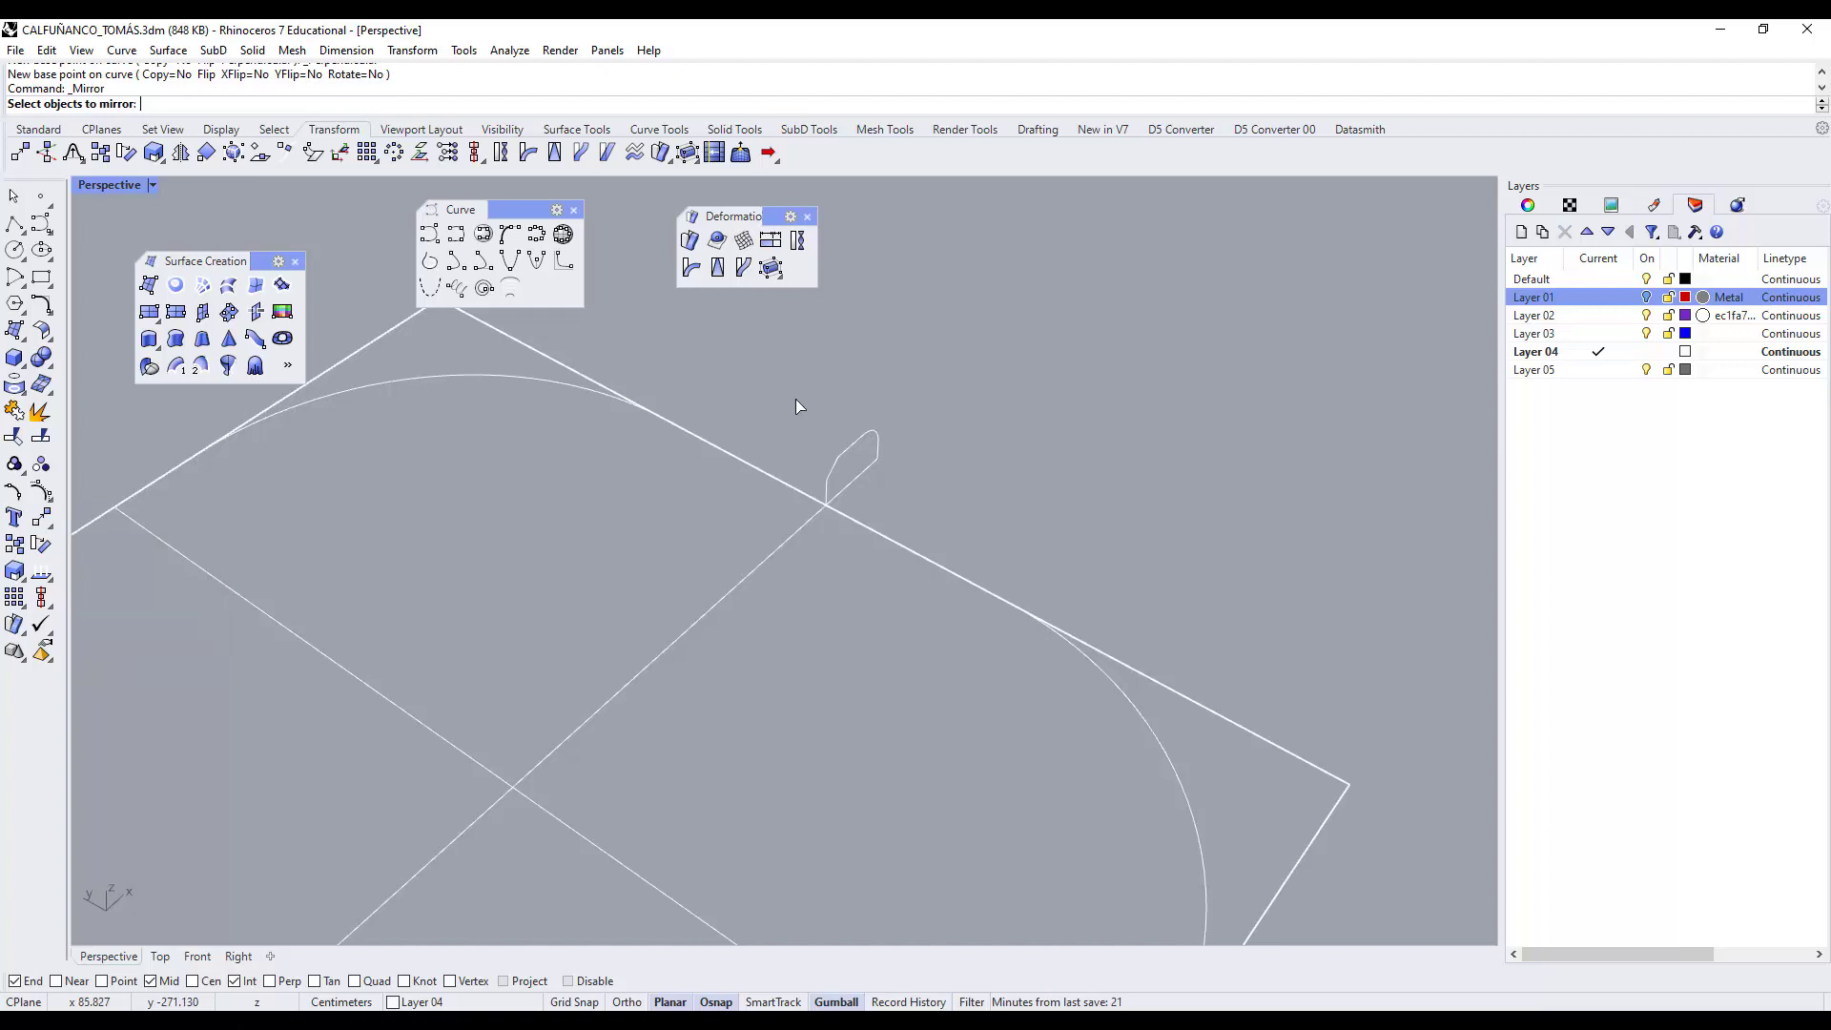
pyautogui.click(854, 452)
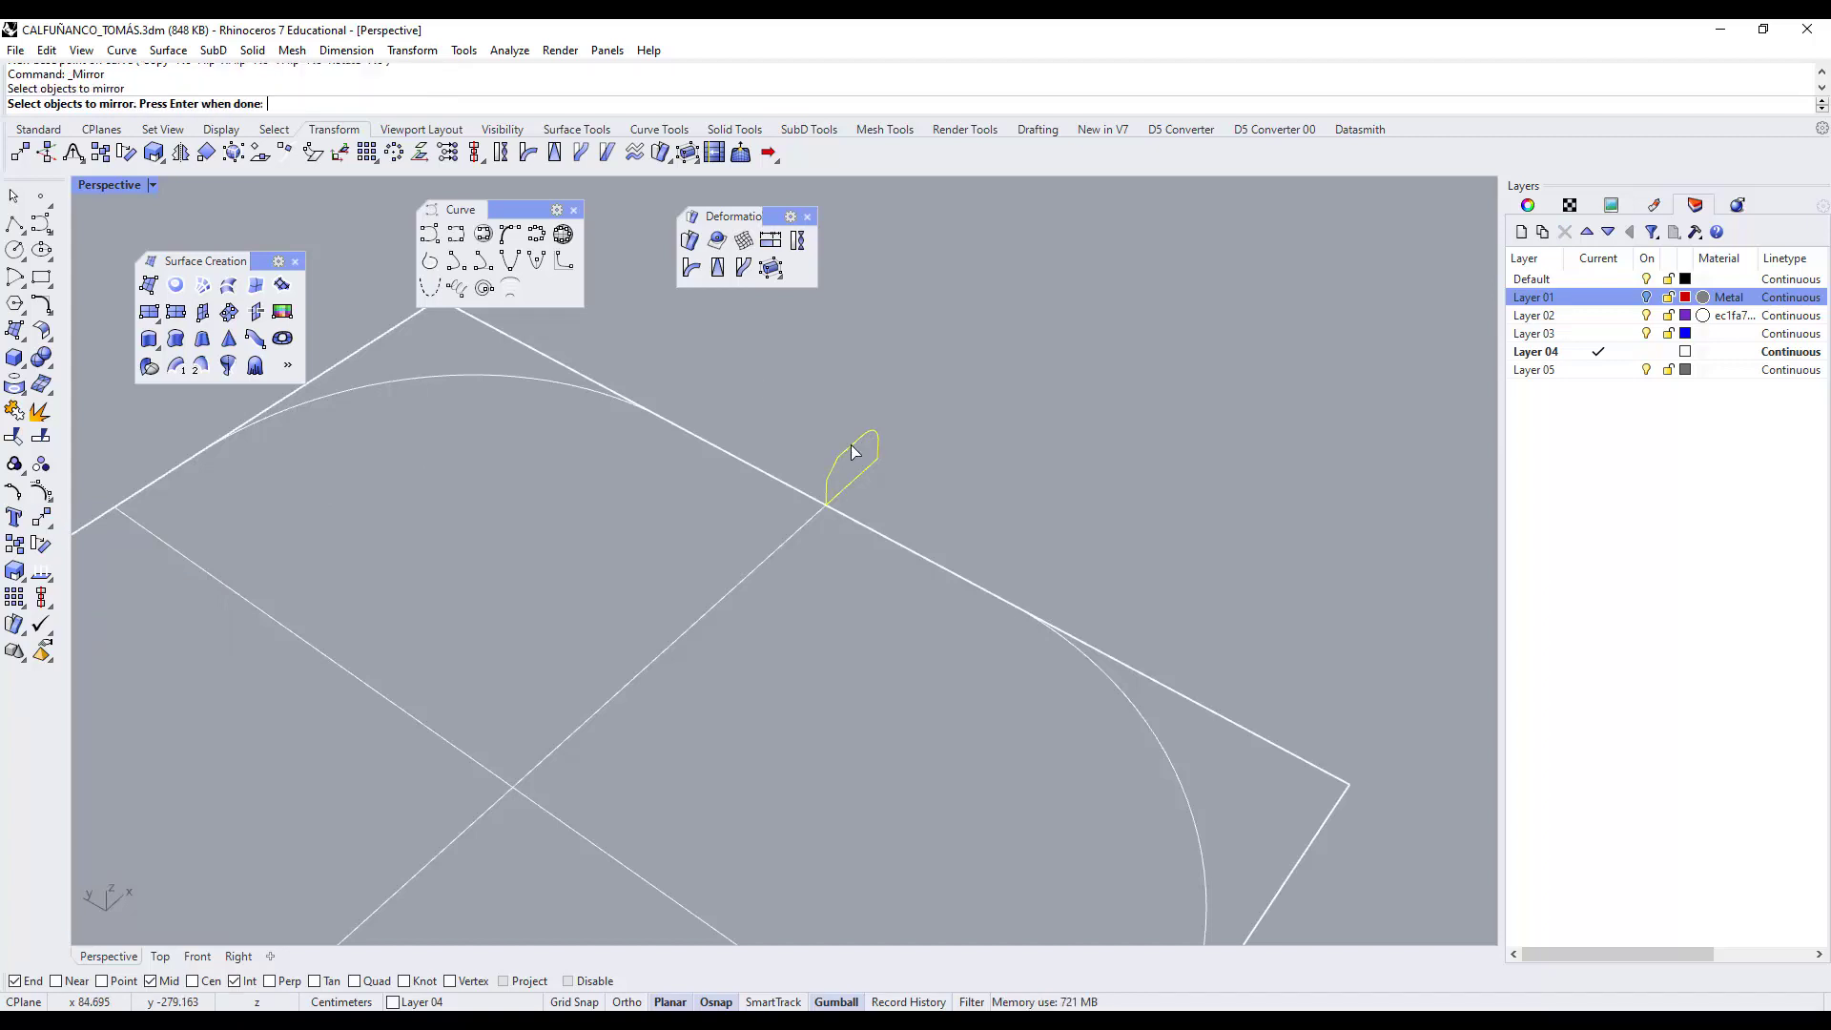
pyautogui.press('Return')
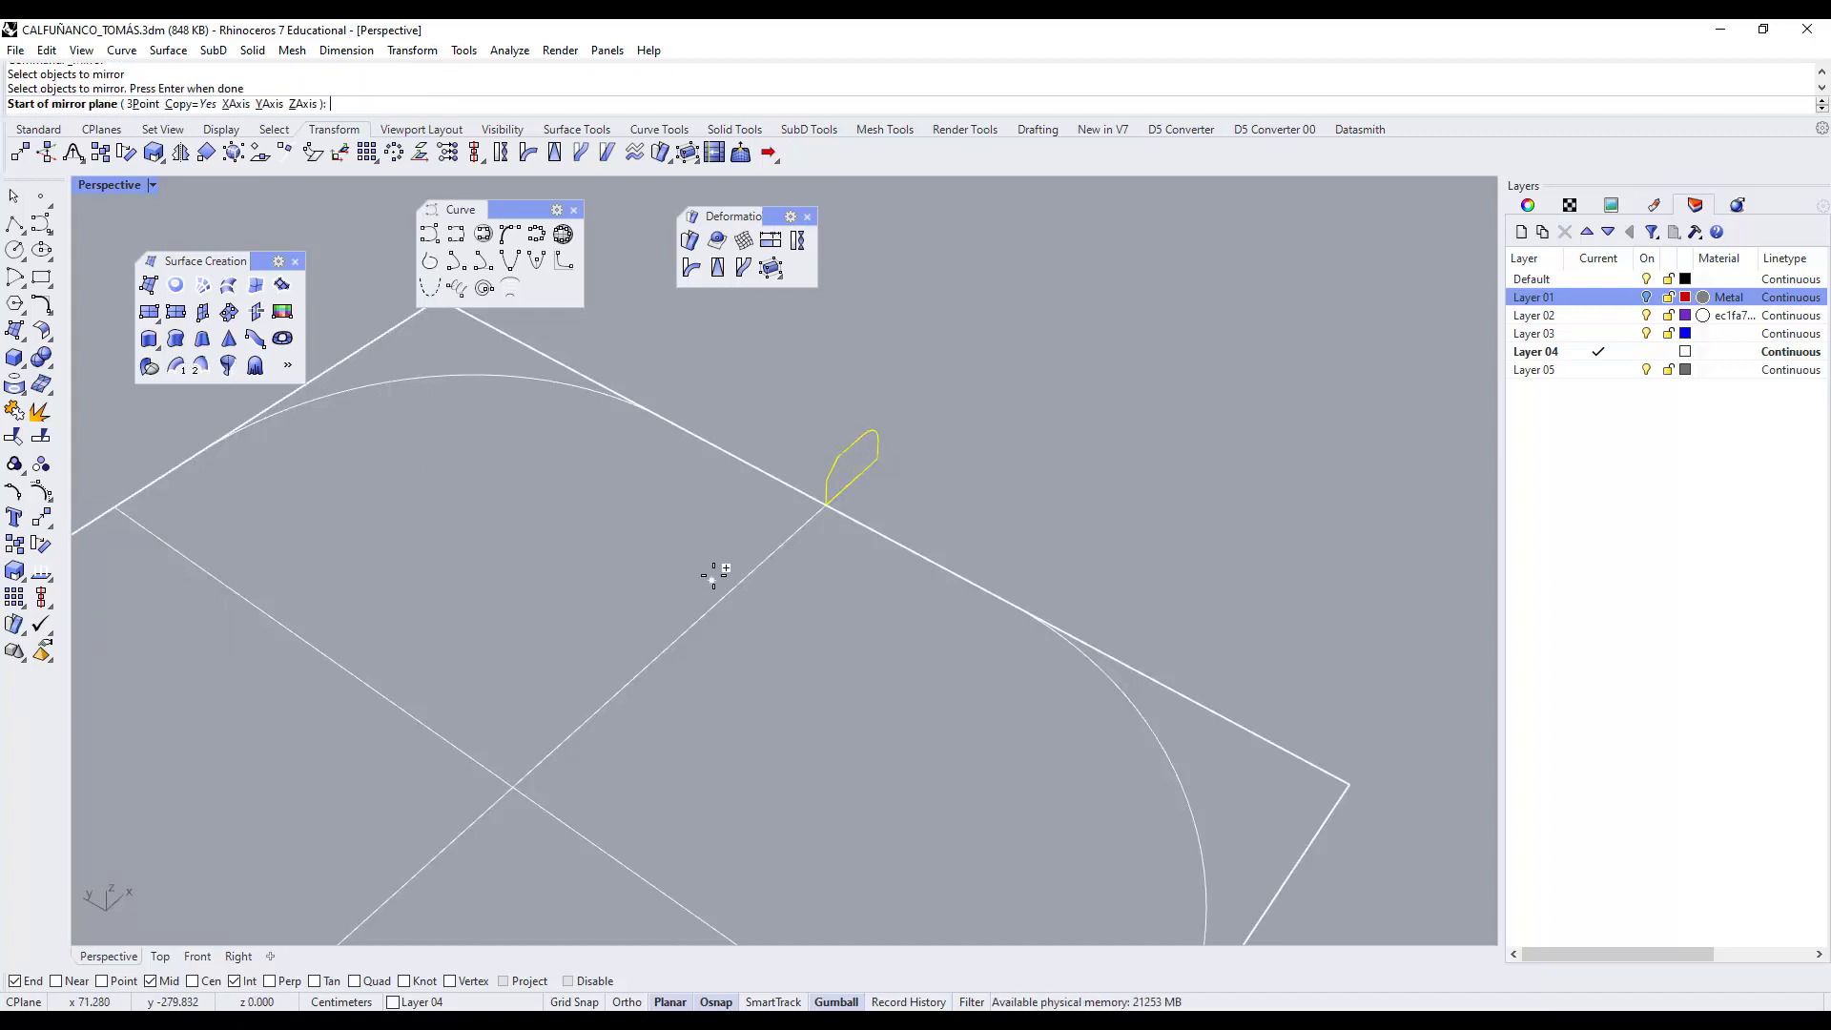
pyautogui.scroll(-3, 939, 648)
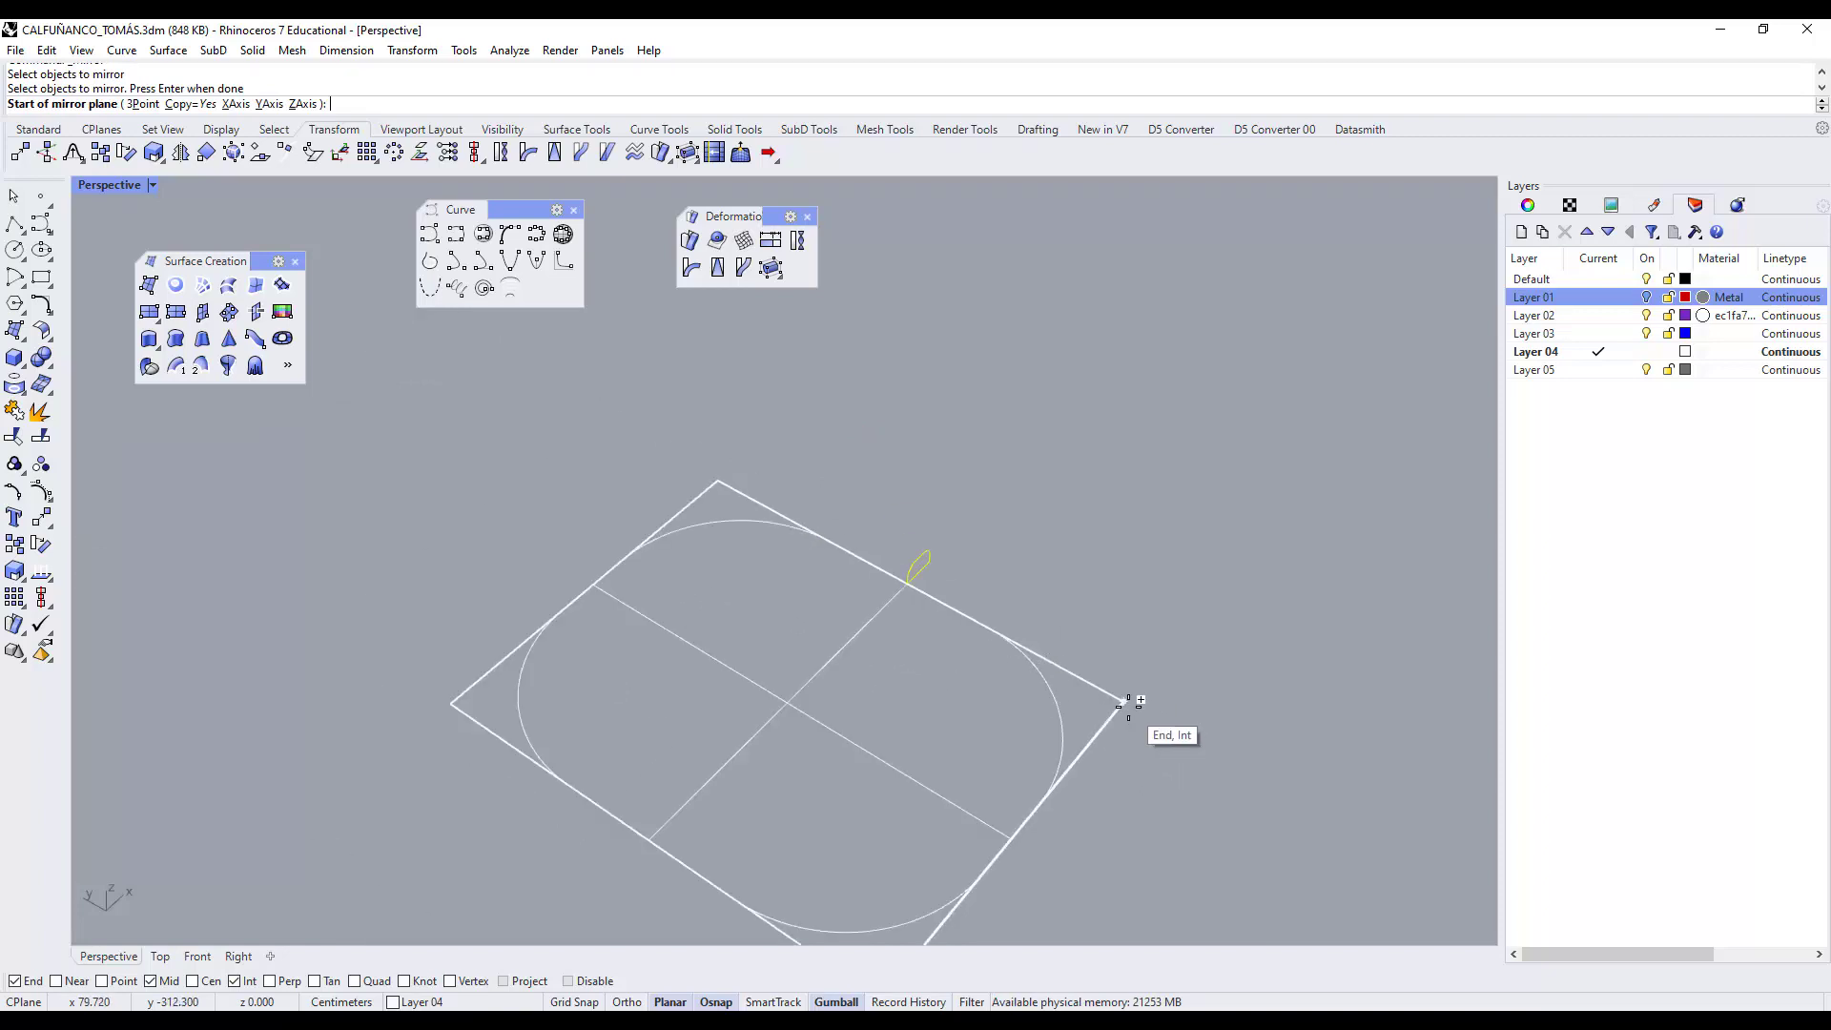
pyautogui.click(1125, 703)
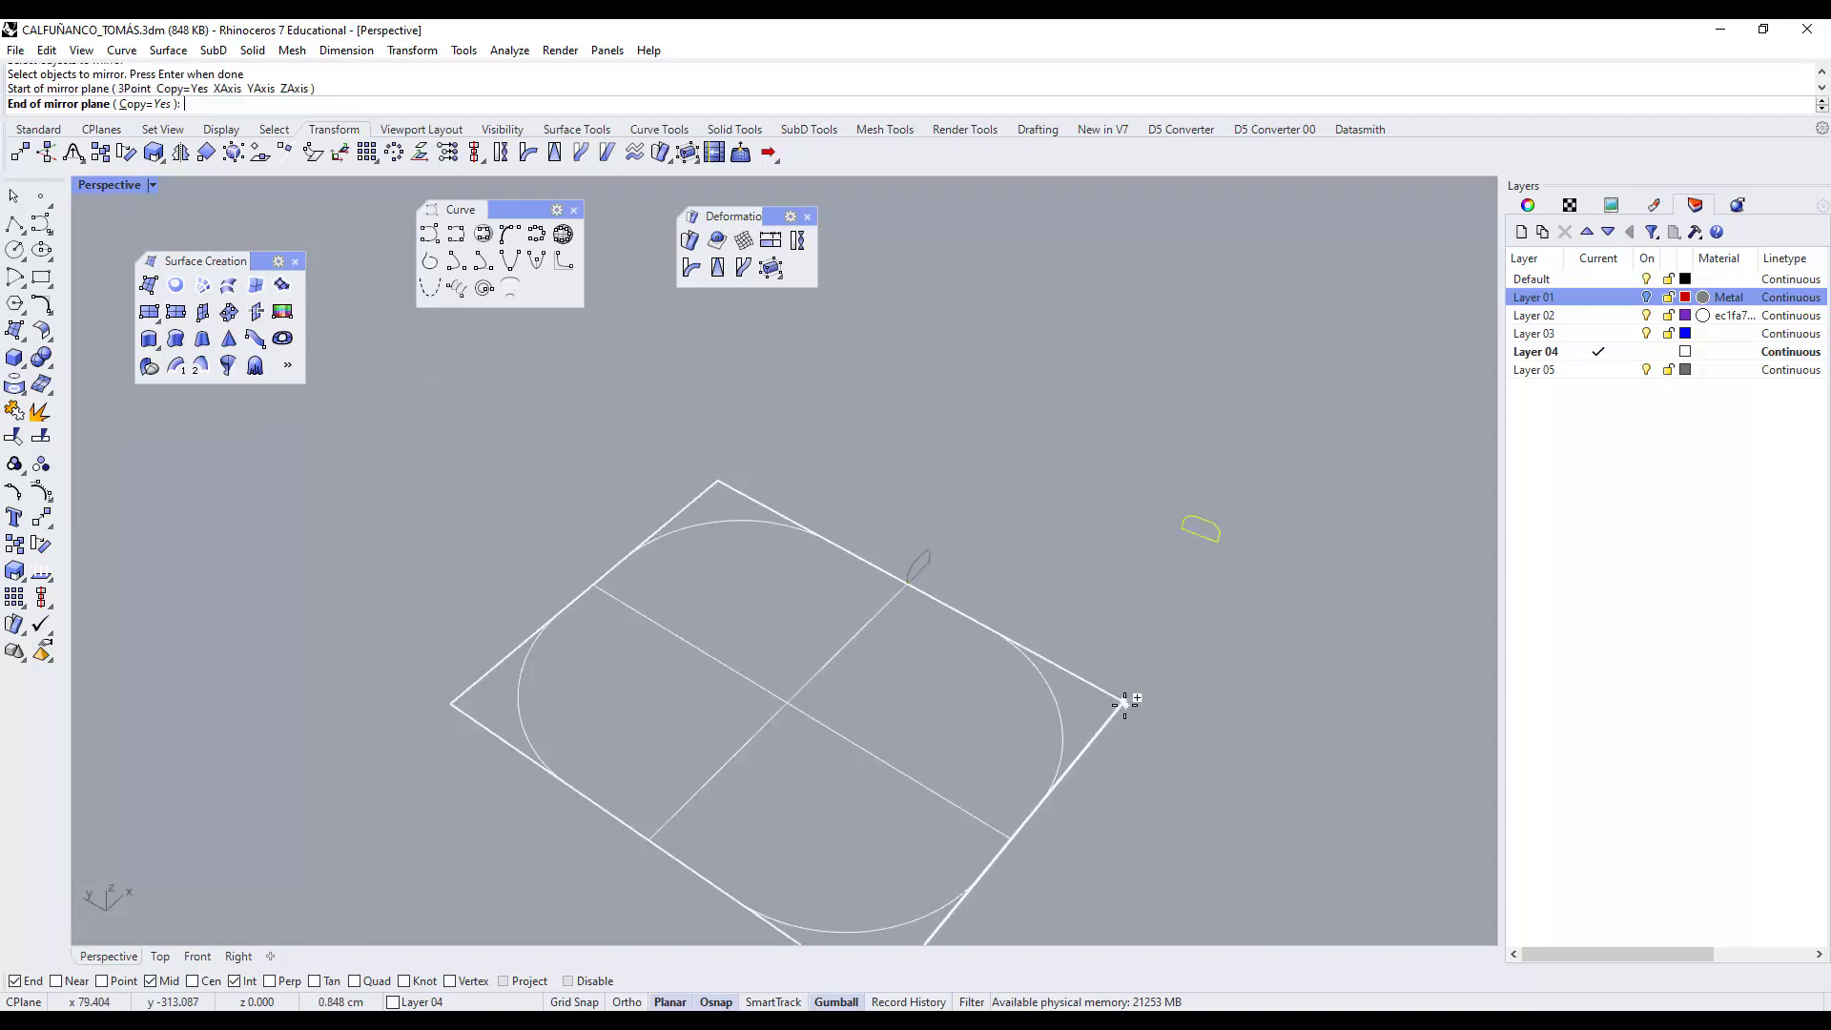
pyautogui.click(720, 482)
# Try deleting the original profile outside the plane, and undo both the deletion and the mirror.
pyautogui.scroll(4, 867, 534)
pyautogui.click(856, 566)
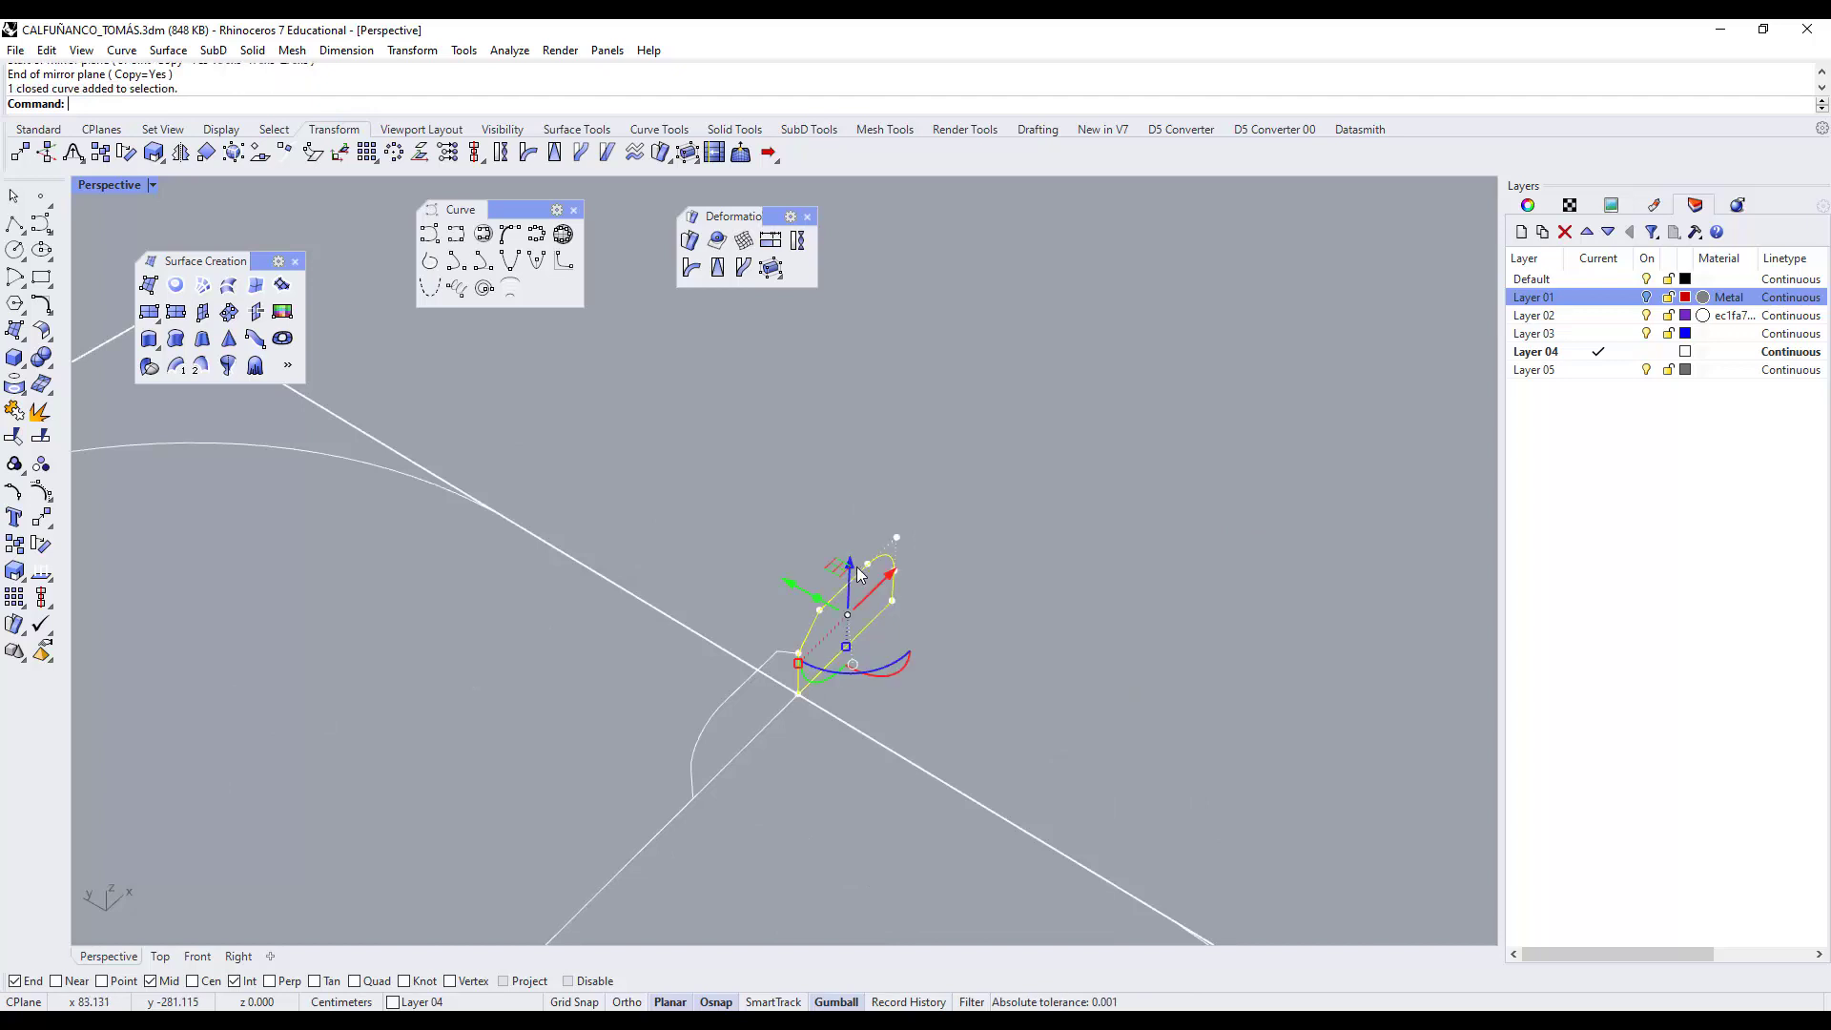
pyautogui.press('Delete')
pyautogui.scroll(-3, 875, 576)
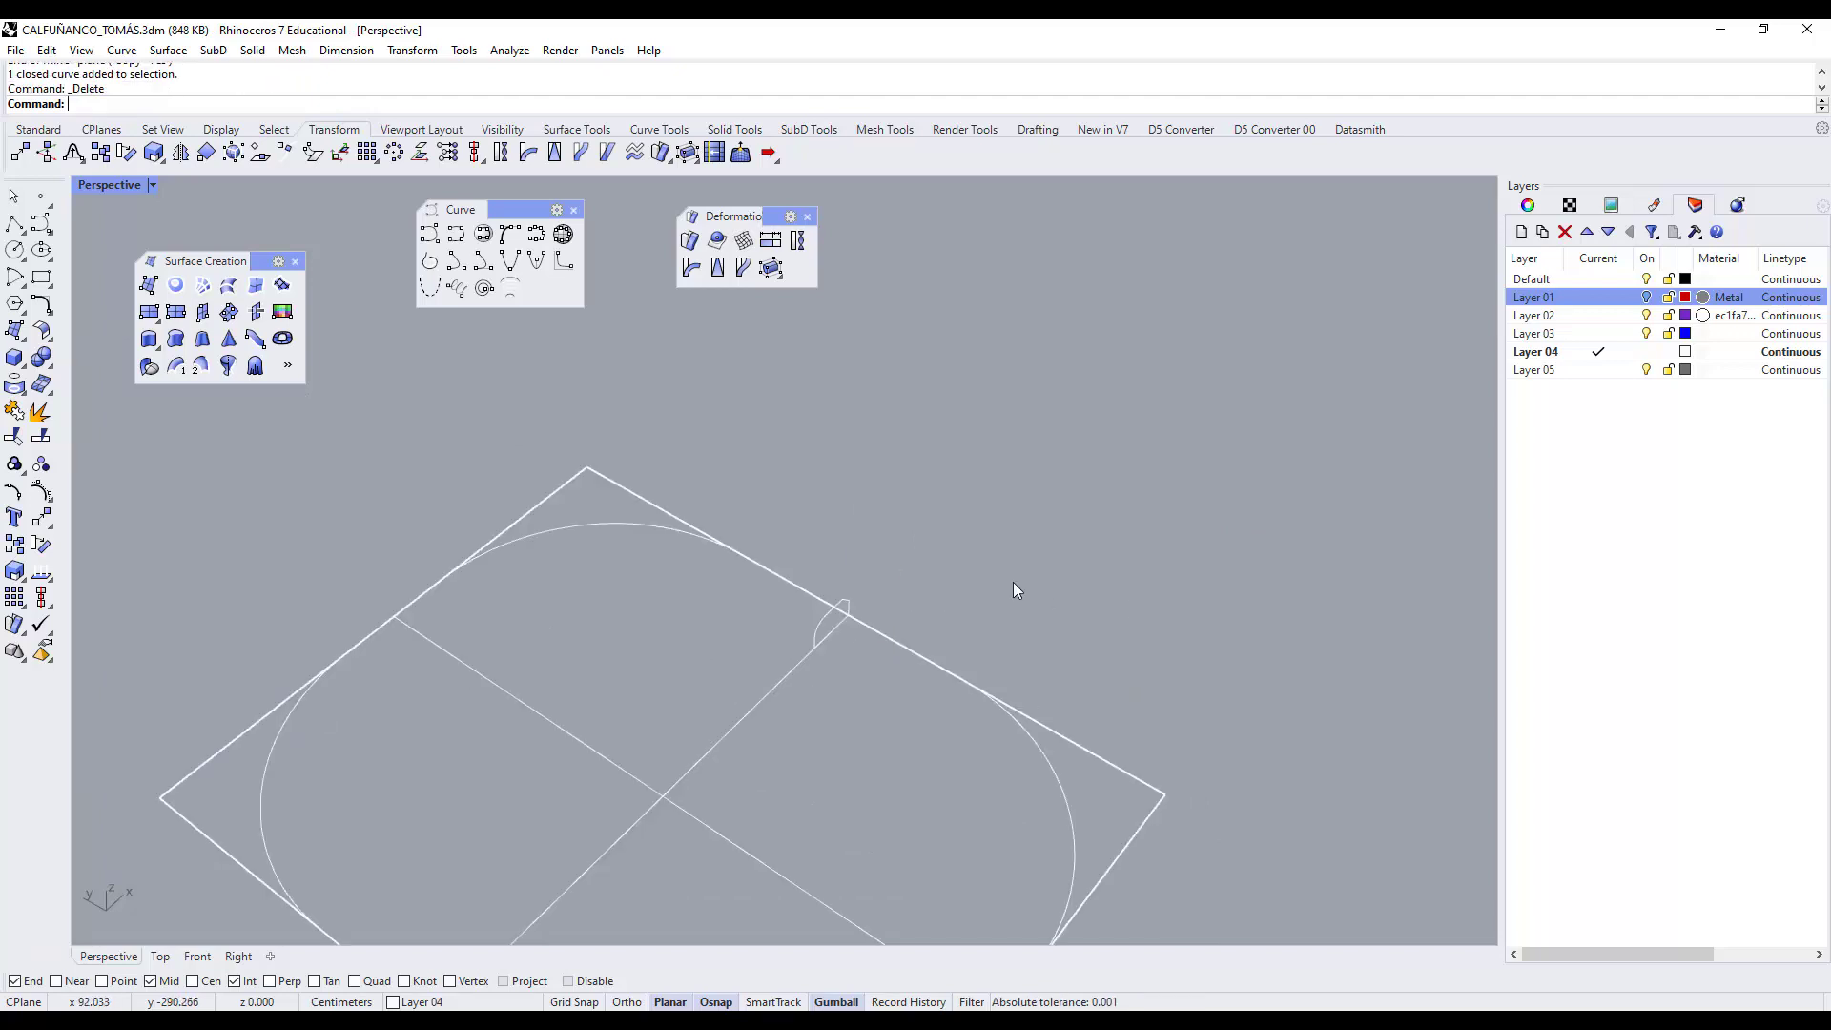
pyautogui.hotkey('ctrl', 'z')
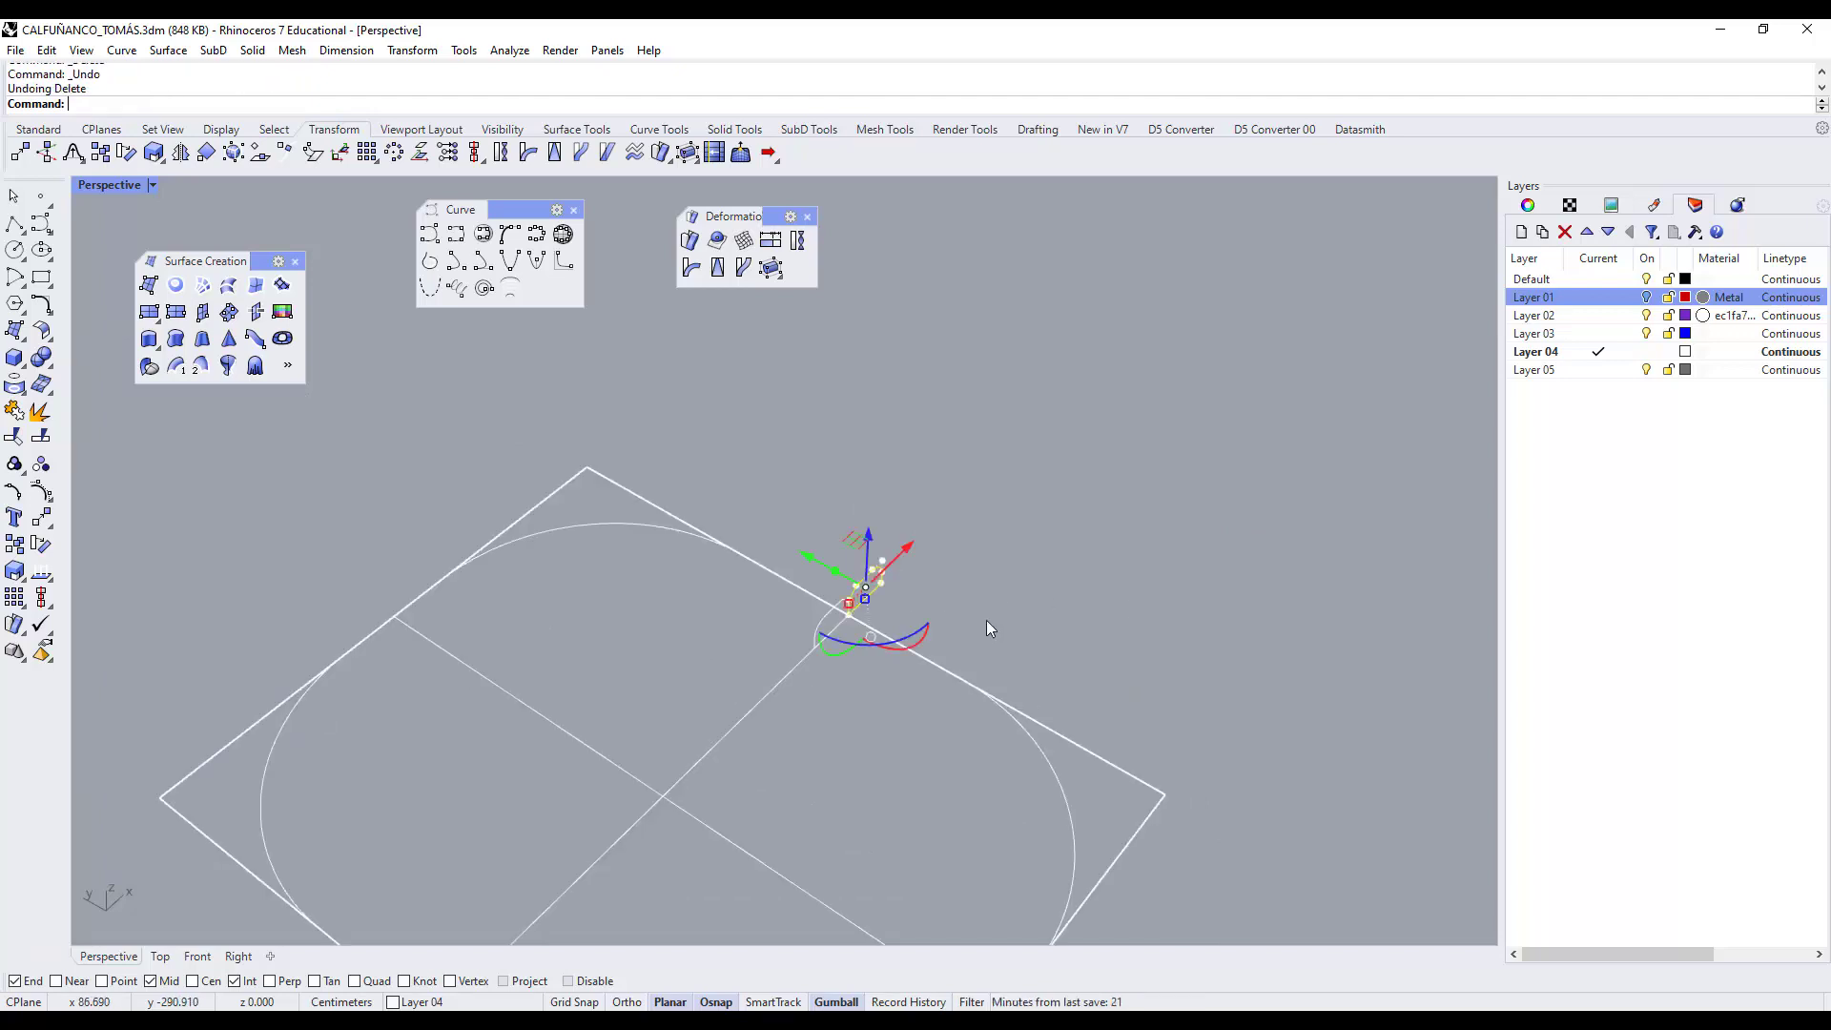
pyautogui.hotkey('ctrl', 'z')
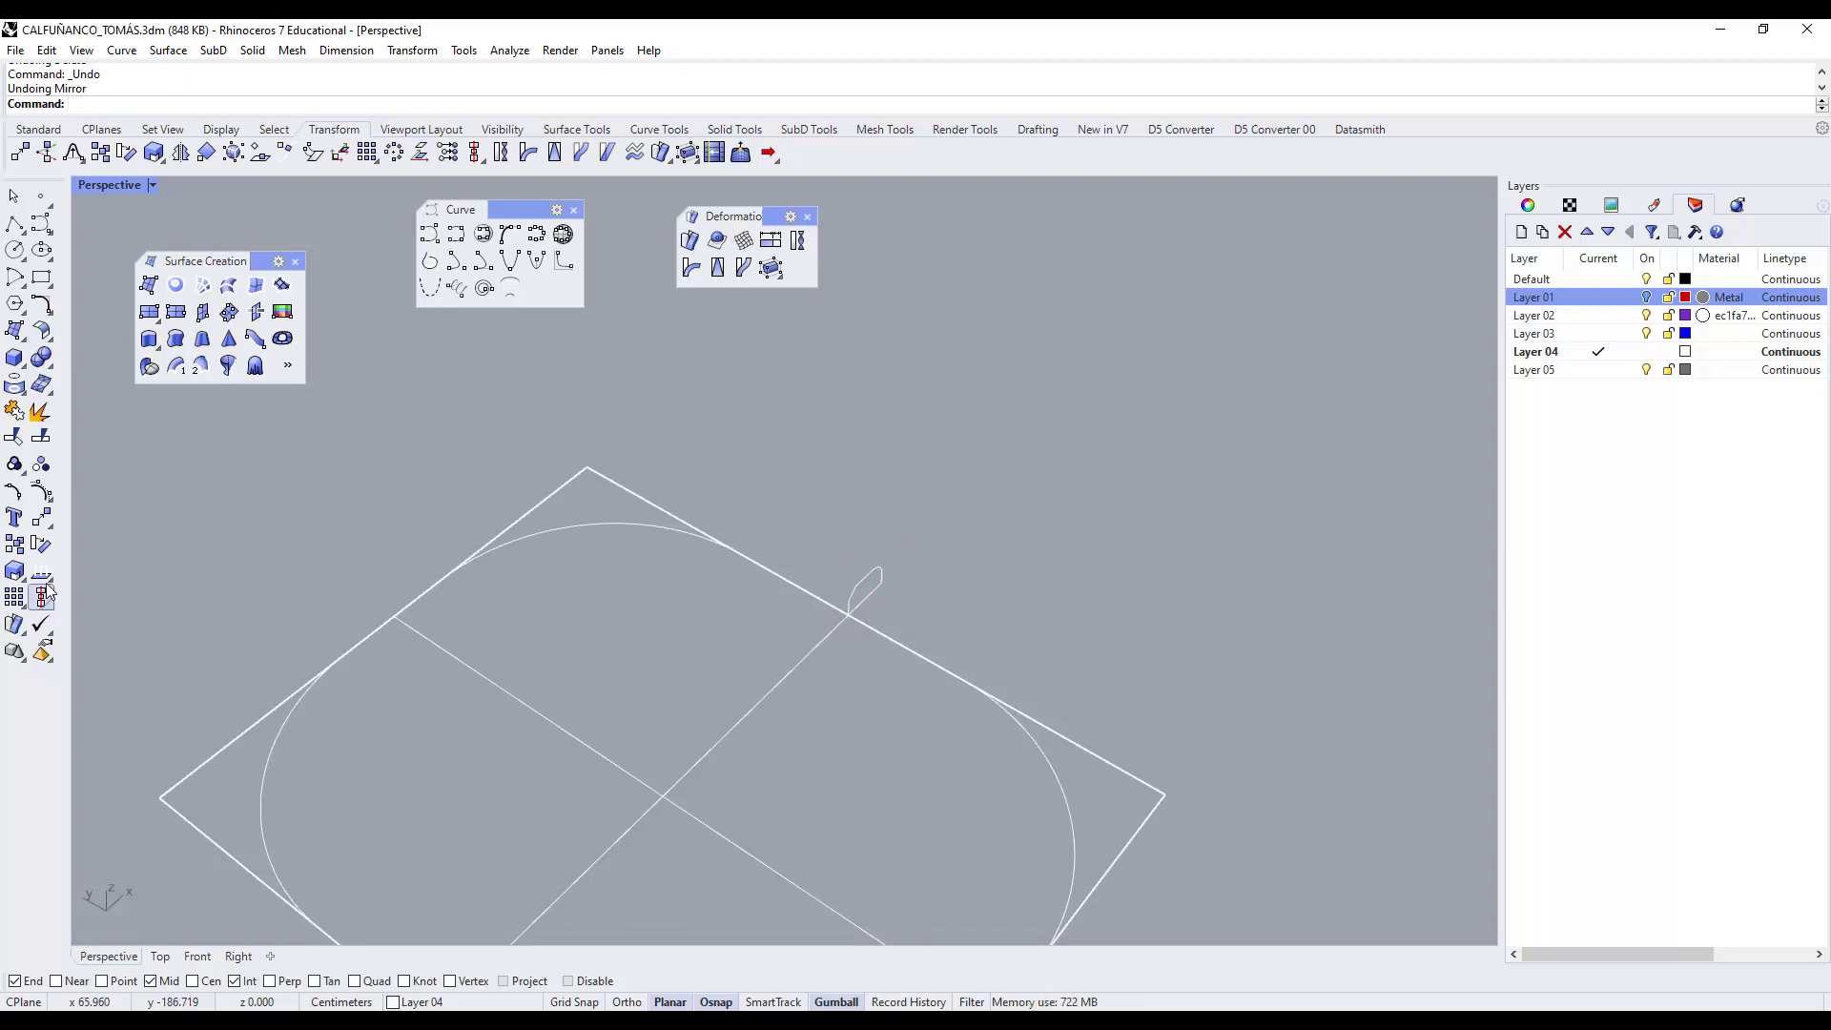
# Rotate the section profile 180 degrees about its corner on the rounded outline, with Ortho enabled, so it points inside the plane.
pyautogui.click(42, 596)
pyautogui.scroll(5, 892, 596)
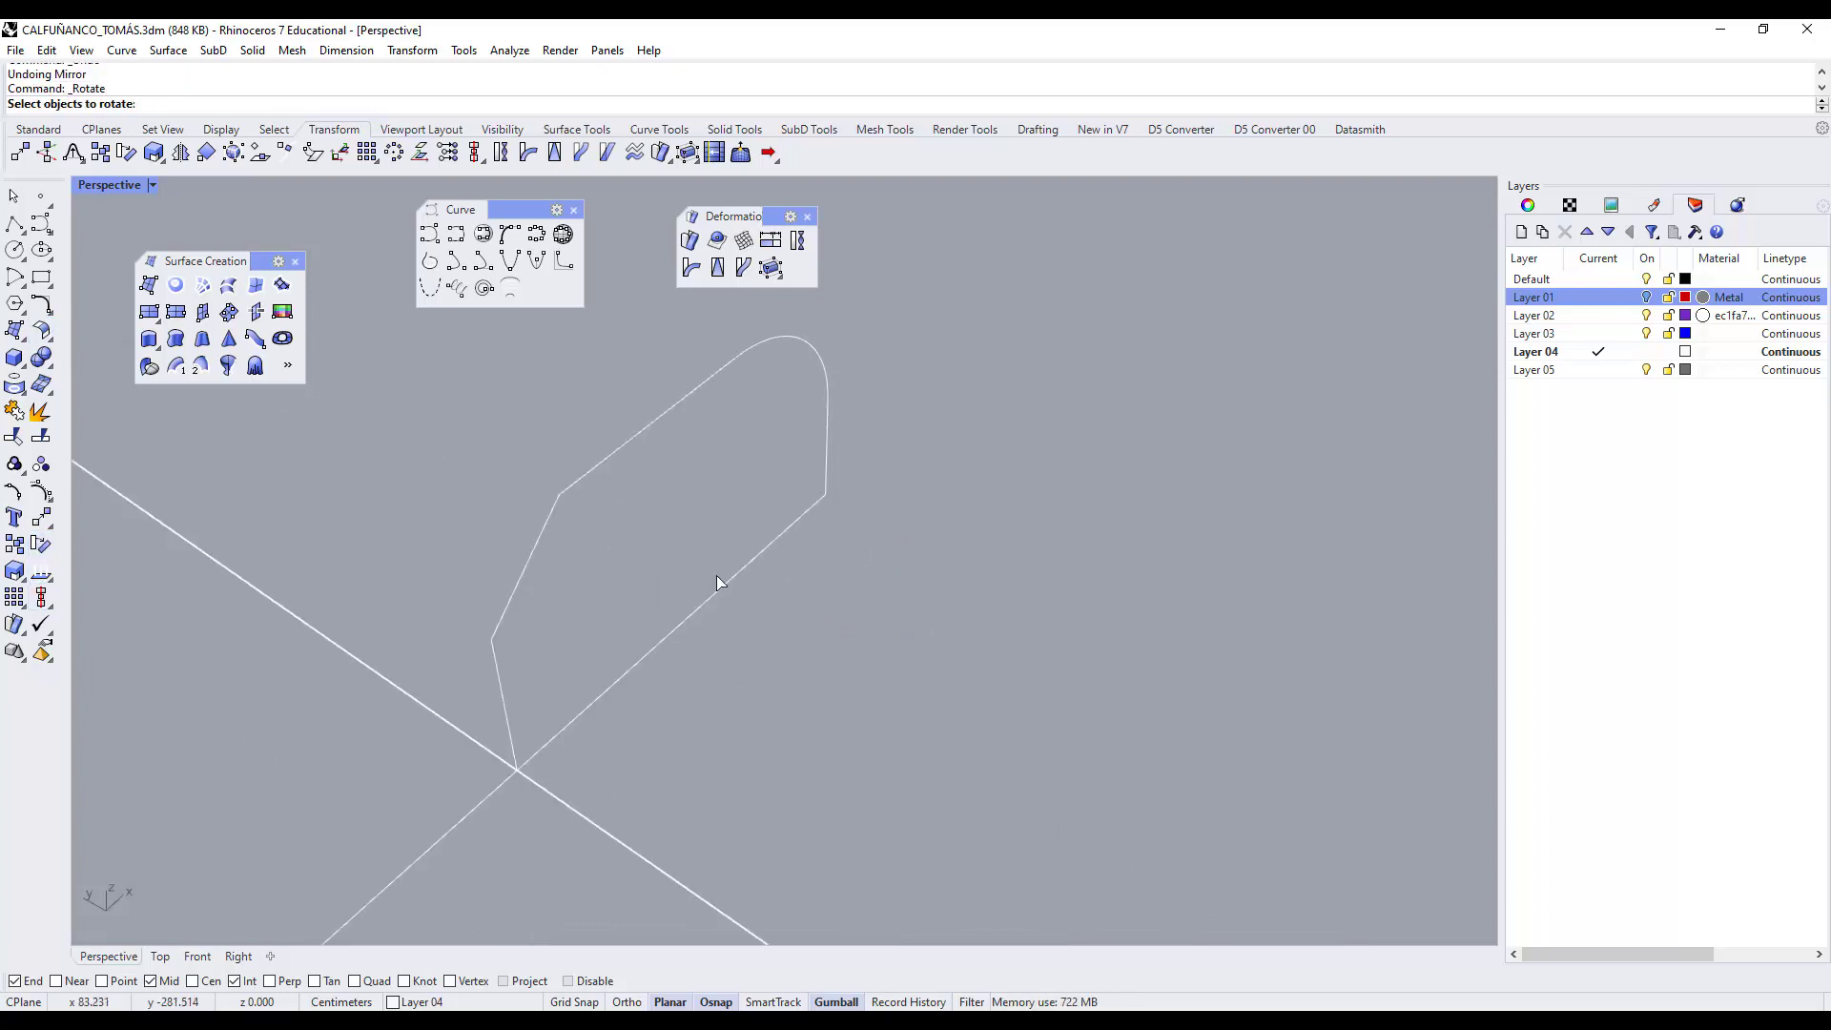
pyautogui.click(540, 558)
pyautogui.press('Return')
pyautogui.scroll(-10, 958, 565)
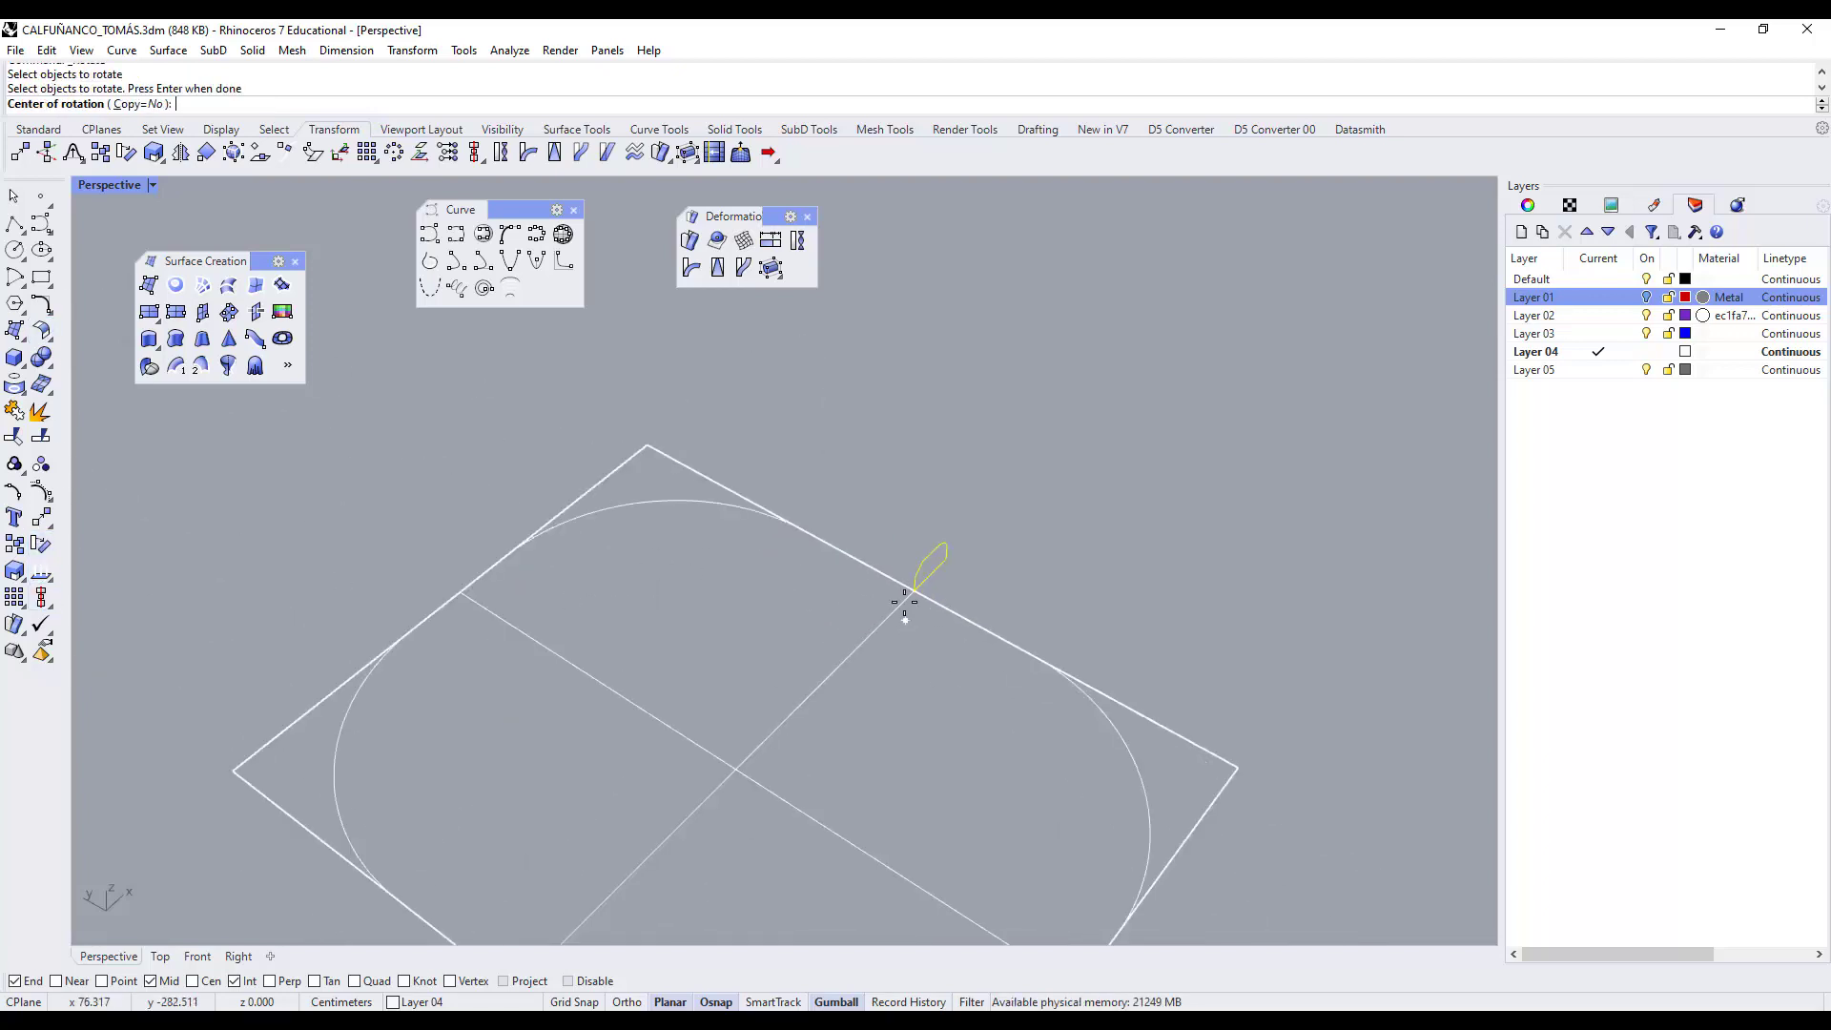
pyautogui.scroll(4, 904, 600)
pyautogui.click(932, 574)
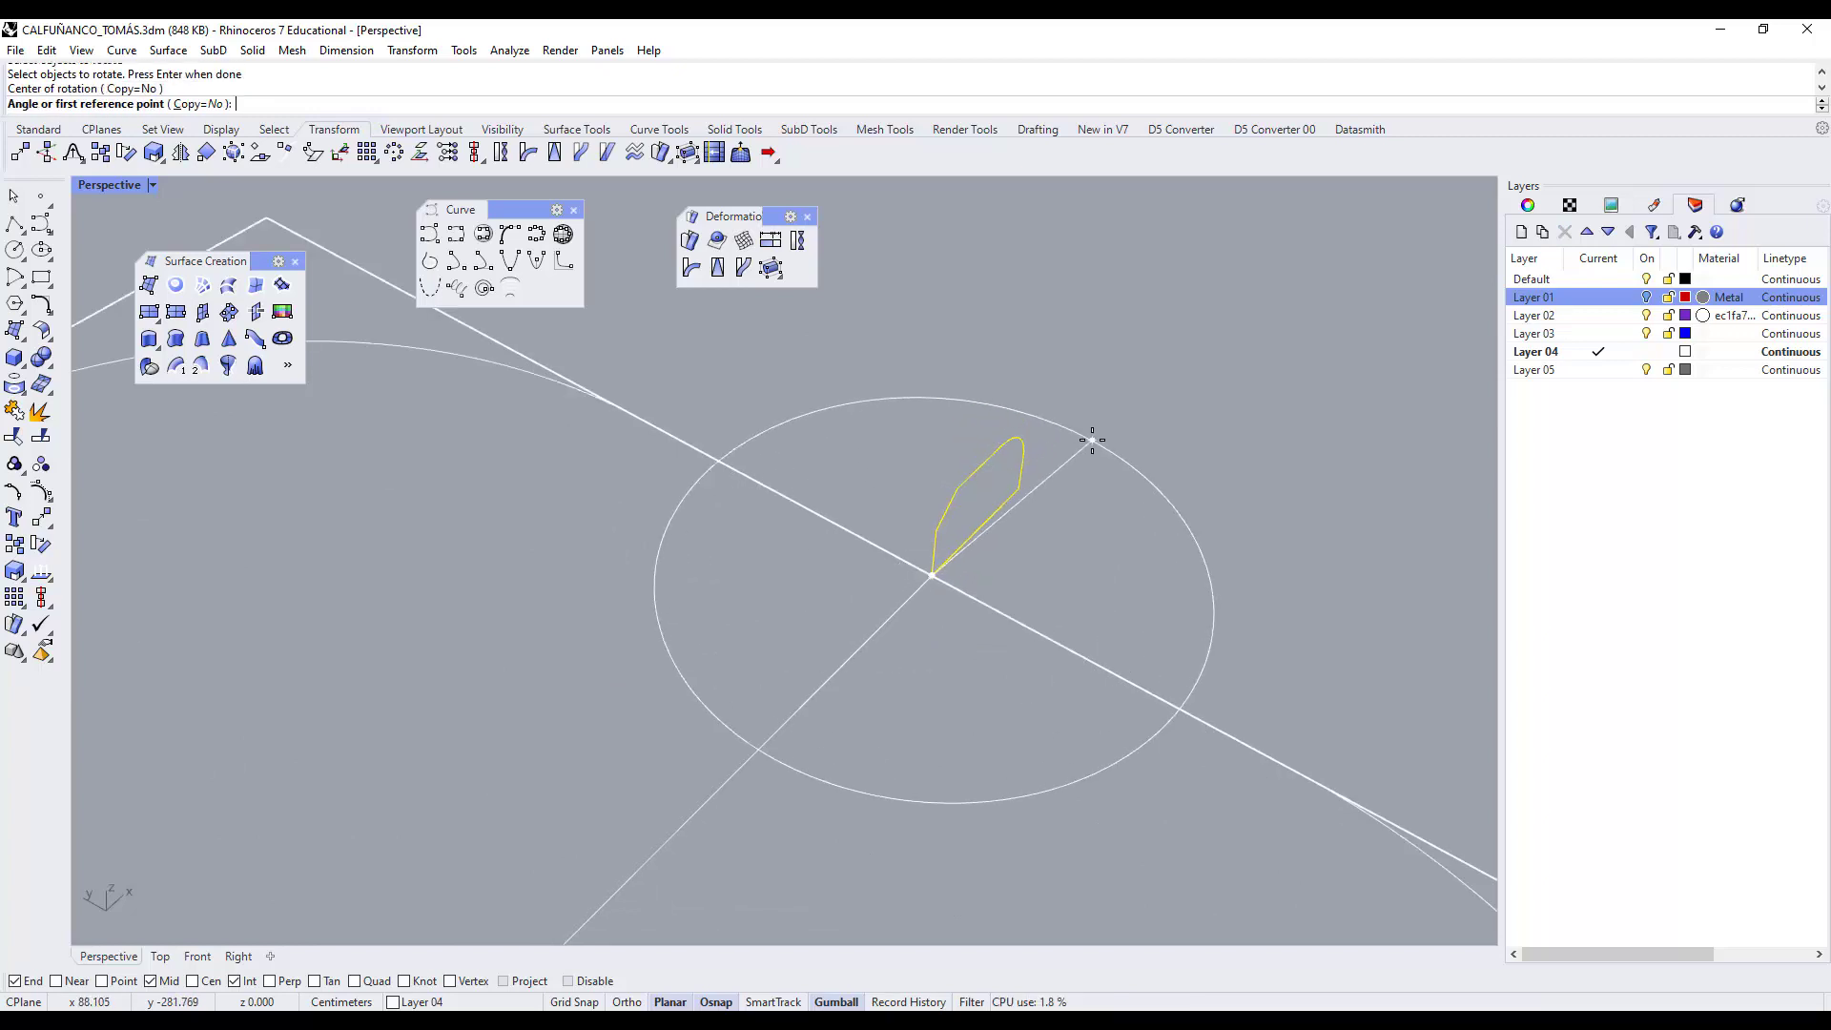
pyautogui.click(1019, 488)
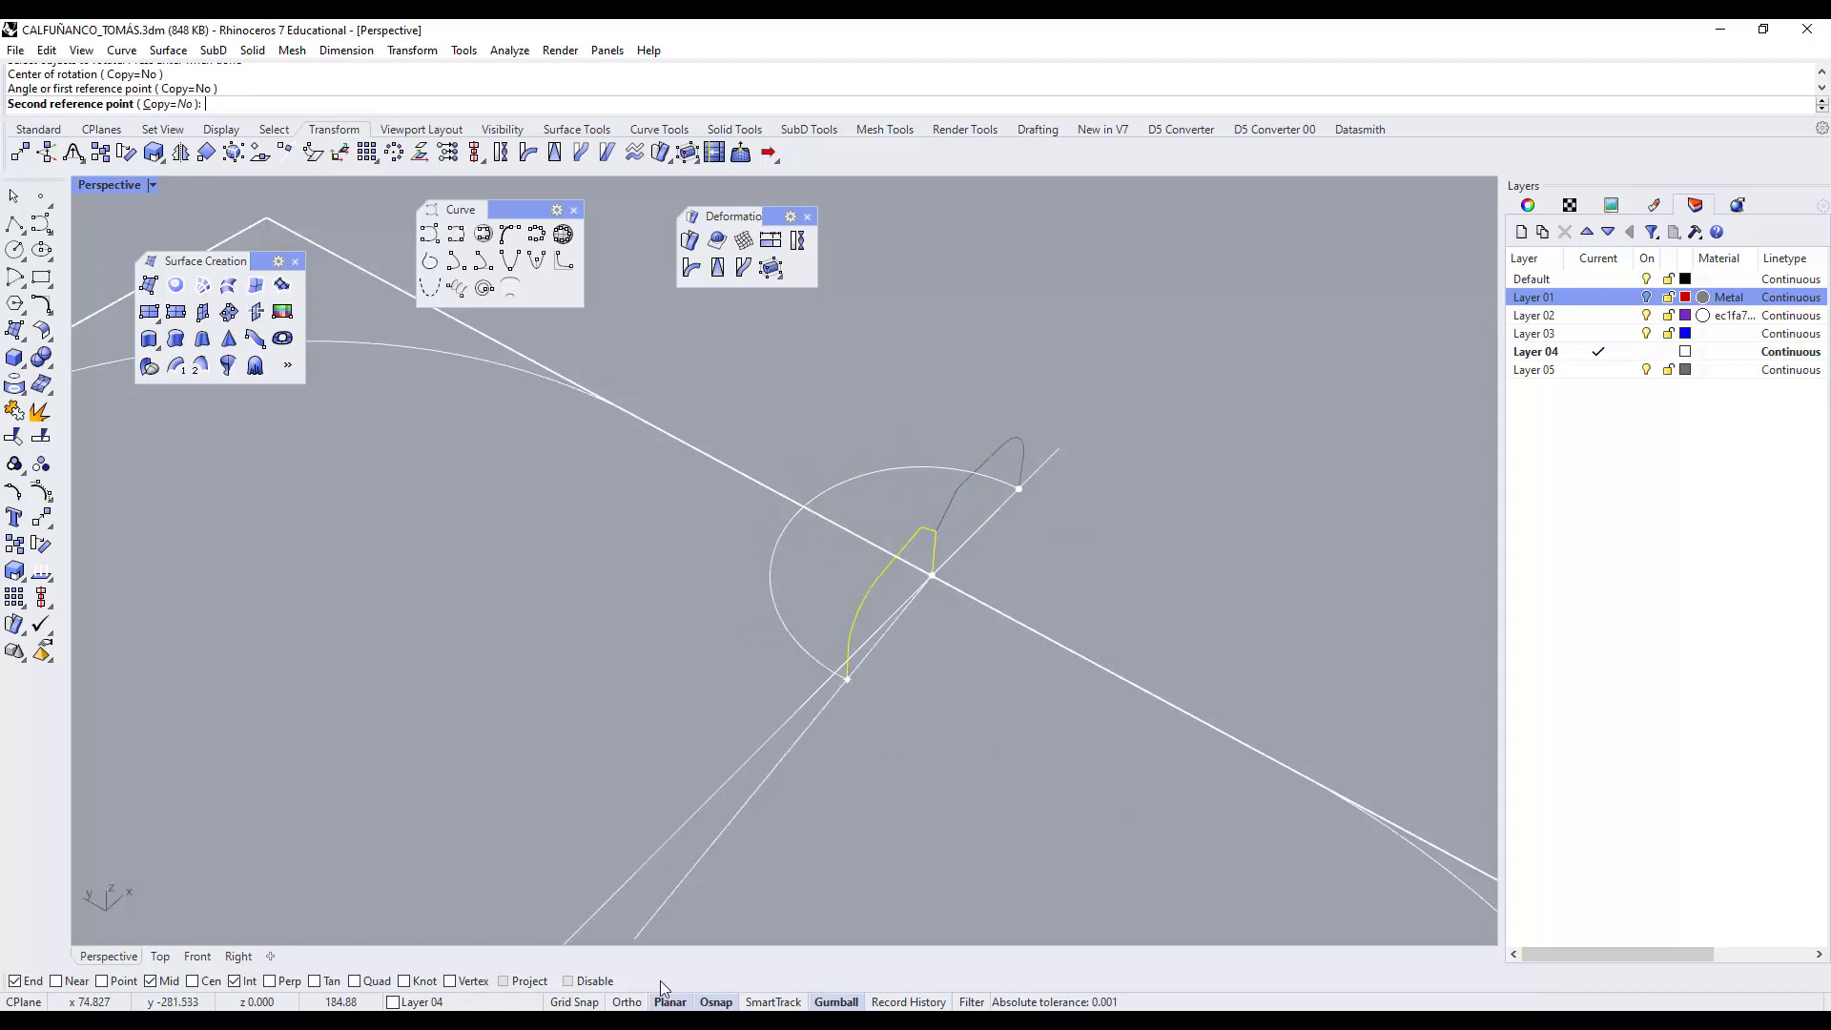
pyautogui.click(637, 1002)
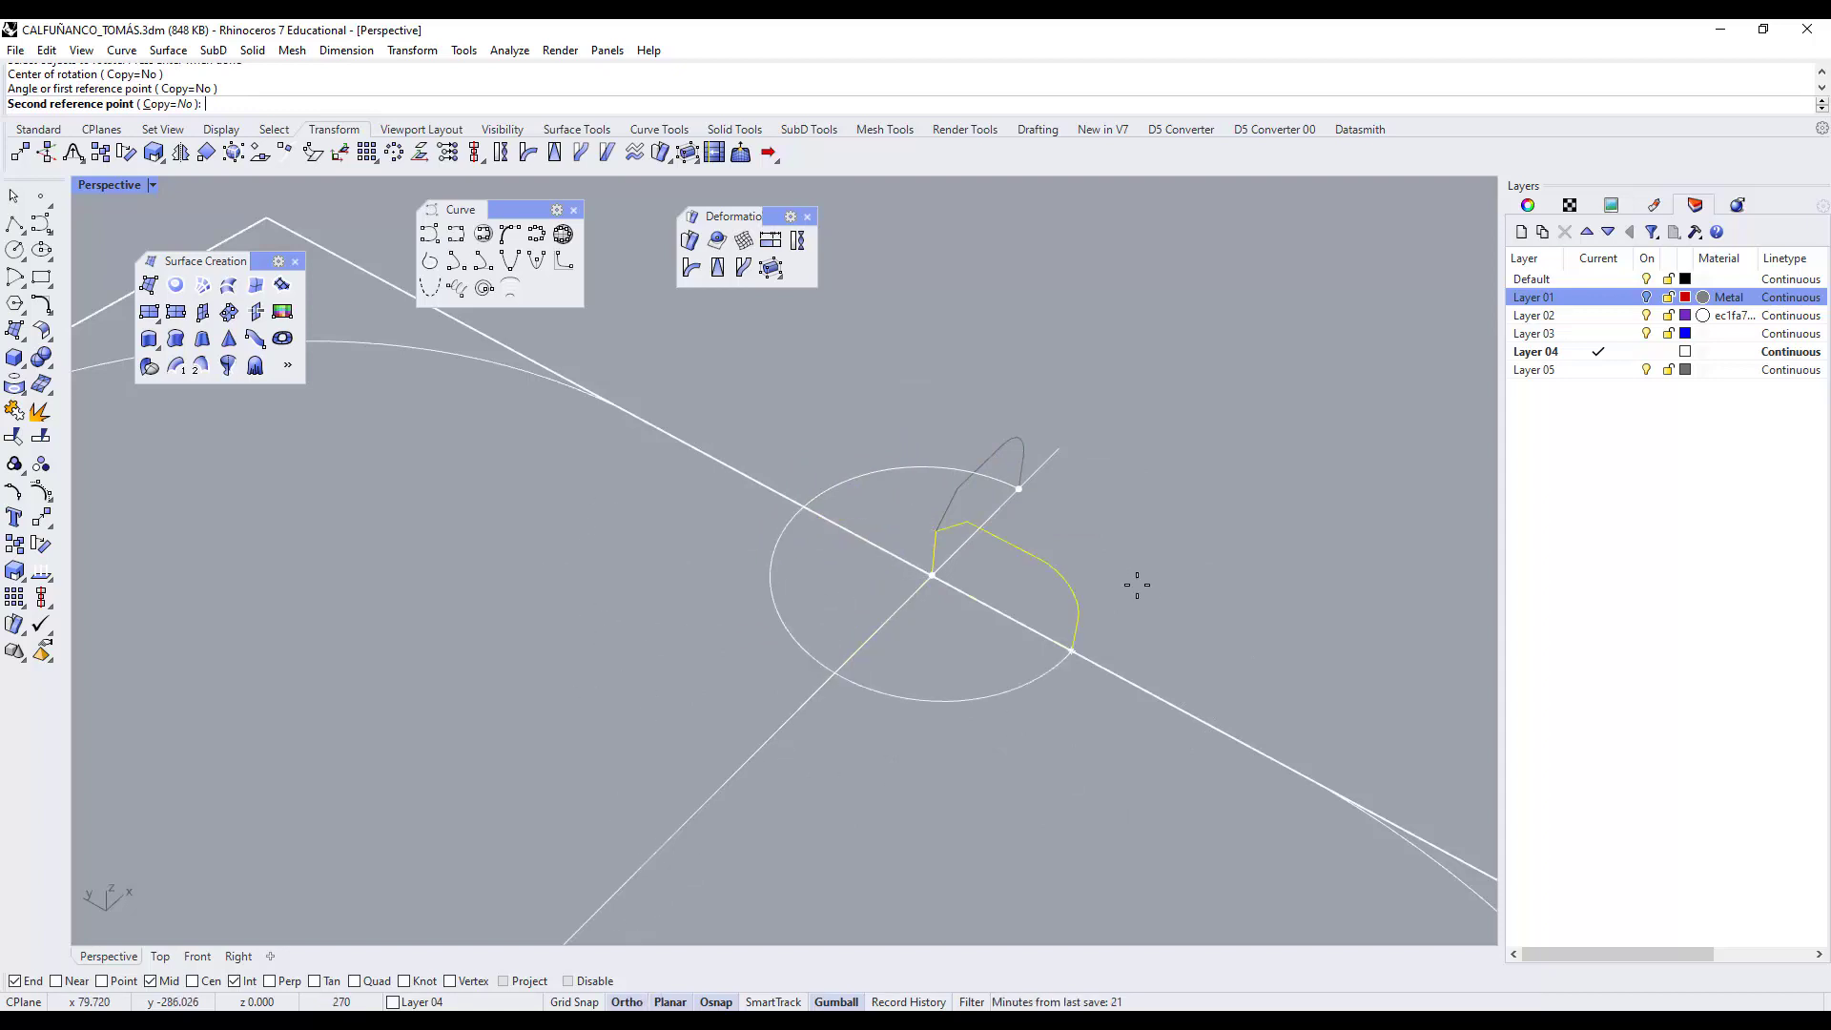
pyautogui.click(706, 722)
# Start a one-rail sweep using the rounded outline as rail and the small section profile as shape, accepting the default seam point.
pyautogui.scroll(-10, 900, 517)
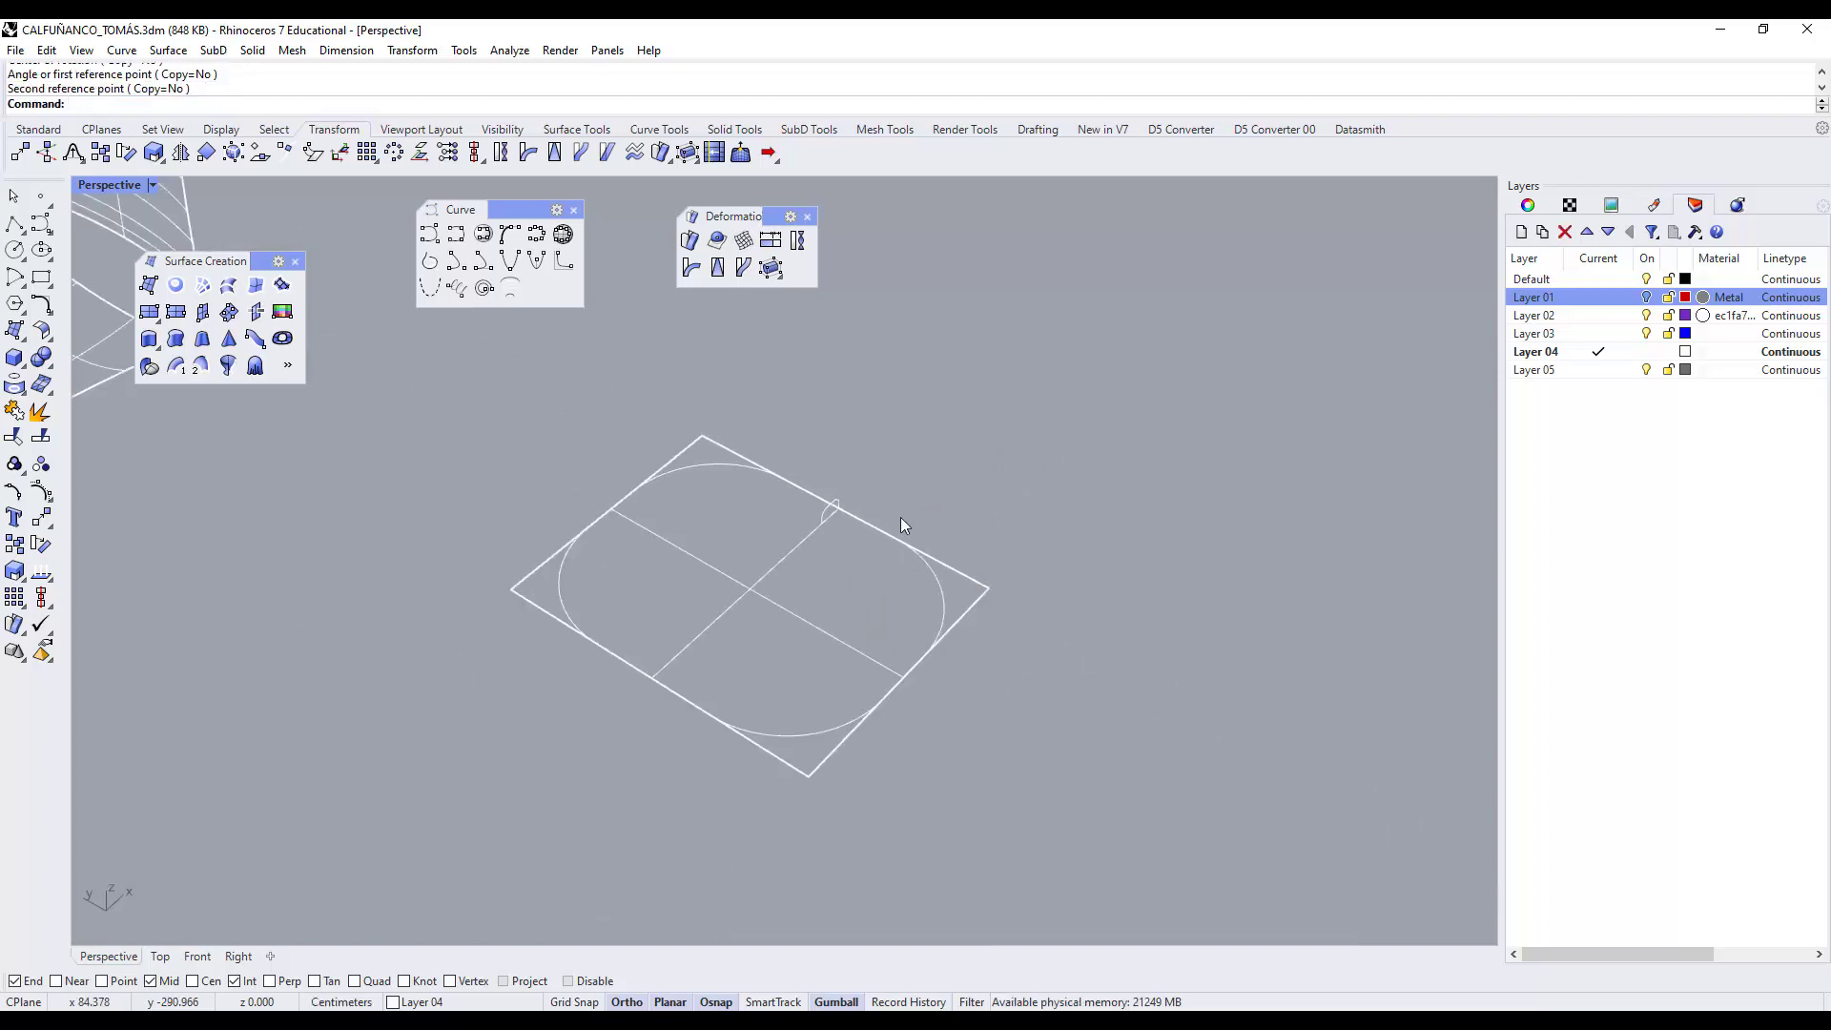
pyautogui.scroll(4, 835, 513)
pyautogui.scroll(-2, 832, 508)
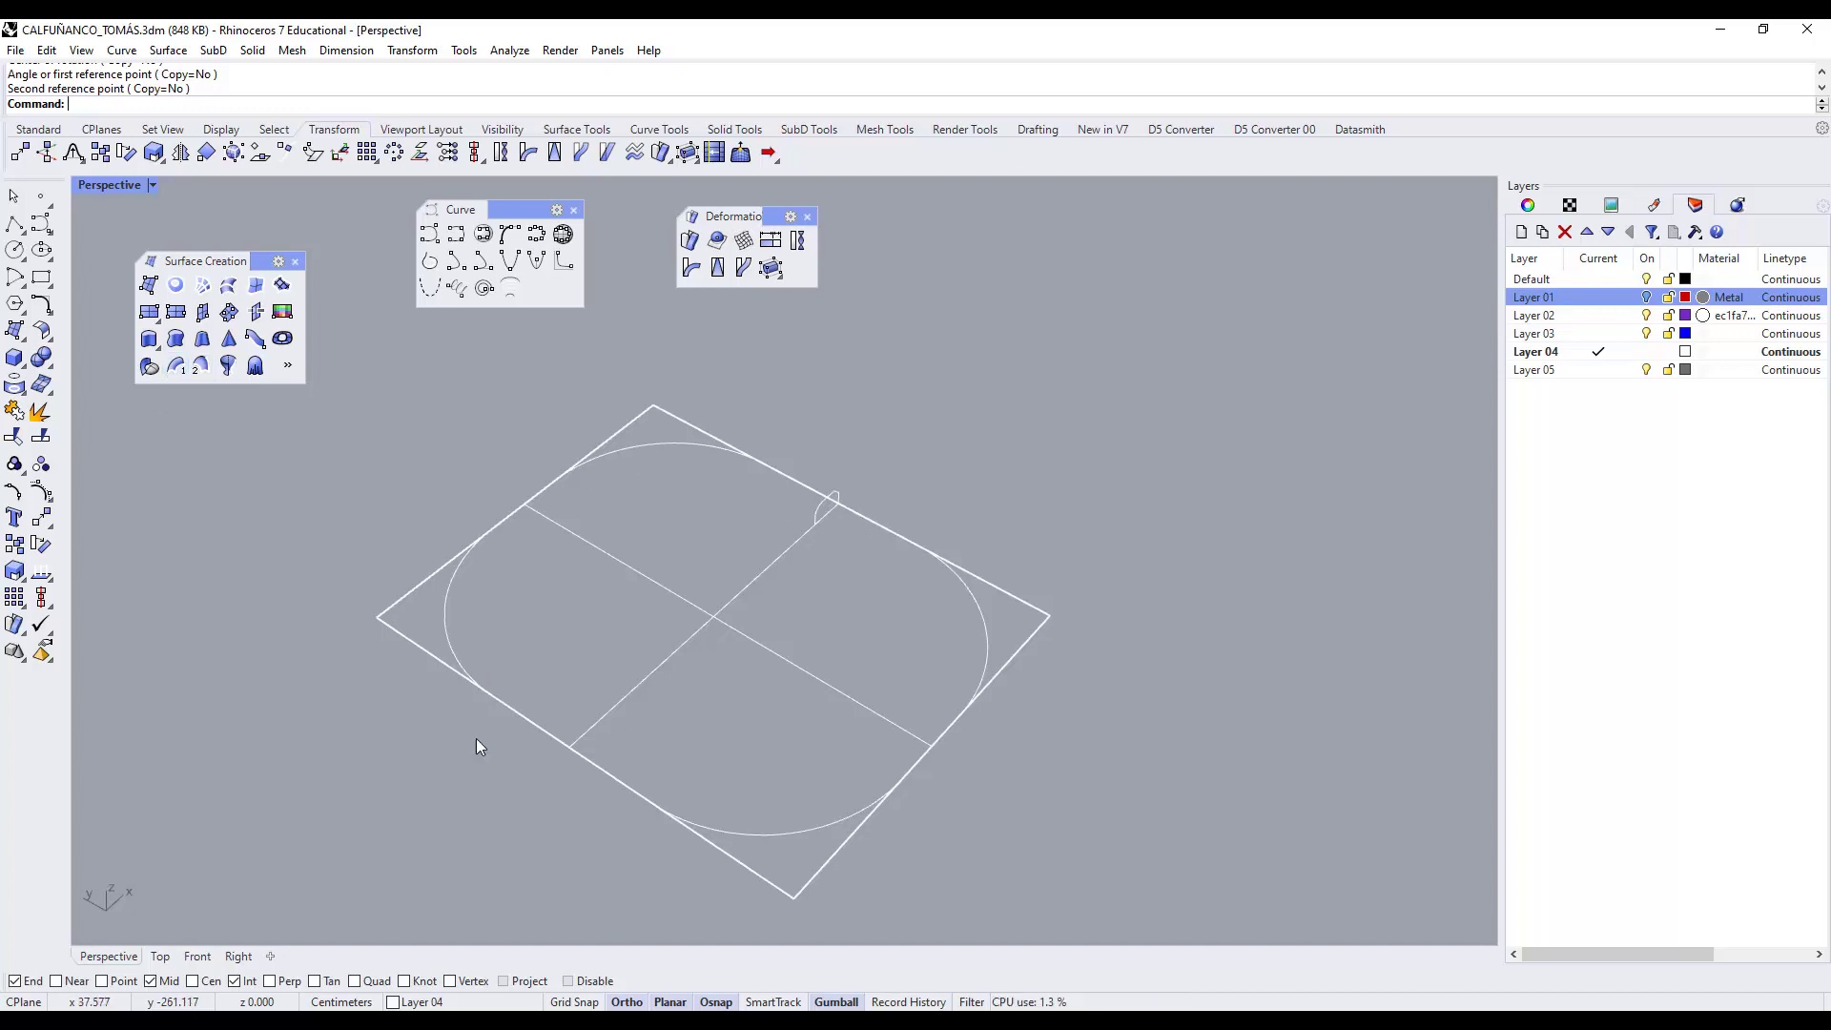
pyautogui.click(174, 374)
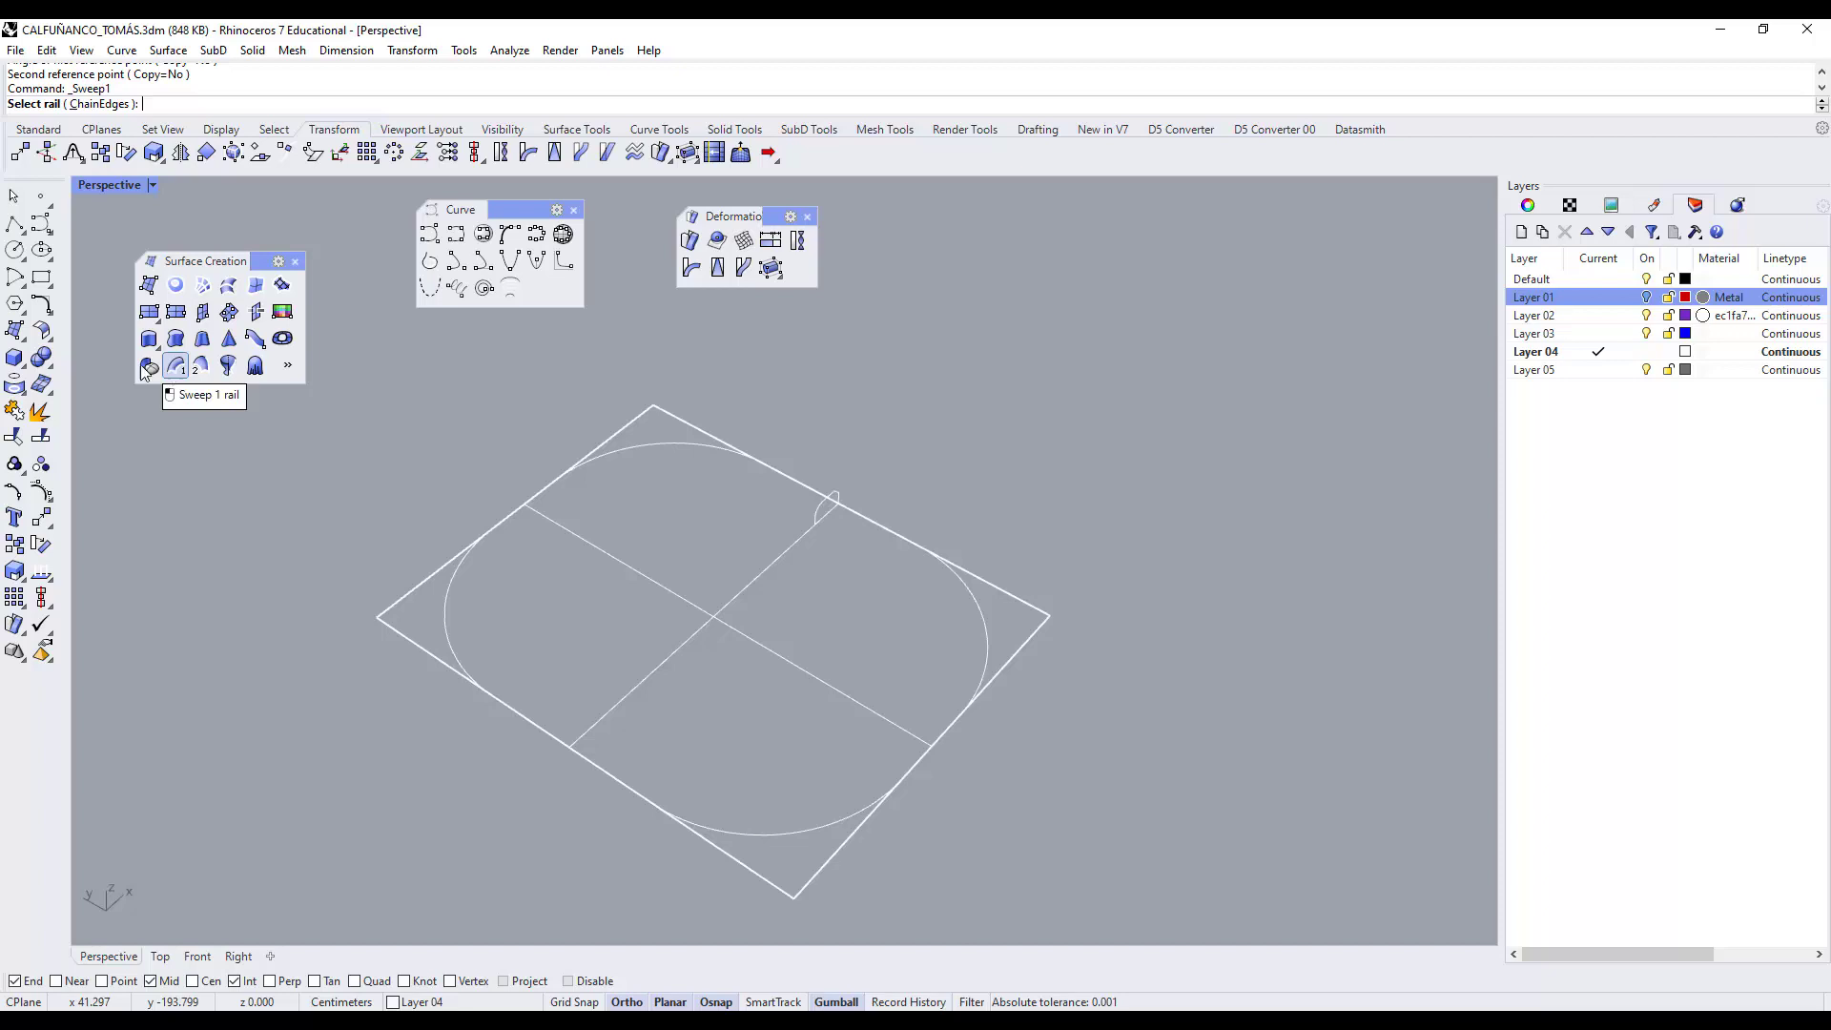
pyautogui.click(702, 442)
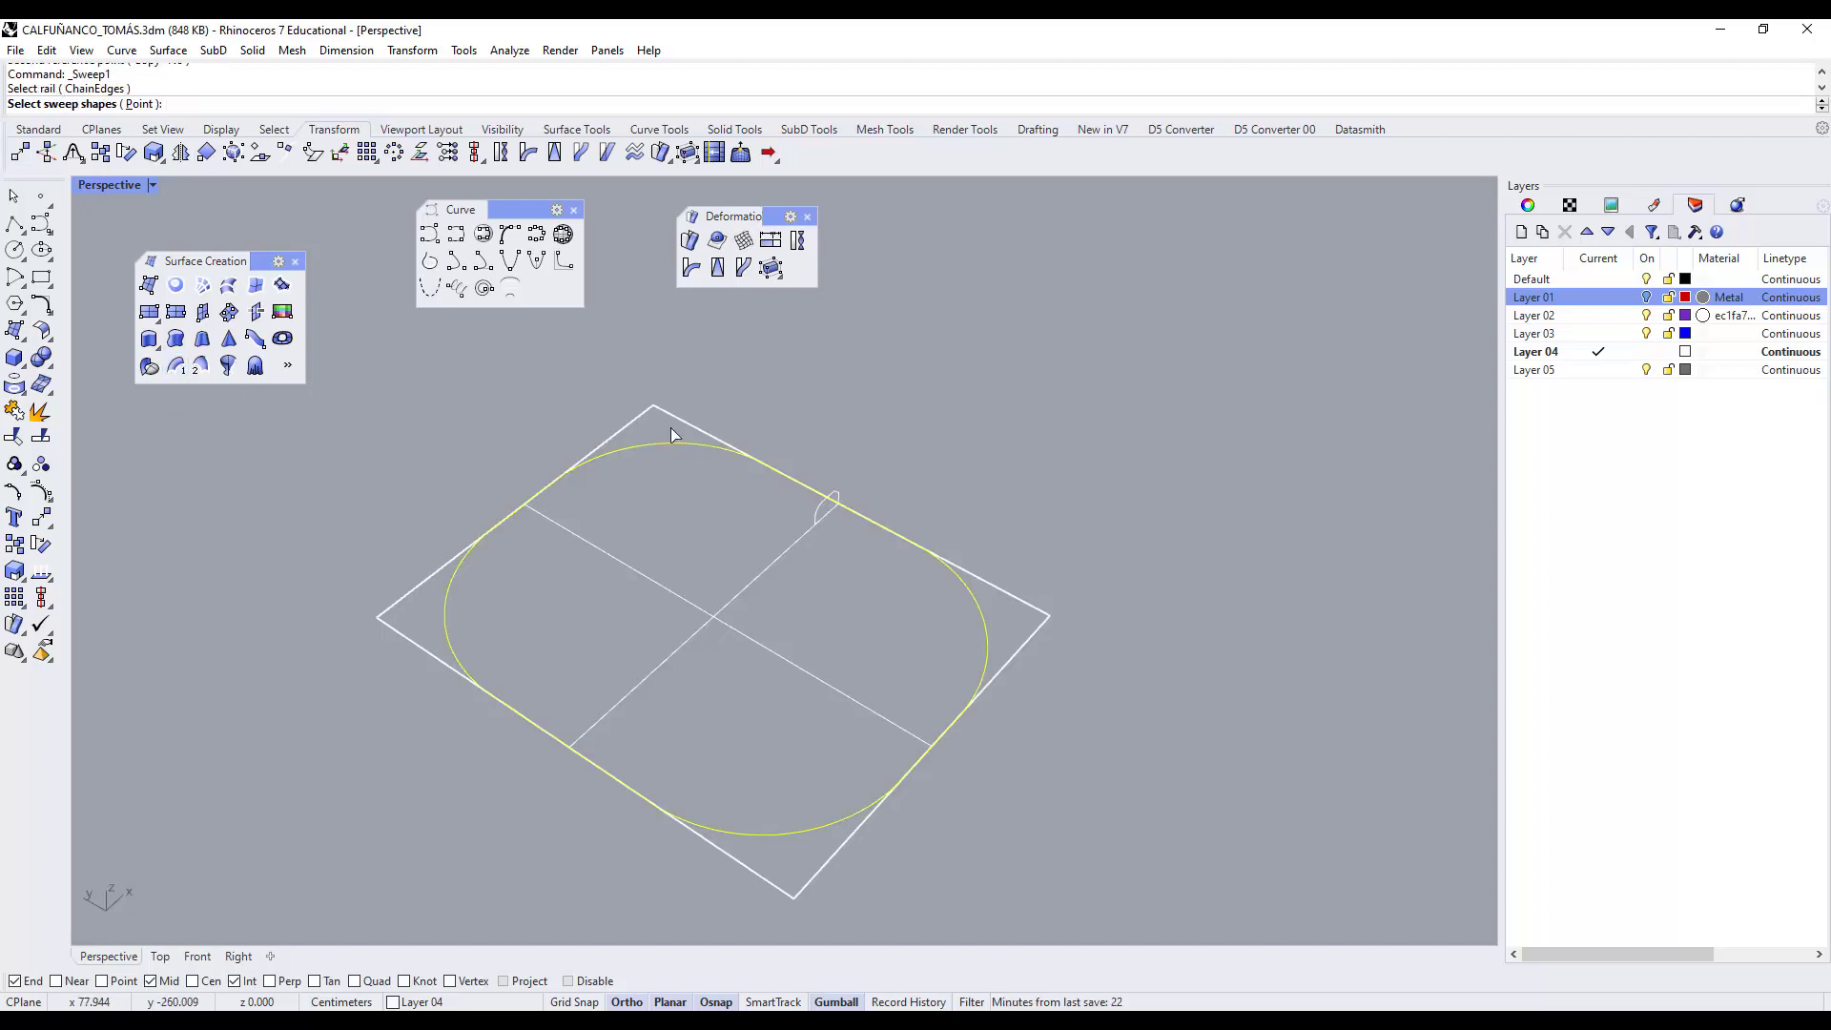
pyautogui.click(818, 510)
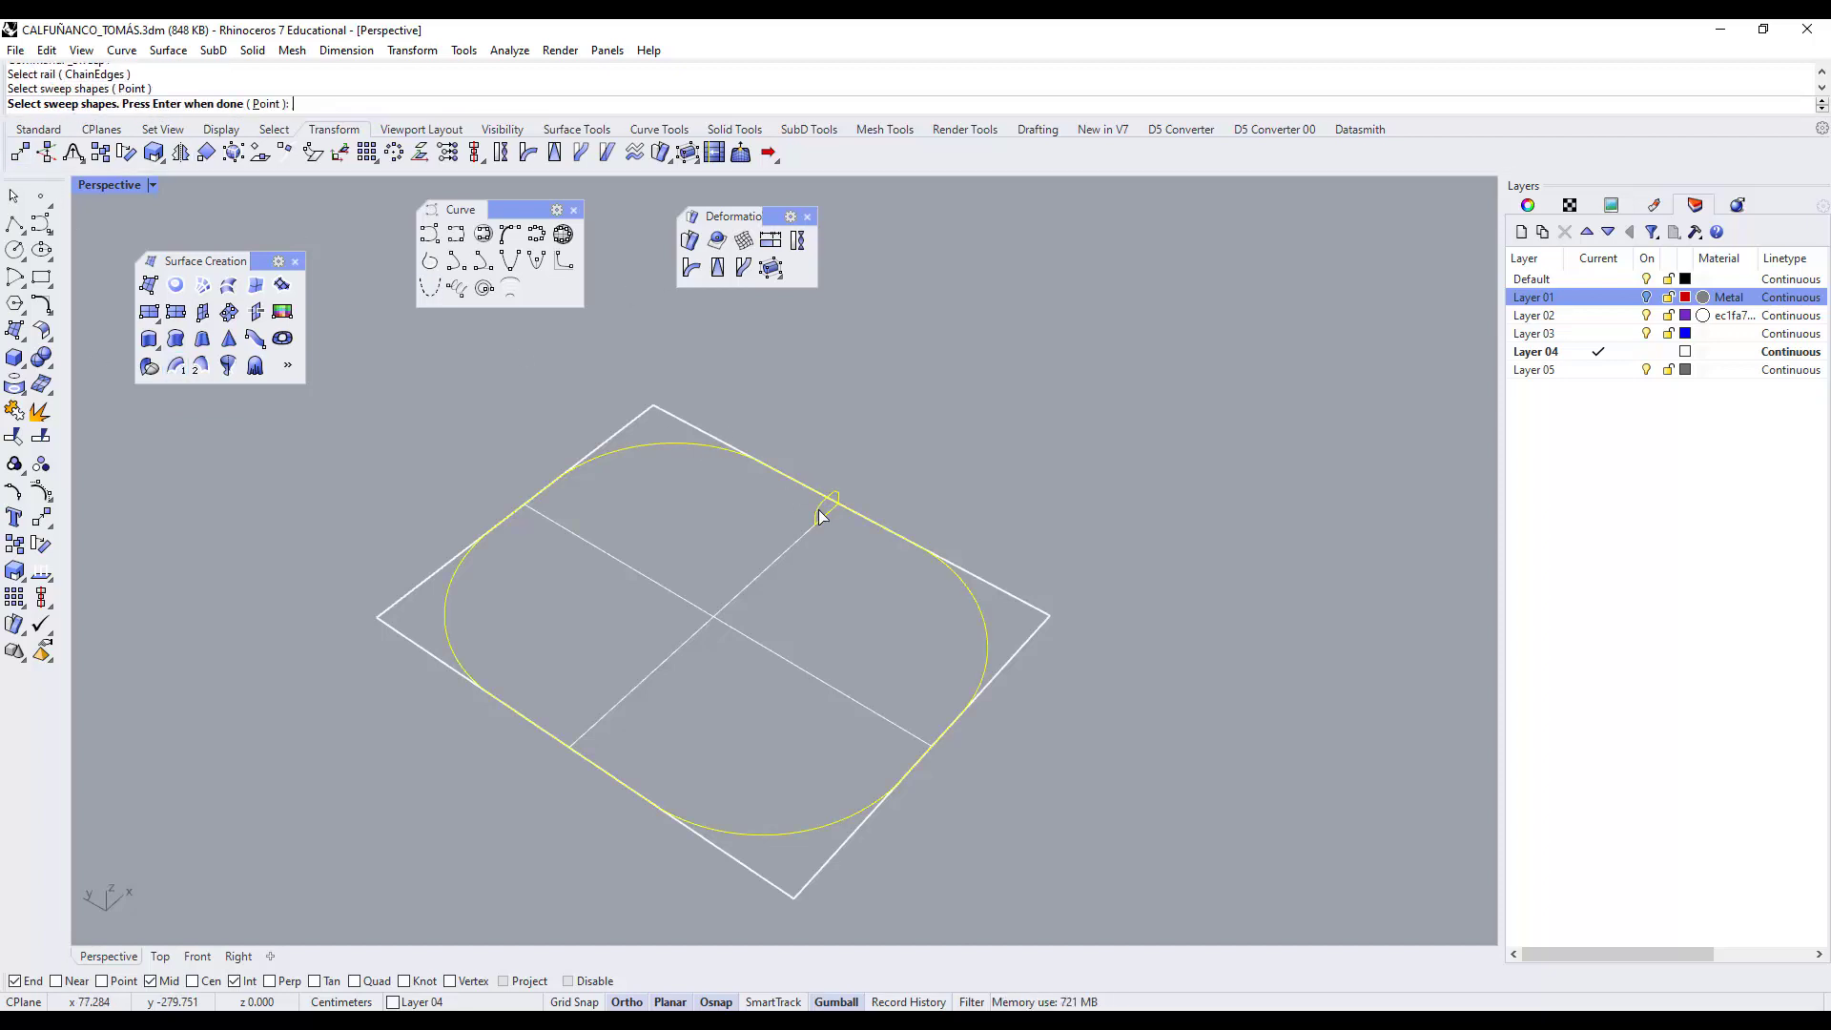
pyautogui.press('Return')
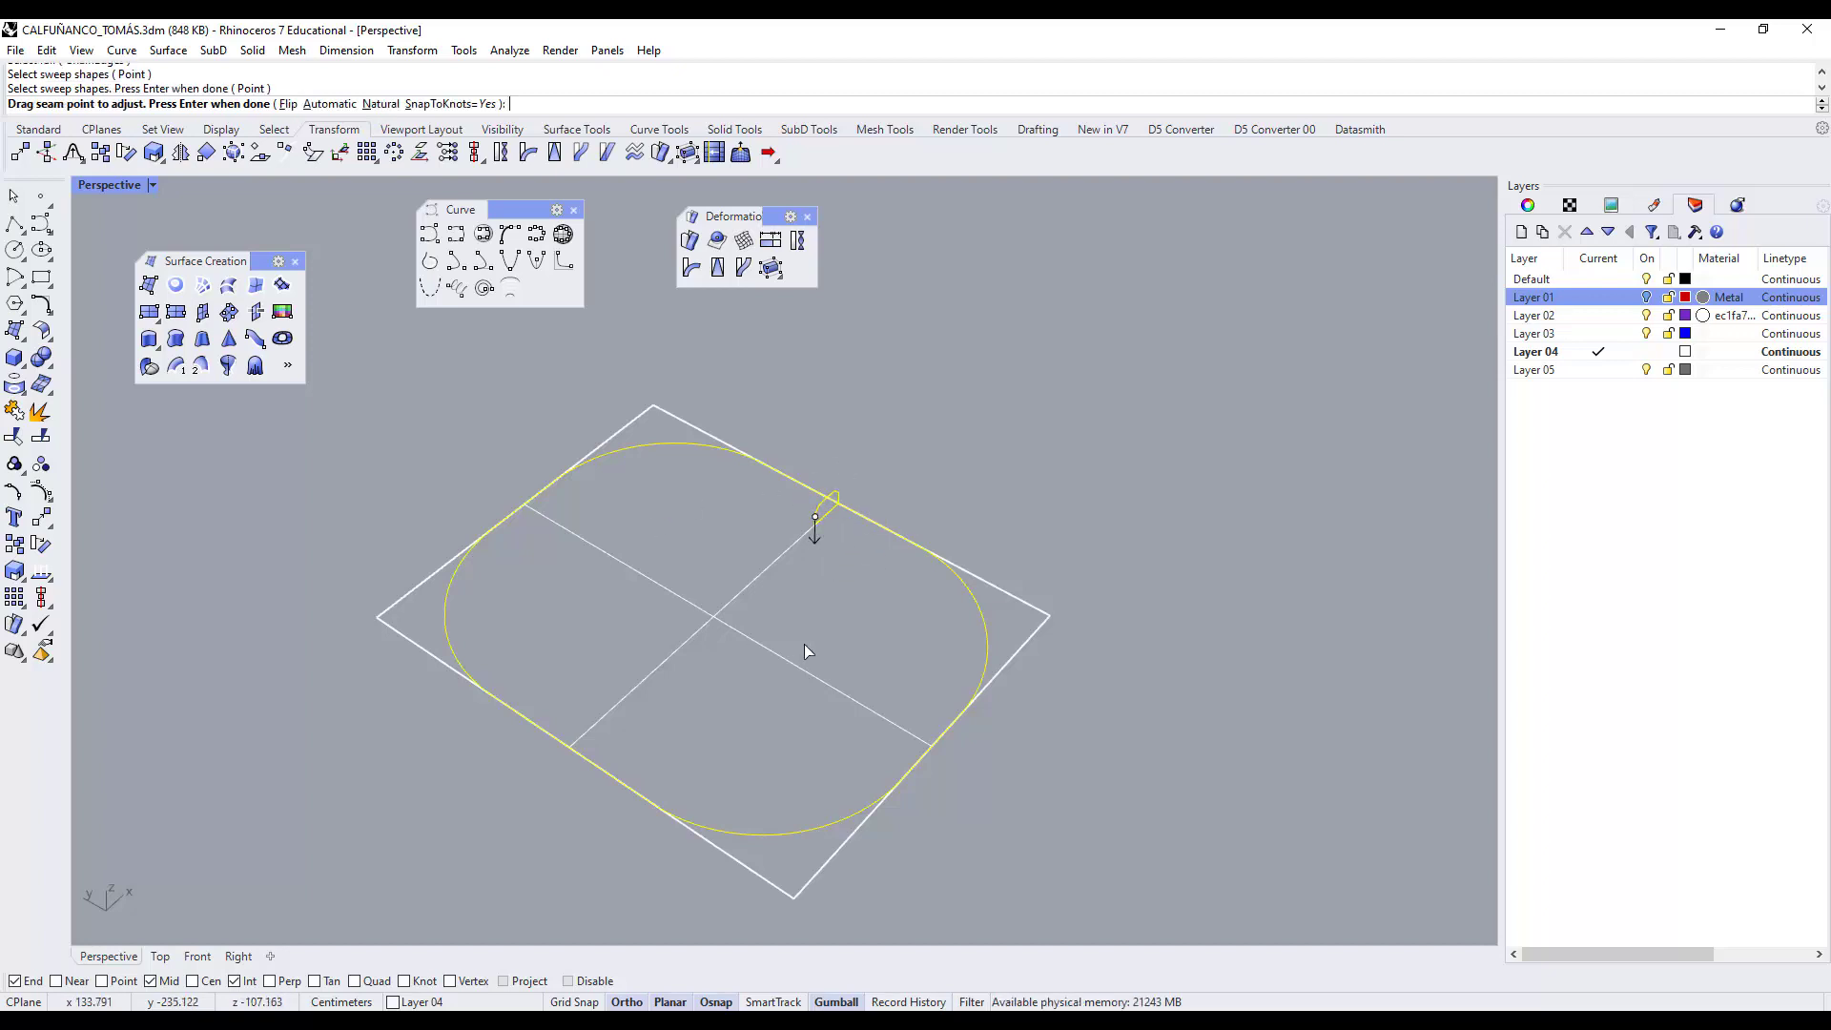
pyautogui.press('Return')
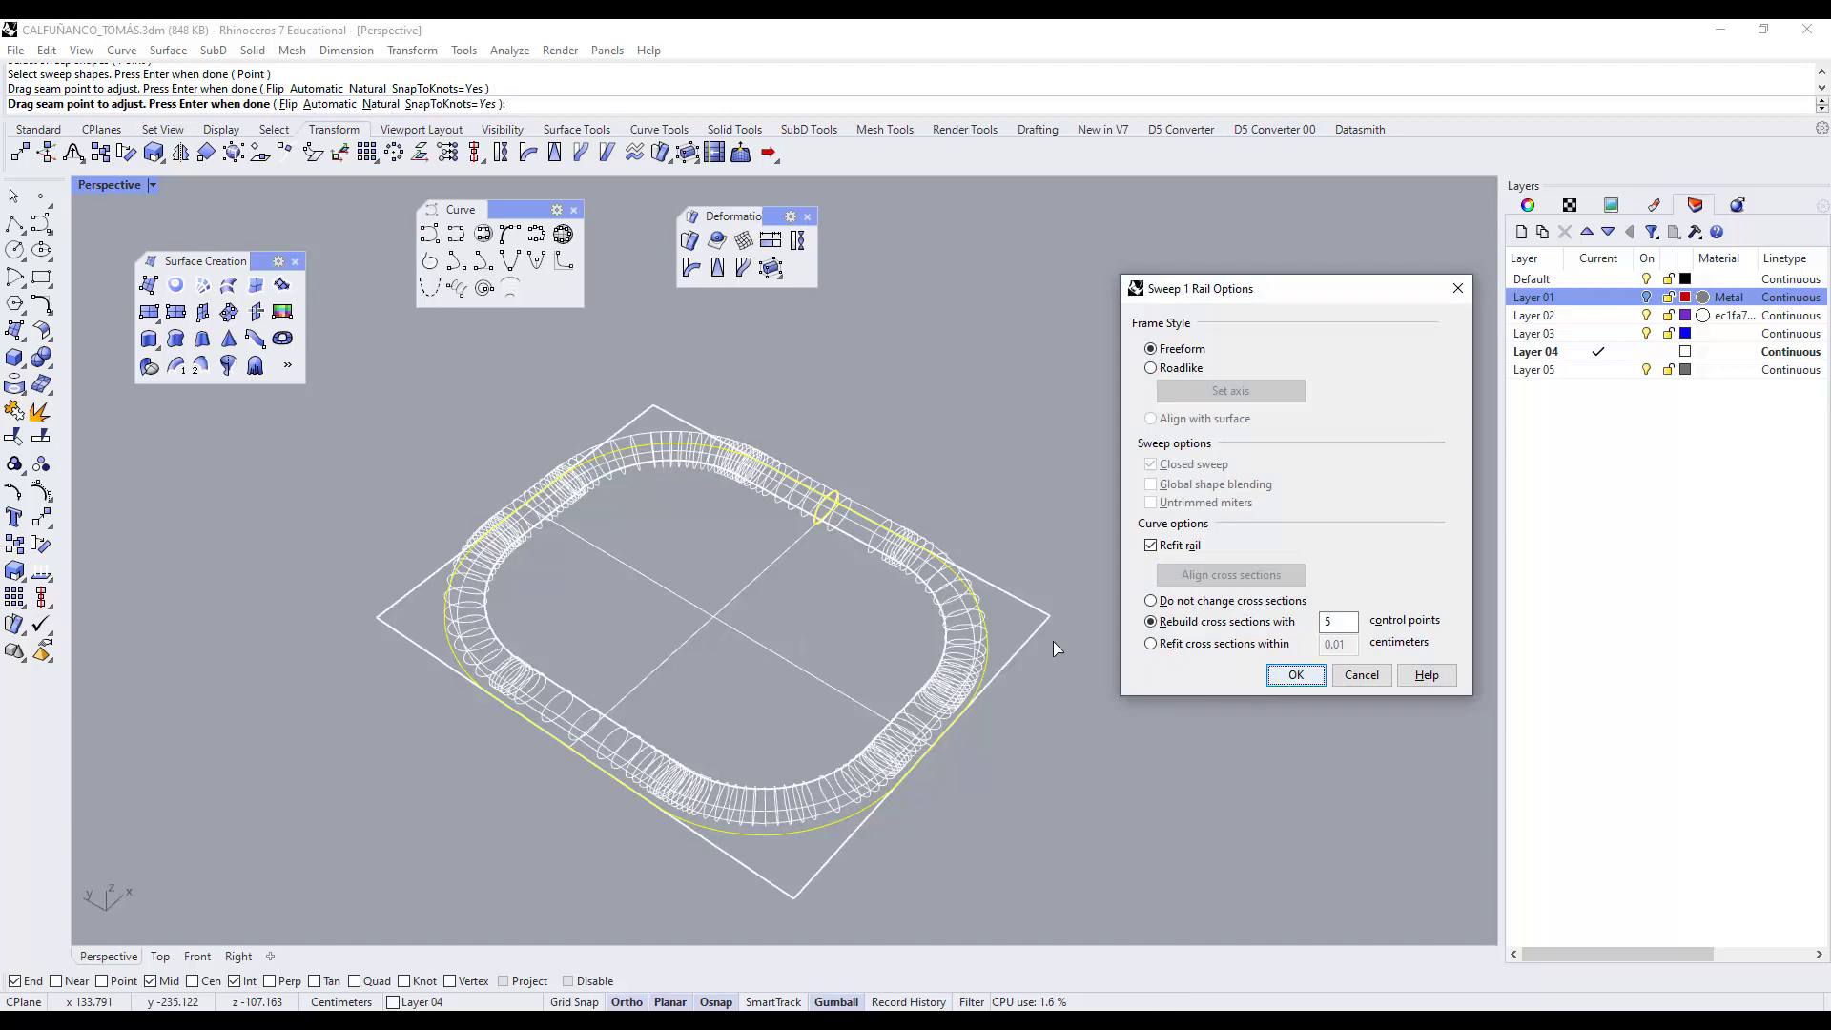
# Complete the sweep with Freeform frame style, unchanged cross sections, and both Refit rail and Closed sweep disabled.
pyautogui.scroll(5, 901, 643)
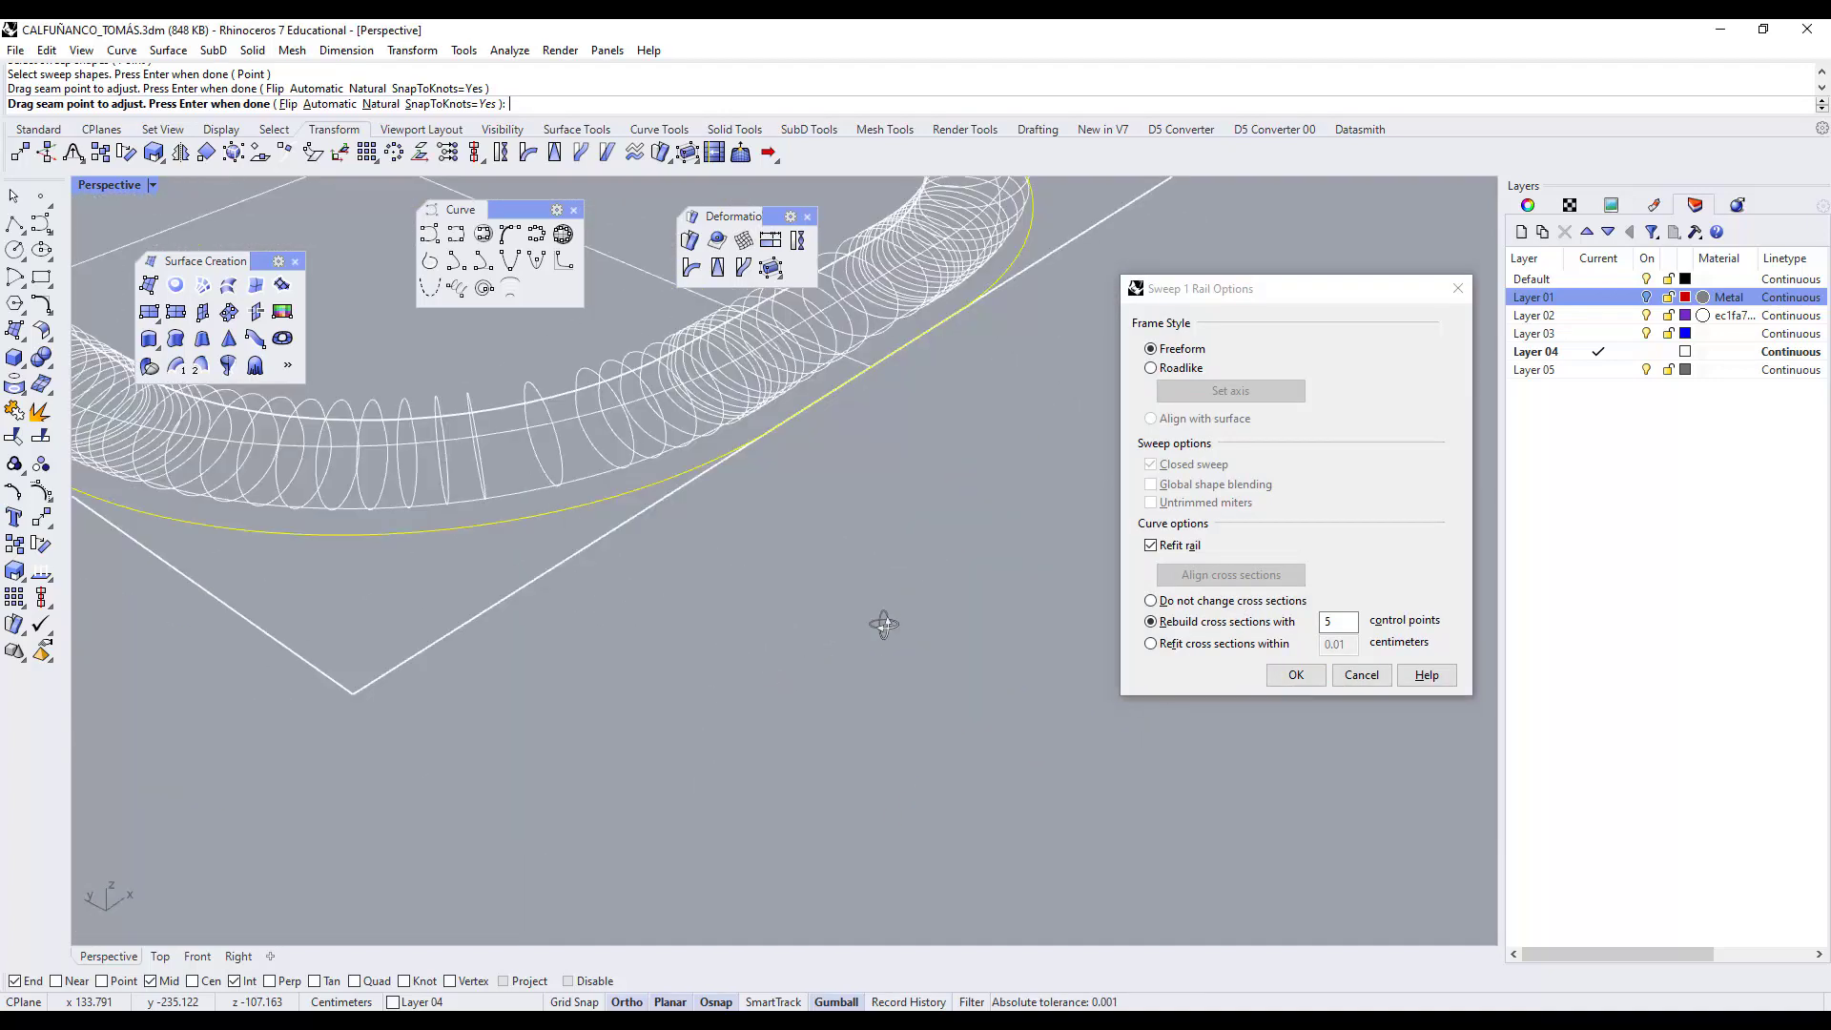
pyautogui.scroll(-6, 891, 638)
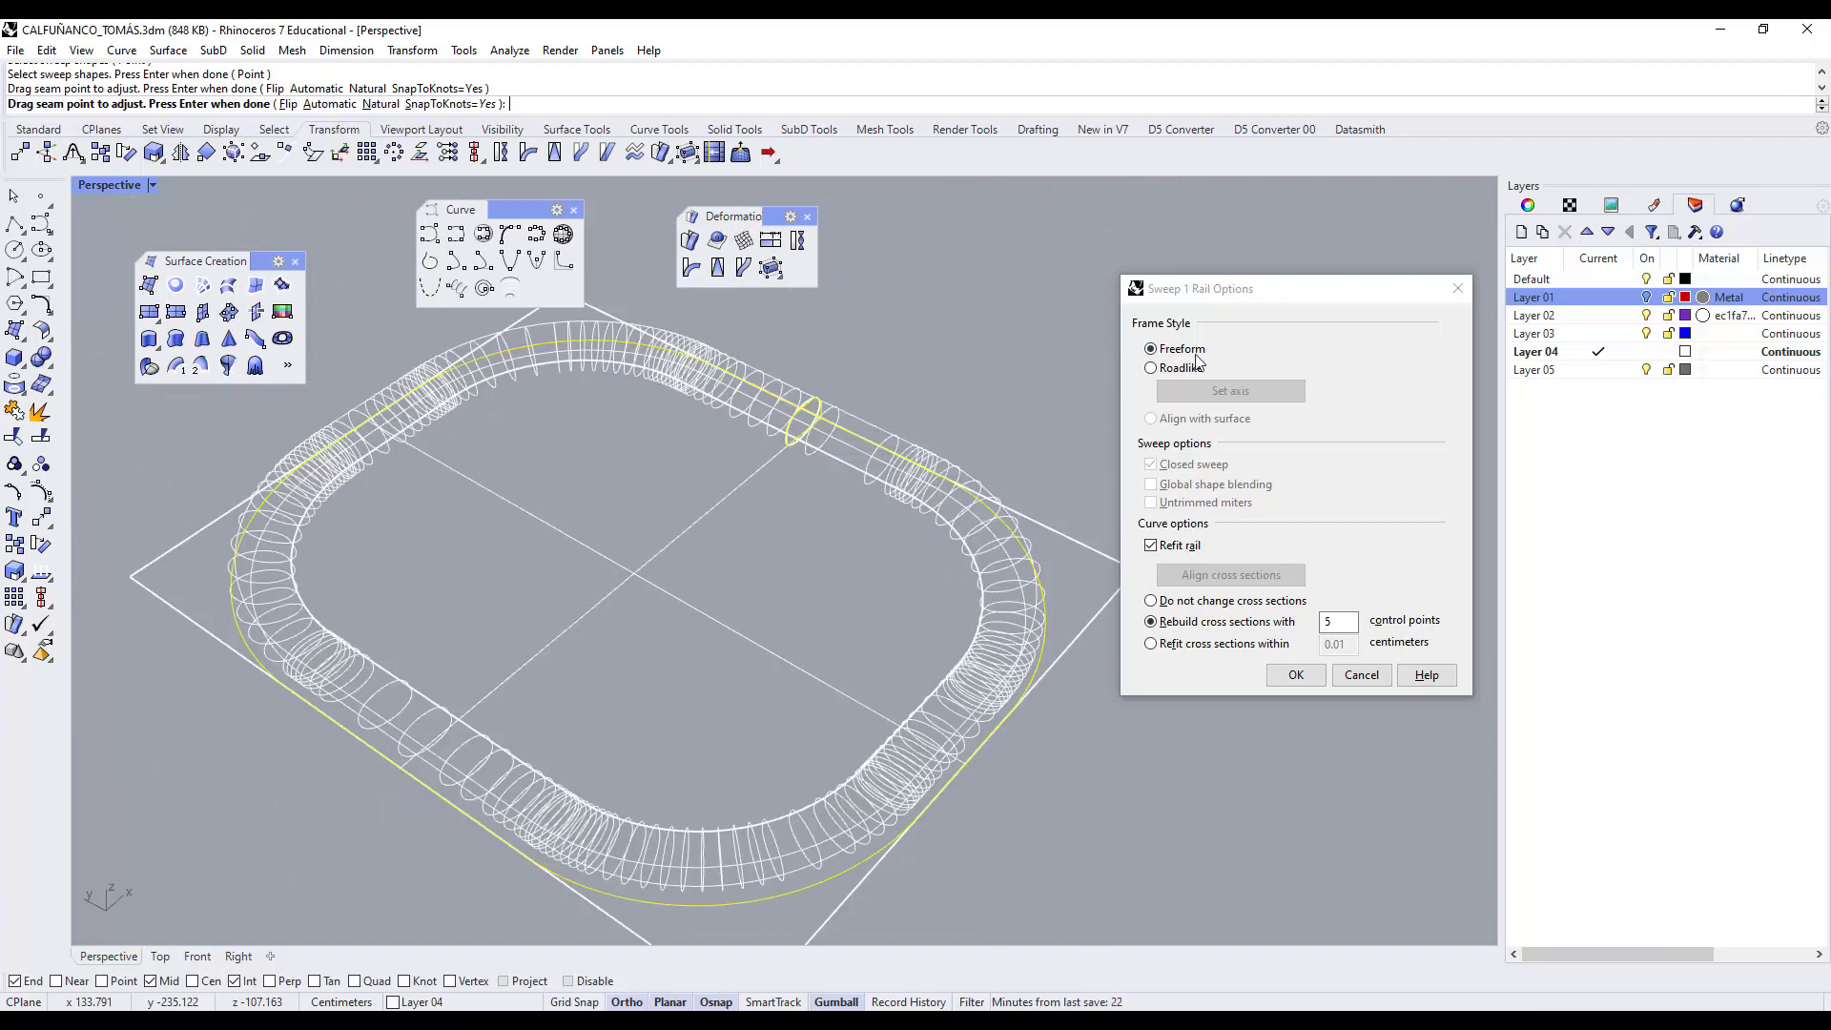
pyautogui.click(1150, 367)
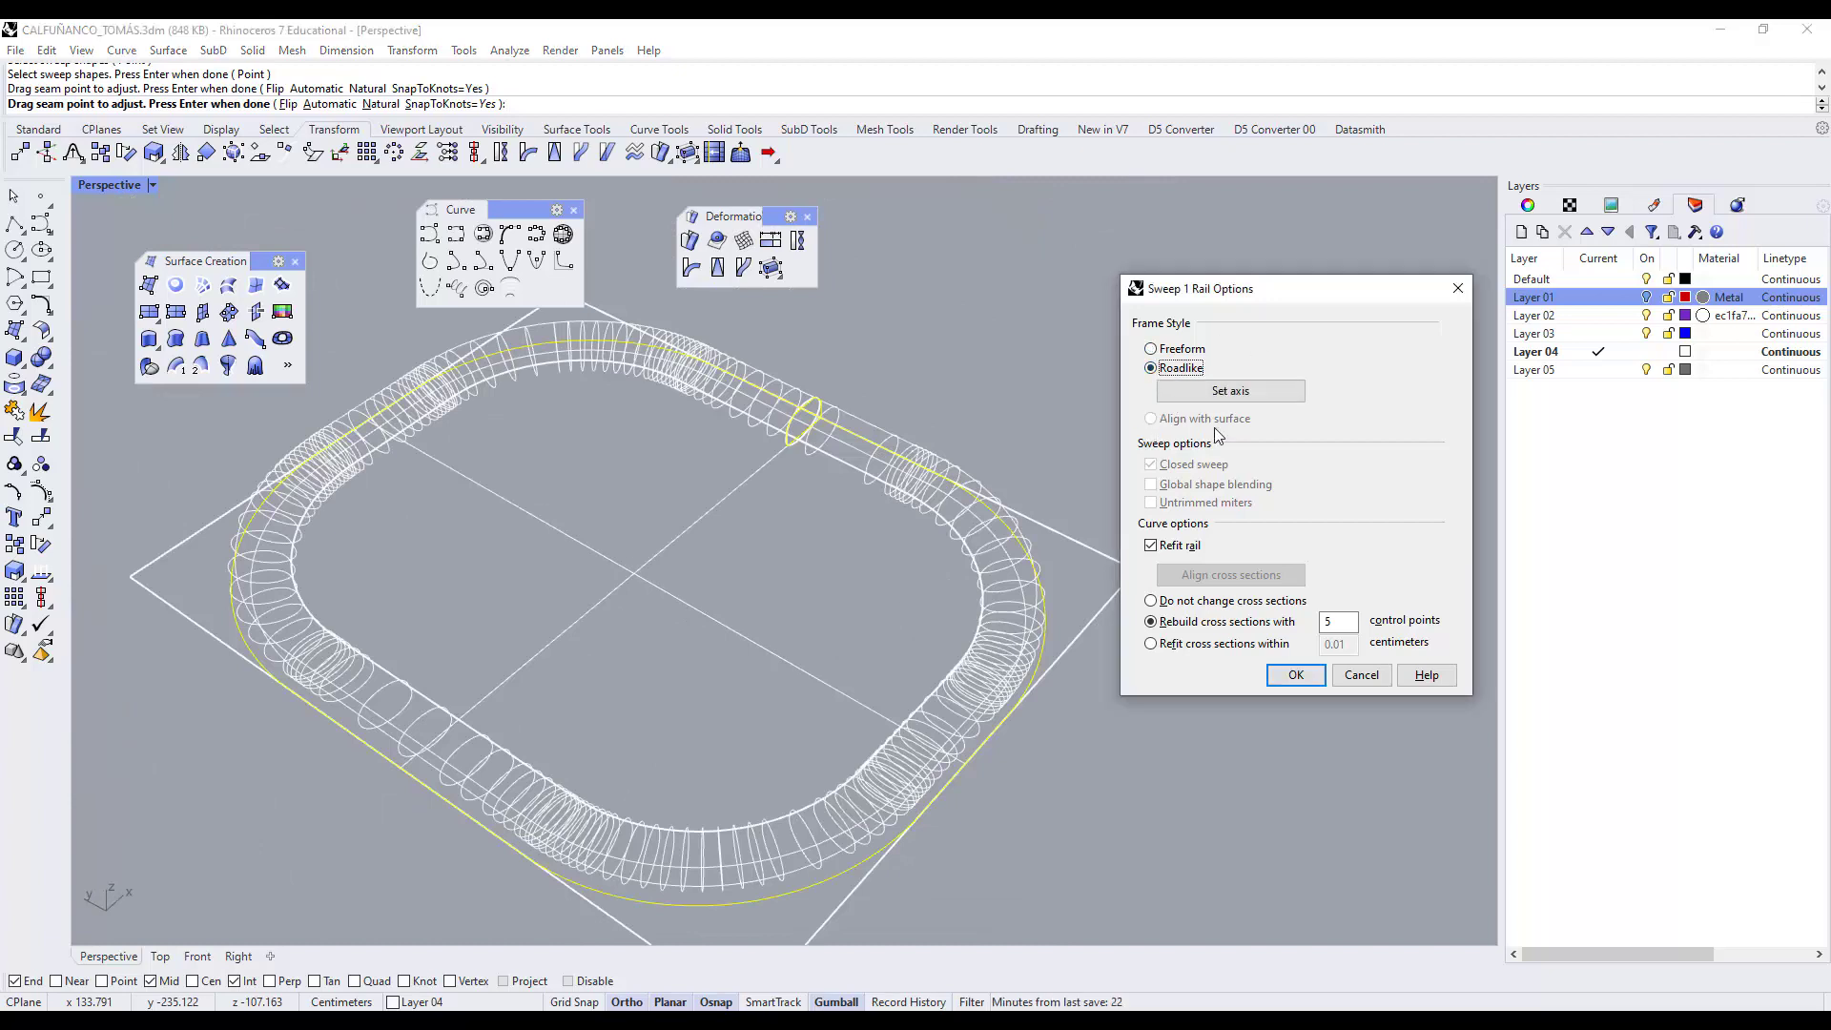
pyautogui.click(1151, 545)
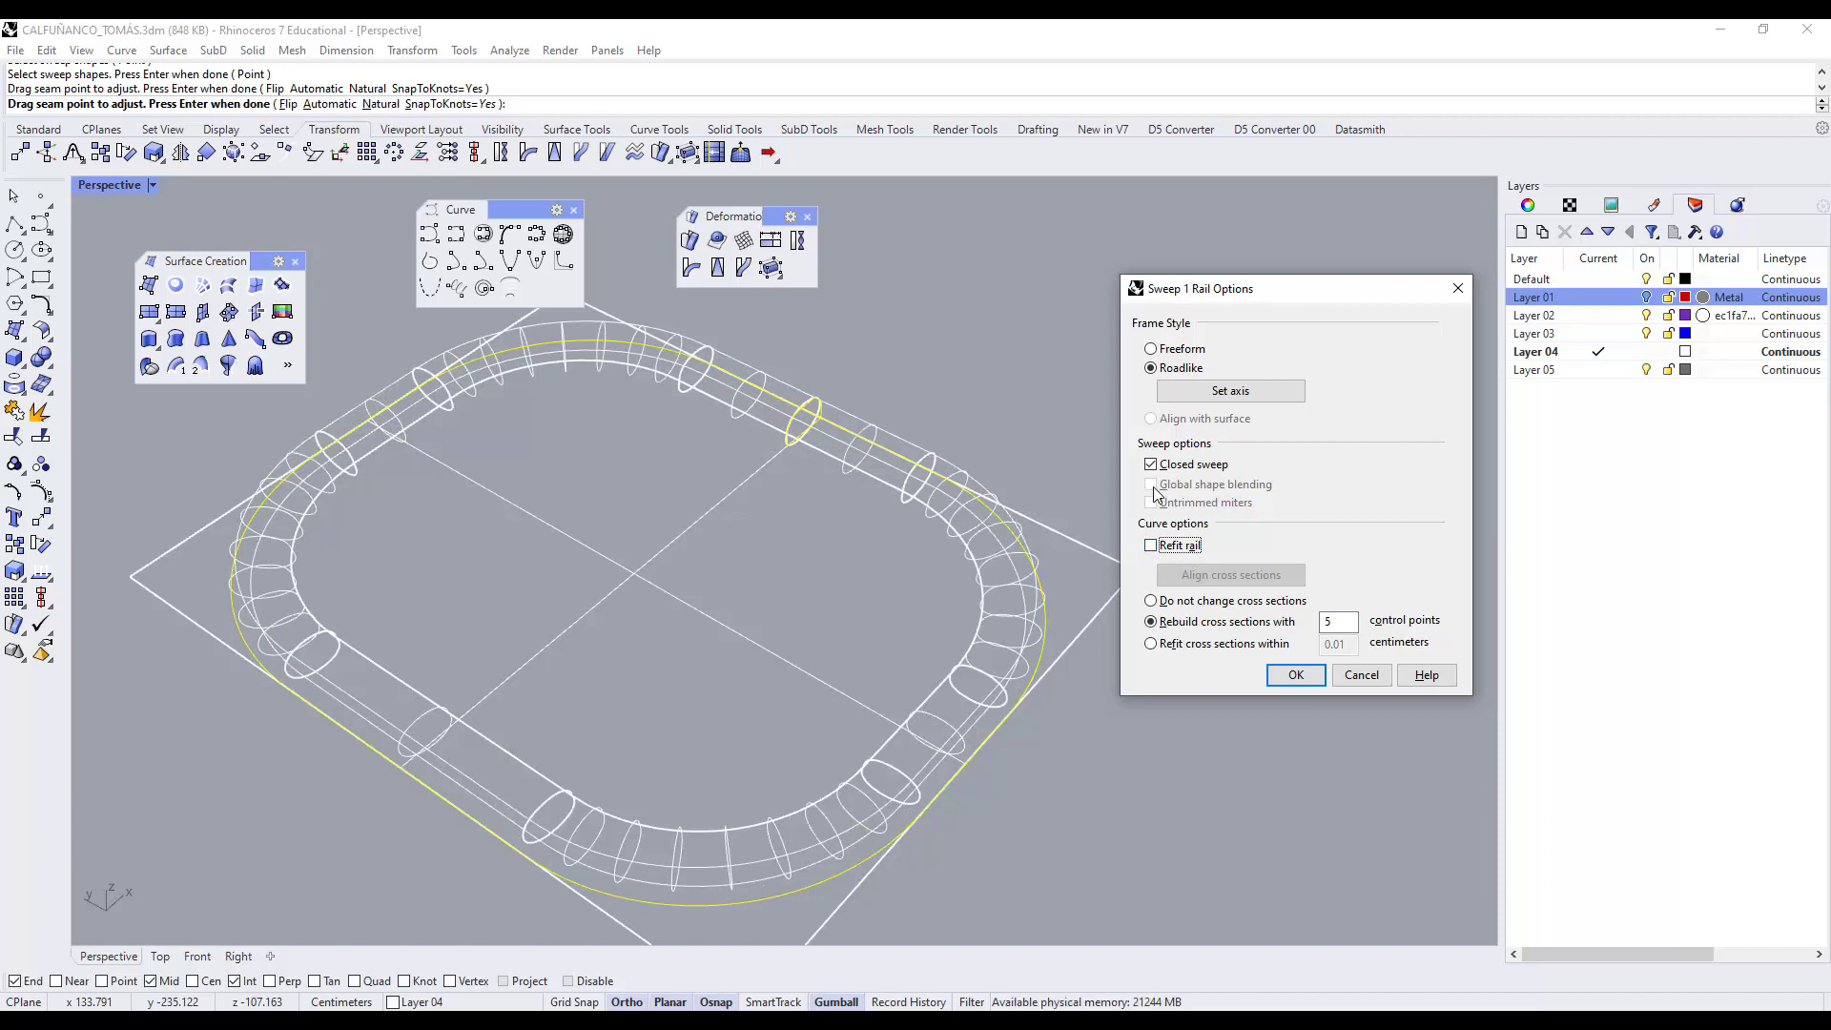
pyautogui.click(1156, 604)
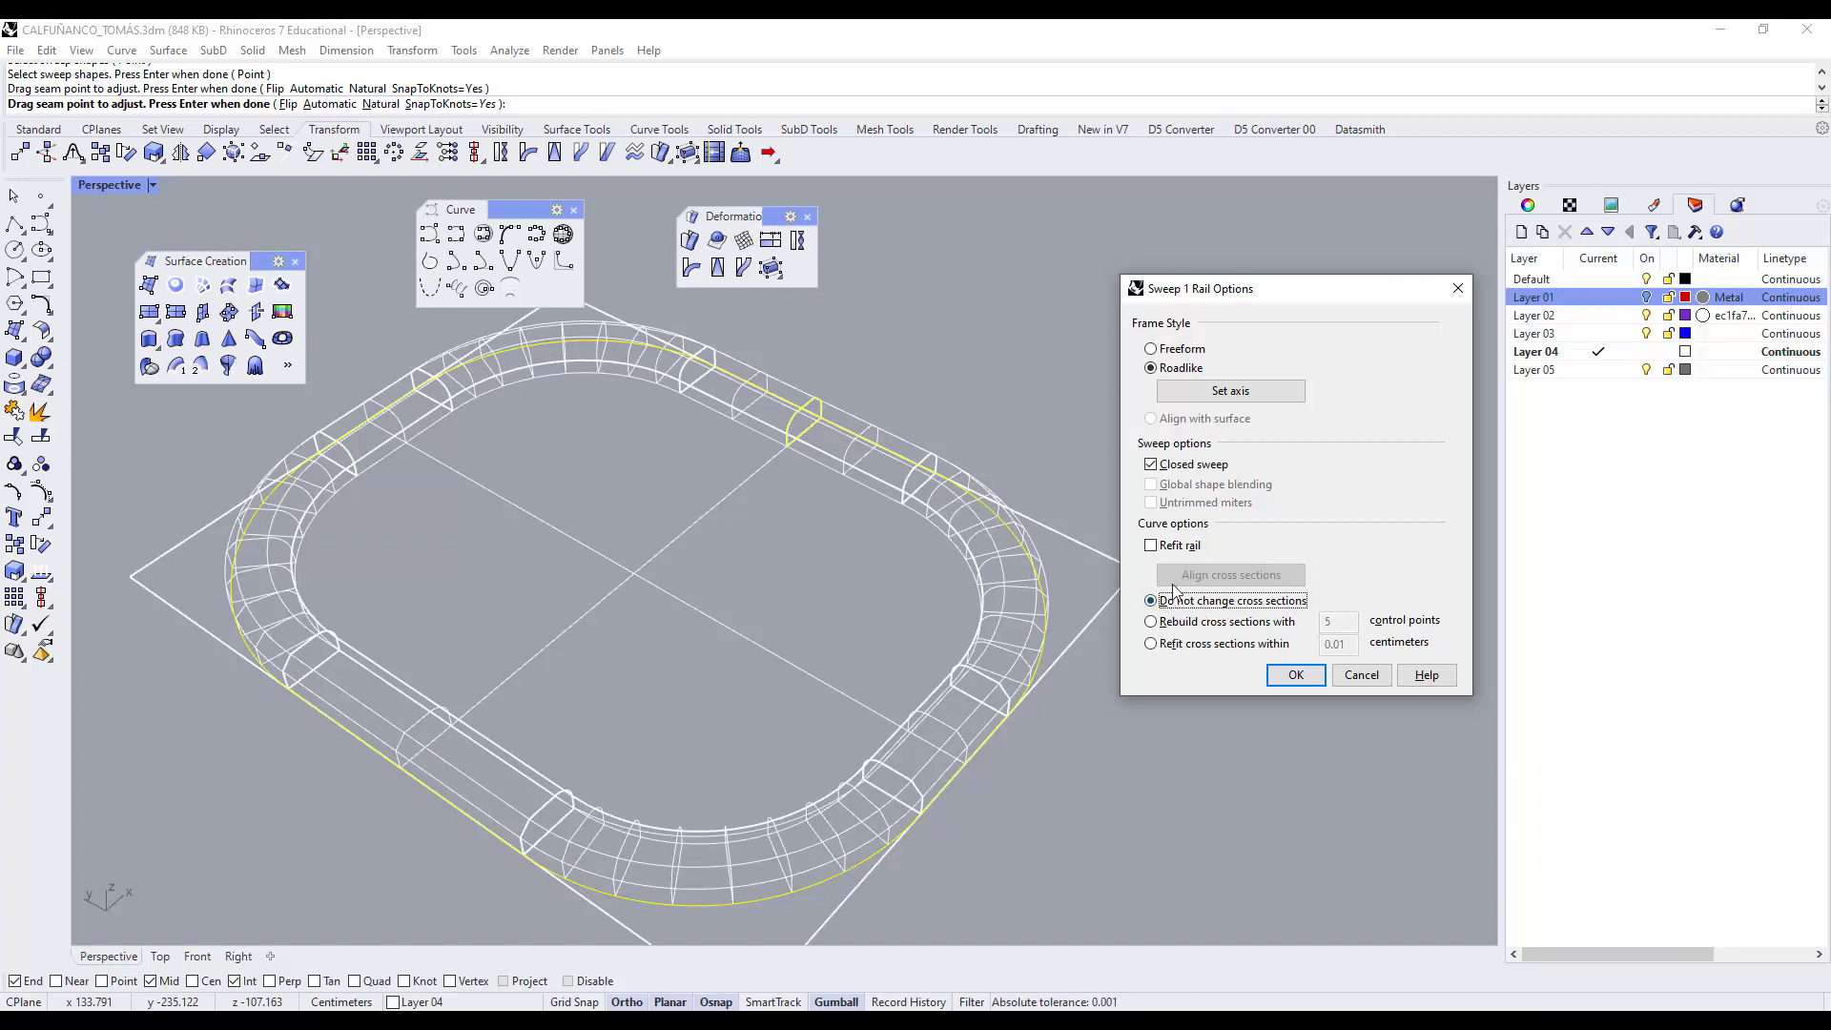
pyautogui.click(1152, 349)
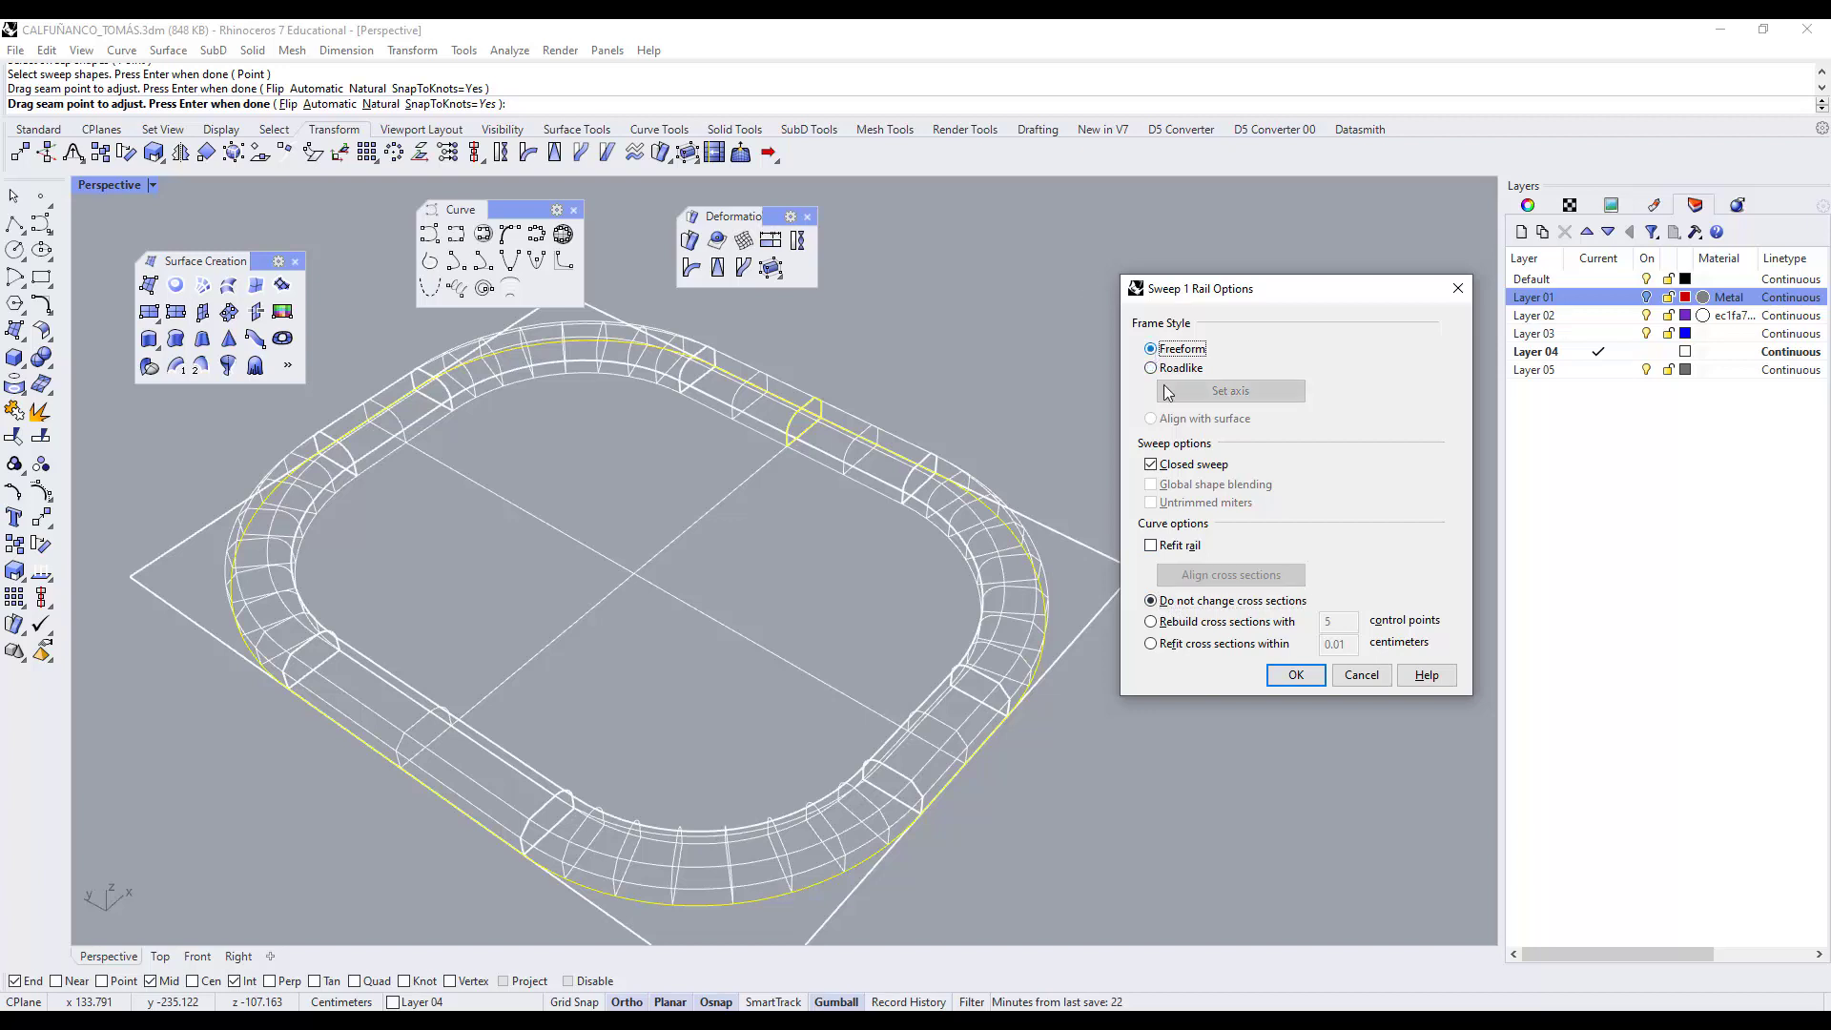
pyautogui.click(1151, 465)
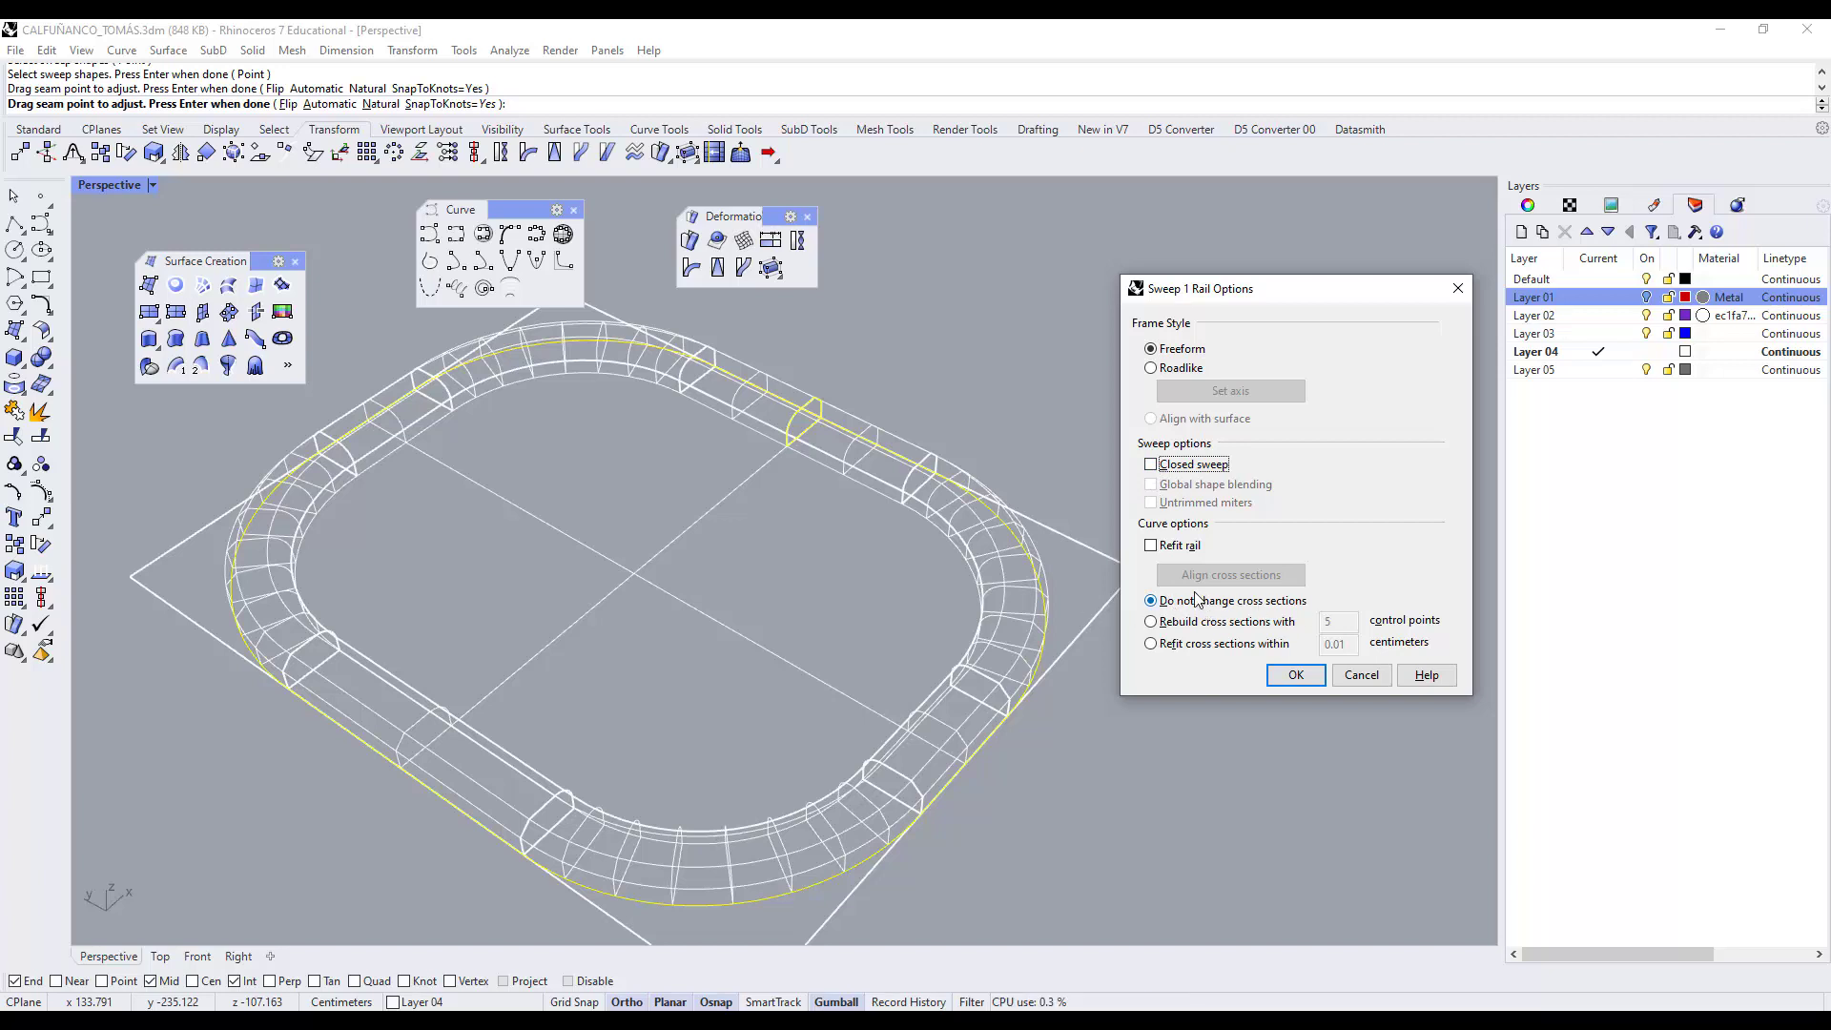
pyautogui.click(1295, 675)
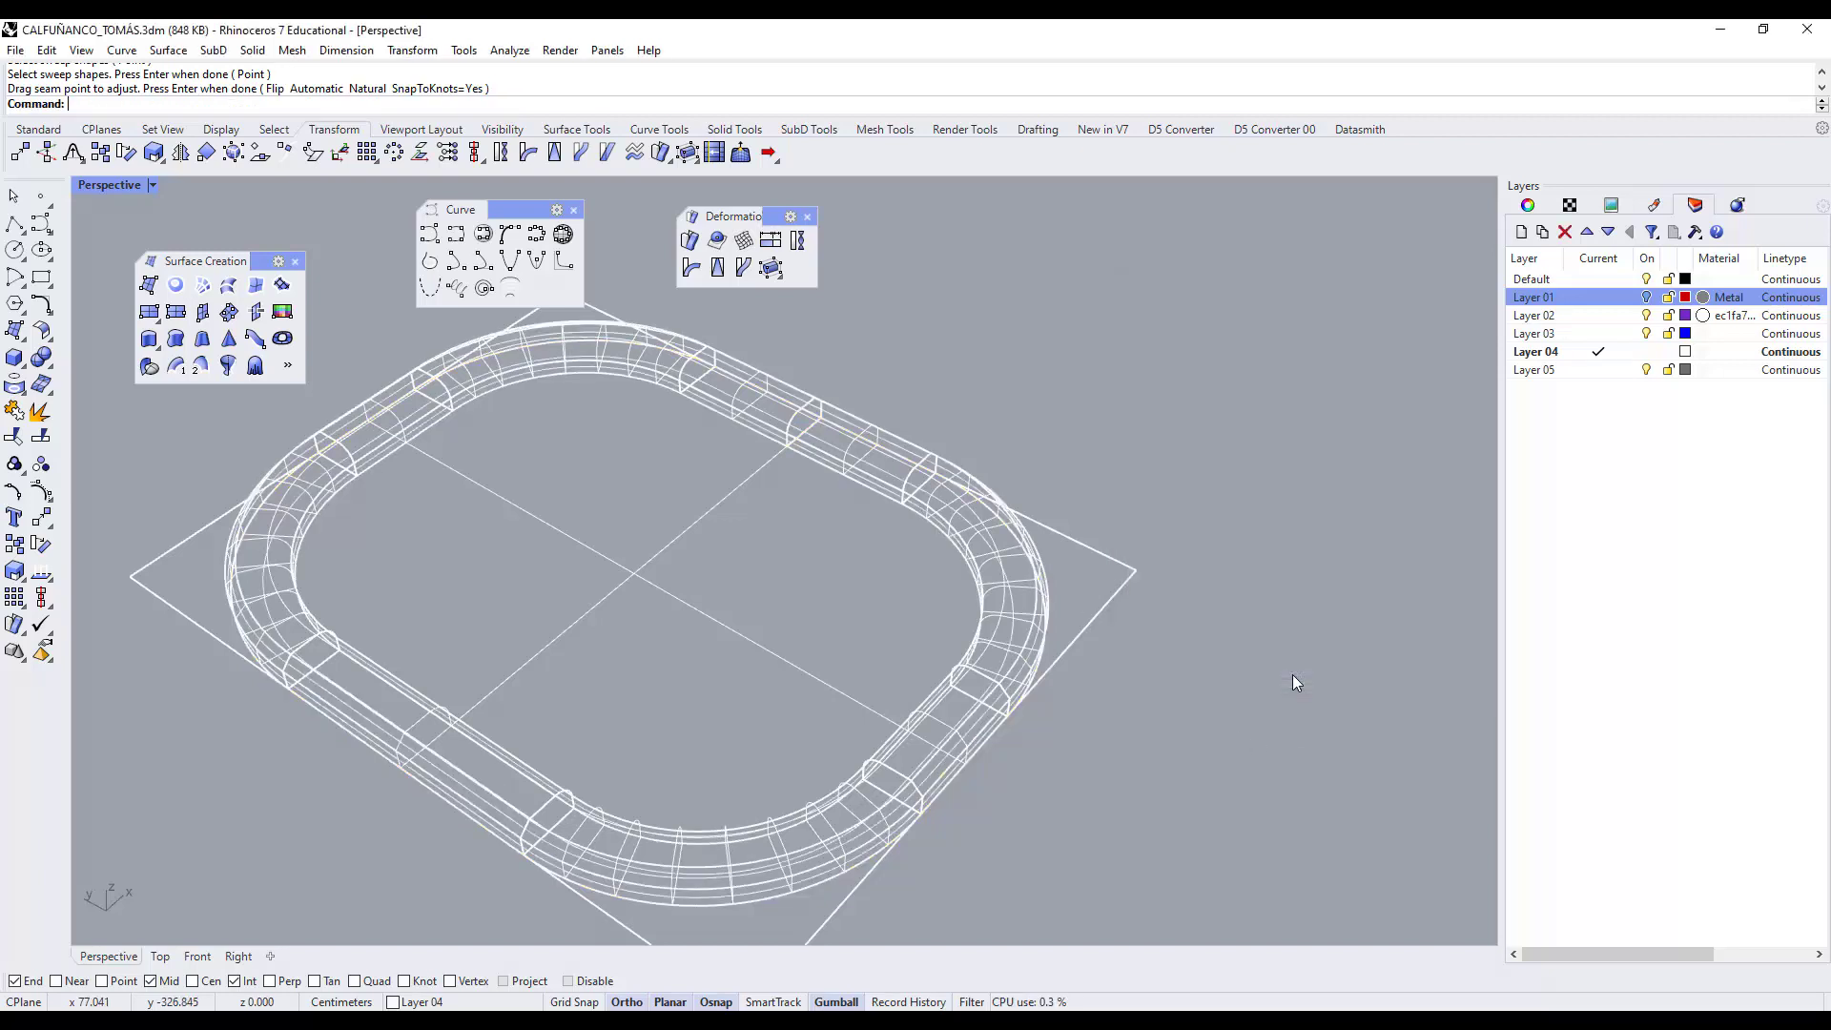
# Show the perspective view in Rendered mode and examine the swept frame alongside the separate seat and backrest surfaces.
pyautogui.click(153, 185)
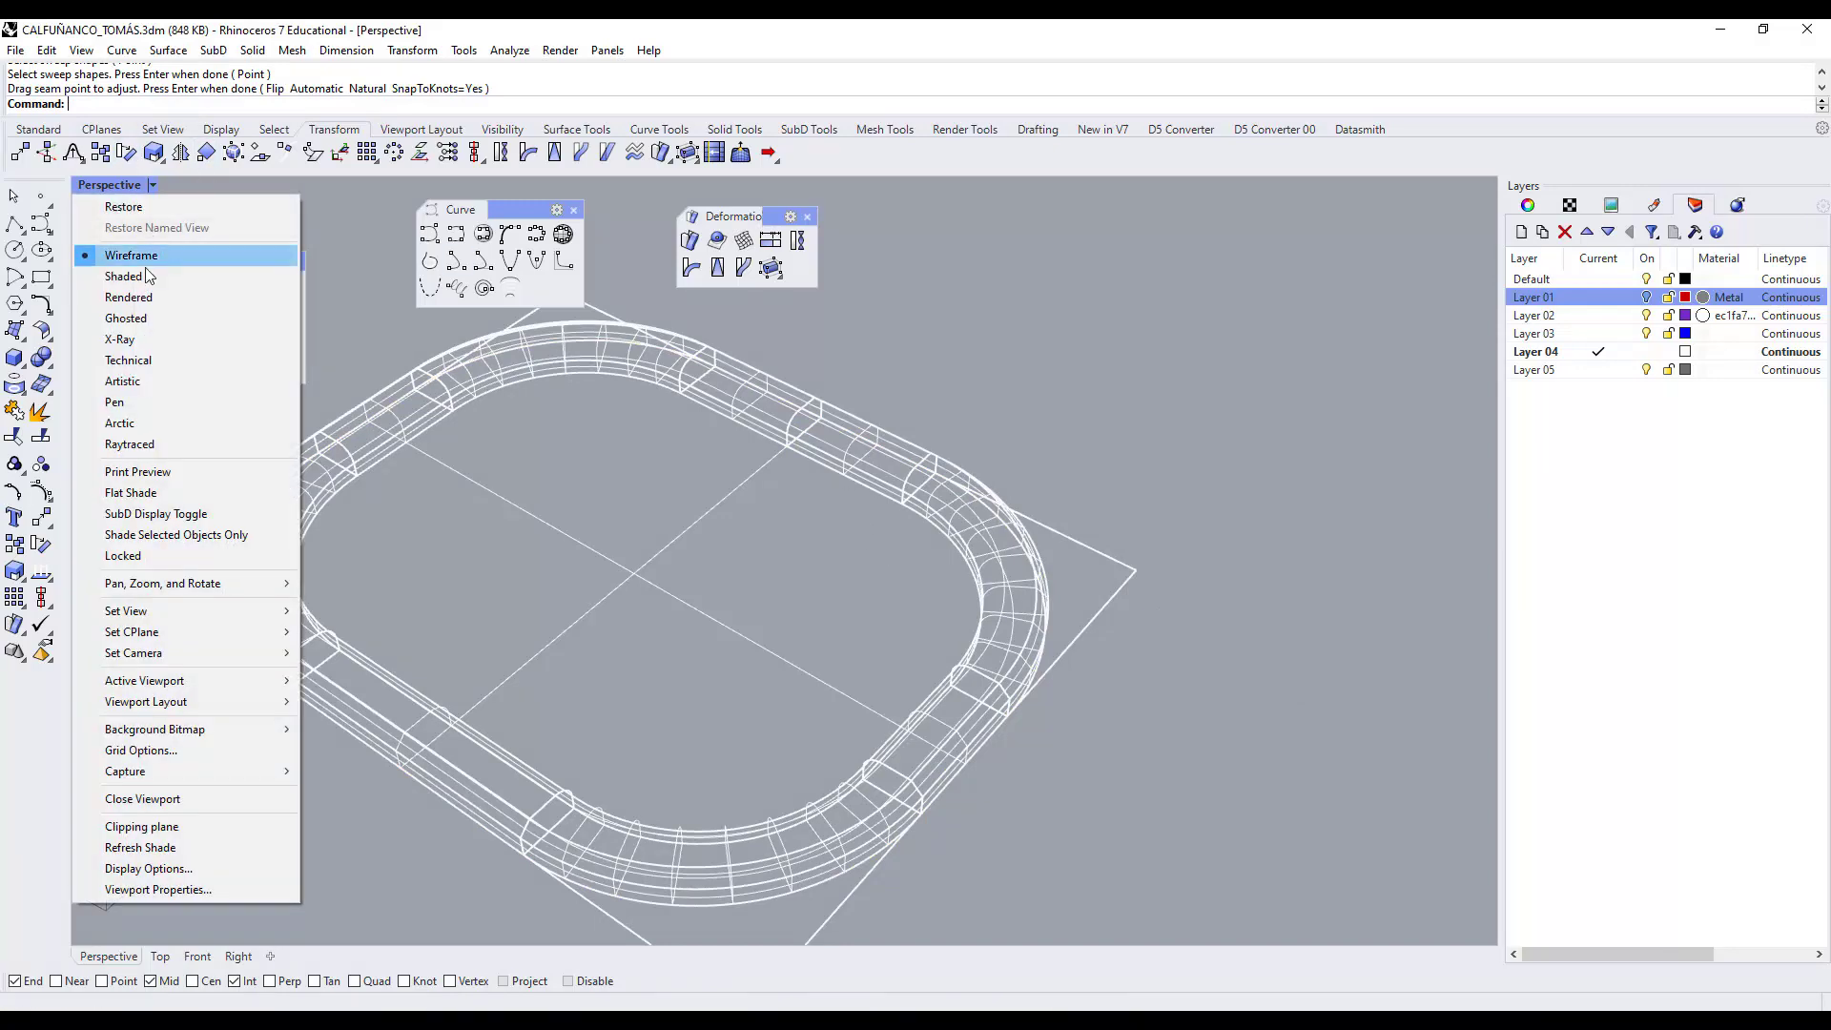
pyautogui.click(143, 298)
pyautogui.scroll(-5, 936, 518)
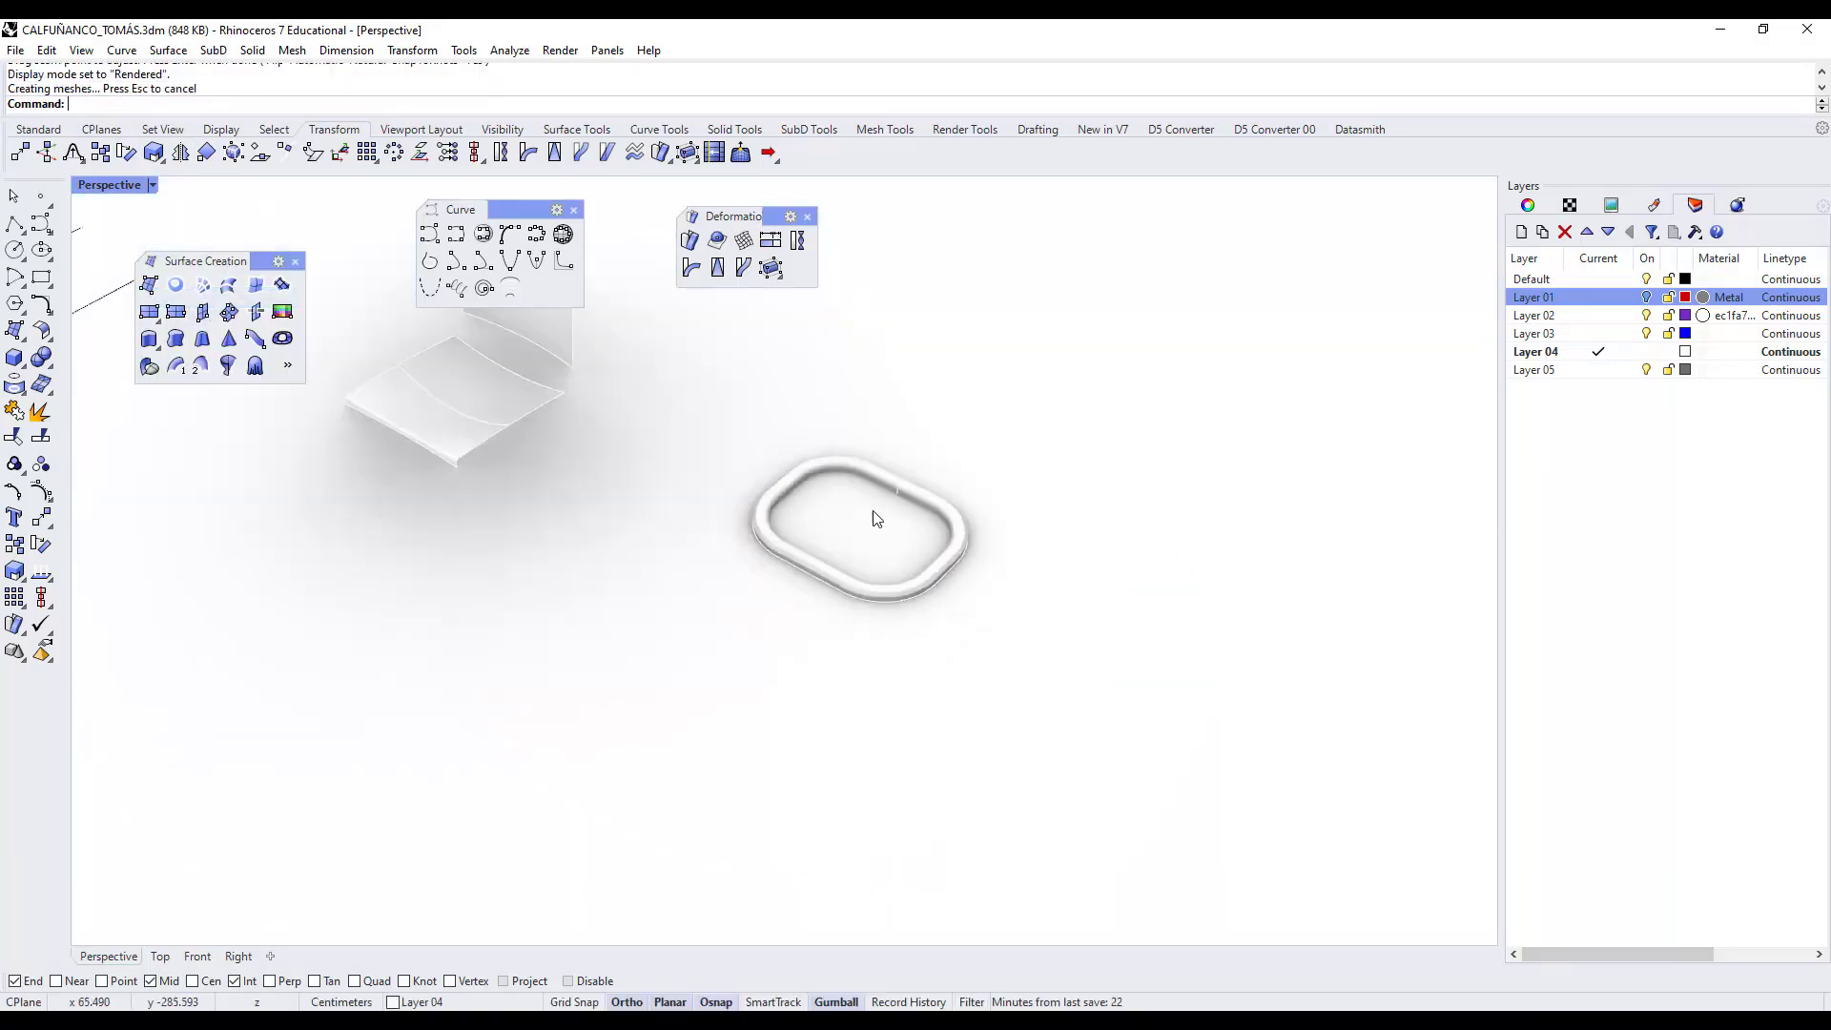
pyautogui.scroll(-3, 1018, 539)
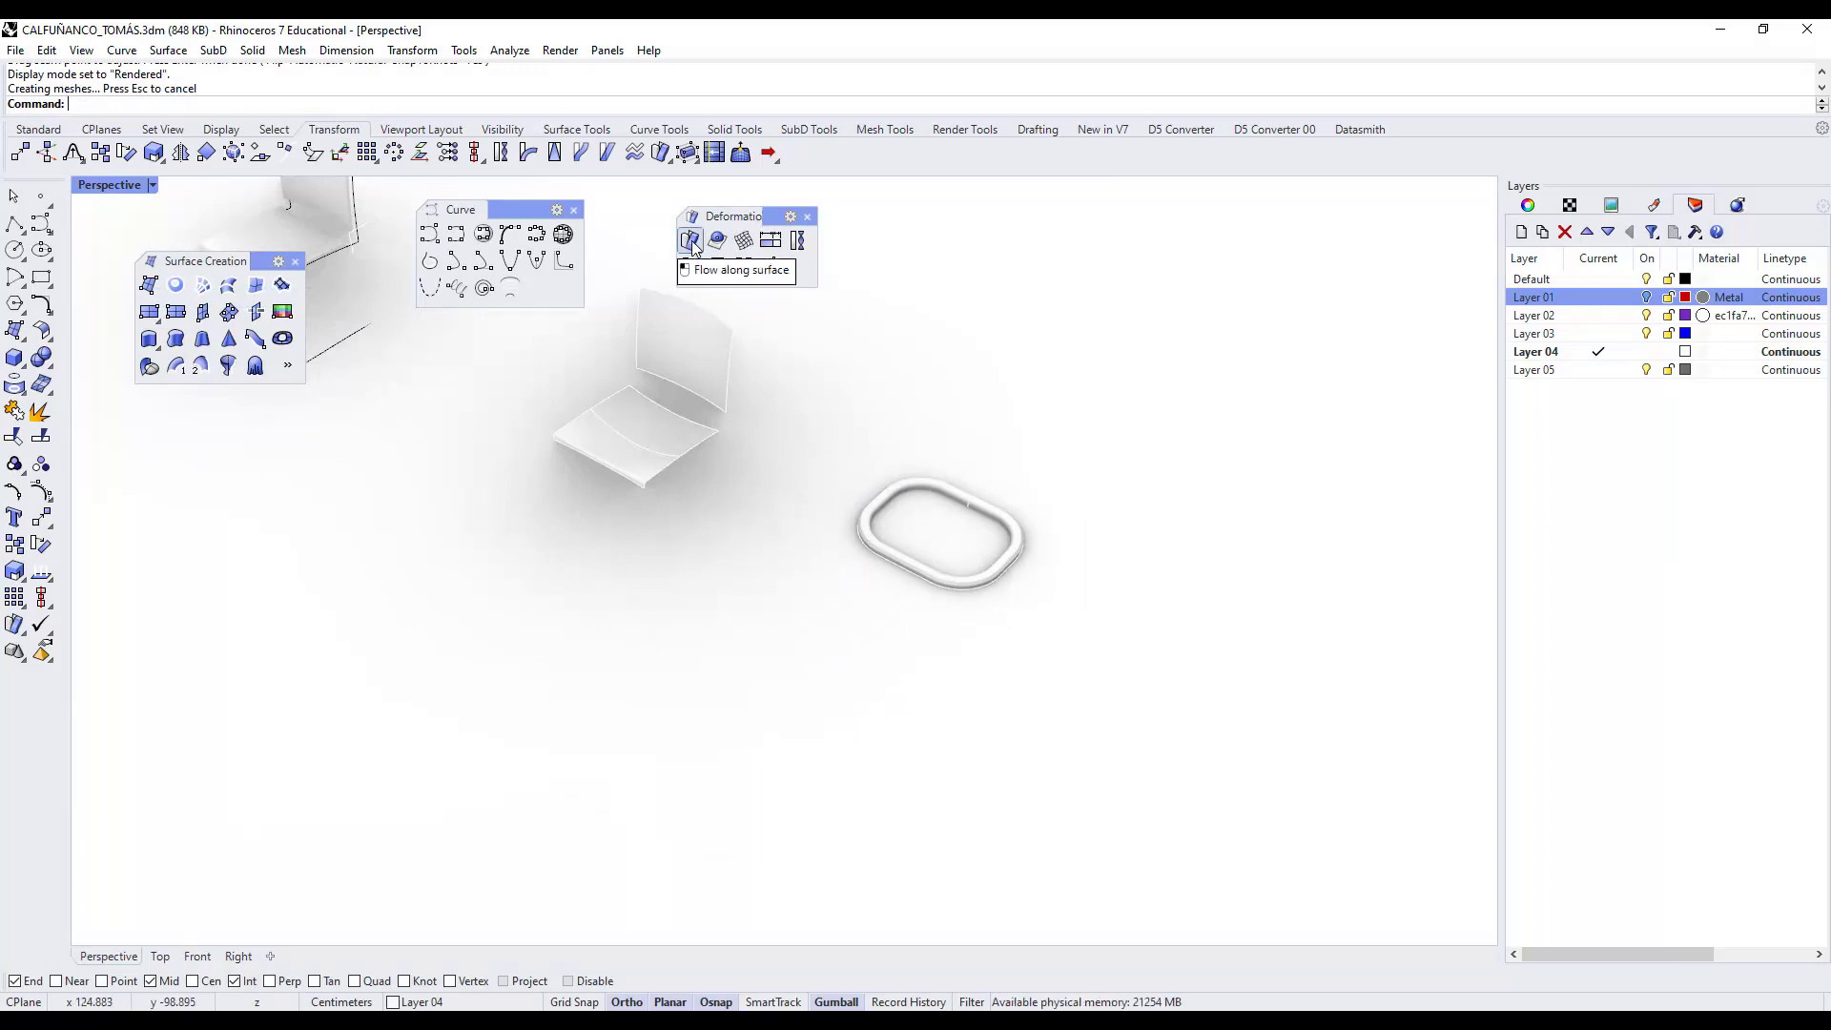
pyautogui.moveTo(710, 401); pyautogui.dragTo(774, 490, button='right')
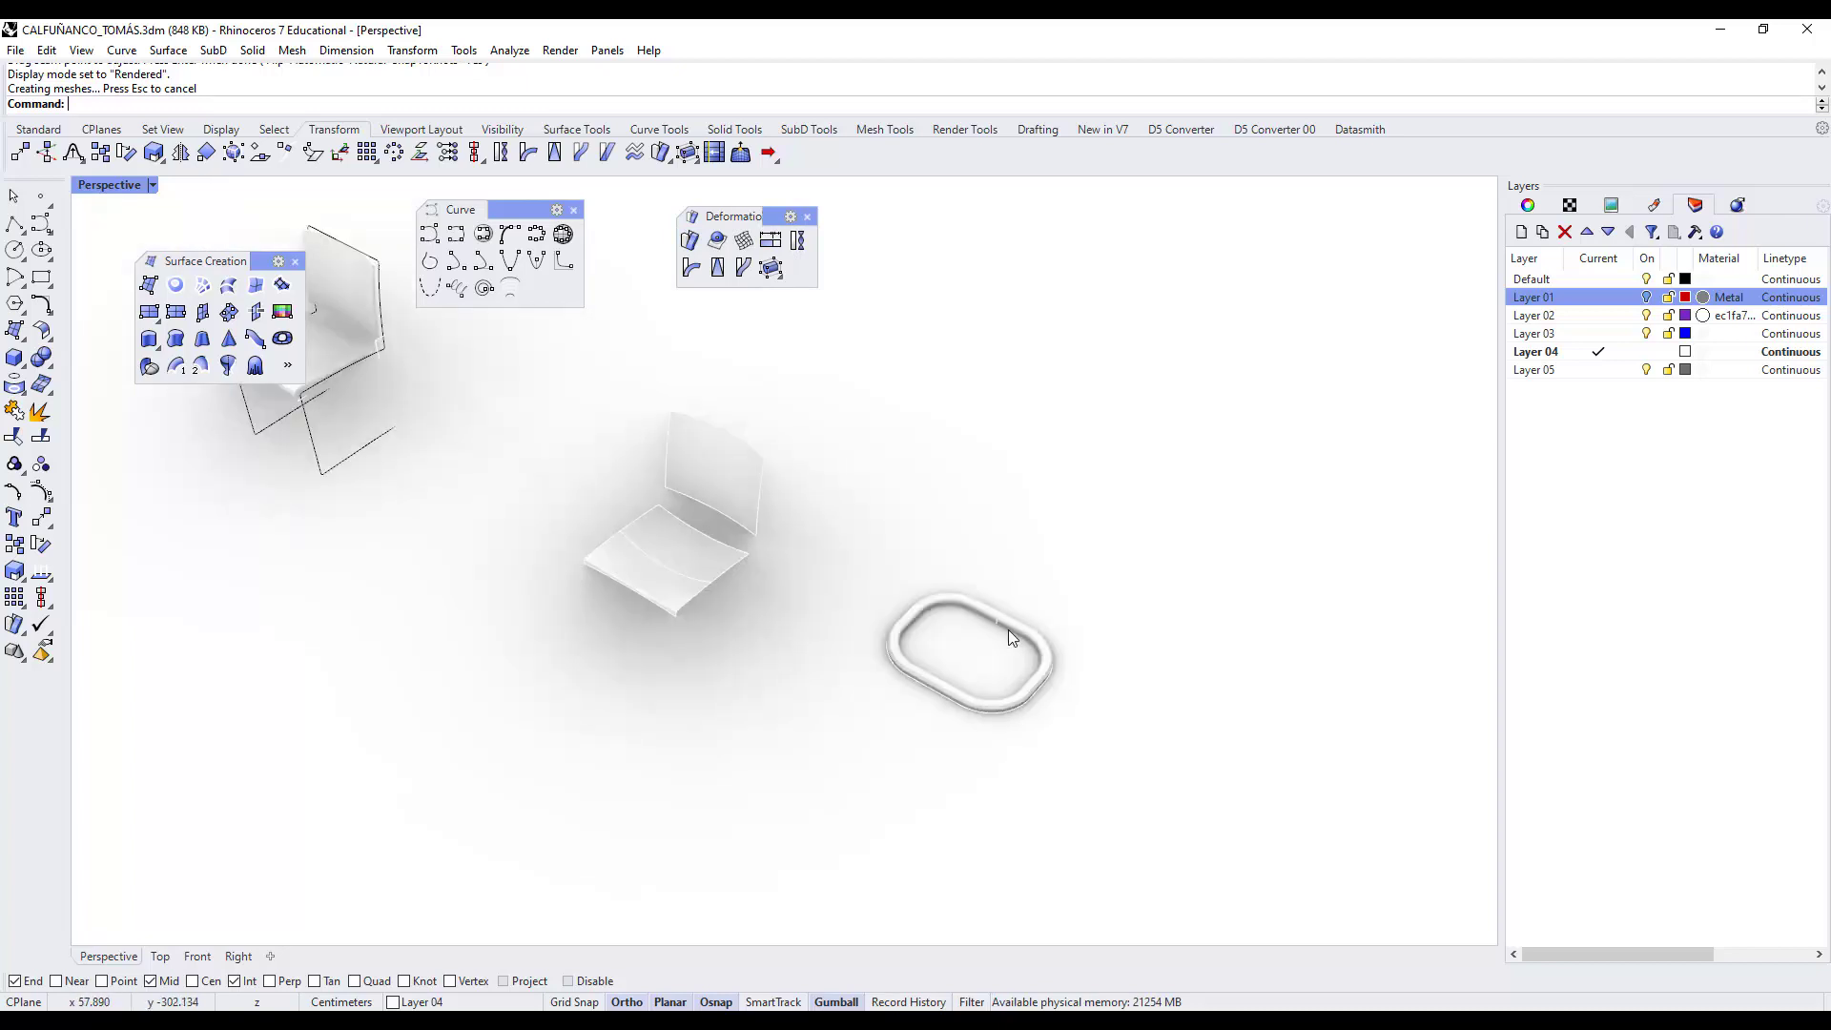
pyautogui.scroll(5, 1008, 629)
pyautogui.scroll(-3, 1001, 760)
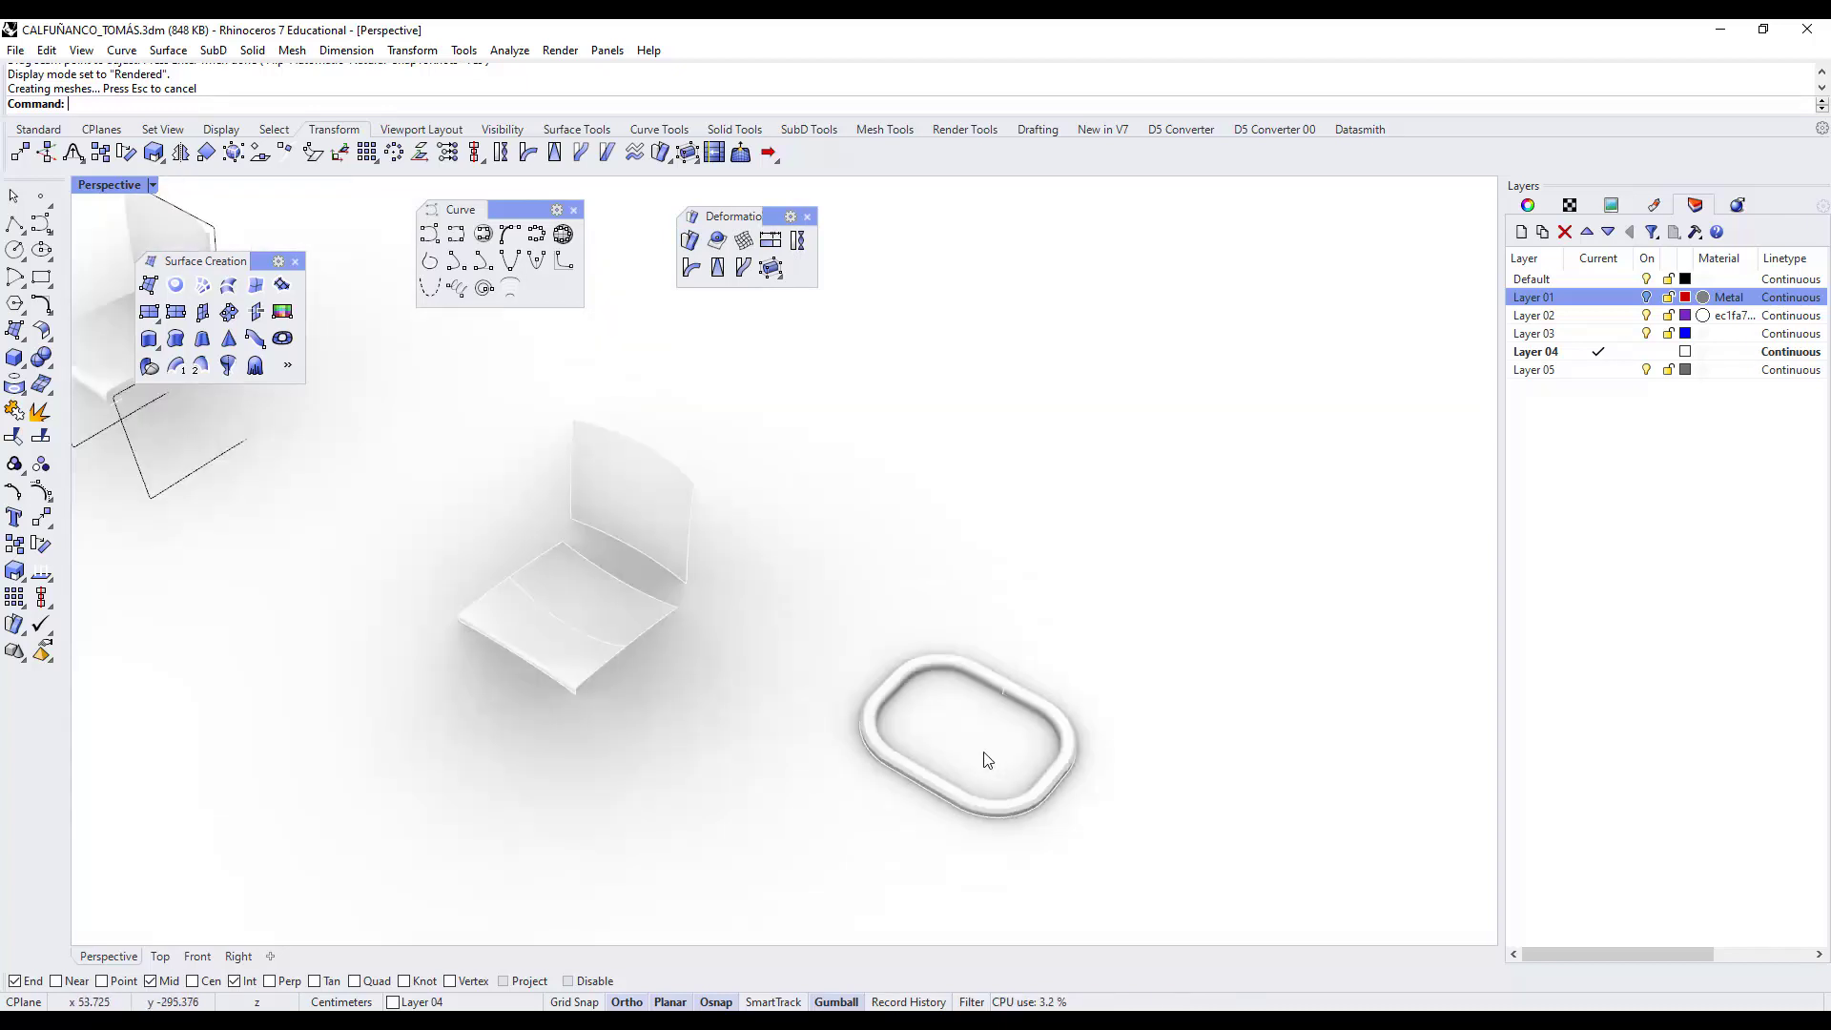
pyautogui.scroll(5, 953, 761)
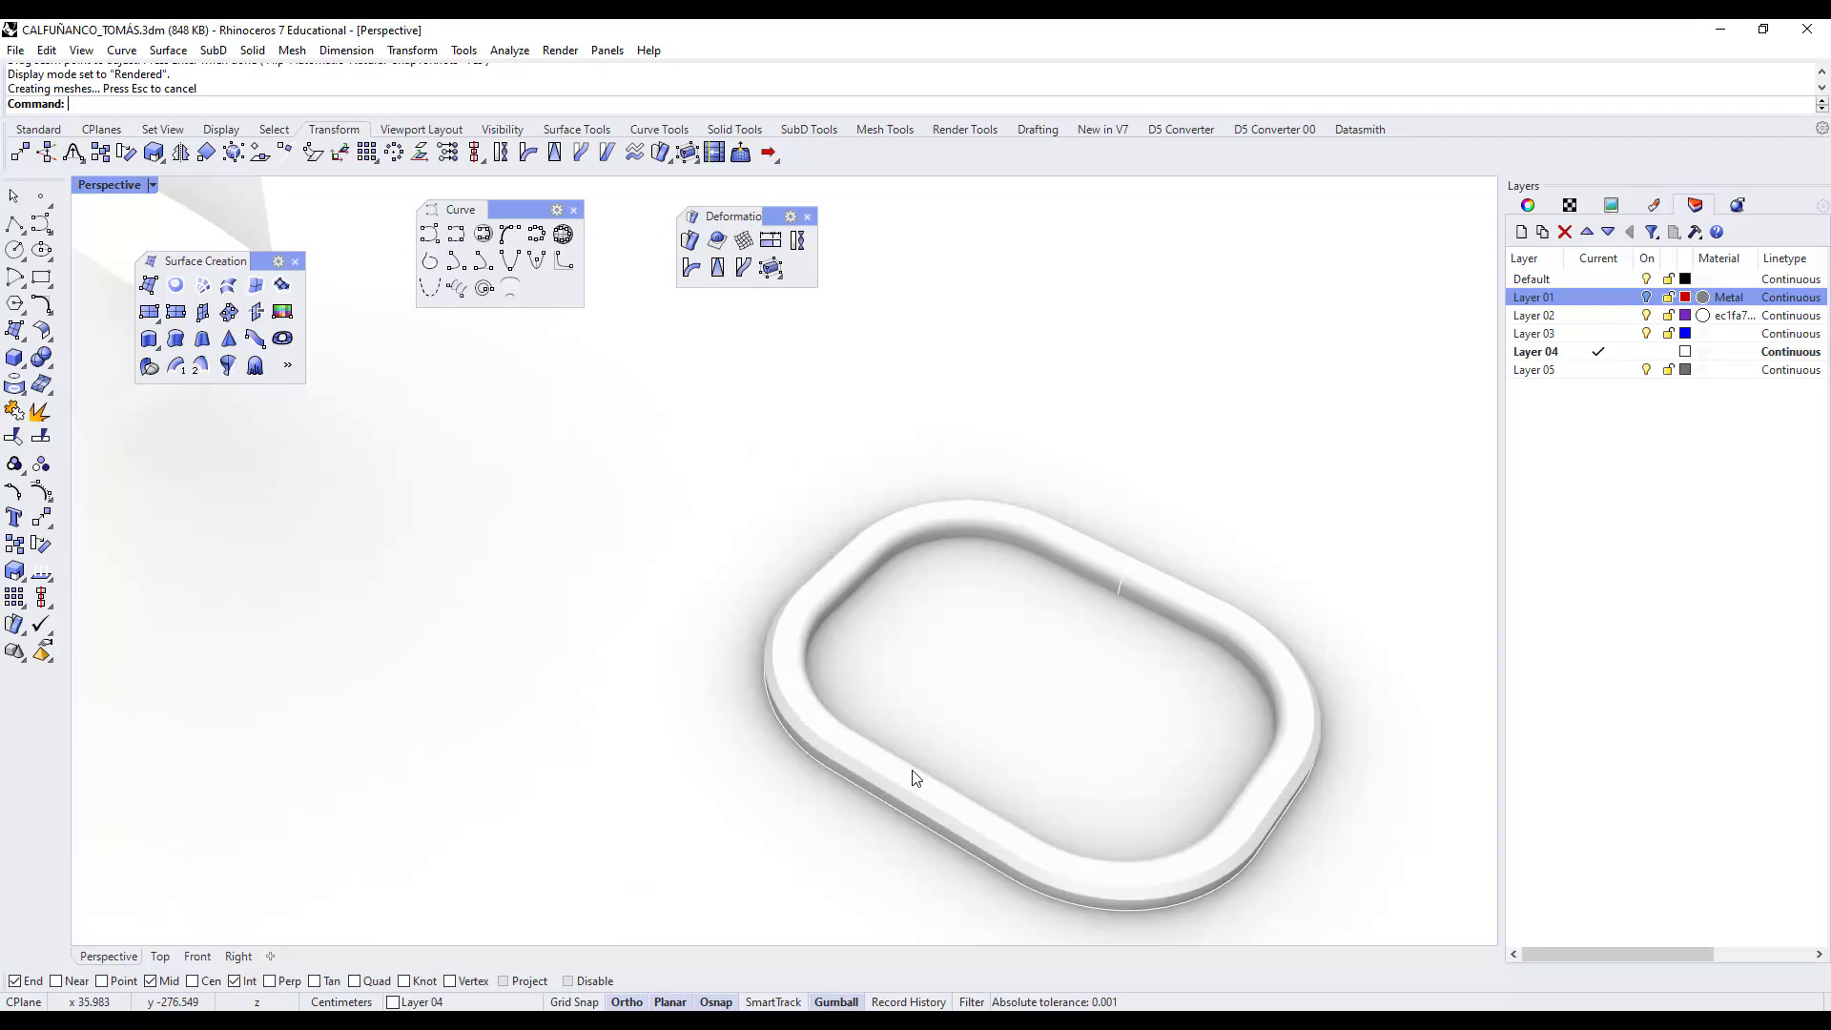
pyautogui.scroll(-4, 1047, 797)
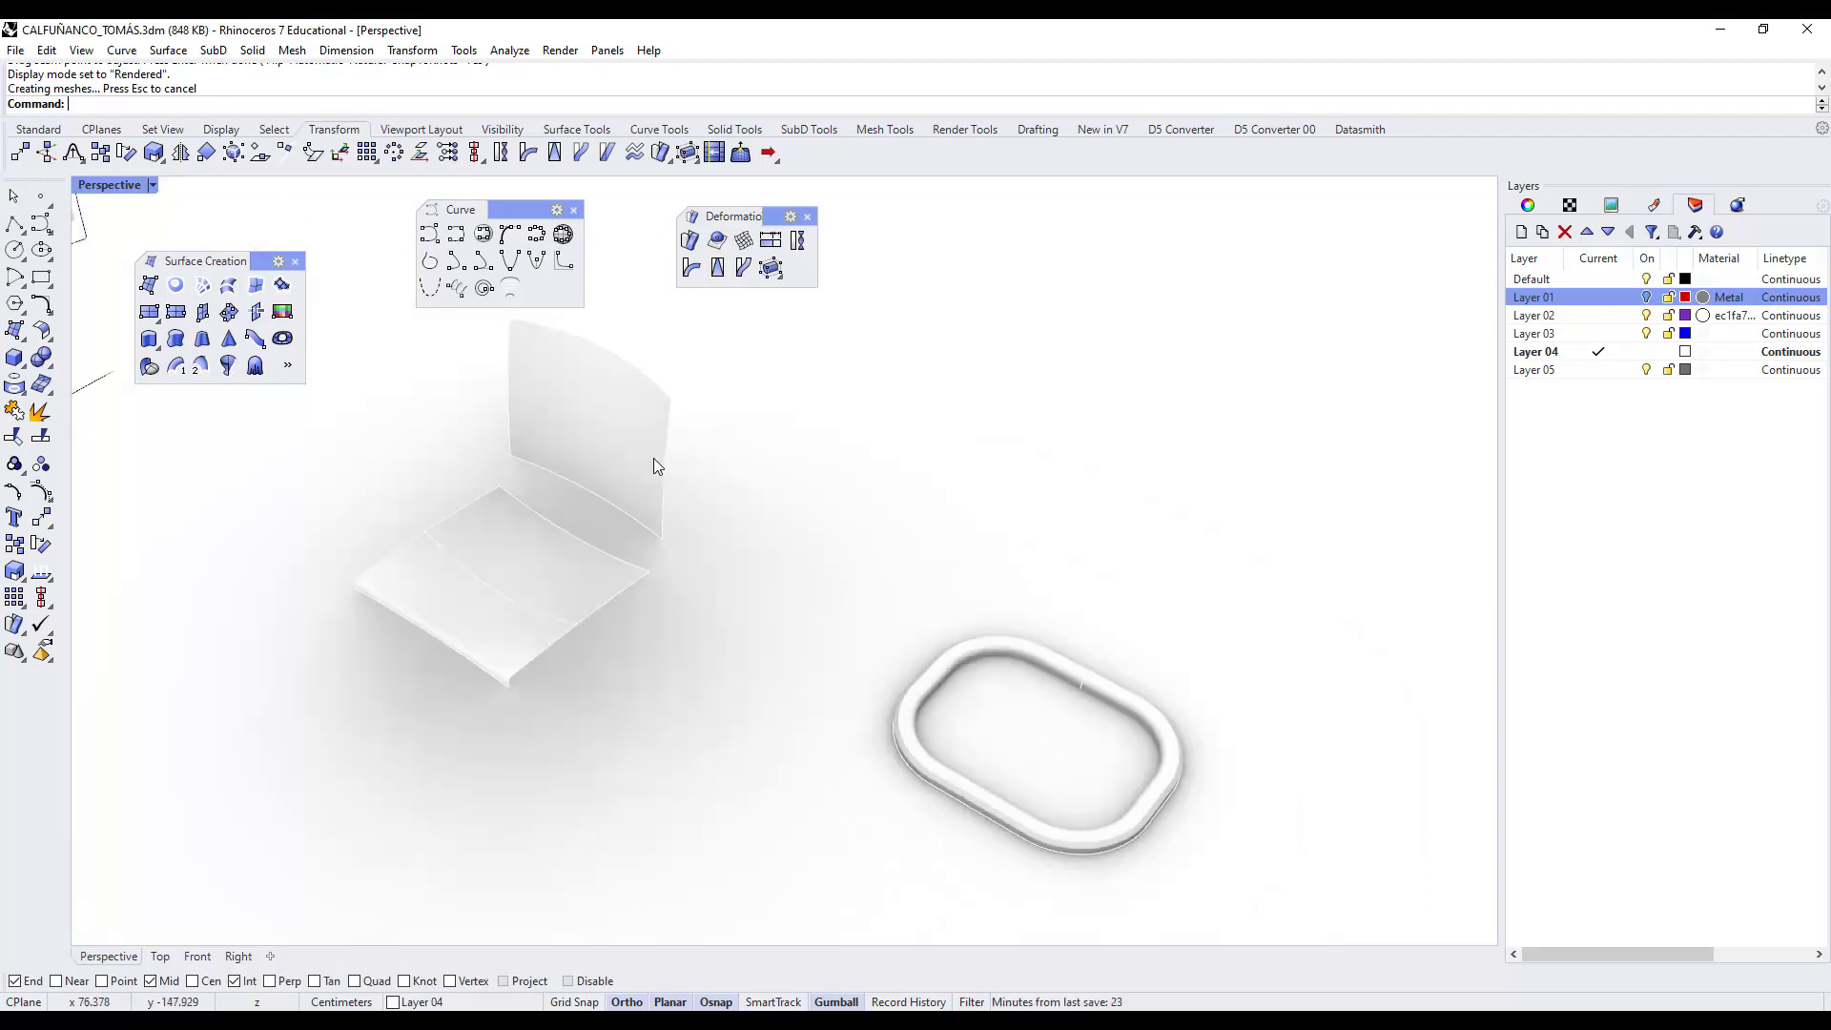
# Set the perspective view to Shaded display and choose the swept frame as the object to flow along a surface.
pyautogui.click(151, 185)
pyautogui.click(123, 277)
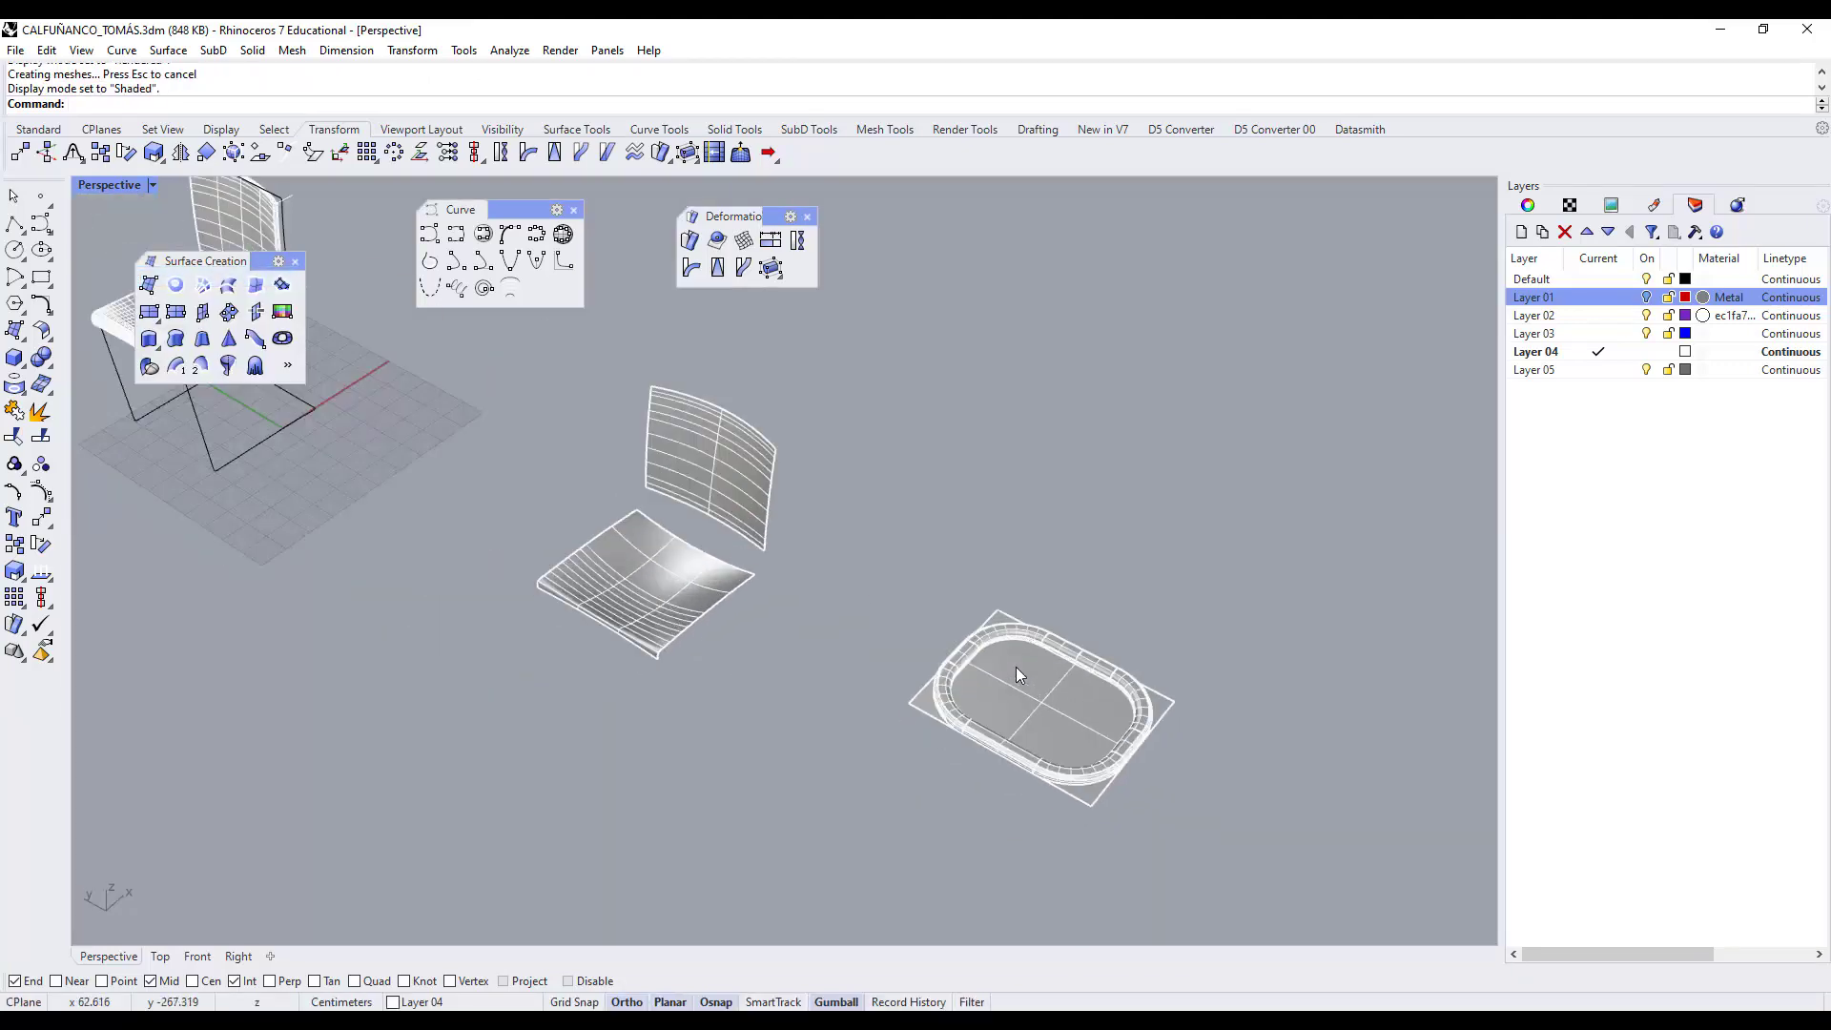
pyautogui.click(690, 241)
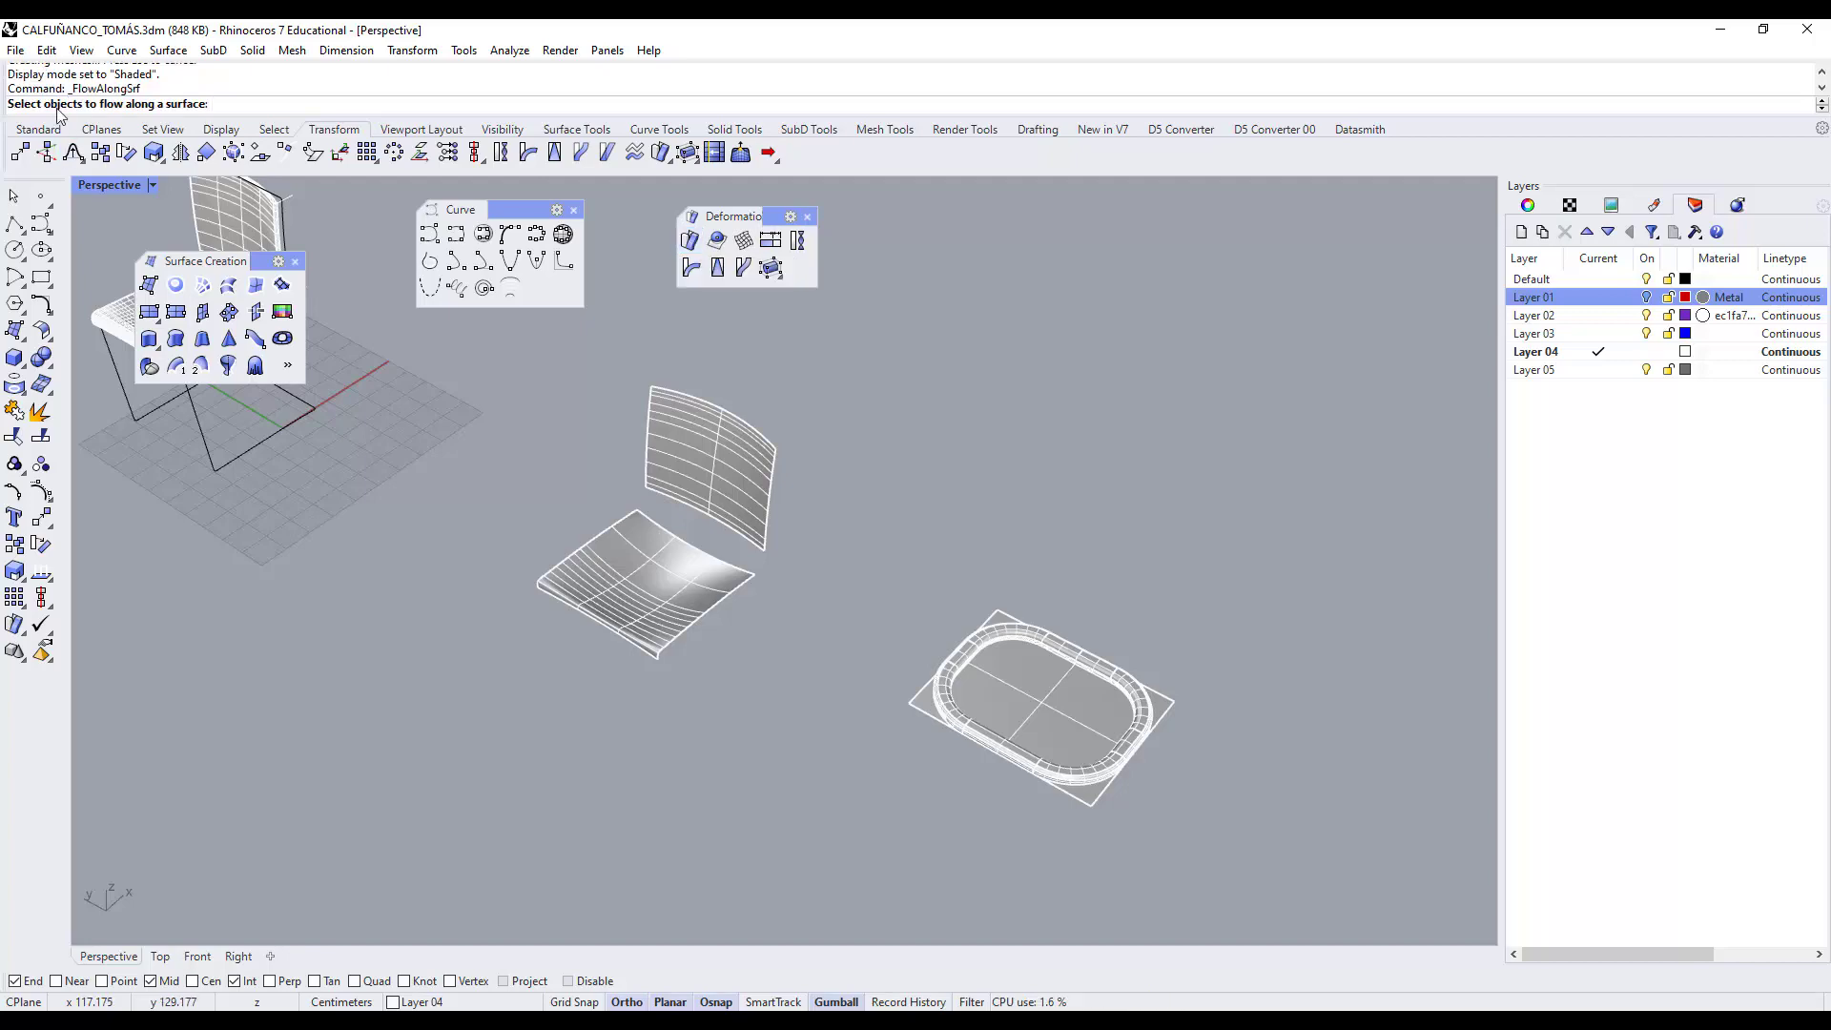
pyautogui.scroll(5, 1011, 632)
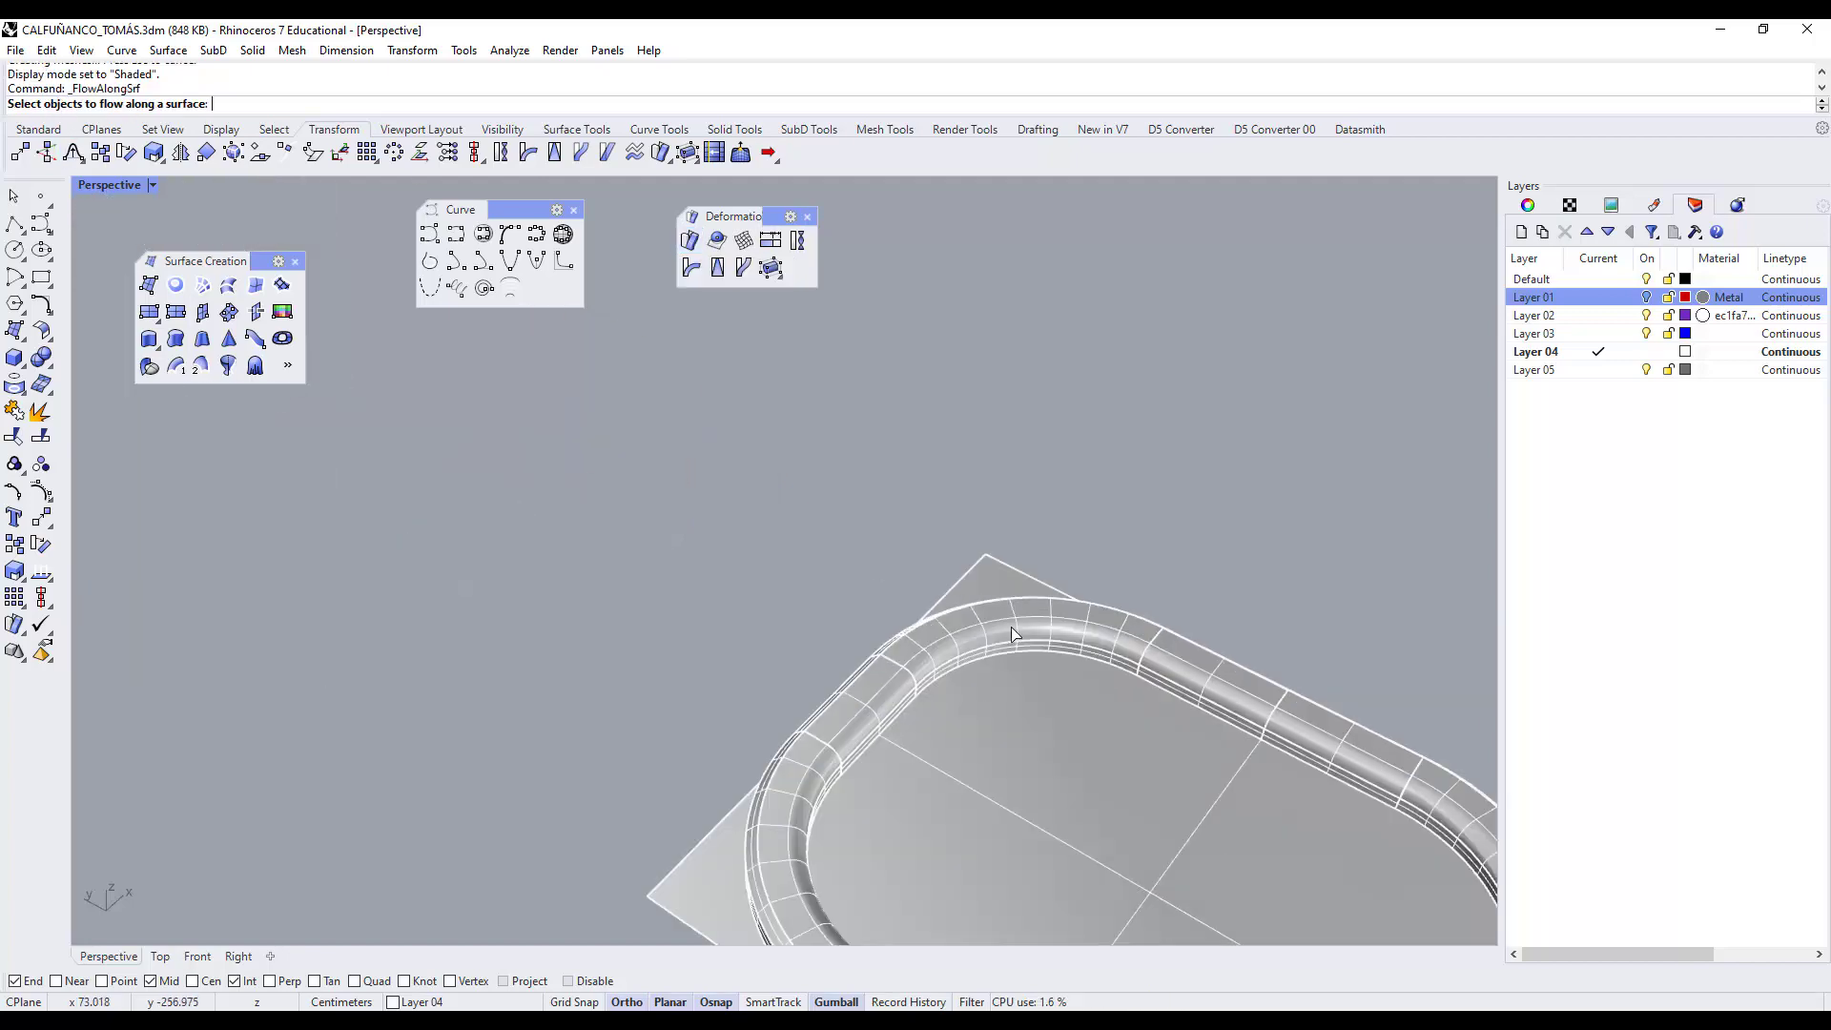
pyautogui.click(1010, 632)
pyautogui.press('Return')
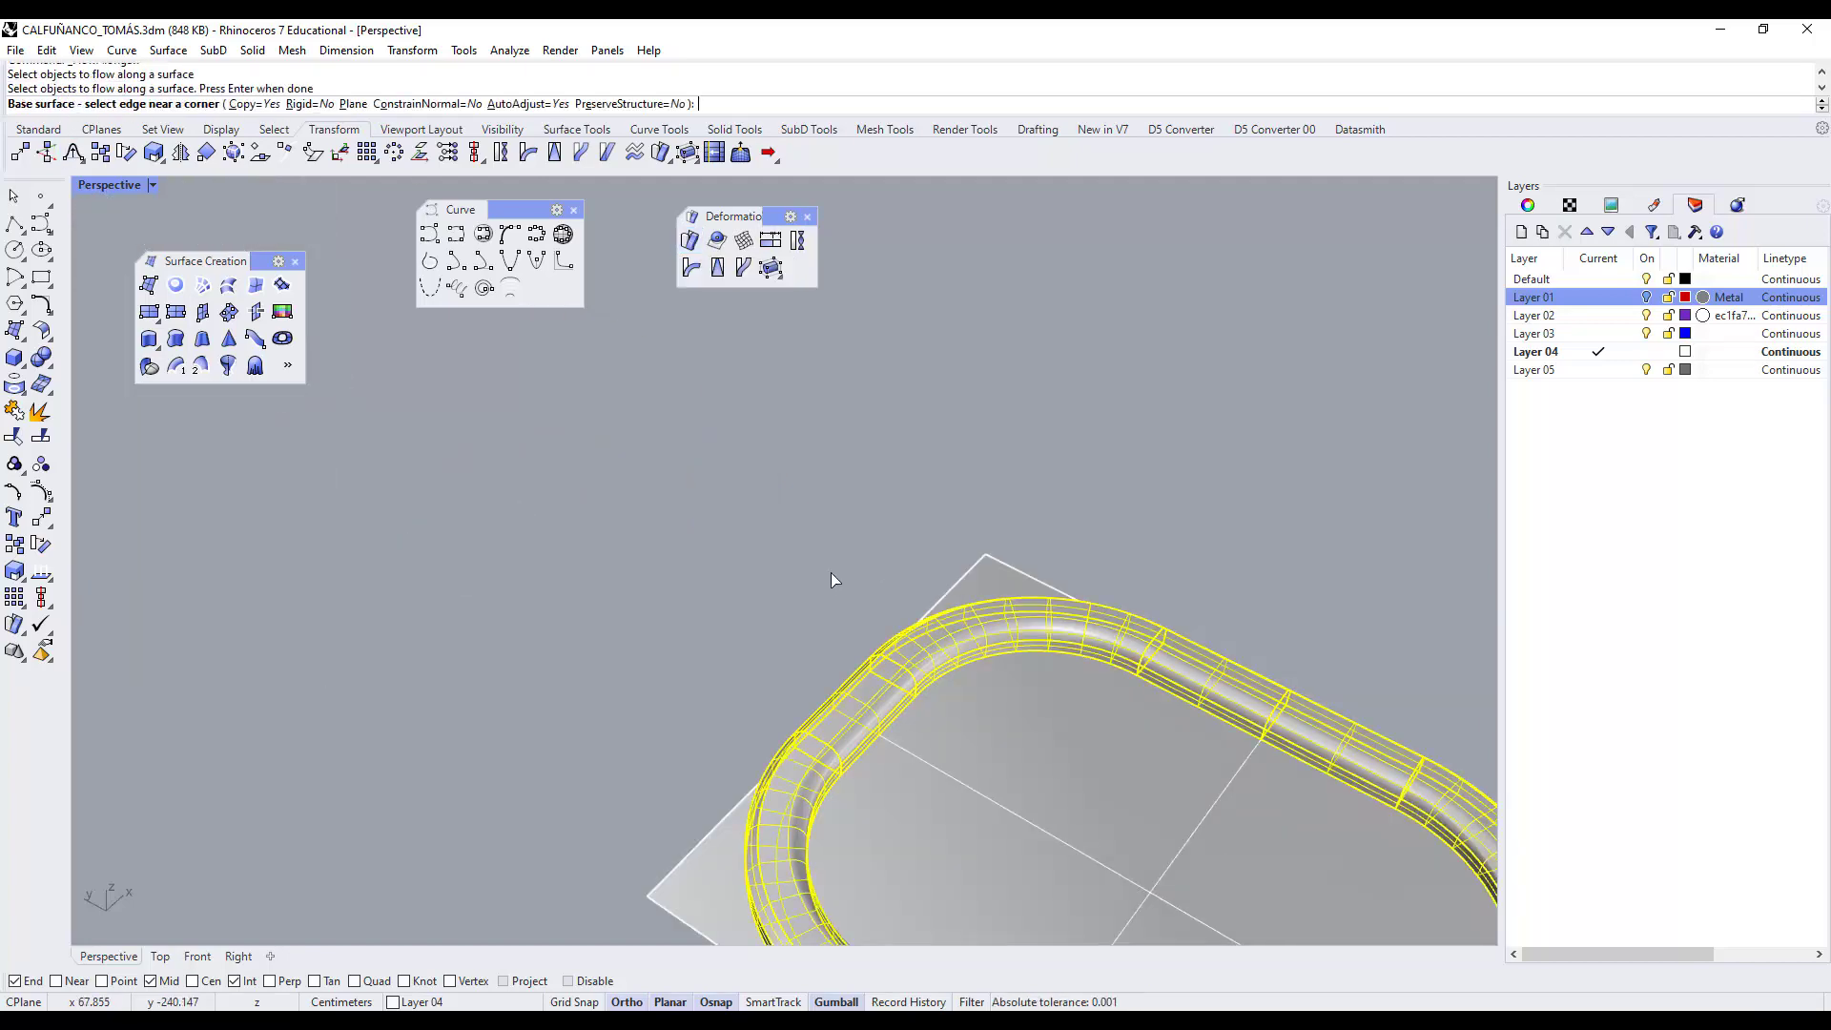
# Flow a copy of the frame from the flat plane's left corner onto the backrest surface, matching its lower-left corner.
pyautogui.scroll(-5, 875, 620)
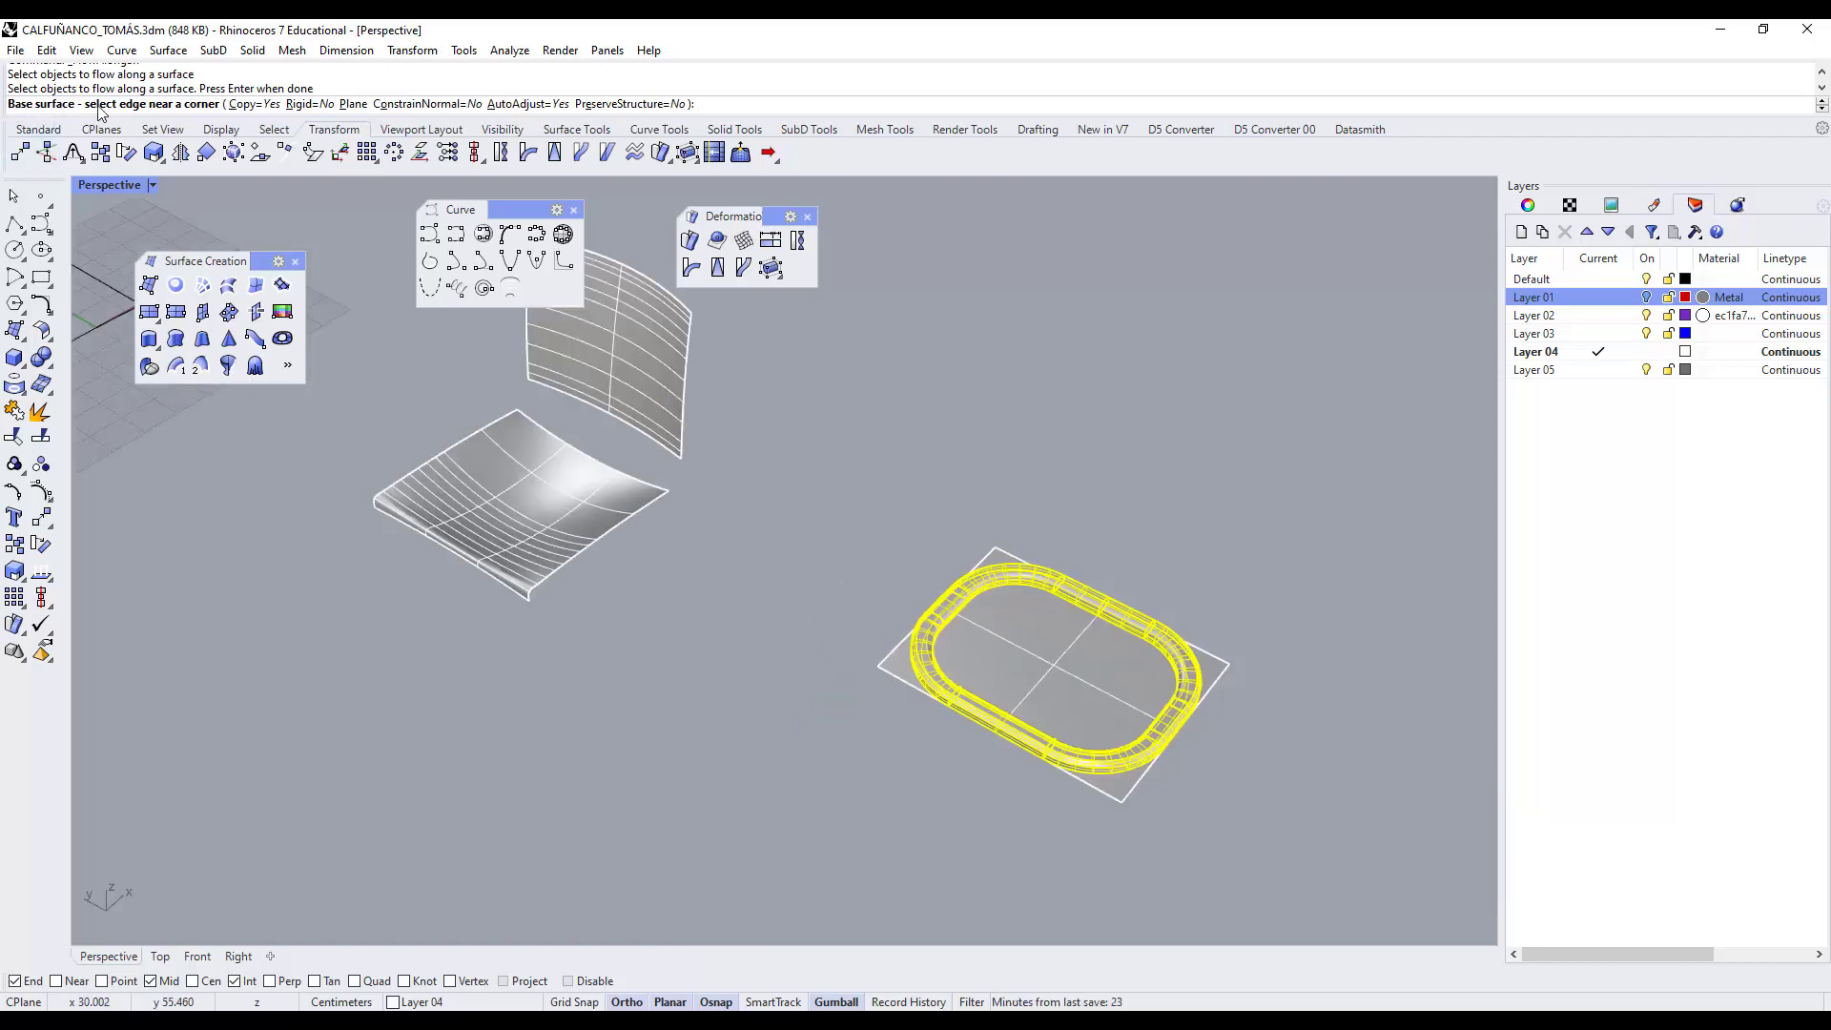
pyautogui.scroll(5, 892, 668)
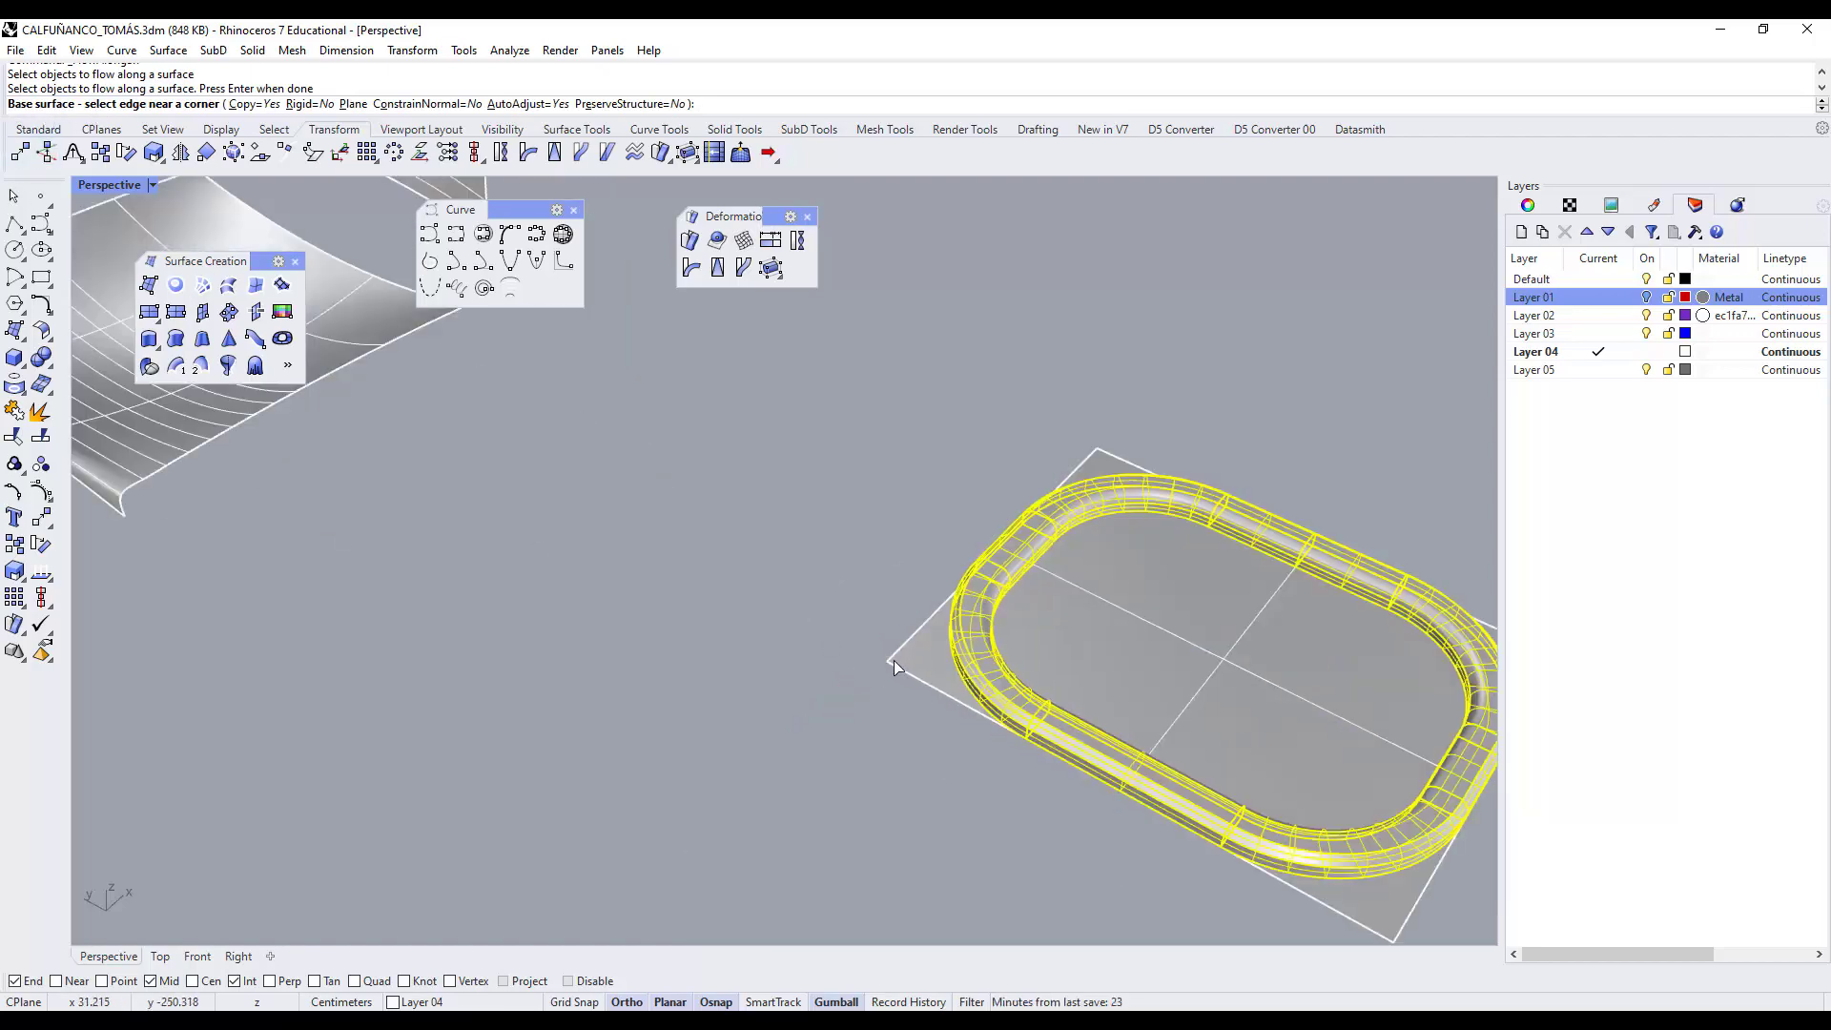
pyautogui.scroll(5, 894, 660)
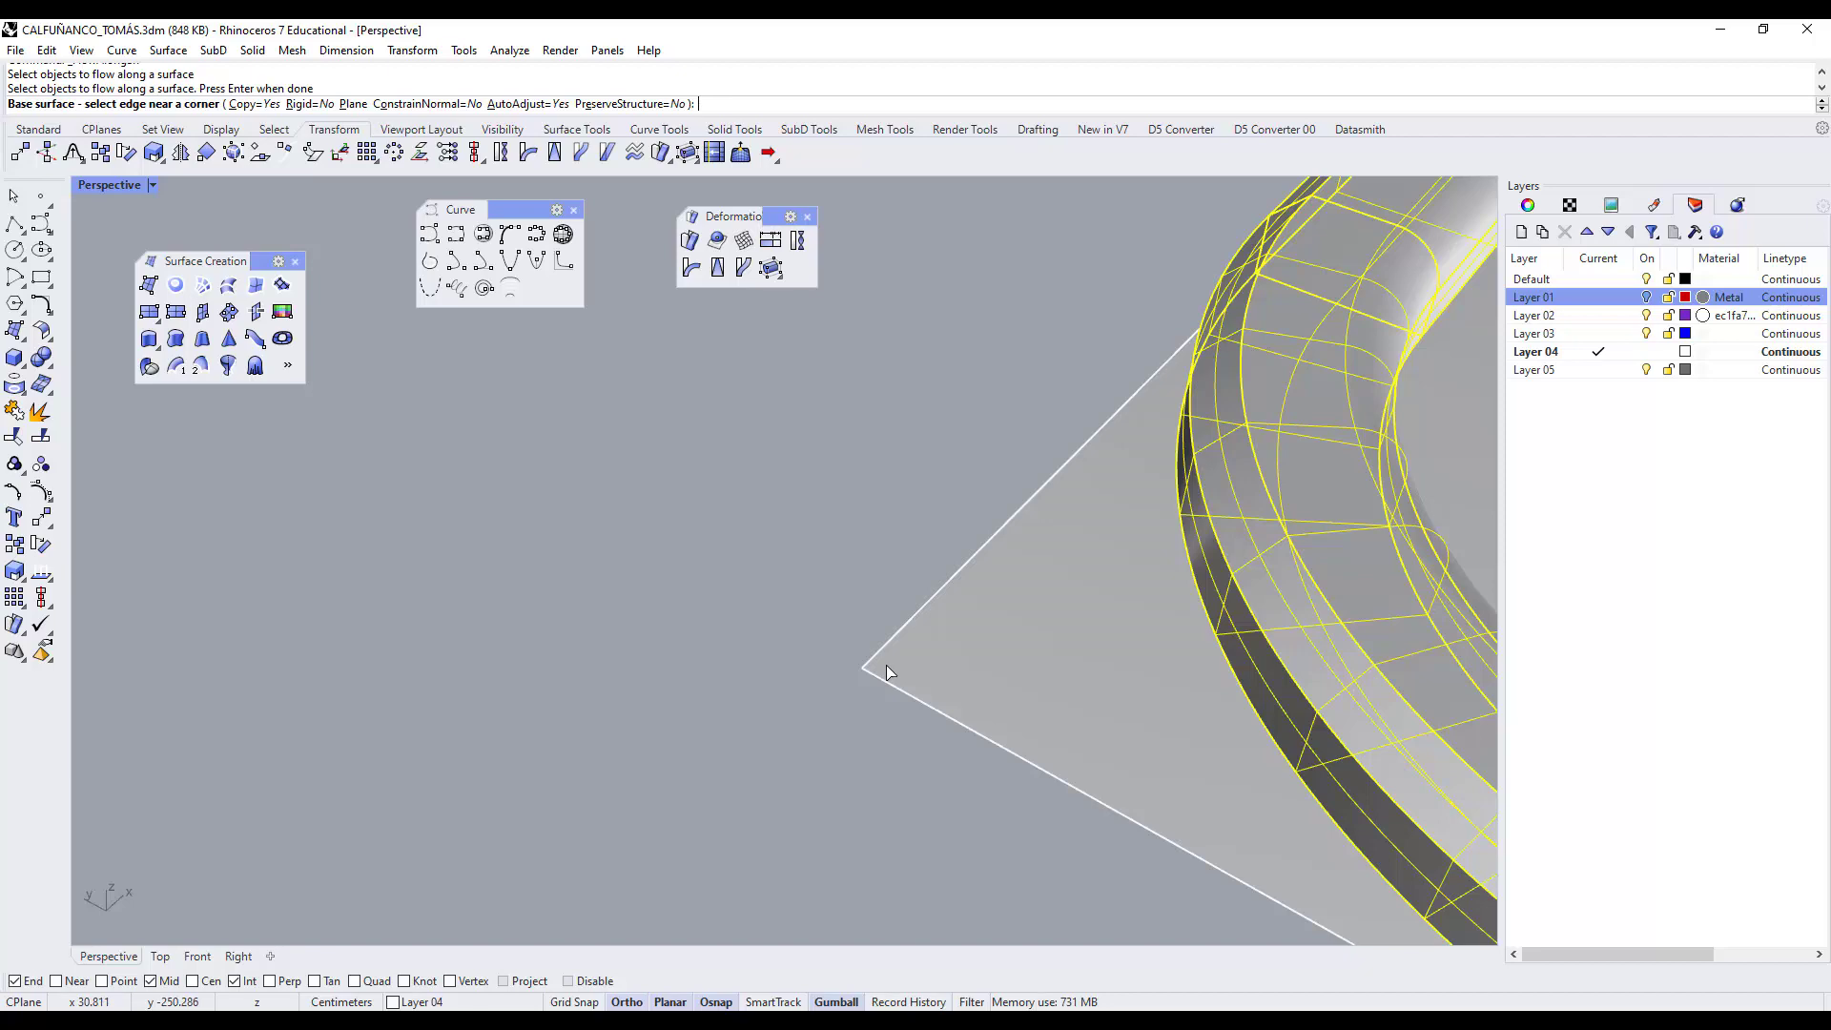
pyautogui.click(884, 666)
pyautogui.scroll(-10, 885, 665)
pyautogui.scroll(5, 928, 608)
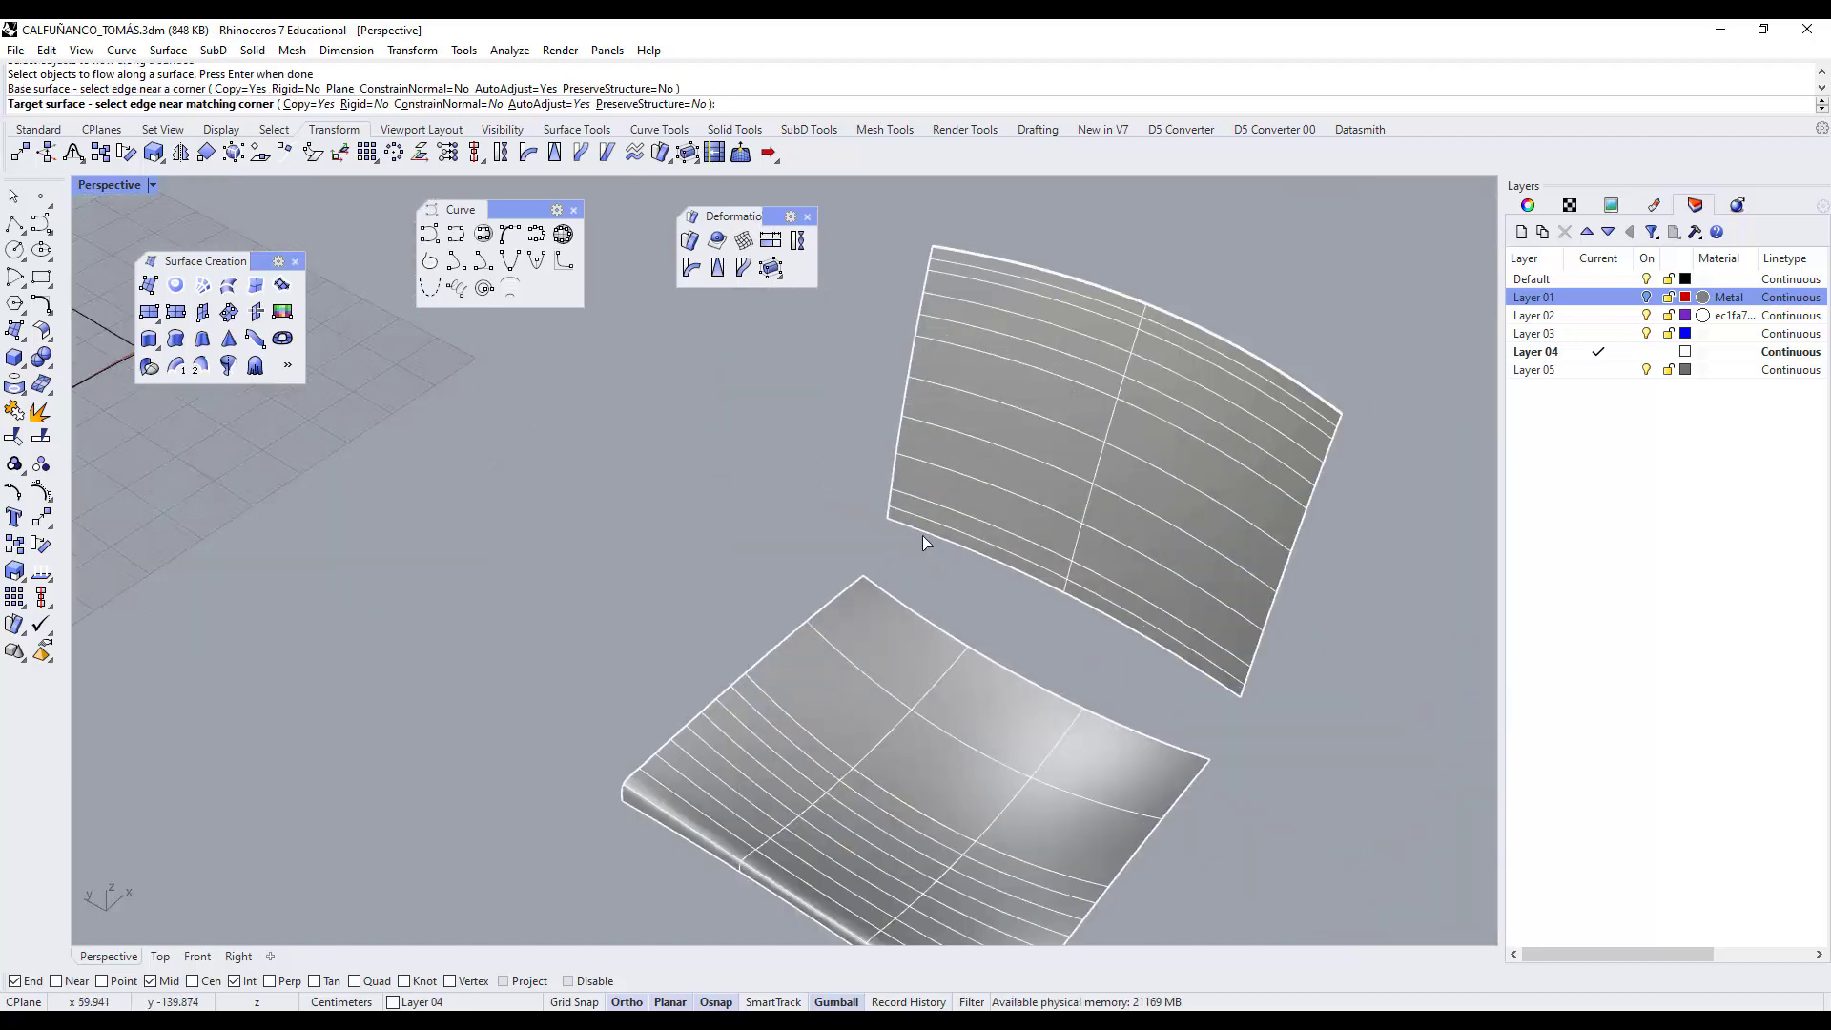
pyautogui.scroll(3, 922, 539)
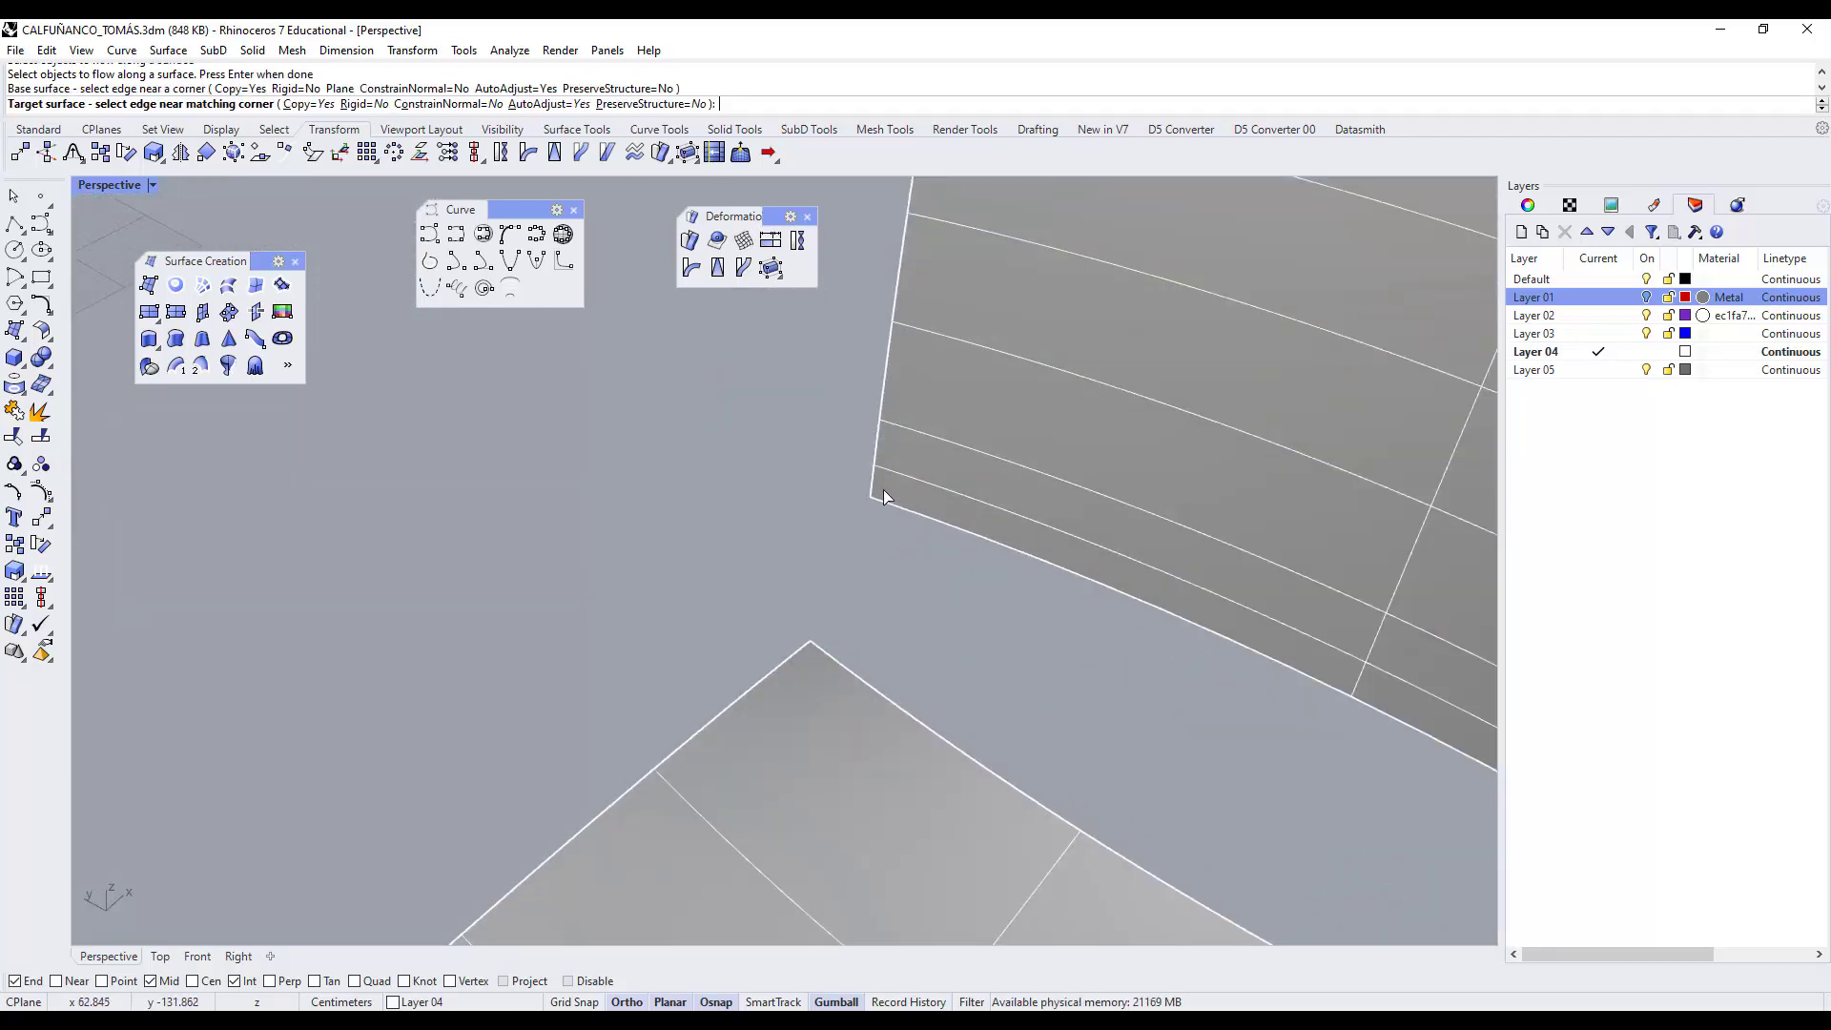
pyautogui.click(885, 497)
pyautogui.scroll(-8, 883, 490)
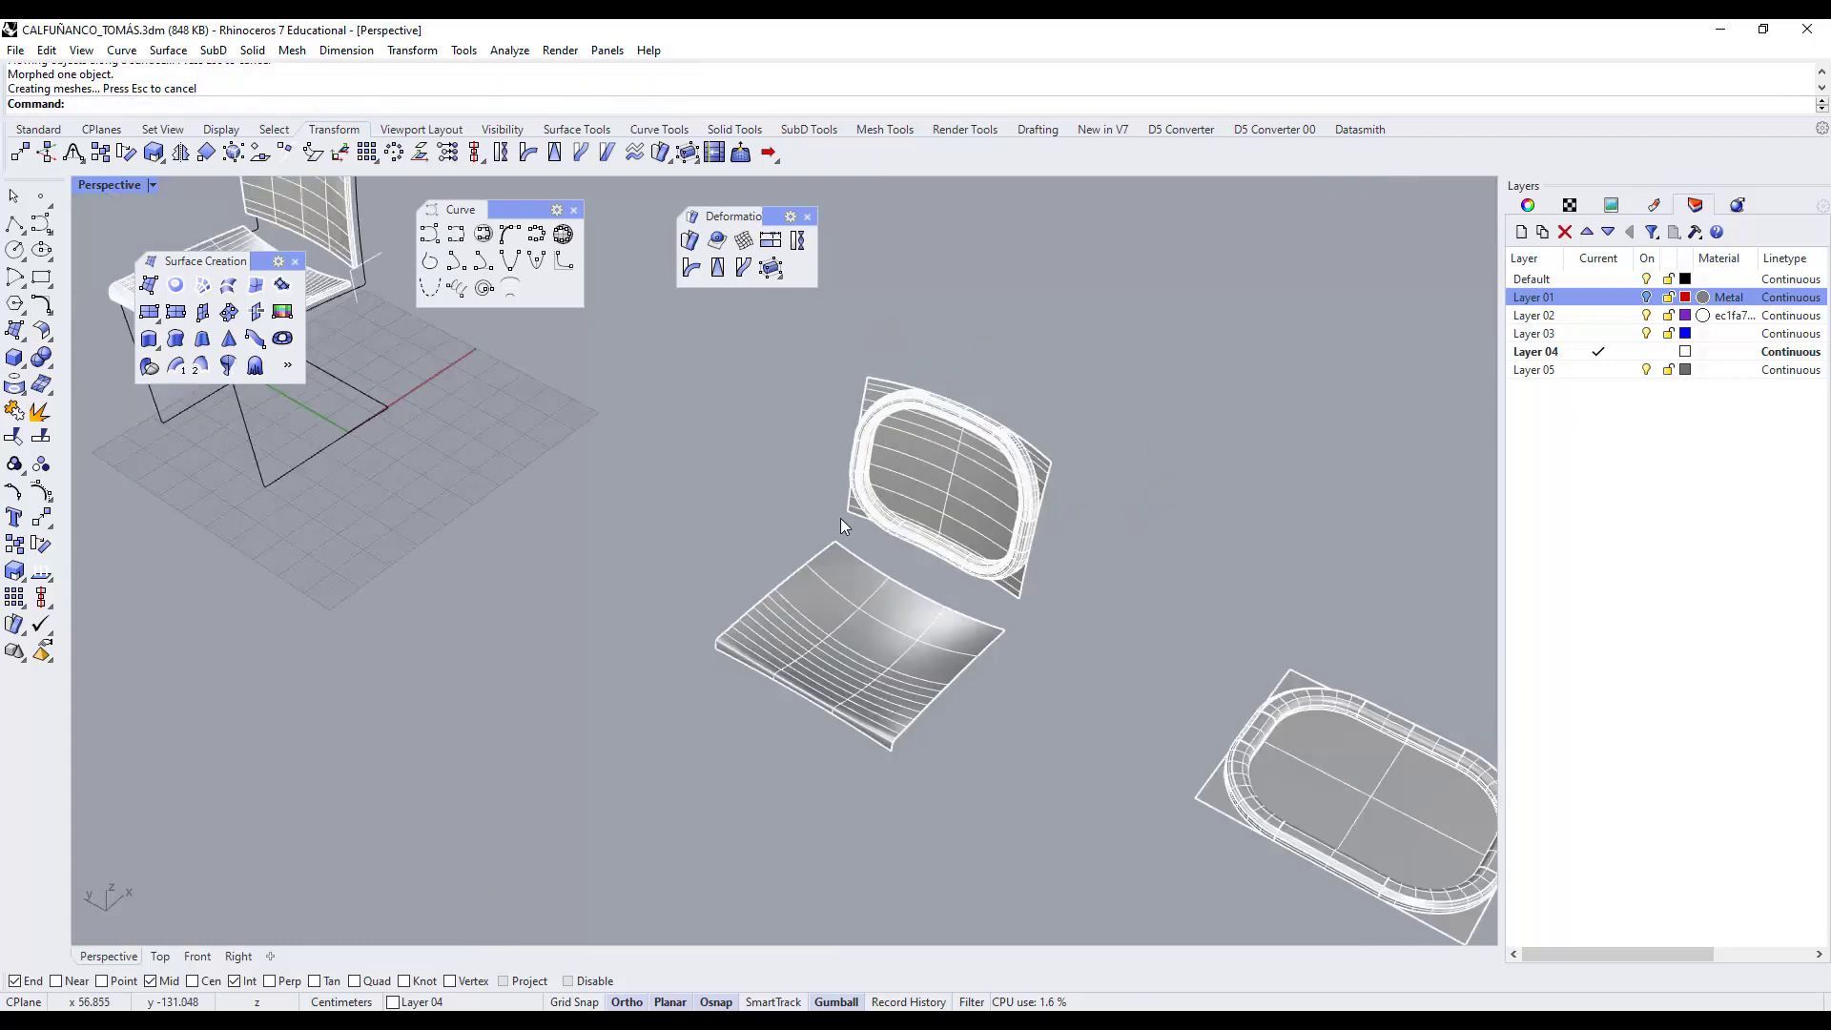
# Examine the frame flowed onto the backrest and compare it with the flat plane and the still bare seat surface.
pyautogui.moveTo(1013, 589)
pyautogui.mouseDown(button='right')
pyautogui.moveTo(987, 596)
pyautogui.moveTo(1009, 600)
pyautogui.mouseUp(button='right')
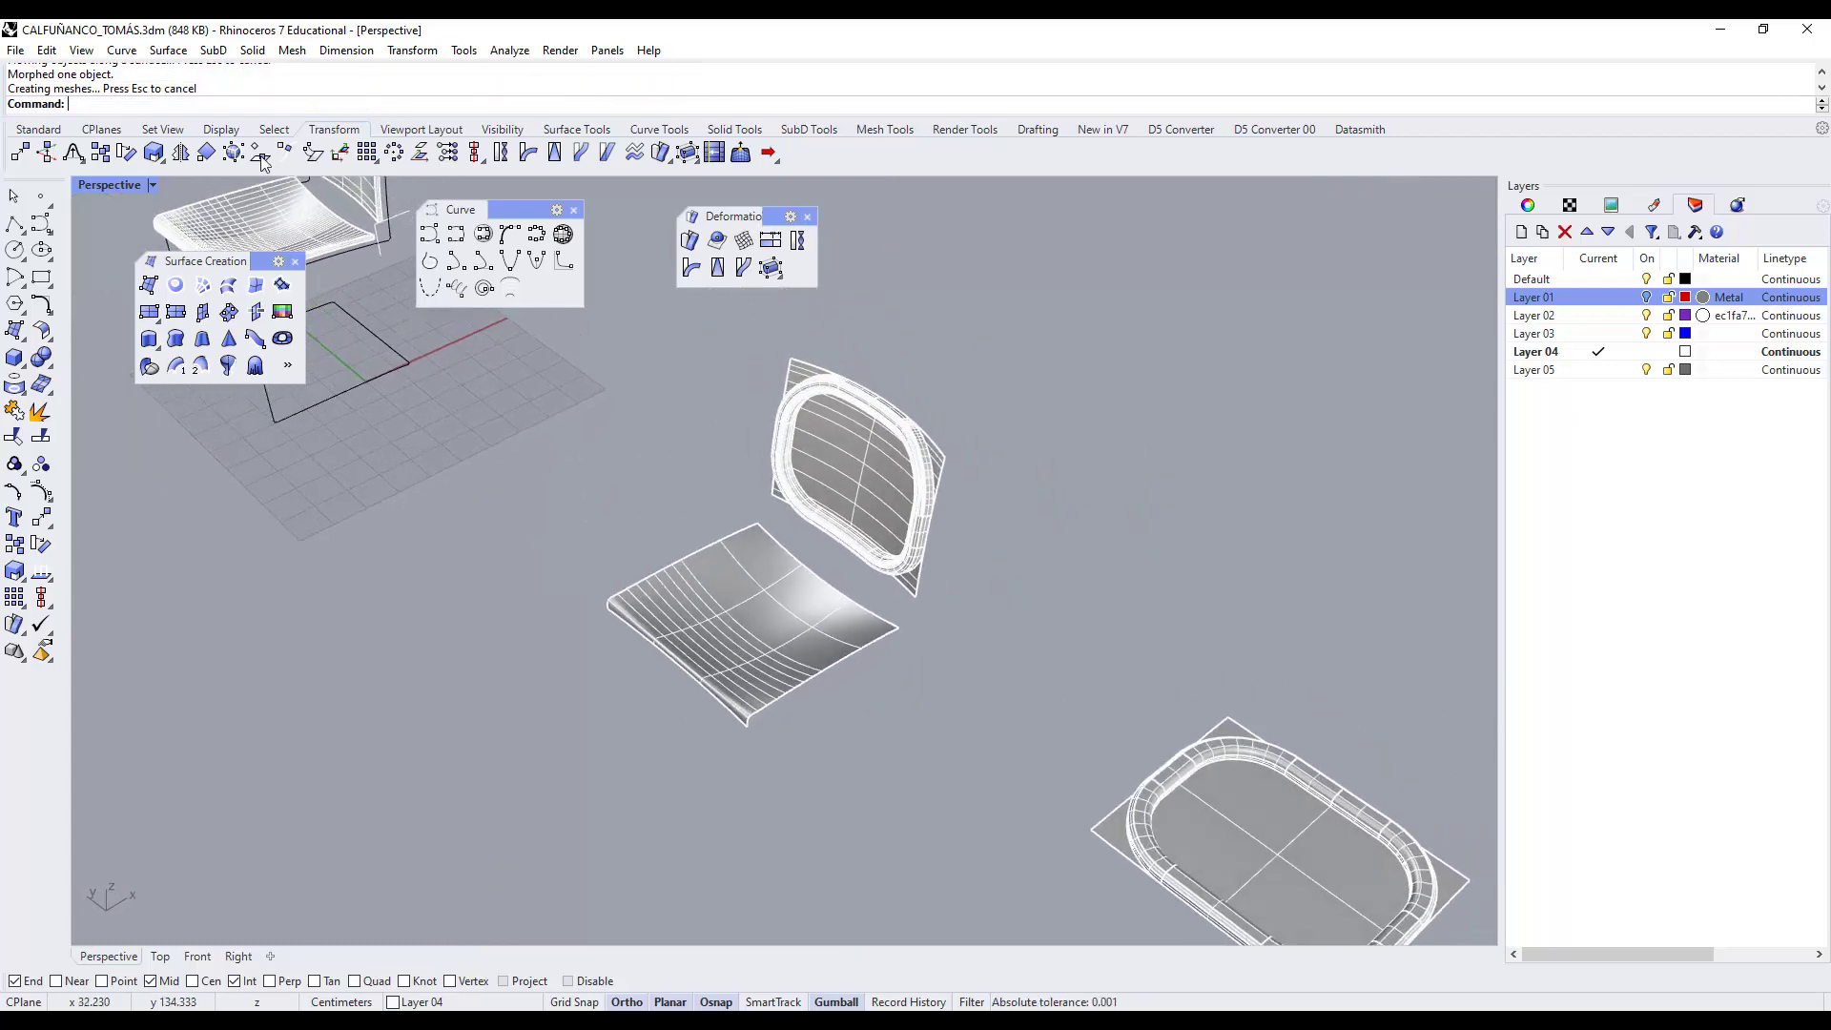
pyautogui.click(38, 129)
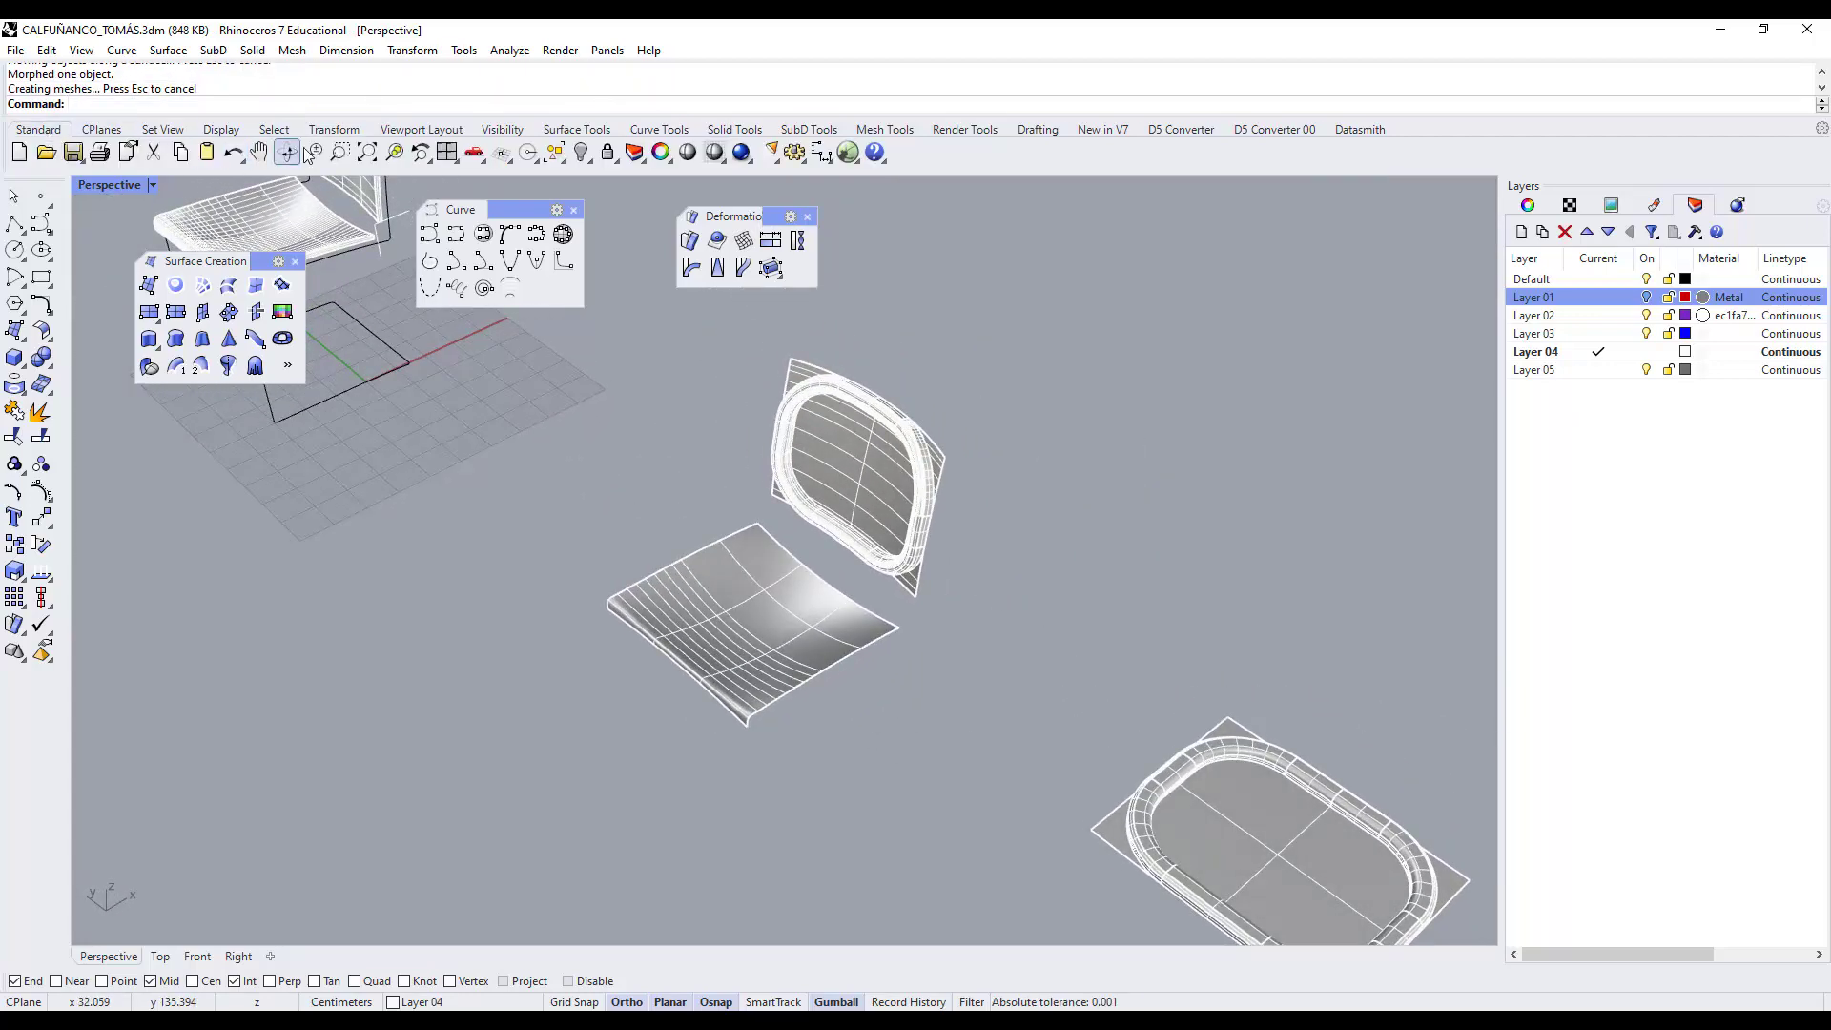
pyautogui.click(341, 154)
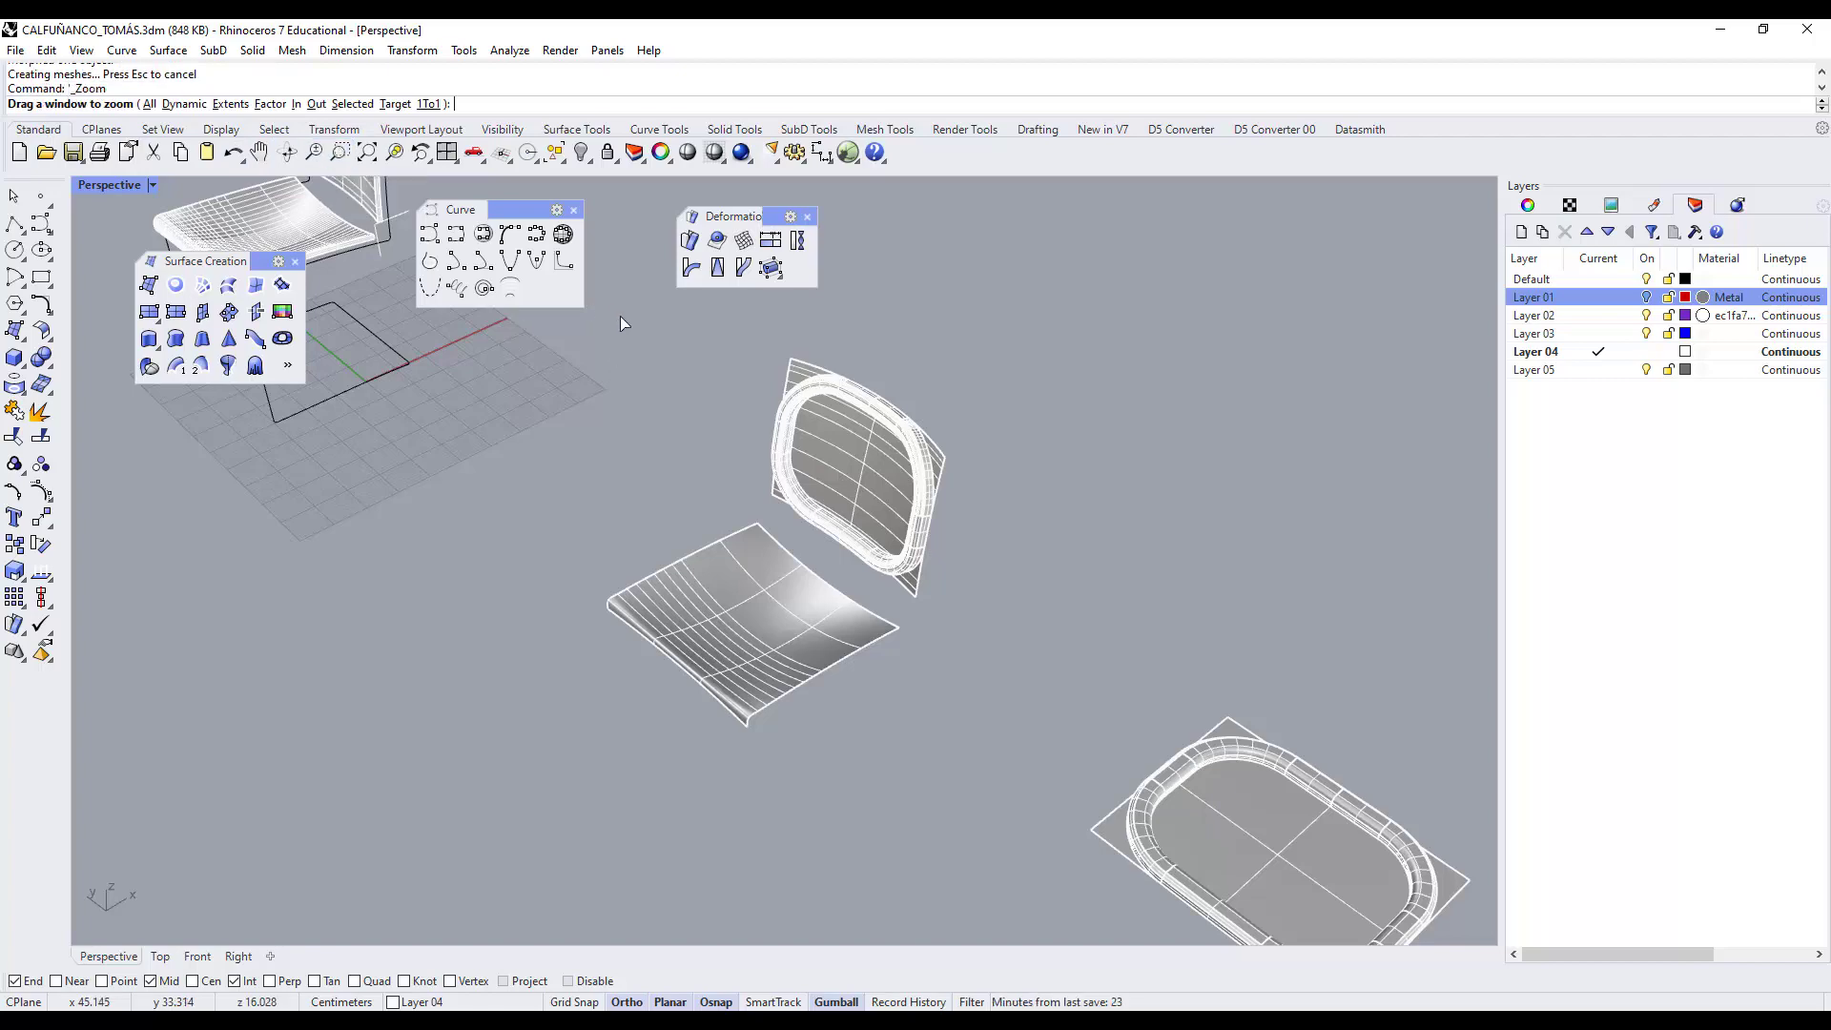
pyautogui.moveTo(611, 301); pyautogui.dragTo(1003, 738)
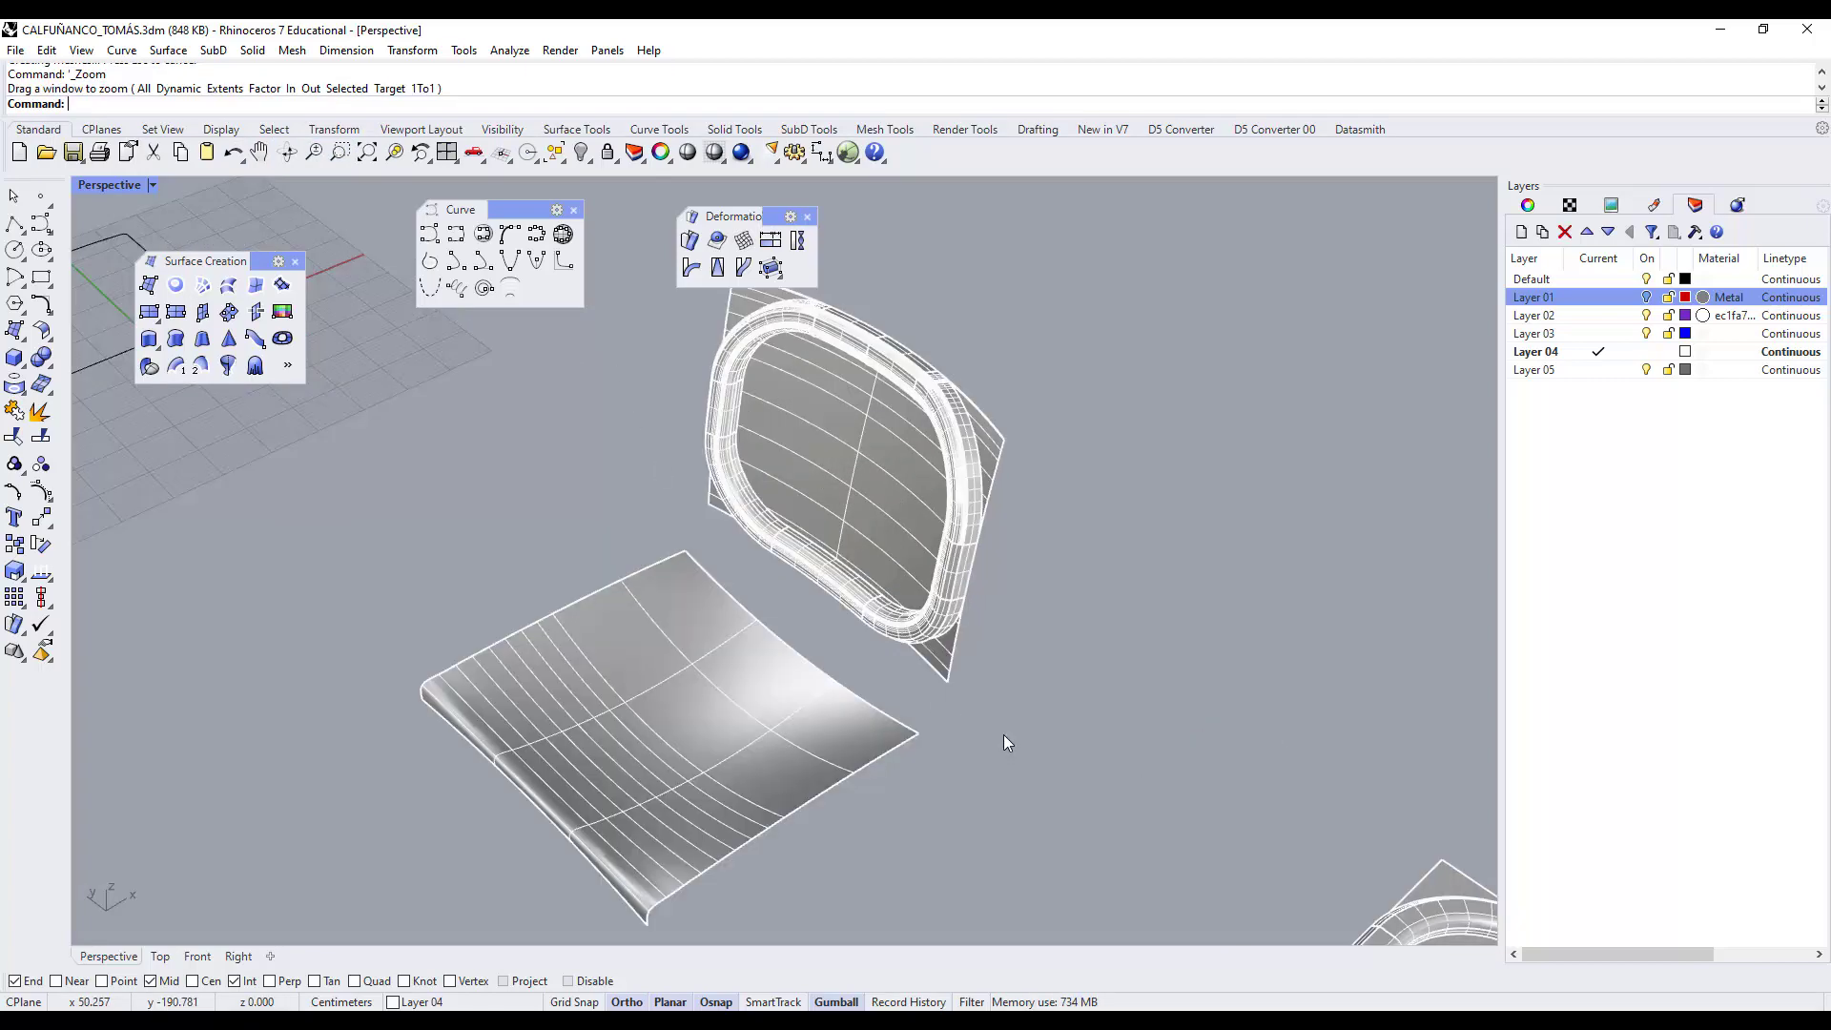
pyautogui.moveTo(989, 658); pyautogui.dragTo(1035, 627, button='right')
pyautogui.scroll(-5, 1021, 654)
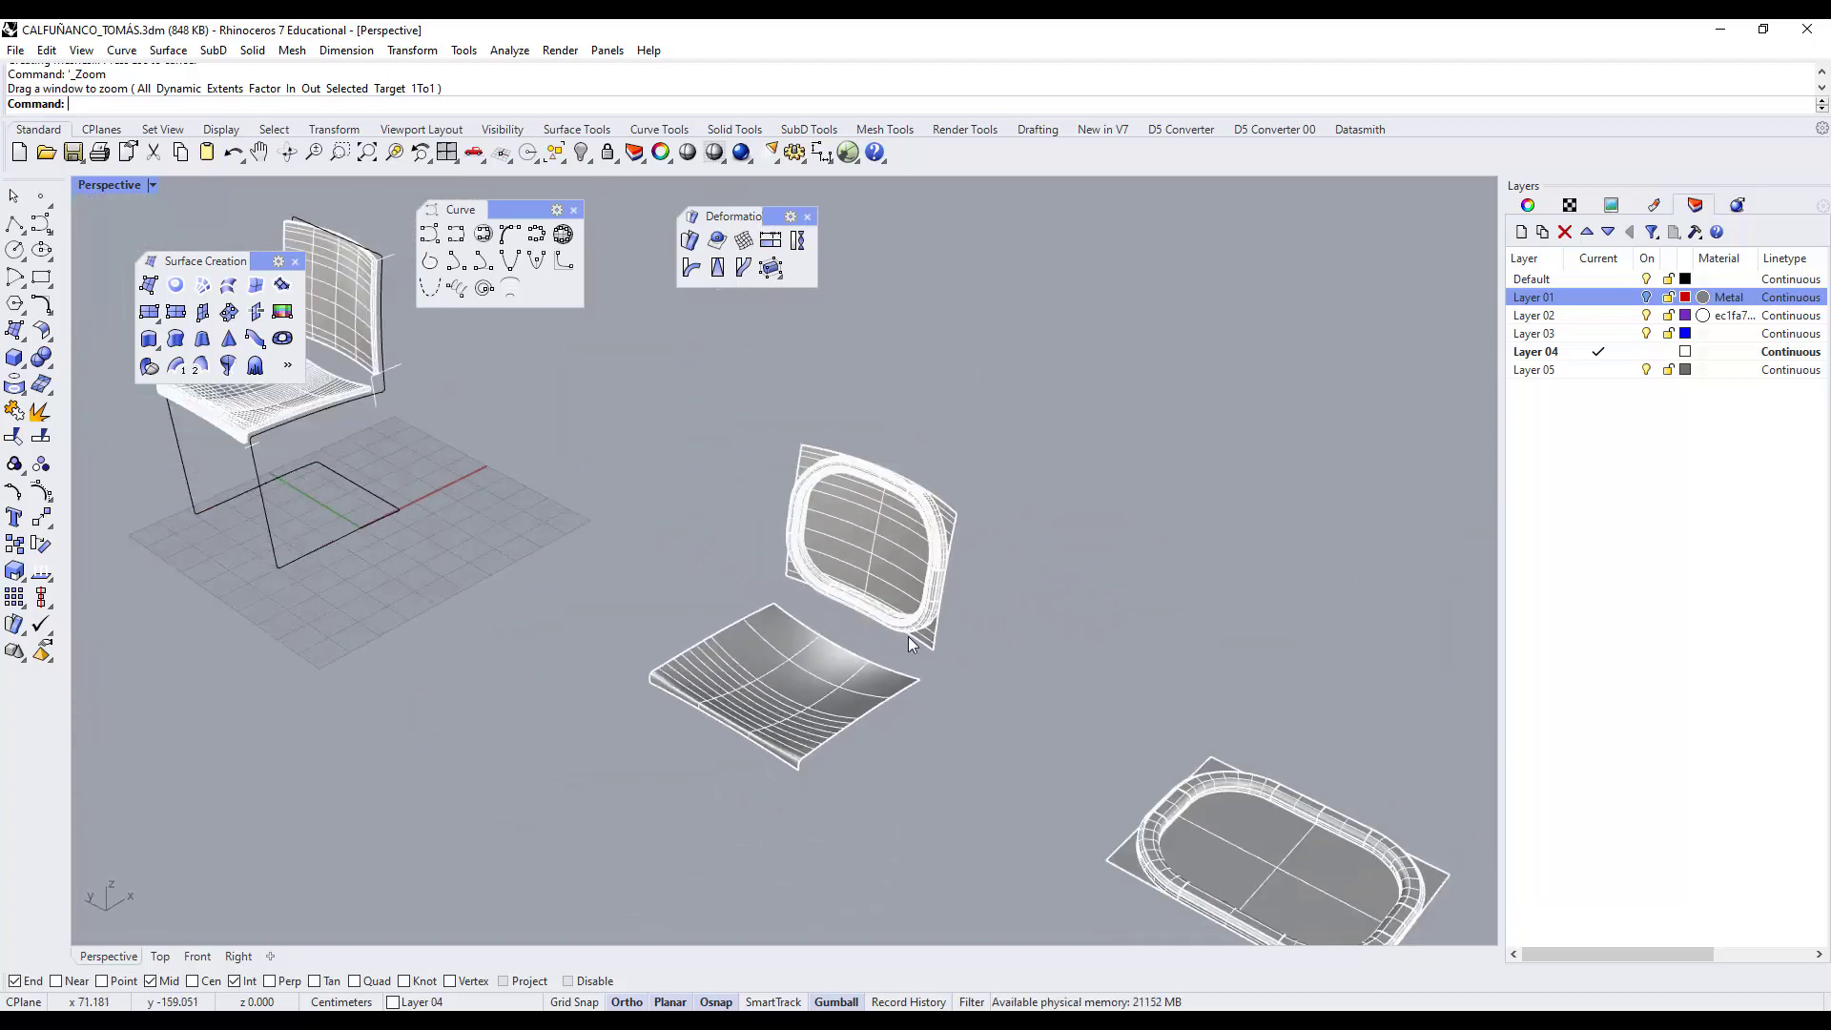
pyautogui.scroll(4, 884, 501)
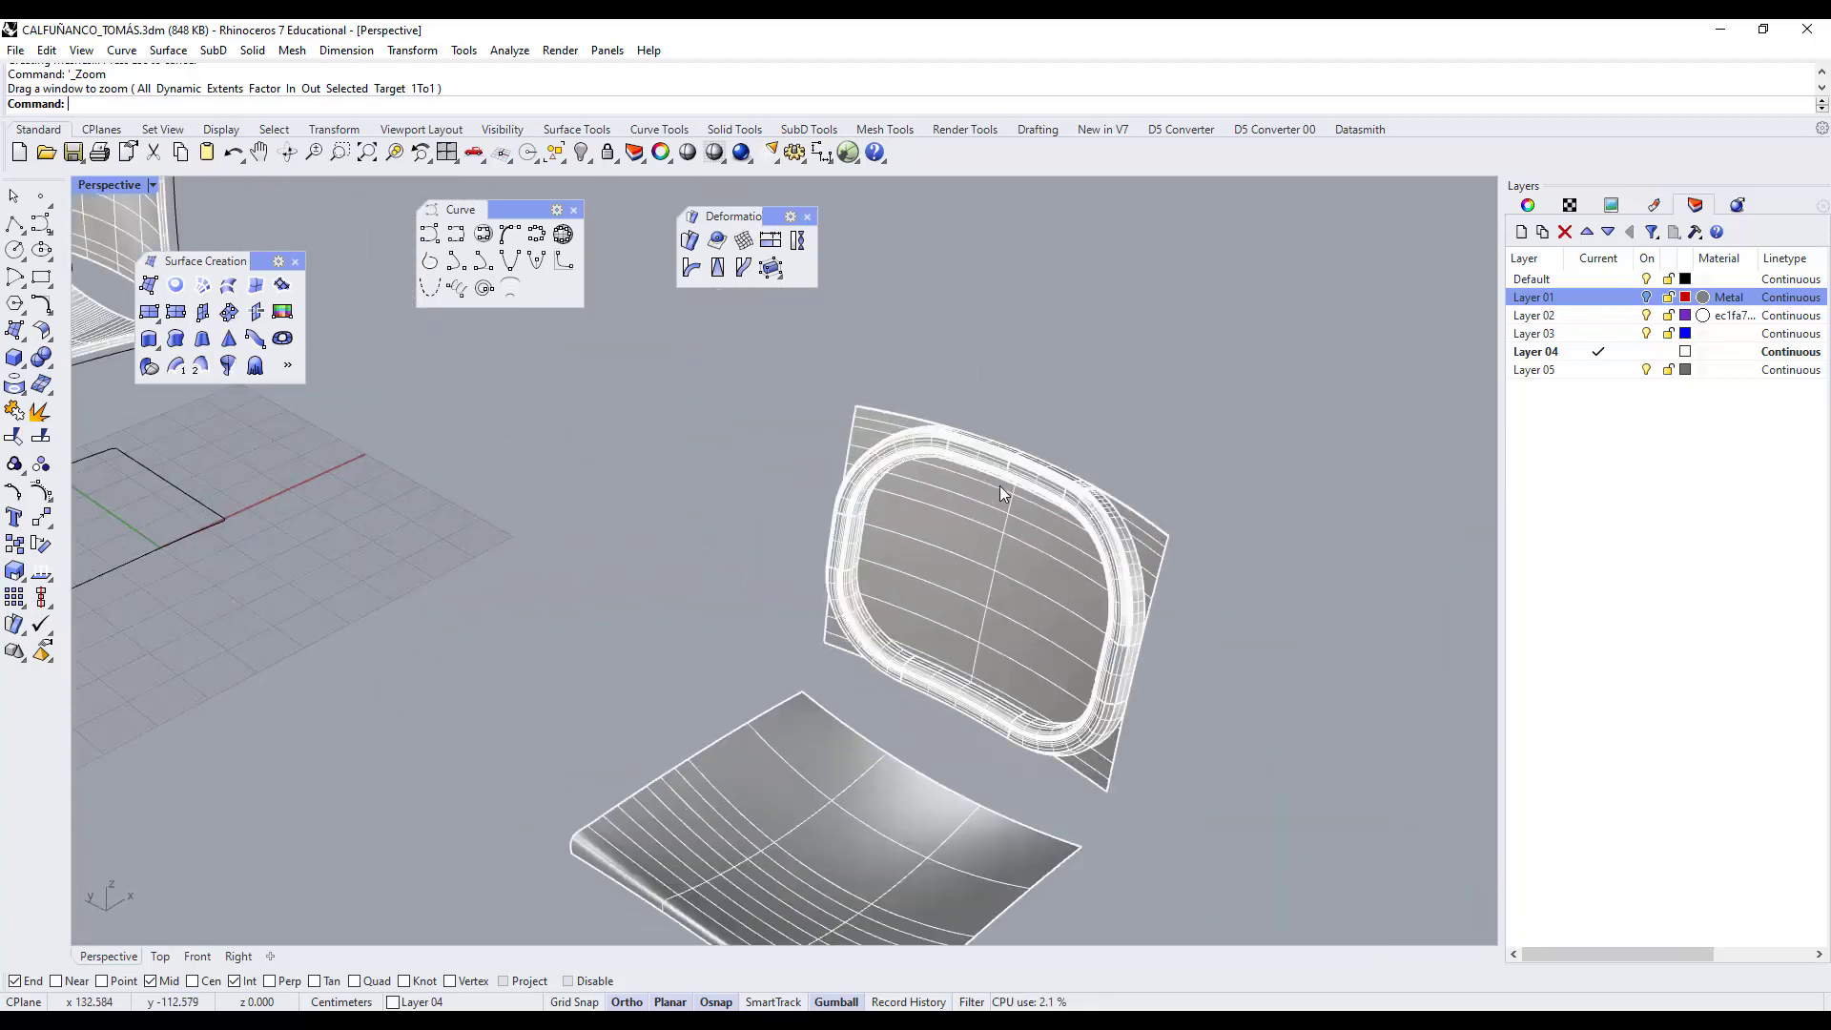
pyautogui.scroll(-3, 799, 570)
pyautogui.scroll(2, 867, 575)
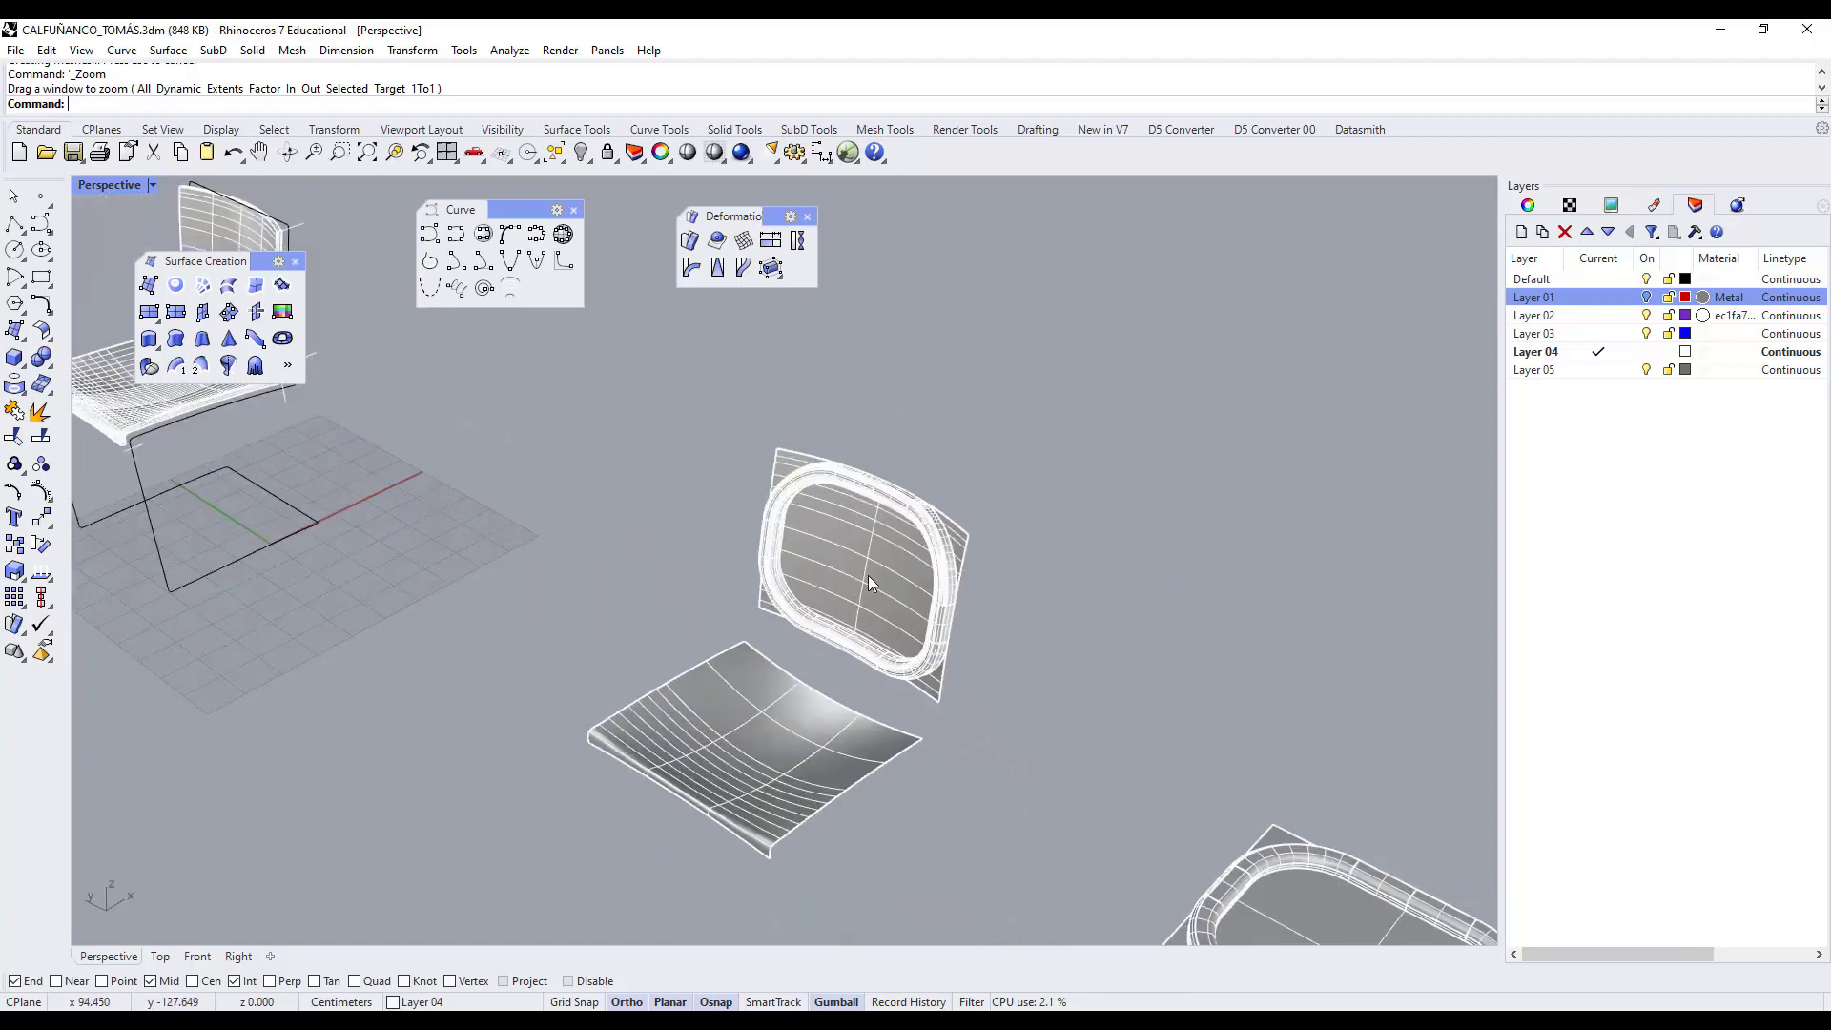
pyautogui.scroll(-2, 787, 534)
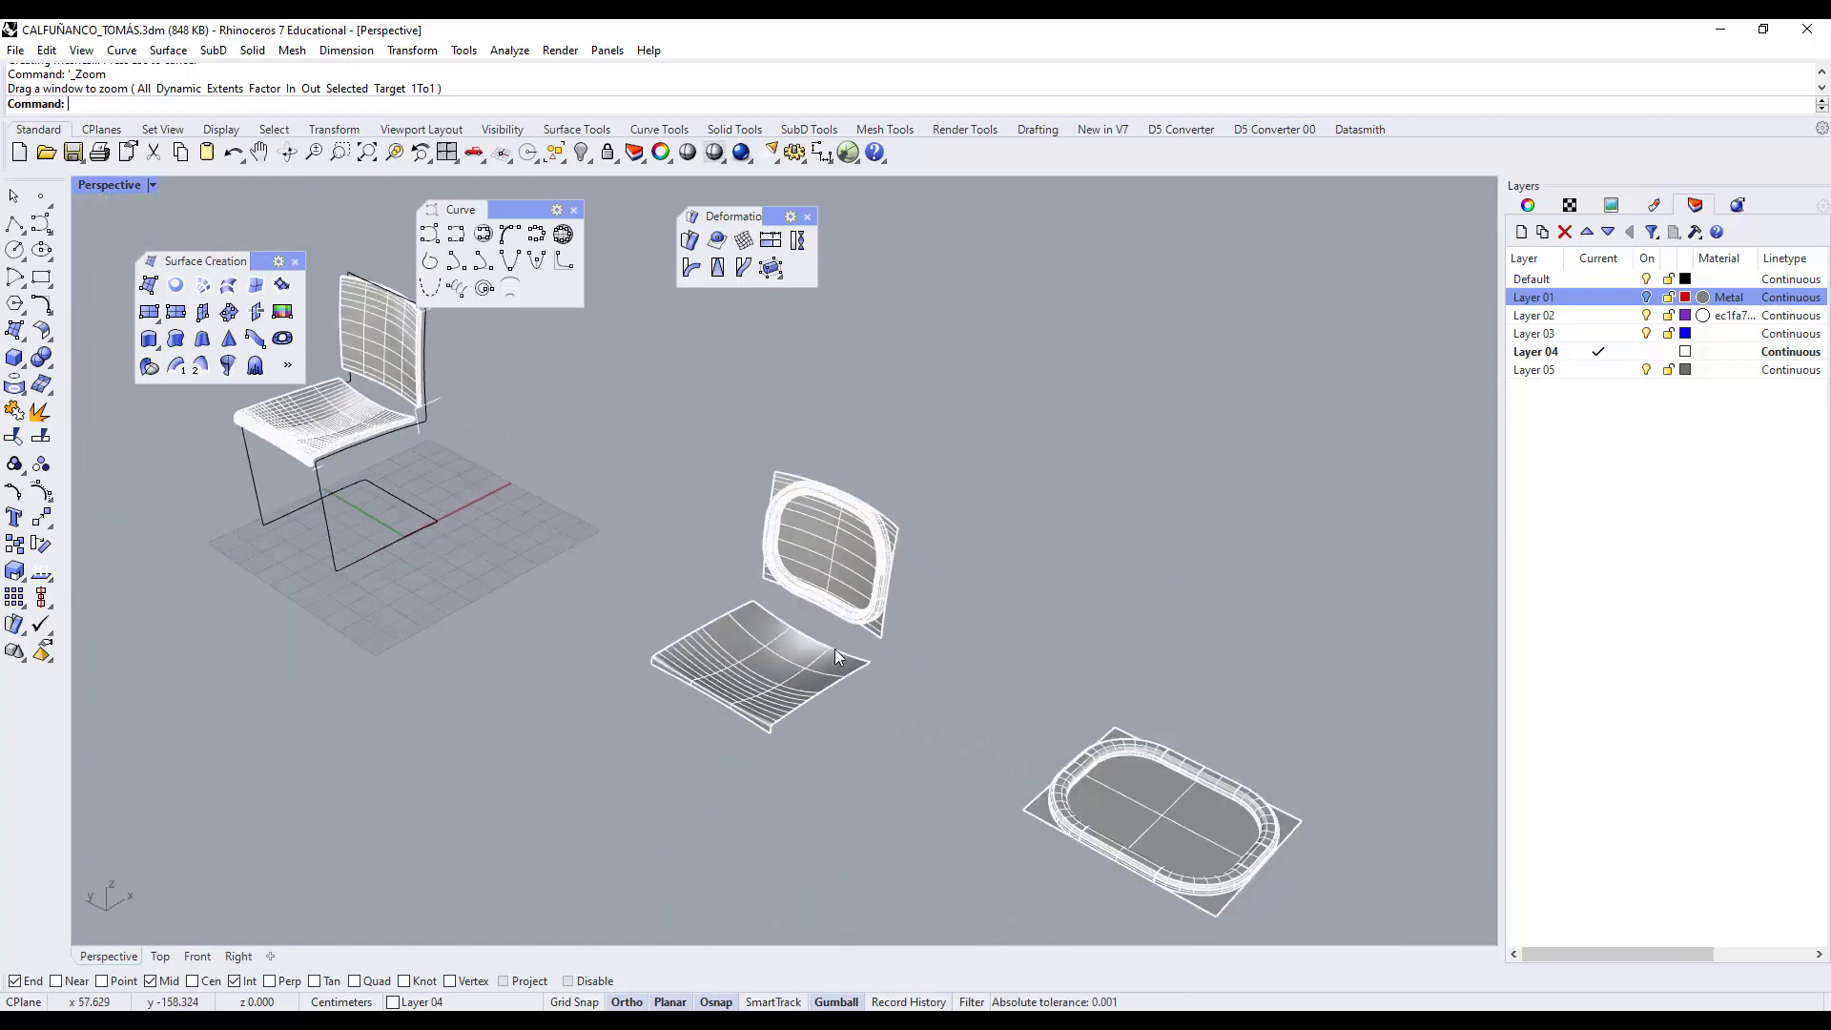
pyautogui.click(1110, 791)
pyautogui.click(789, 664)
pyautogui.click(895, 776)
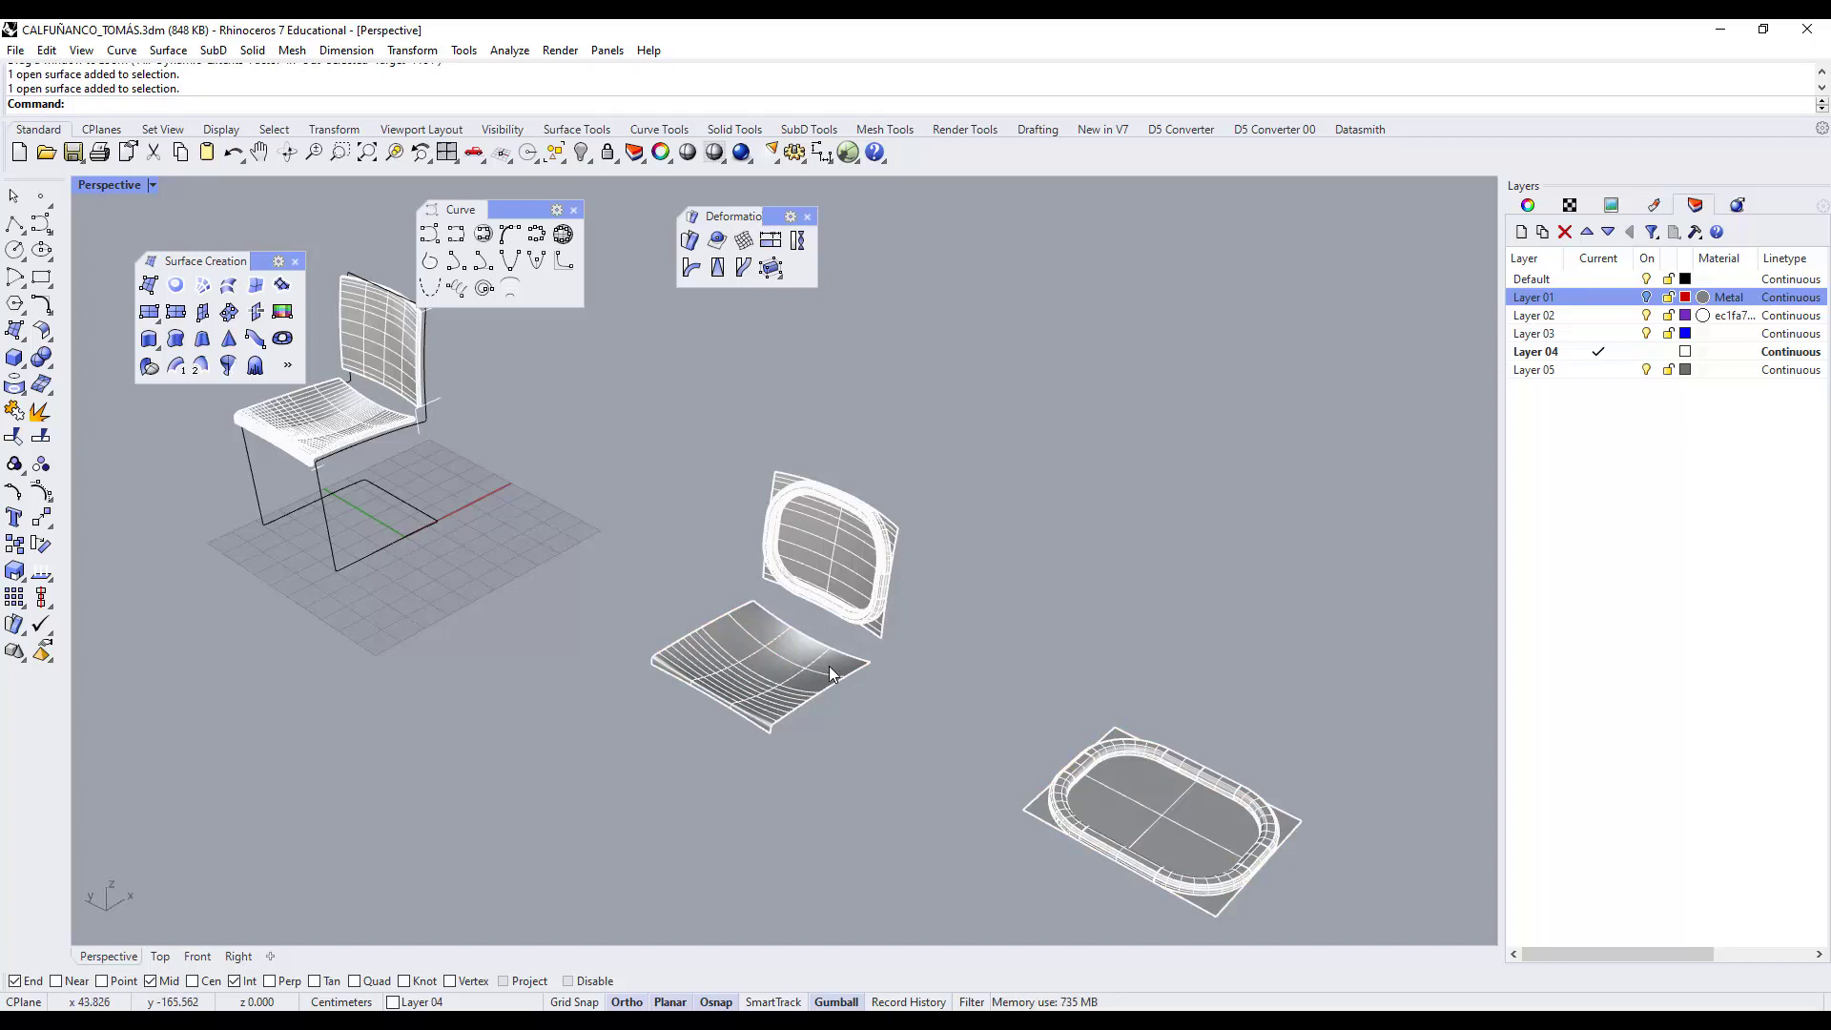
# Flow a copy of the flat frame along the seat surface, matching the flat plane's left corner to the seat's left corner.
pyautogui.moveTo(701, 399); pyautogui.dragTo(765, 597, button='right')
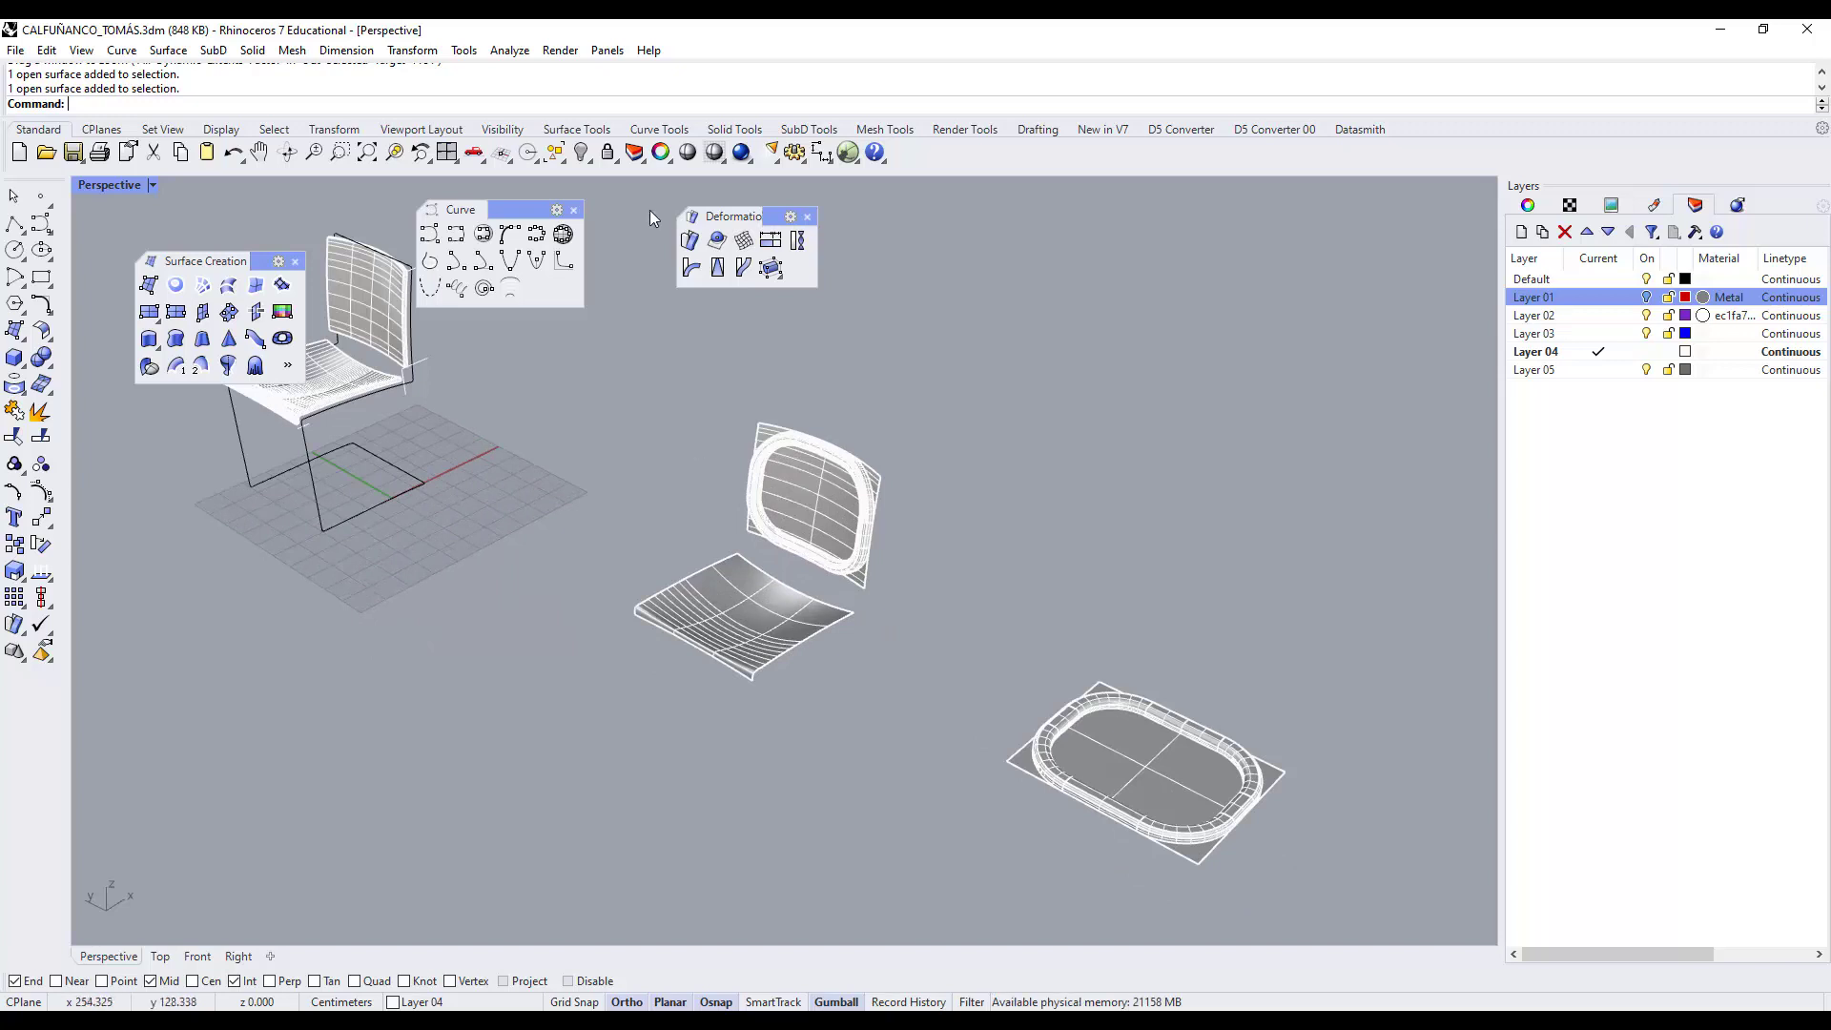
pyautogui.click(689, 242)
pyautogui.scroll(5, 1130, 702)
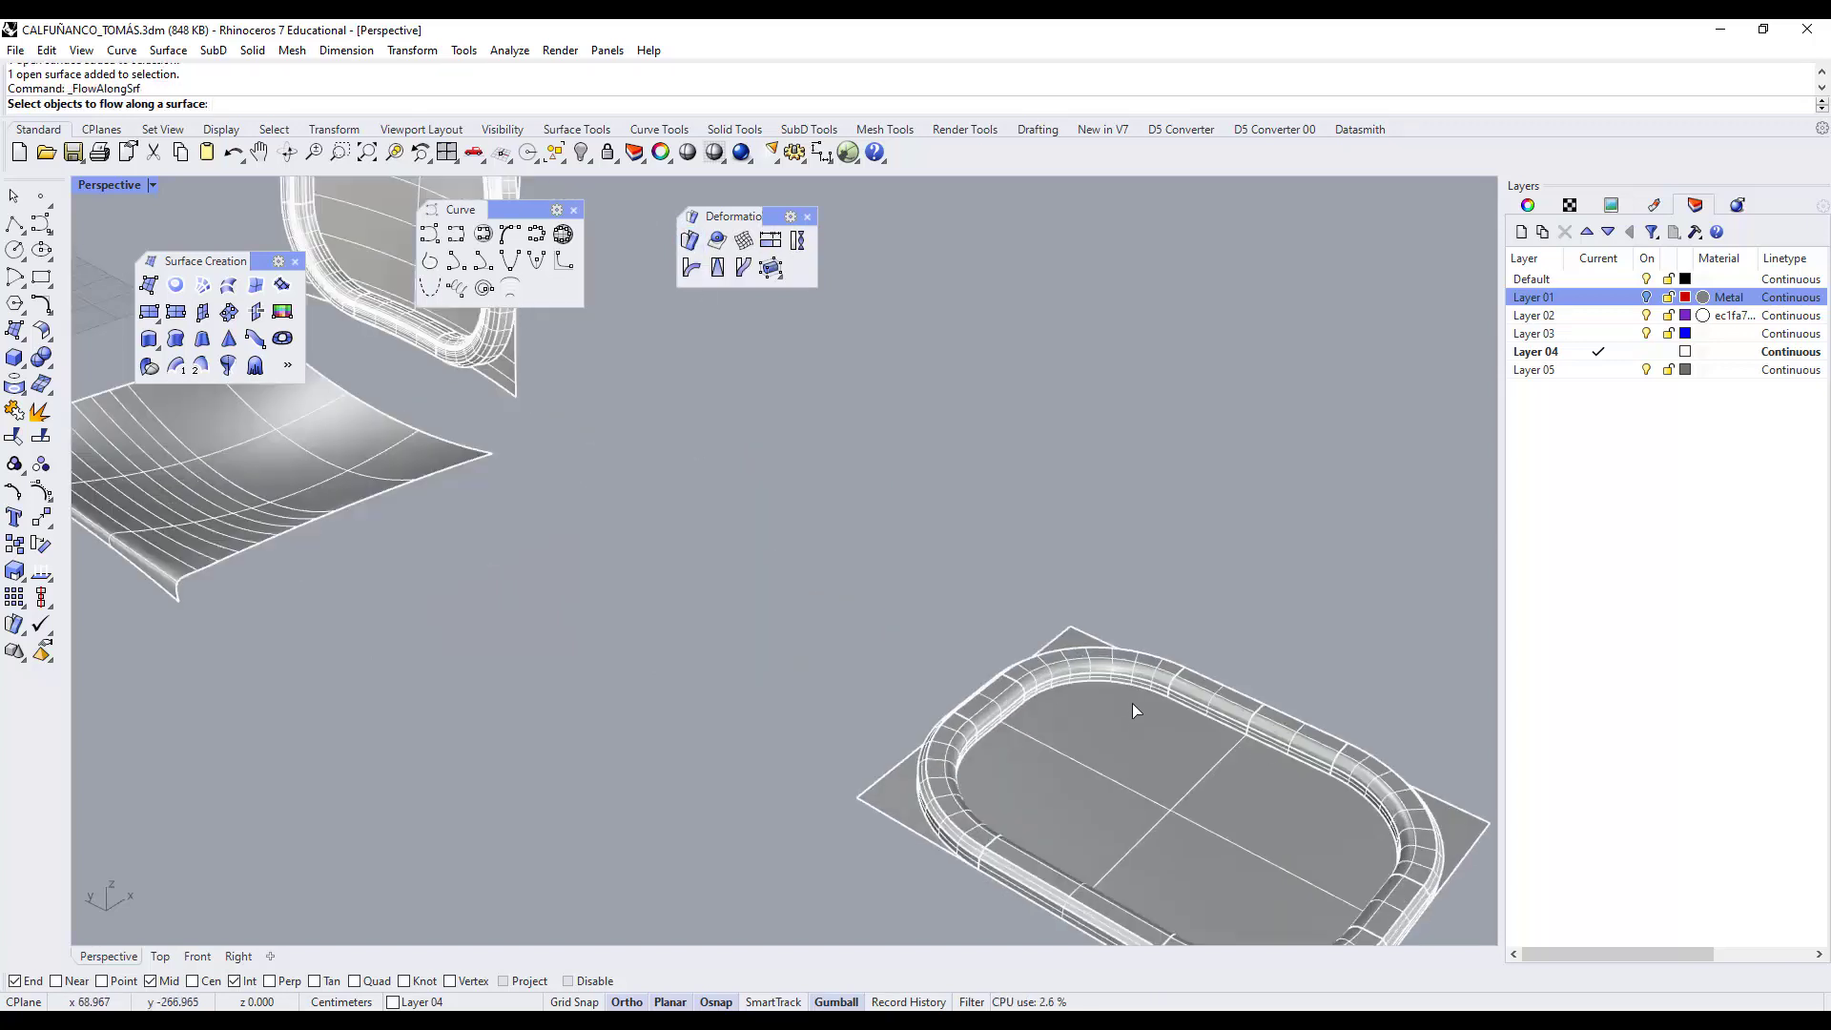
pyautogui.click(1093, 670)
pyautogui.press('Return')
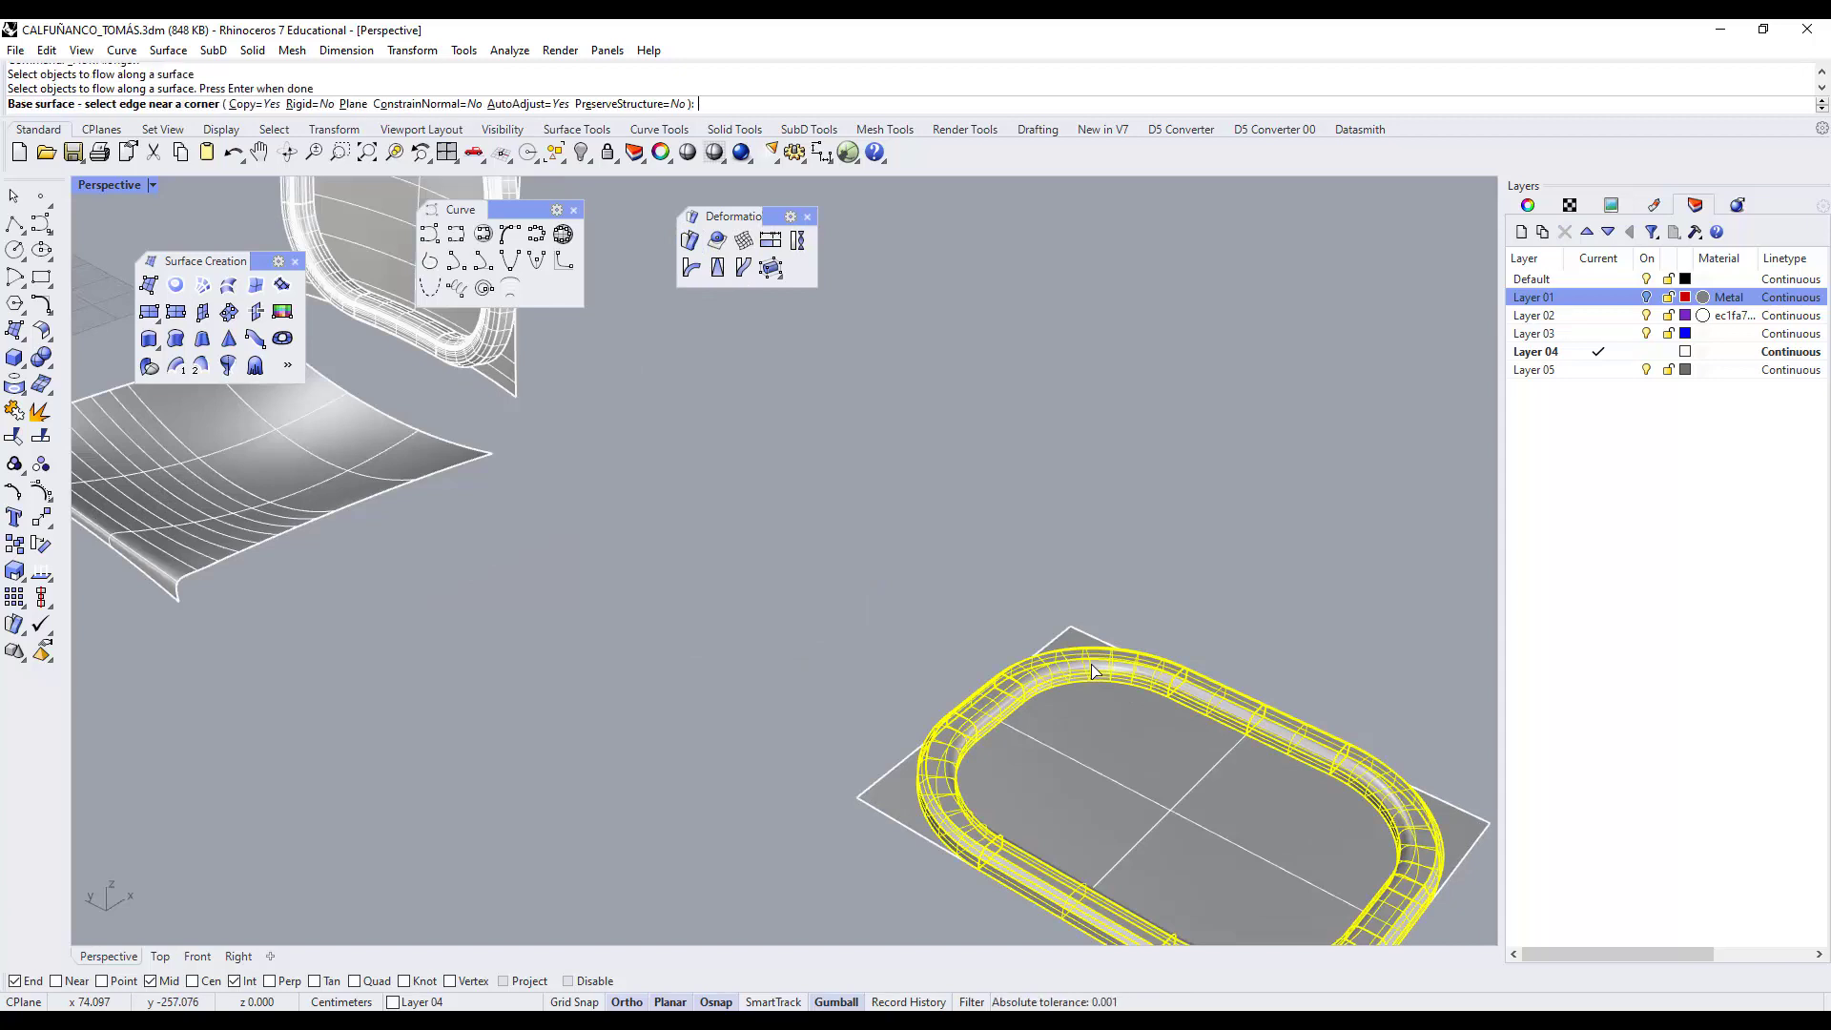
pyautogui.scroll(-3, 1004, 749)
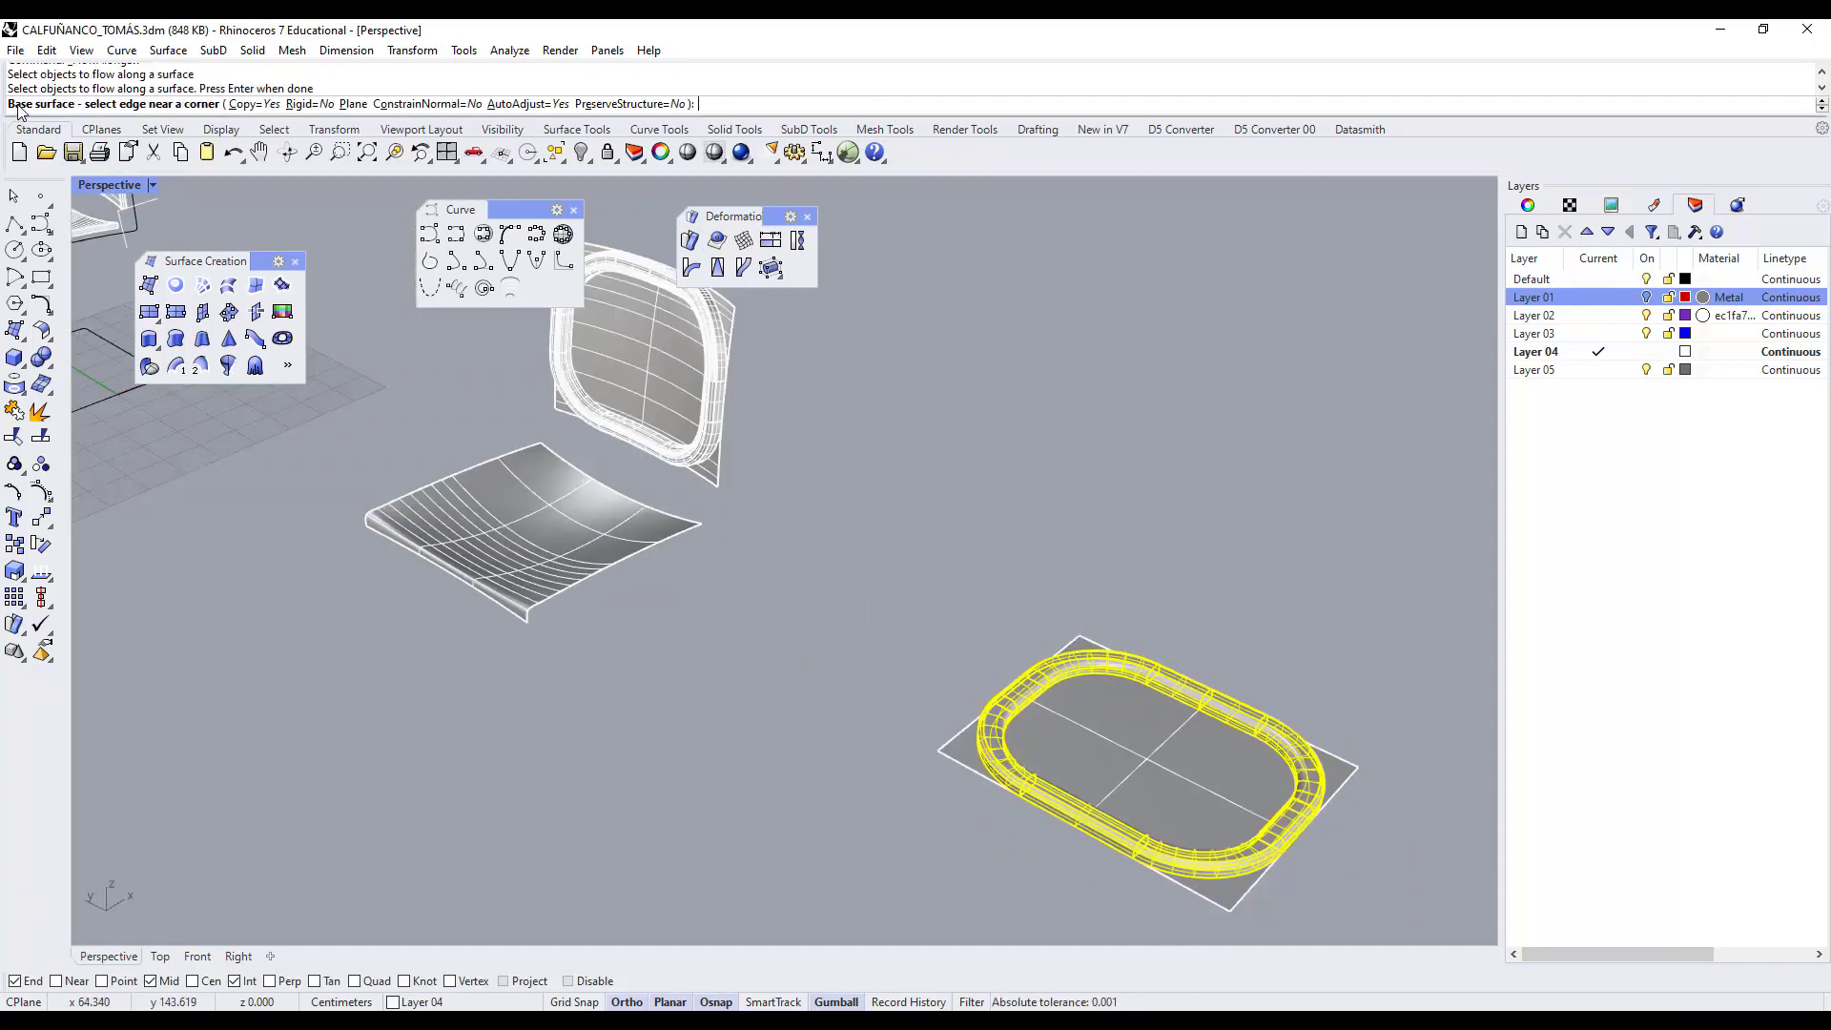
pyautogui.click(963, 750)
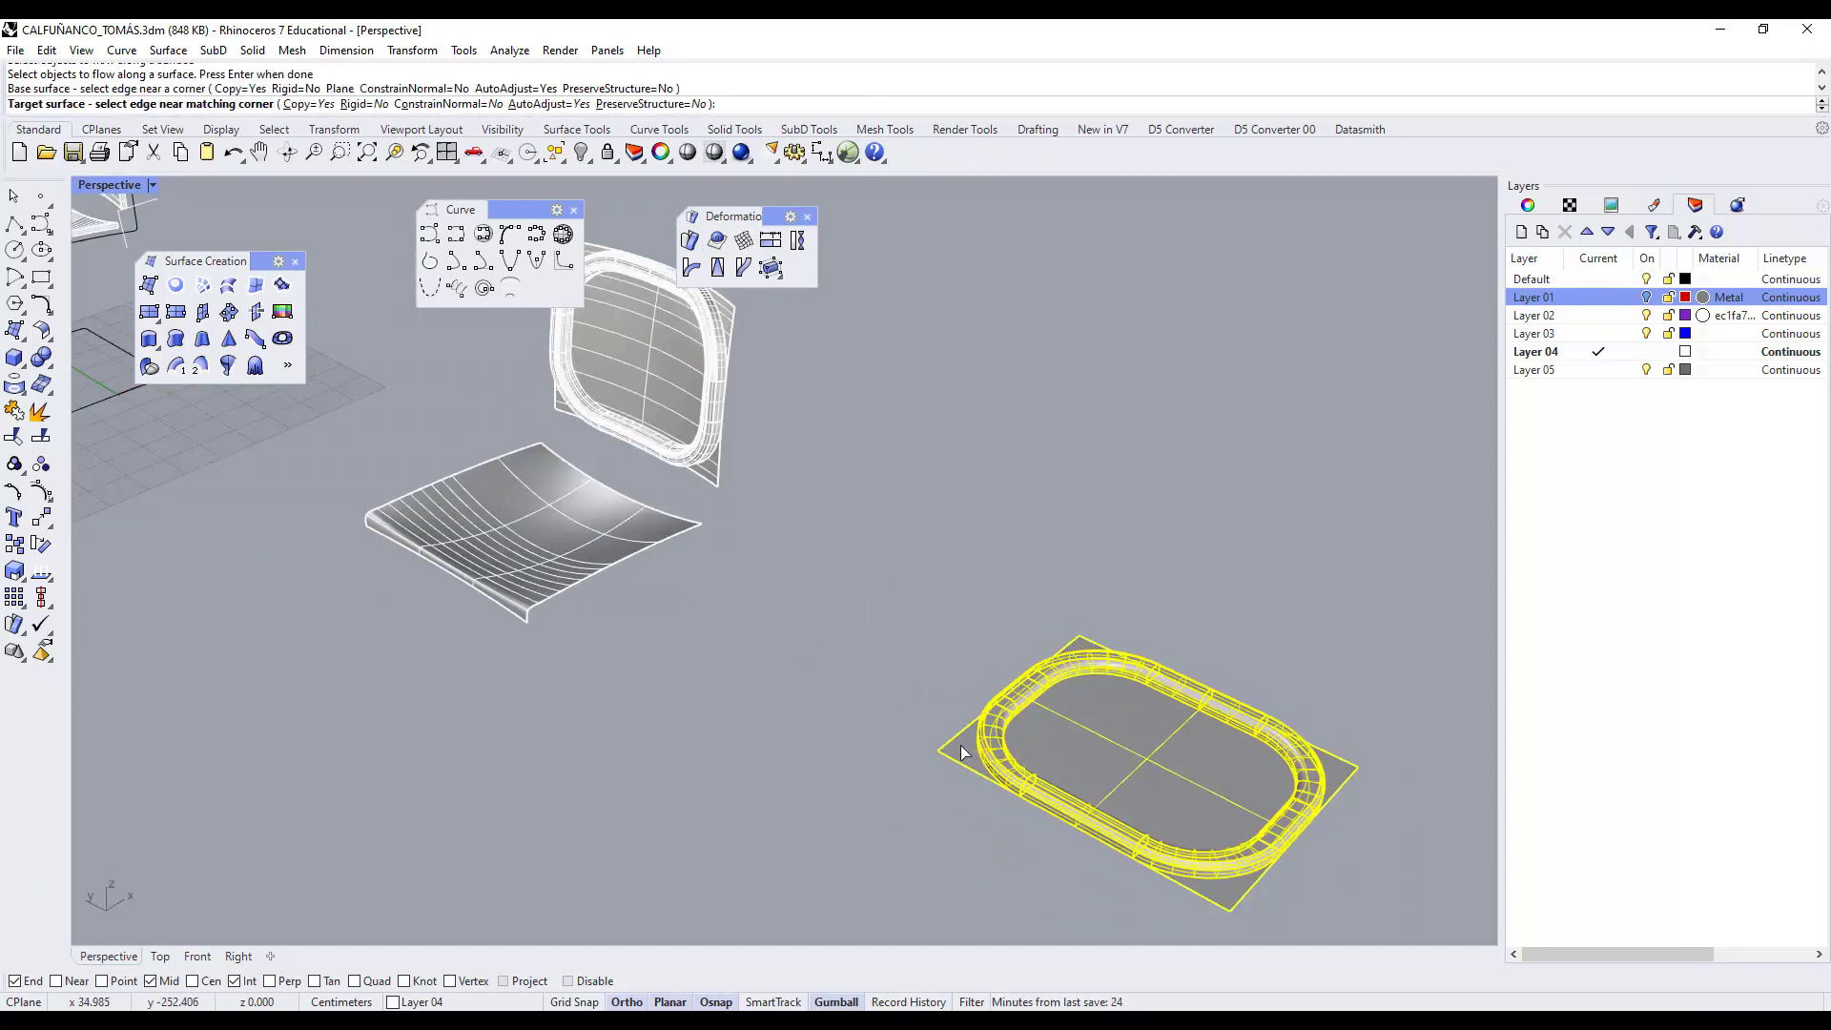
pyautogui.scroll(2, 372, 524)
pyautogui.click(370, 524)
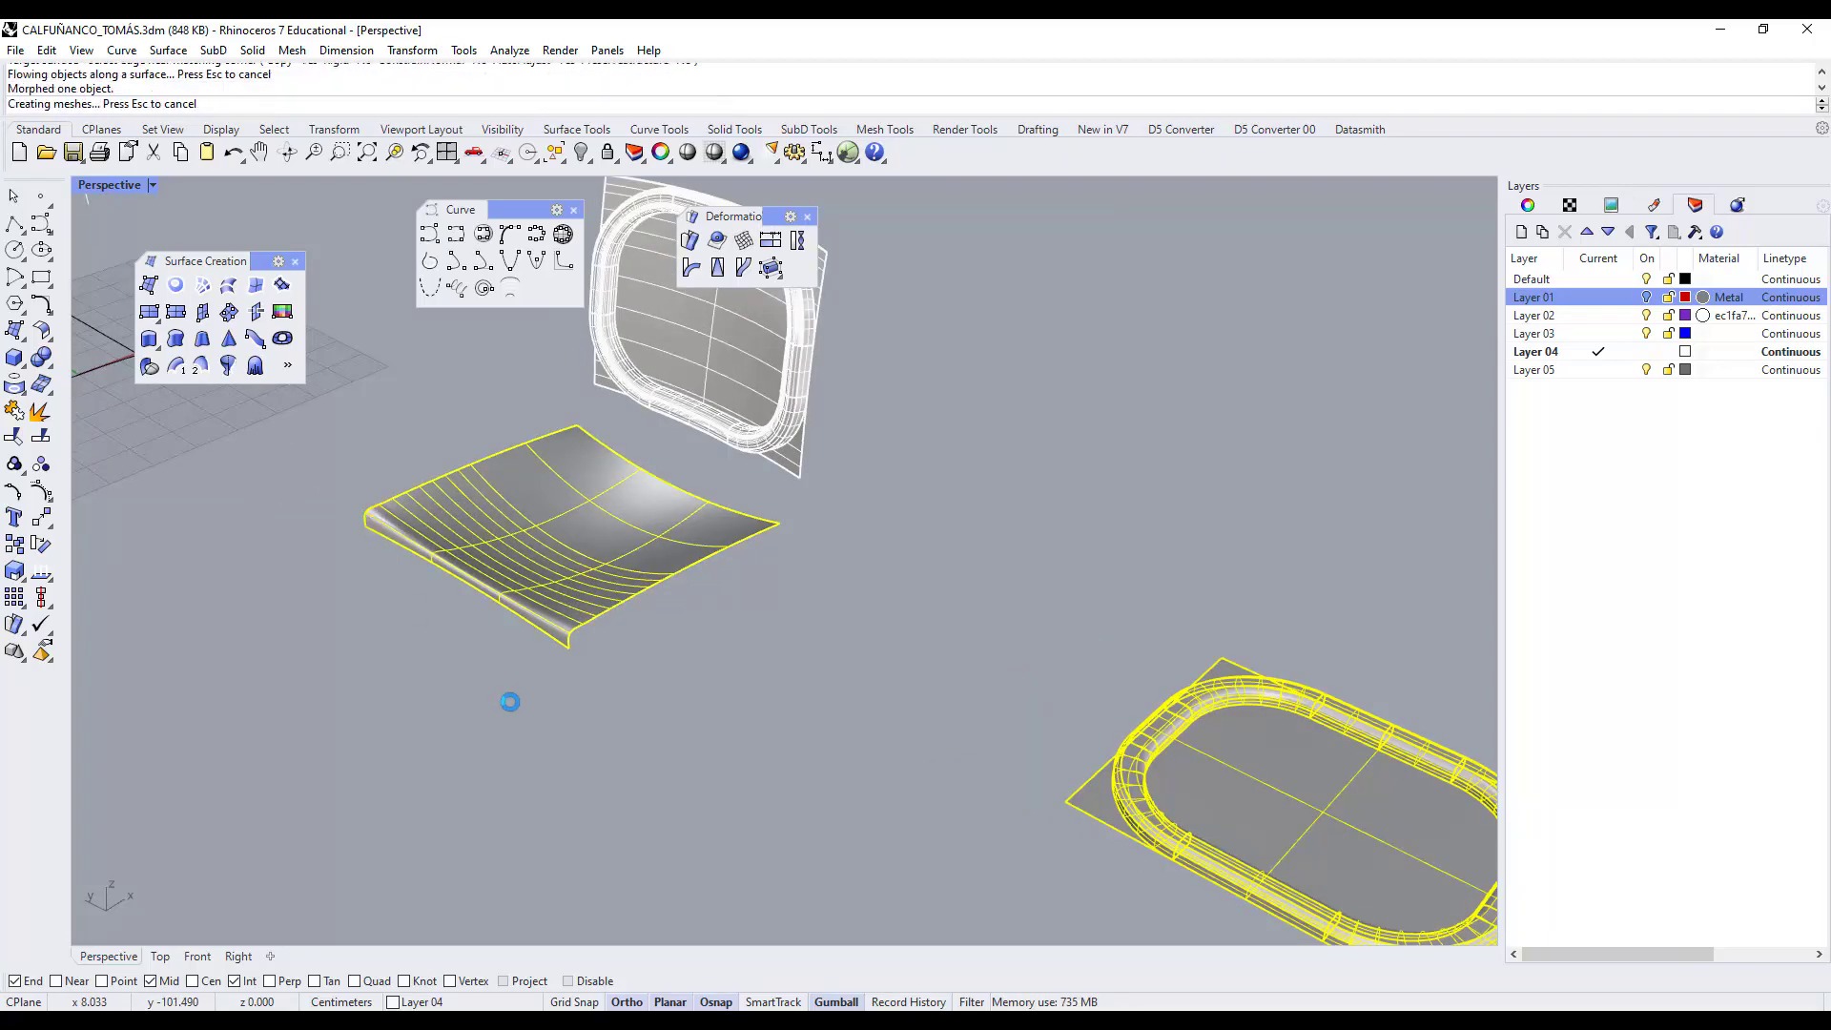
# Move the flowed backrest and seat frames to Layer 03 and make it the current layer.
pyautogui.moveTo(597, 665); pyautogui.dragTo(939, 638, button='right')
pyautogui.scroll(-5, 938, 638)
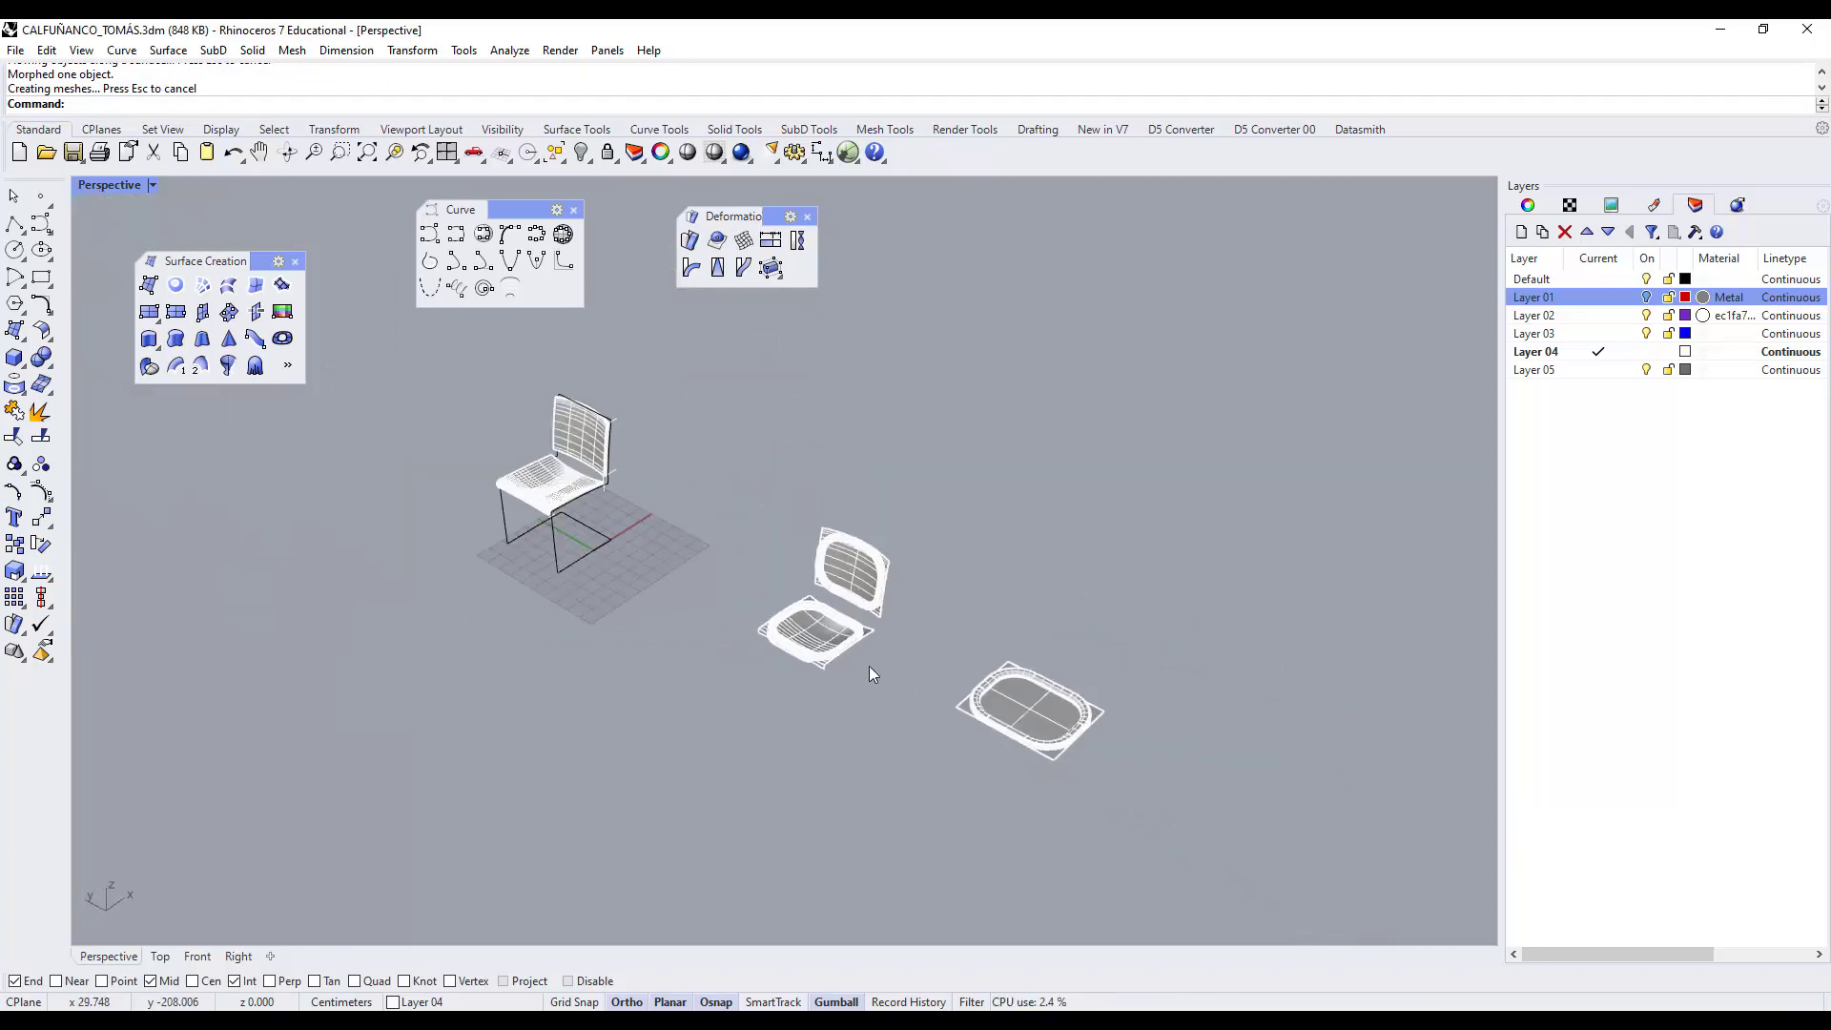
pyautogui.scroll(3, 848, 656)
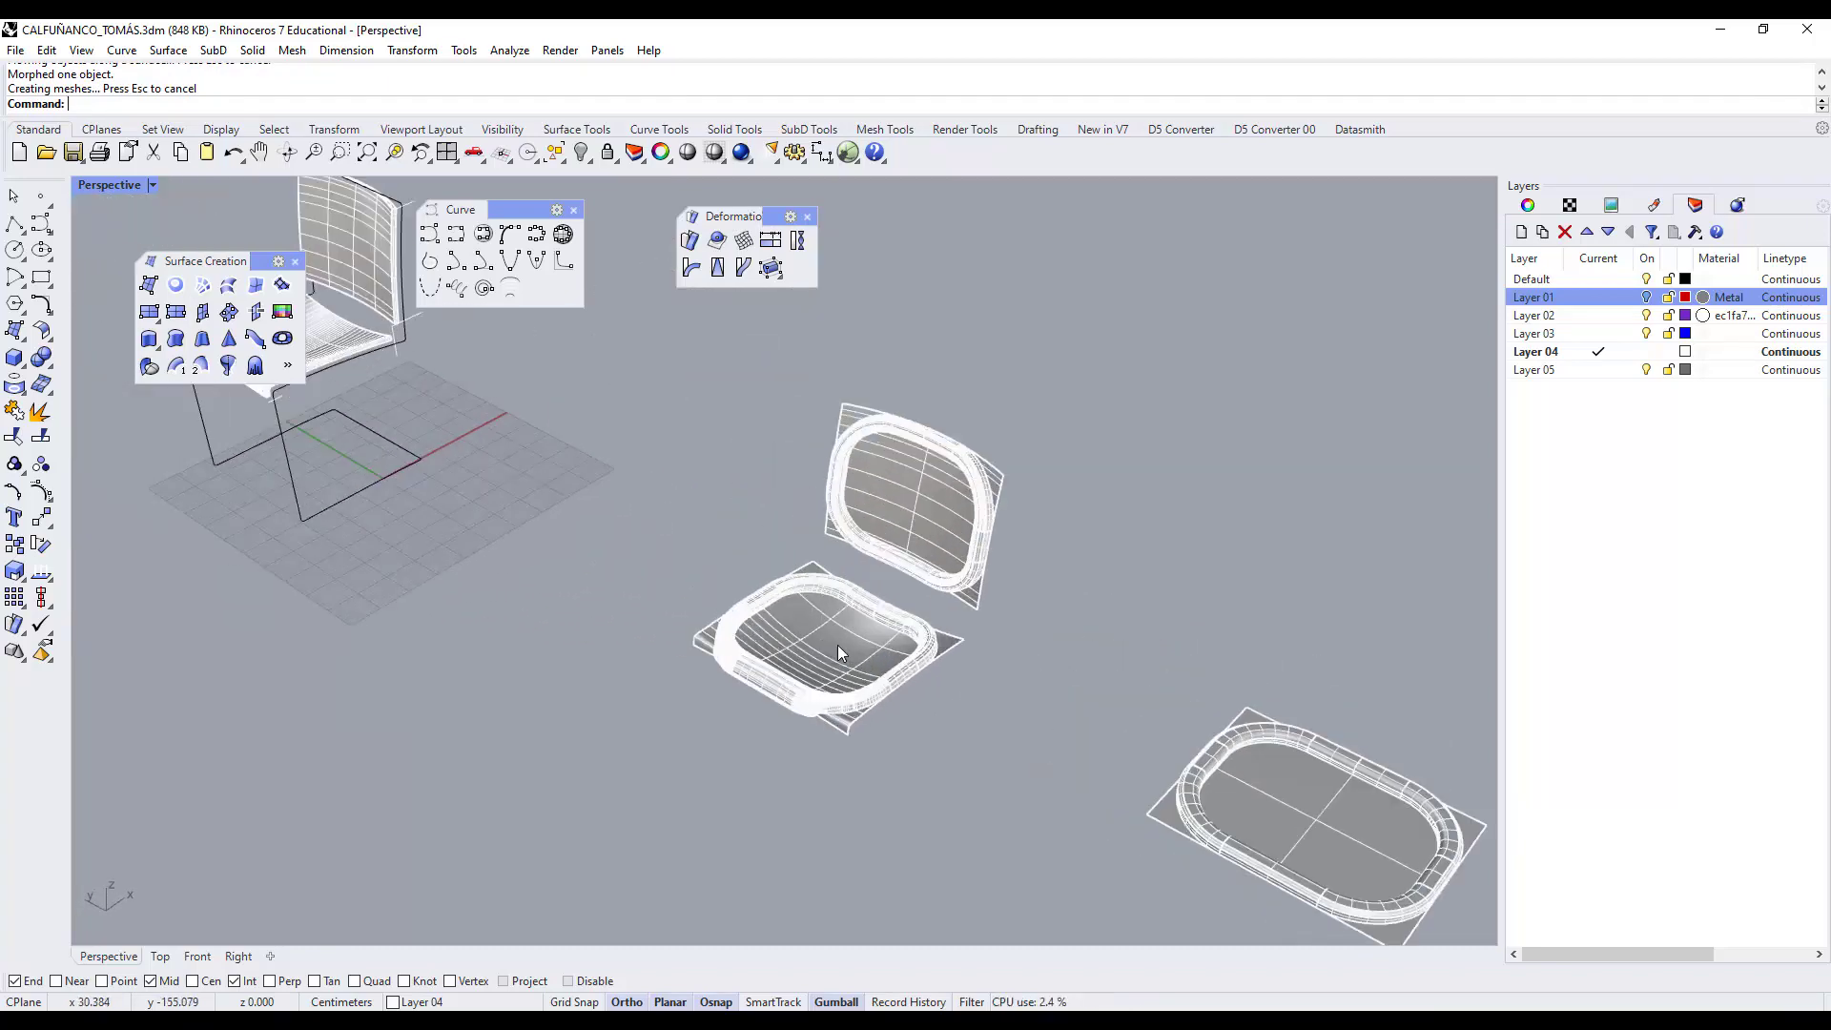
pyautogui.click(982, 551)
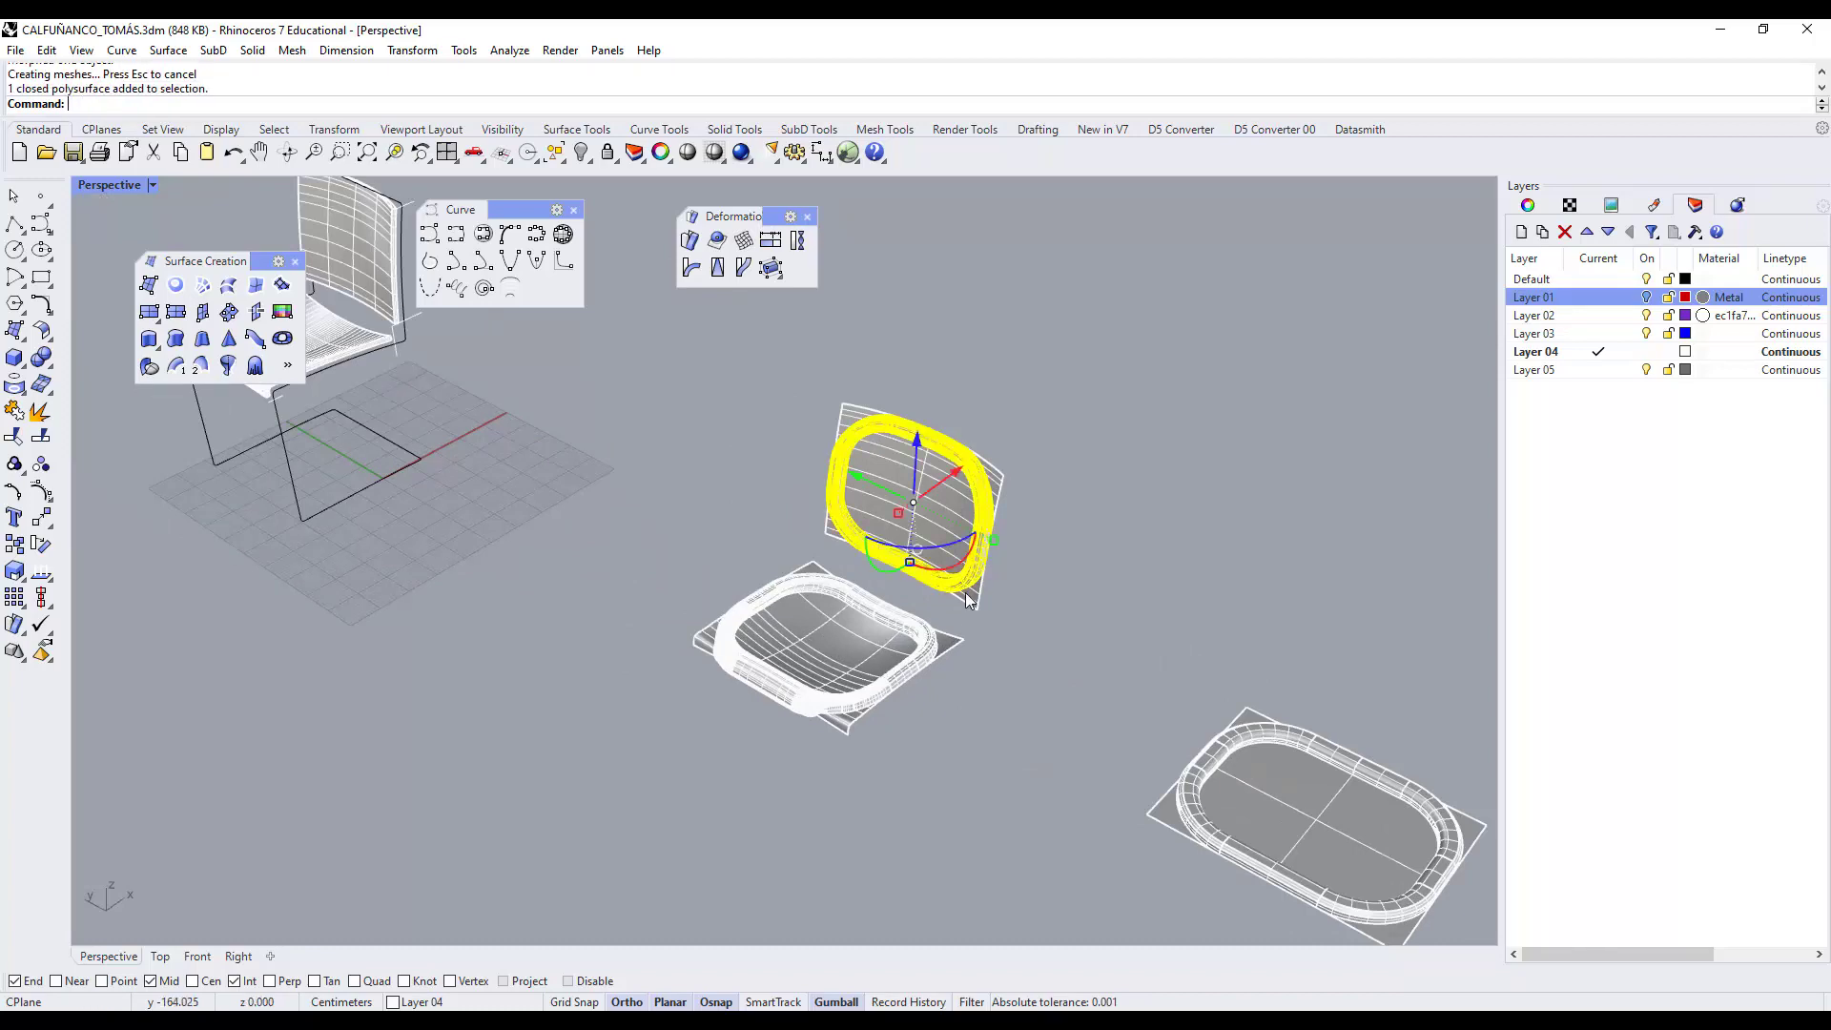
pyautogui.scroll(2, 844, 615)
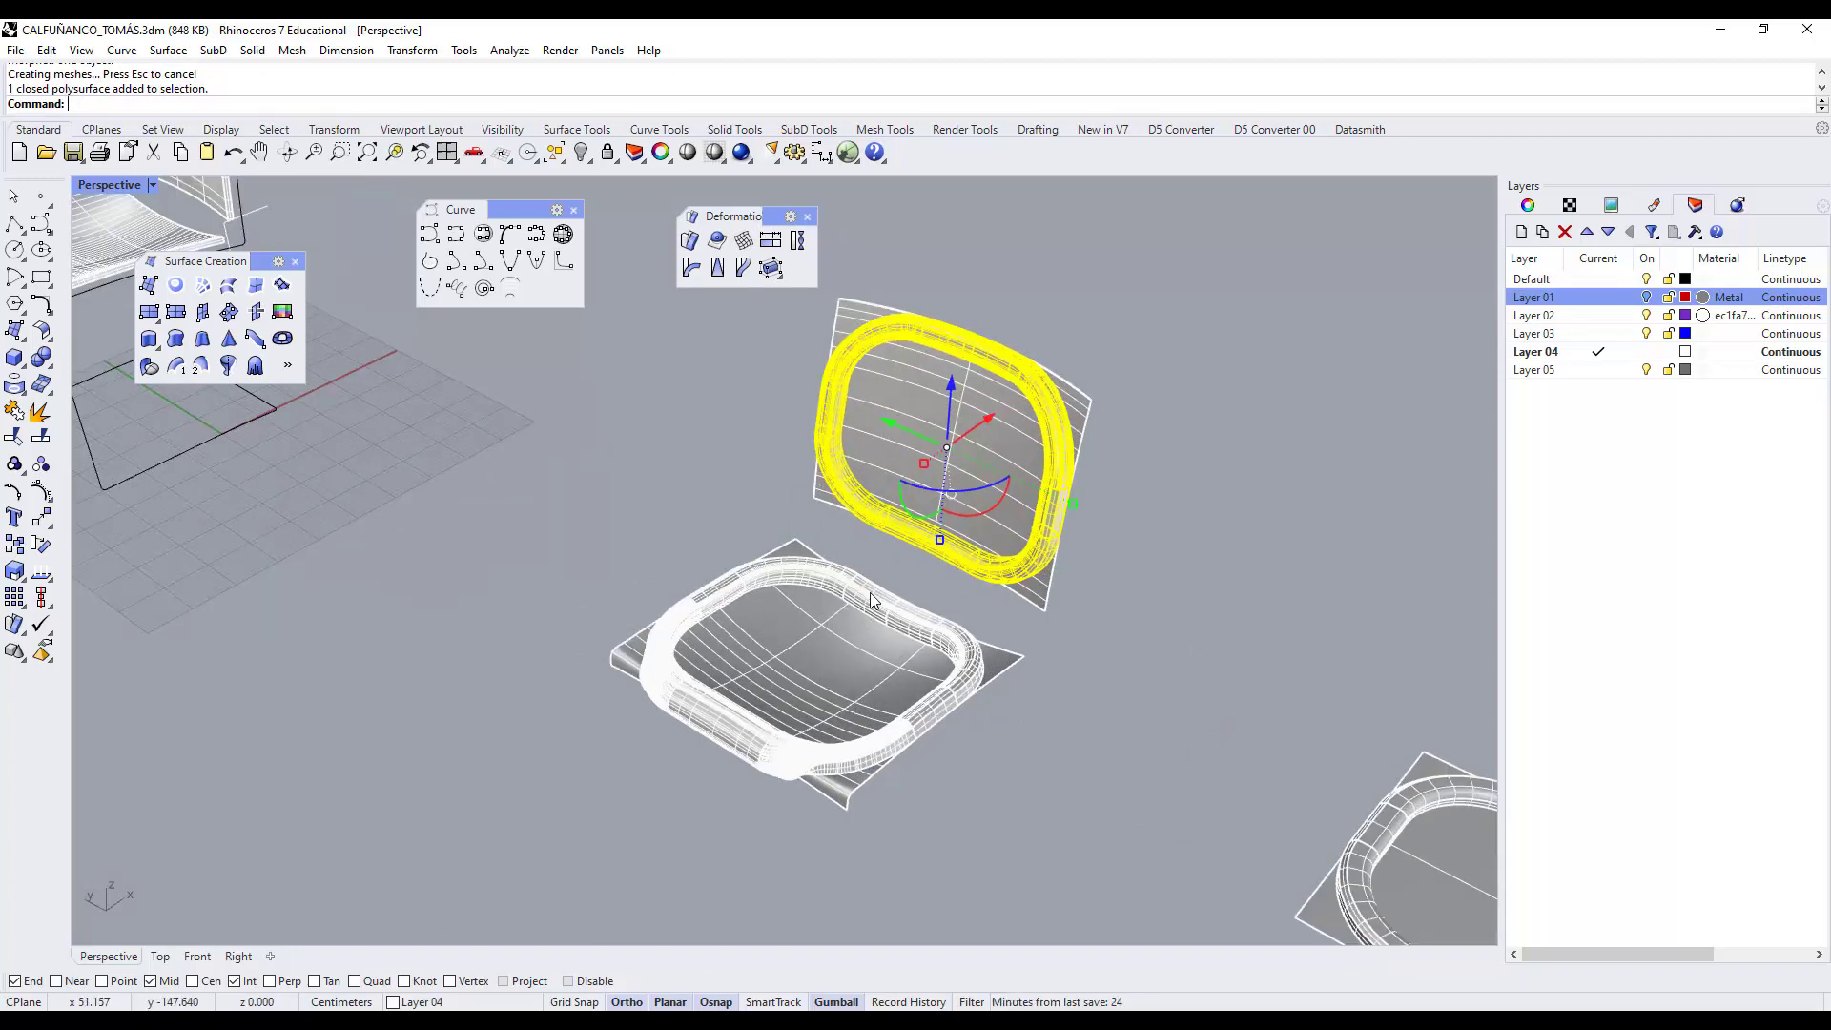
pyautogui.keyDown('shift'); pyautogui.click(886, 600); pyautogui.keyUp('shift')
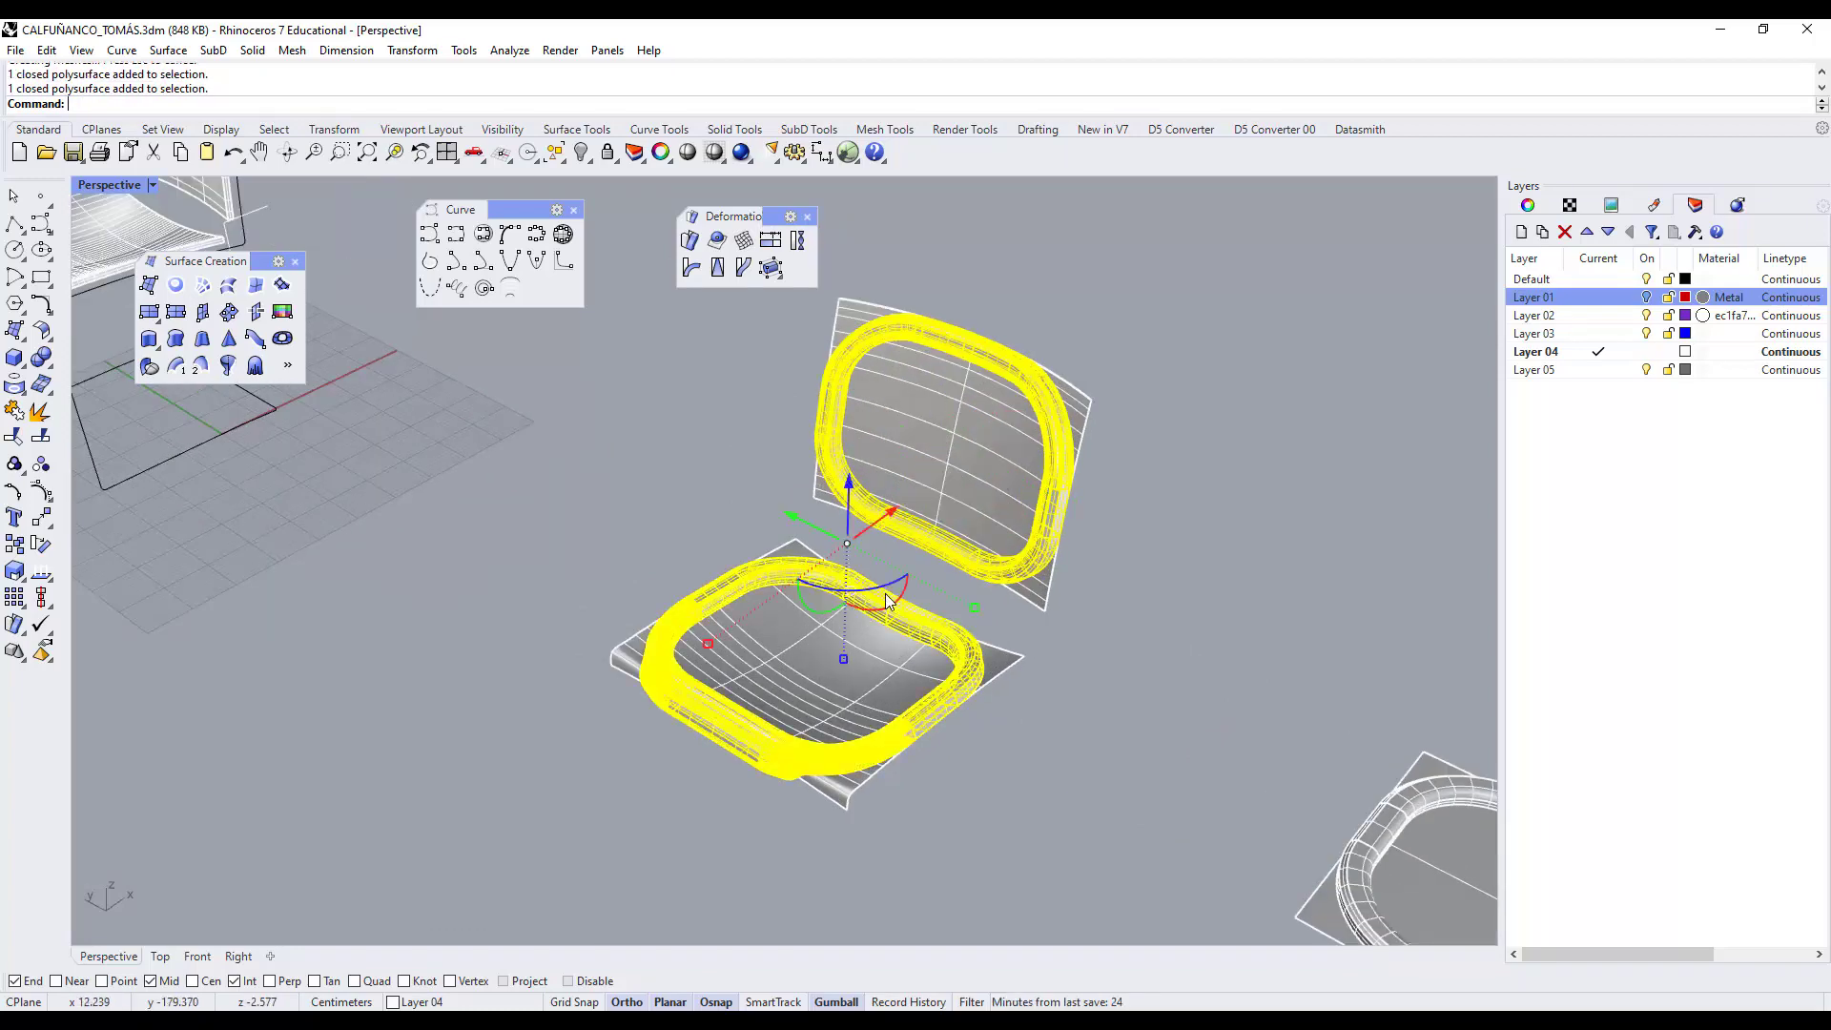
pyautogui.rightClick(1592, 333)
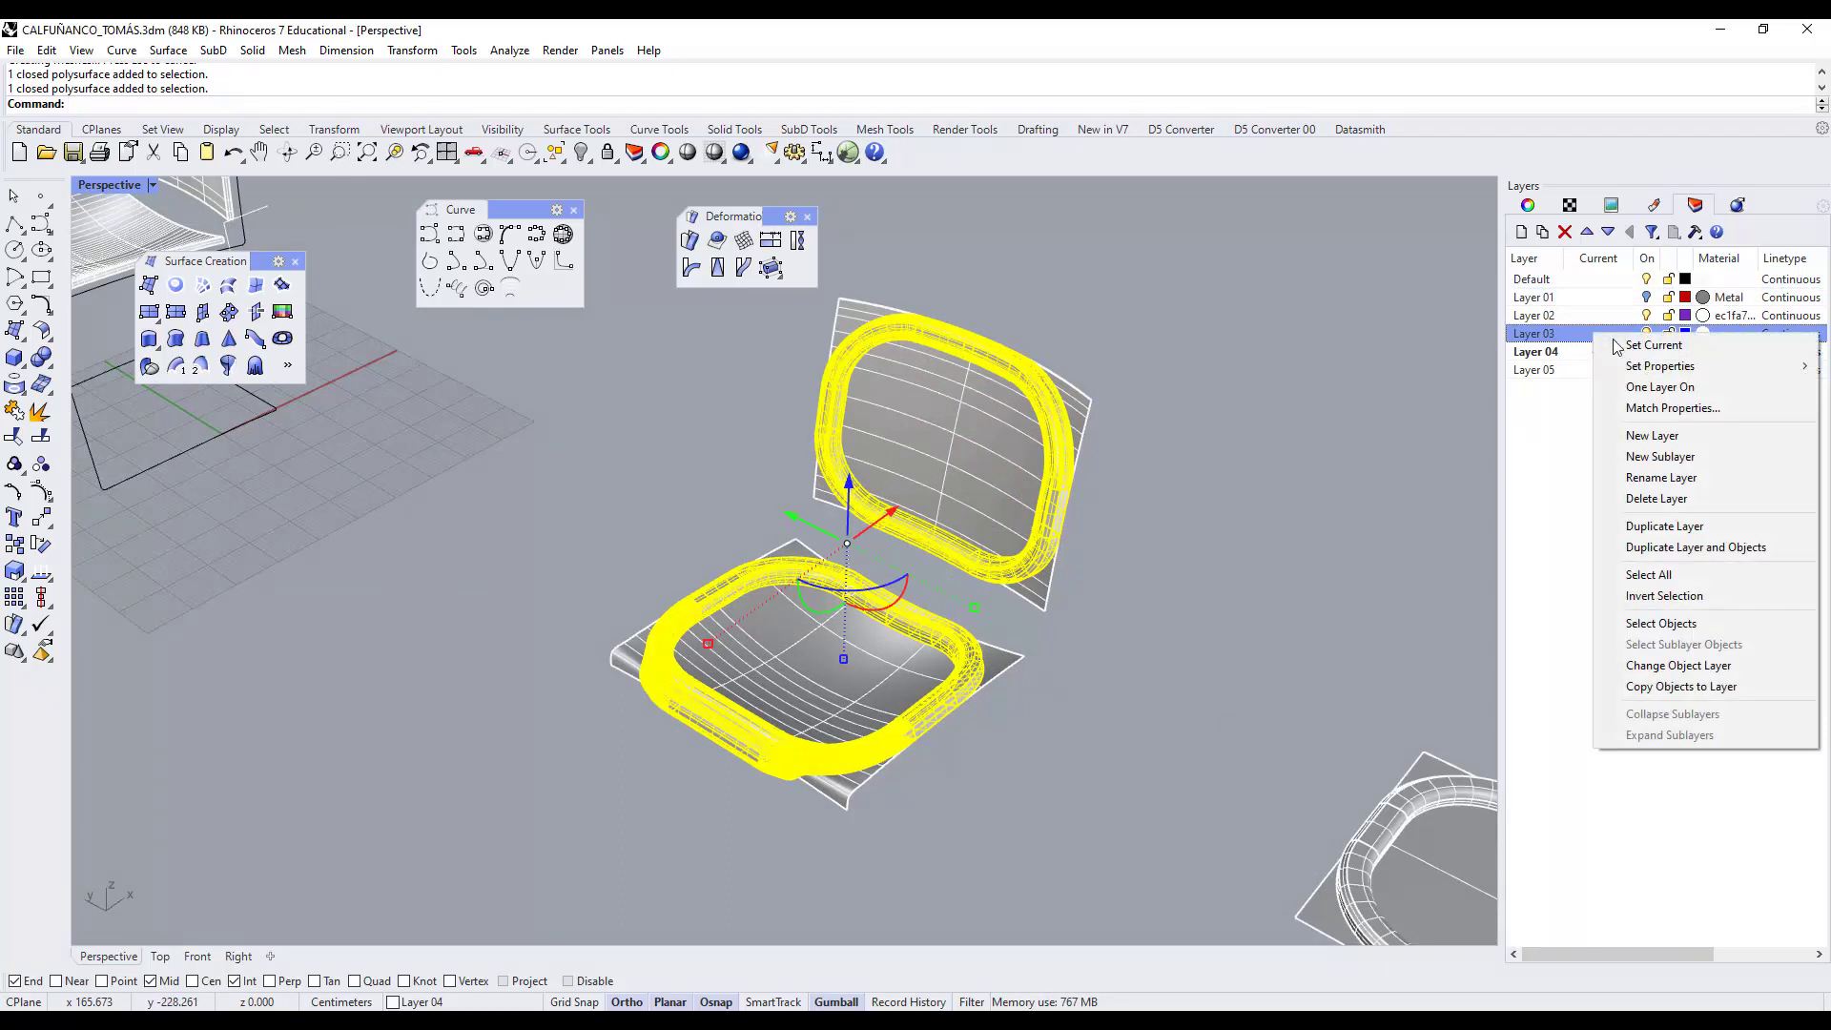
pyautogui.click(1656, 666)
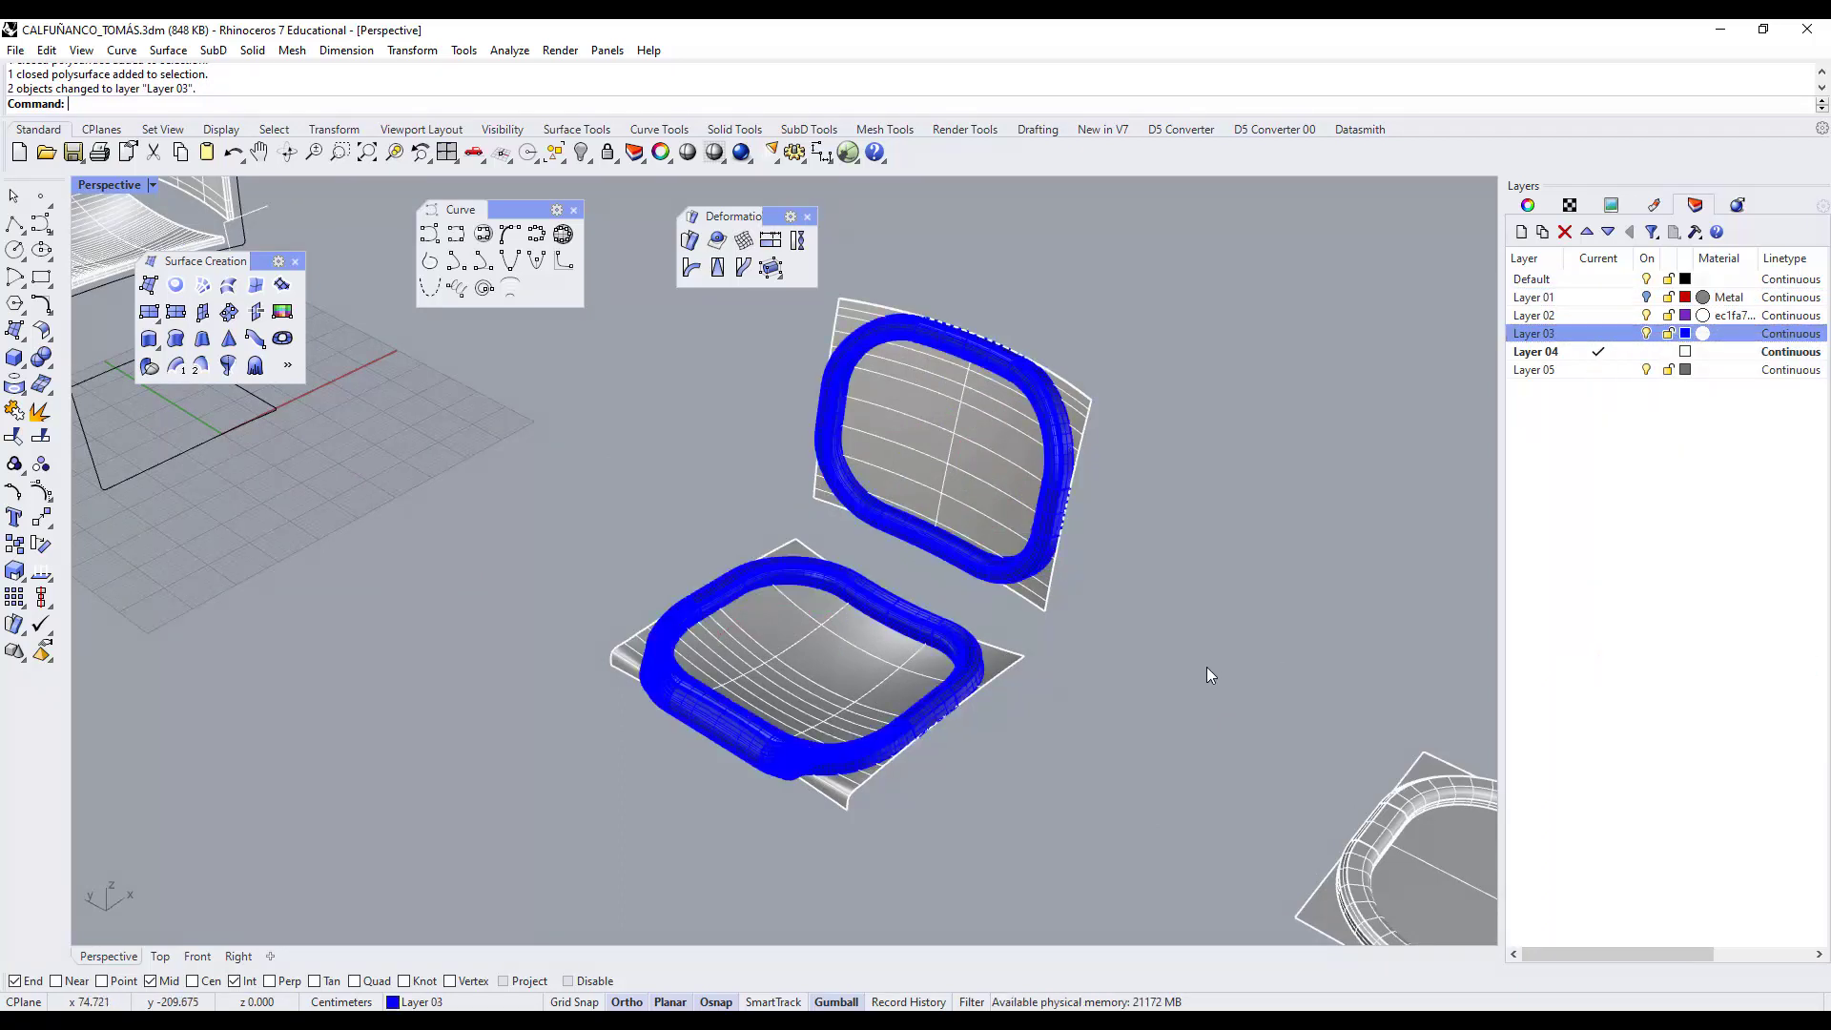
pyautogui.click(1602, 334)
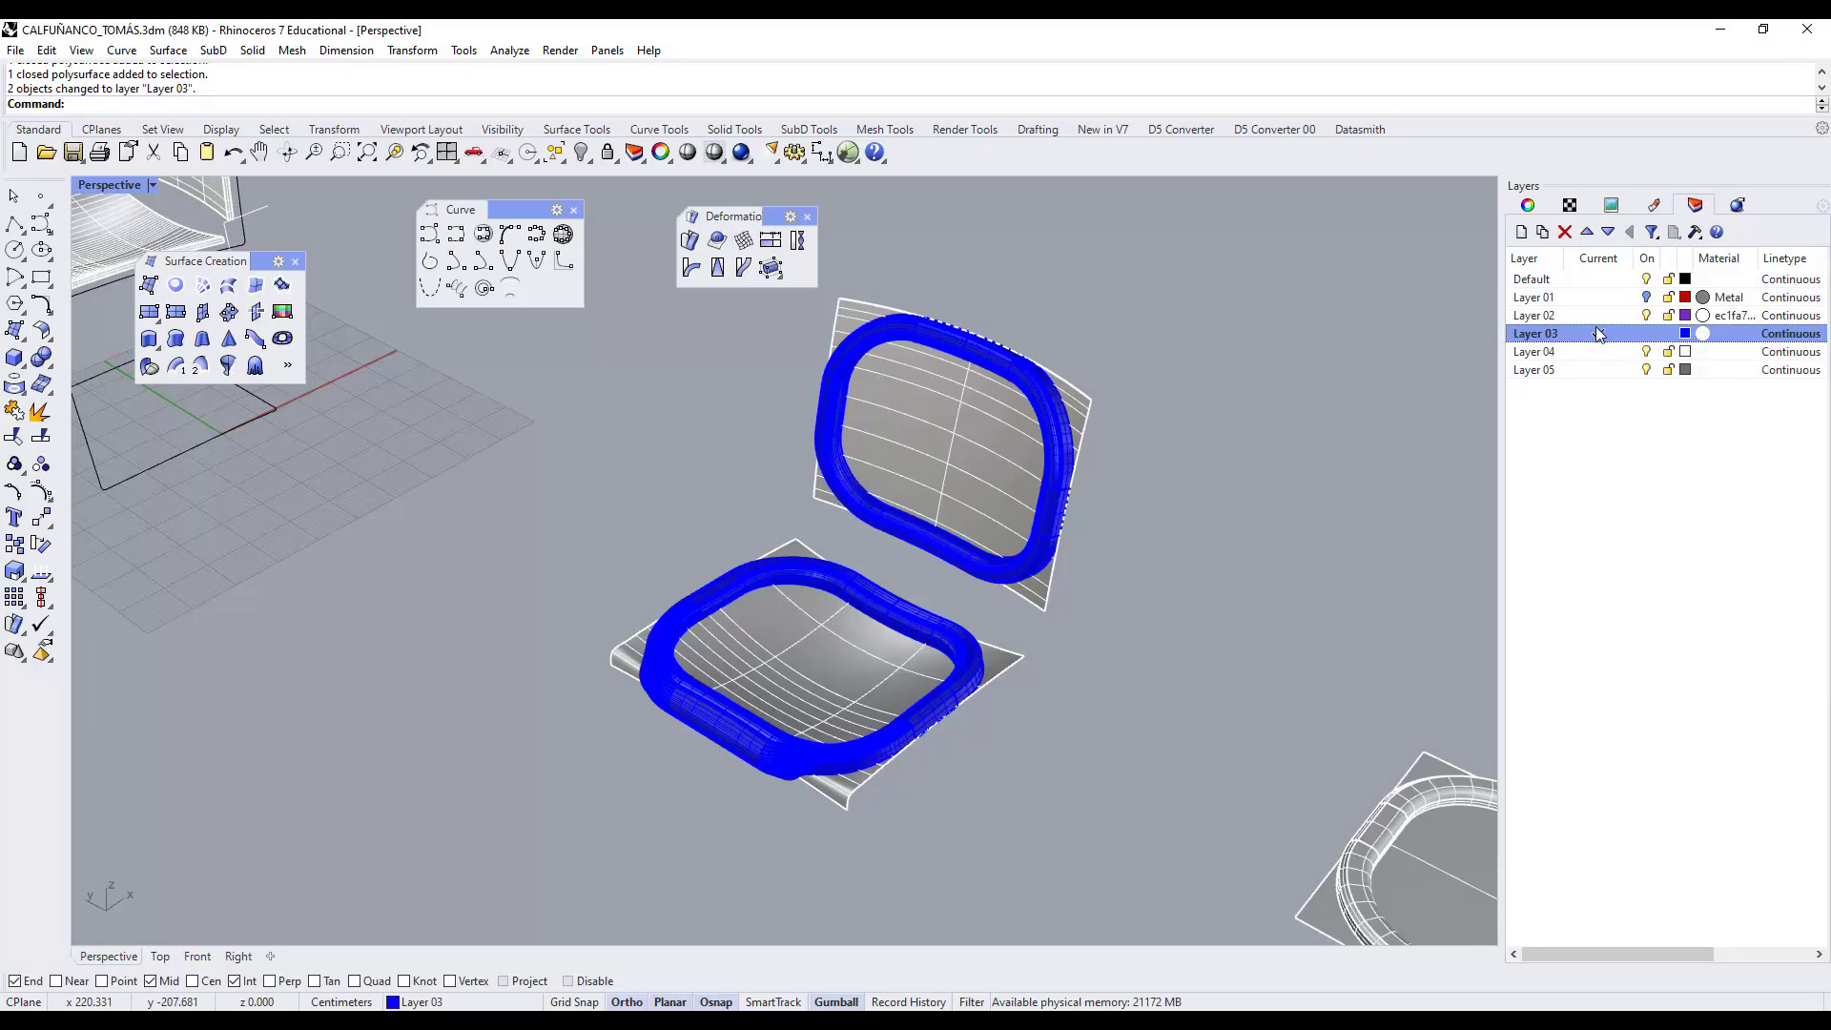
# Hide Layer 04 and examine the two flowed frames in Rendered display in the perspective view.
pyautogui.click(1646, 351)
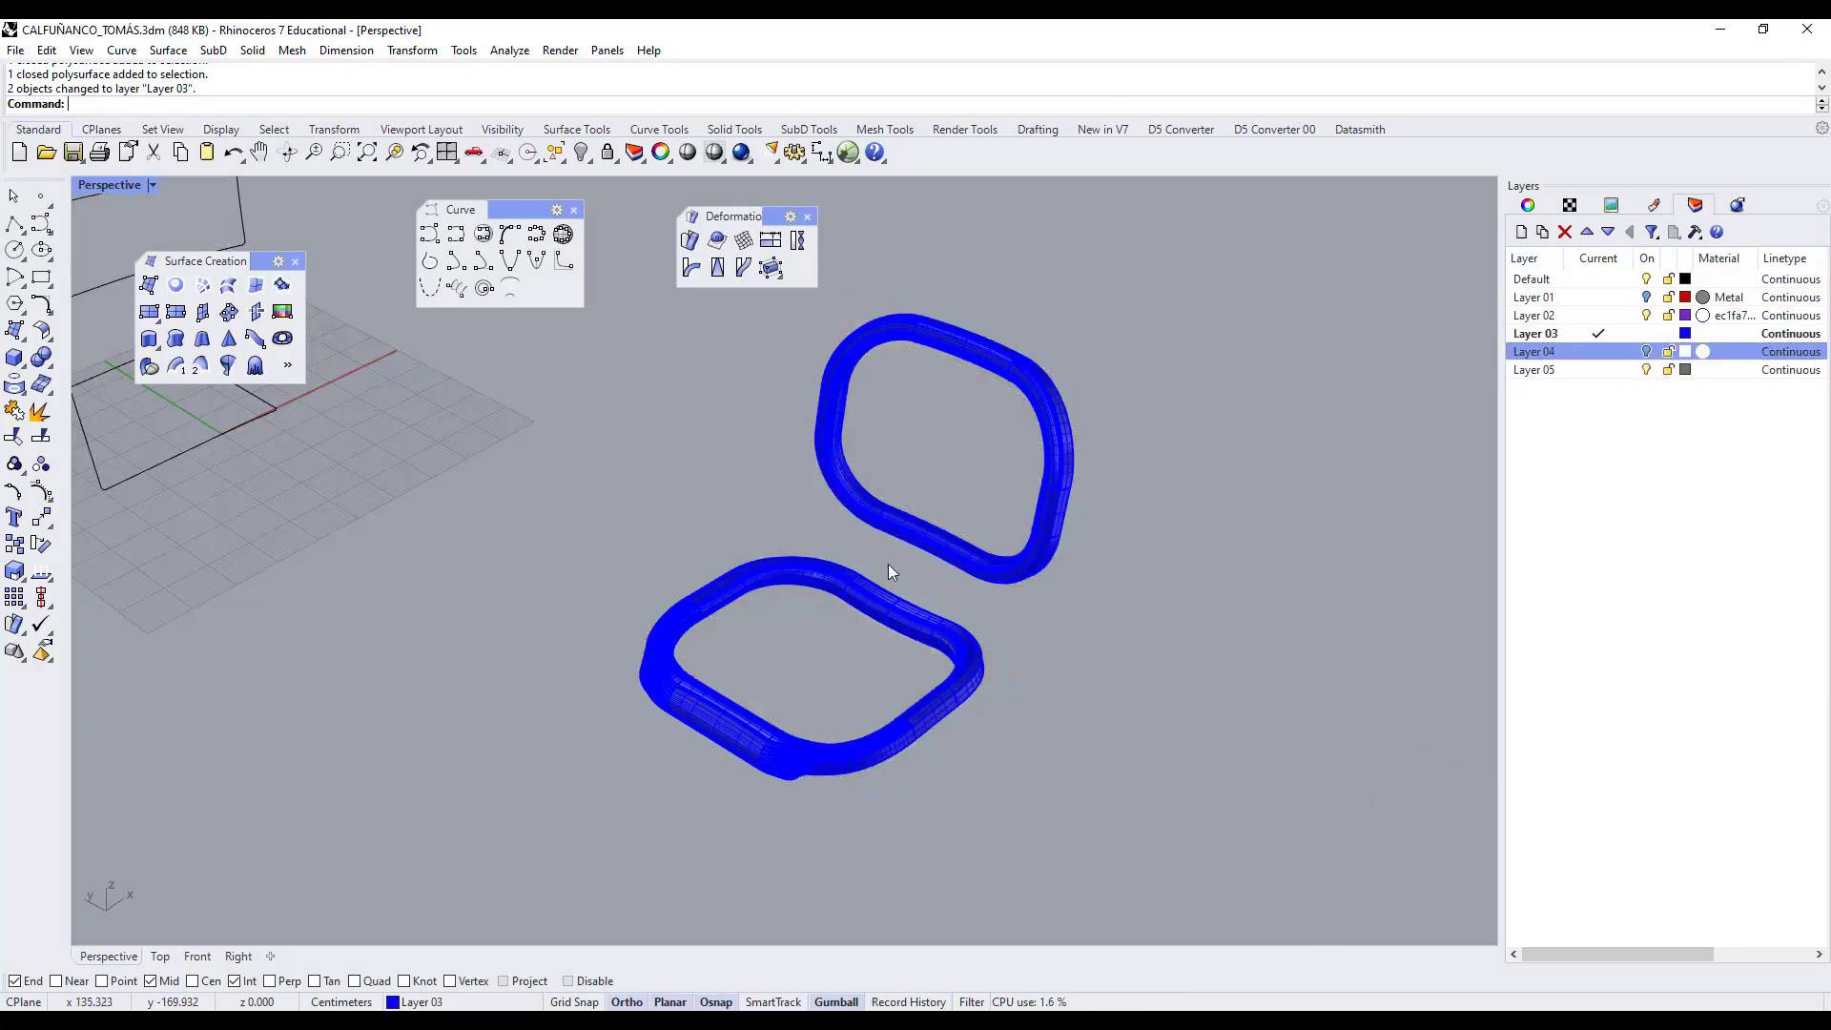
pyautogui.click(151, 185)
pyautogui.click(143, 294)
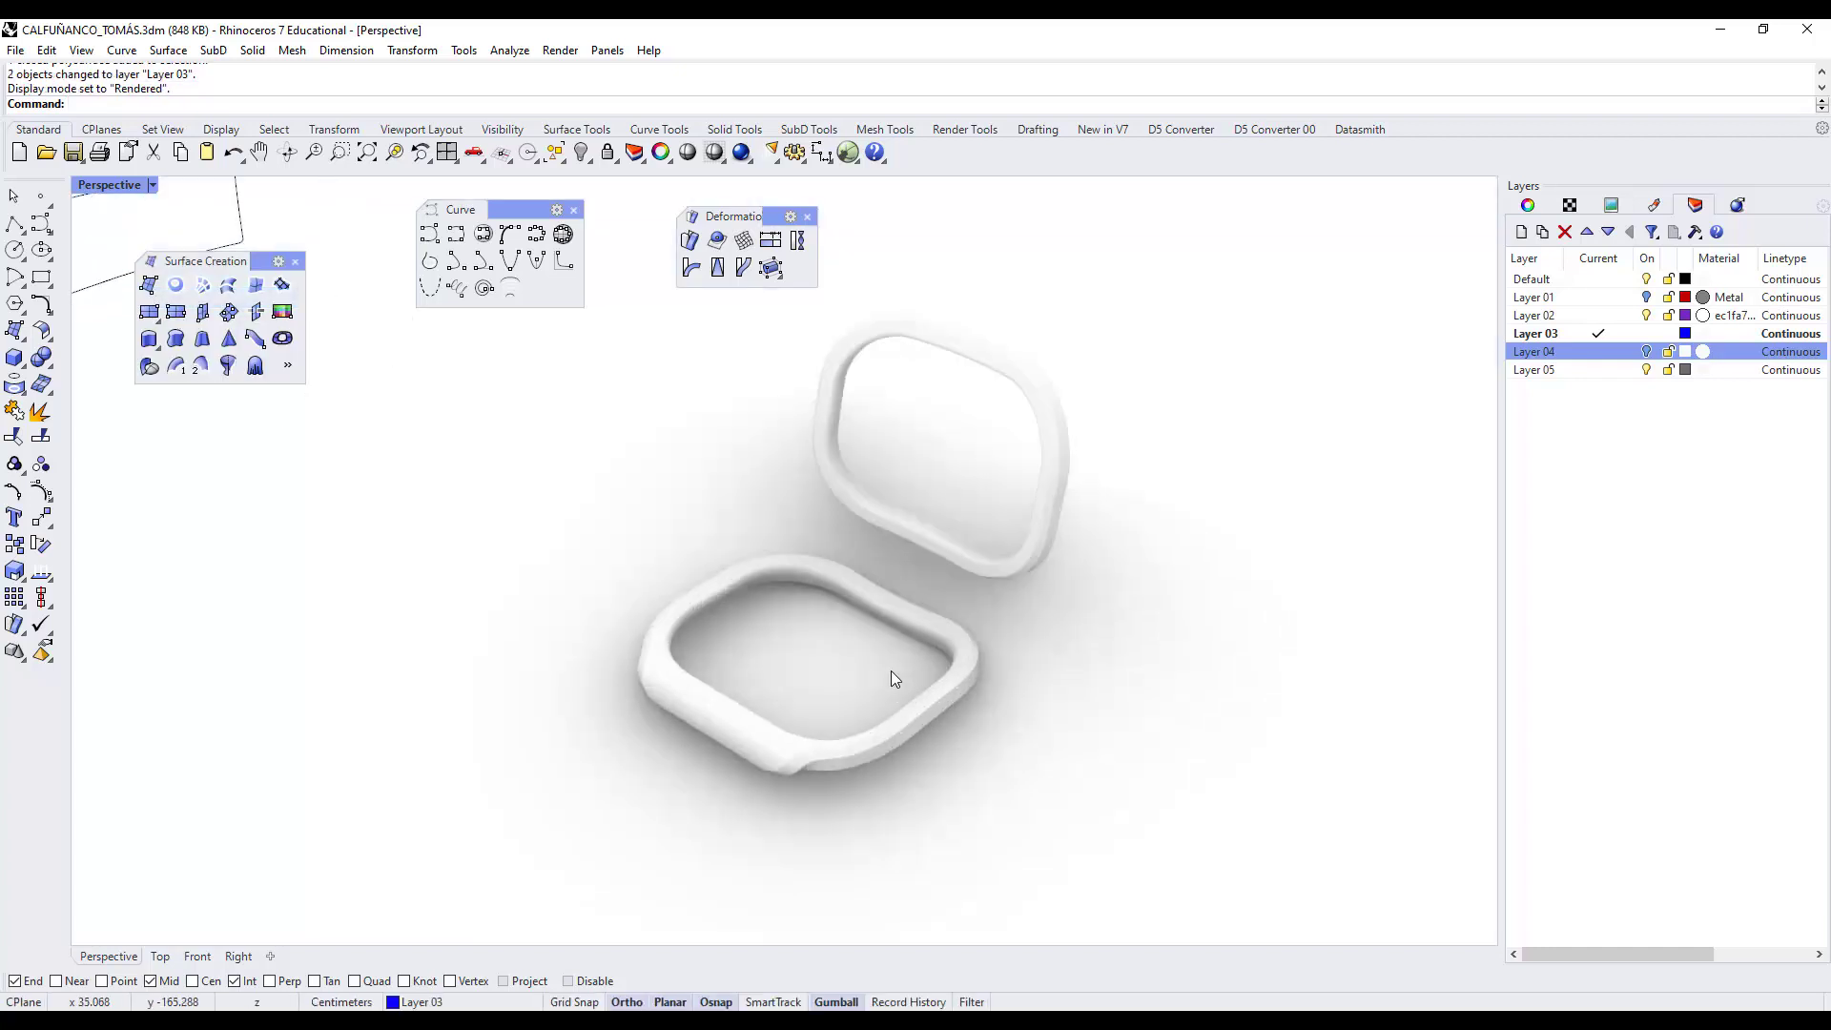
pyautogui.moveTo(721, 727); pyautogui.dragTo(870, 711, button='right')
pyautogui.scroll(5, 812, 689)
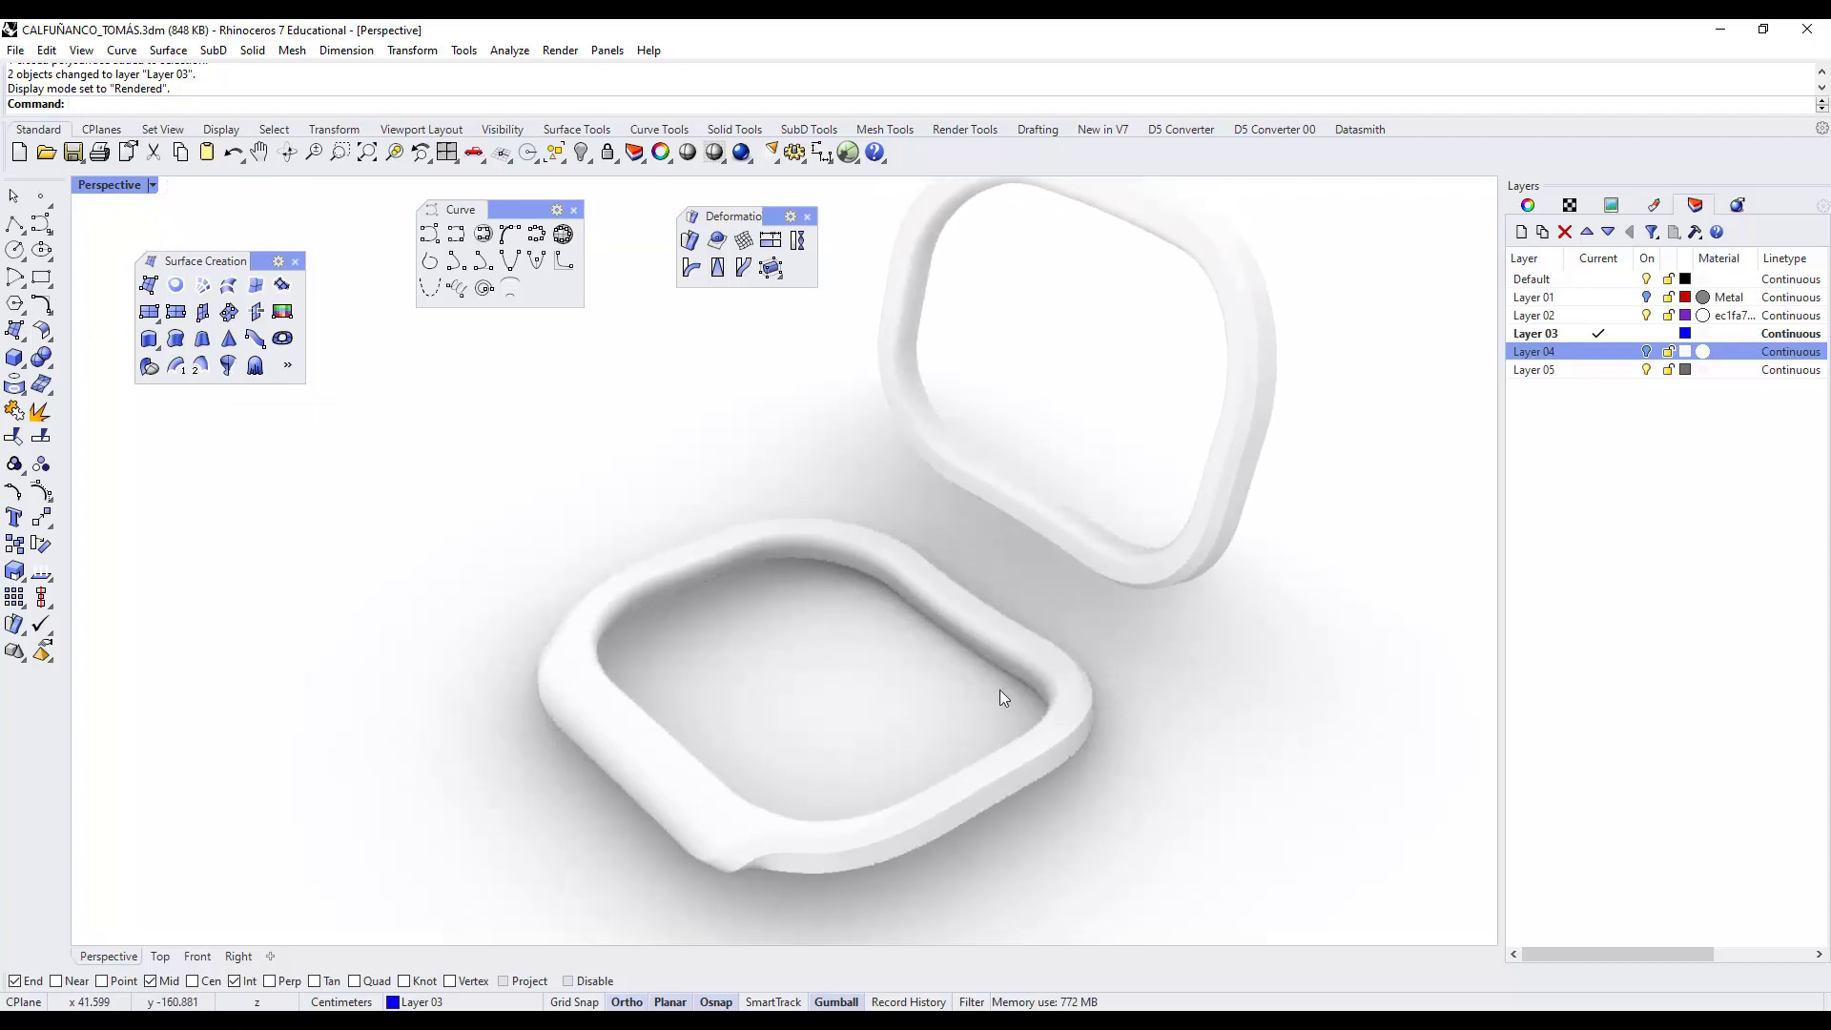
pyautogui.scroll(-5, 774, 578)
pyautogui.moveTo(774, 586); pyautogui.dragTo(703, 642, button='right')
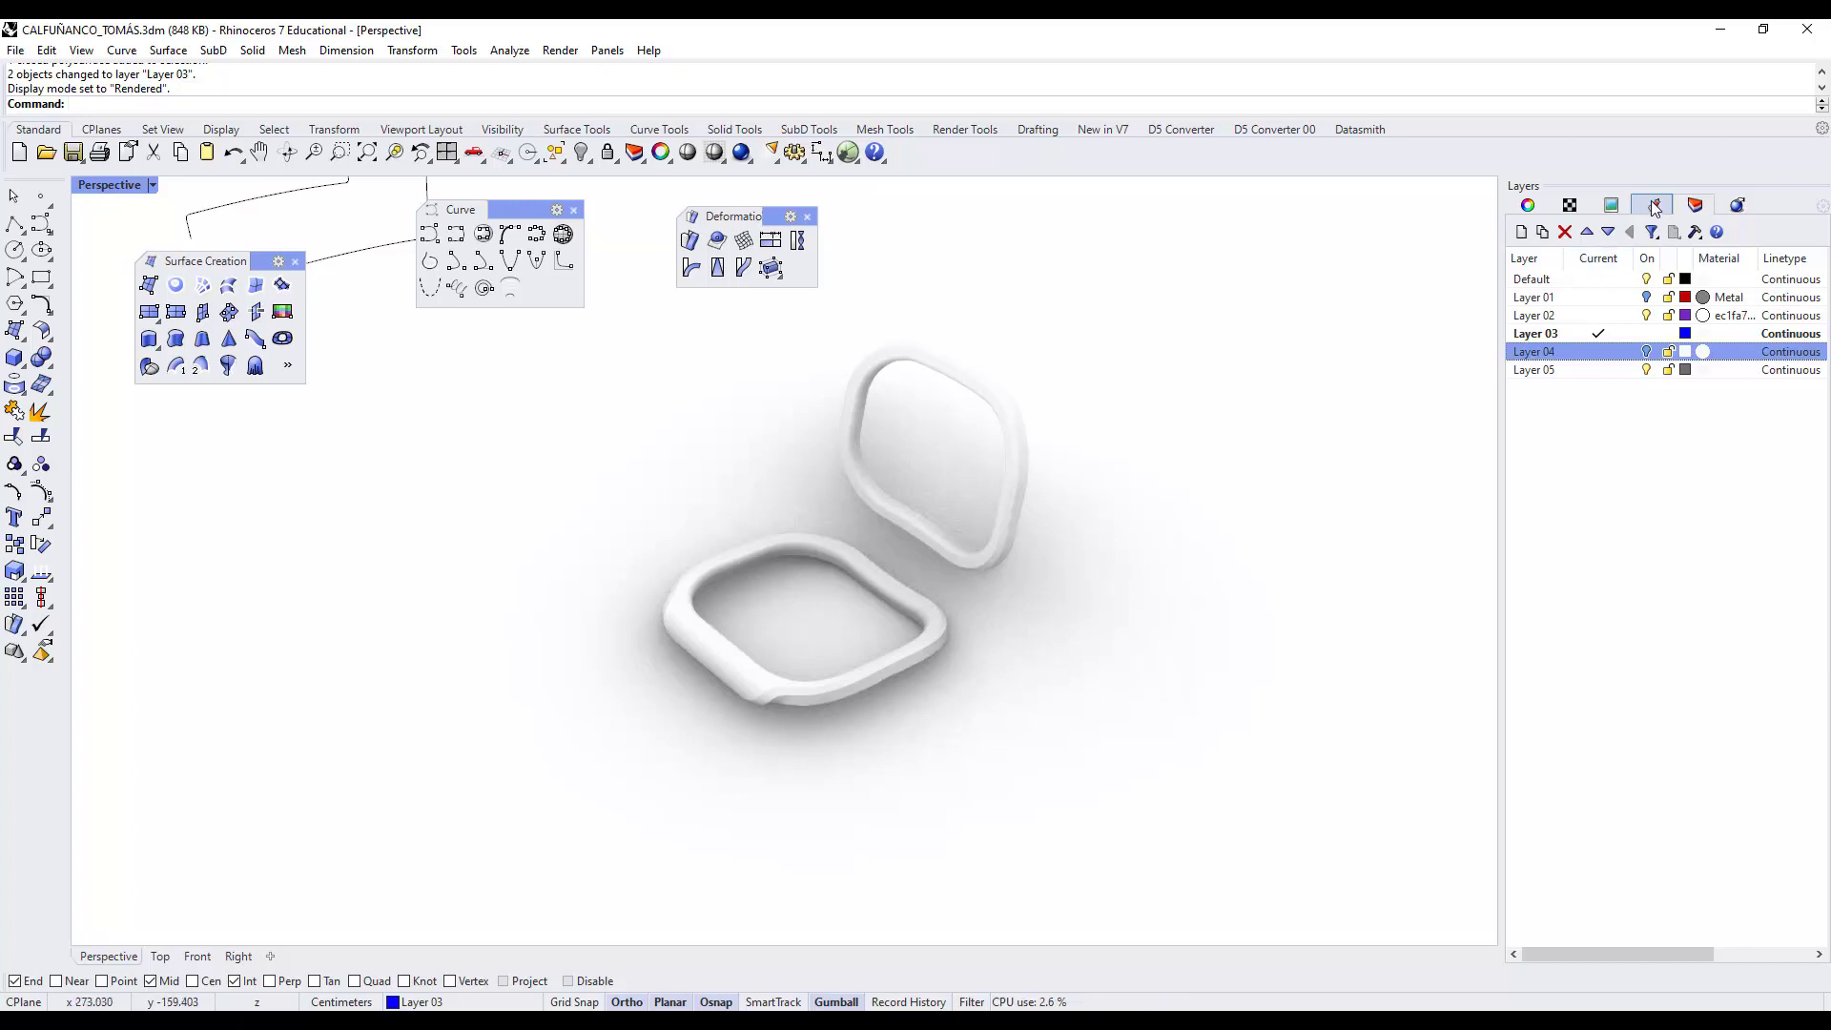
pyautogui.moveTo(1382, 496); pyautogui.dragTo(1192, 478, button='right')
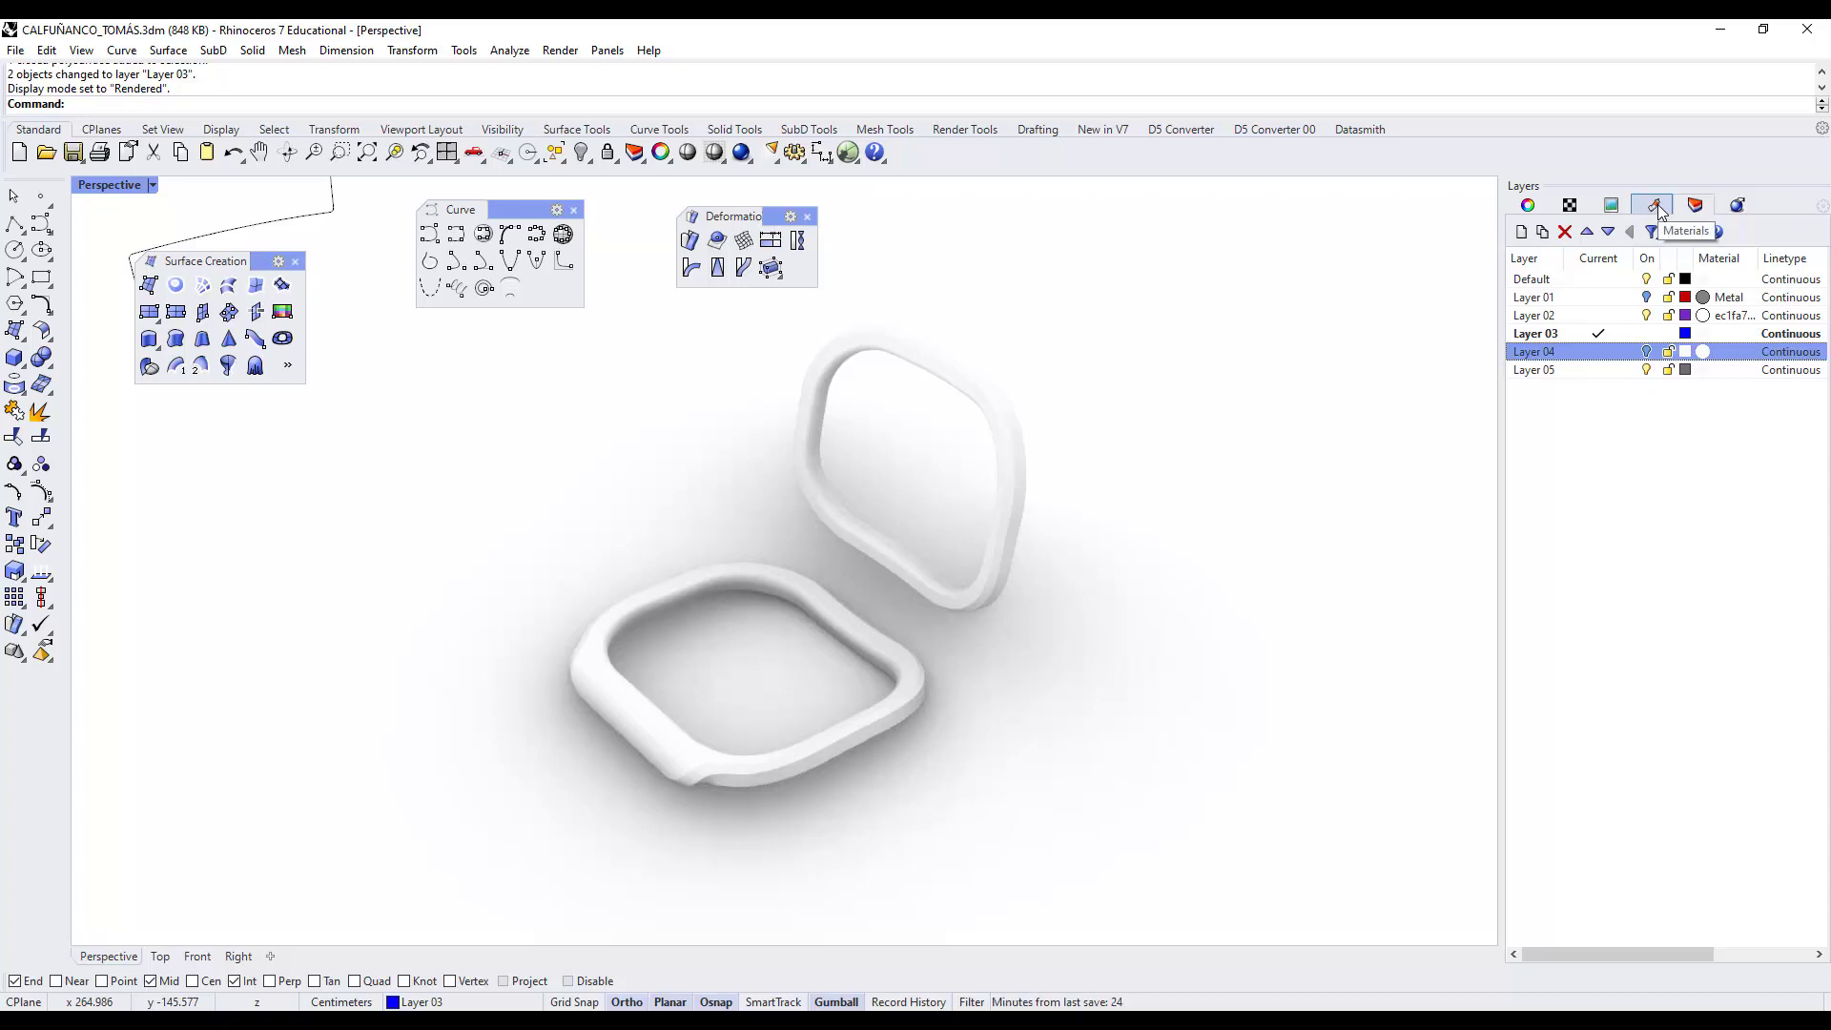
# Display the model's materials for editing.
pyautogui.click(608, 50)
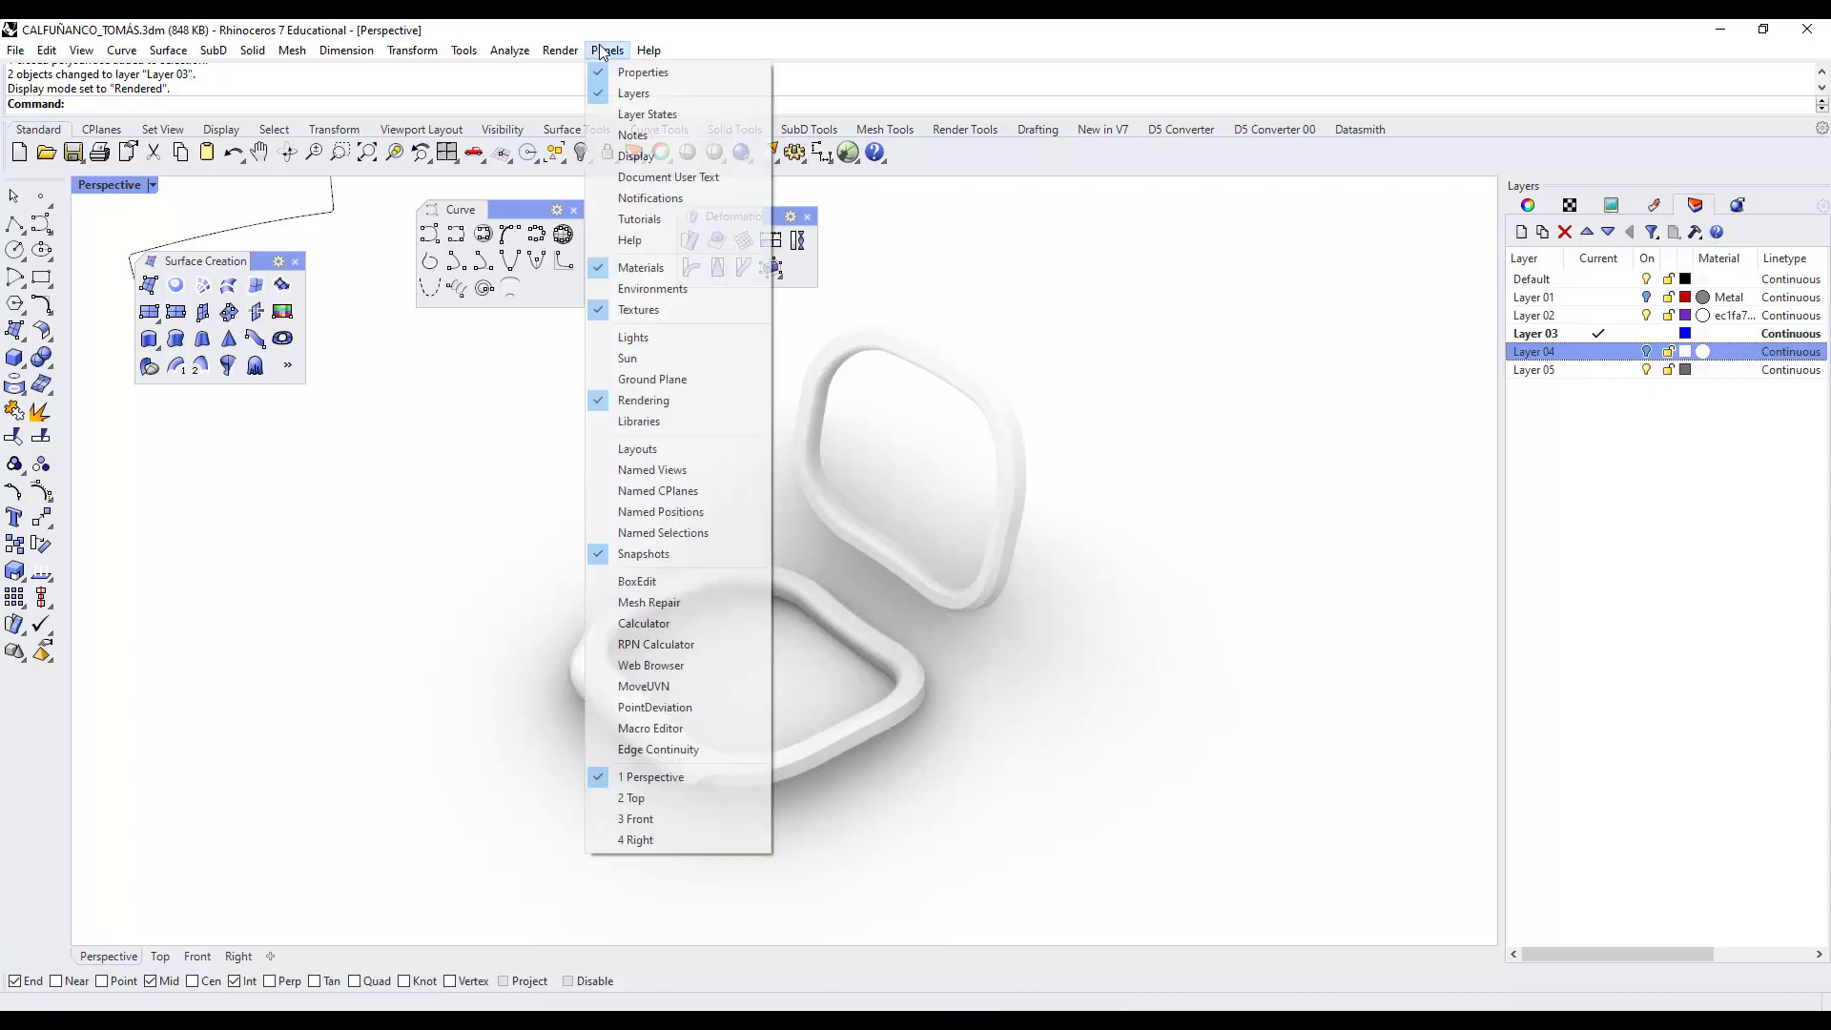
pyautogui.click(604, 271)
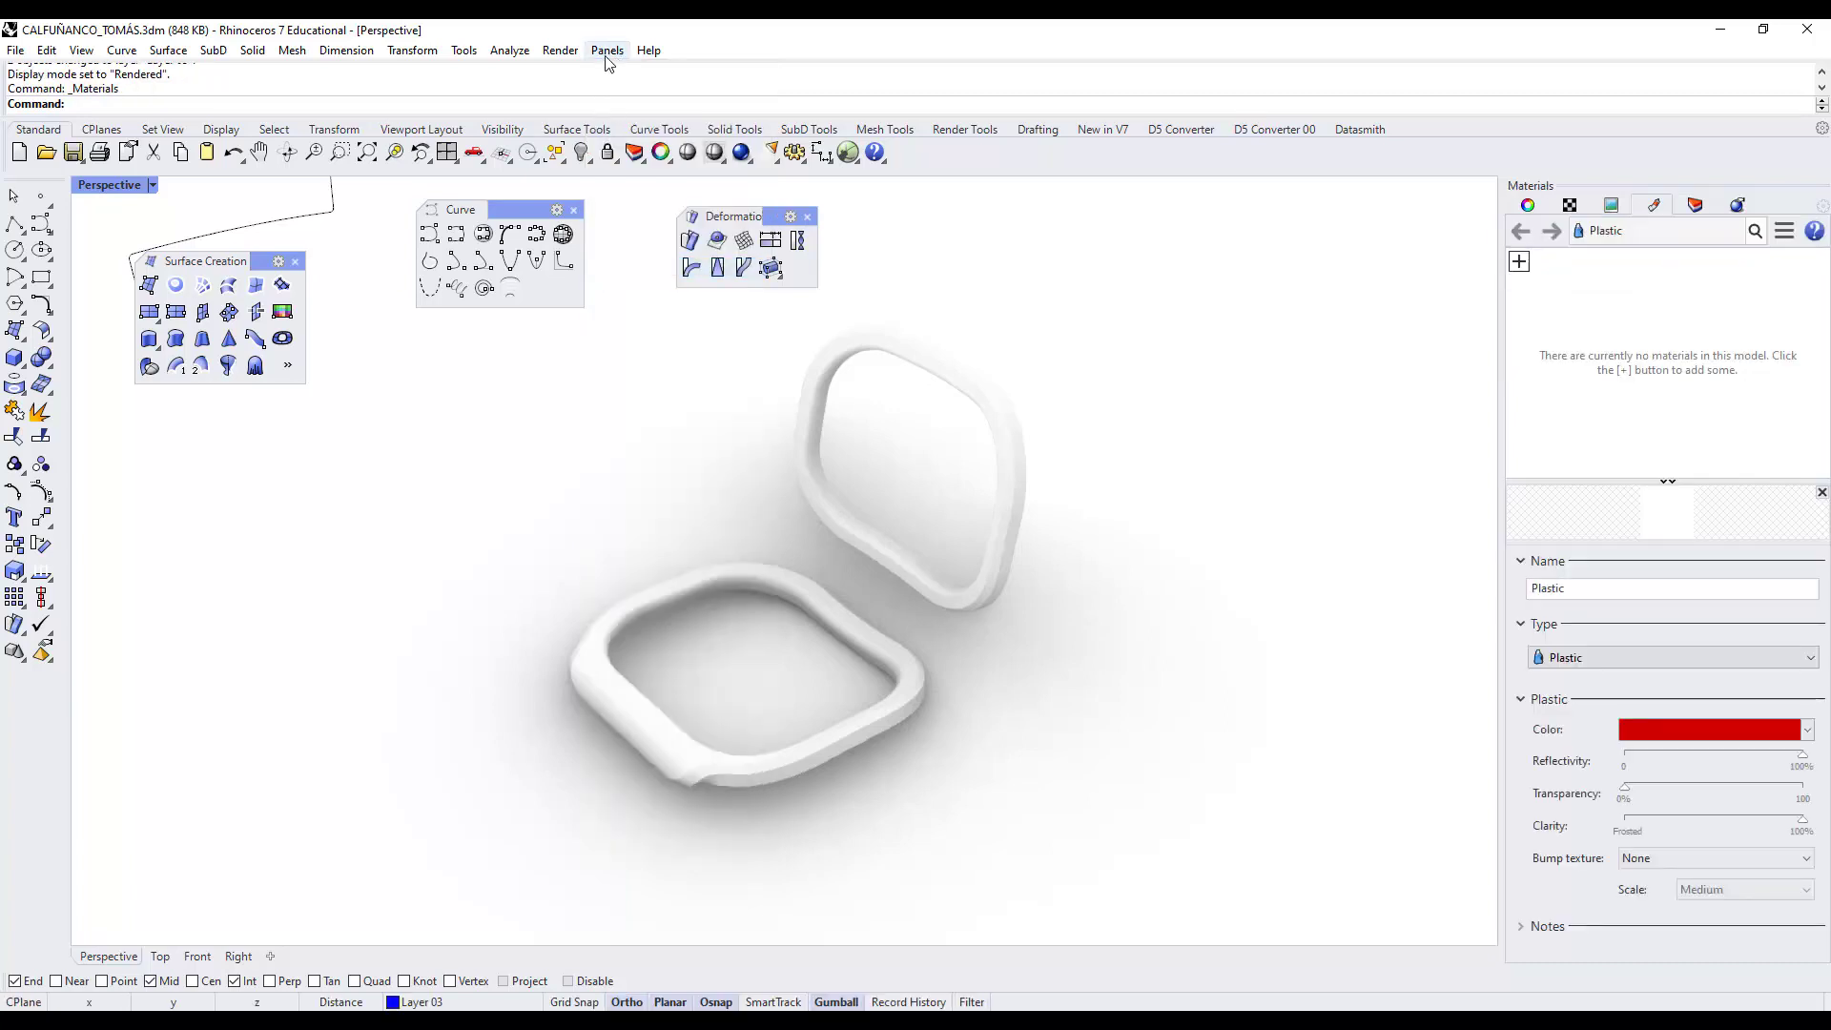
pyautogui.click(606, 53)
pyautogui.click(606, 53)
pyautogui.click(607, 53)
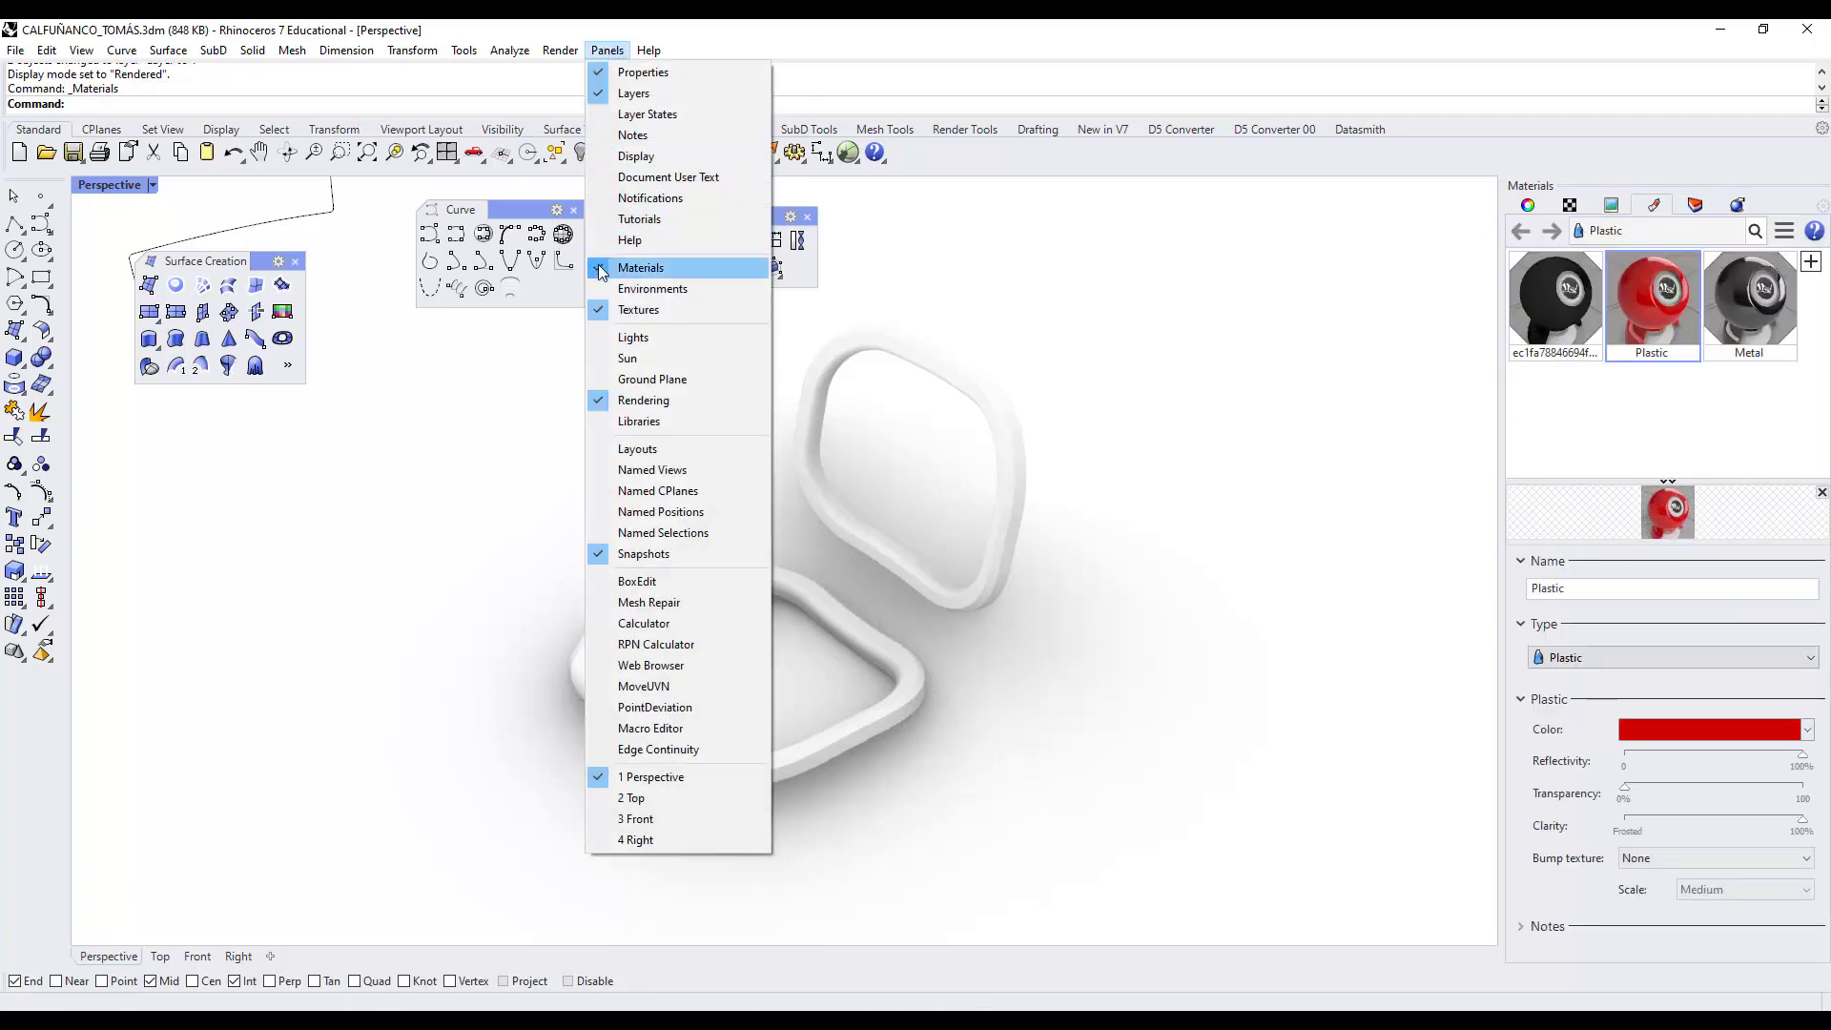
pyautogui.click(1371, 437)
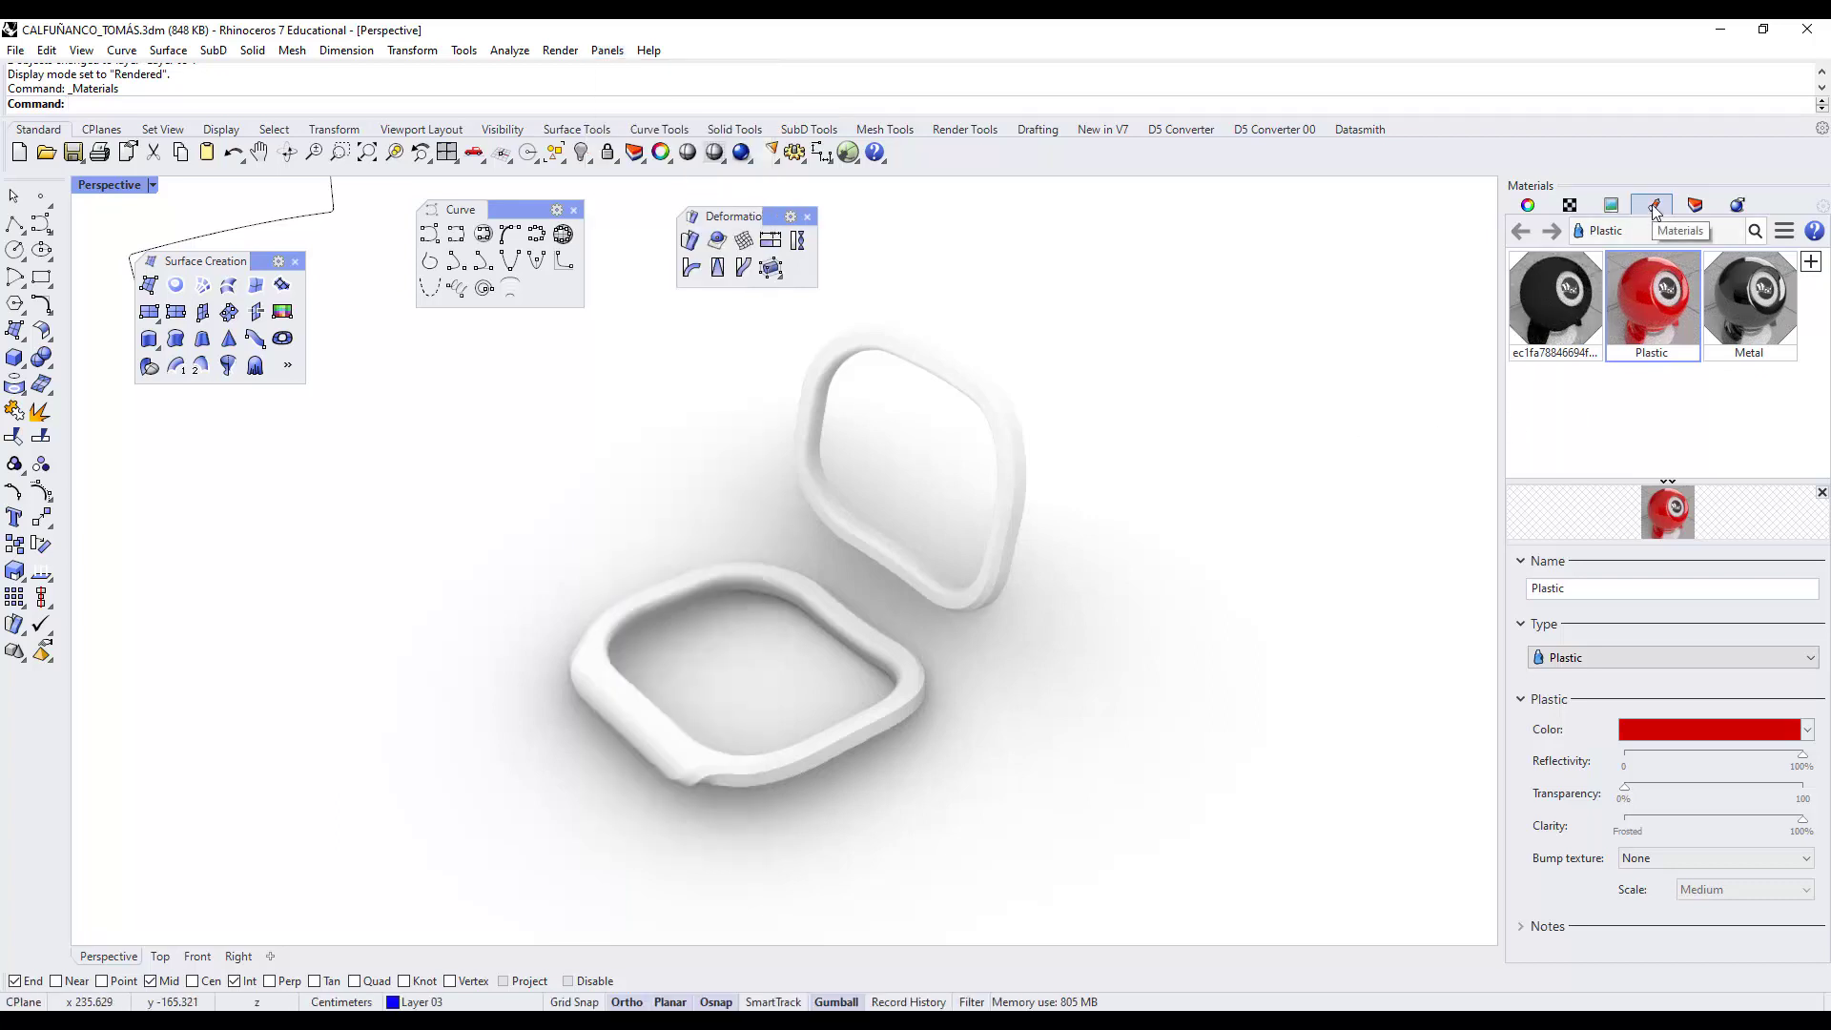
# Close the floating Deformation, Curve and Surface Creation tool palettes.
pyautogui.click(809, 218)
pyautogui.click(573, 210)
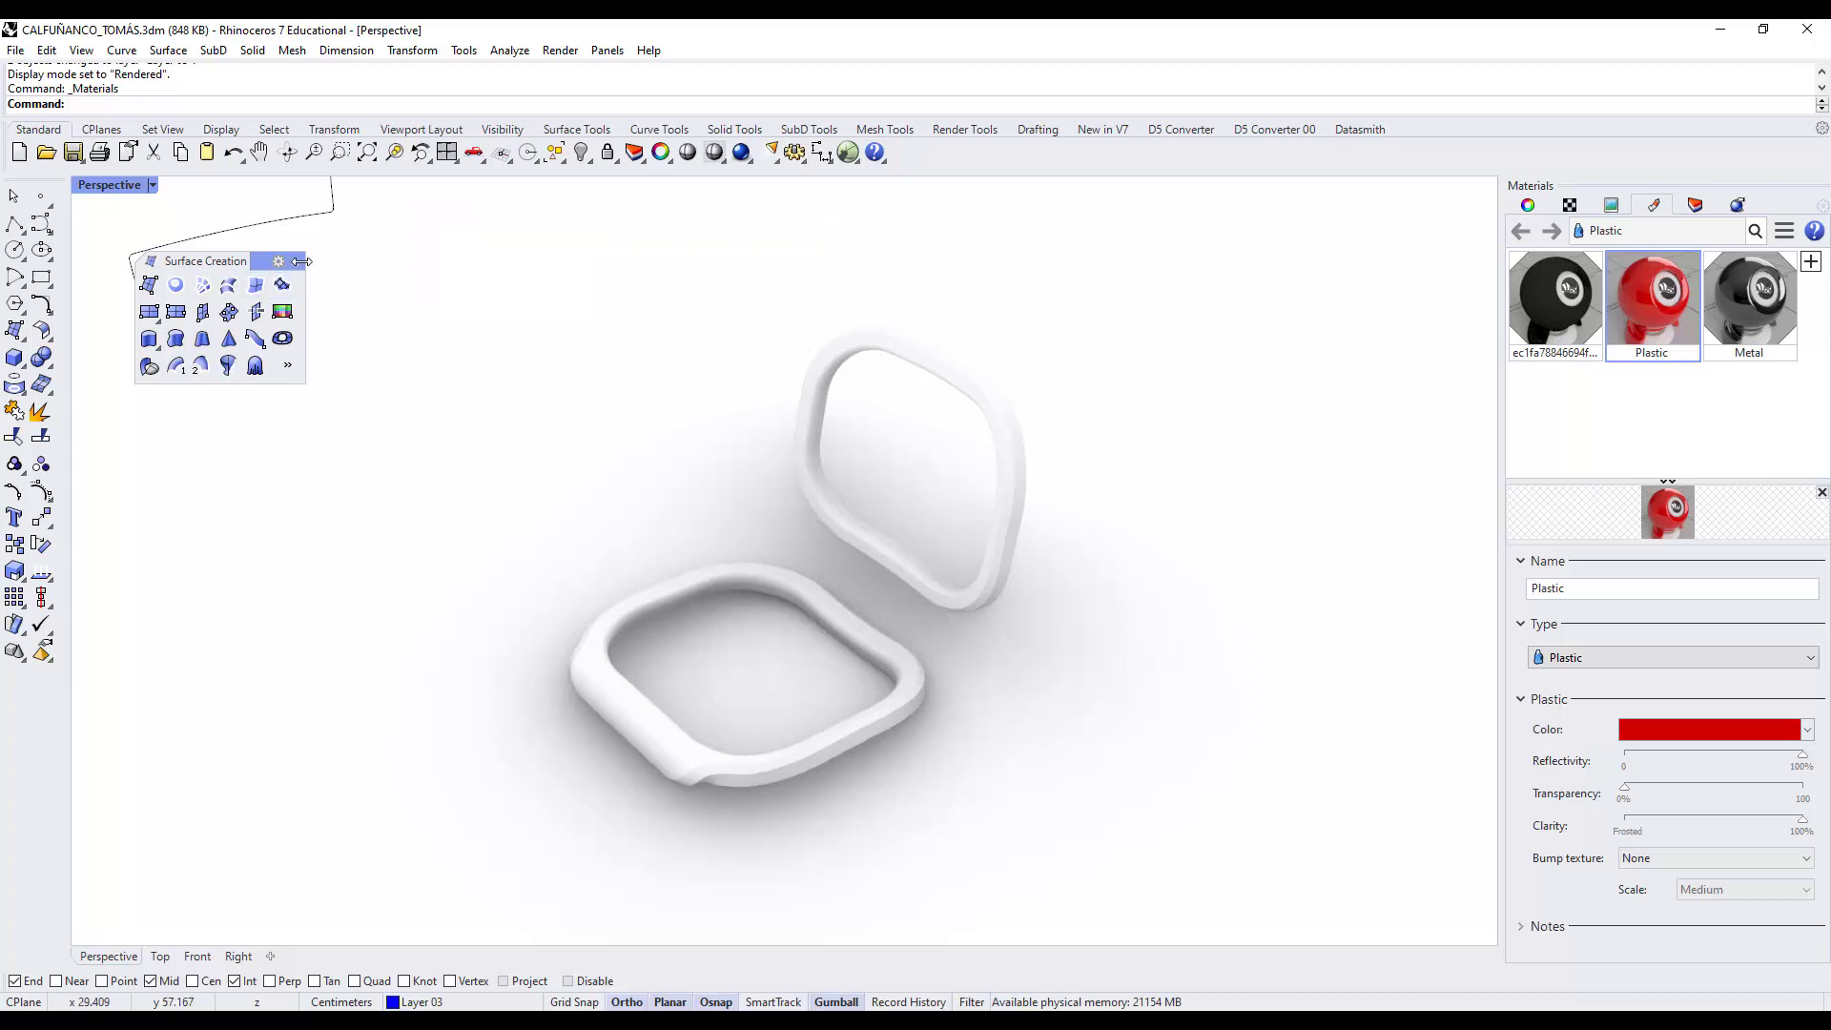
pyautogui.click(300, 260)
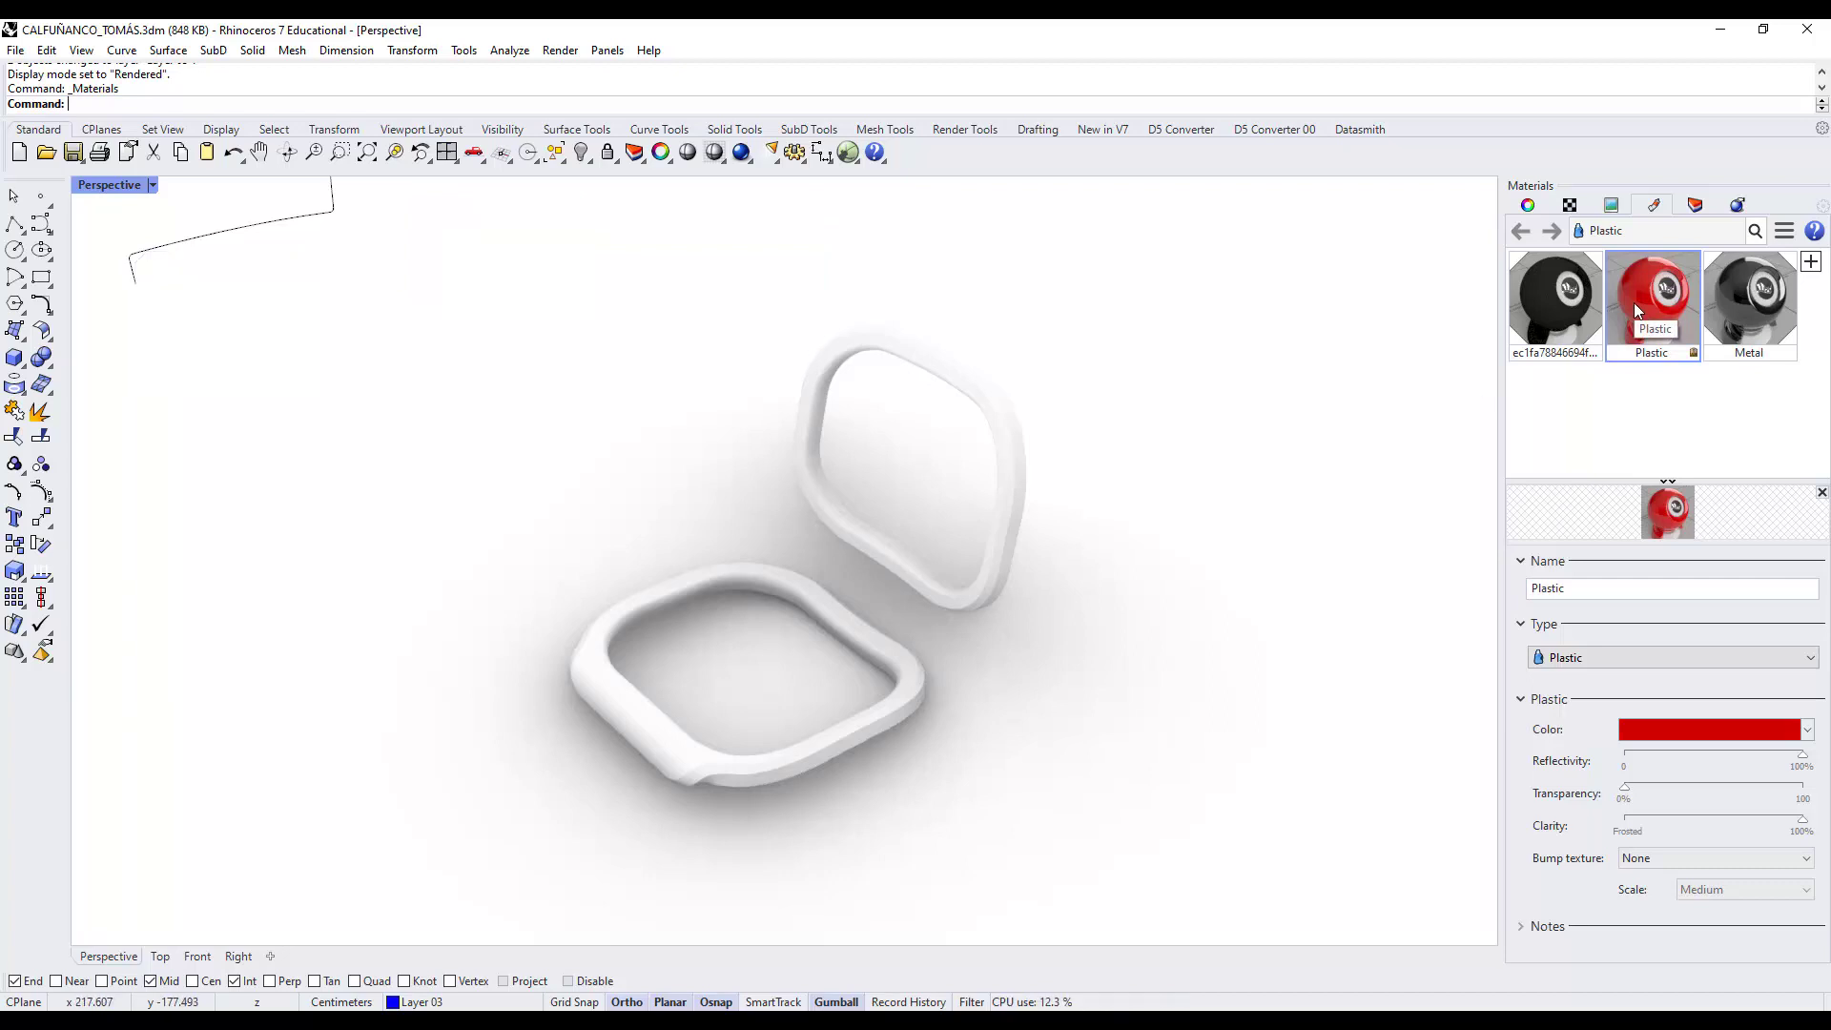
# Create a new Plastic material and set its colour to bright green (RGB 127, 255, 0).
pyautogui.click(1812, 263)
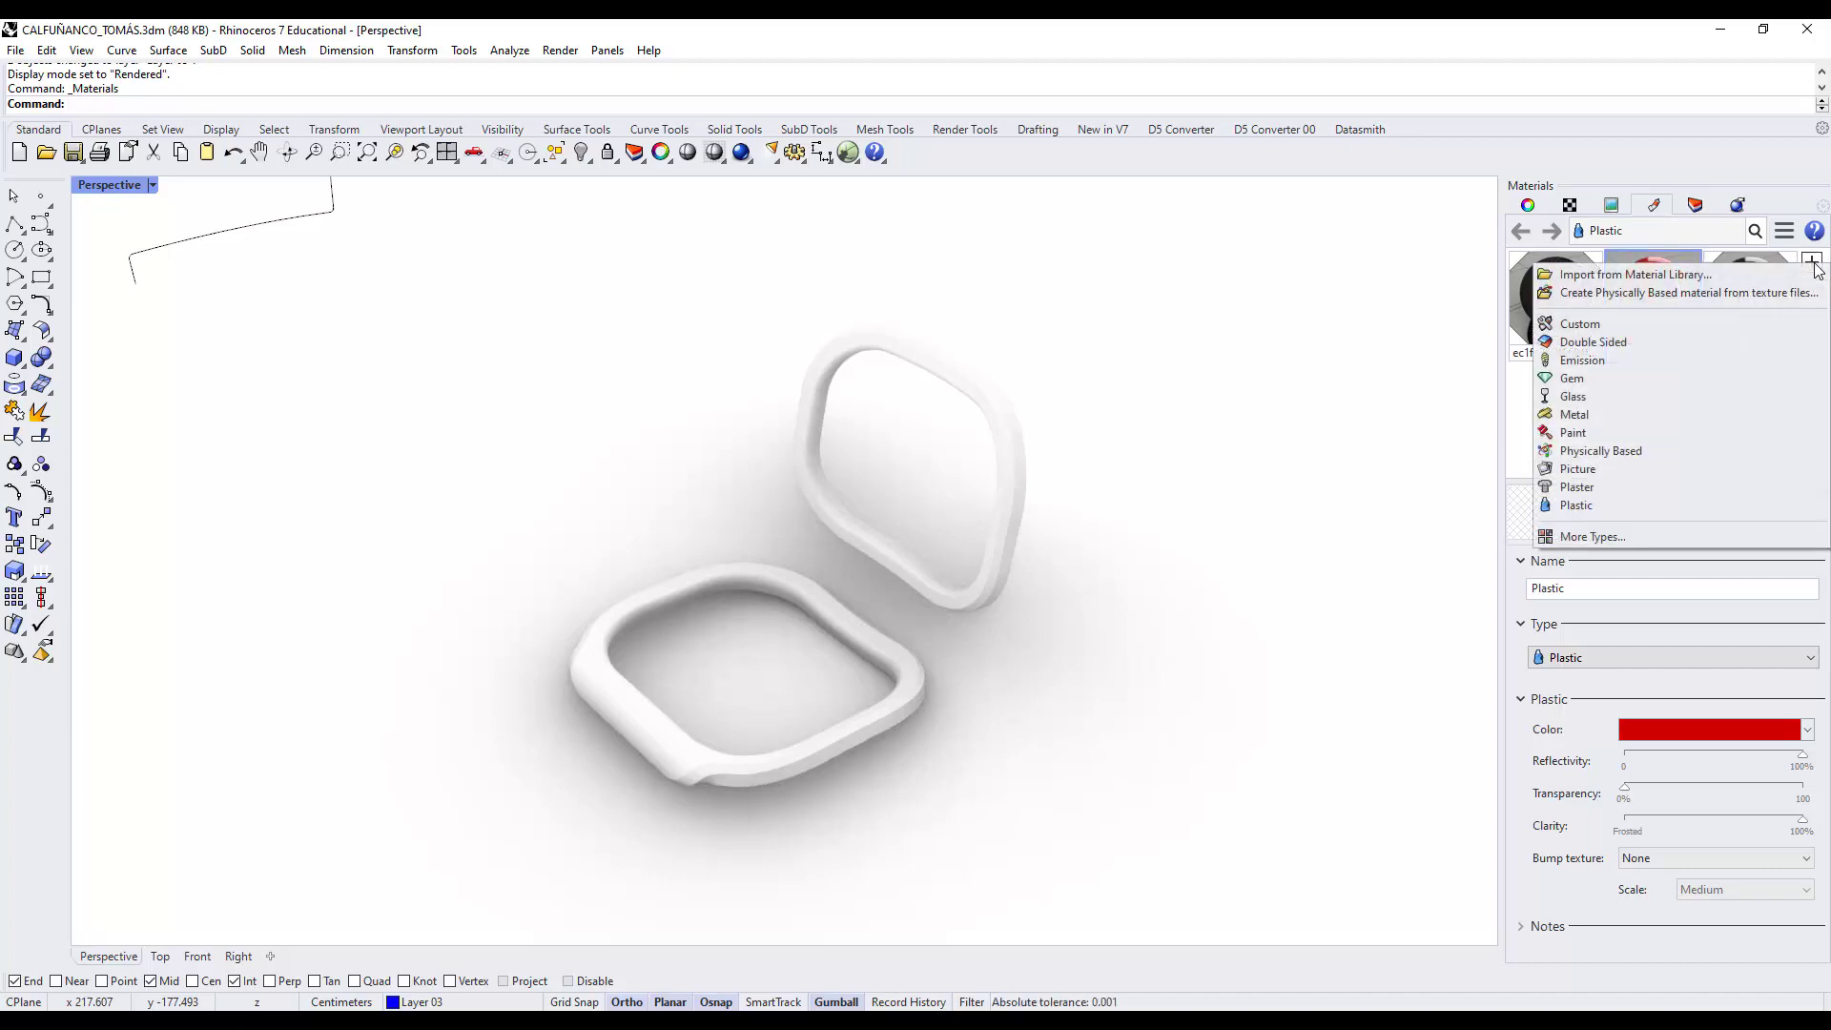
pyautogui.click(1573, 505)
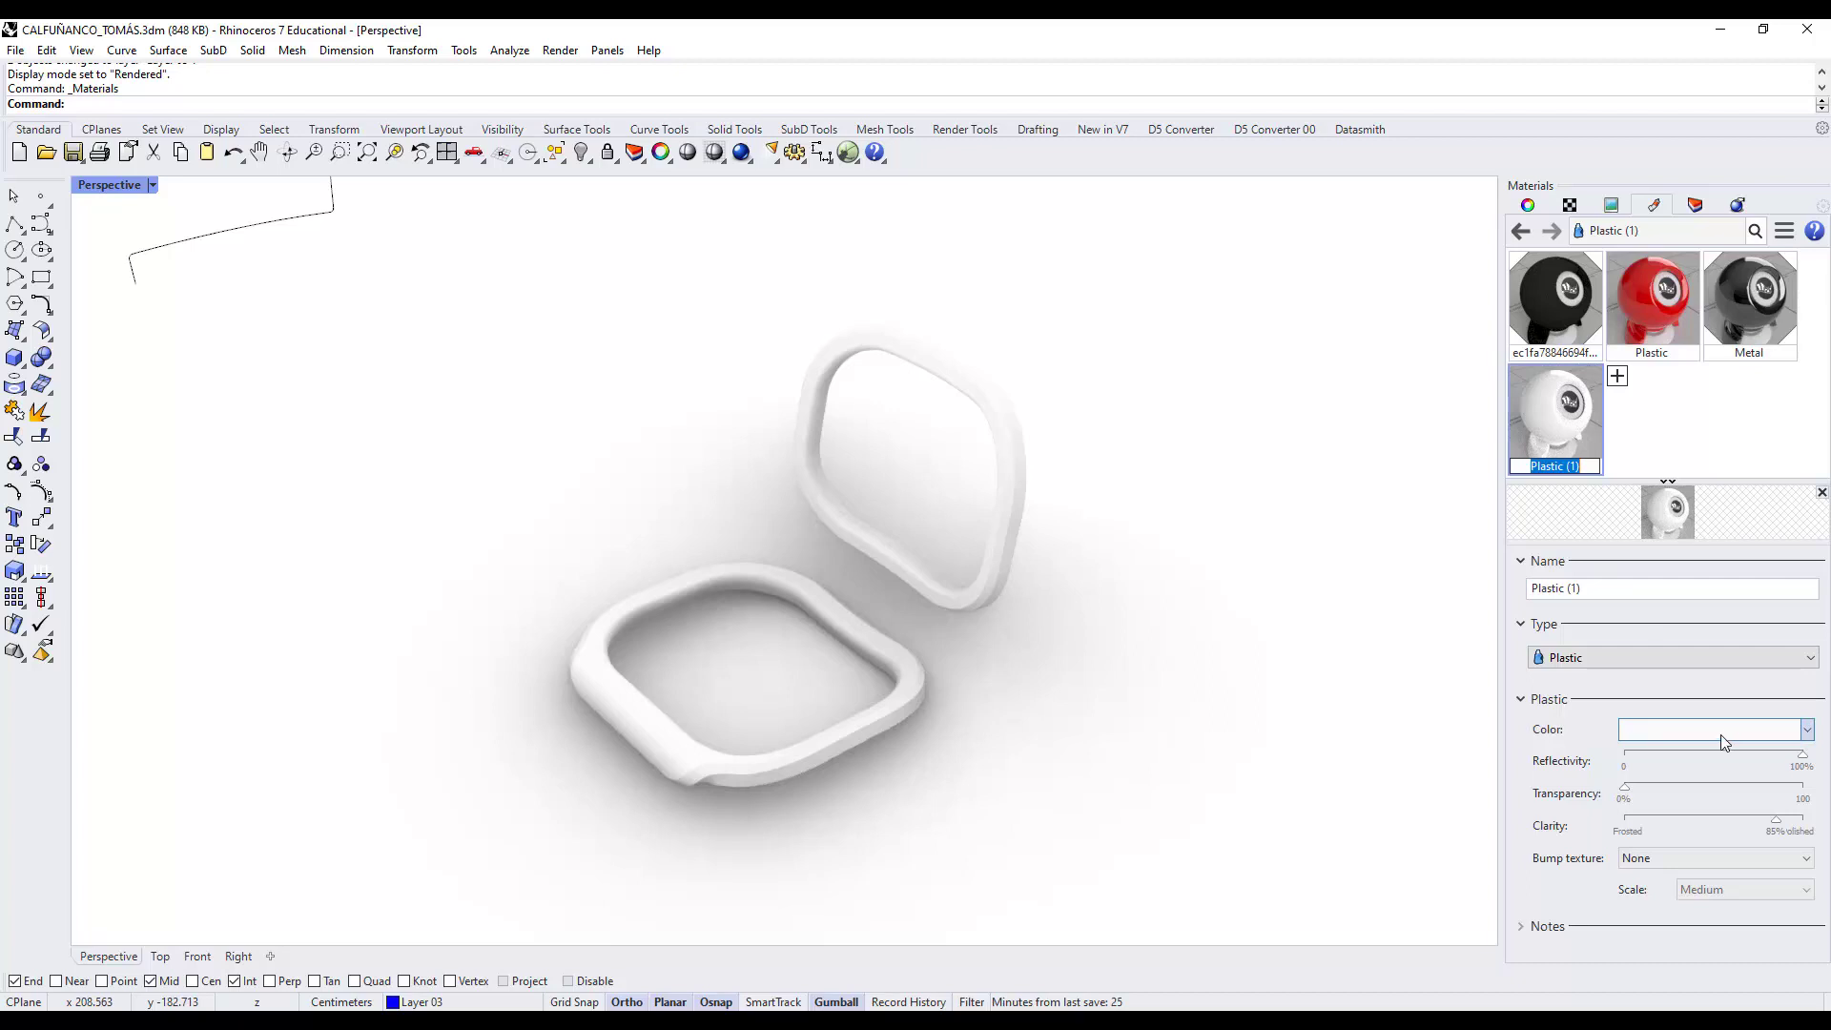
pyautogui.click(1678, 739)
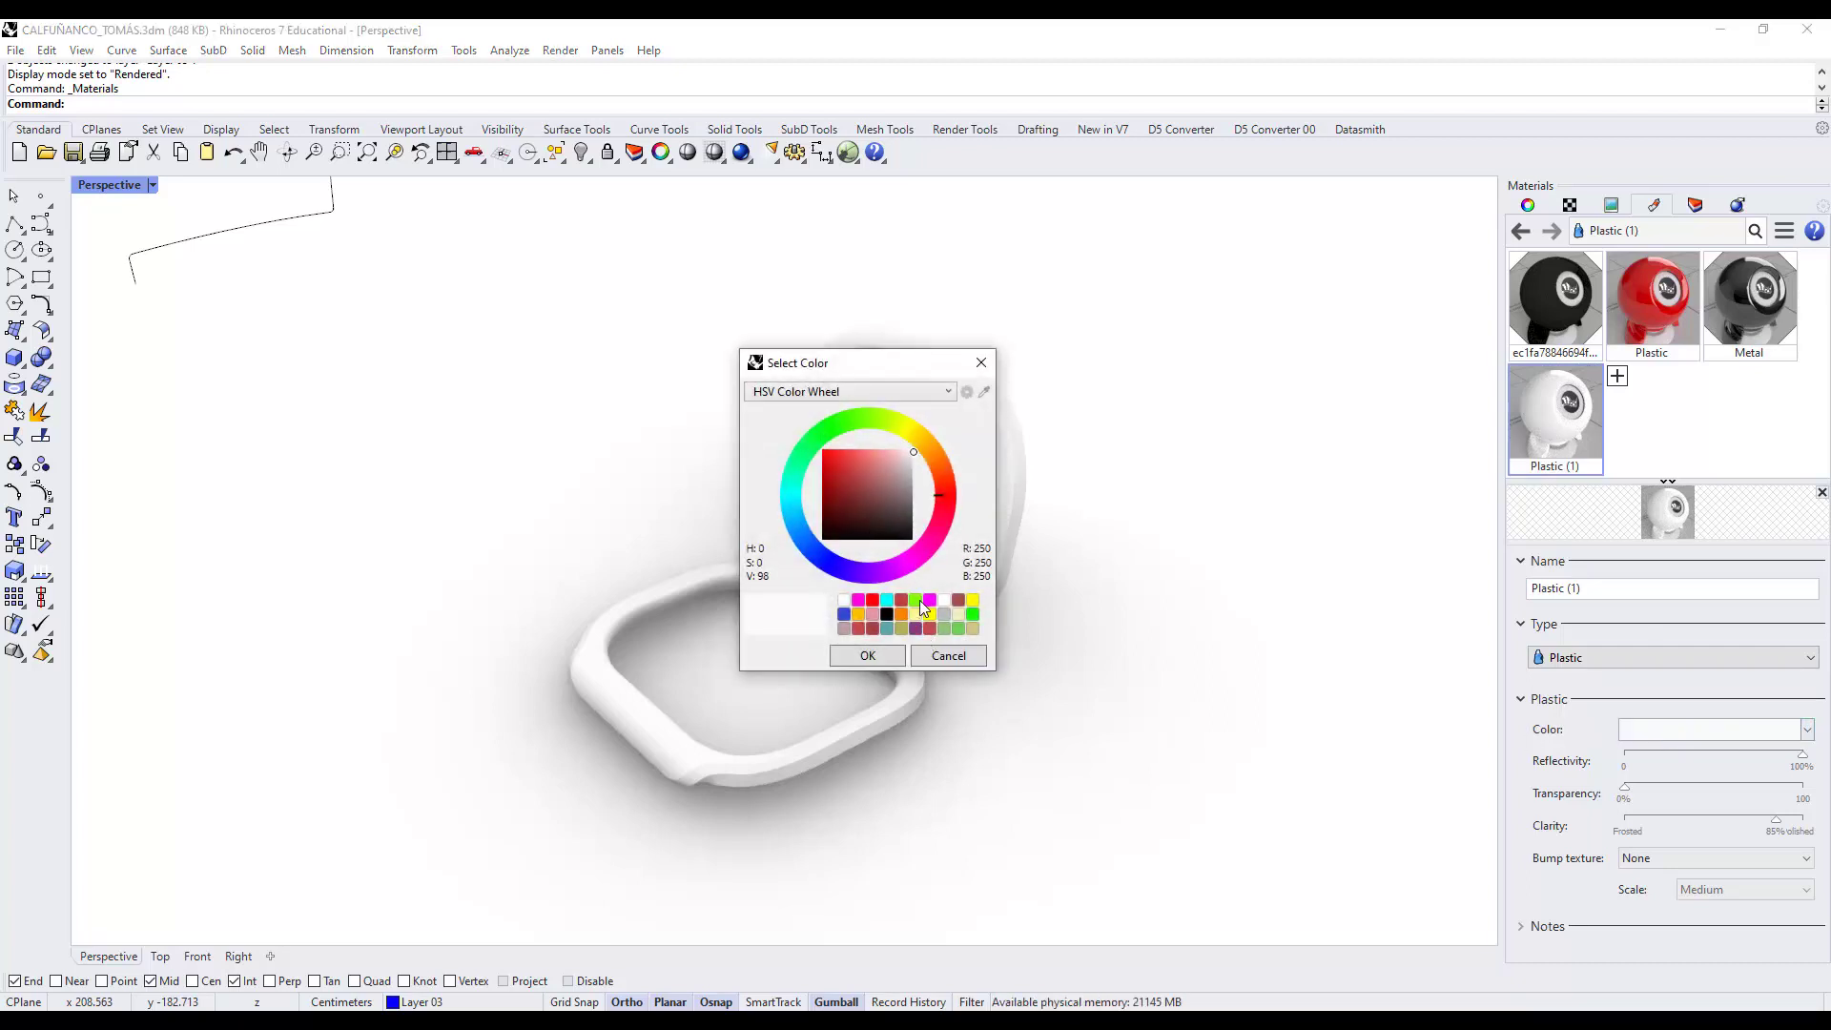
pyautogui.click(916, 600)
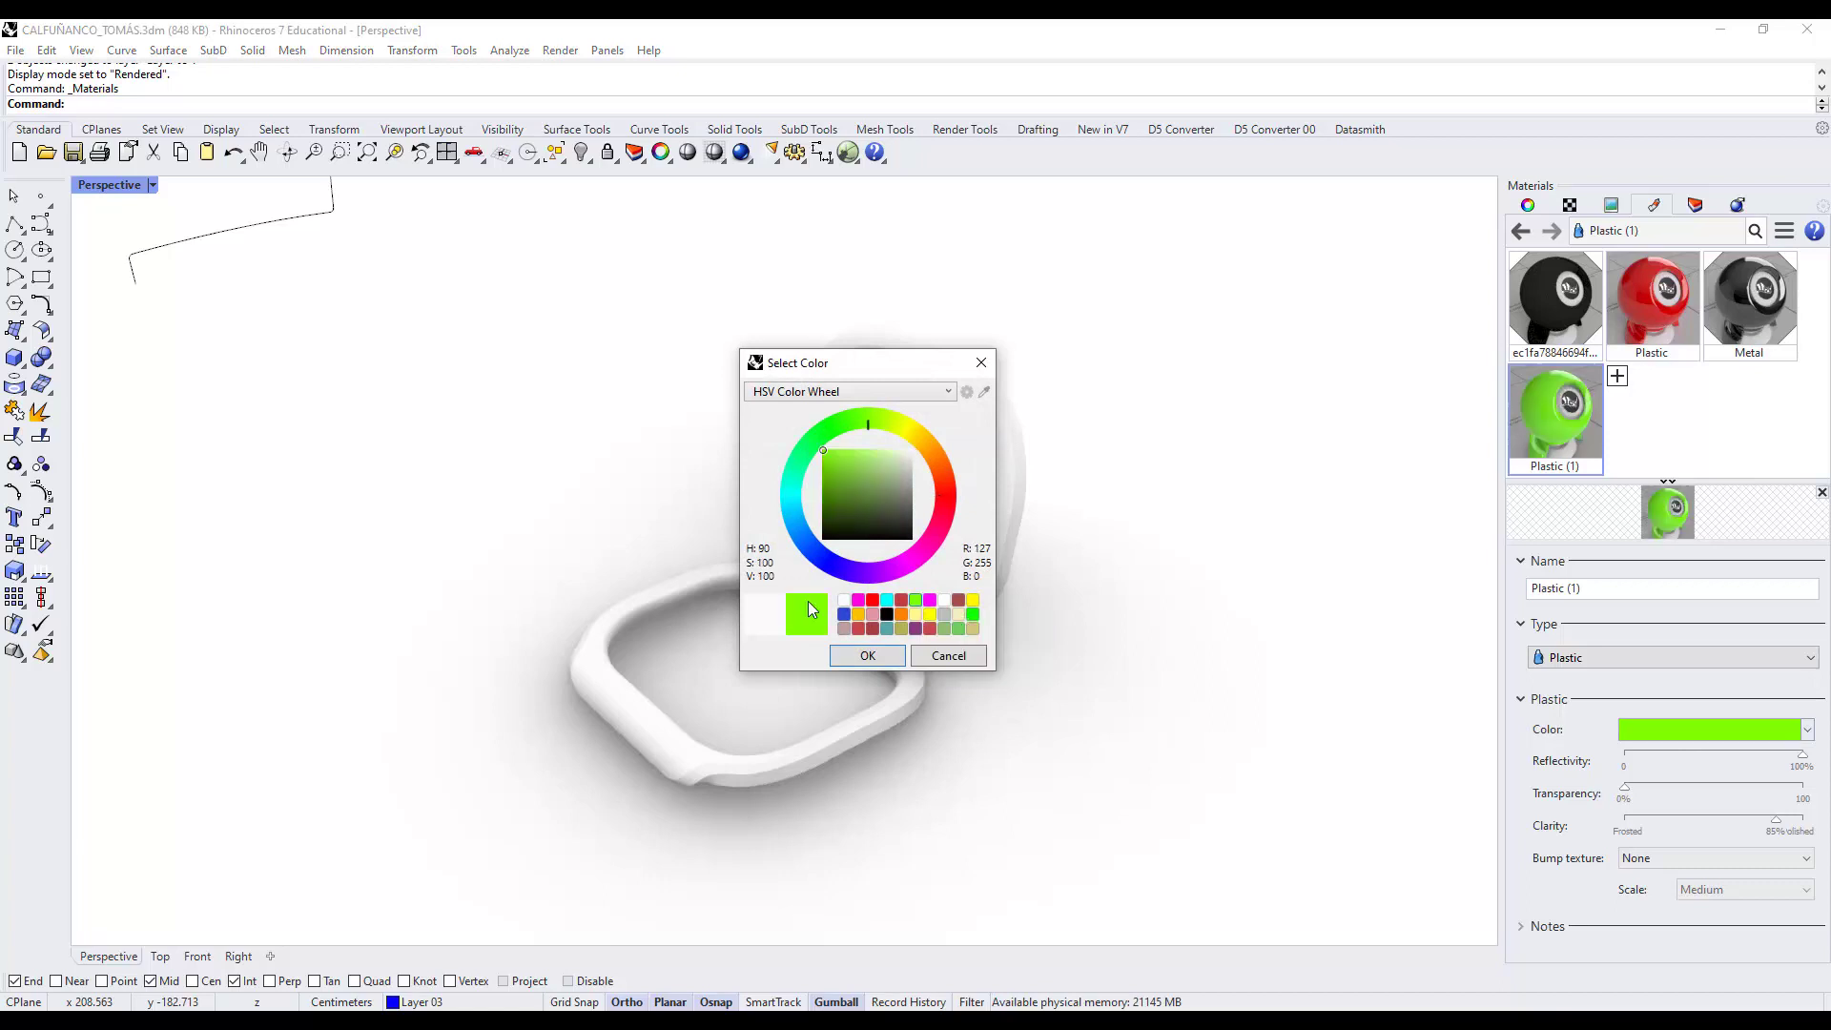
pyautogui.click(877, 655)
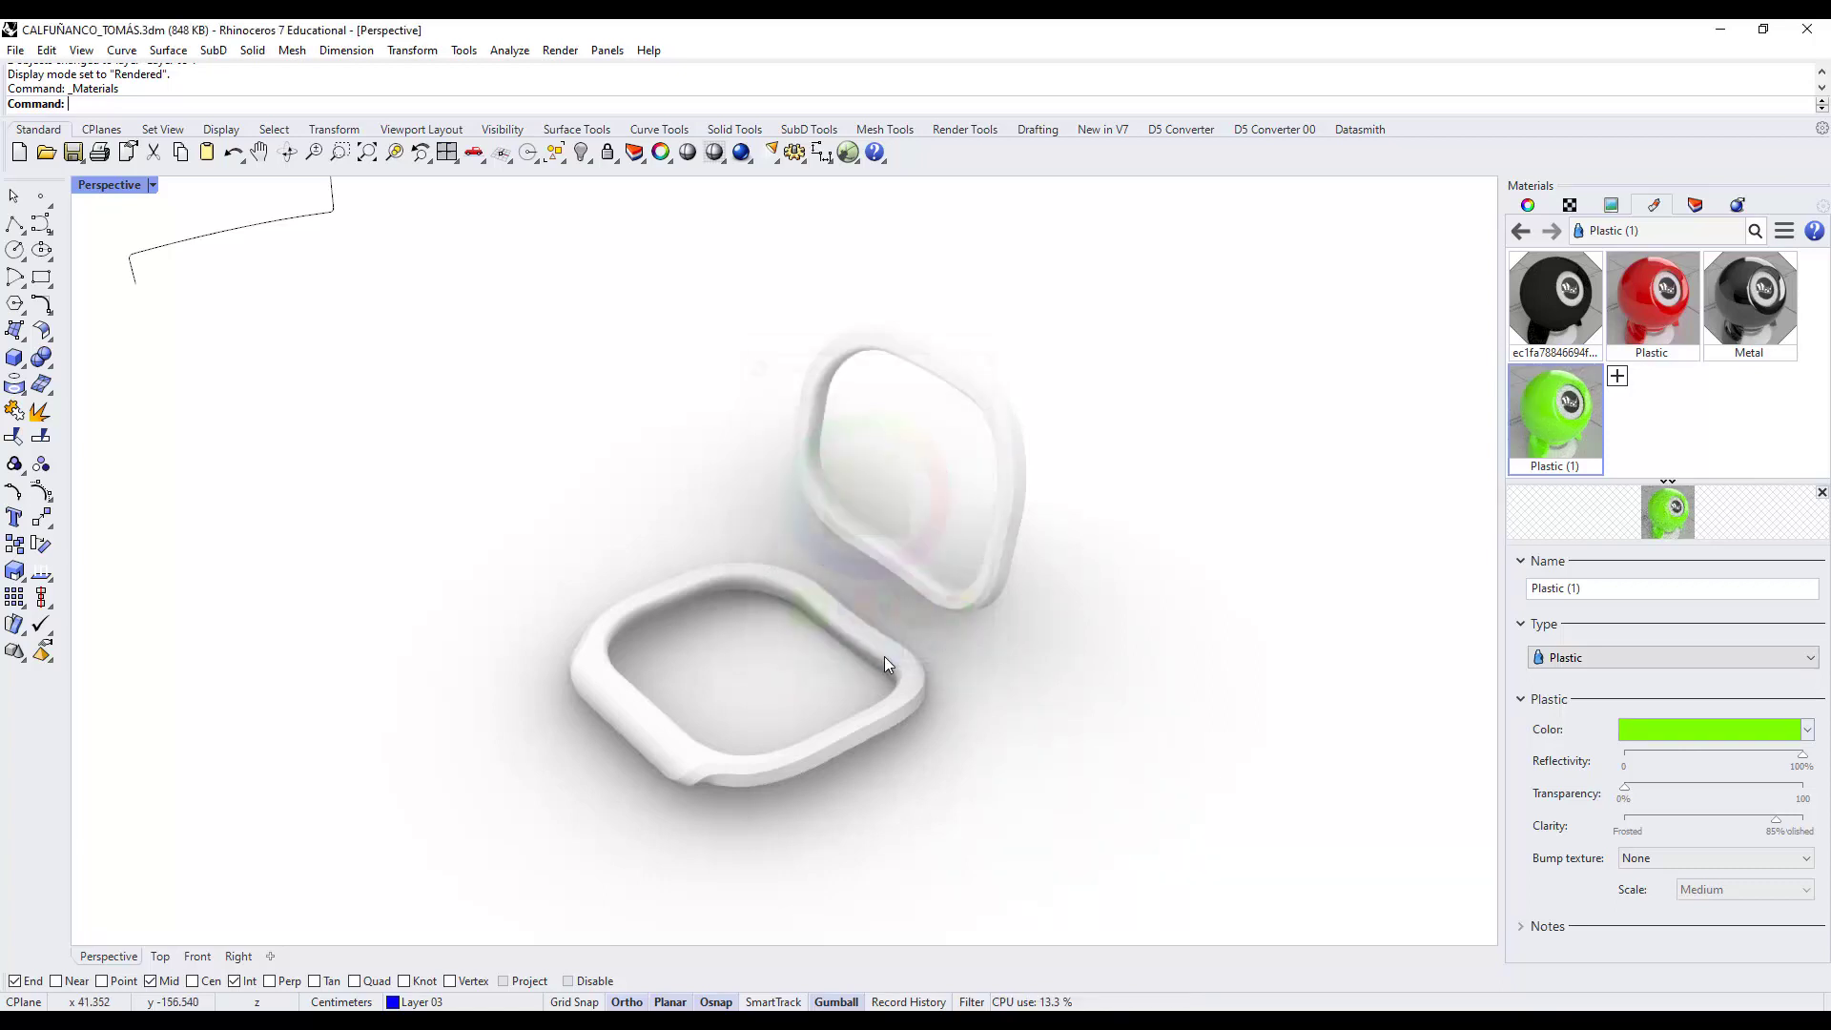
# Assign the new green plastic material to both the backrest frame and the seat frame.
pyautogui.click(1012, 462)
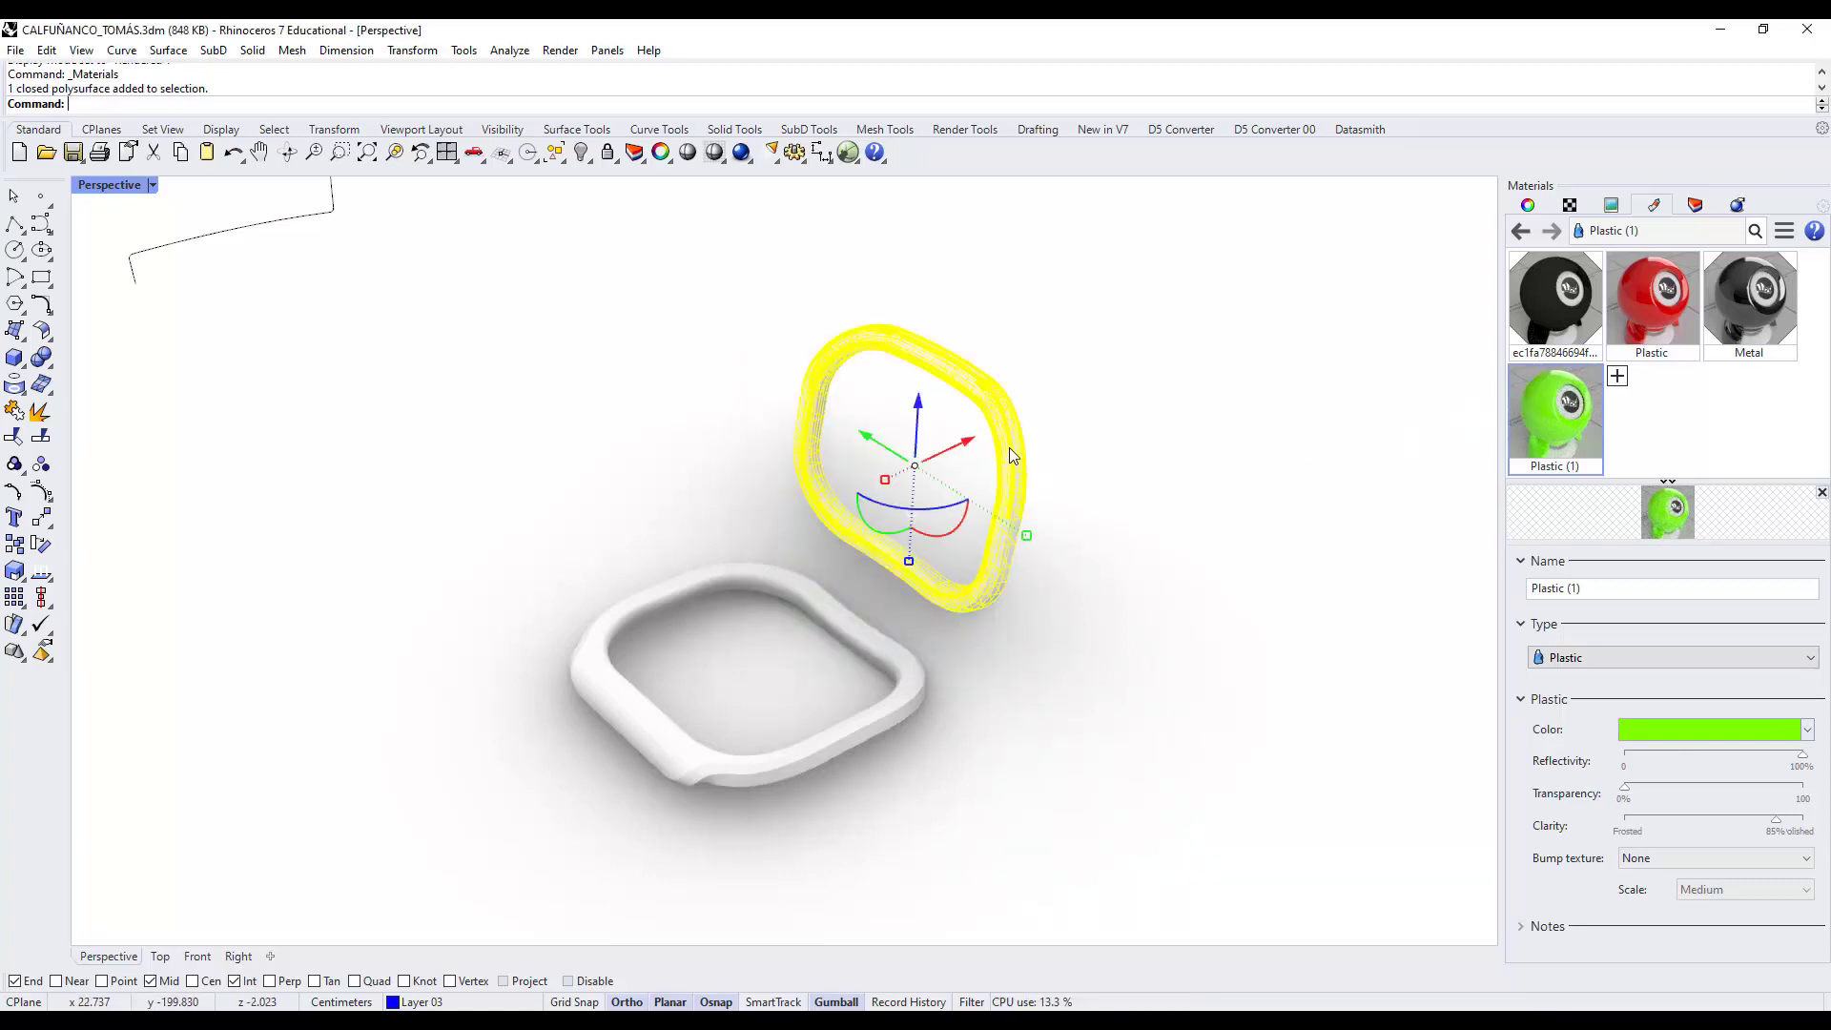
pyautogui.keyDown('shift'); pyautogui.click(906, 684); pyautogui.keyUp('shift')
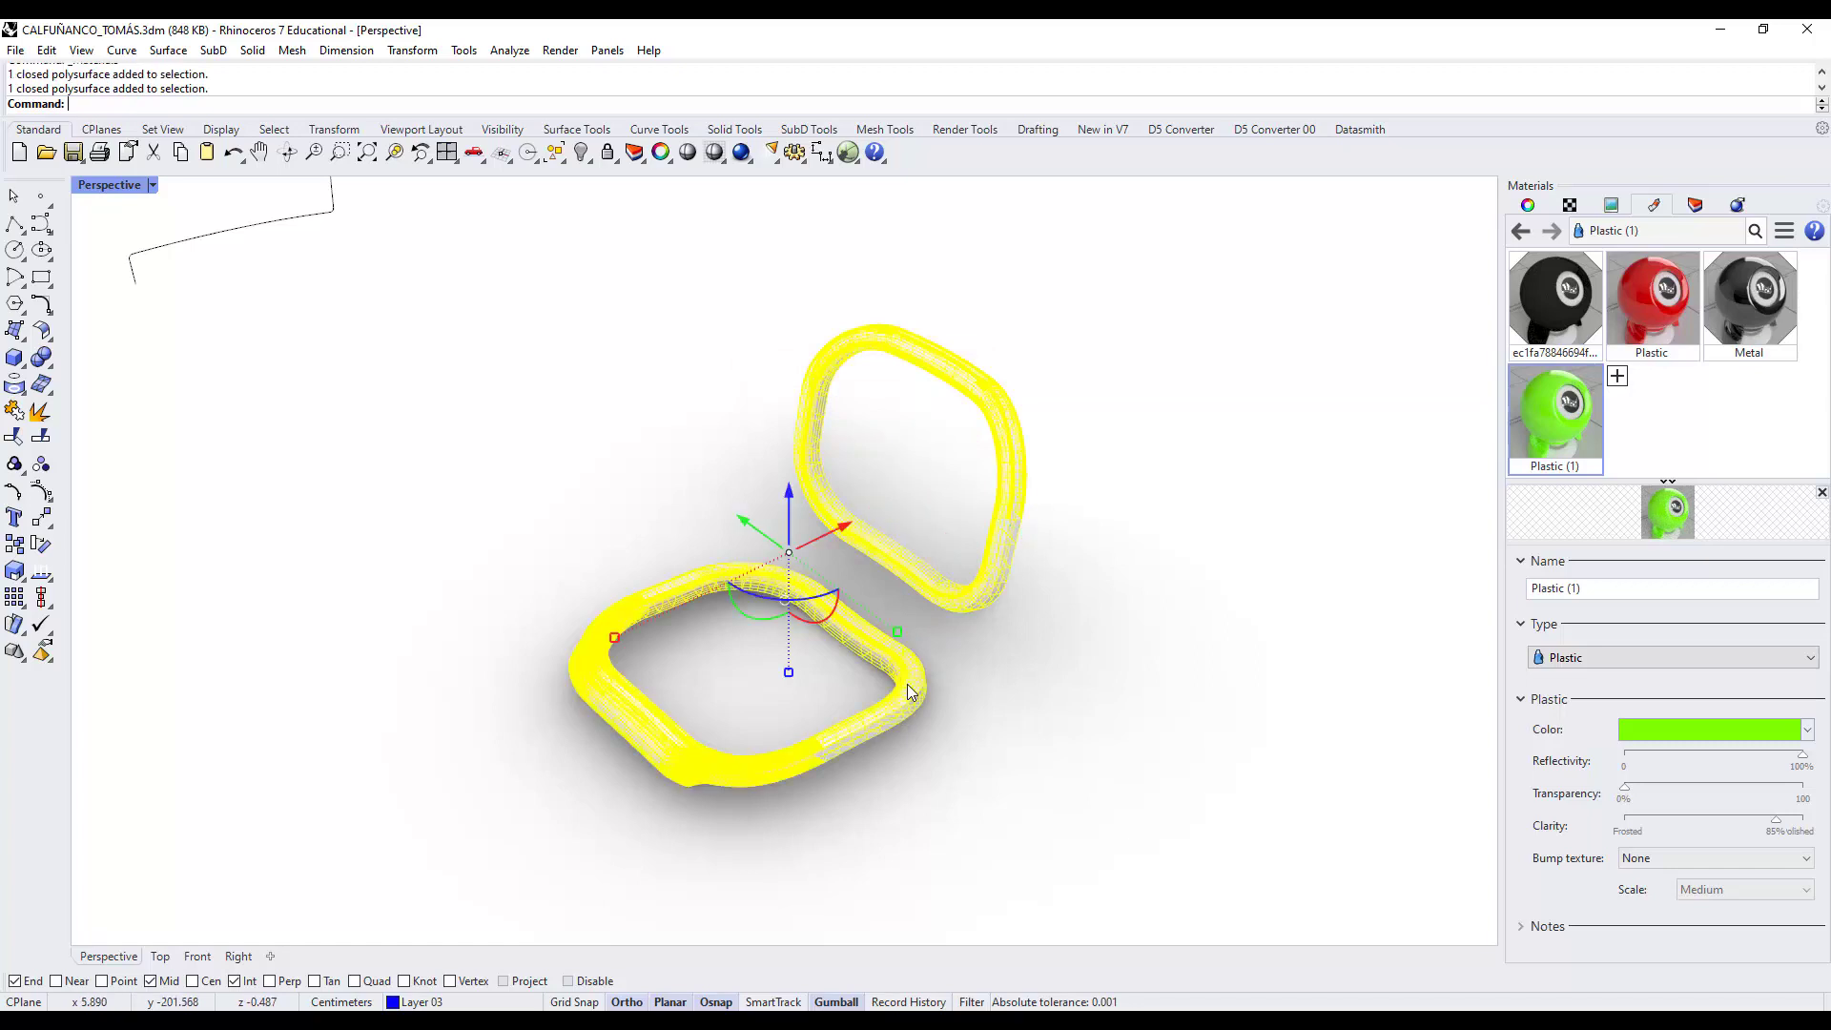
pyautogui.rightClick(1540, 401)
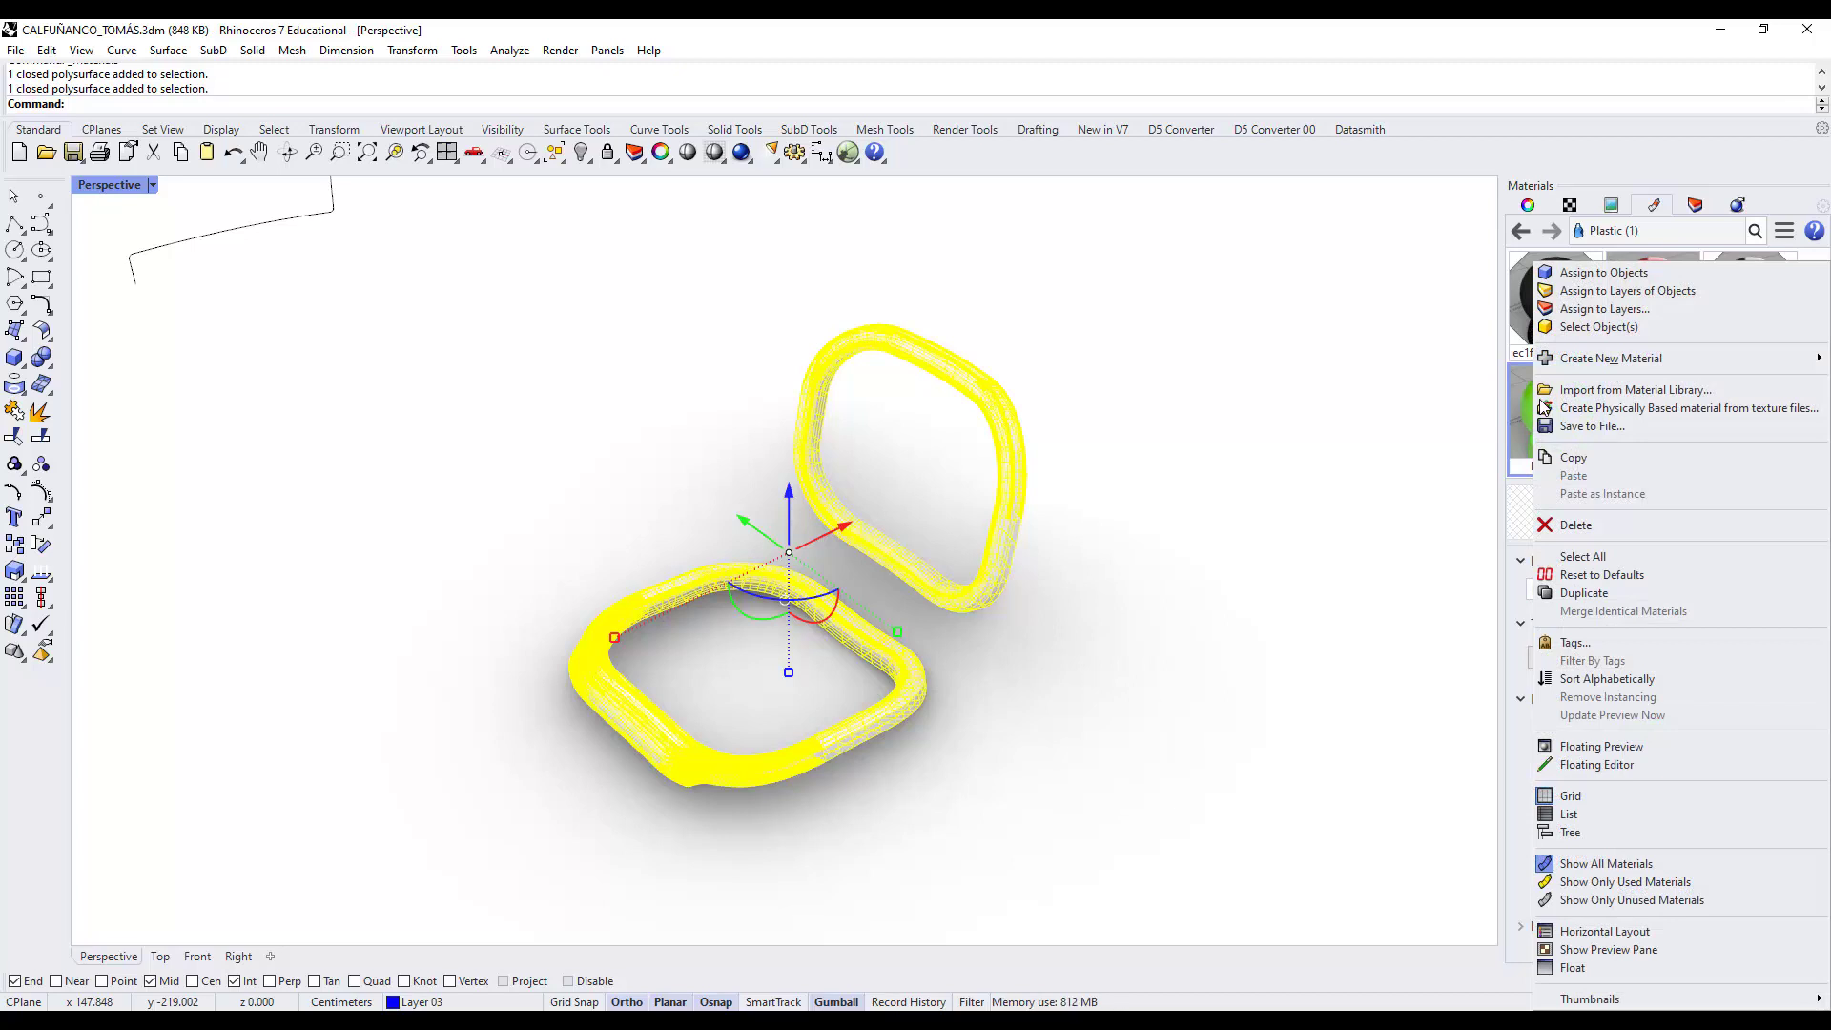
pyautogui.click(1594, 274)
pyautogui.click(1145, 613)
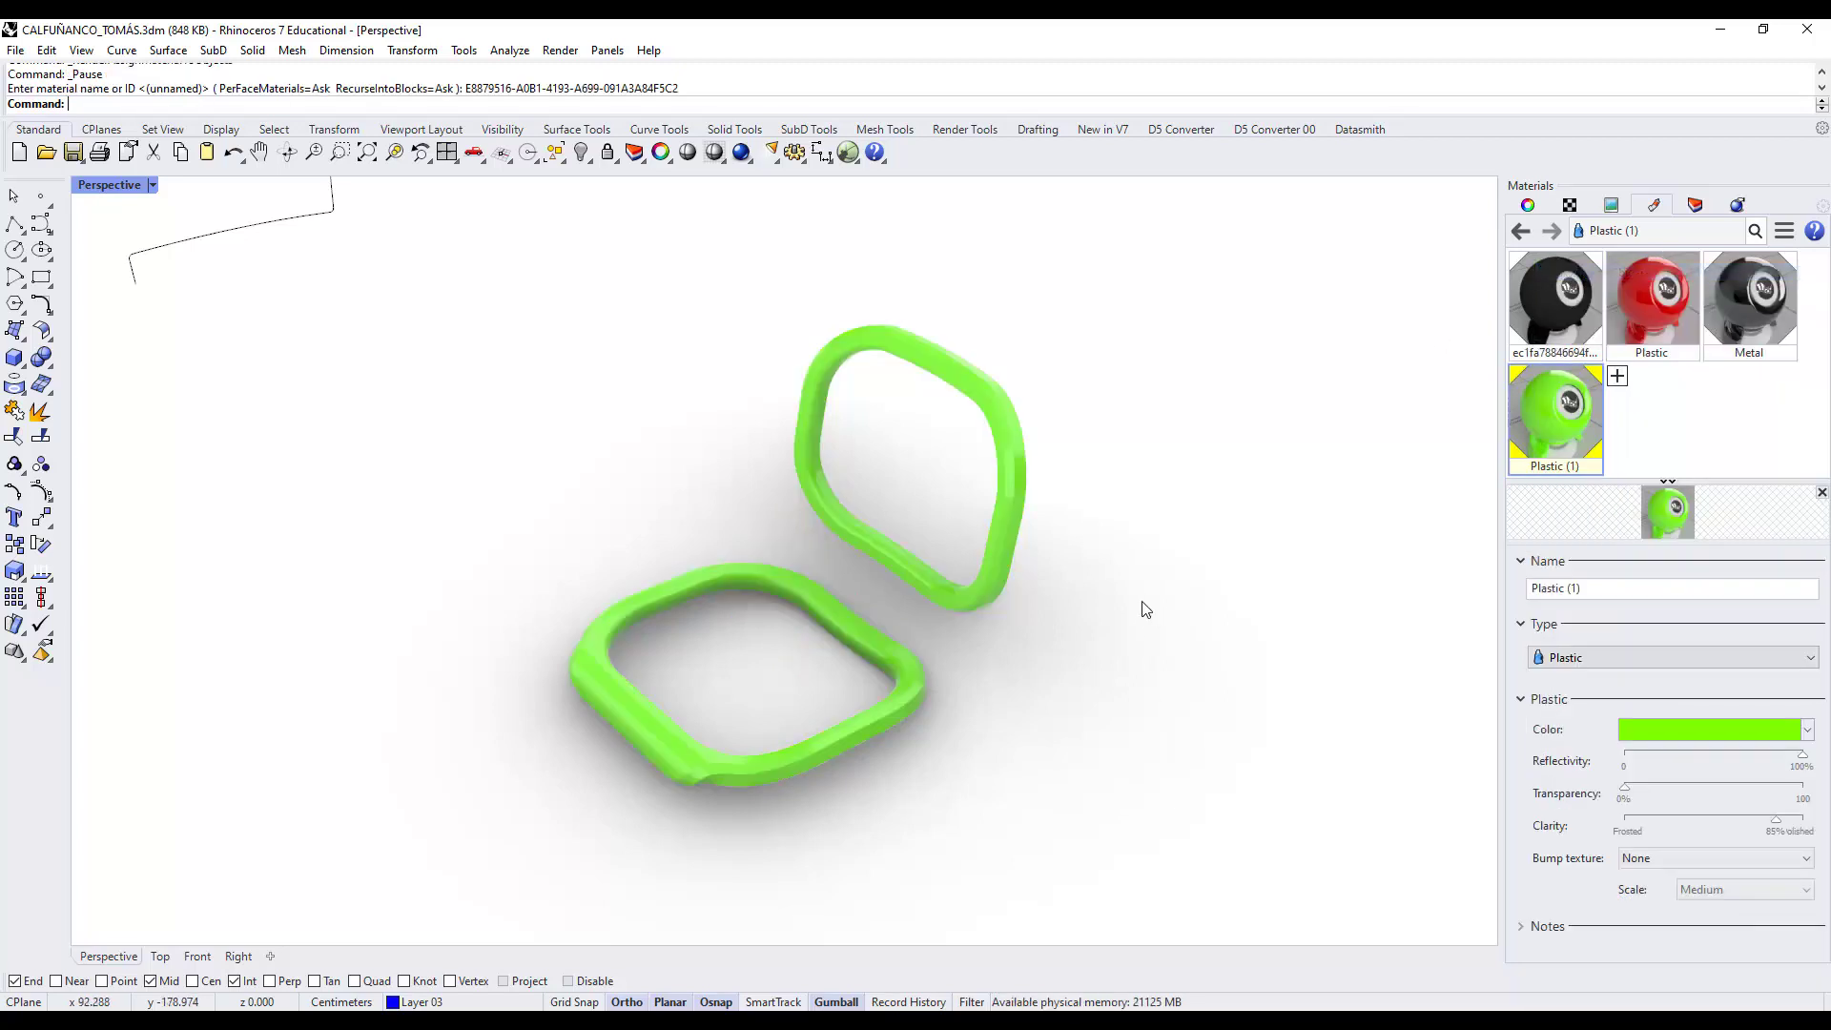
# Return the perspective view to Wireframe display.
pyautogui.moveTo(1144, 613); pyautogui.dragTo(907, 706, button='right')
pyautogui.scroll(3, 915, 704)
pyautogui.scroll(-3, 1049, 648)
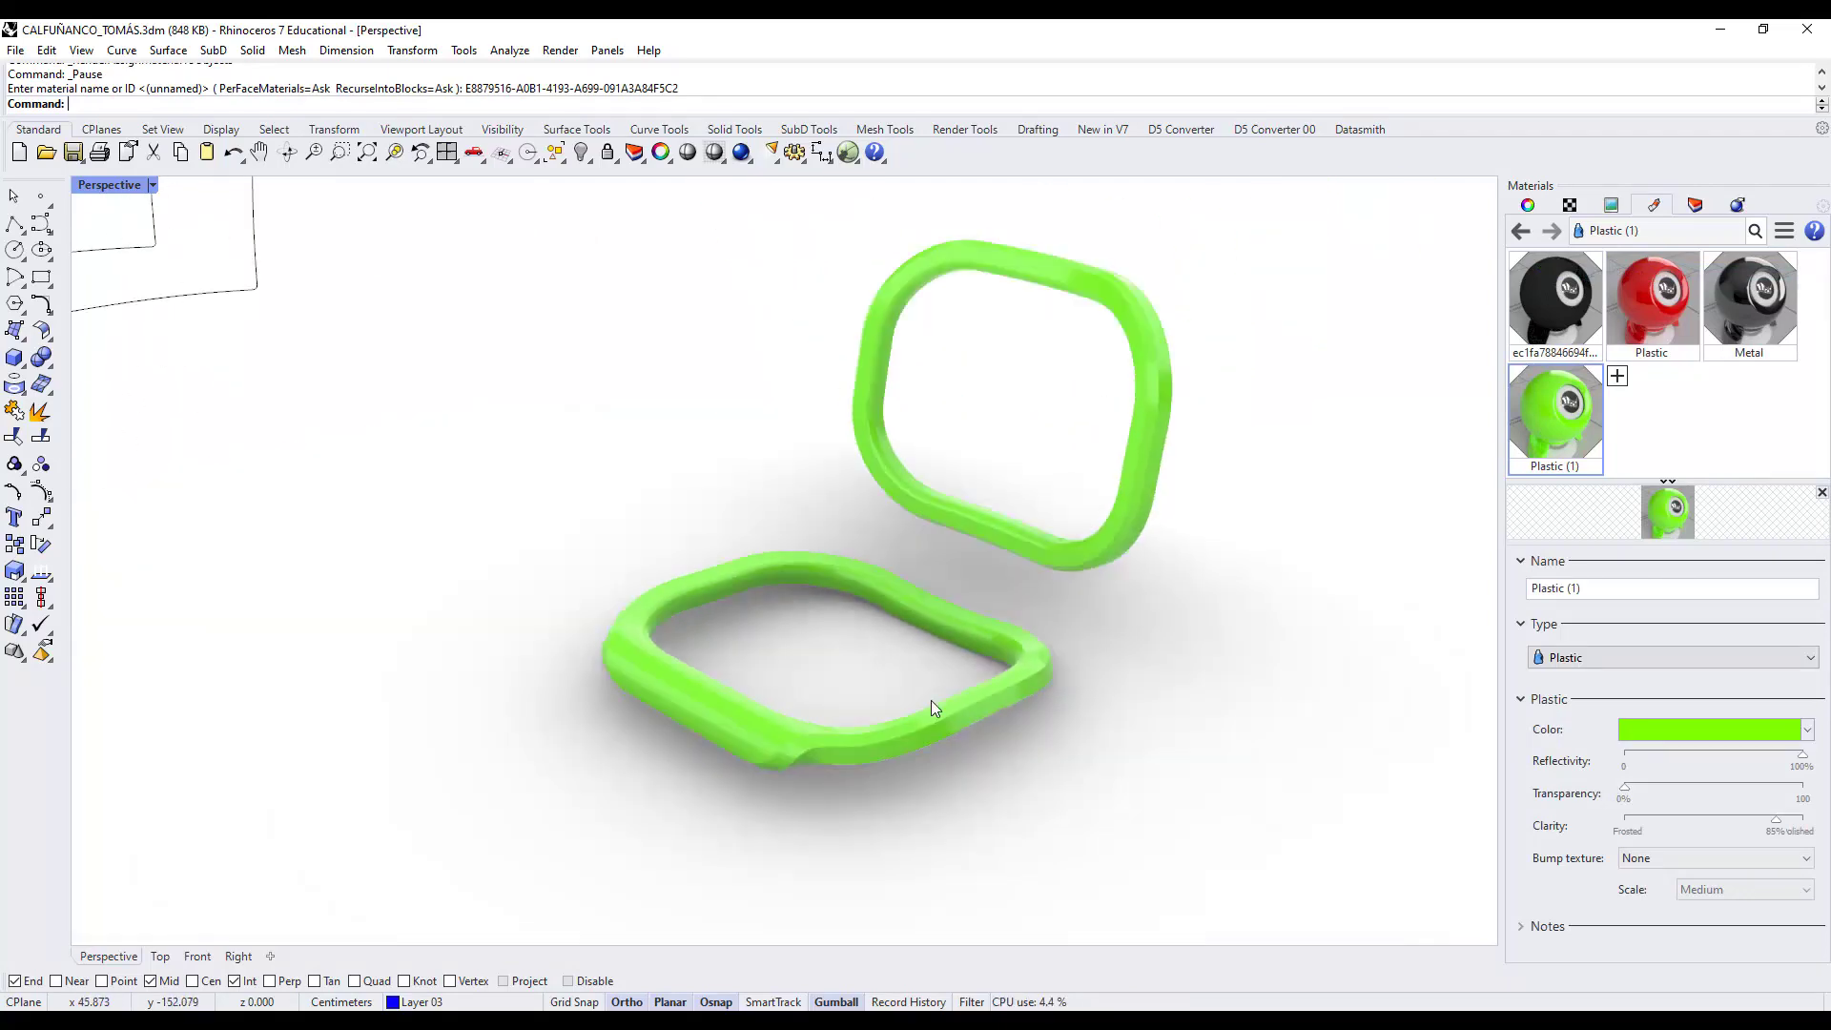
pyautogui.moveTo(826, 637); pyautogui.dragTo(764, 656, button='right')
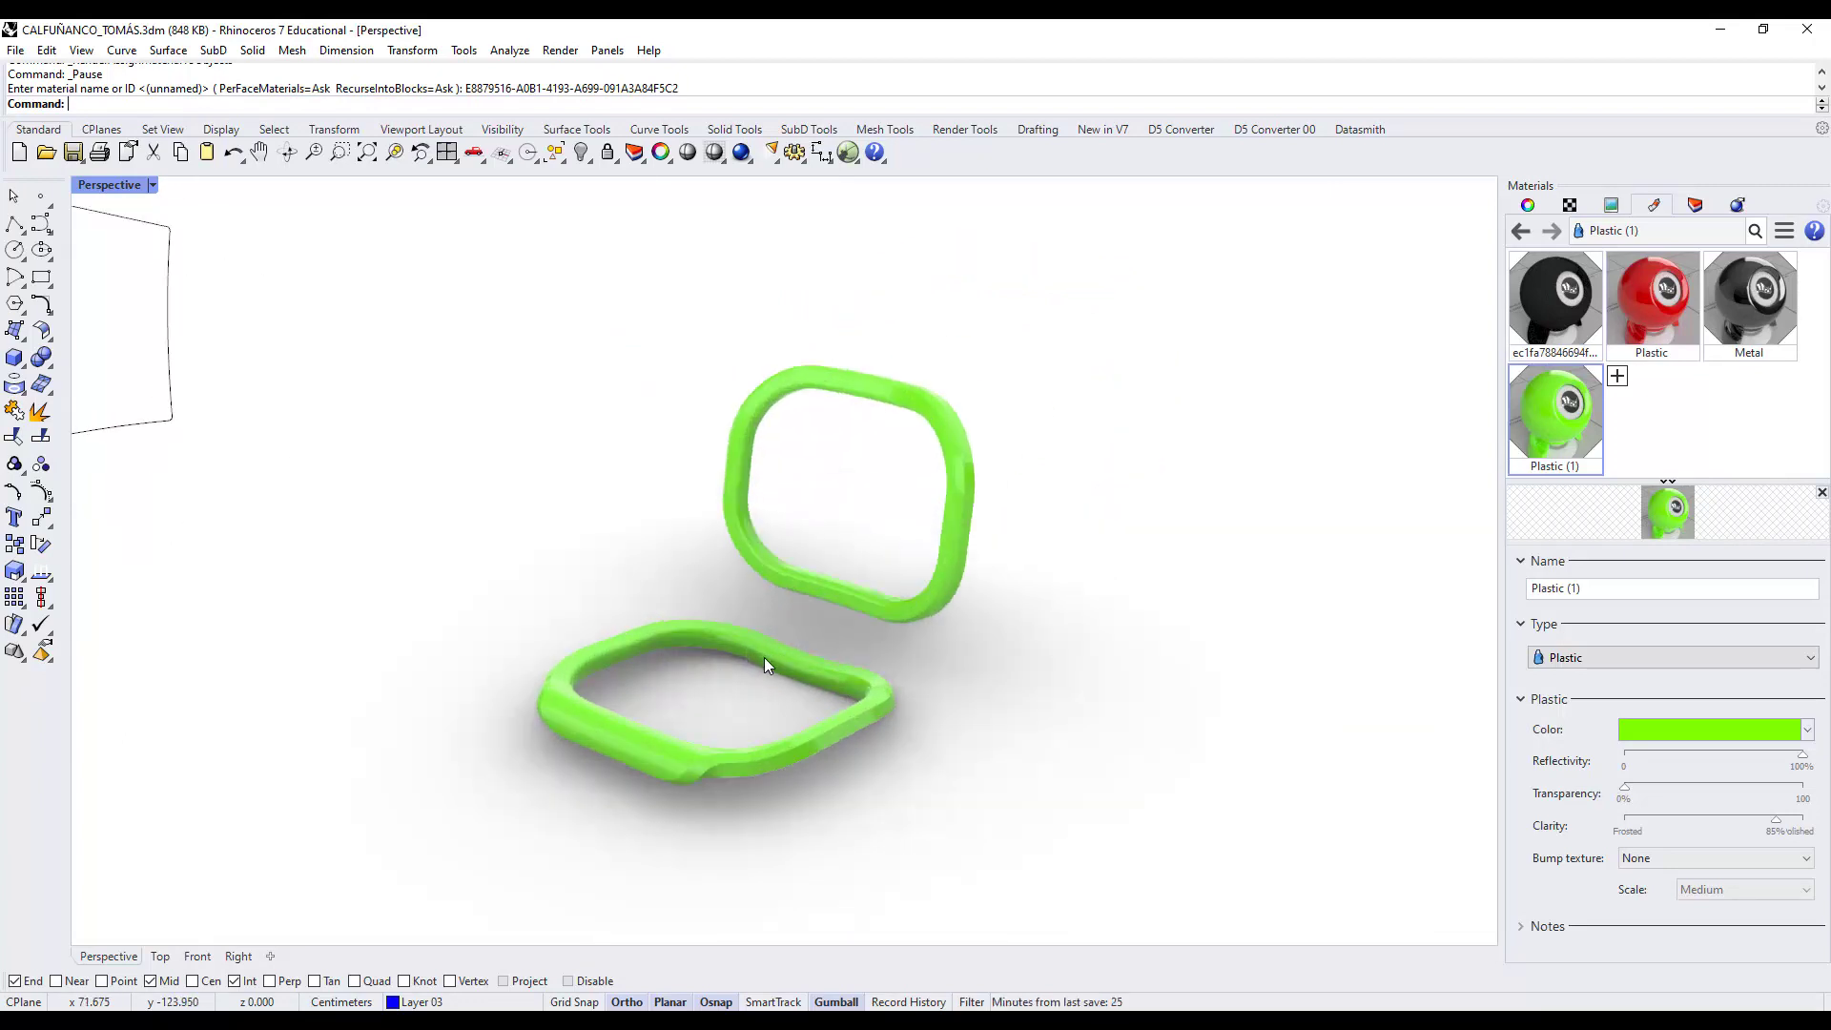
pyautogui.scroll(1, 715, 709)
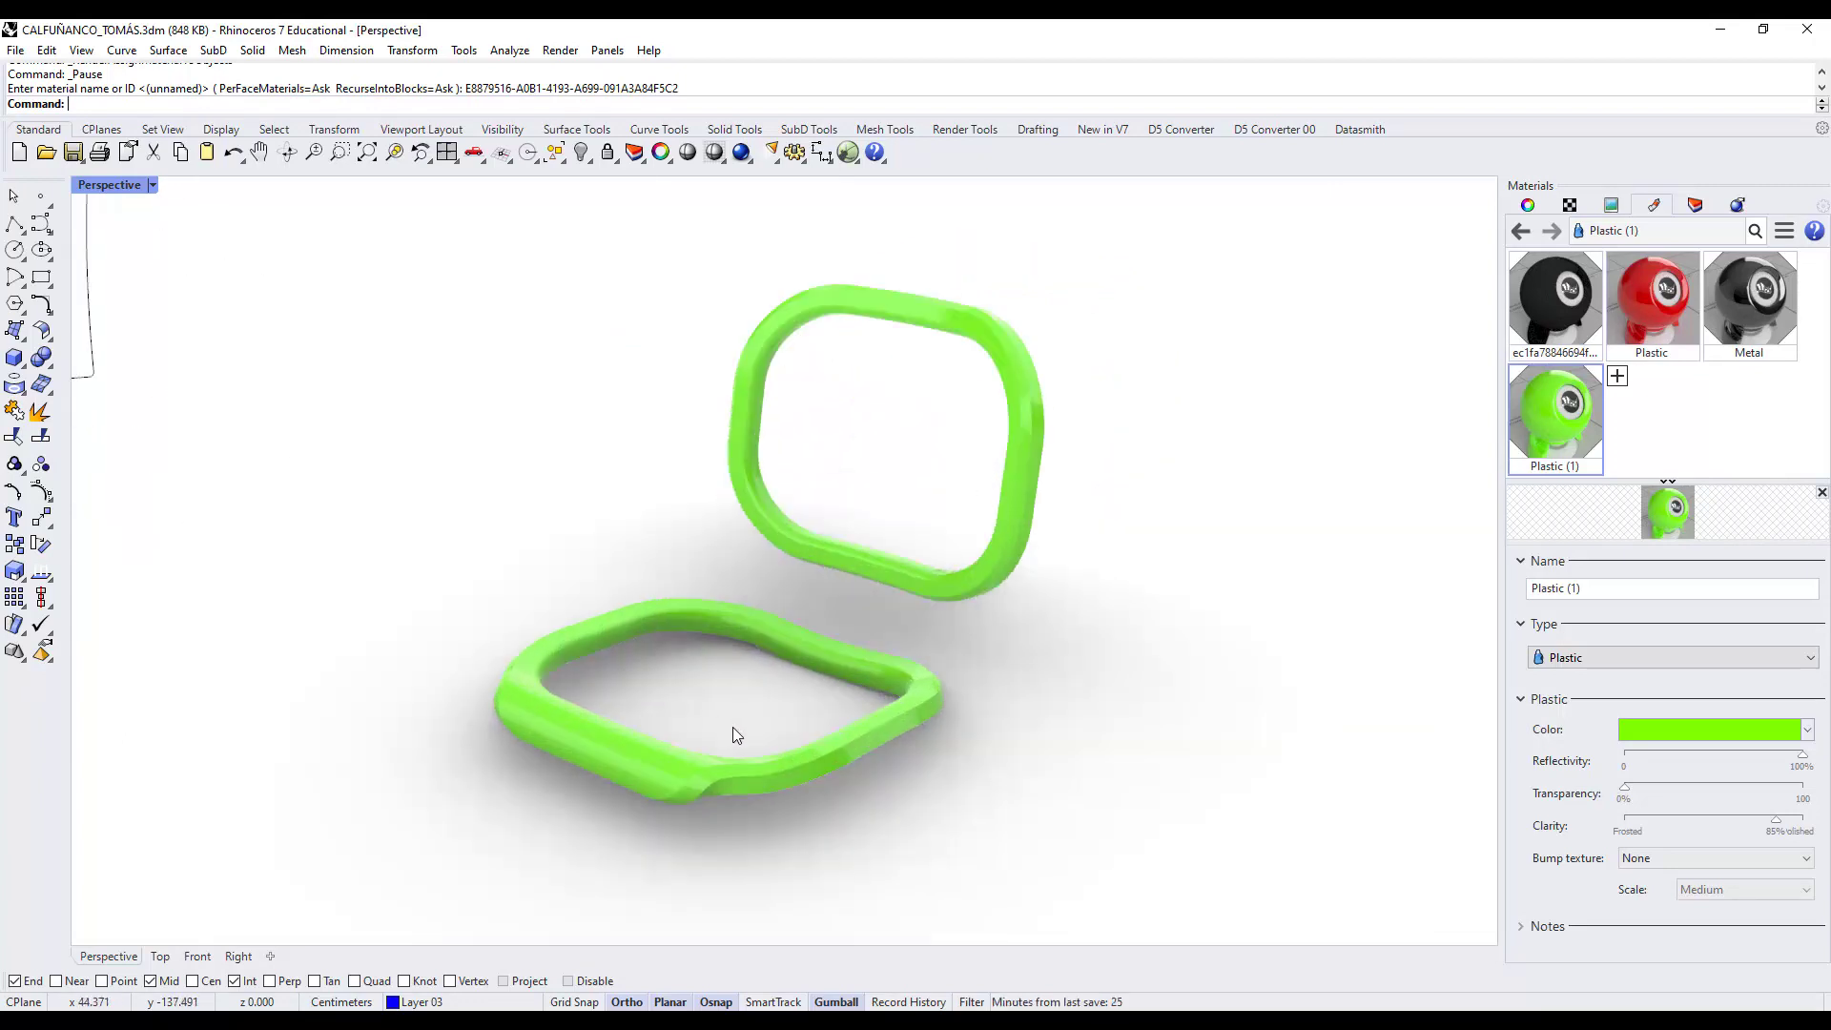
pyautogui.click(153, 185)
pyautogui.click(129, 253)
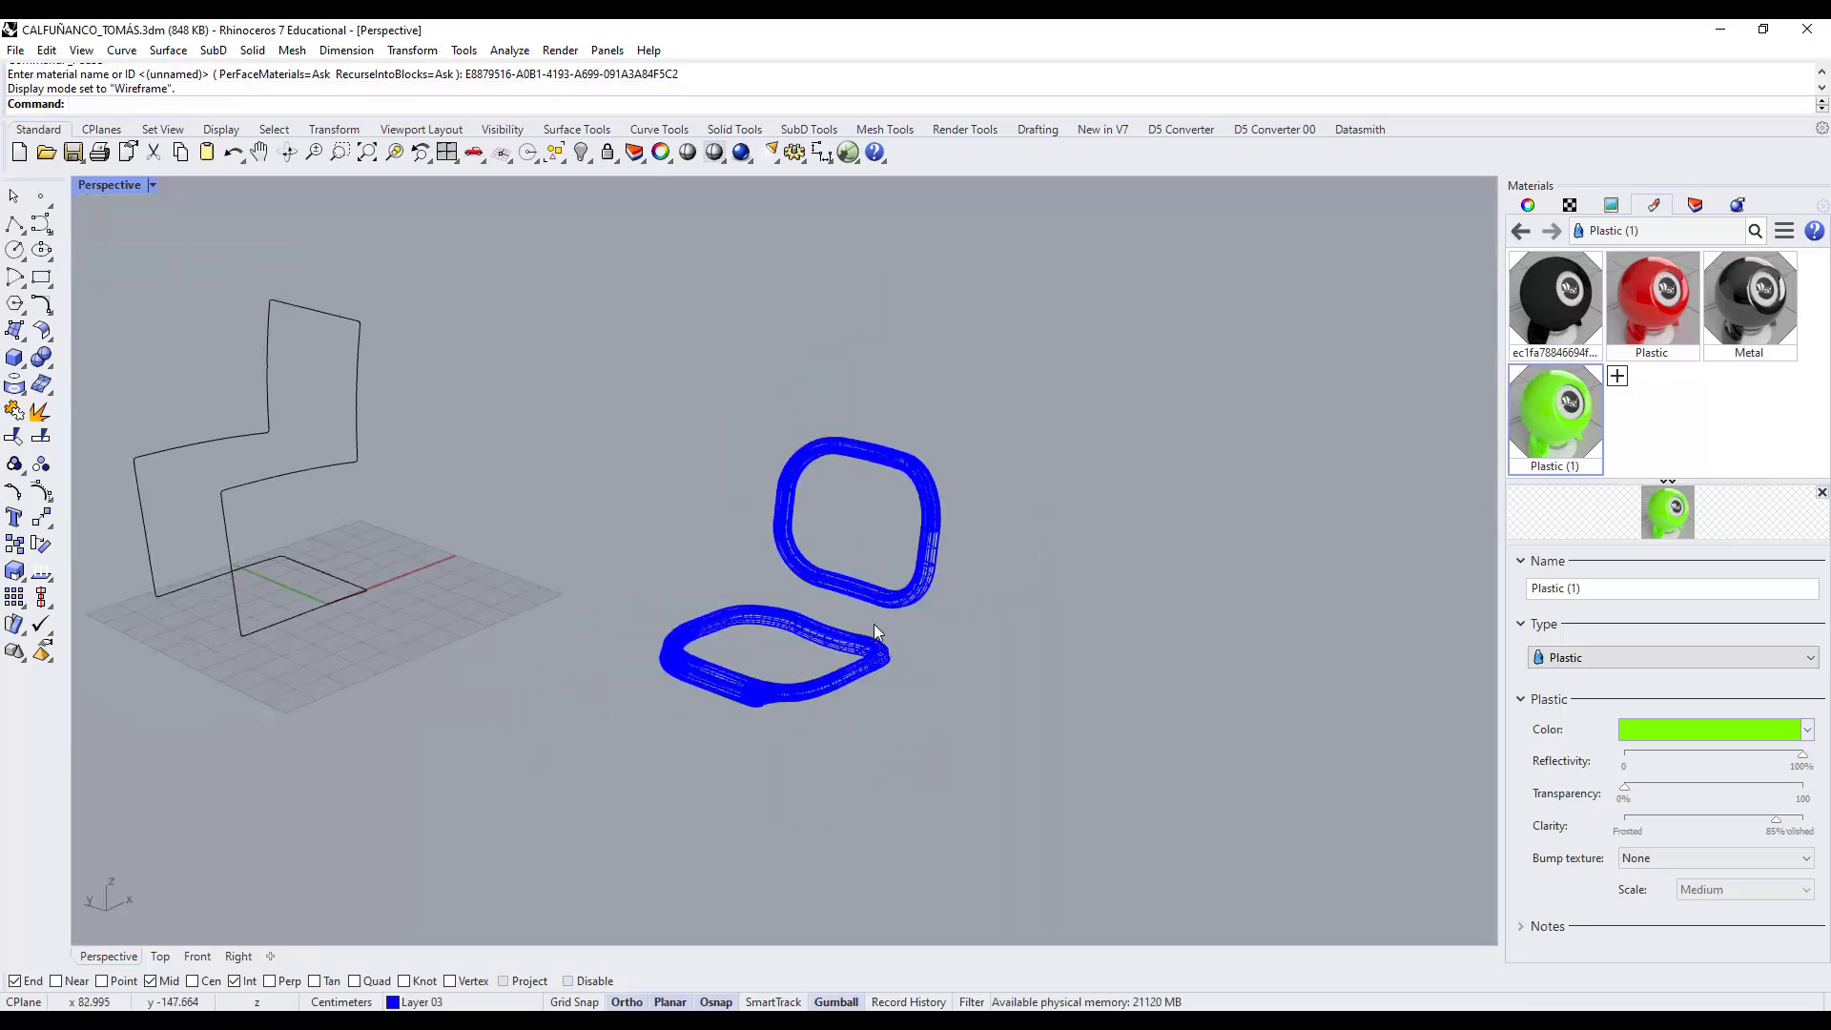
# Turn on Layer 01 and Layer 04 so the chair structure and the surfaces are shown again.
pyautogui.click(1694, 204)
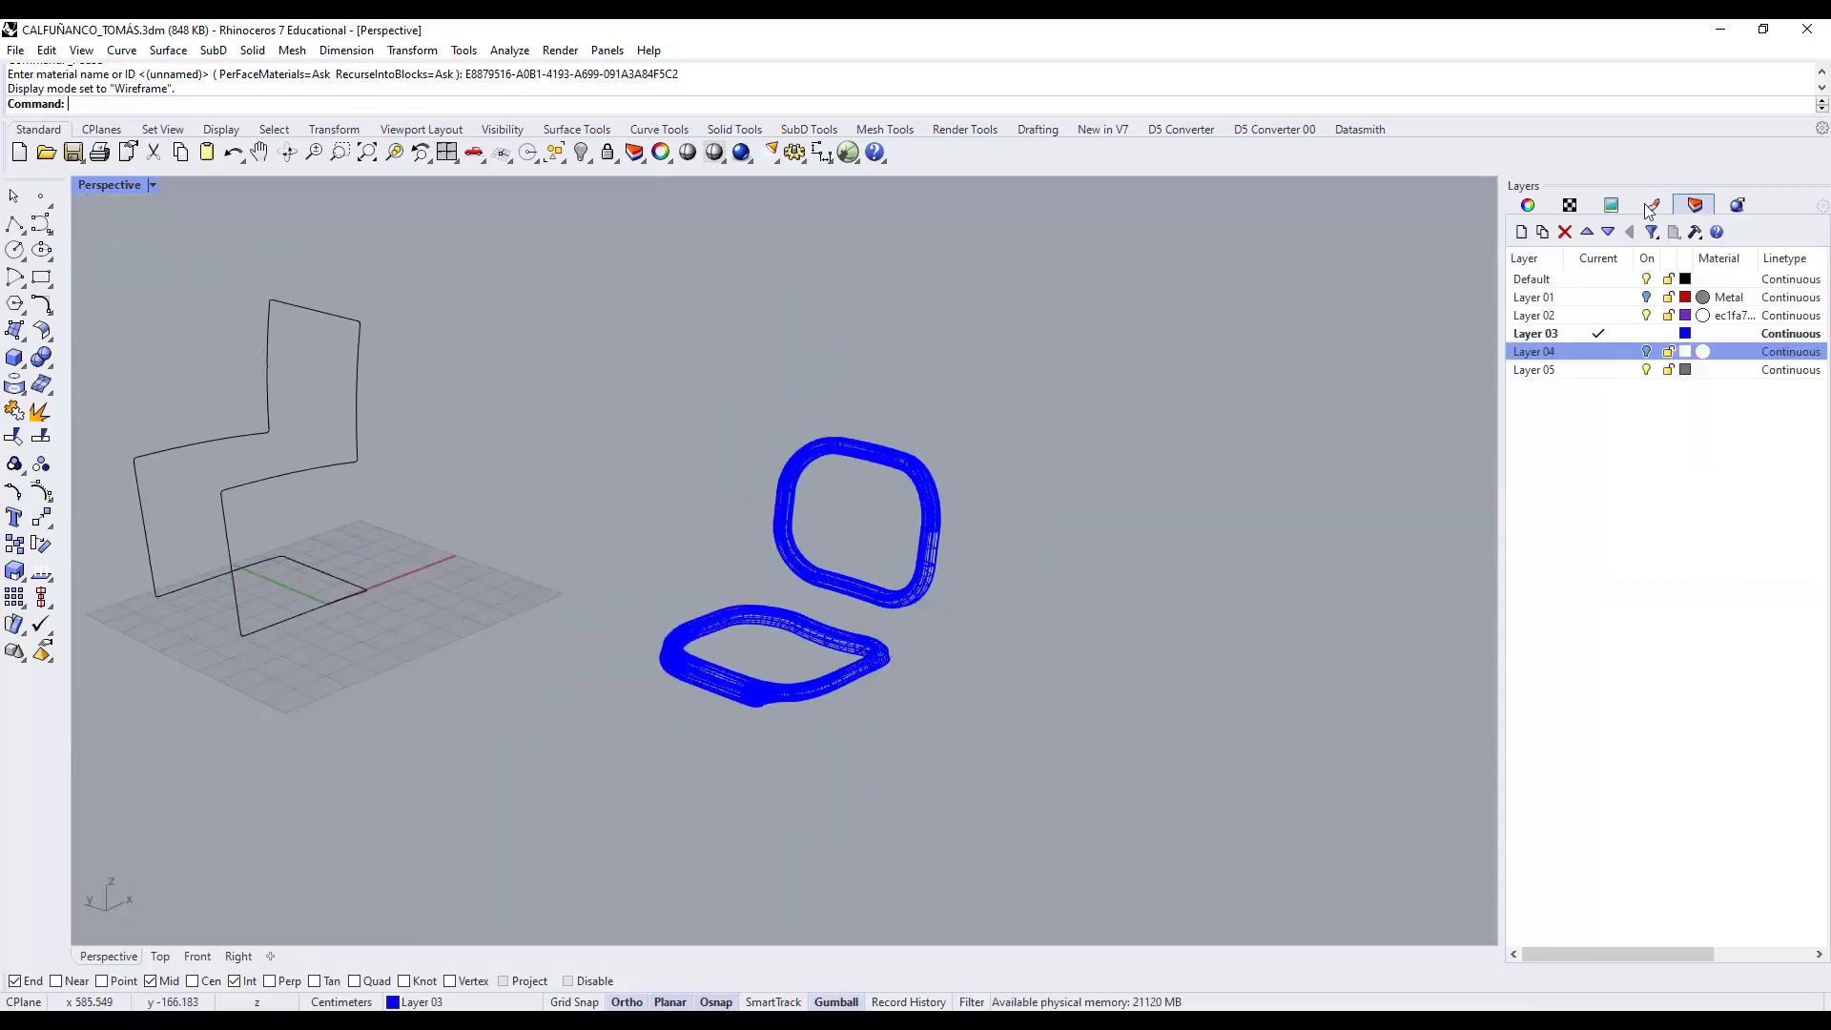
pyautogui.click(1645, 296)
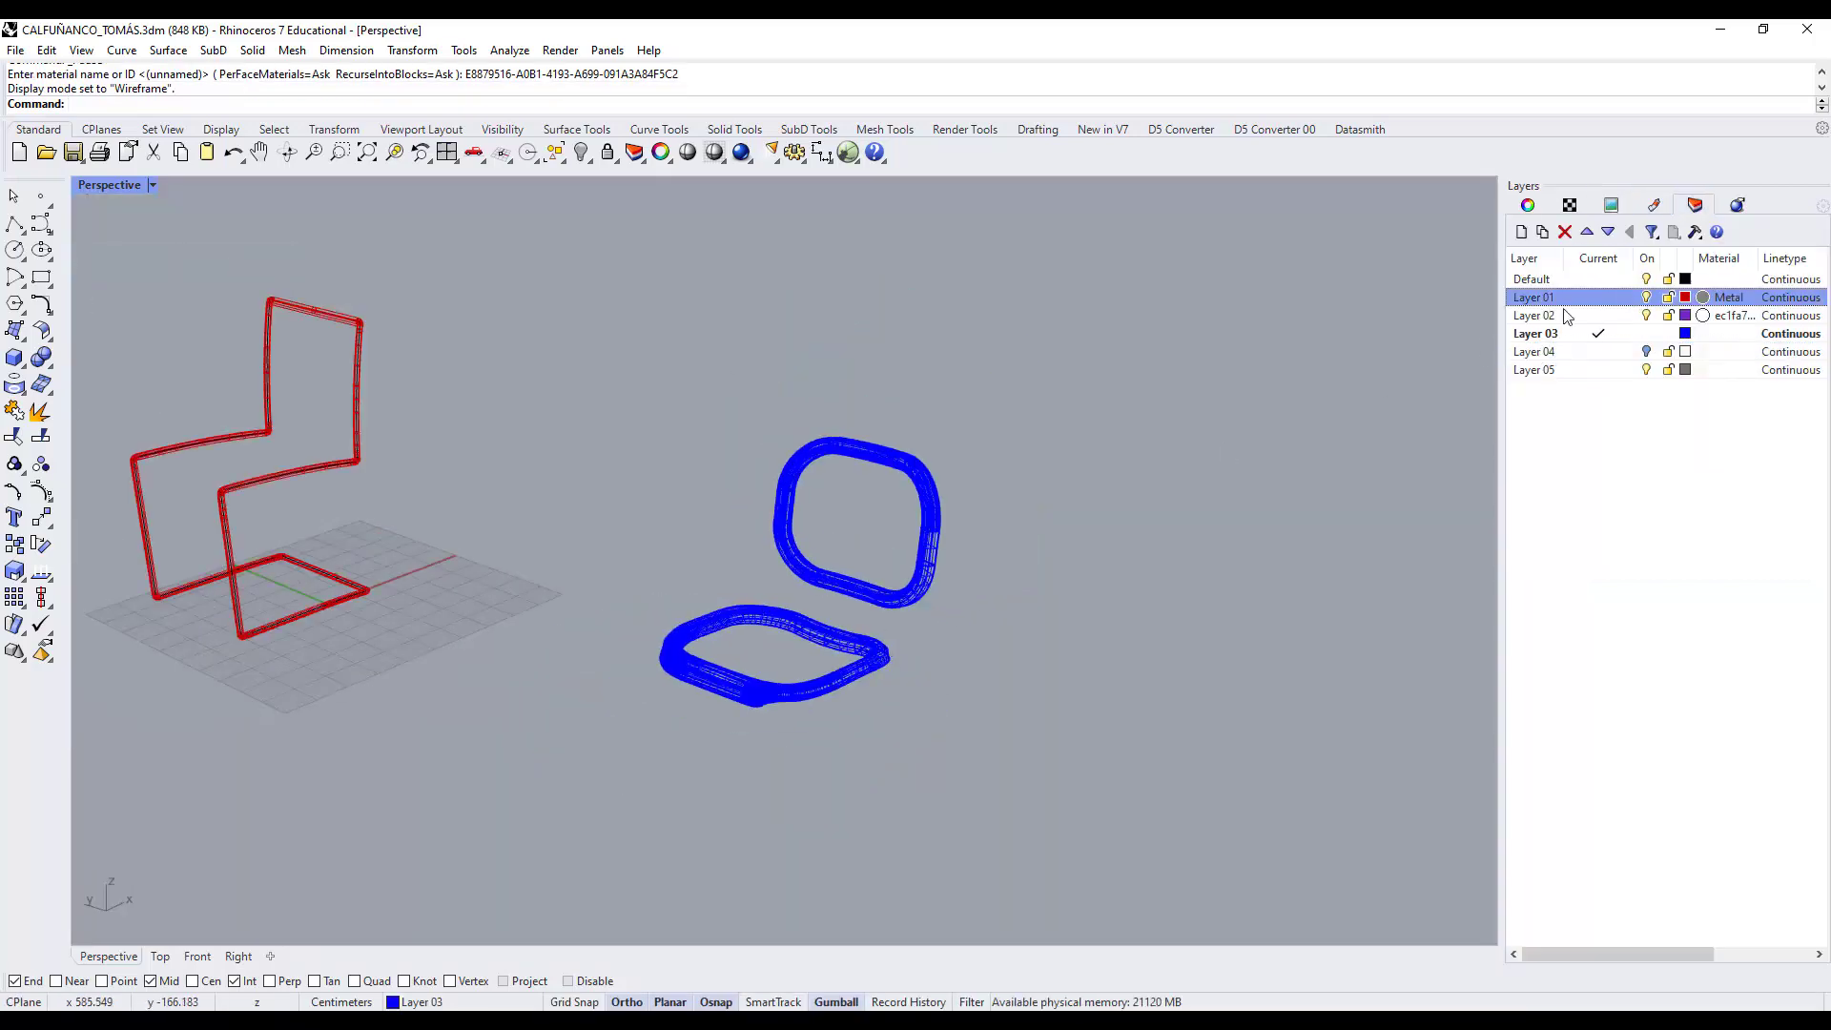
pyautogui.click(1646, 351)
# Delete the separate straight line segments that overlap the two ends of the looped curve above the chair.
pyautogui.scroll(-3, 894, 591)
pyautogui.scroll(2, 913, 622)
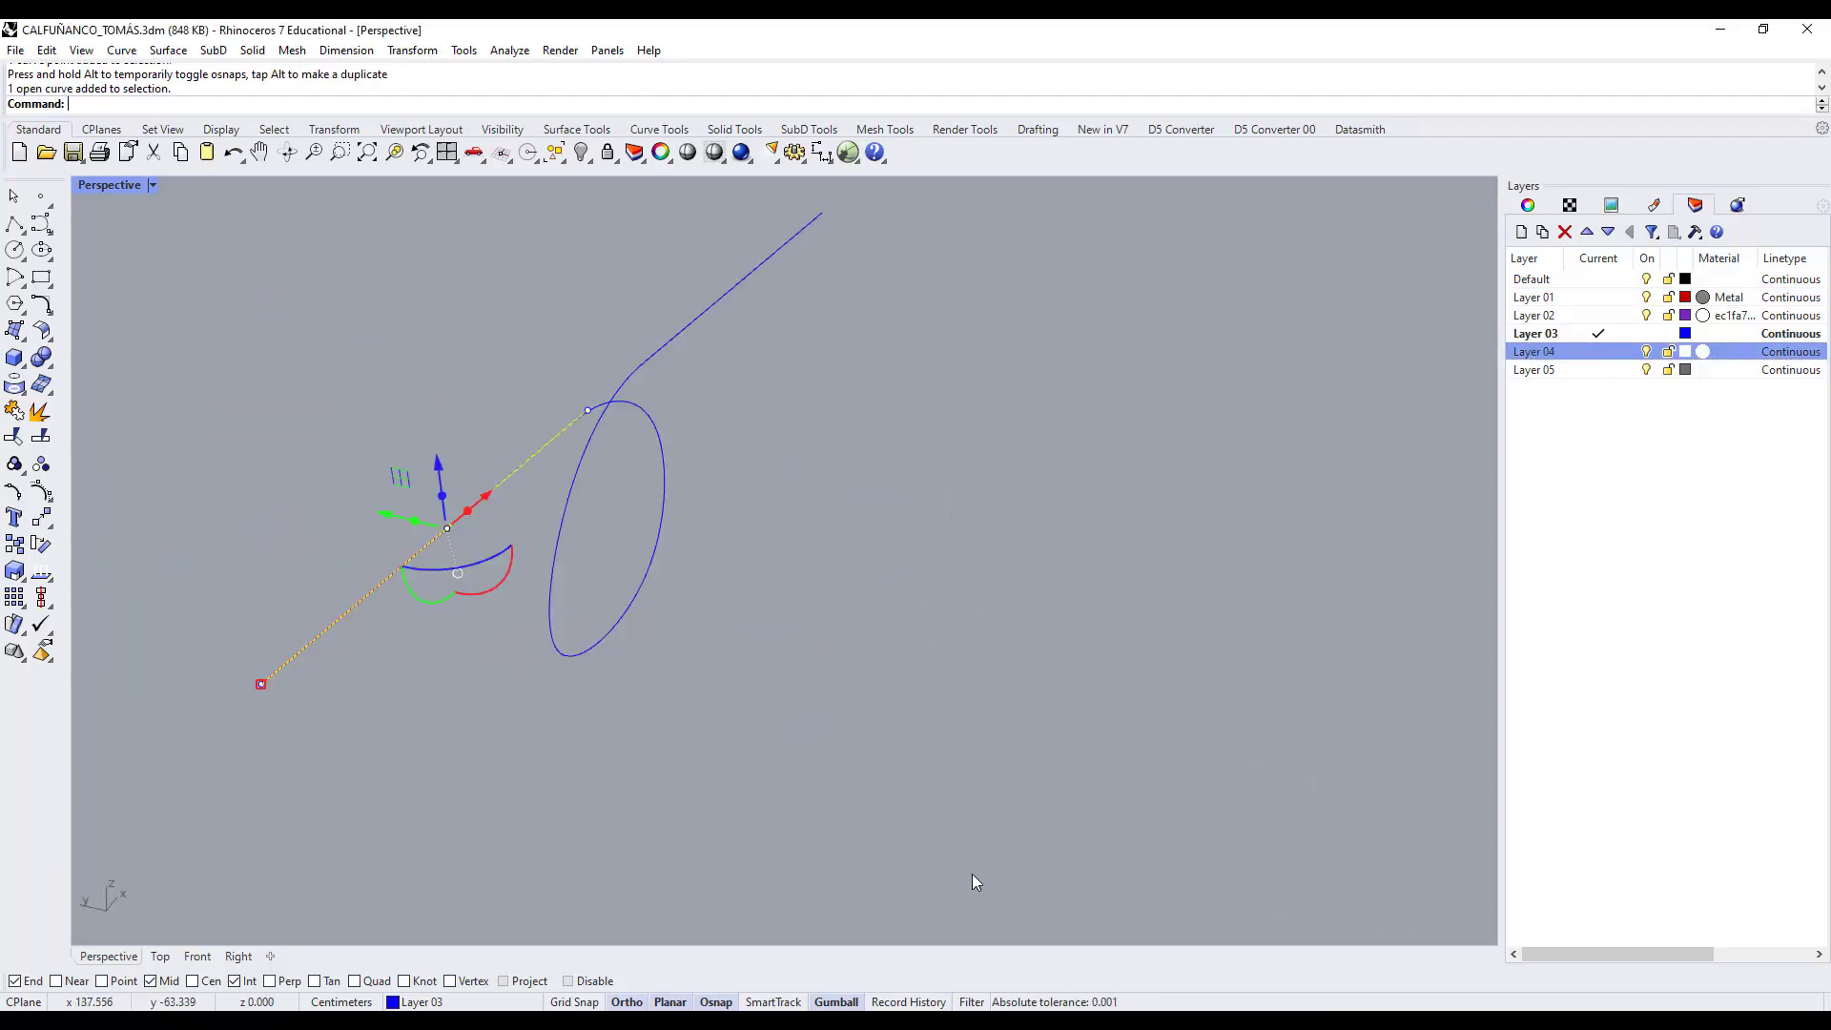
pyautogui.press('Escape')
pyautogui.scroll(-2, 1074, 648)
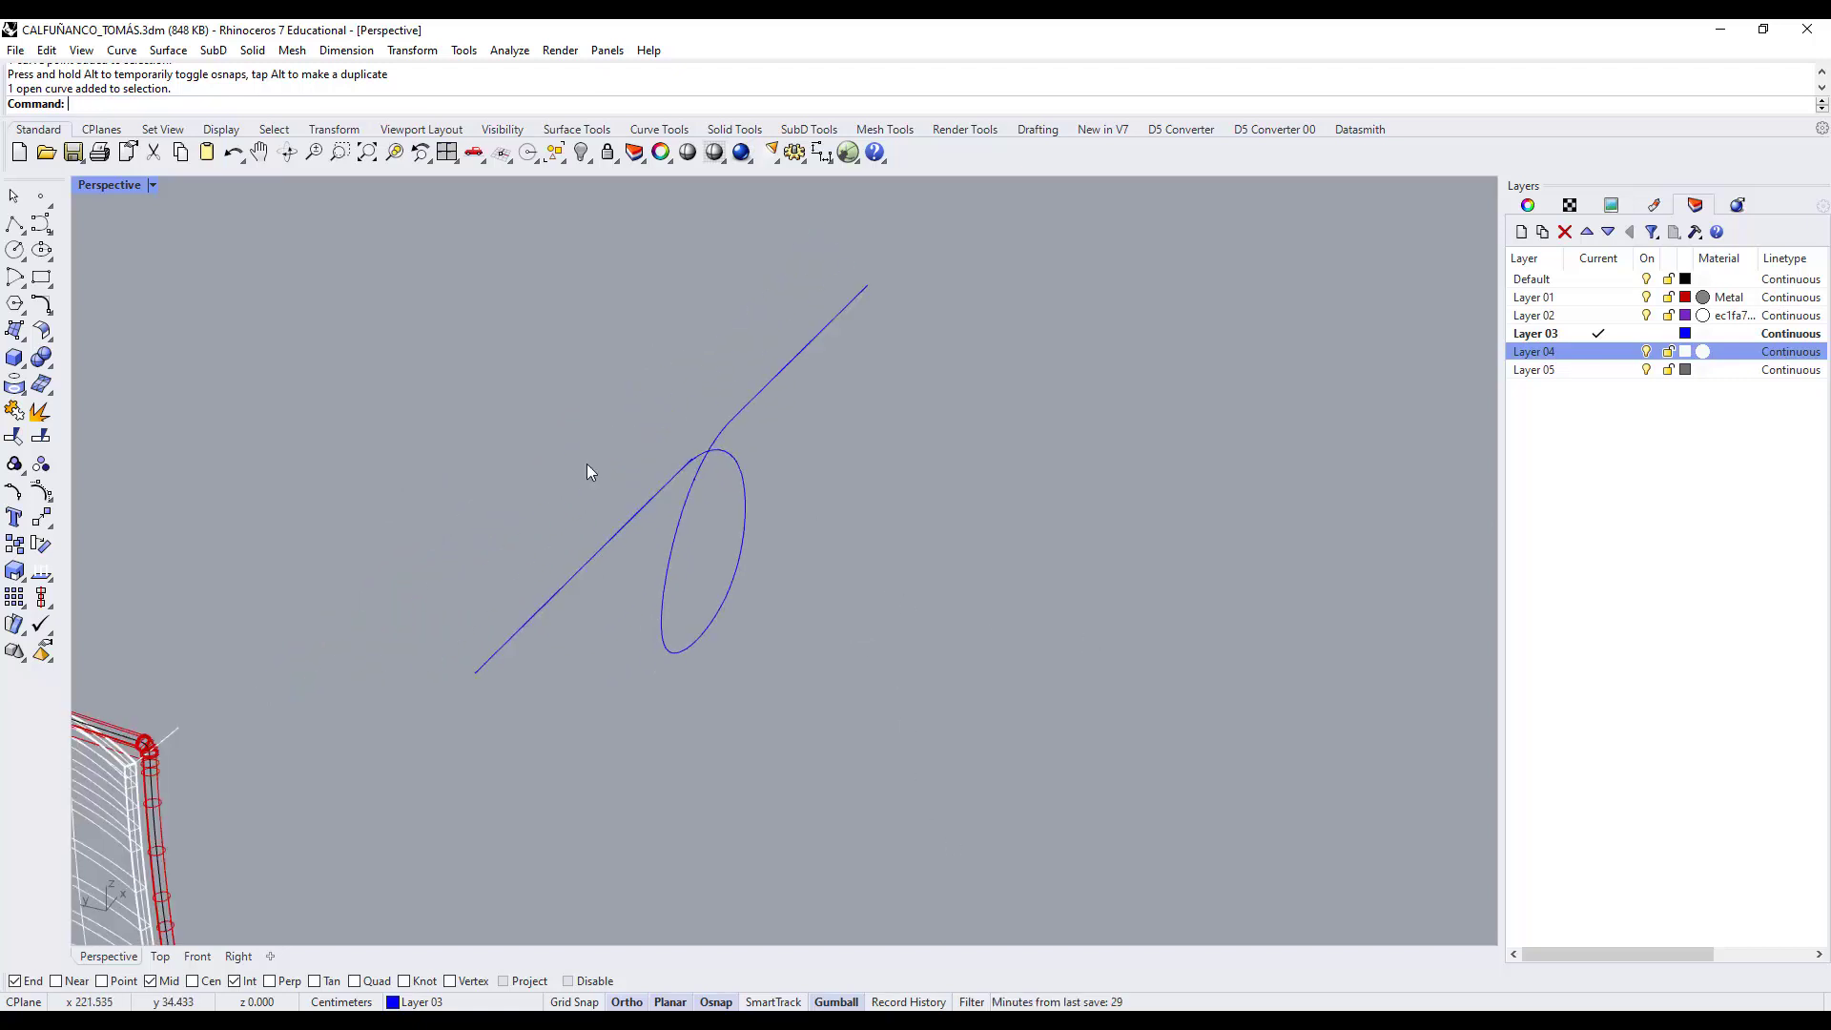
pyautogui.moveTo(388, 435); pyautogui.dragTo(801, 782)
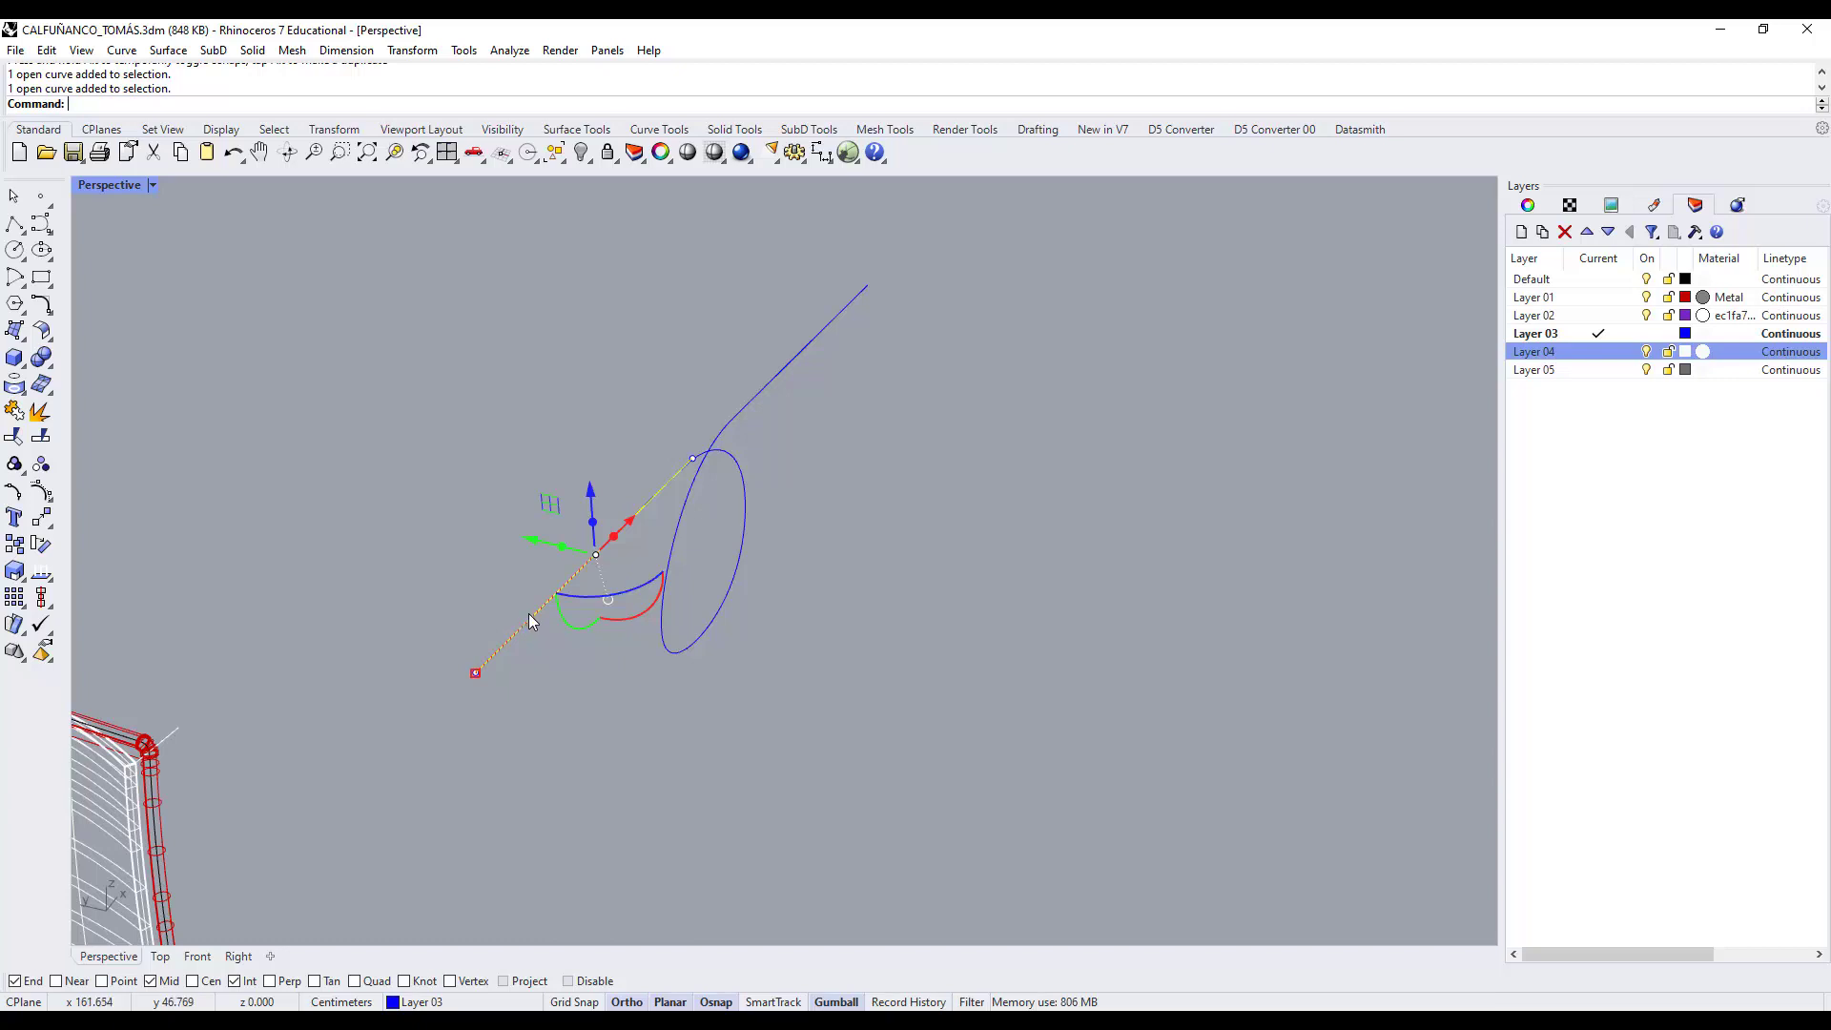
pyautogui.press('Delete')
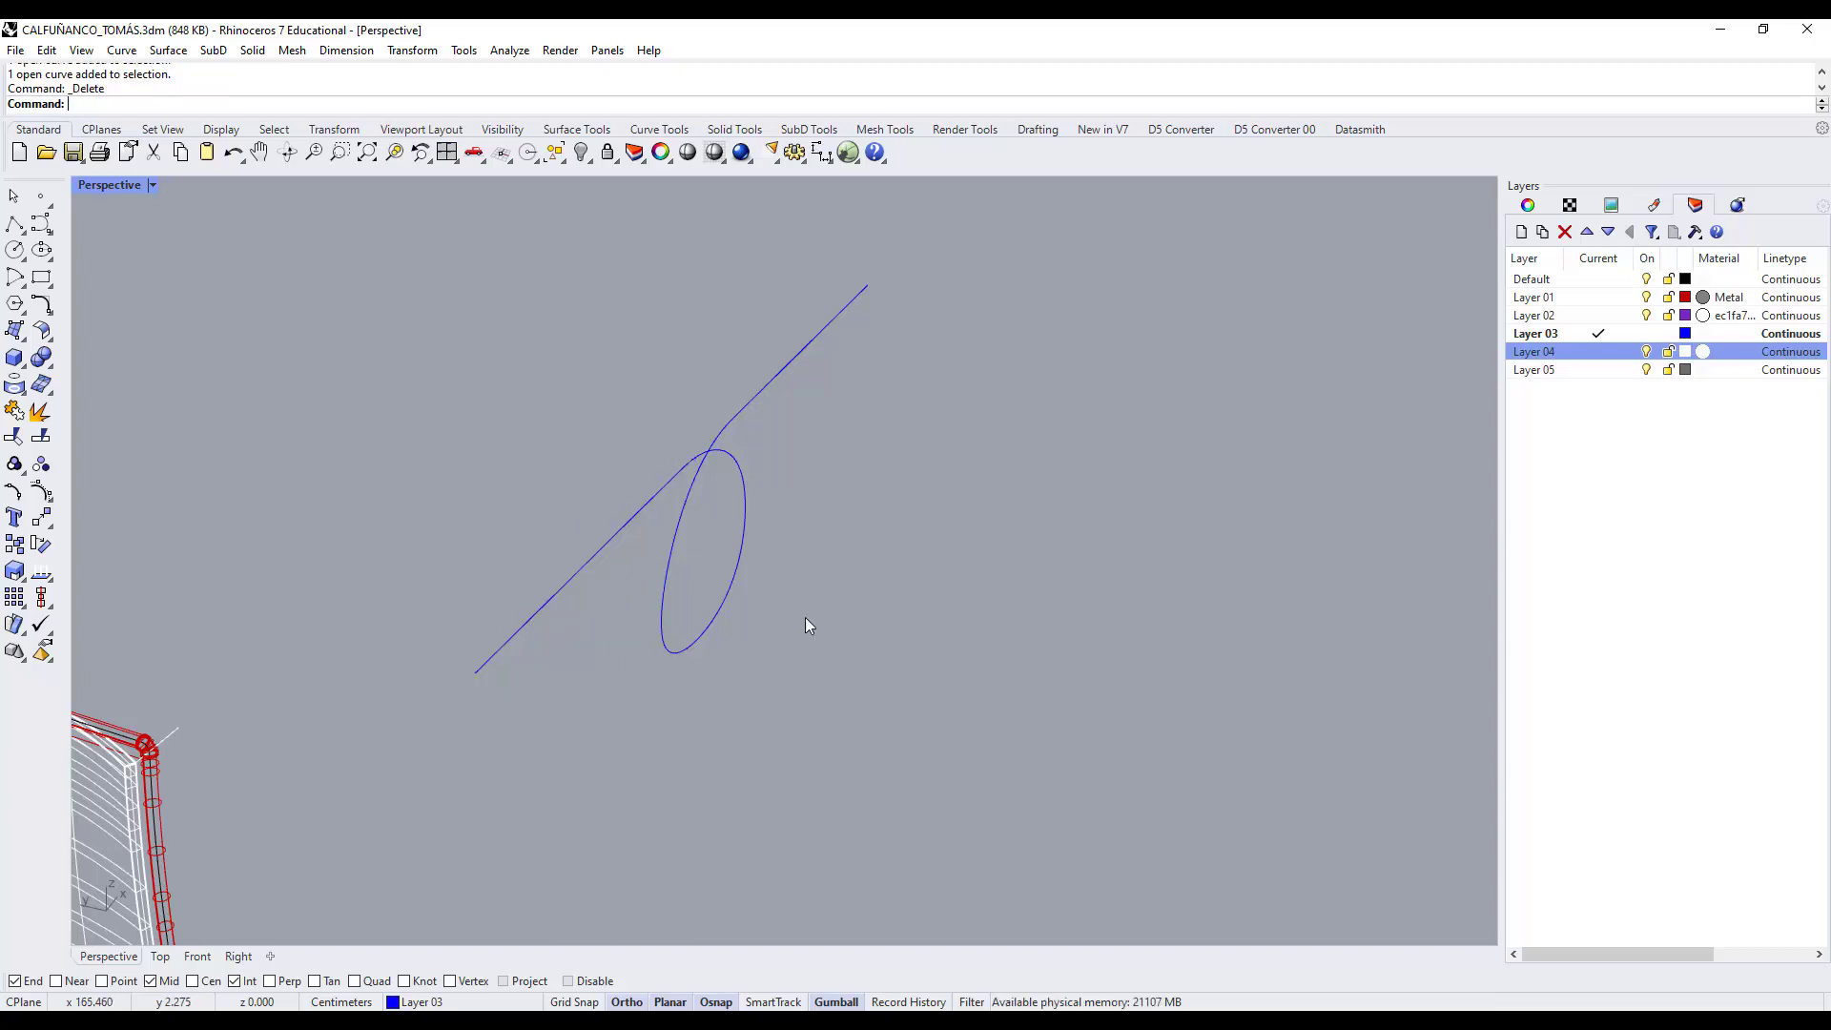
pyautogui.moveTo(542, 230); pyautogui.dragTo(1089, 534)
pyautogui.press('Delete')
# Move the six control points at one straight end of the looped curve sideways along the Y axis.
pyautogui.click(725, 424)
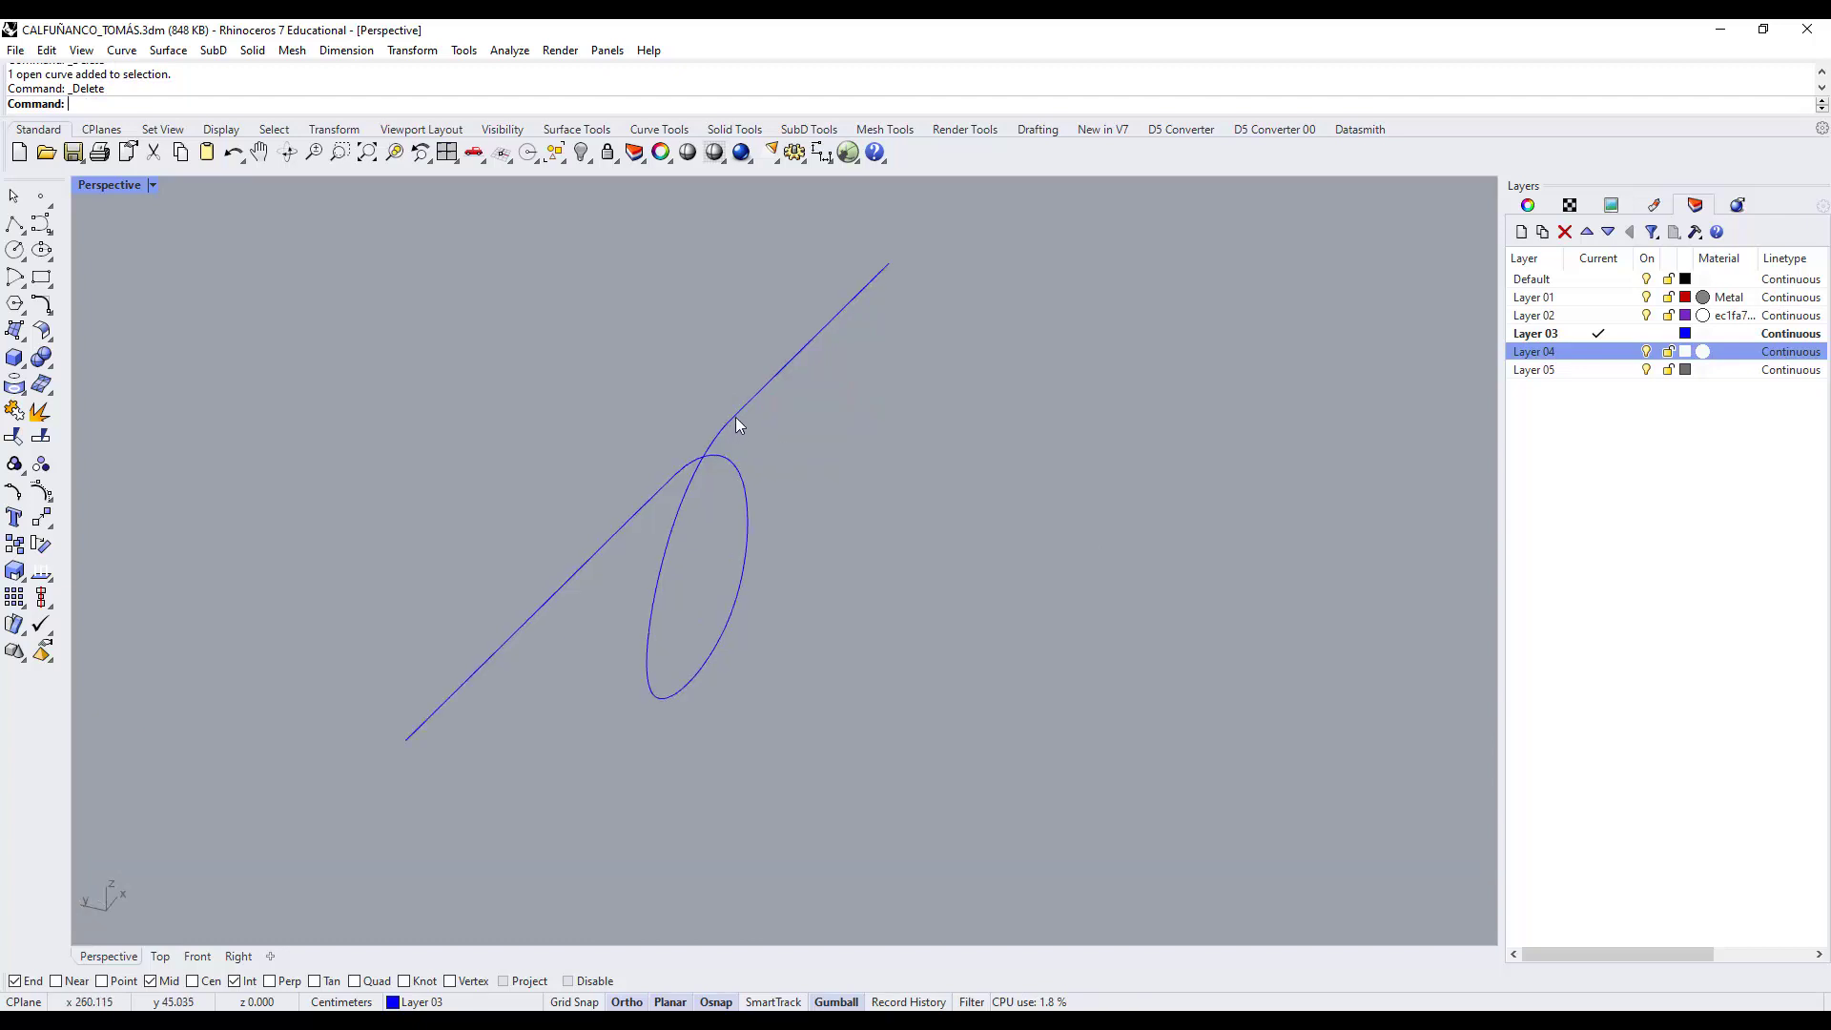
pyautogui.moveTo(944, 527); pyautogui.dragTo(897, 451, button='right')
pyautogui.scroll(2, 874, 445)
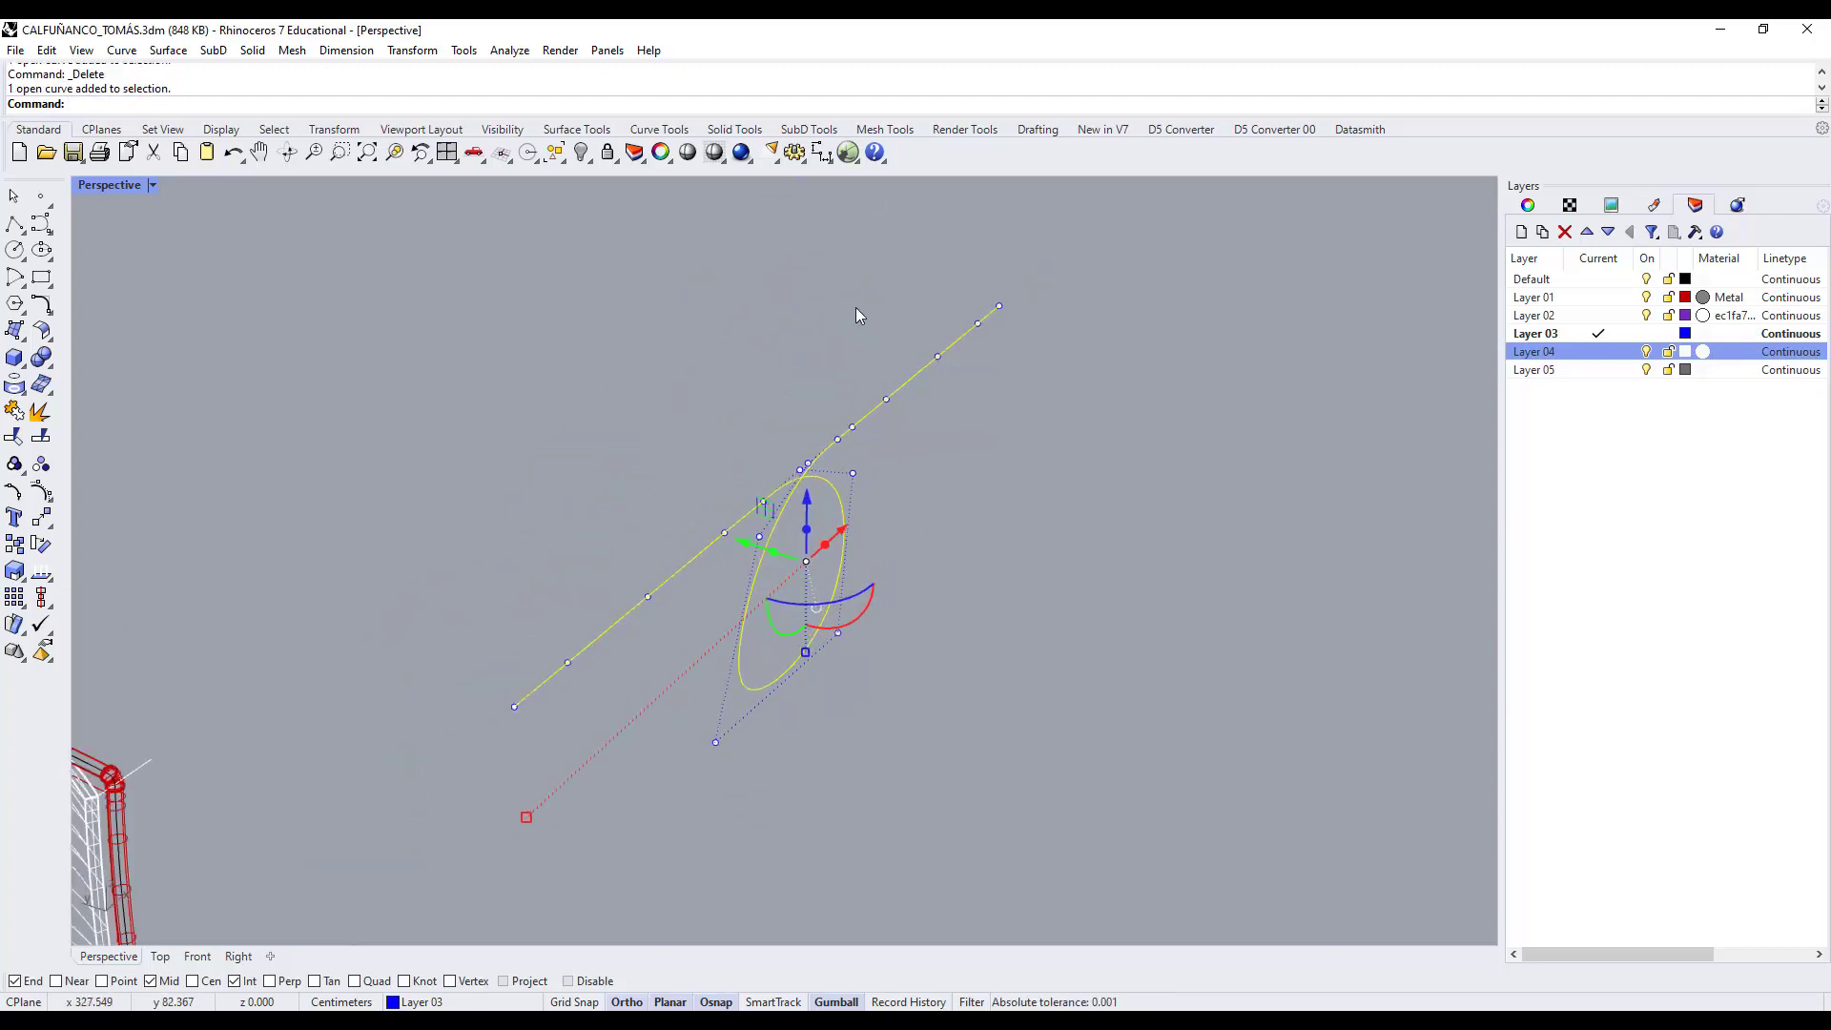
pyautogui.moveTo(669, 203); pyautogui.dragTo(1085, 462)
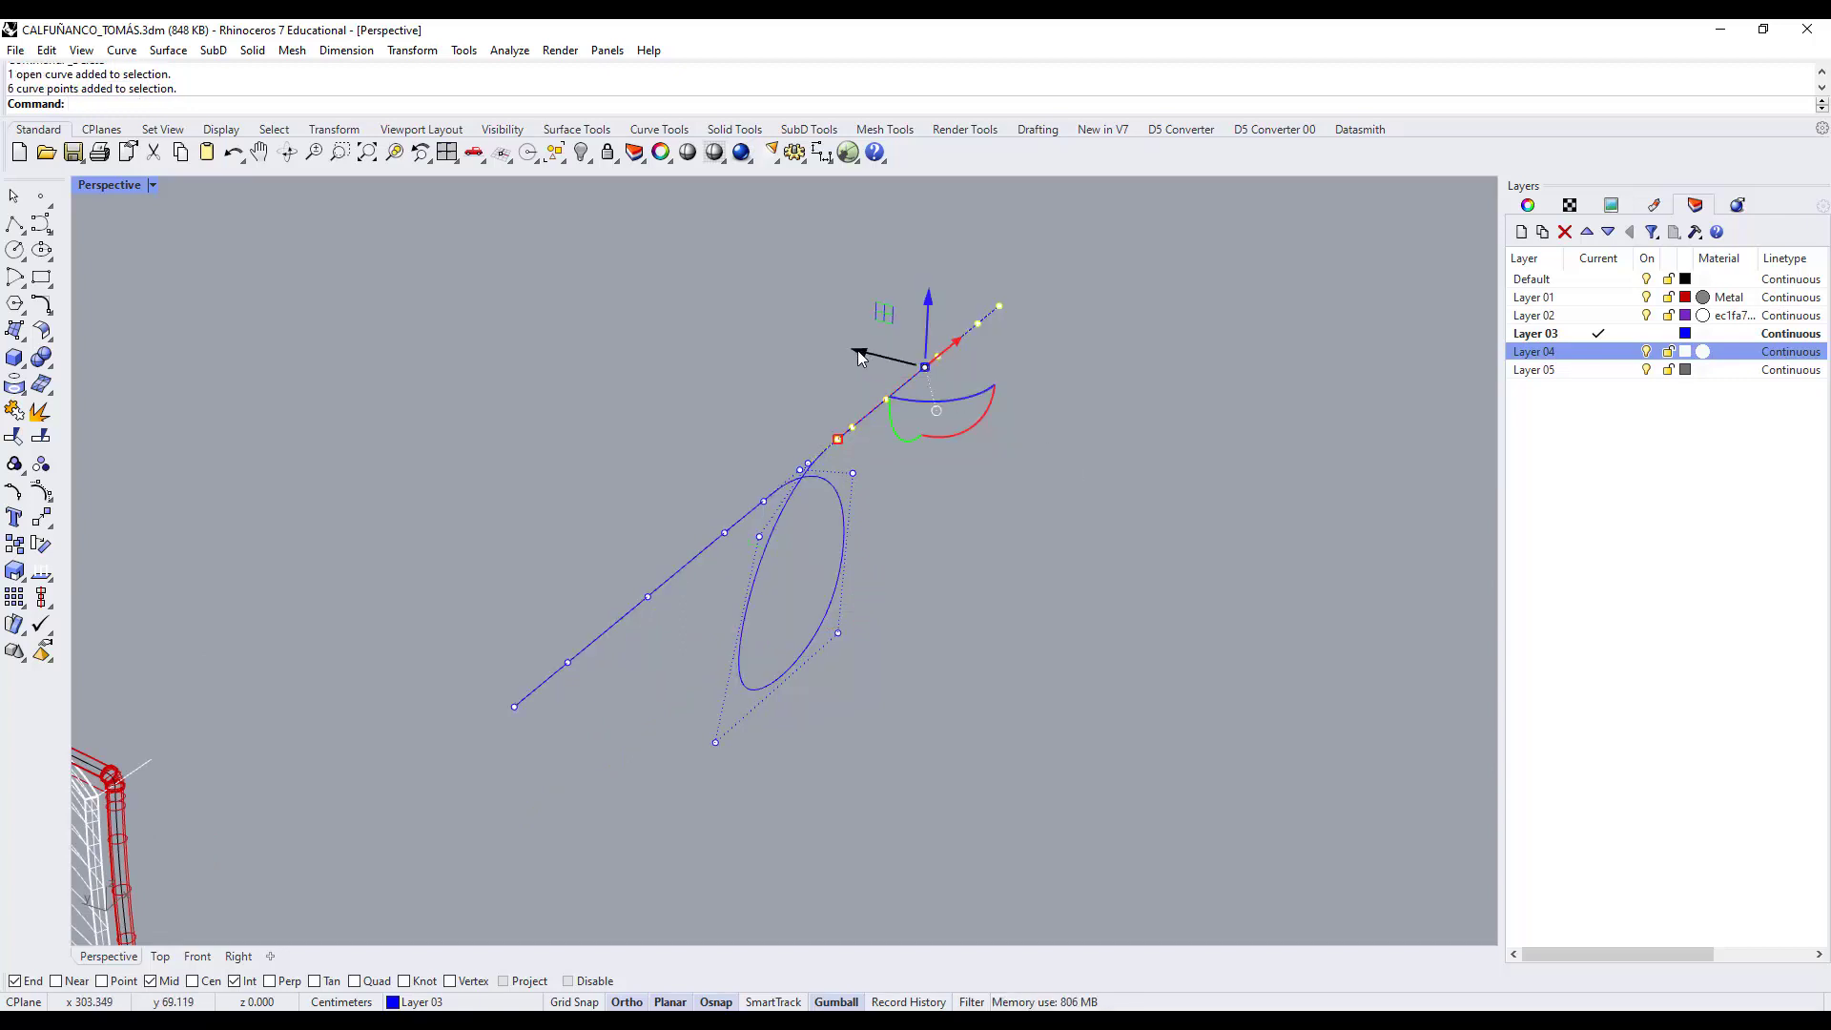
pyautogui.moveTo(862, 352); pyautogui.dragTo(1079, 399)
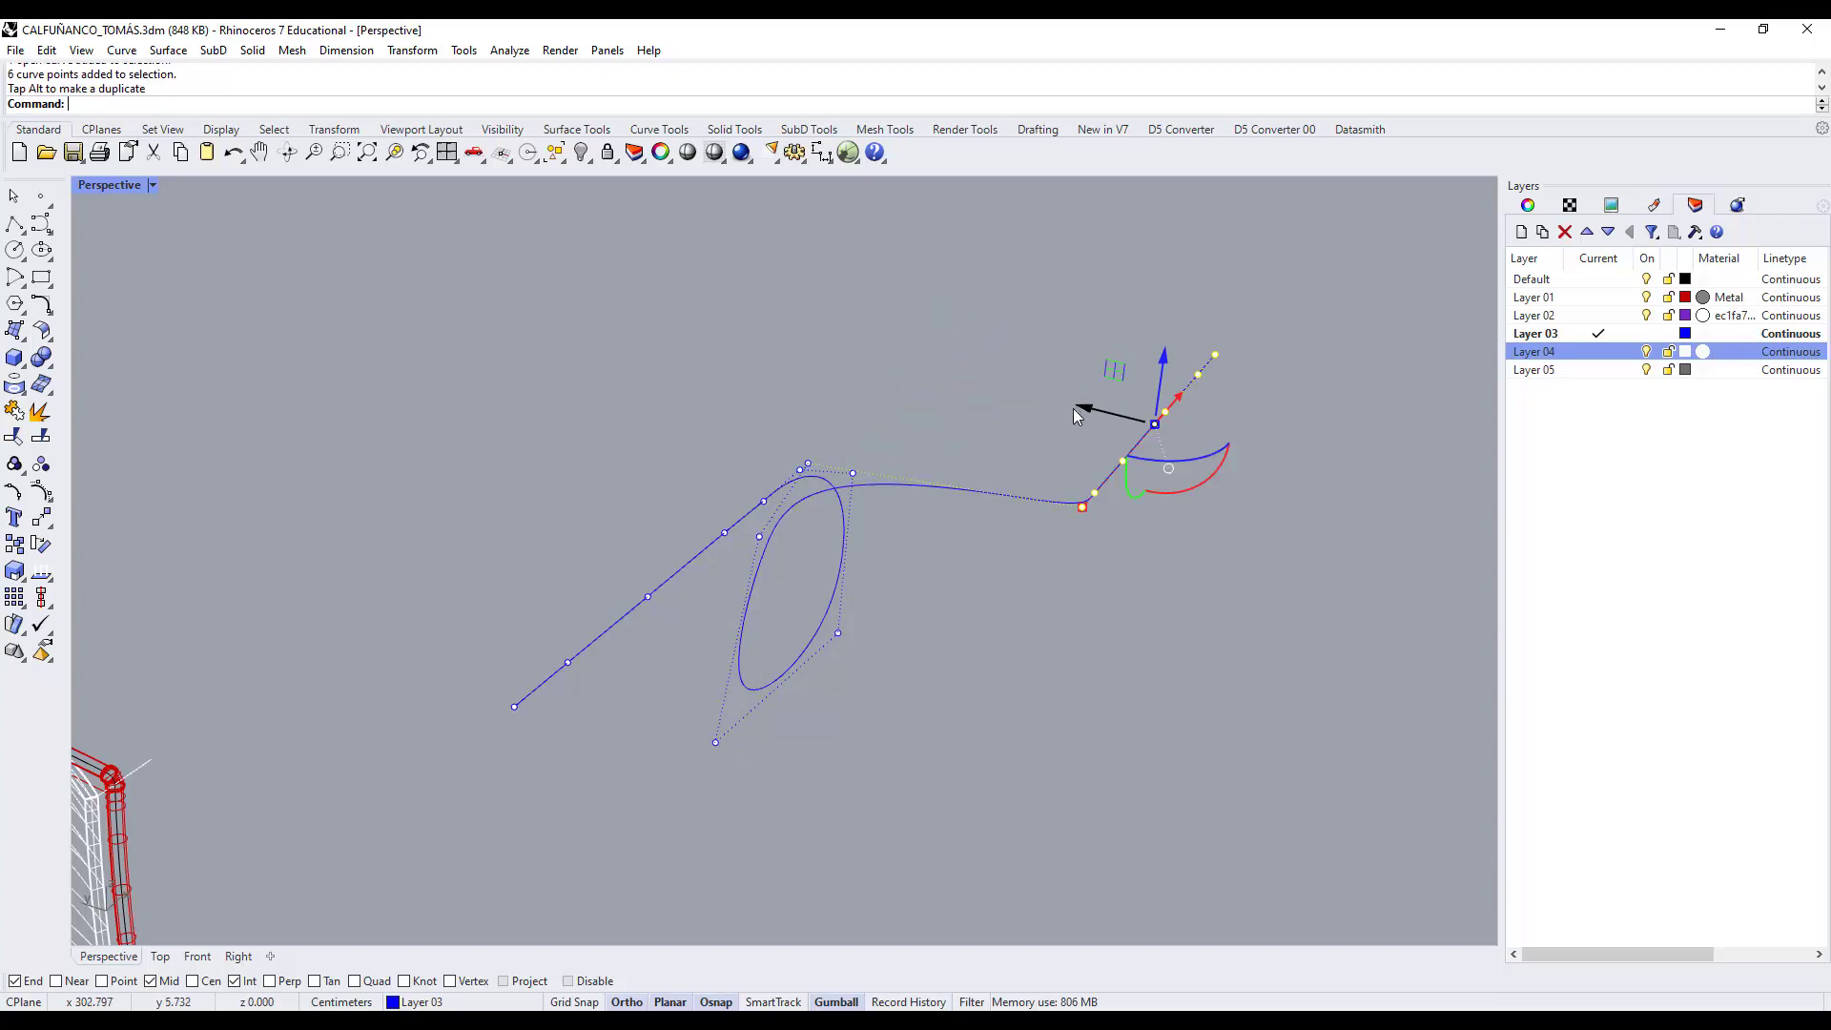
pyautogui.scroll(1, 856, 500)
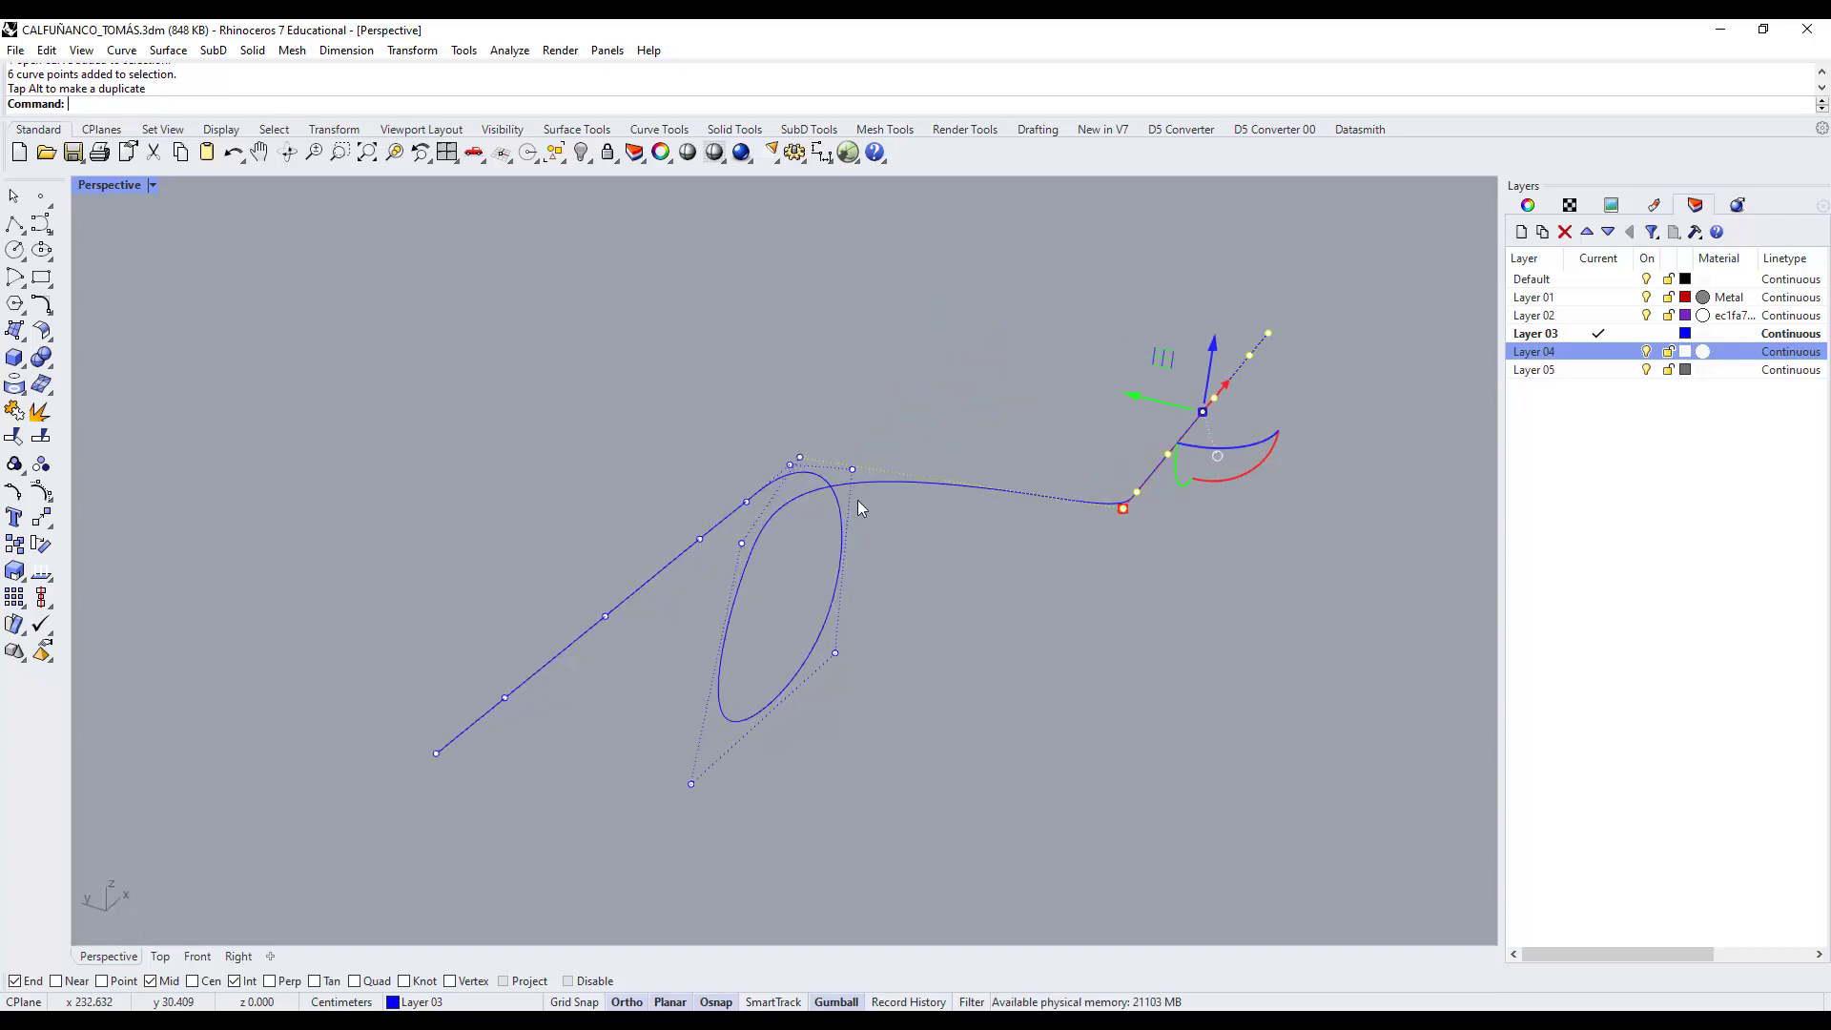
# Shift four of the loop's control points individually along the Y axis to open the loop into a smooth S-shaped curve.
pyautogui.click(799, 458)
pyautogui.moveTo(740, 439); pyautogui.dragTo(936, 660)
pyautogui.click(741, 544)
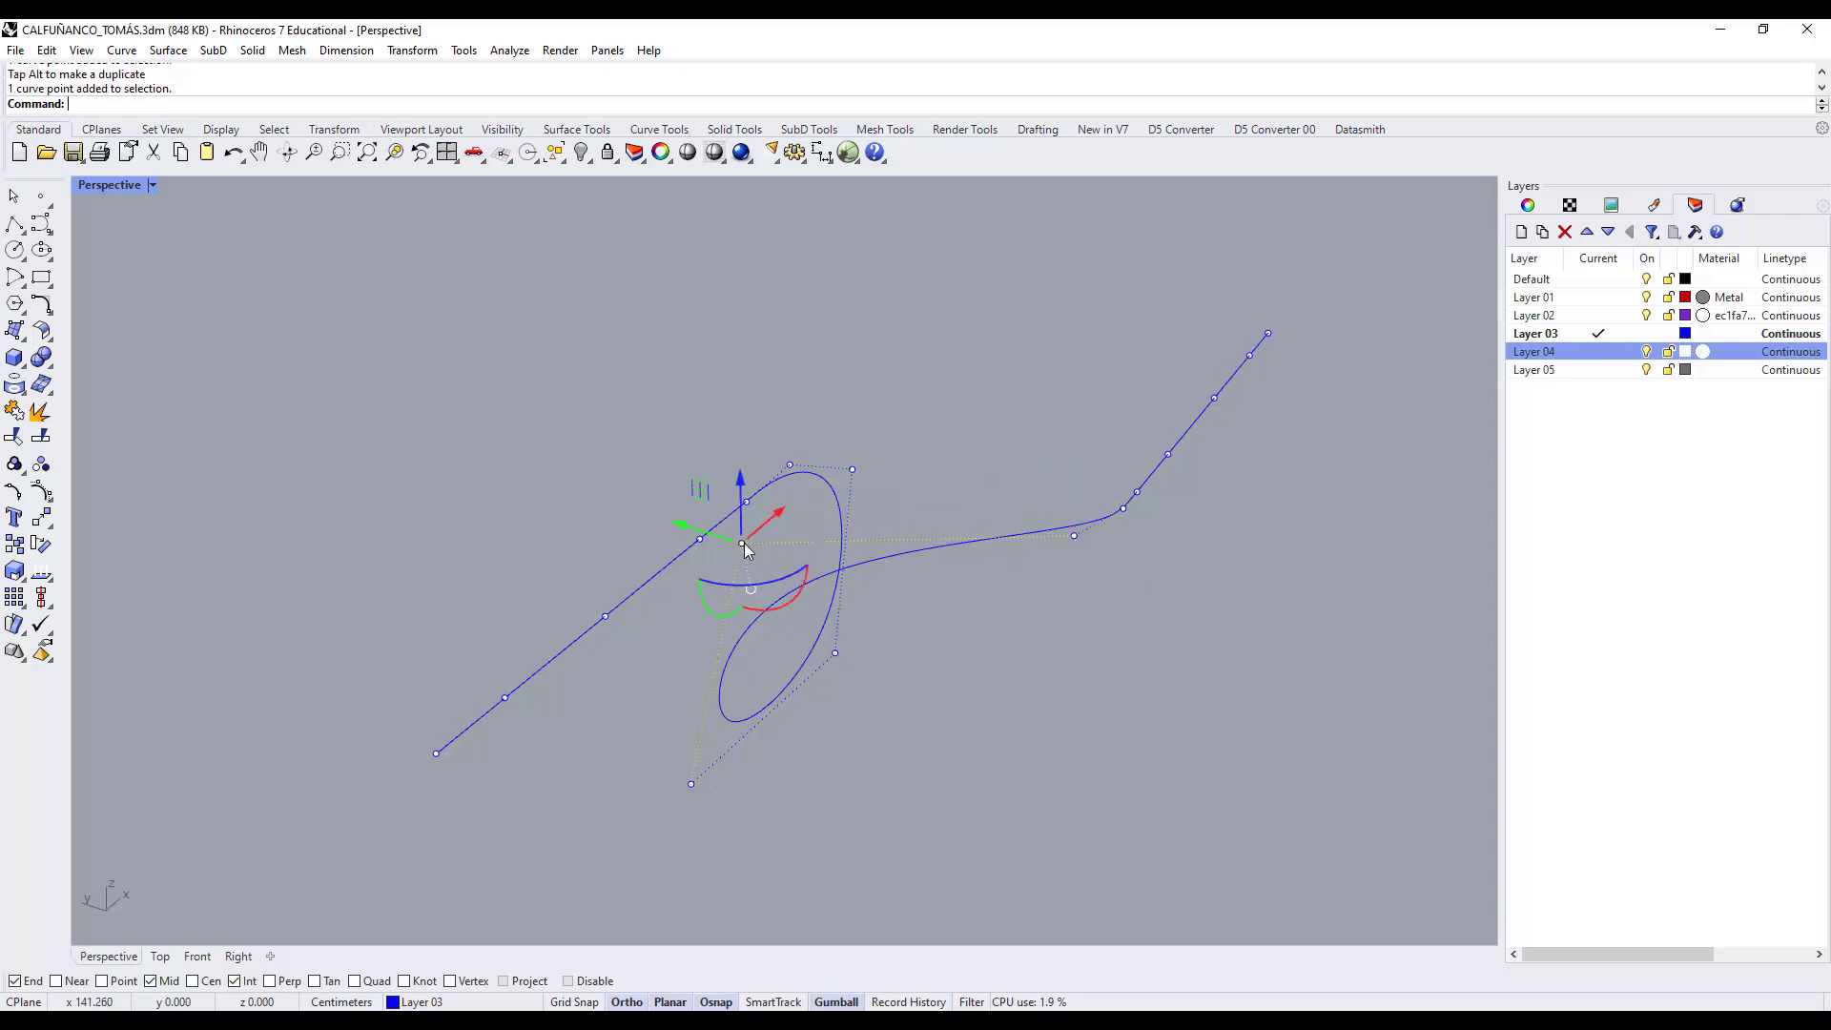
pyautogui.moveTo(681, 529); pyautogui.dragTo(955, 615)
pyautogui.click(1074, 536)
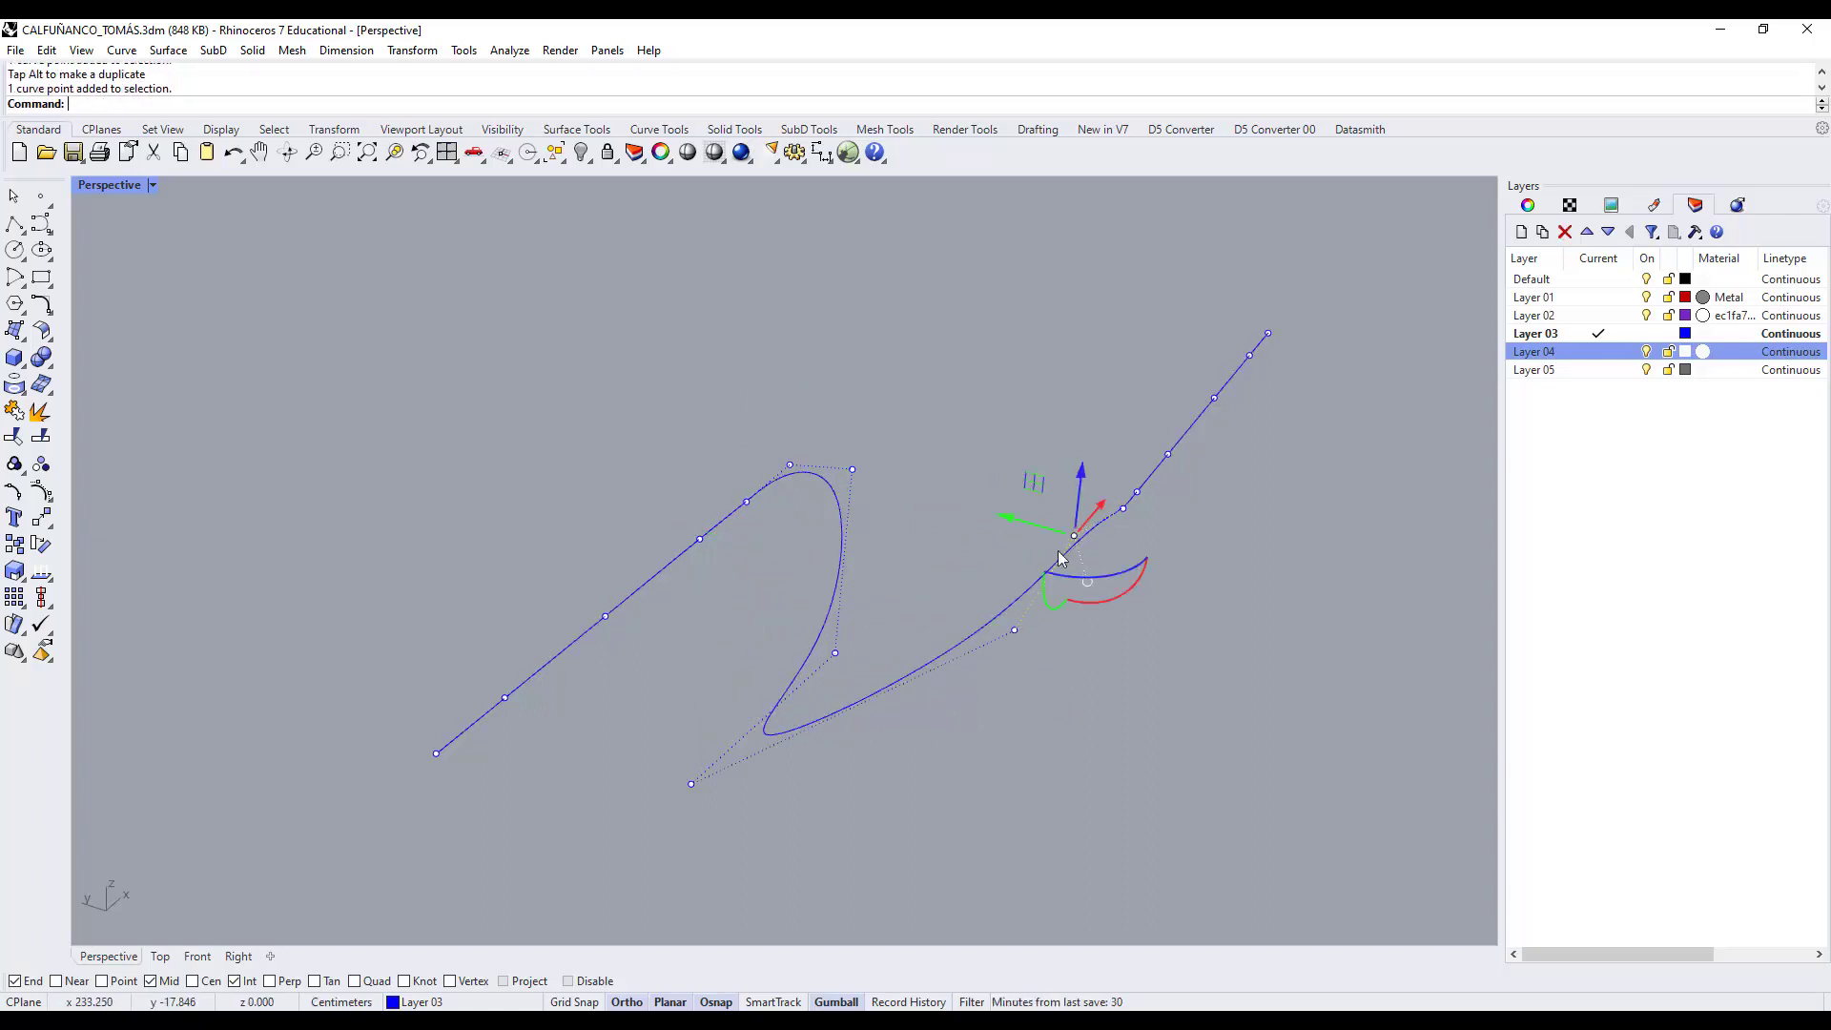
pyautogui.moveTo(998, 527)
pyautogui.mouseDown()
pyautogui.moveTo(1038, 526)
pyautogui.moveTo(1023, 525)
pyautogui.mouseUp()
pyautogui.click(691, 784)
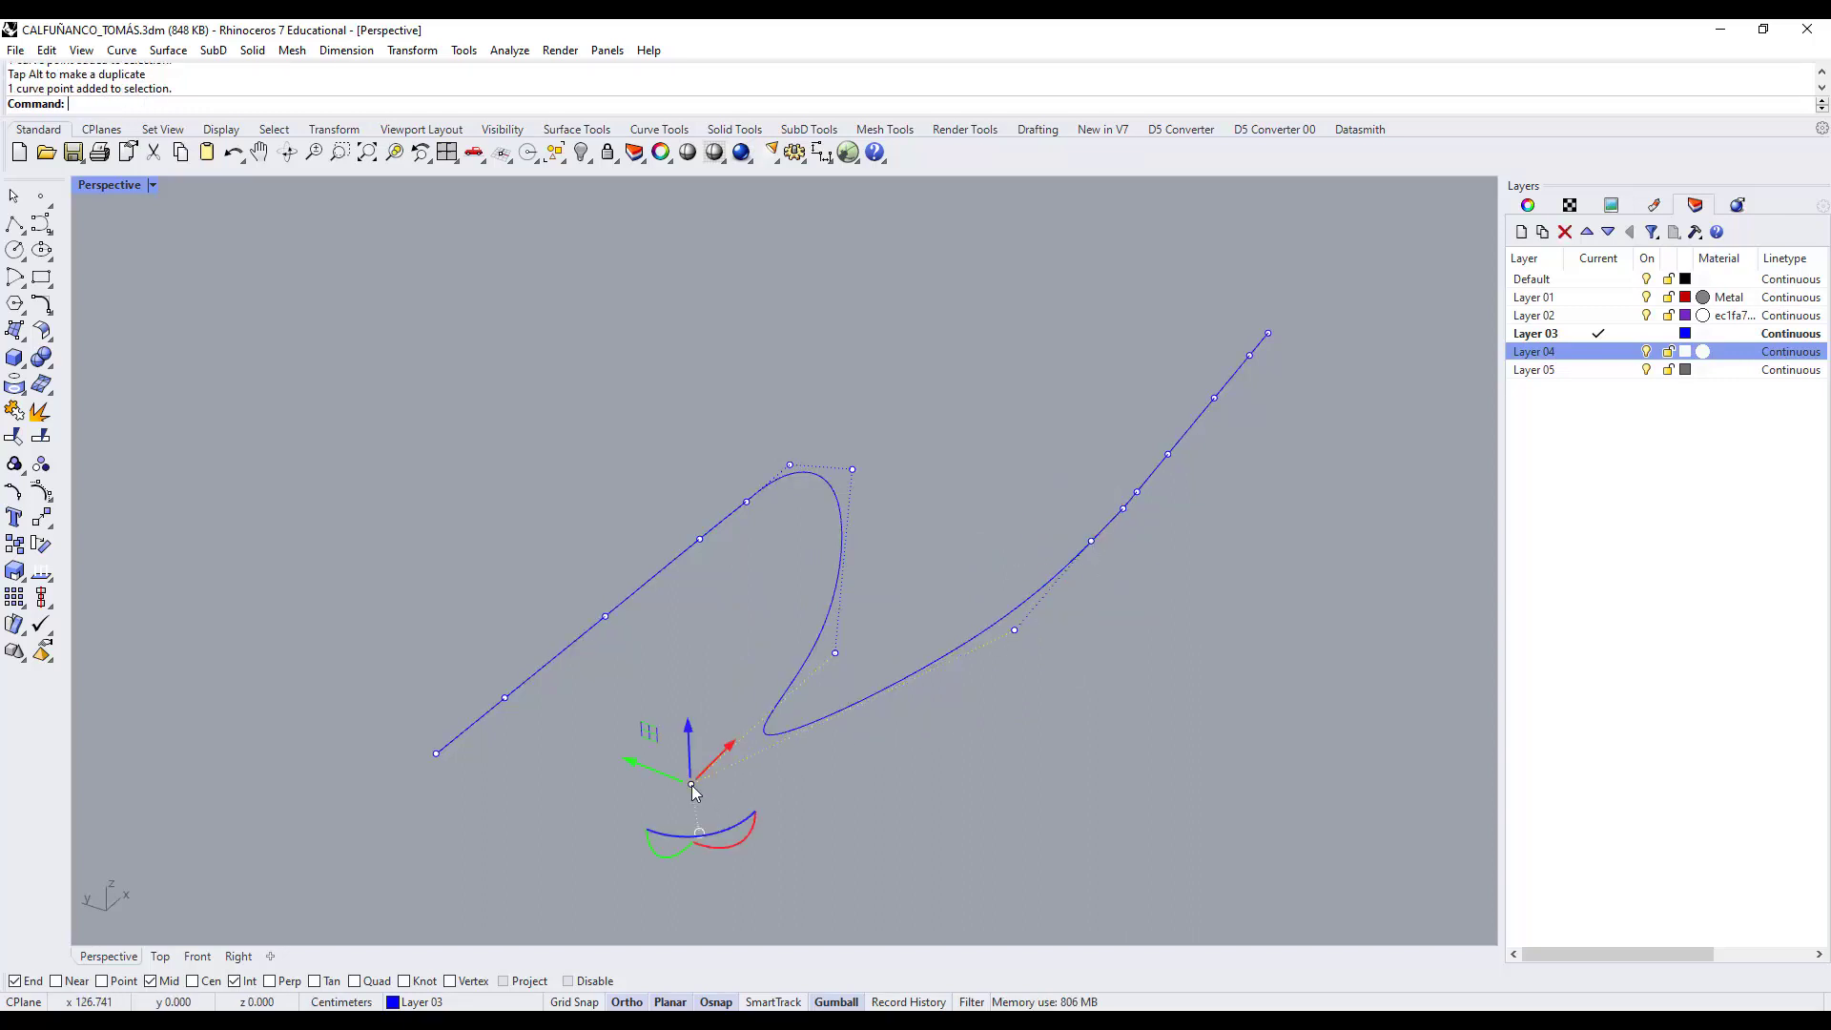
pyautogui.moveTo(639, 762); pyautogui.dragTo(746, 787)
# Check the reshaped curve in the four-viewport layout, clear the selection and examine it closely in the perspective view.
pyautogui.scroll(-1, 928, 638)
pyautogui.scroll(3, 991, 639)
pyautogui.scroll(-5, 982, 723)
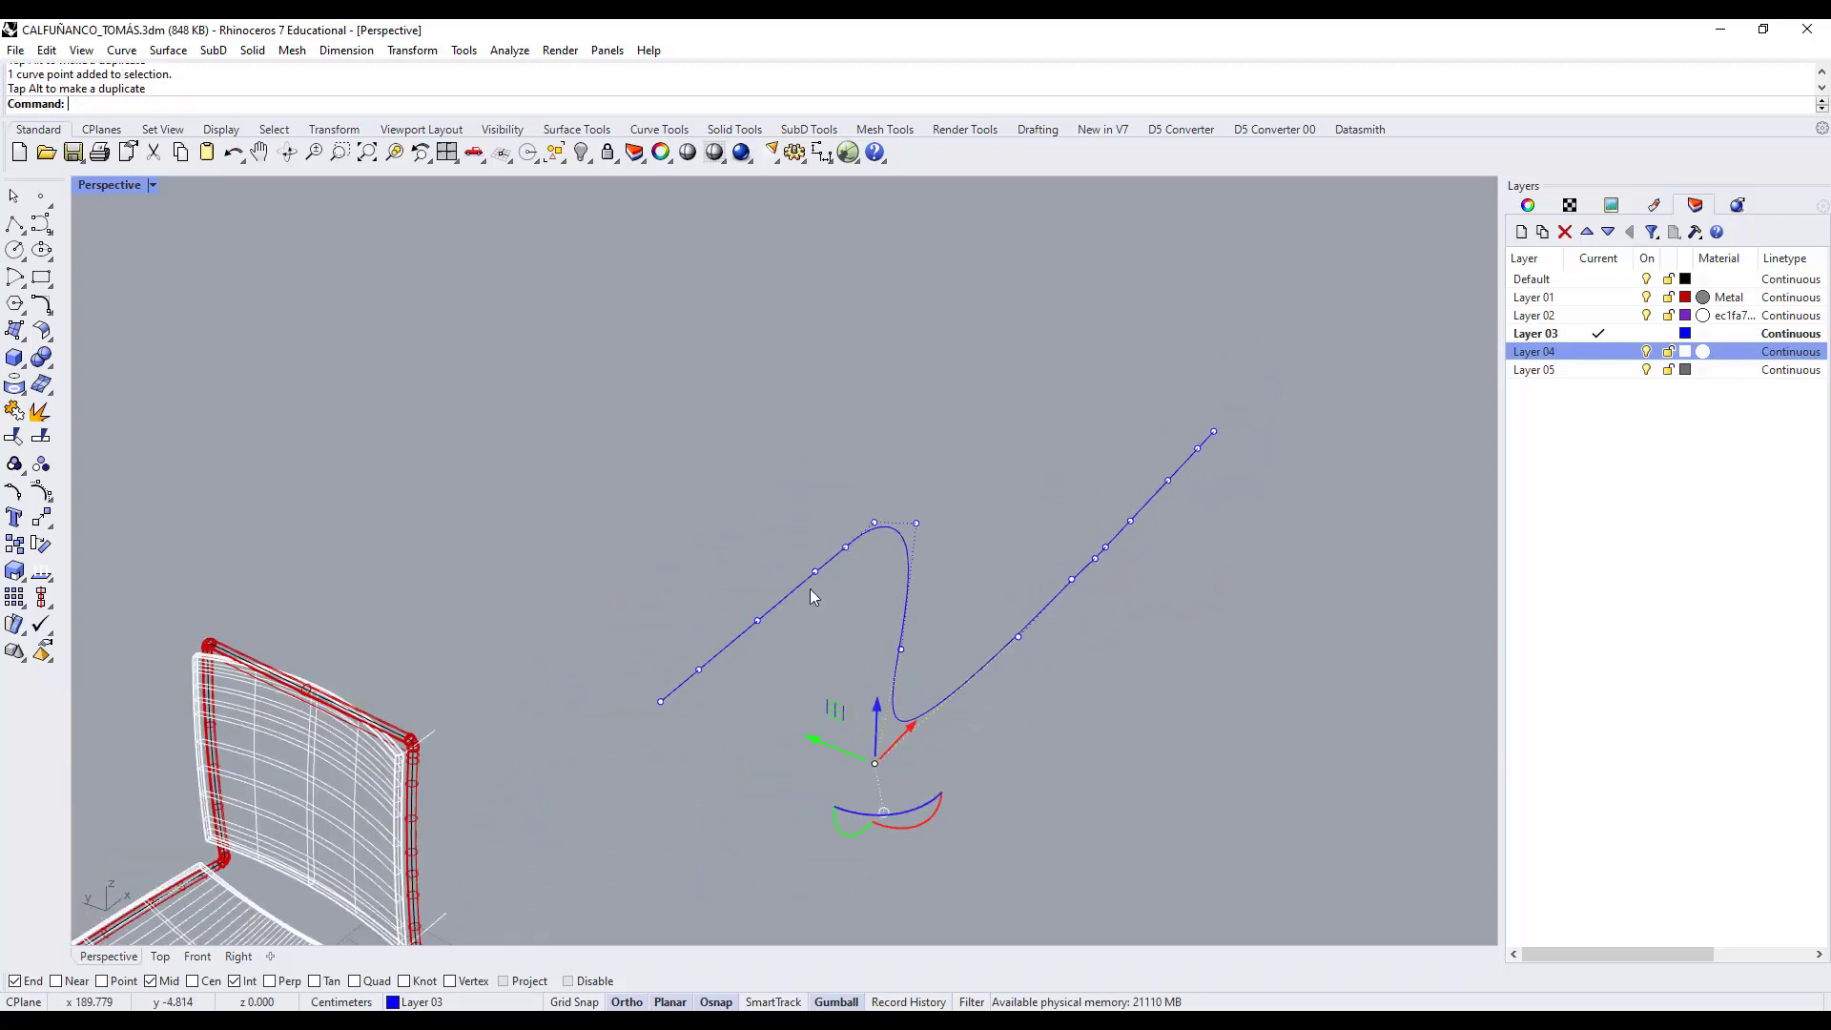
pyautogui.doubleClick(95, 184)
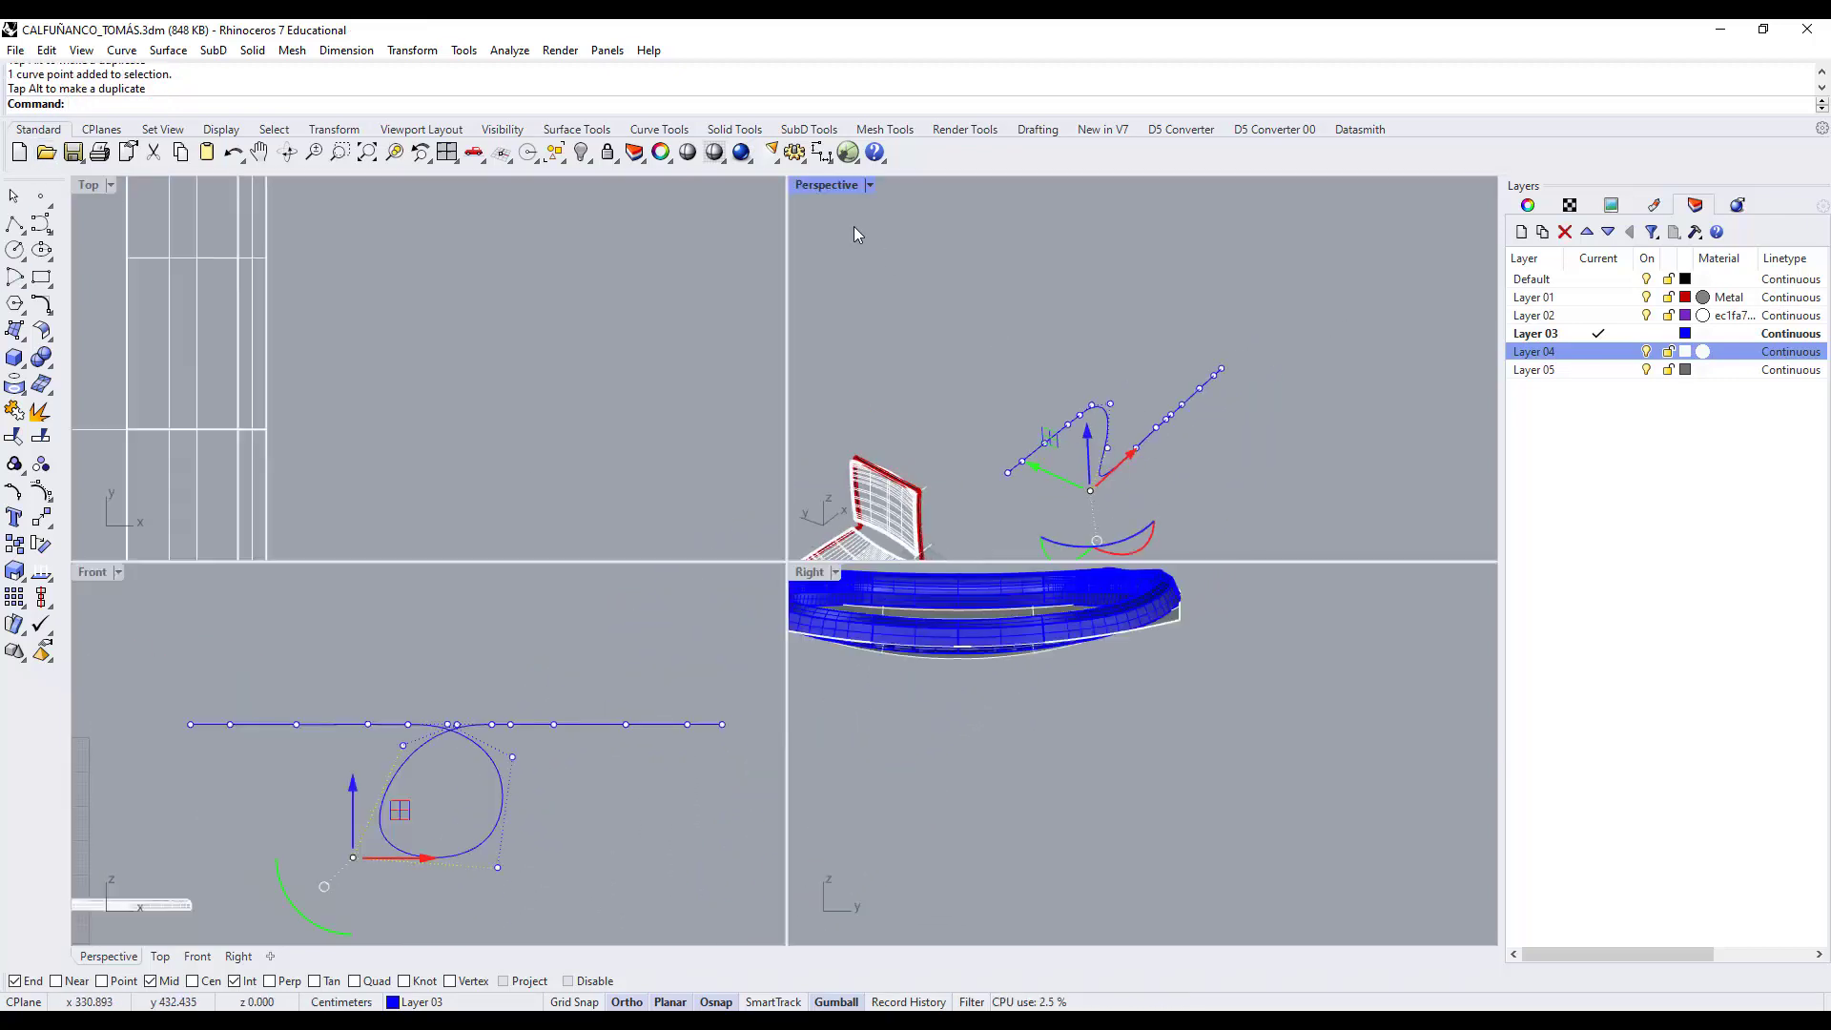
pyautogui.doubleClick(826, 185)
pyautogui.scroll(-3, 921, 438)
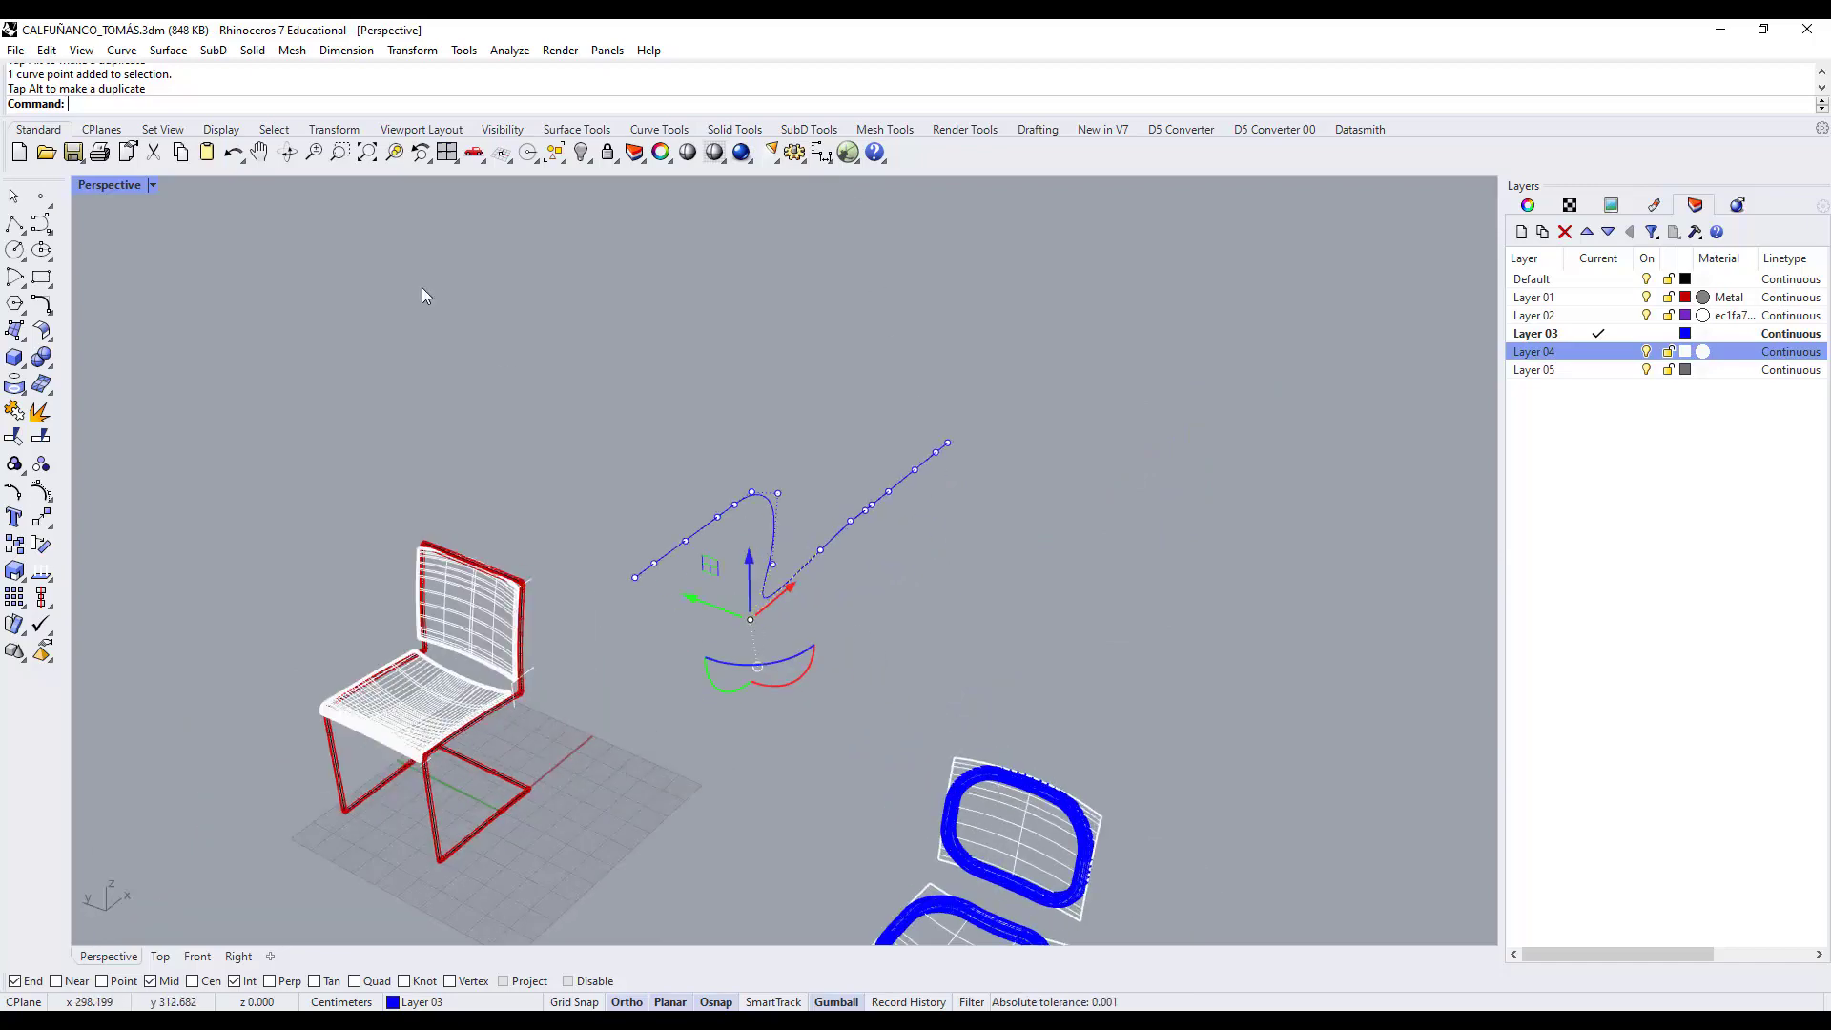
pyautogui.press('Escape')
pyautogui.click(340, 154)
pyautogui.moveTo(539, 317); pyautogui.dragTo(1028, 678)
pyautogui.moveTo(1100, 695); pyautogui.dragTo(1192, 648, button='right')
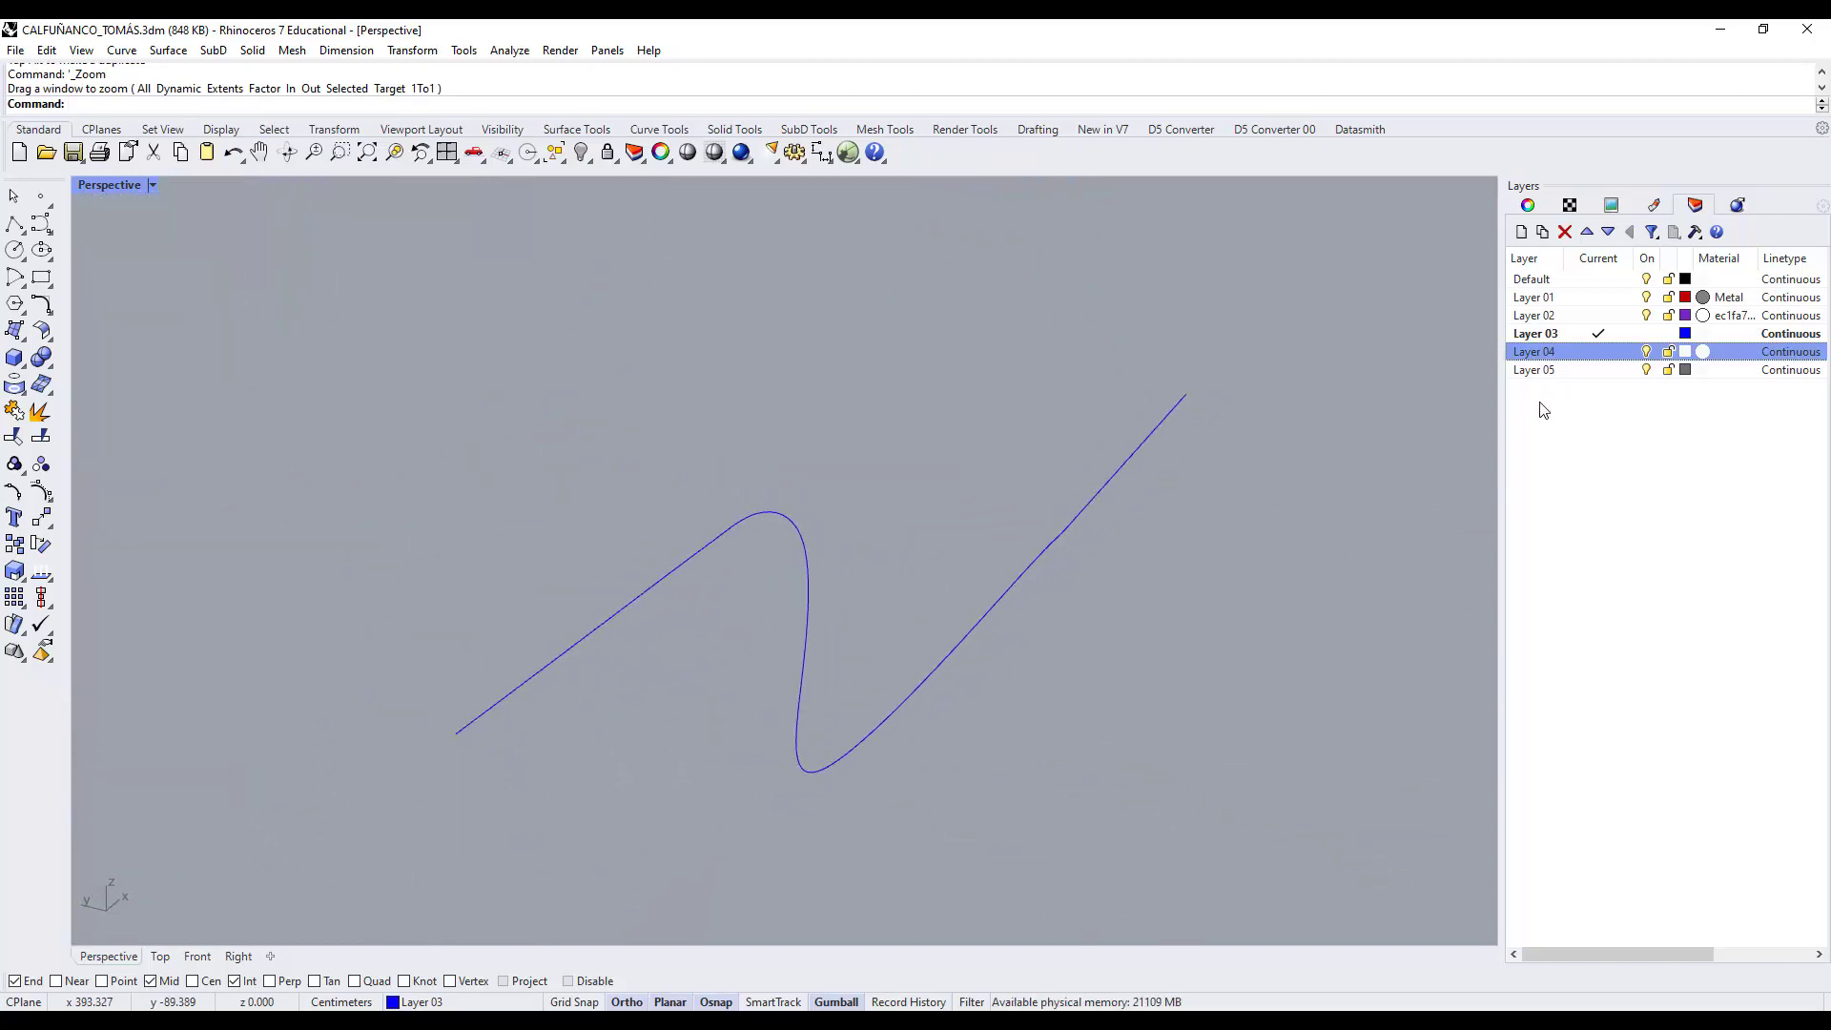
# Add a new layer below Layer 04 and make it the current layer.
pyautogui.click(1521, 233)
pyautogui.click(1597, 476)
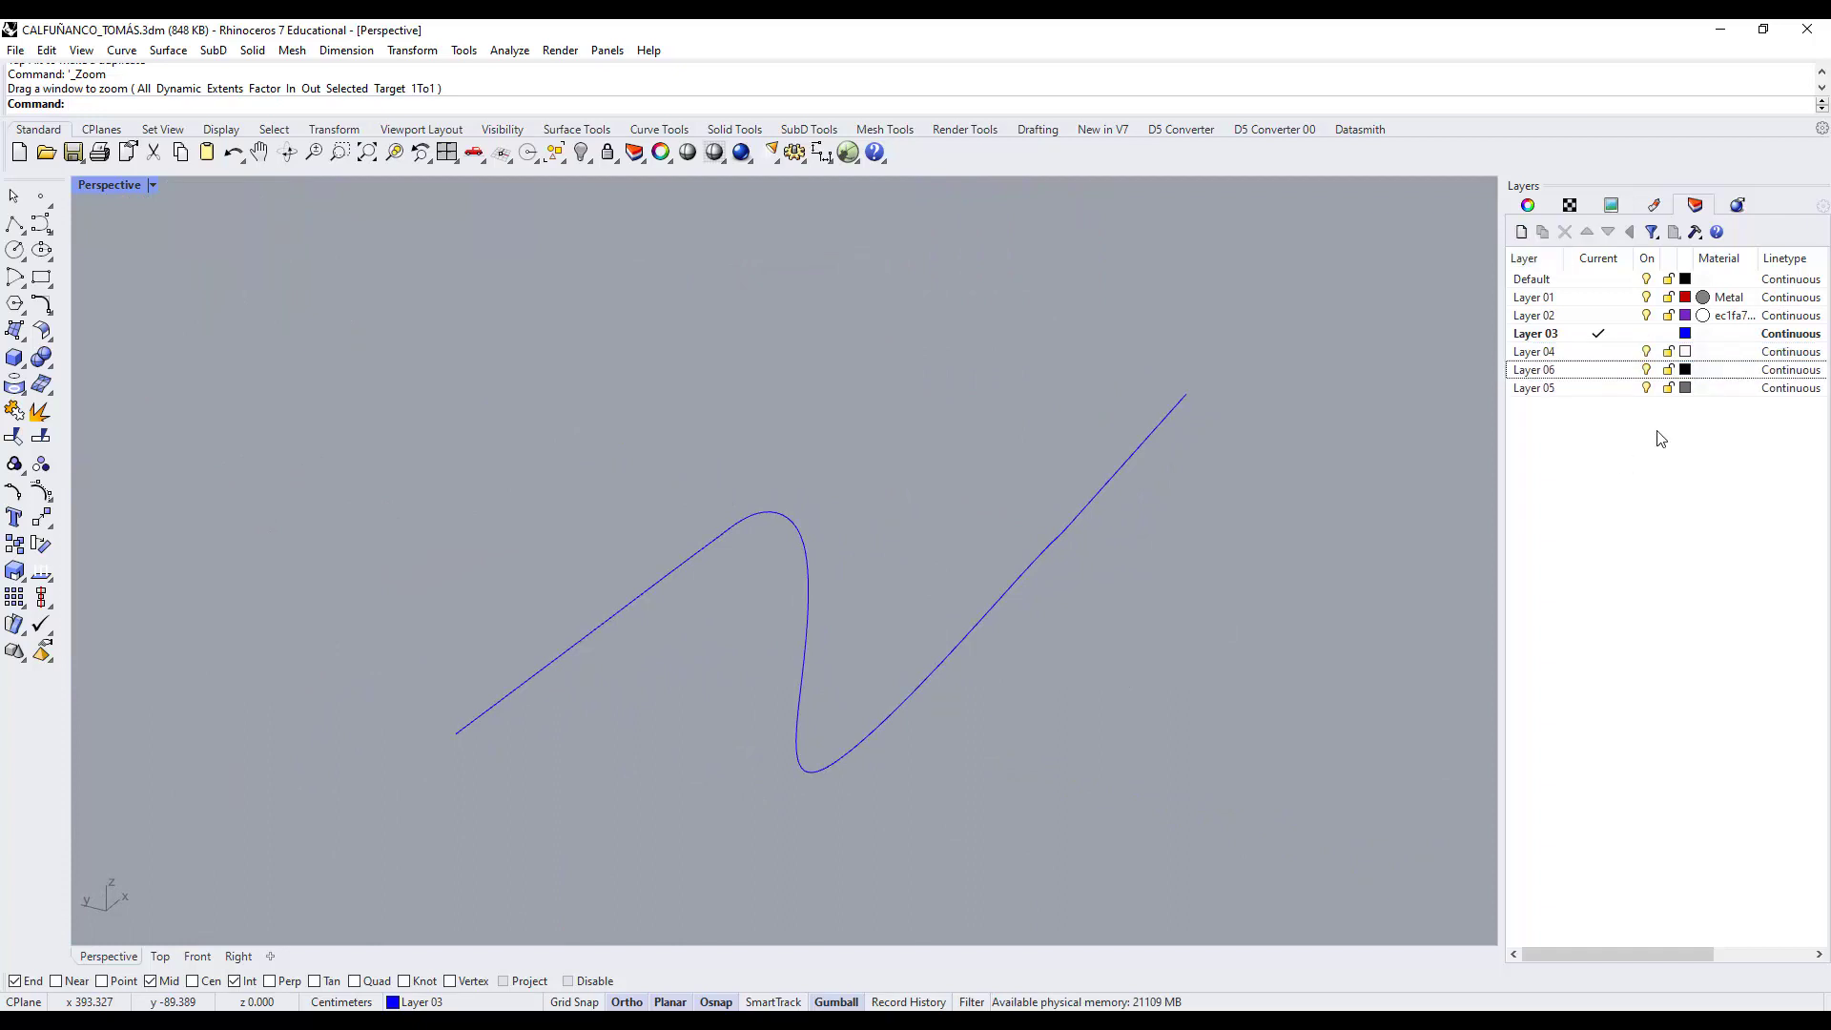
pyautogui.click(1625, 373)
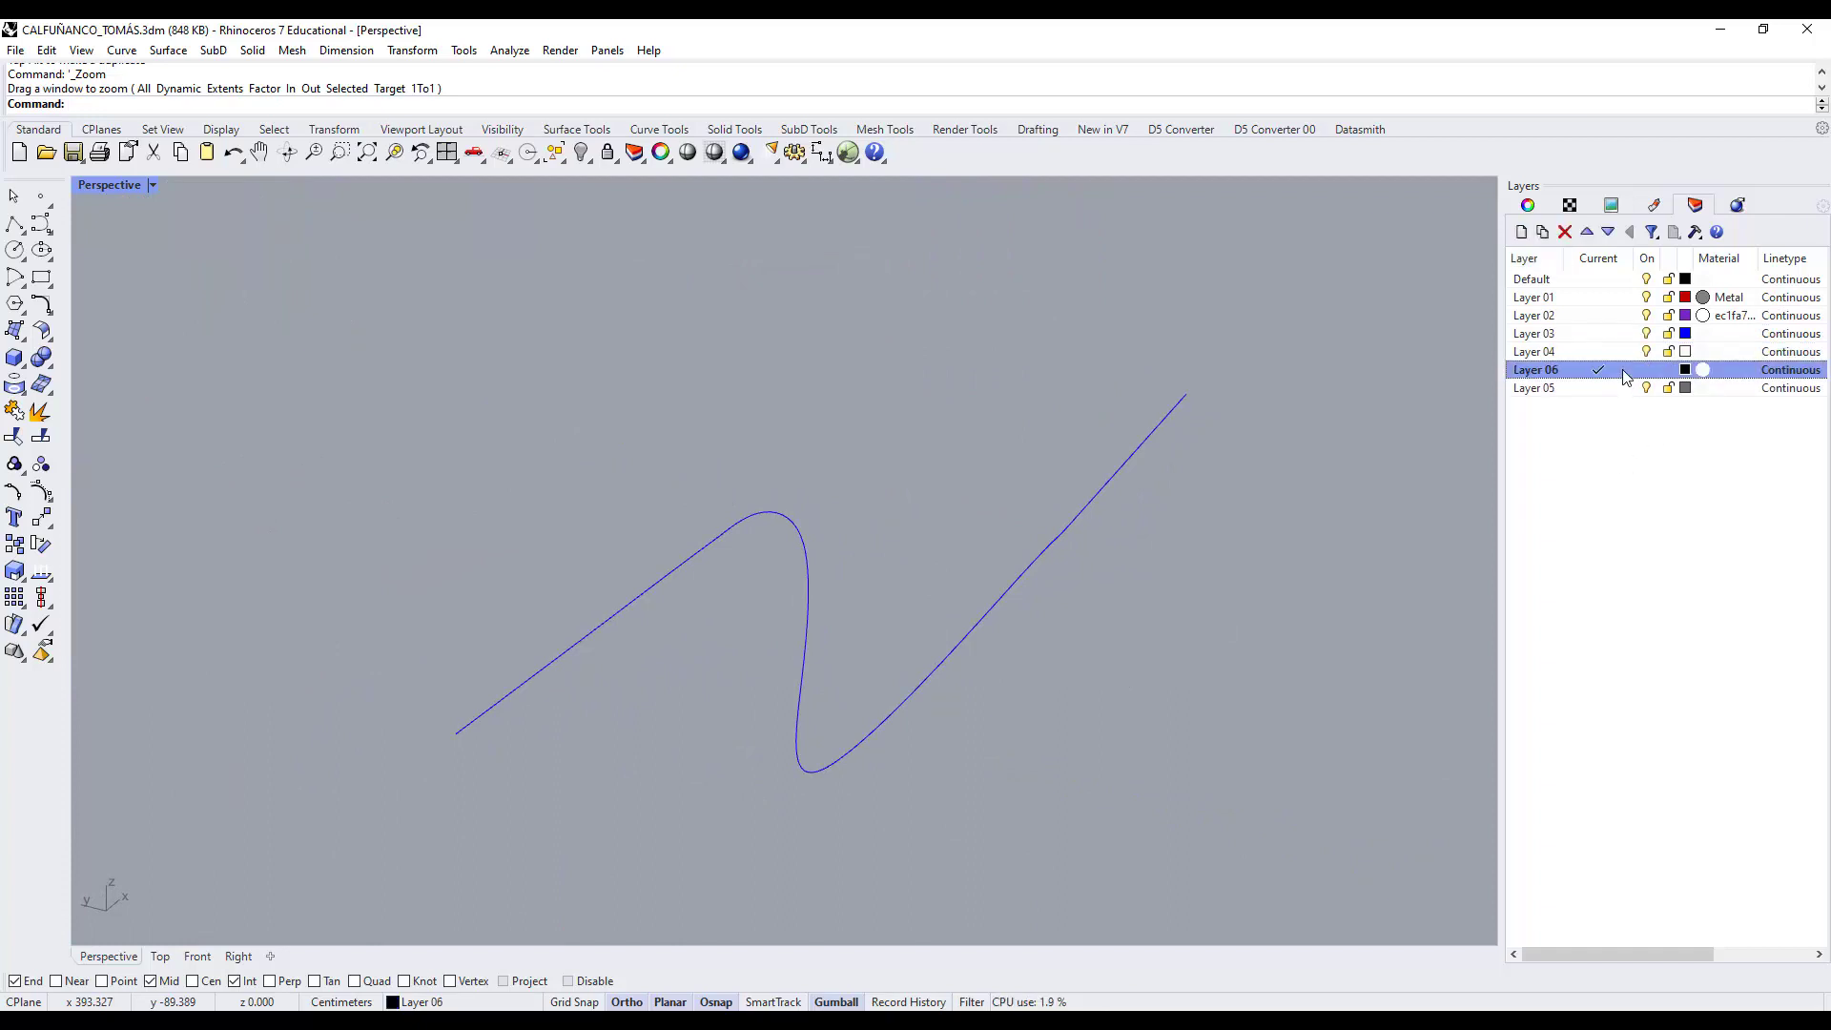
# Move the reshaped S-shaped curve onto Layer 06.
pyautogui.click(1064, 537)
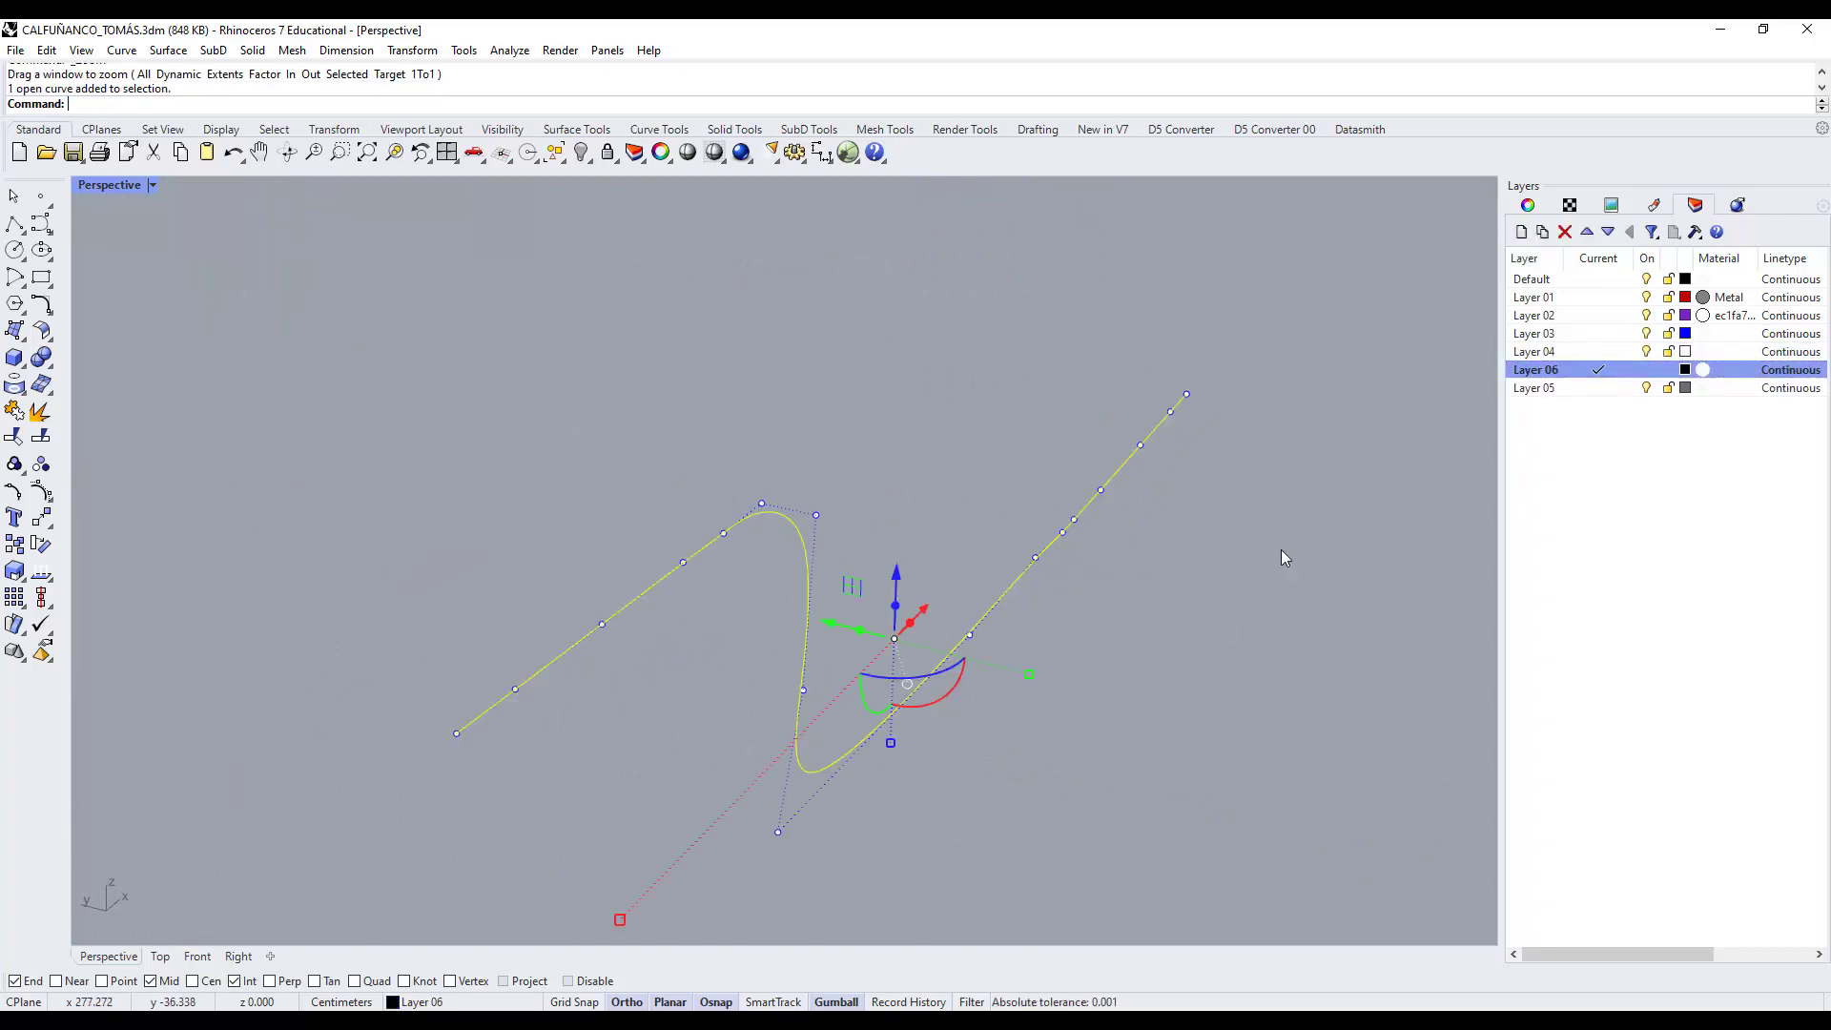
pyautogui.rightClick(1625, 379)
pyautogui.click(1173, 578)
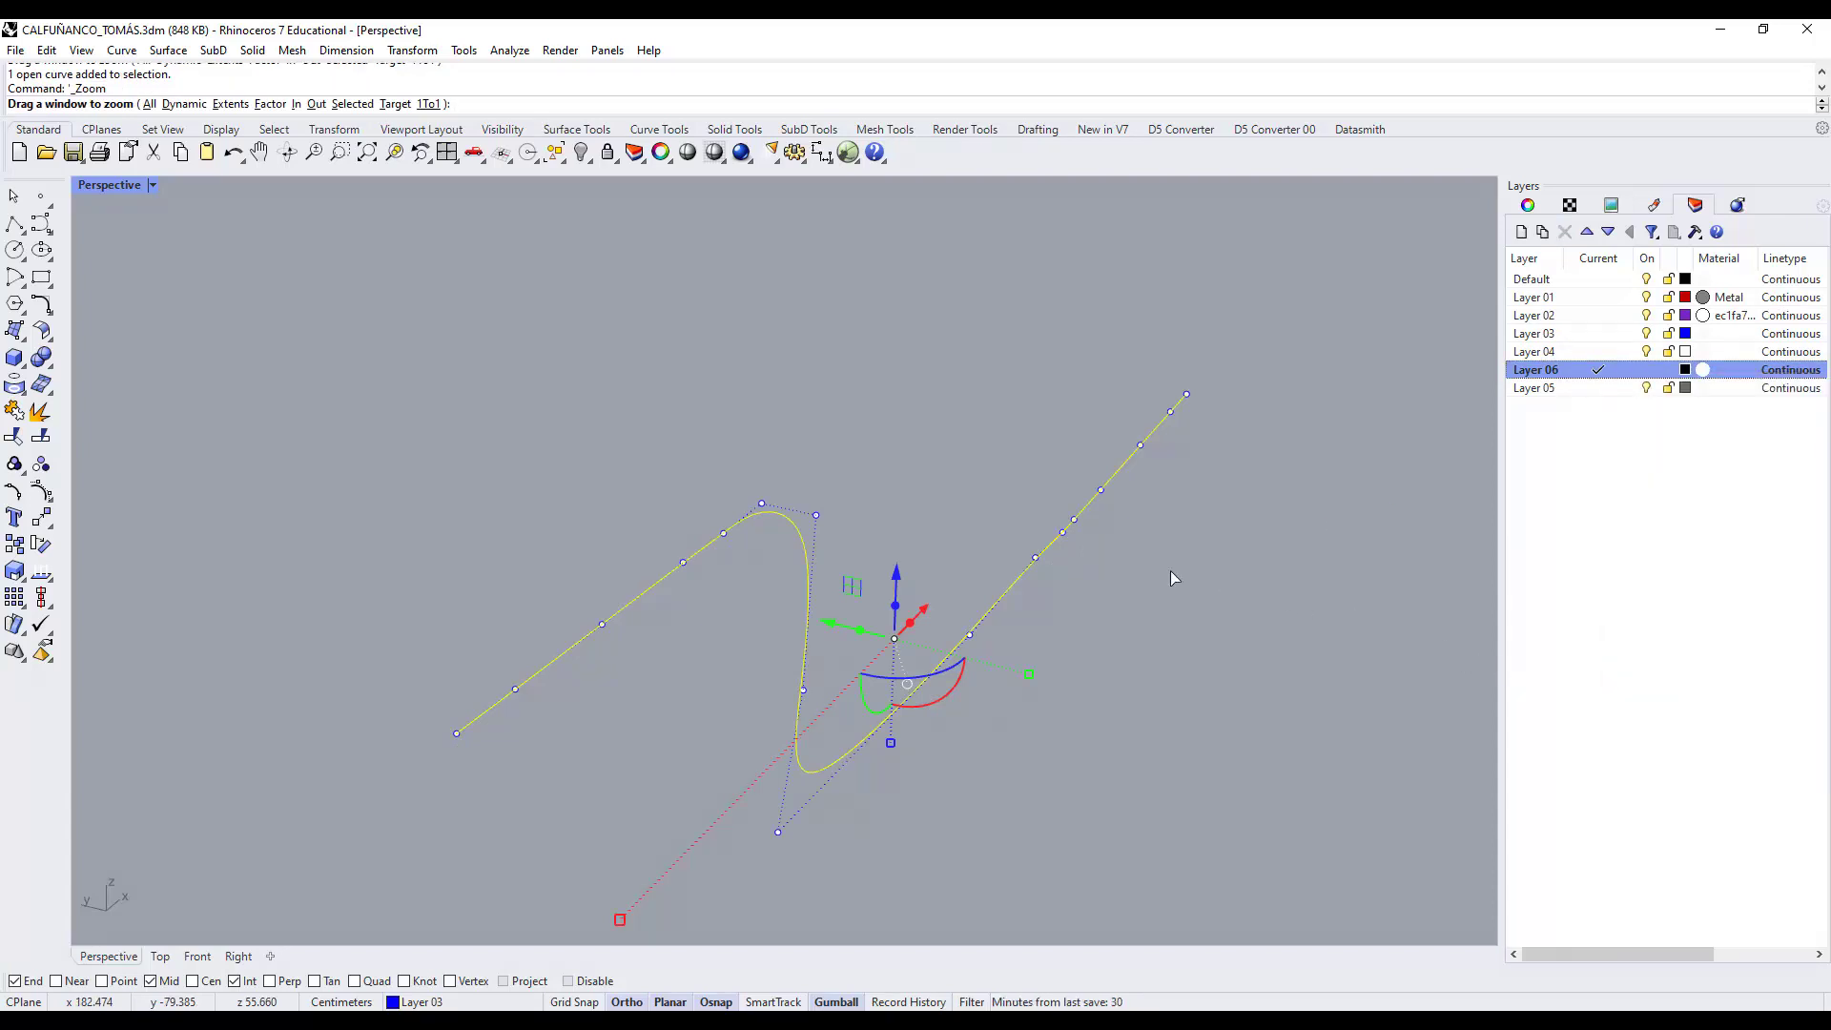
pyautogui.press('Escape')
pyautogui.press('Escape')
pyautogui.click(1119, 471)
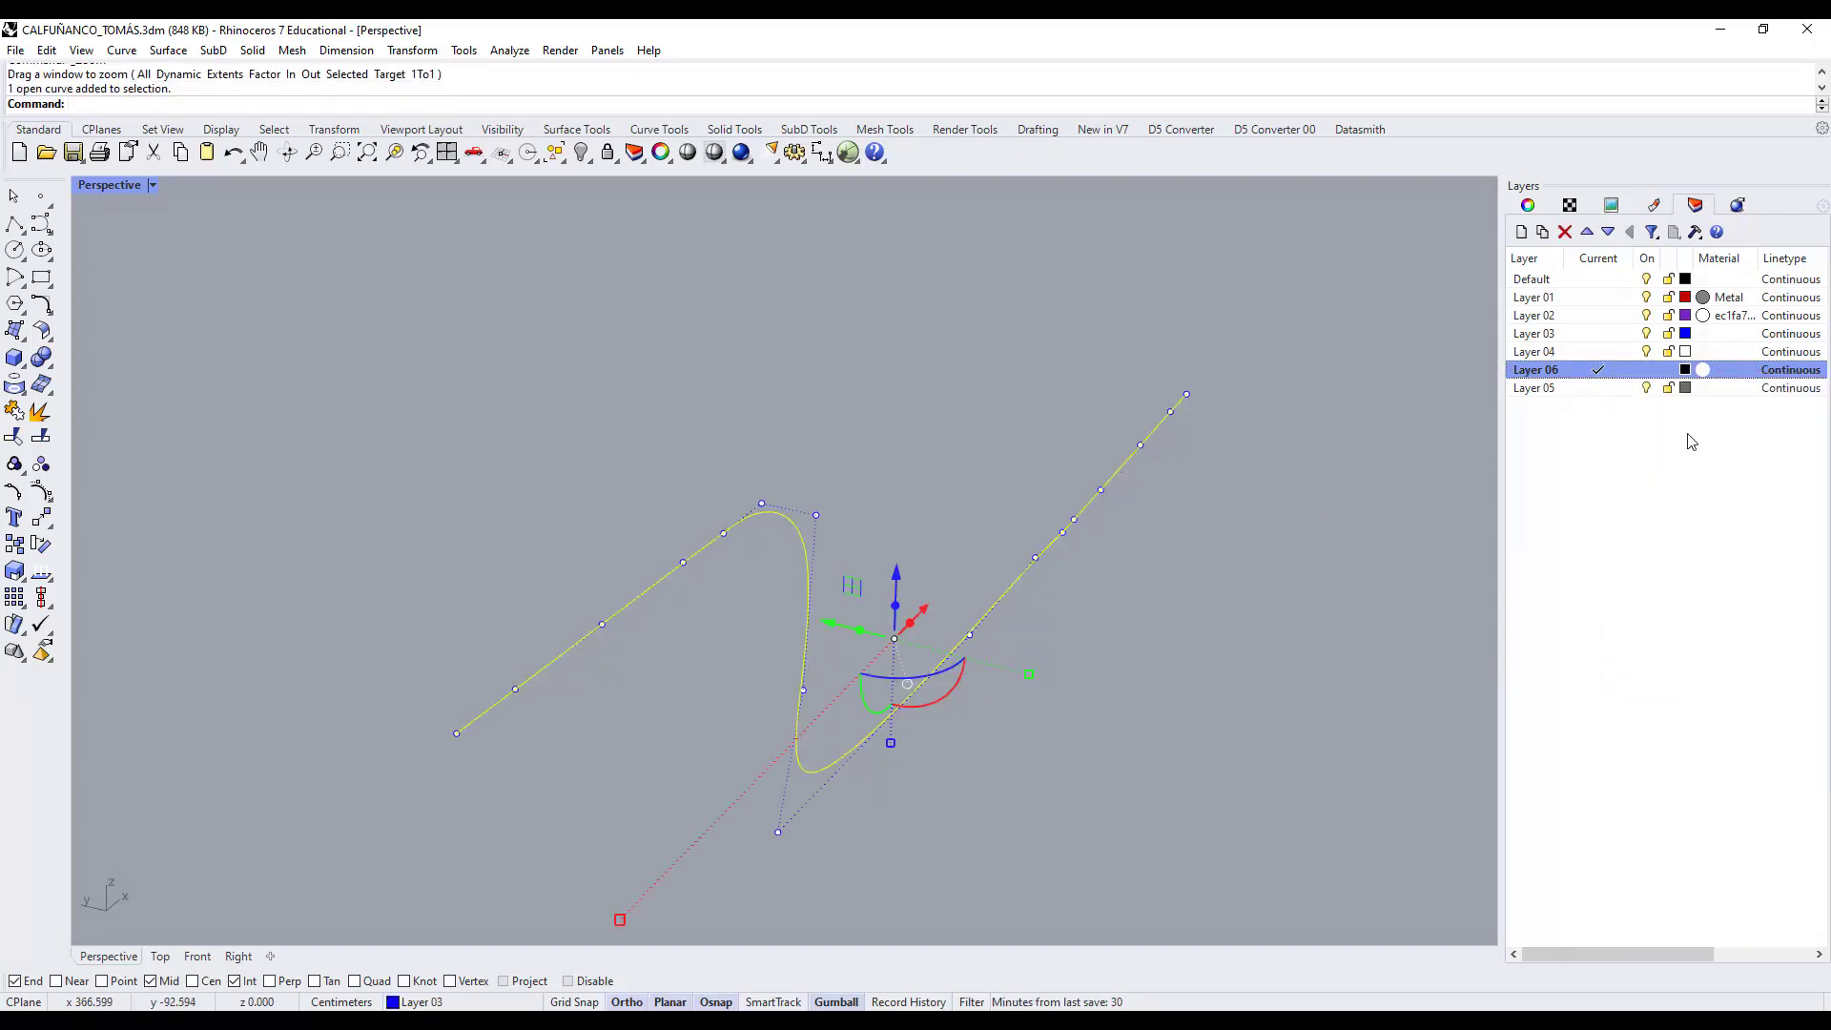
pyautogui.rightClick(1731, 367)
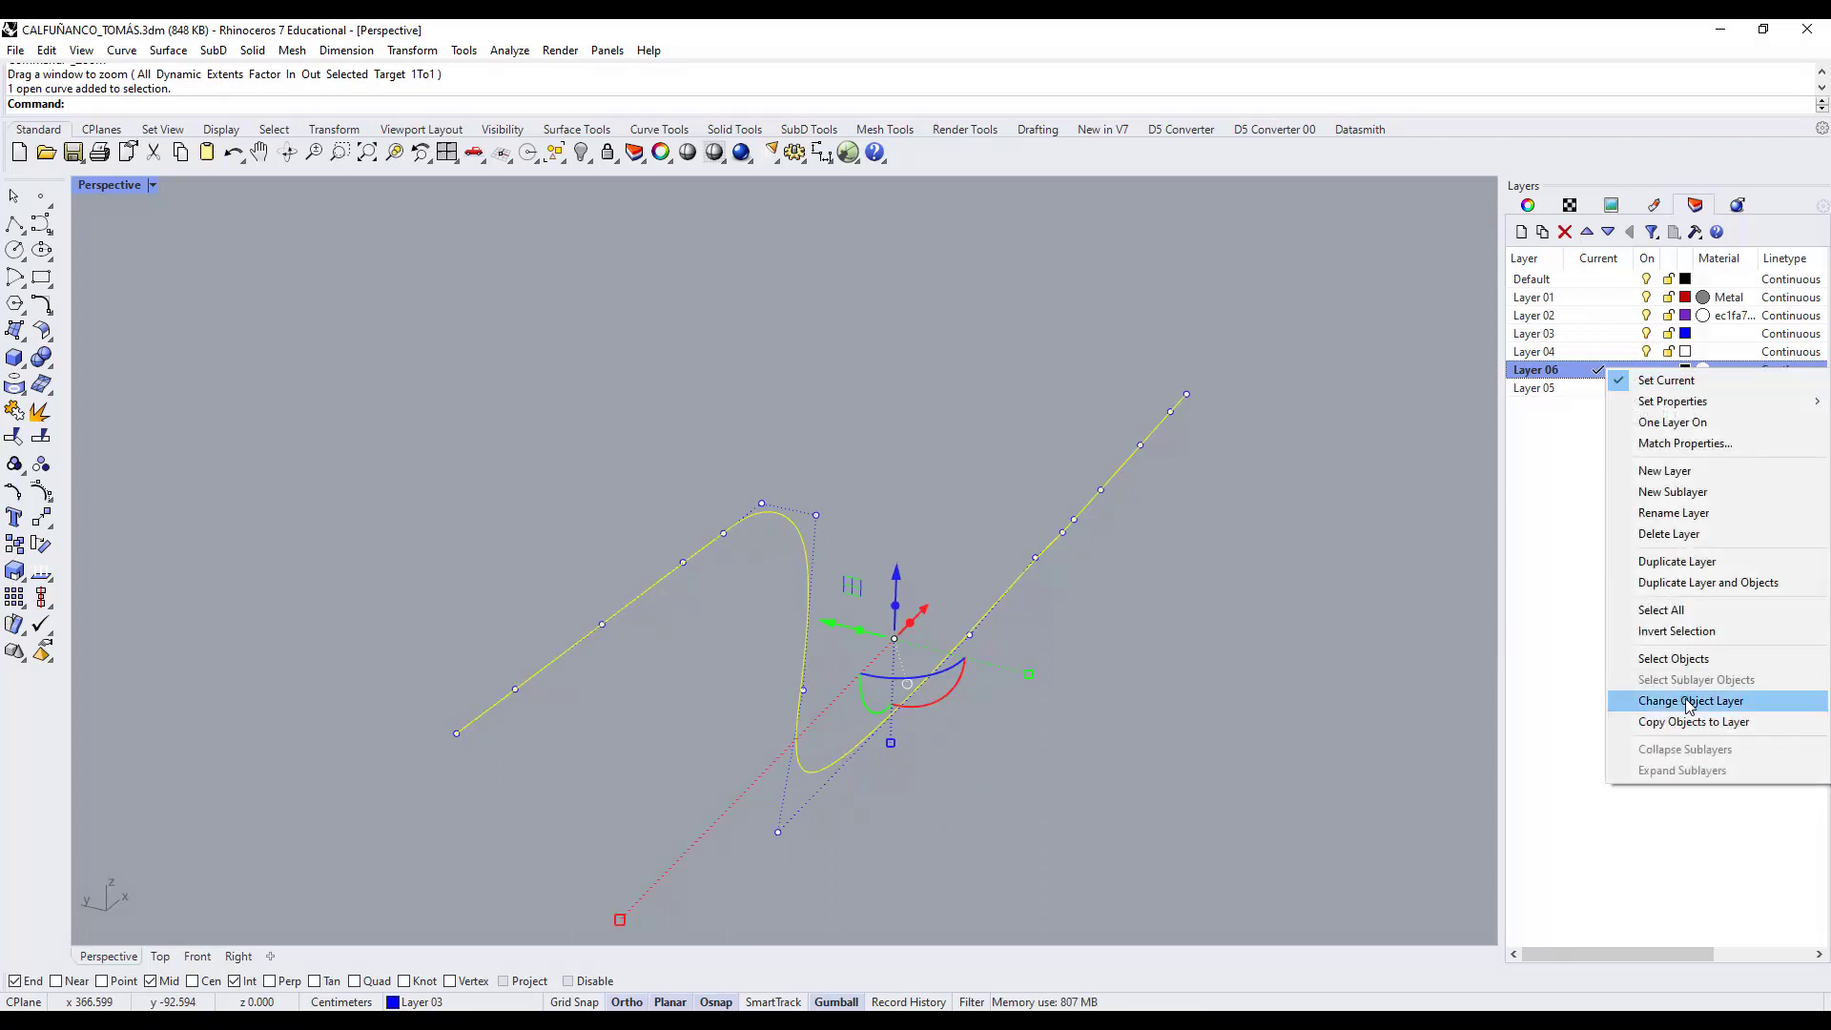
pyautogui.click(1688, 702)
pyautogui.click(1394, 522)
# Turn off the Default layer and Layers 01 to 05 so only Layer 06 stays on.
pyautogui.click(1636, 388)
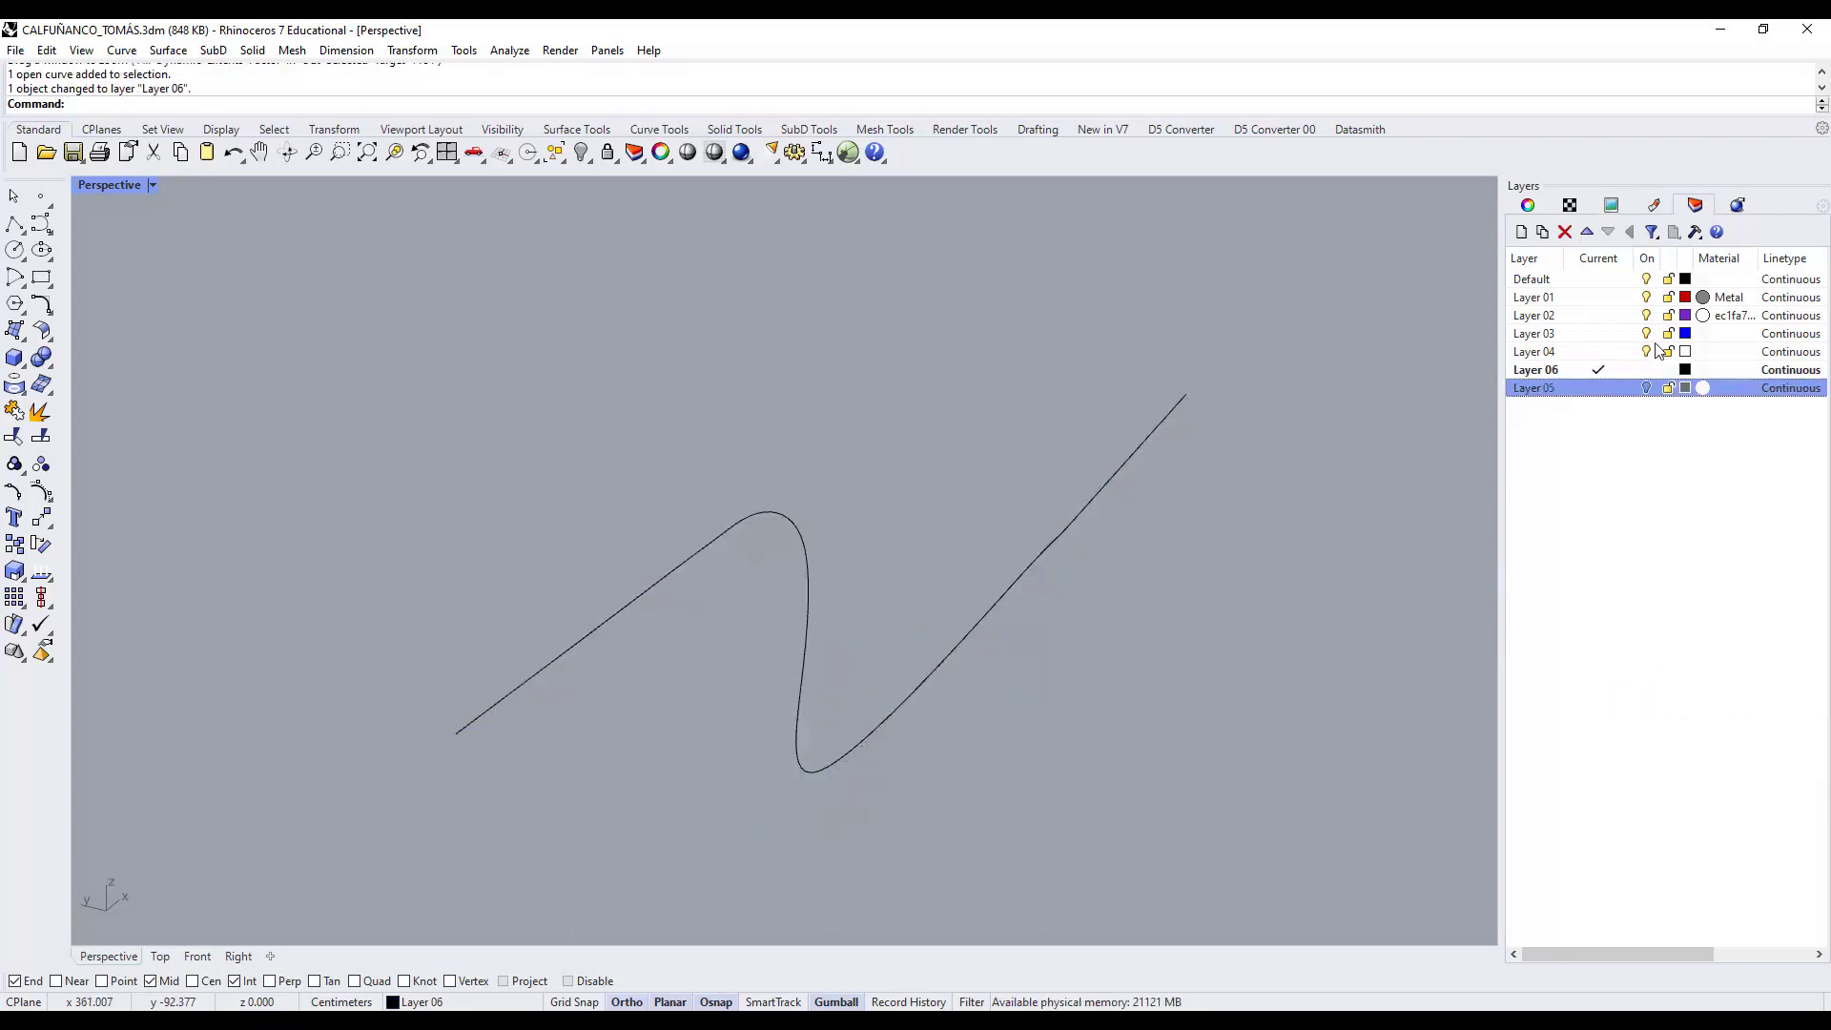
pyautogui.click(1646, 351)
pyautogui.click(1646, 333)
pyautogui.click(1645, 314)
pyautogui.click(1646, 296)
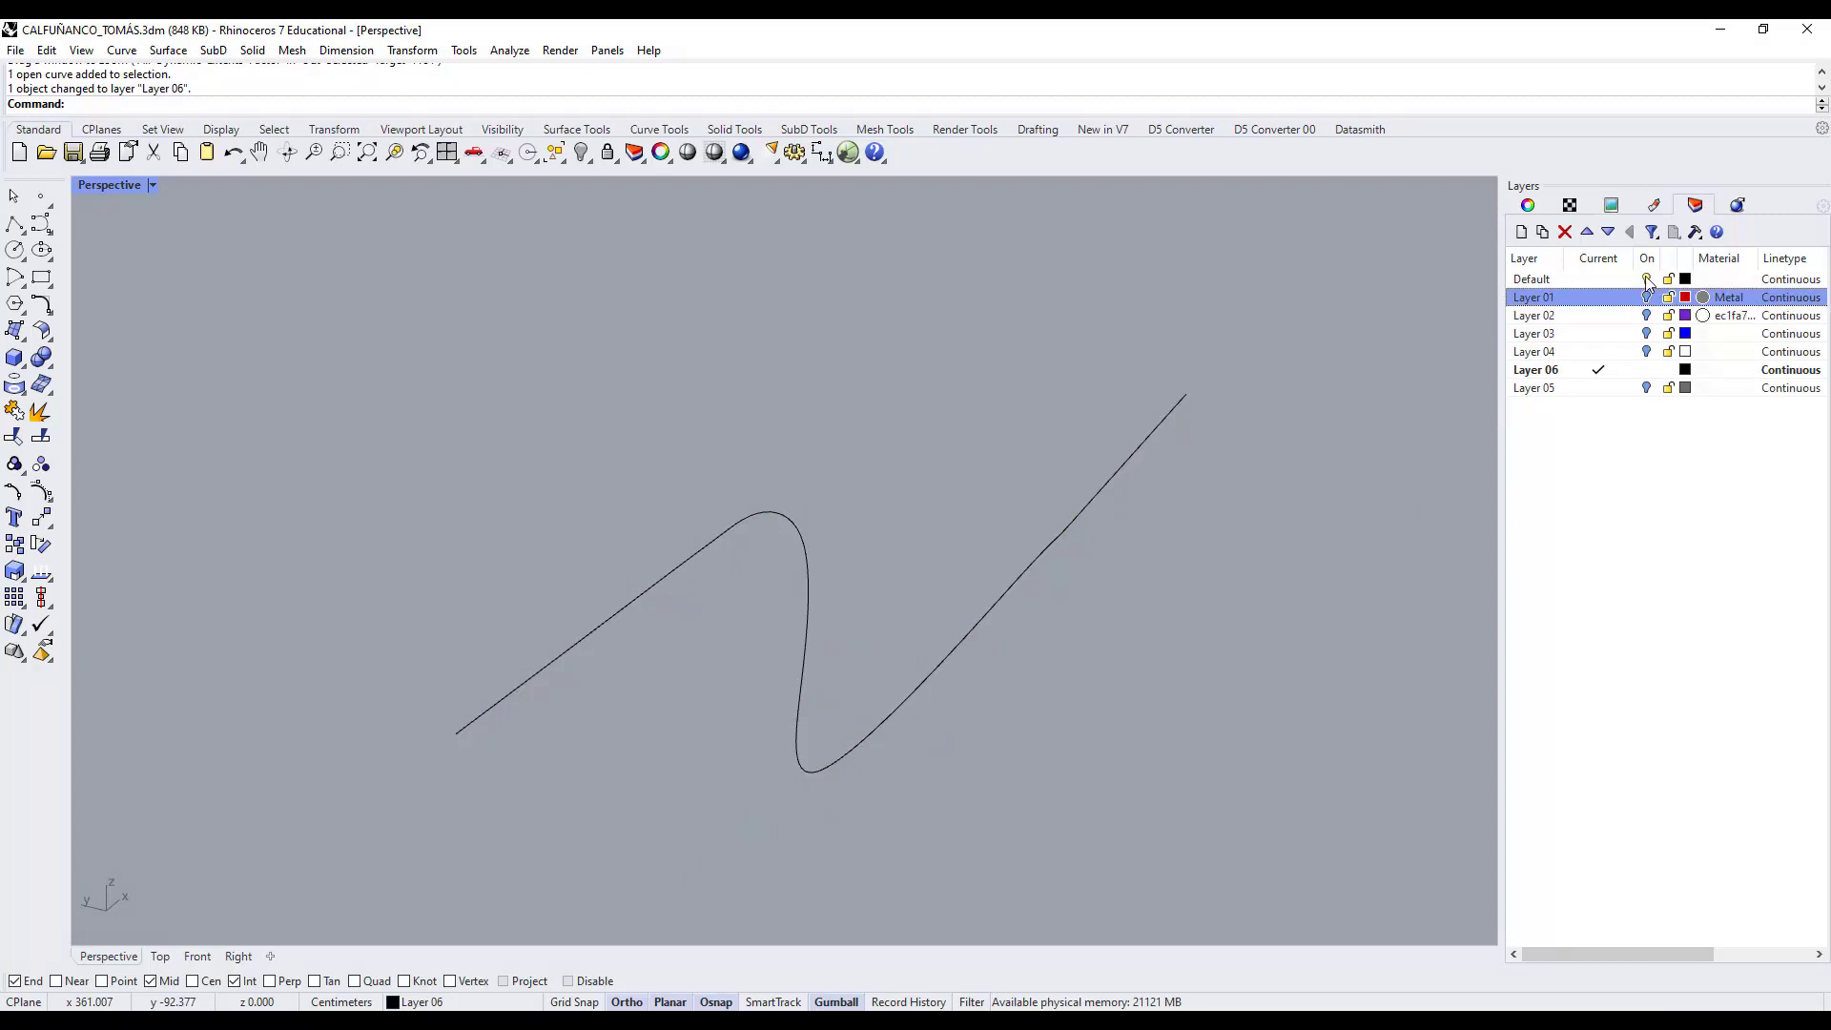
pyautogui.click(1647, 278)
# Shift the two control points around the curve's lower bend along the Y axis.
pyautogui.moveTo(1003, 529); pyautogui.dragTo(887, 610, button='right')
pyautogui.click(794, 632)
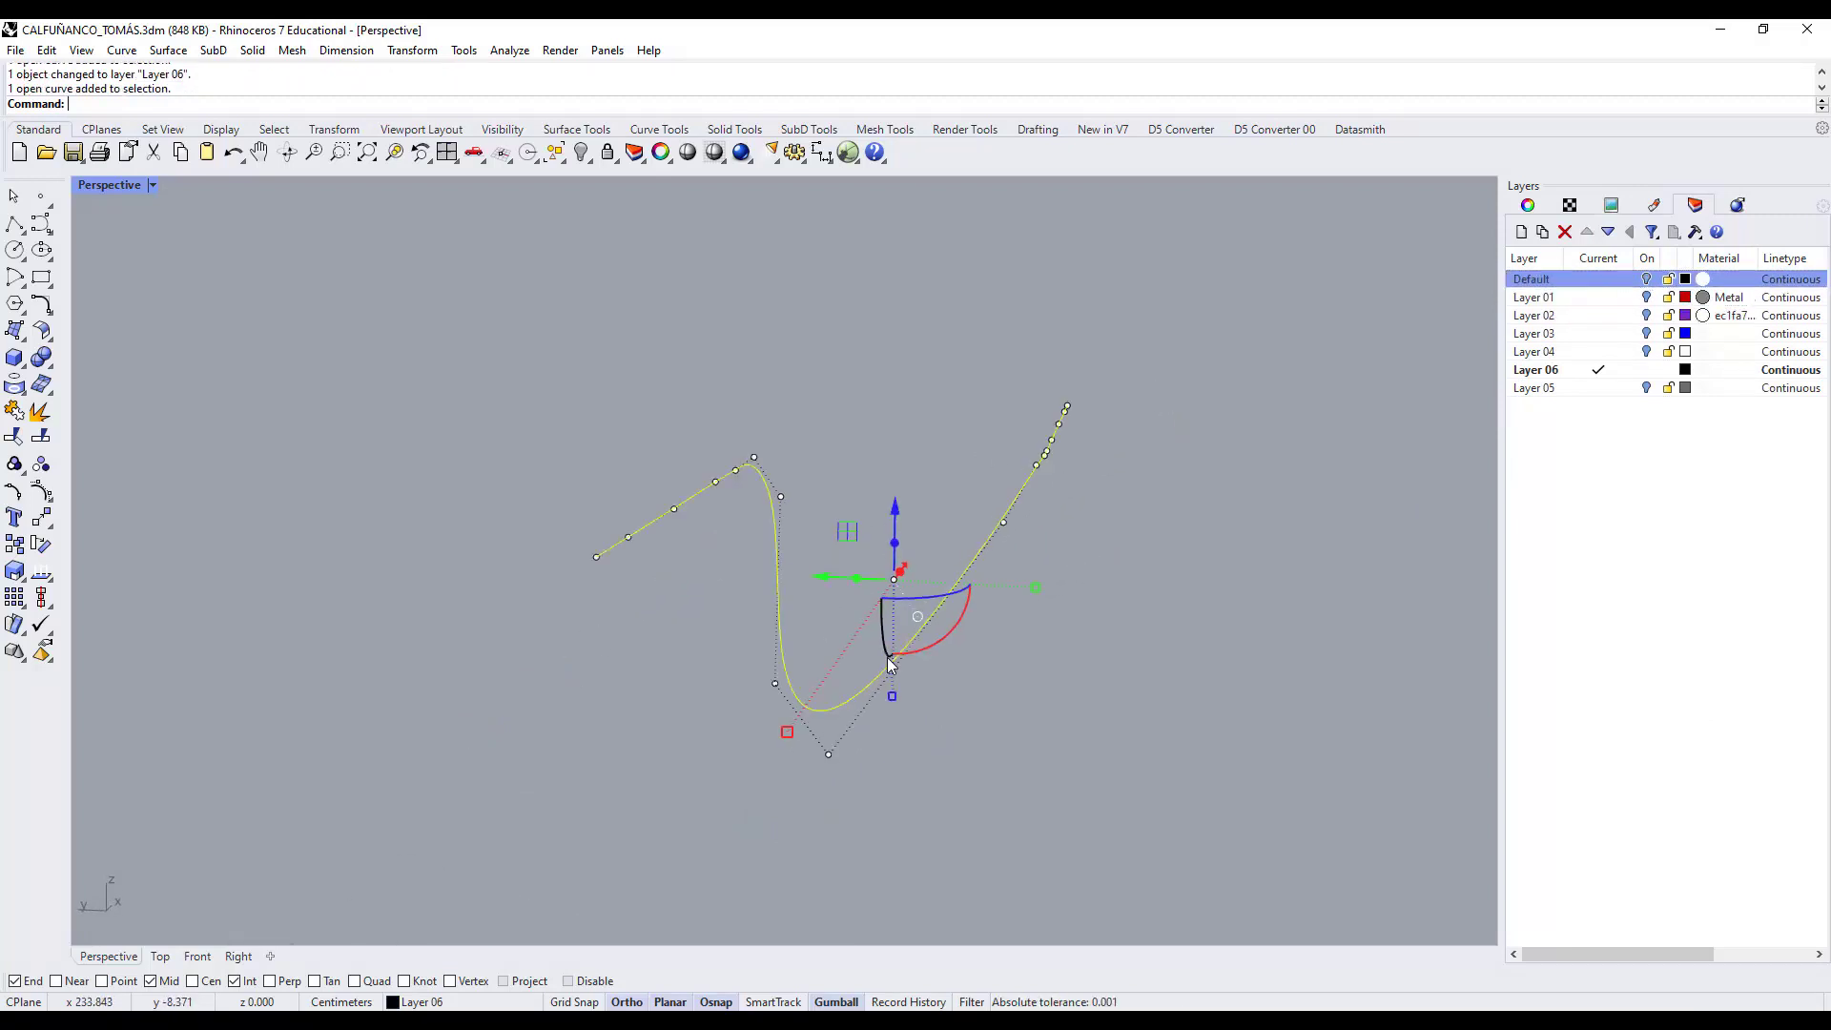
pyautogui.scroll(5, 889, 665)
pyautogui.click(703, 703)
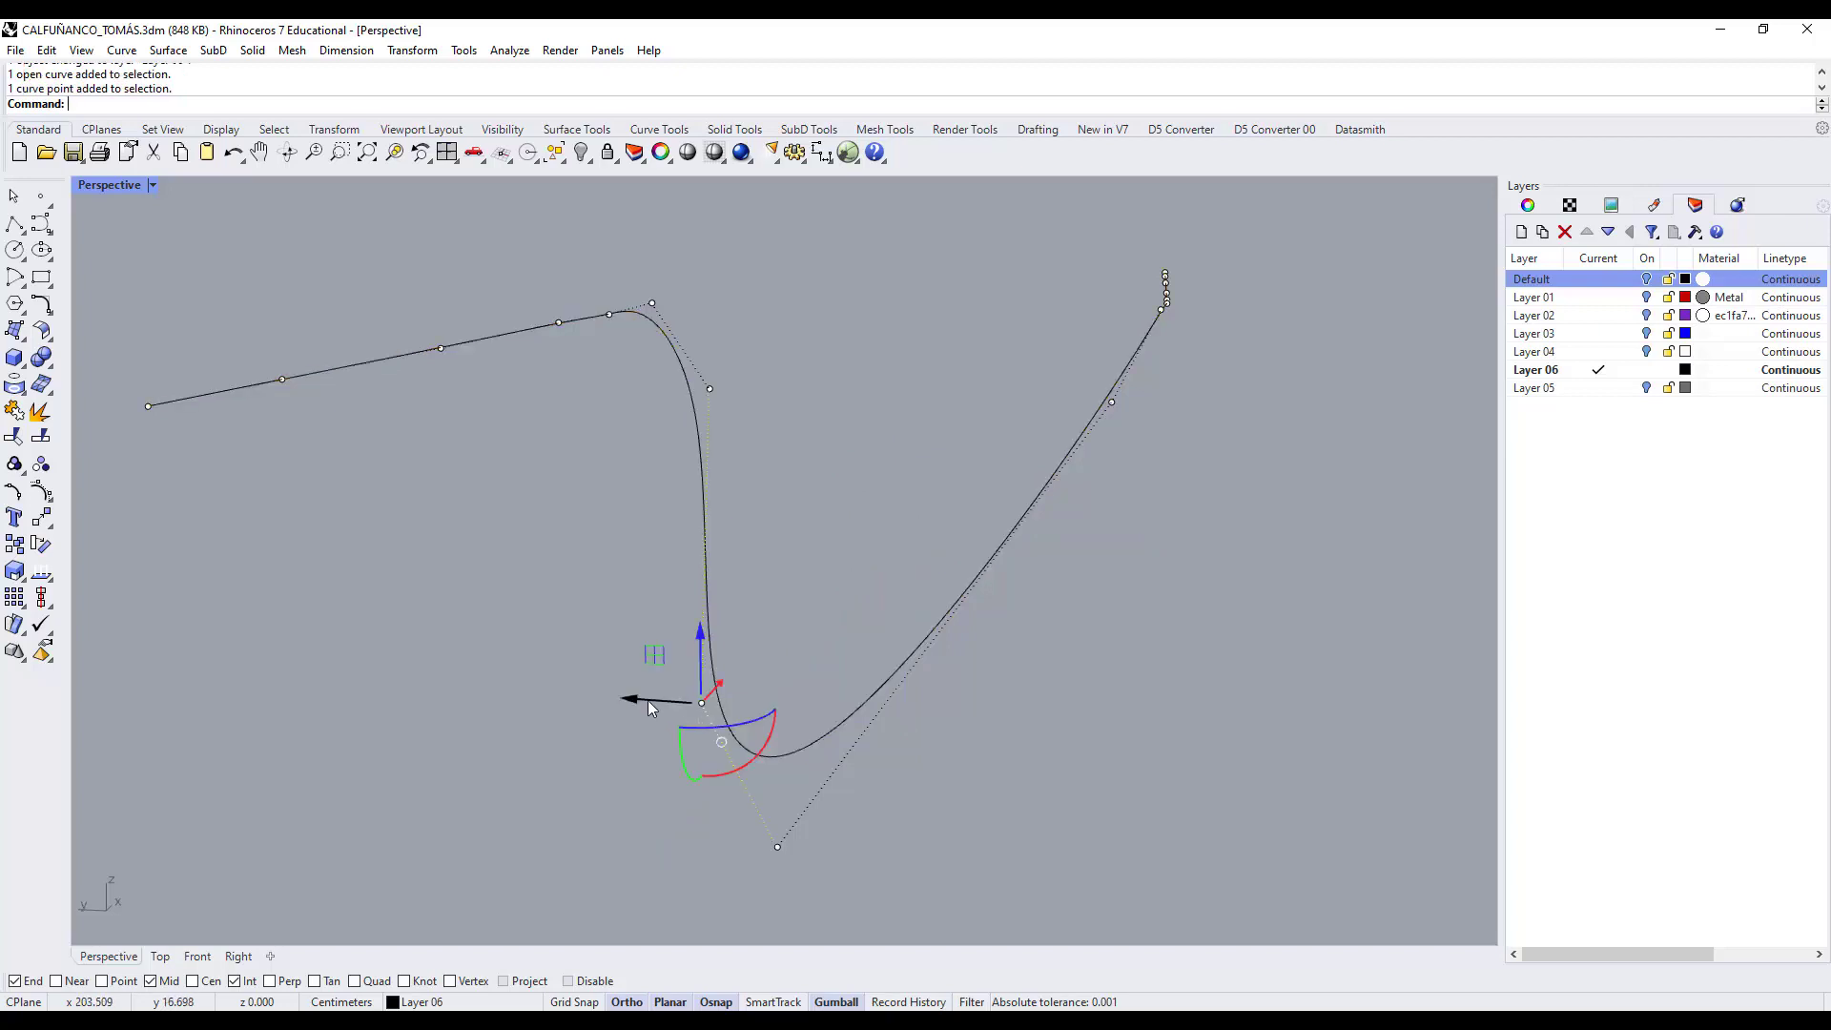
pyautogui.moveTo(648, 699); pyautogui.dragTo(675, 701)
pyautogui.click(777, 847)
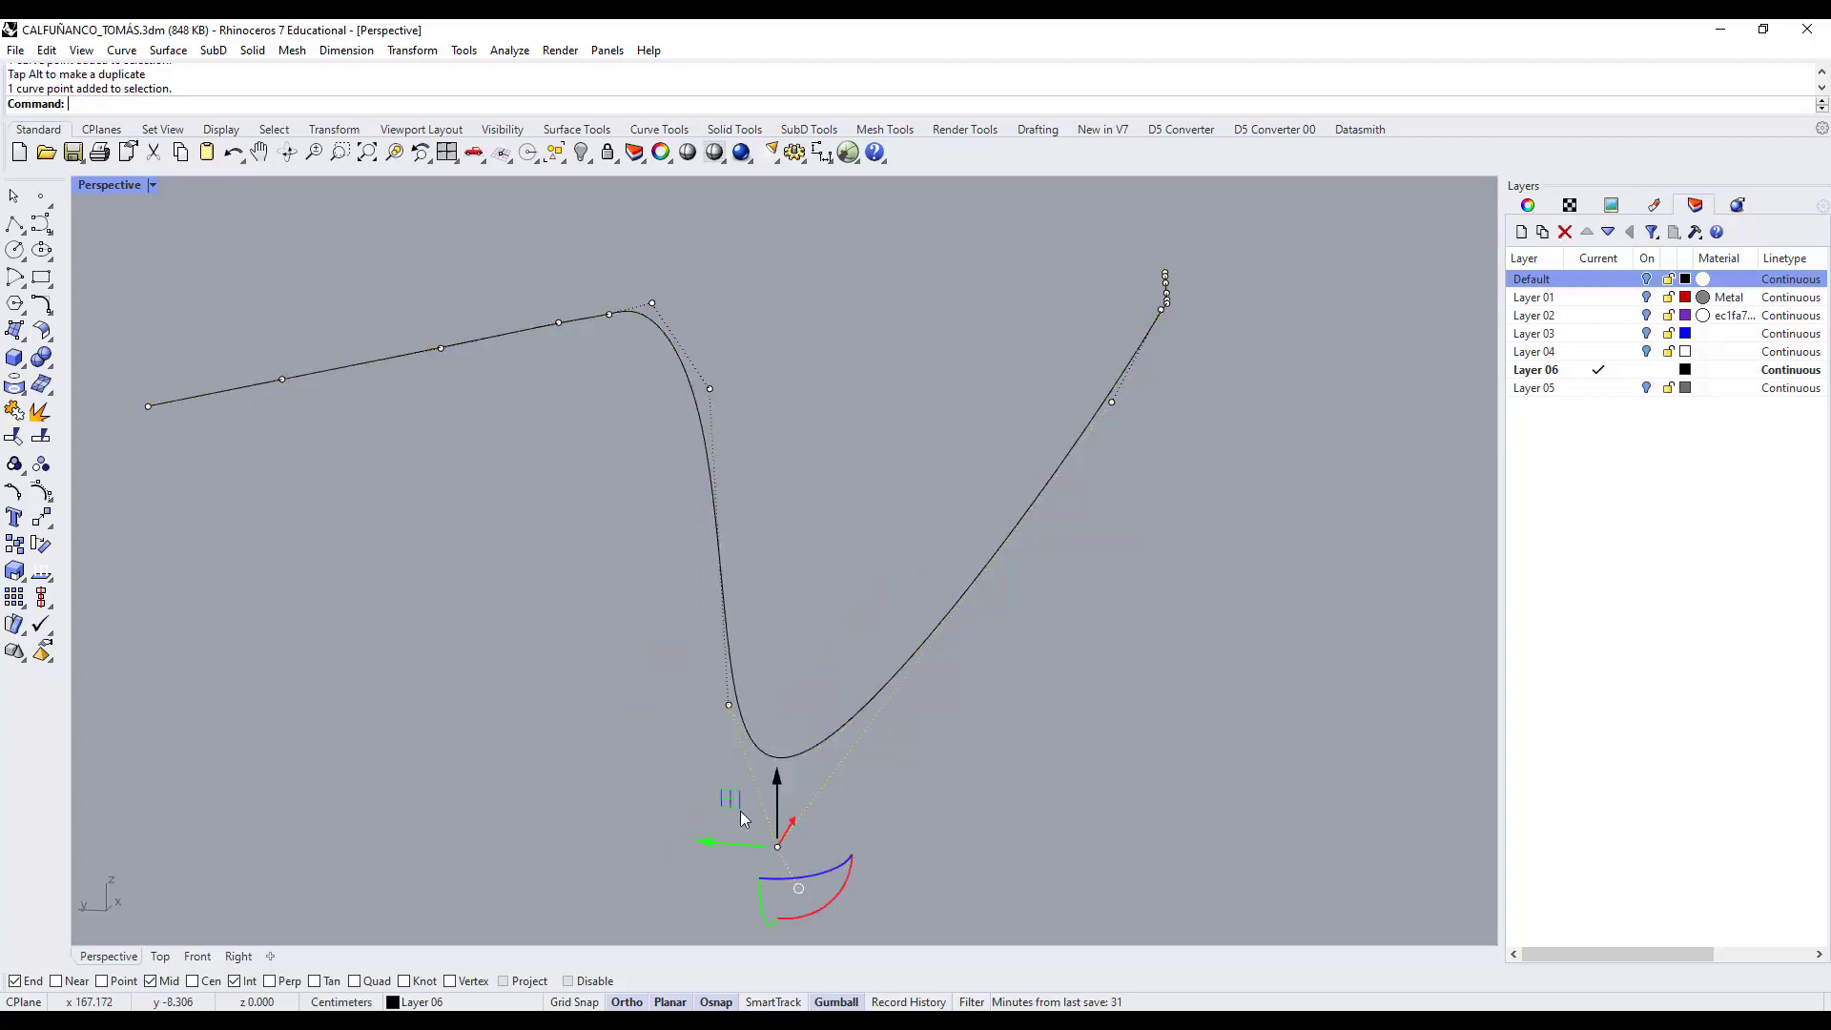
pyautogui.moveTo(710, 846); pyautogui.dragTo(919, 707)
# Move the outer control point of the curve's upper bend along the Y axis to widen the bend.
pyautogui.moveTo(919, 707); pyautogui.dragTo(715, 766, button='right')
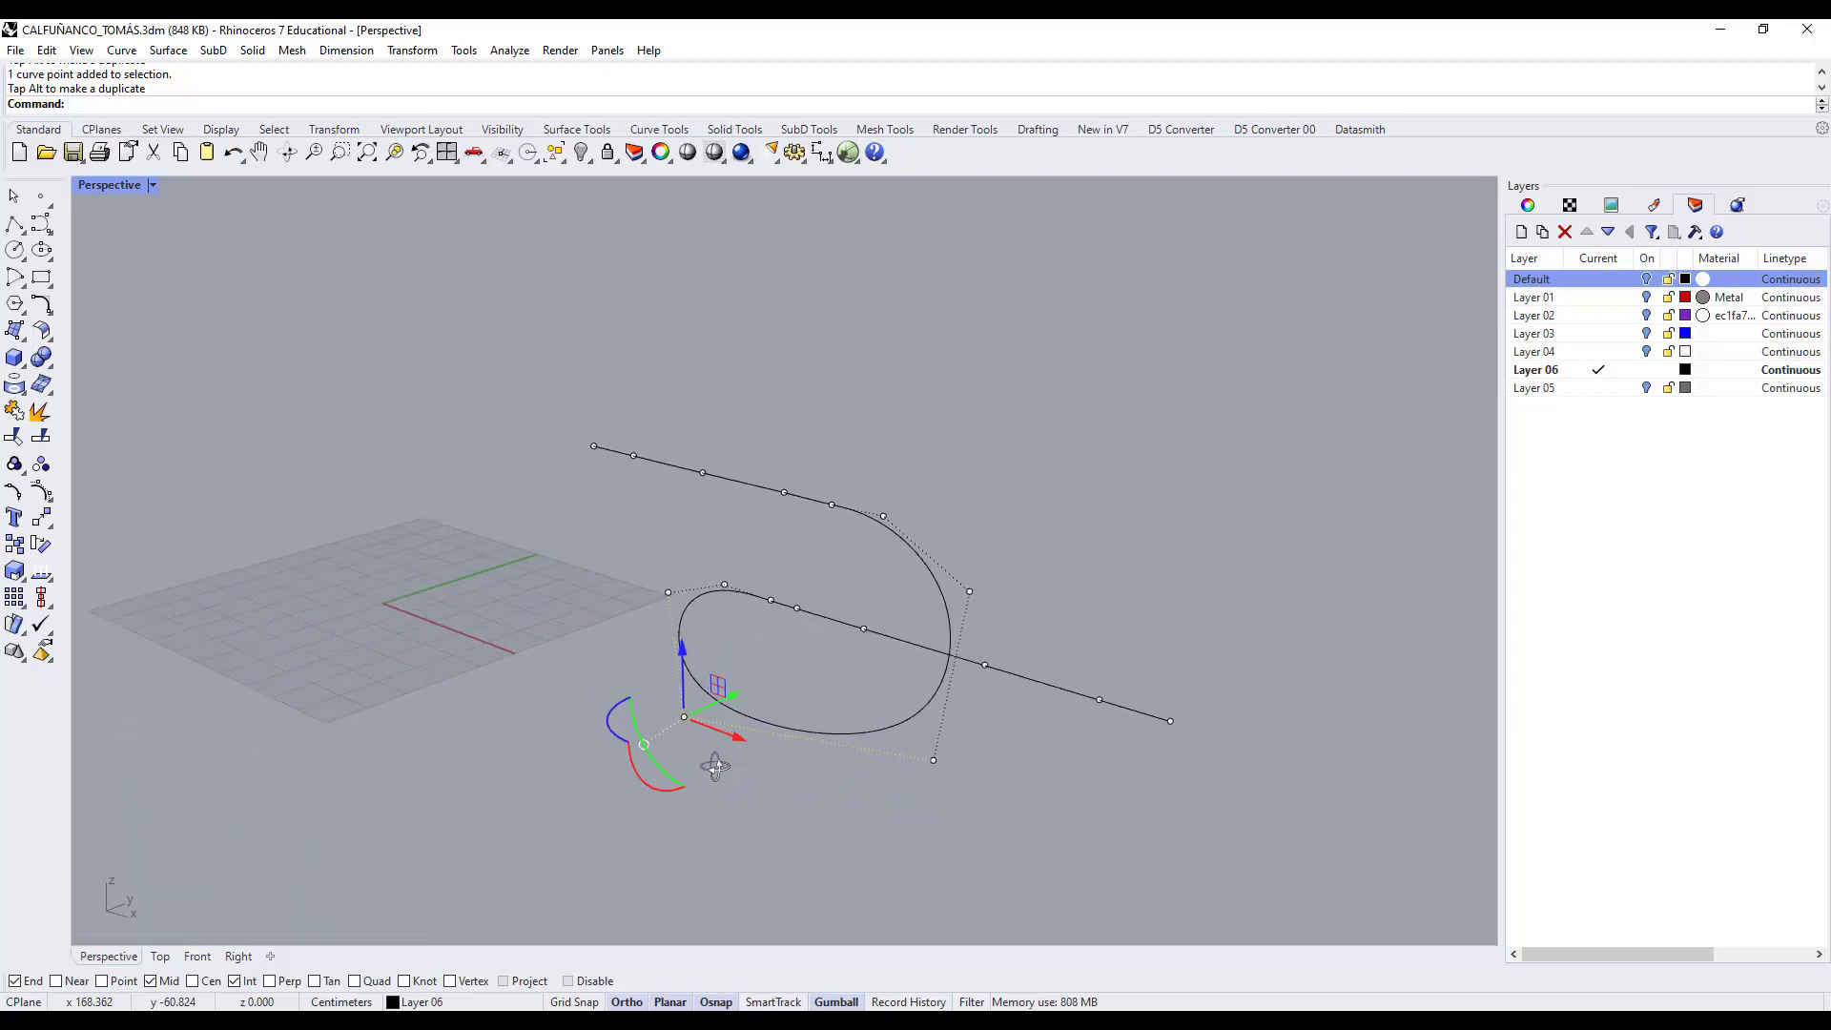
pyautogui.scroll(3, 727, 620)
pyautogui.moveTo(716, 564); pyautogui.dragTo(1135, 706, button='right')
pyautogui.click(942, 410)
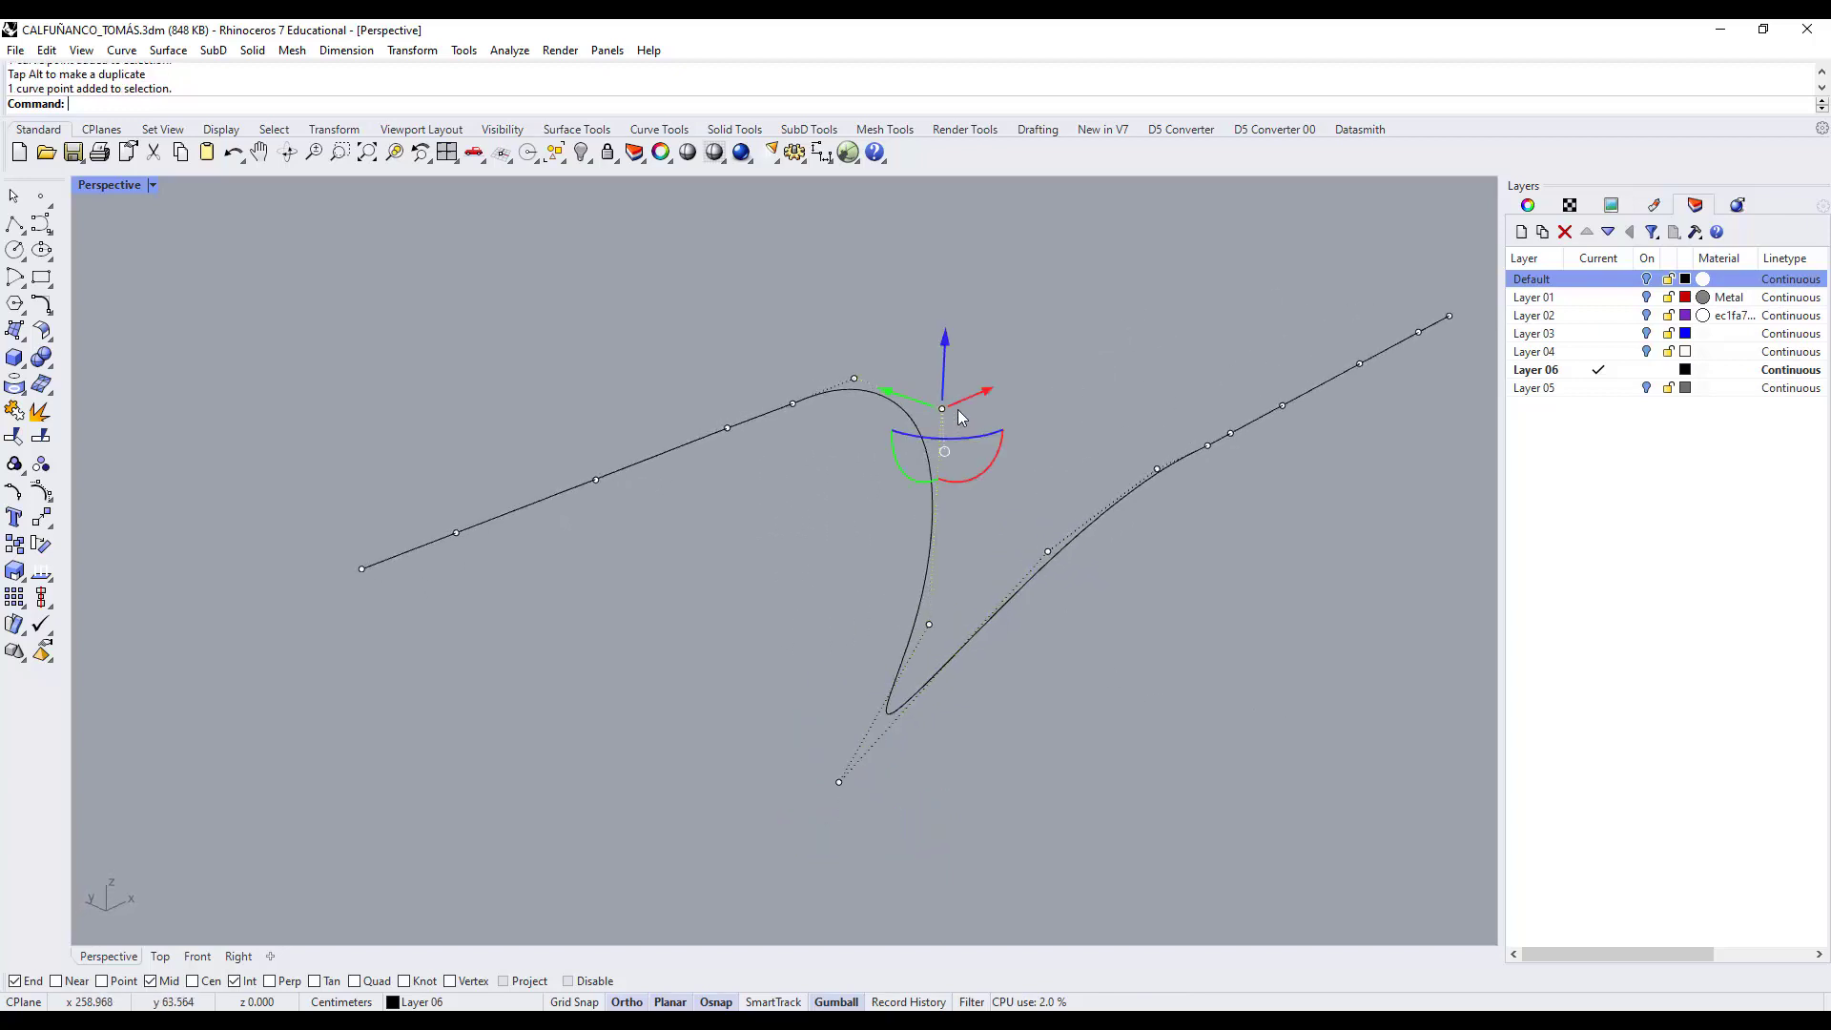
pyautogui.moveTo(886, 391); pyautogui.dragTo(924, 398)
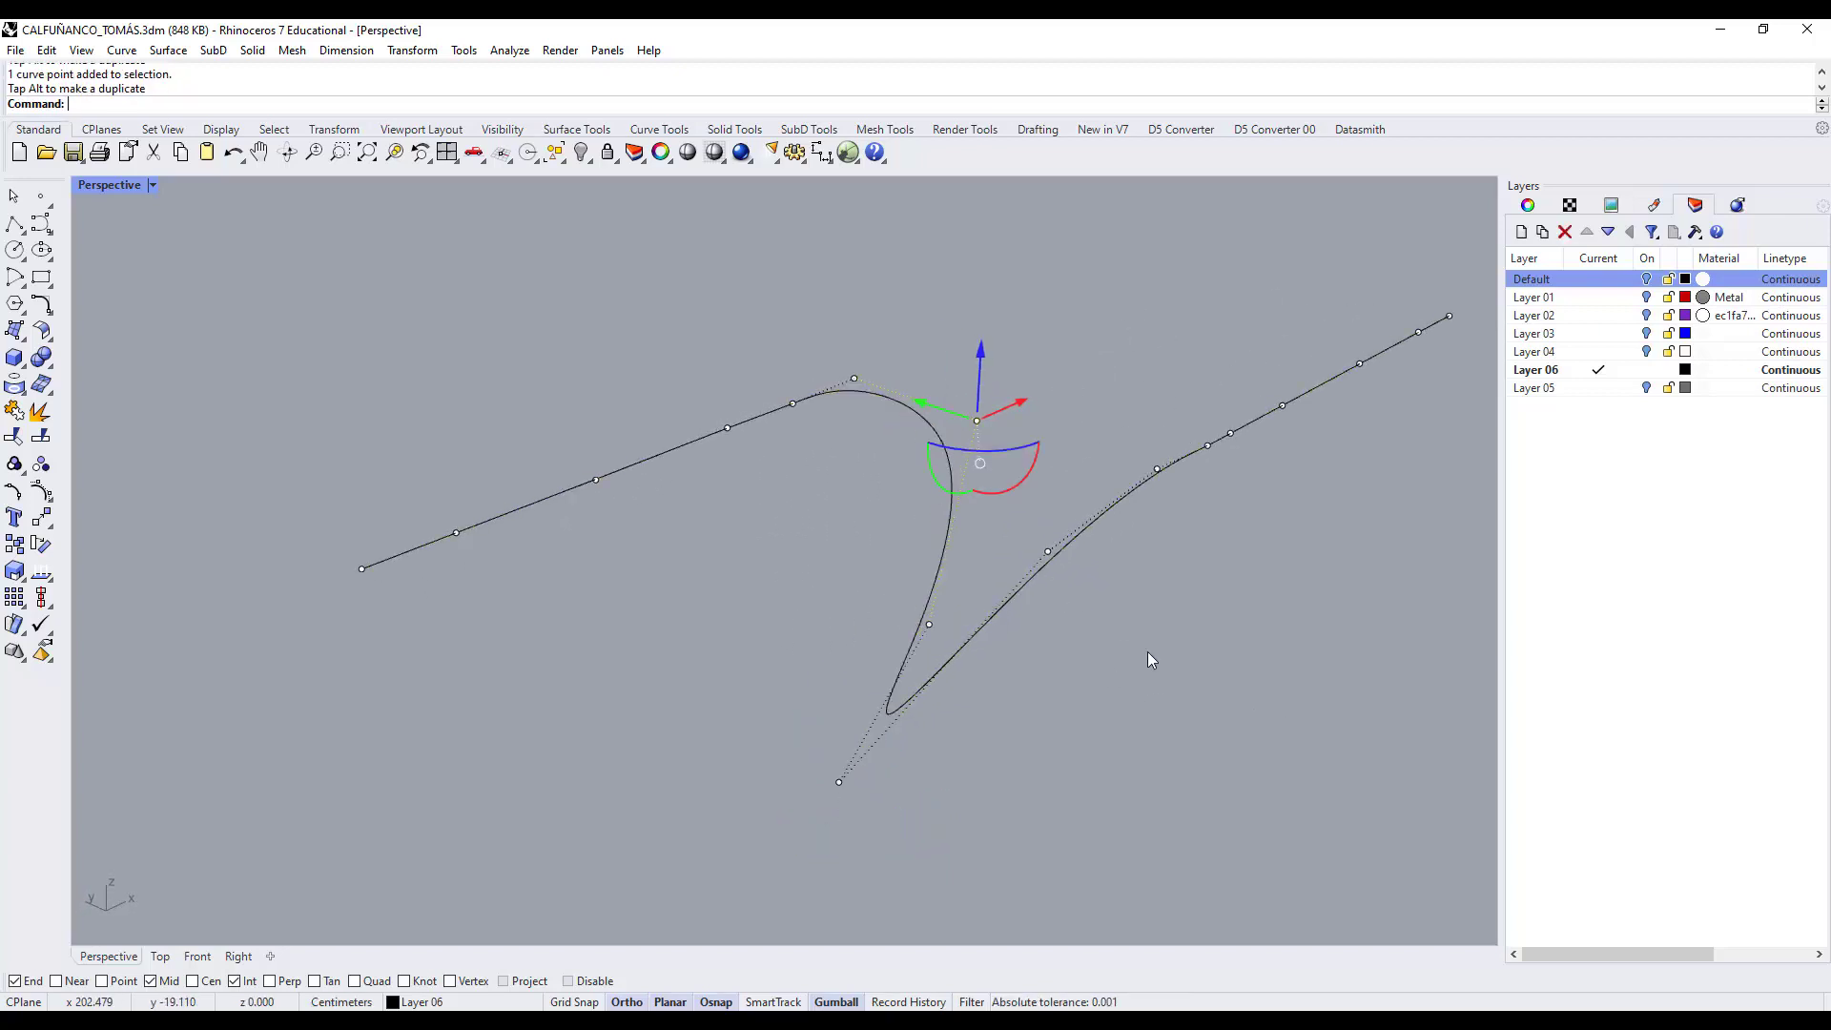
# Adjust the lowest control point of the curve's lower bend and clear the selection.
pyautogui.moveTo(1147, 650); pyautogui.dragTo(1021, 465, button='right')
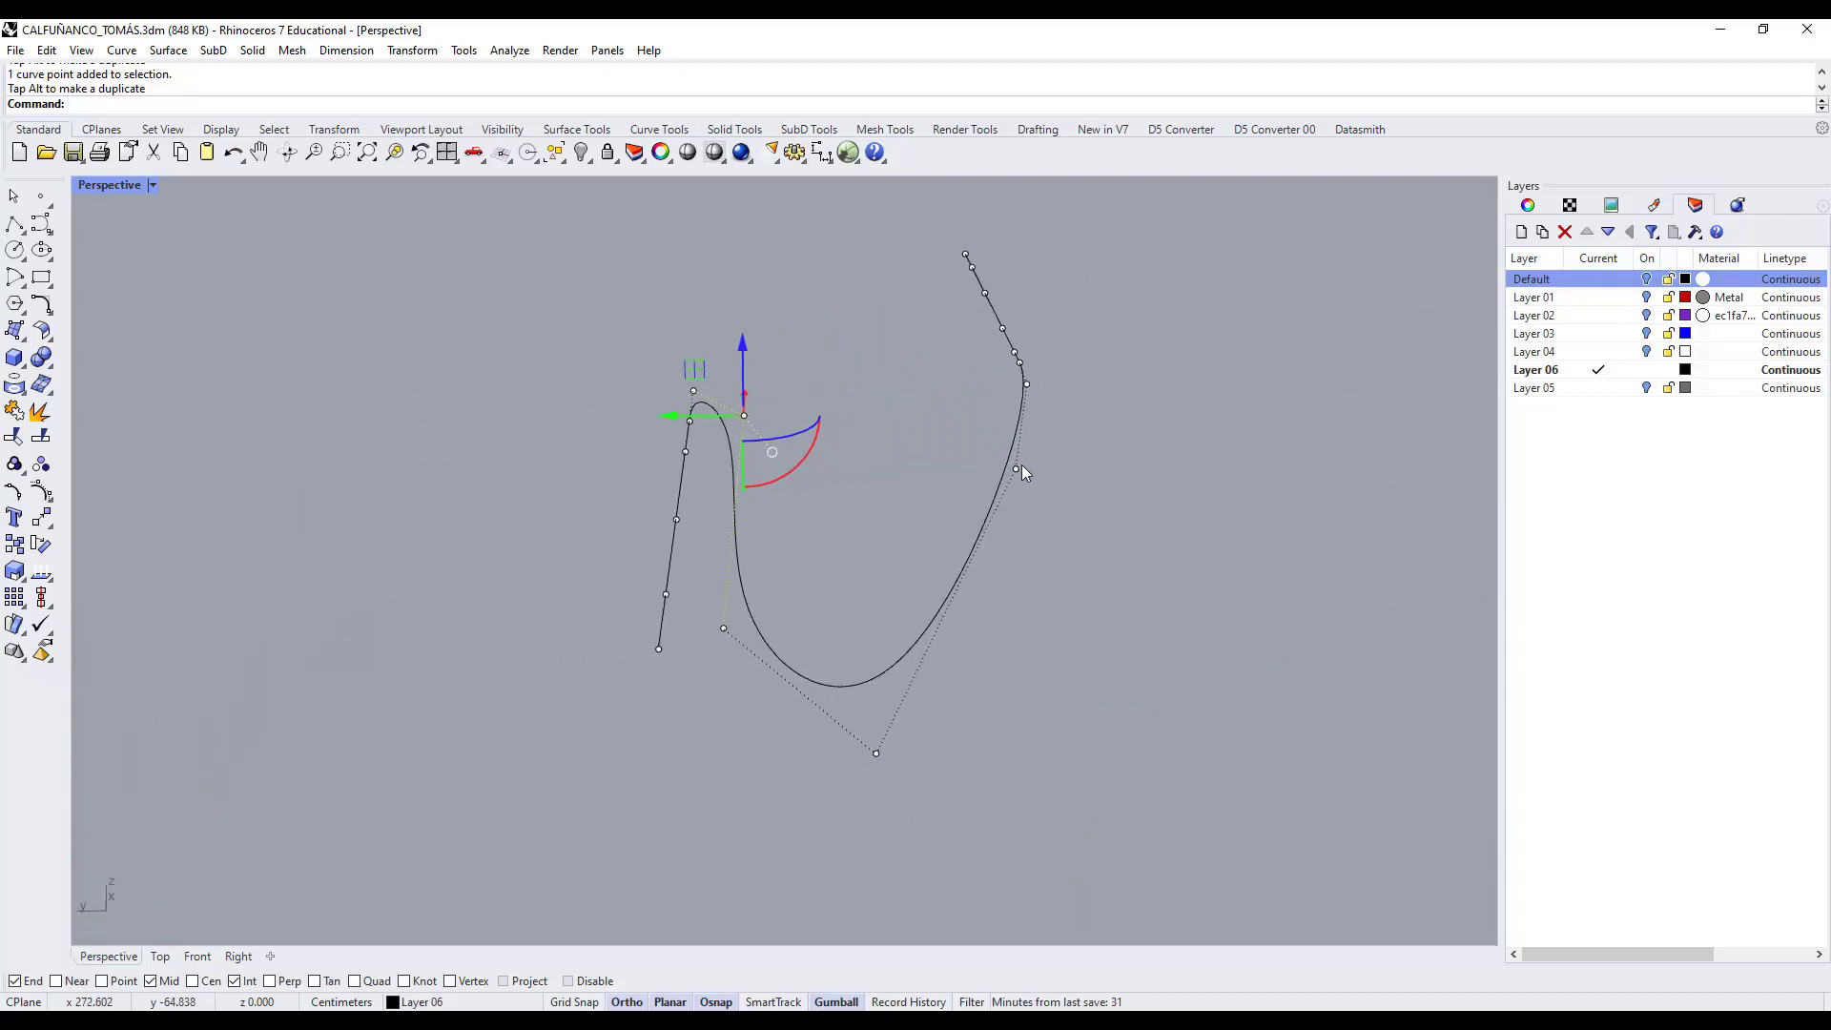
pyautogui.scroll(3, 1012, 474)
pyautogui.click(804, 898)
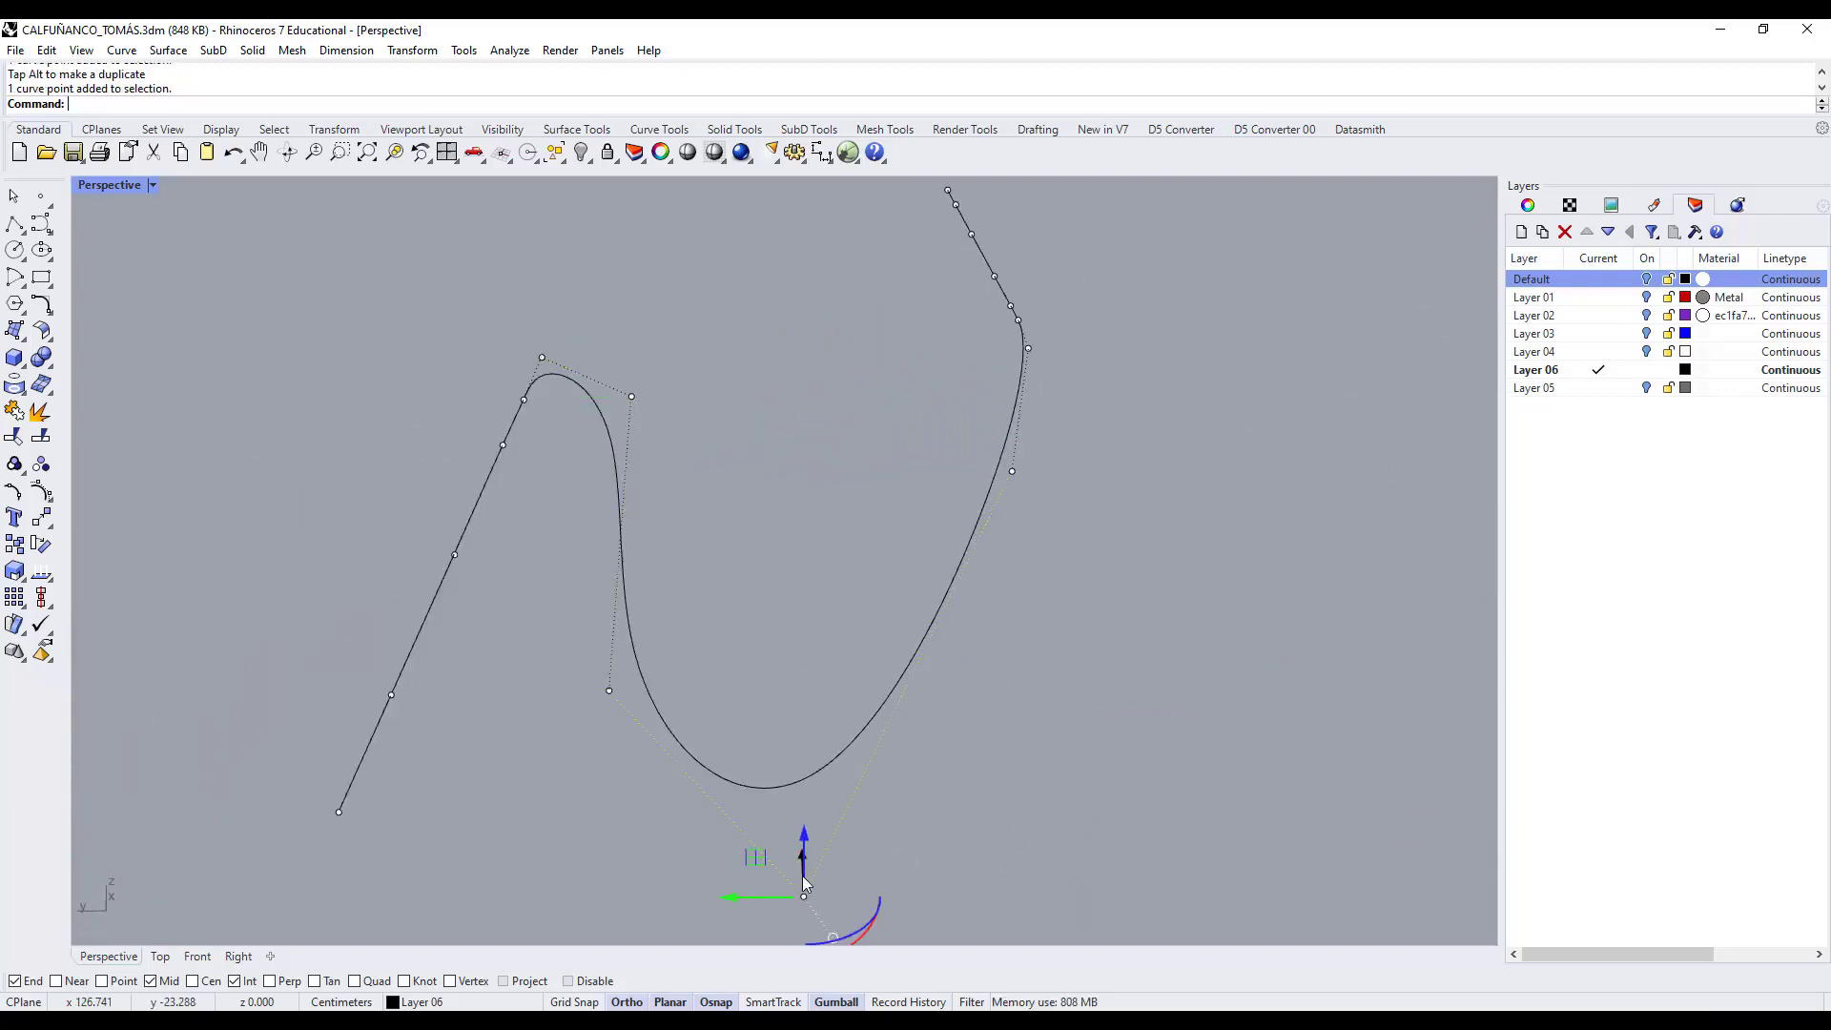
pyautogui.moveTo(803, 875); pyautogui.dragTo(755, 867, button='right')
pyautogui.moveTo(755, 867); pyautogui.dragTo(749, 835)
pyautogui.scroll(-4, 995, 628)
pyautogui.press('Escape')
pyautogui.press('Escape')
pyautogui.moveTo(1083, 700); pyautogui.dragTo(1155, 677, button='right')
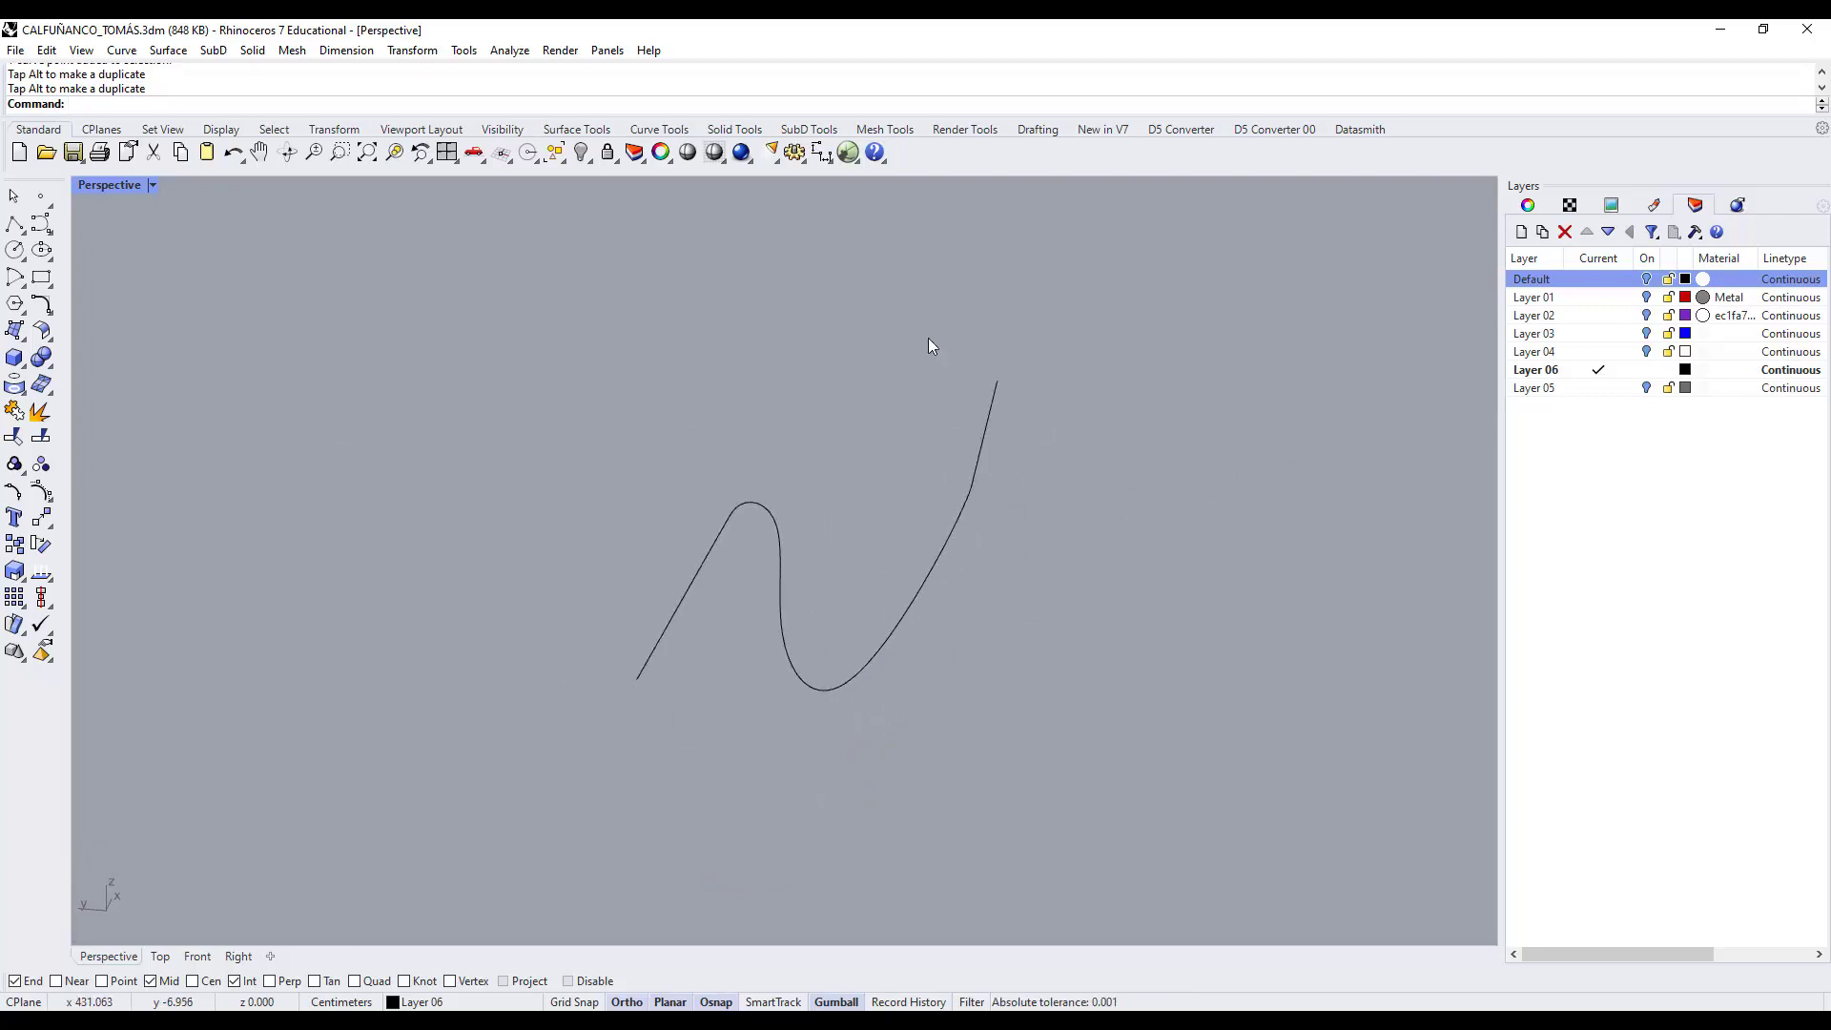
pyautogui.moveTo(928, 388); pyautogui.dragTo(937, 497, button='right')
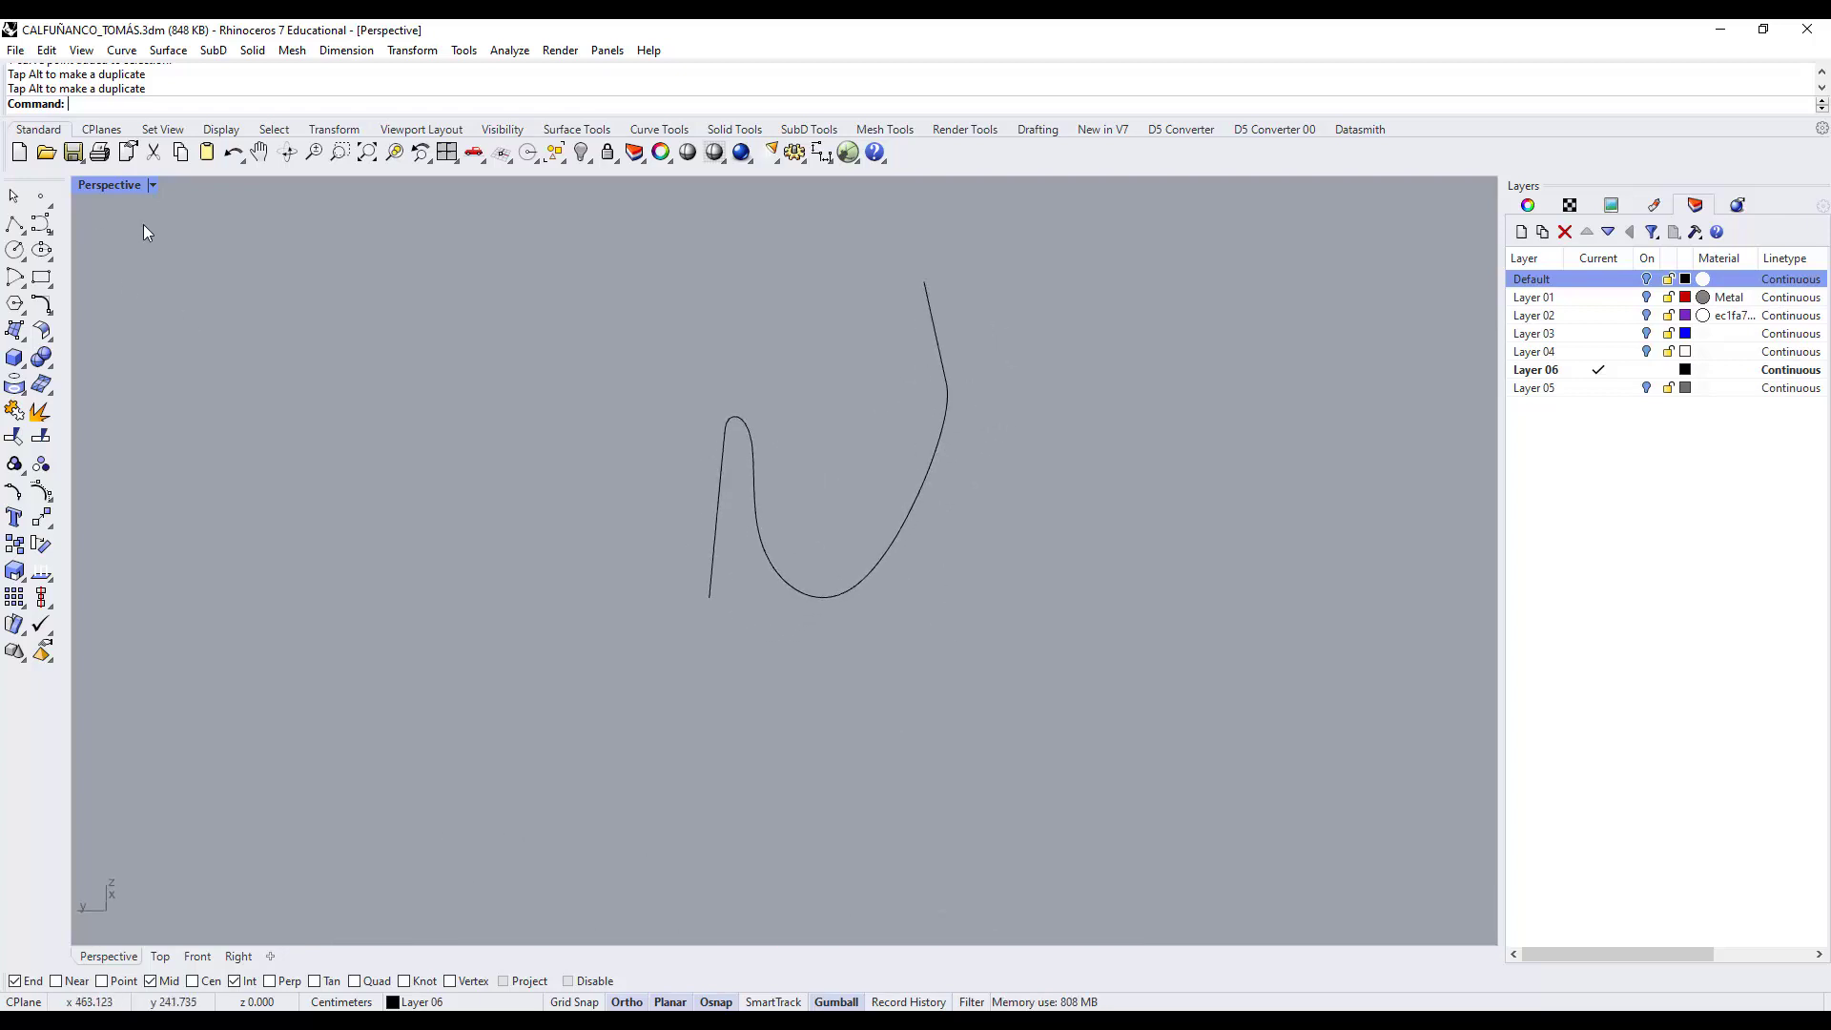
# Draw a straight line along the Y axis from the curve's end beside the upper bend, reaching well past the curve.
pyautogui.click(14, 222)
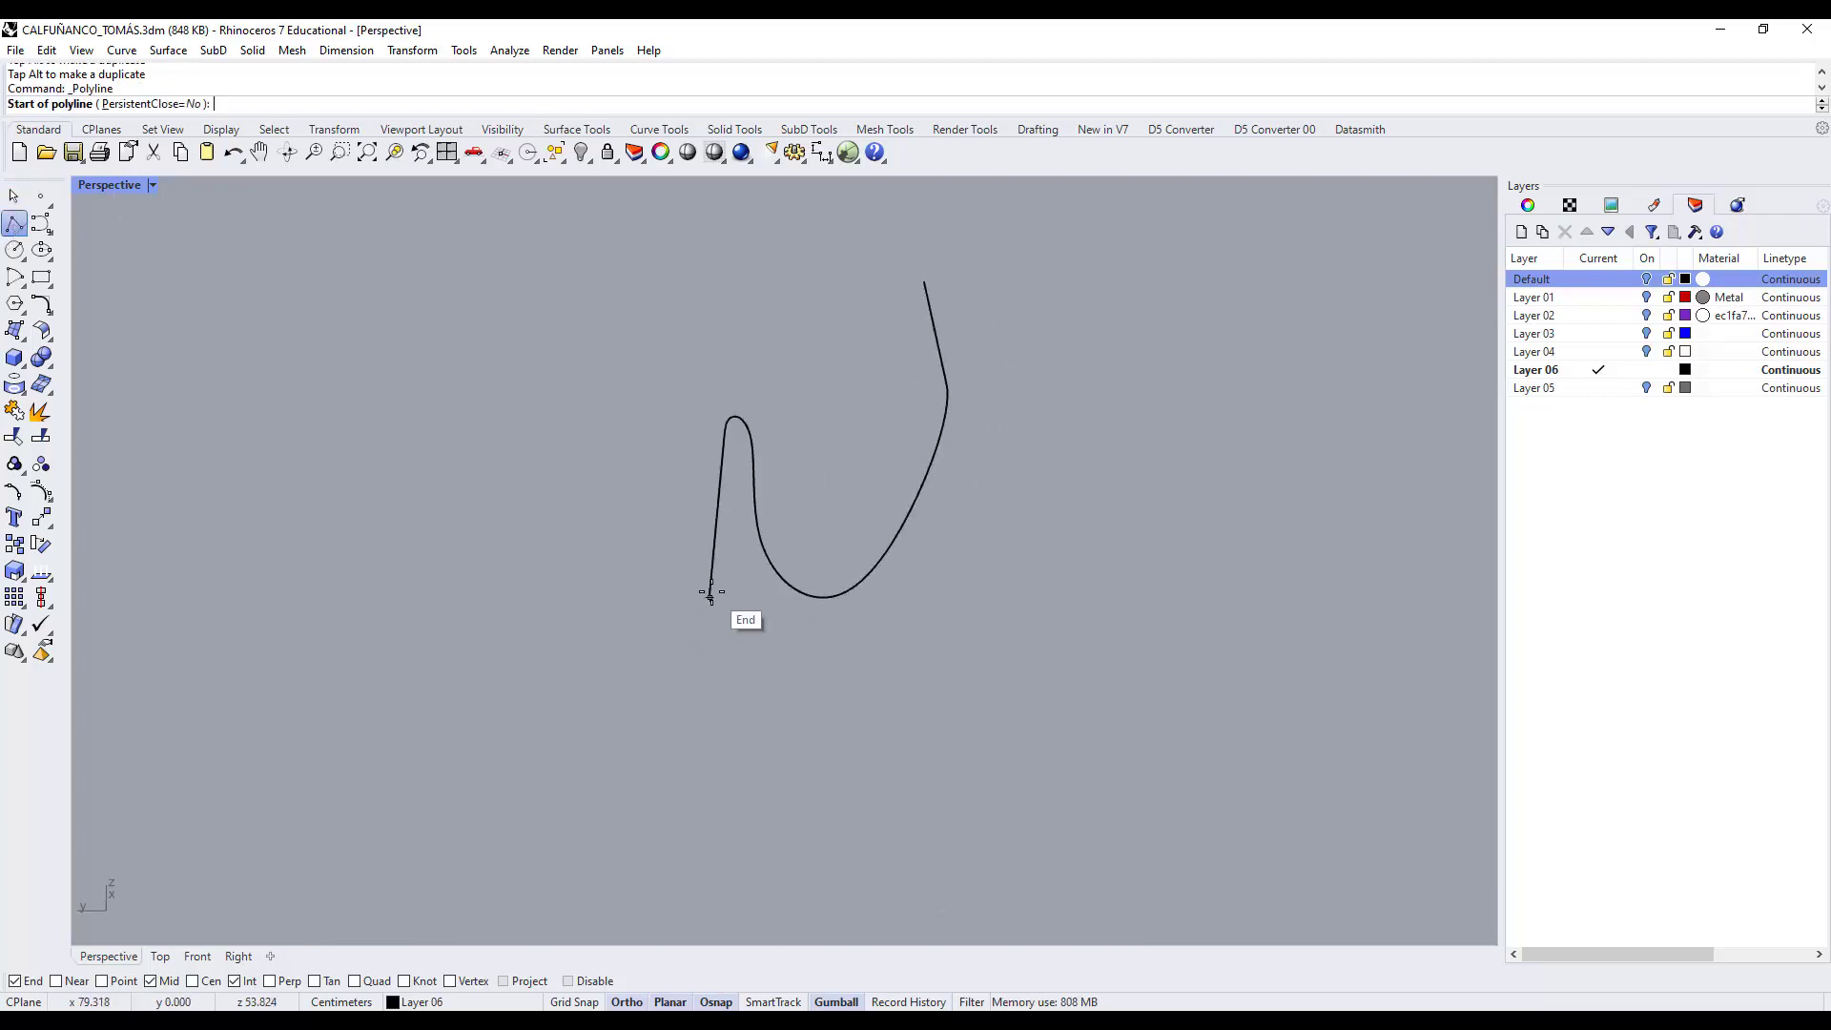
pyautogui.click(711, 598)
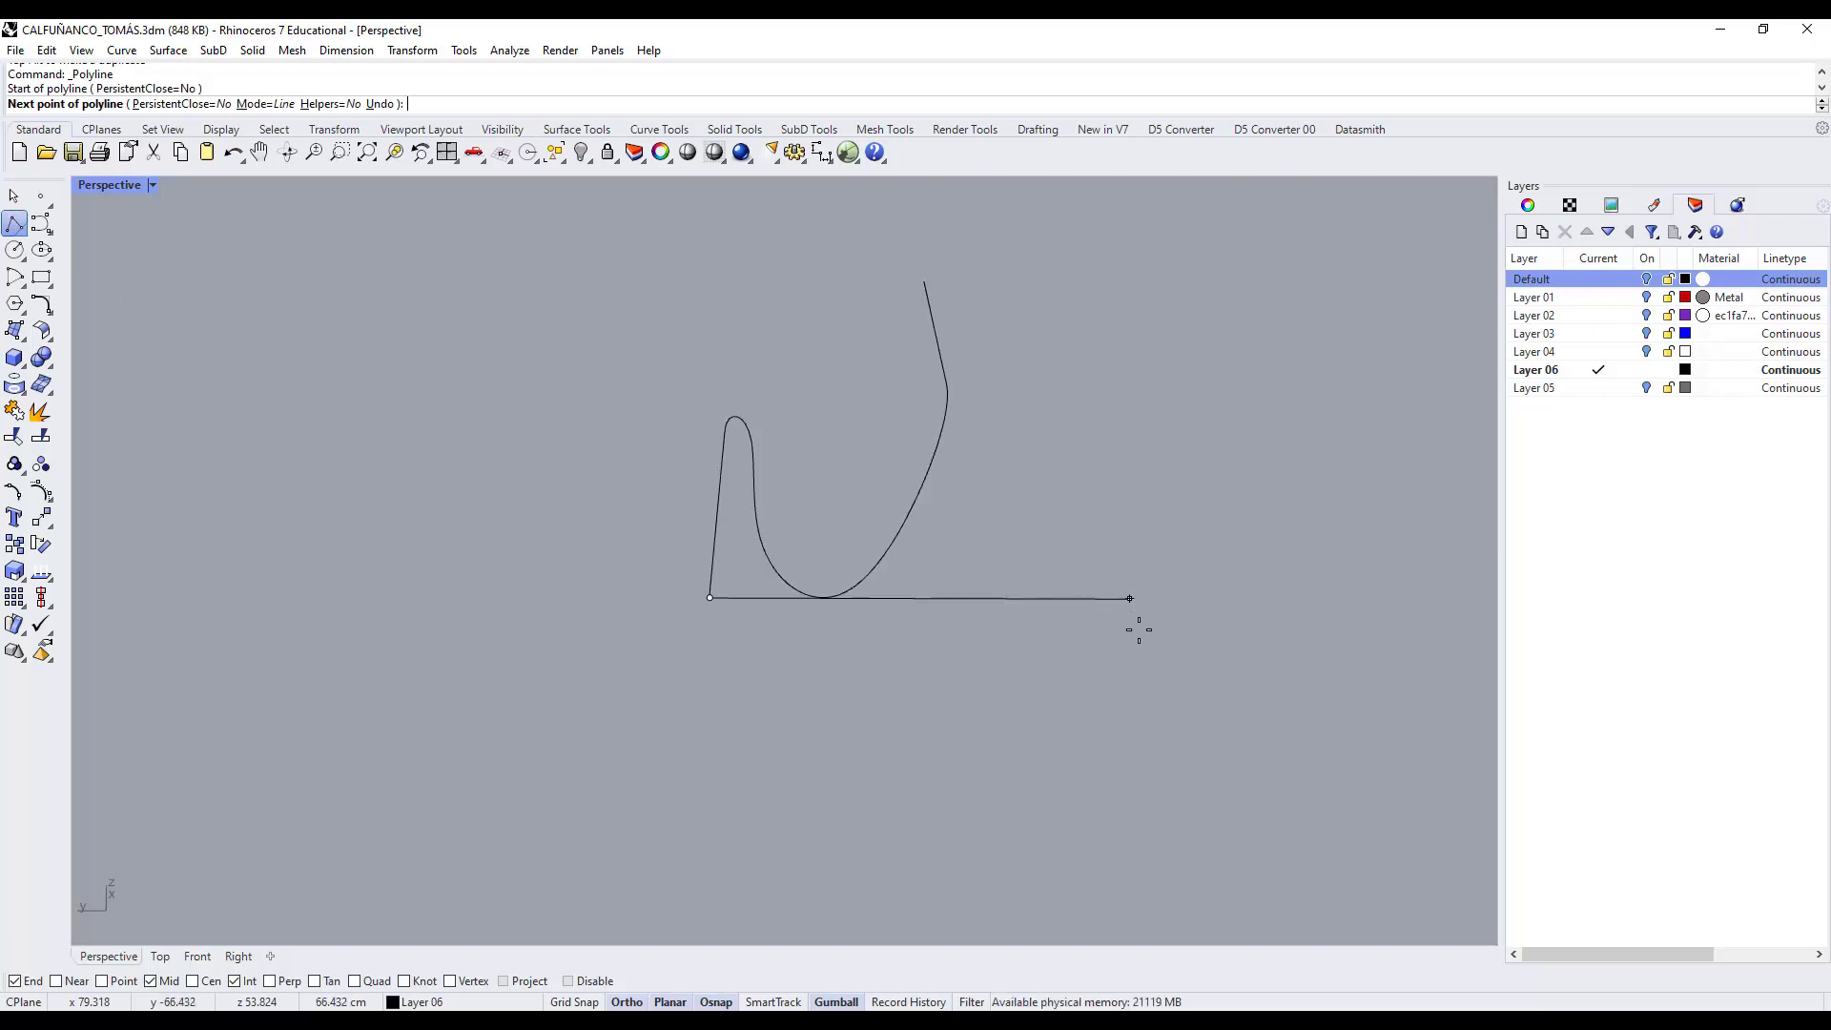
pyautogui.click(1242, 638)
pyautogui.press('Return')
# Draw a second straight line from the curve's other end along the X axis, crossing the Y-axis line.
pyautogui.press('Return')
pyautogui.click(924, 283)
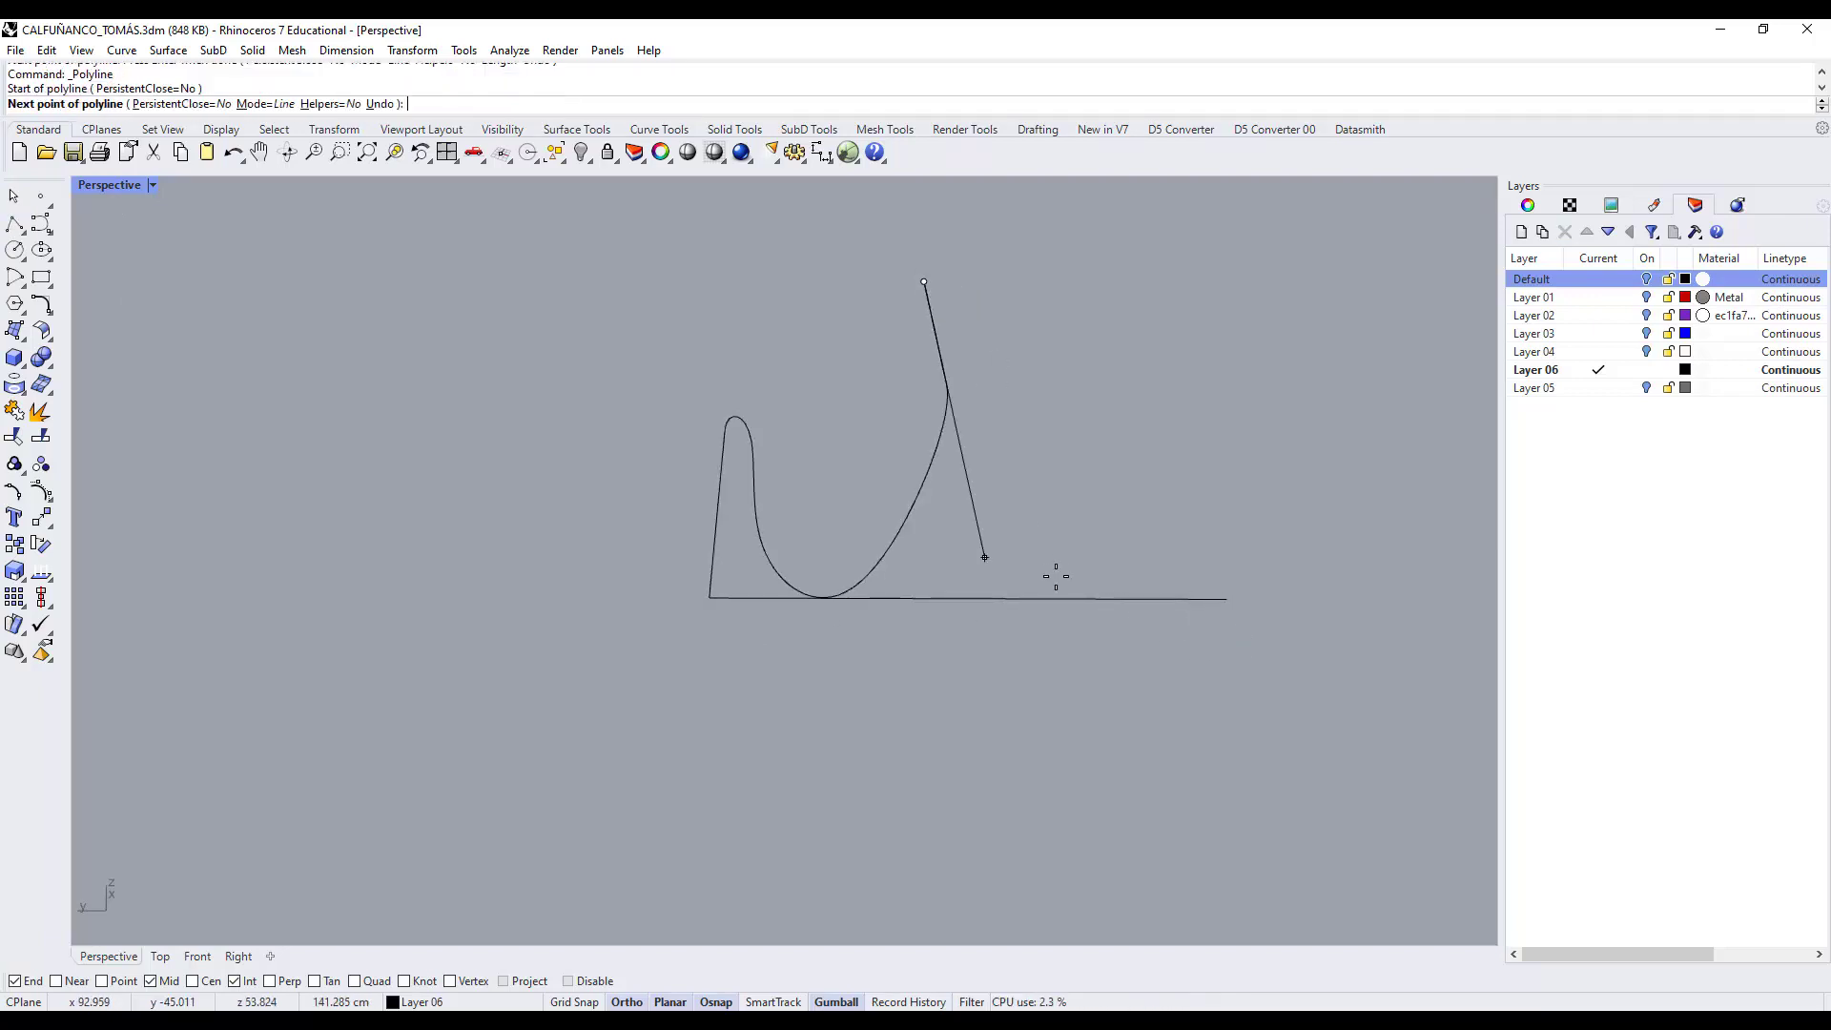
pyautogui.click(1011, 682)
pyautogui.press('Return')
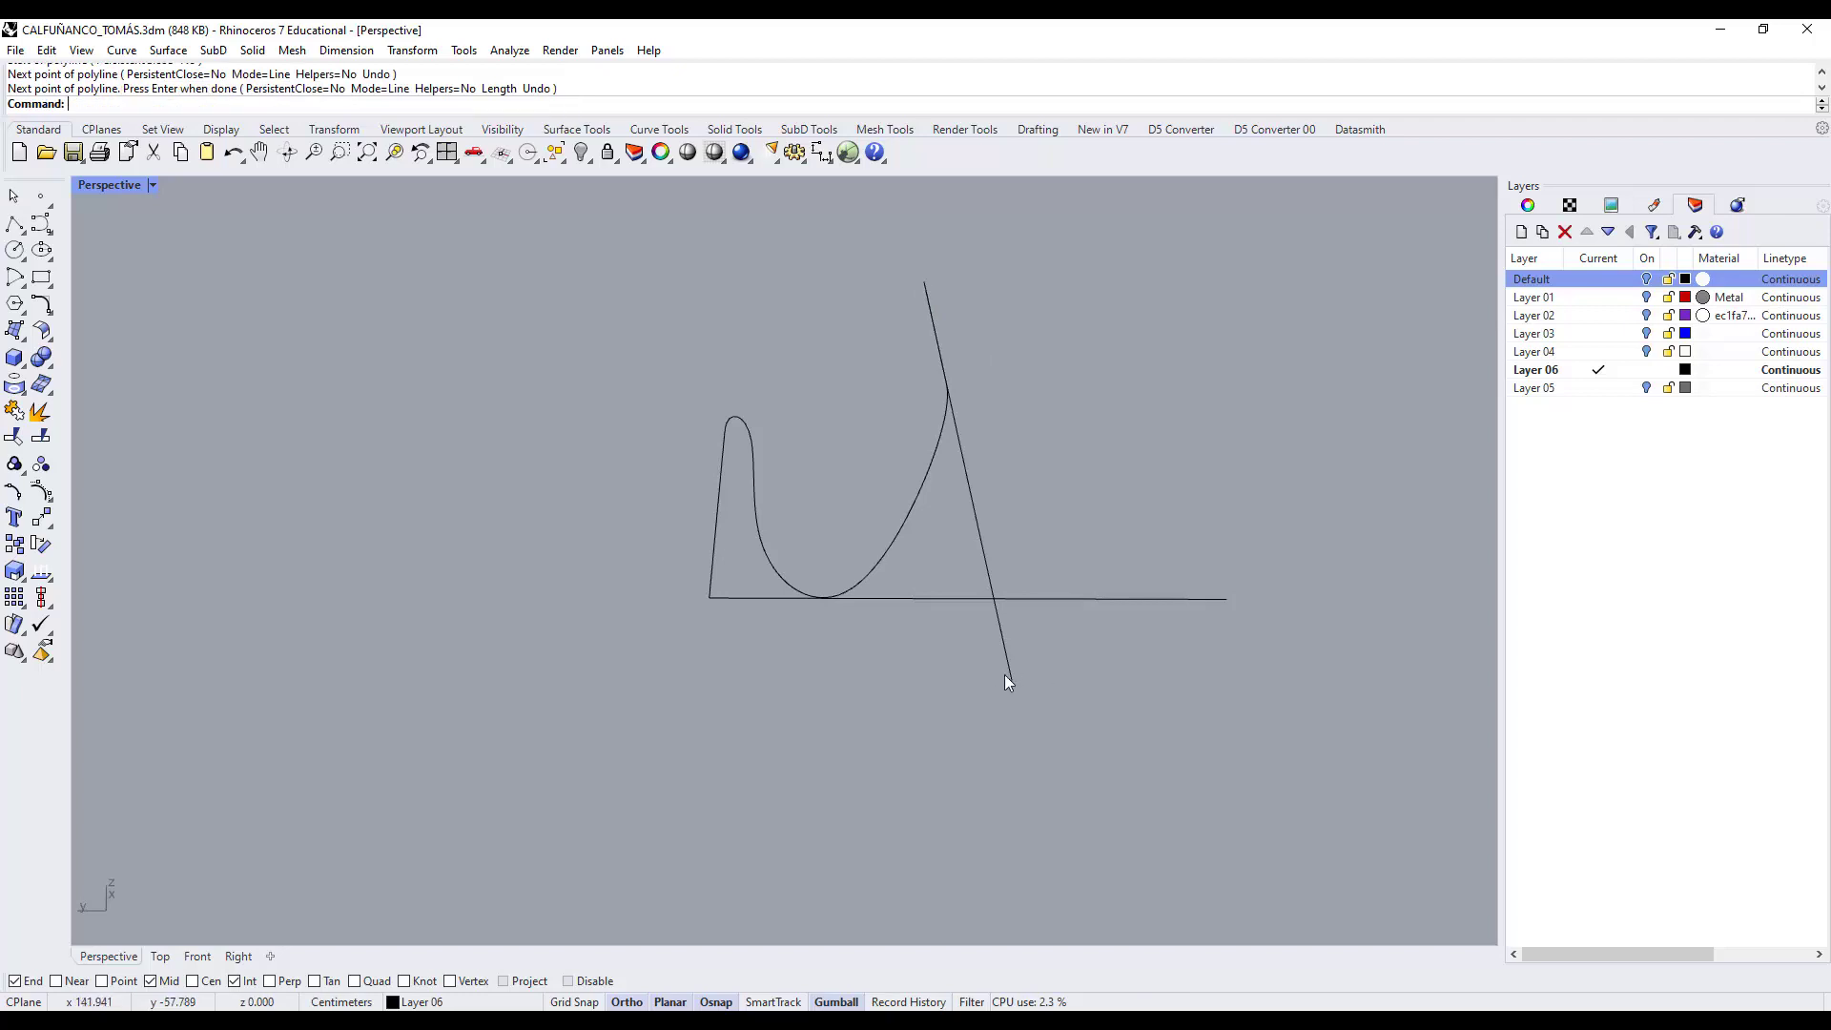
# Trim the part of the Y-axis line beyond the crossing line and delete that crossing line.
pyautogui.moveTo(1004, 674); pyautogui.dragTo(677, 557, button='right')
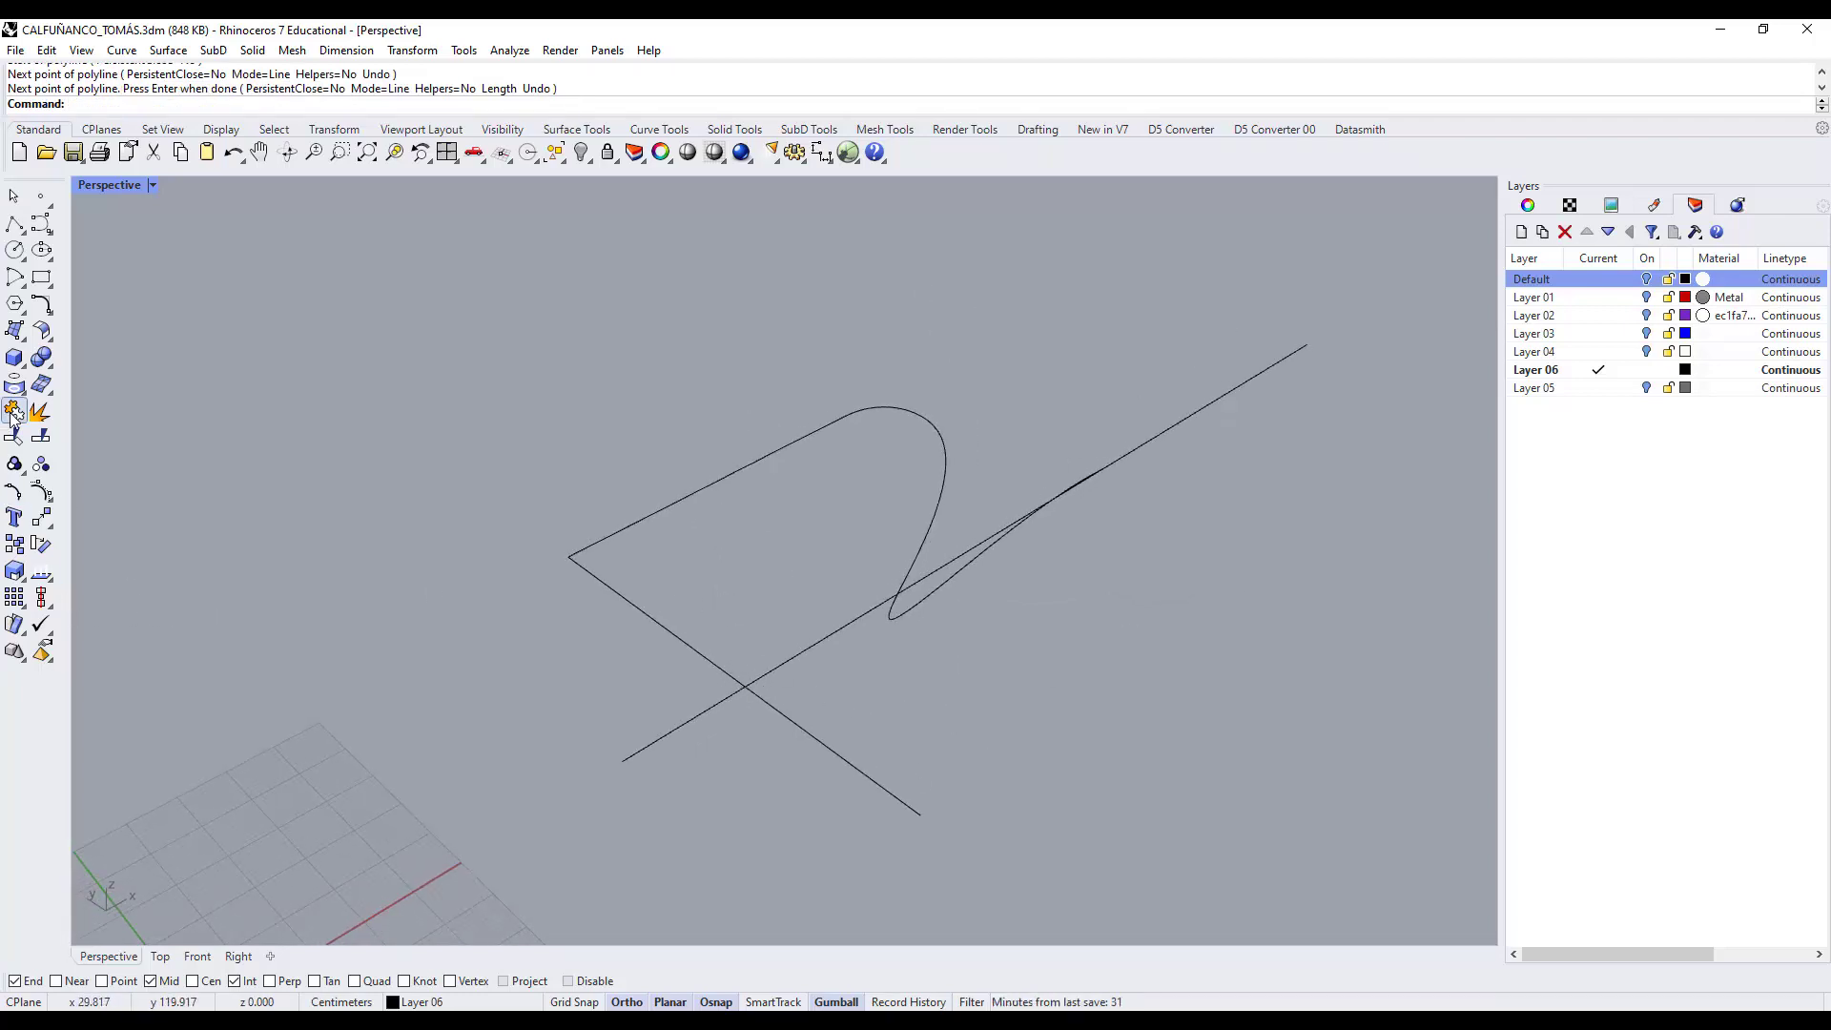
pyautogui.click(40, 410)
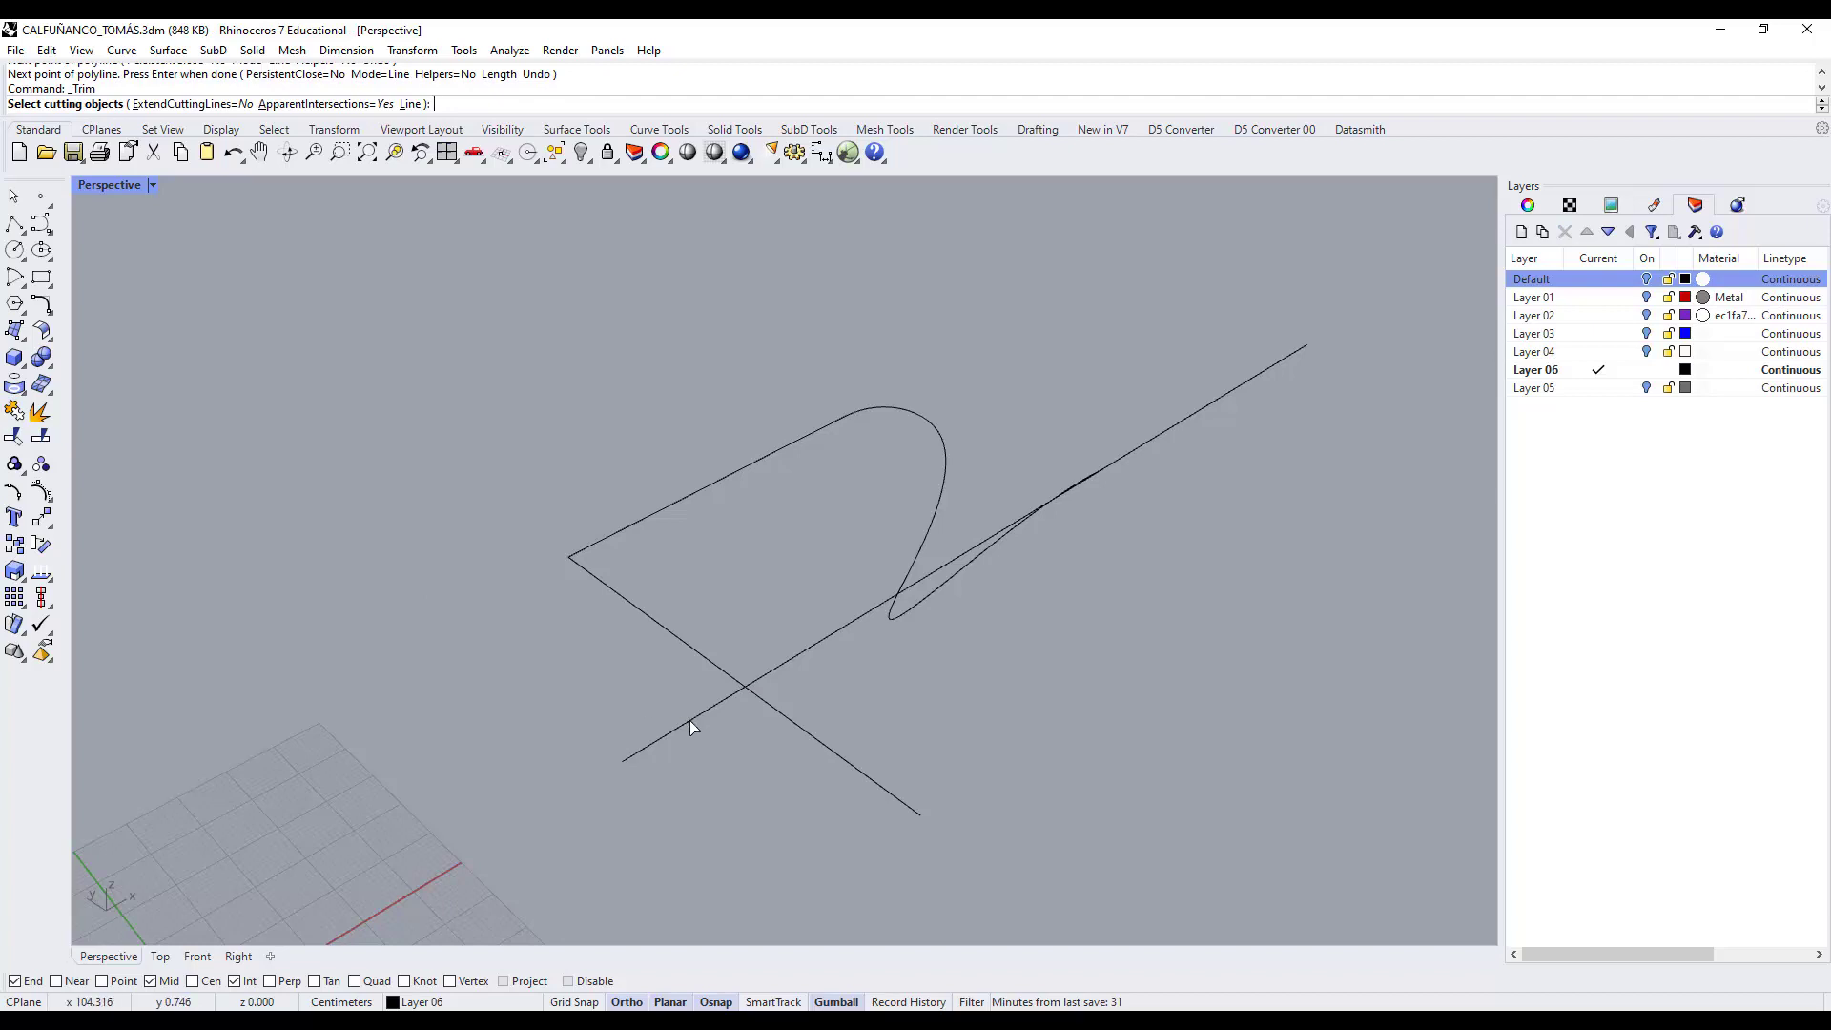
pyautogui.click(690, 722)
pyautogui.press('Return')
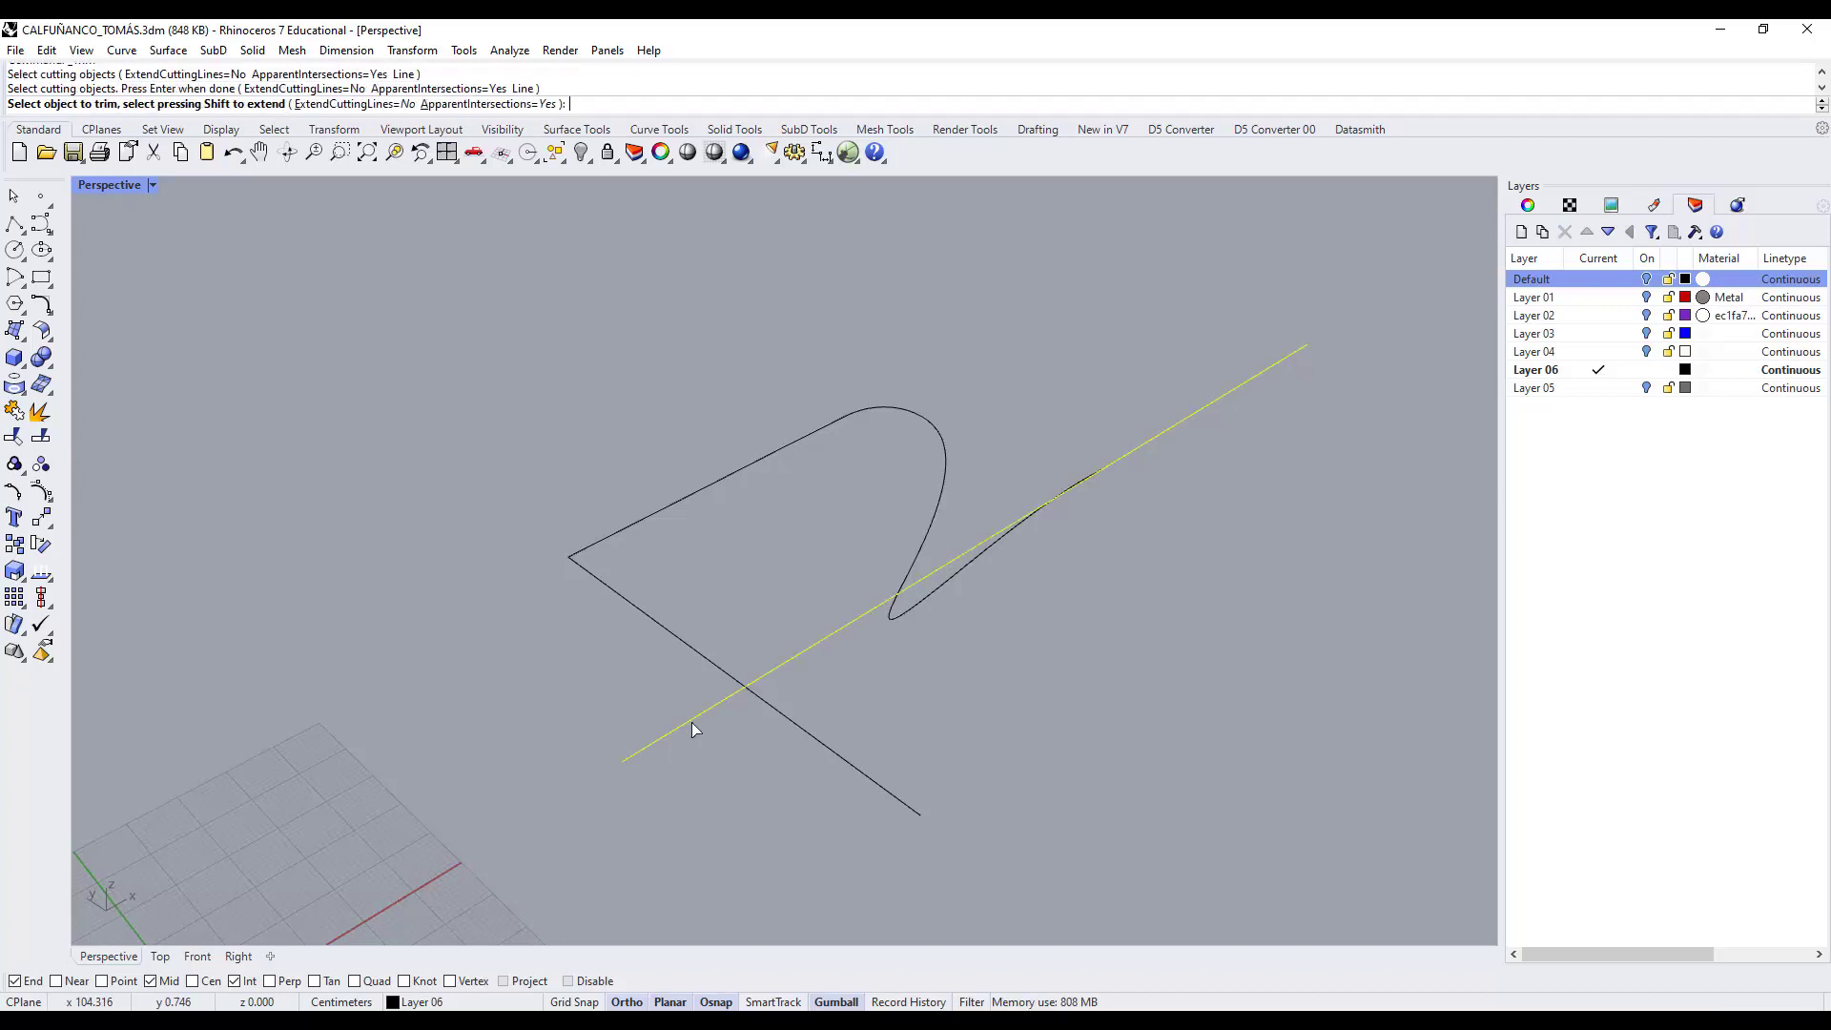
pyautogui.click(799, 722)
pyautogui.press('Return')
pyautogui.click(809, 652)
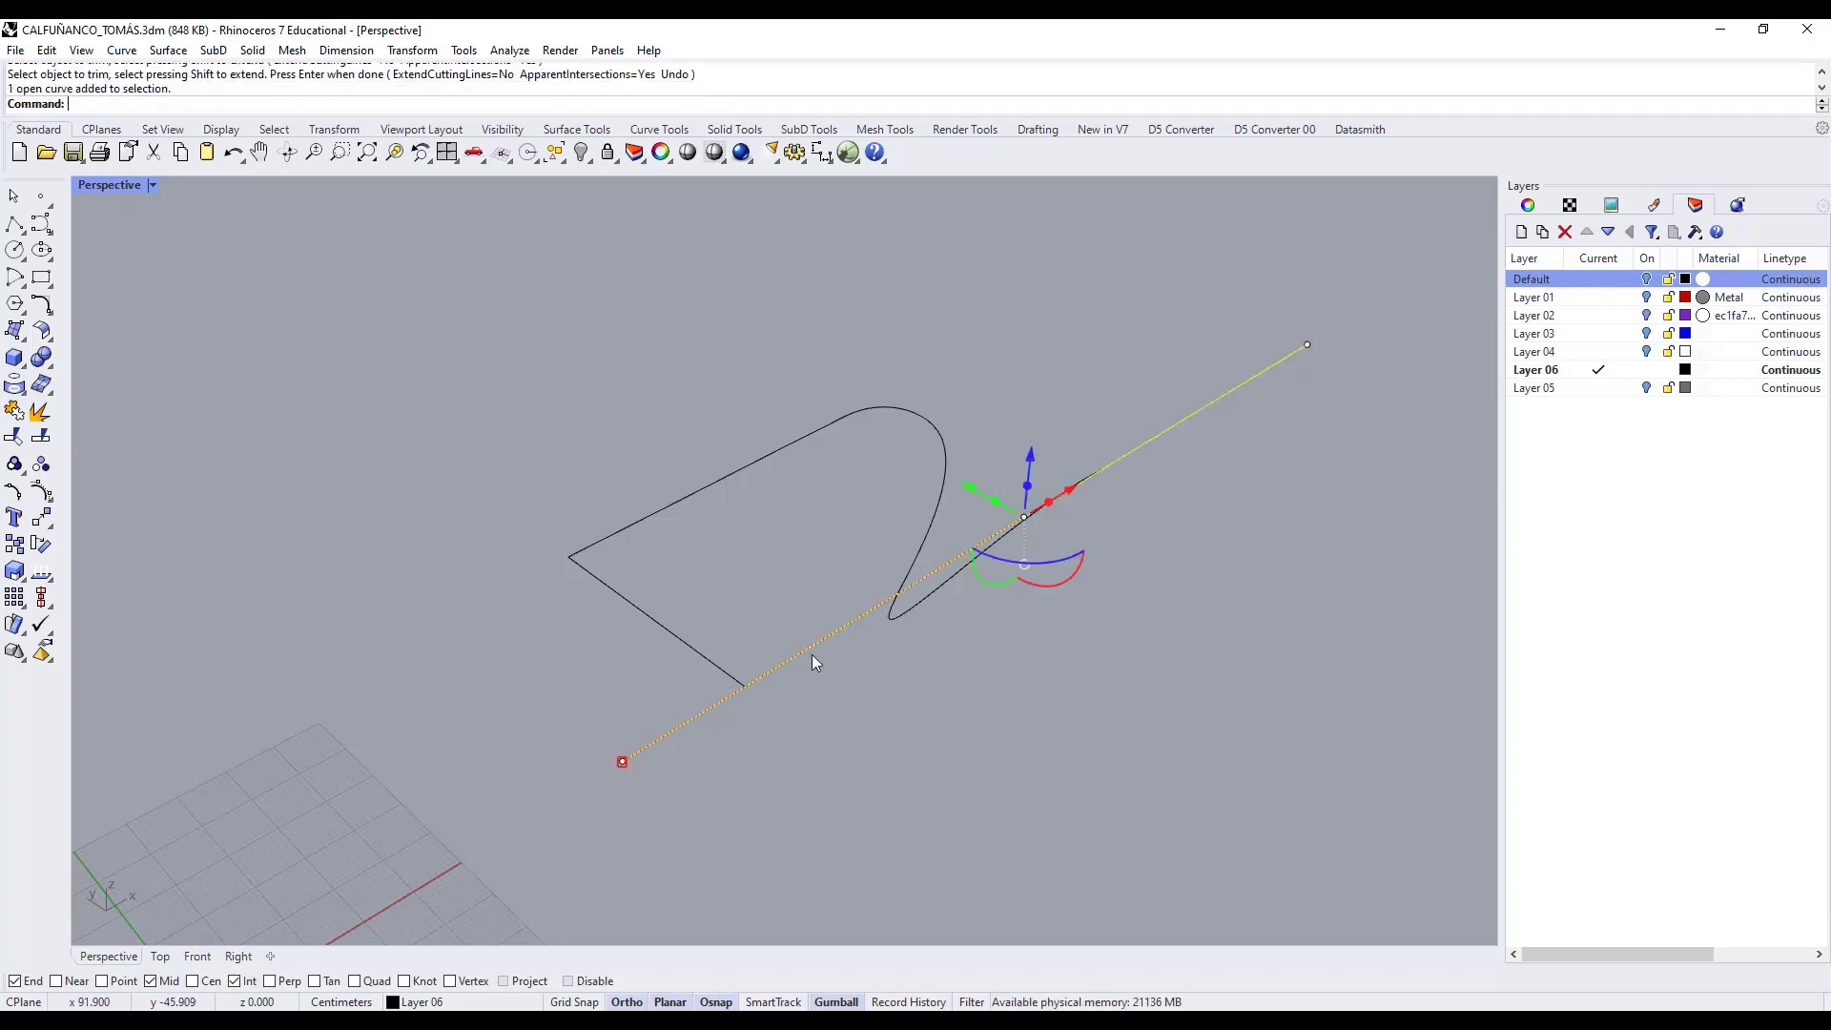
pyautogui.press('Delete')
# Copy the S-shaped curve from its end on the straight line to that line's midpoint.
pyautogui.moveTo(812, 658); pyautogui.dragTo(772, 661, button='right')
pyautogui.scroll(3, 831, 654)
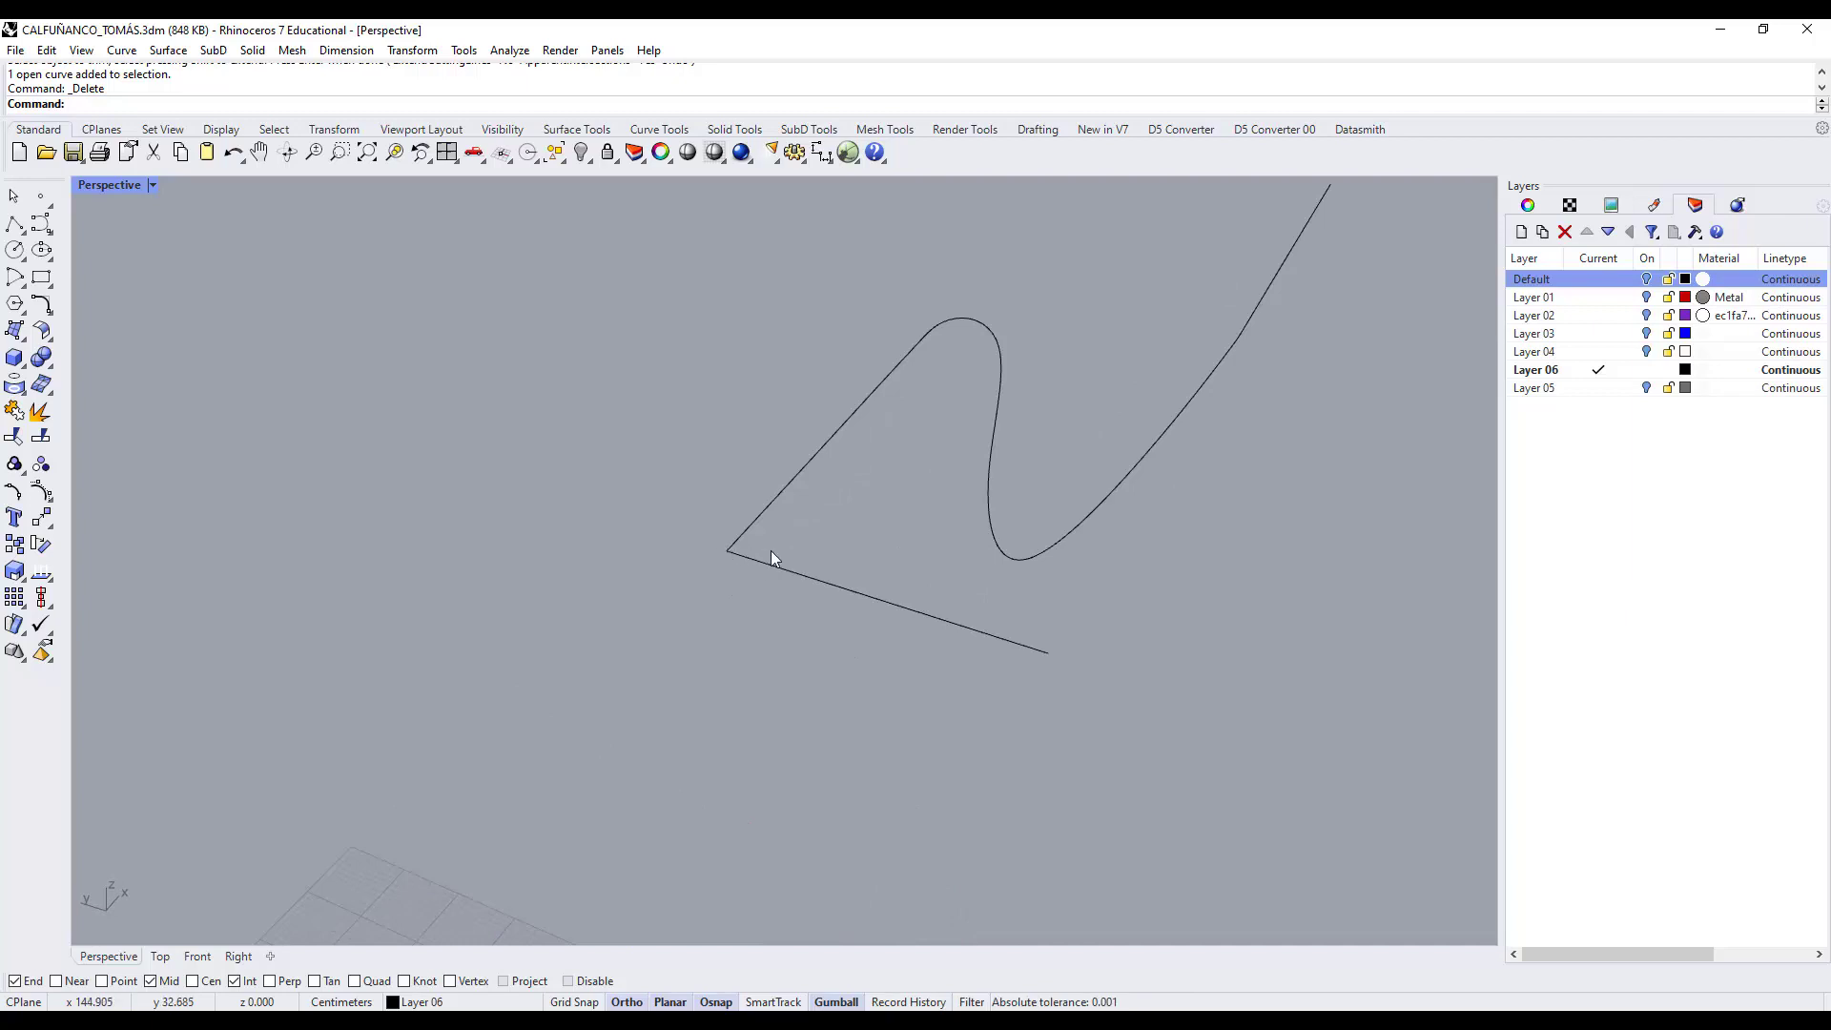
pyautogui.moveTo(919, 616); pyautogui.dragTo(791, 568, button='right')
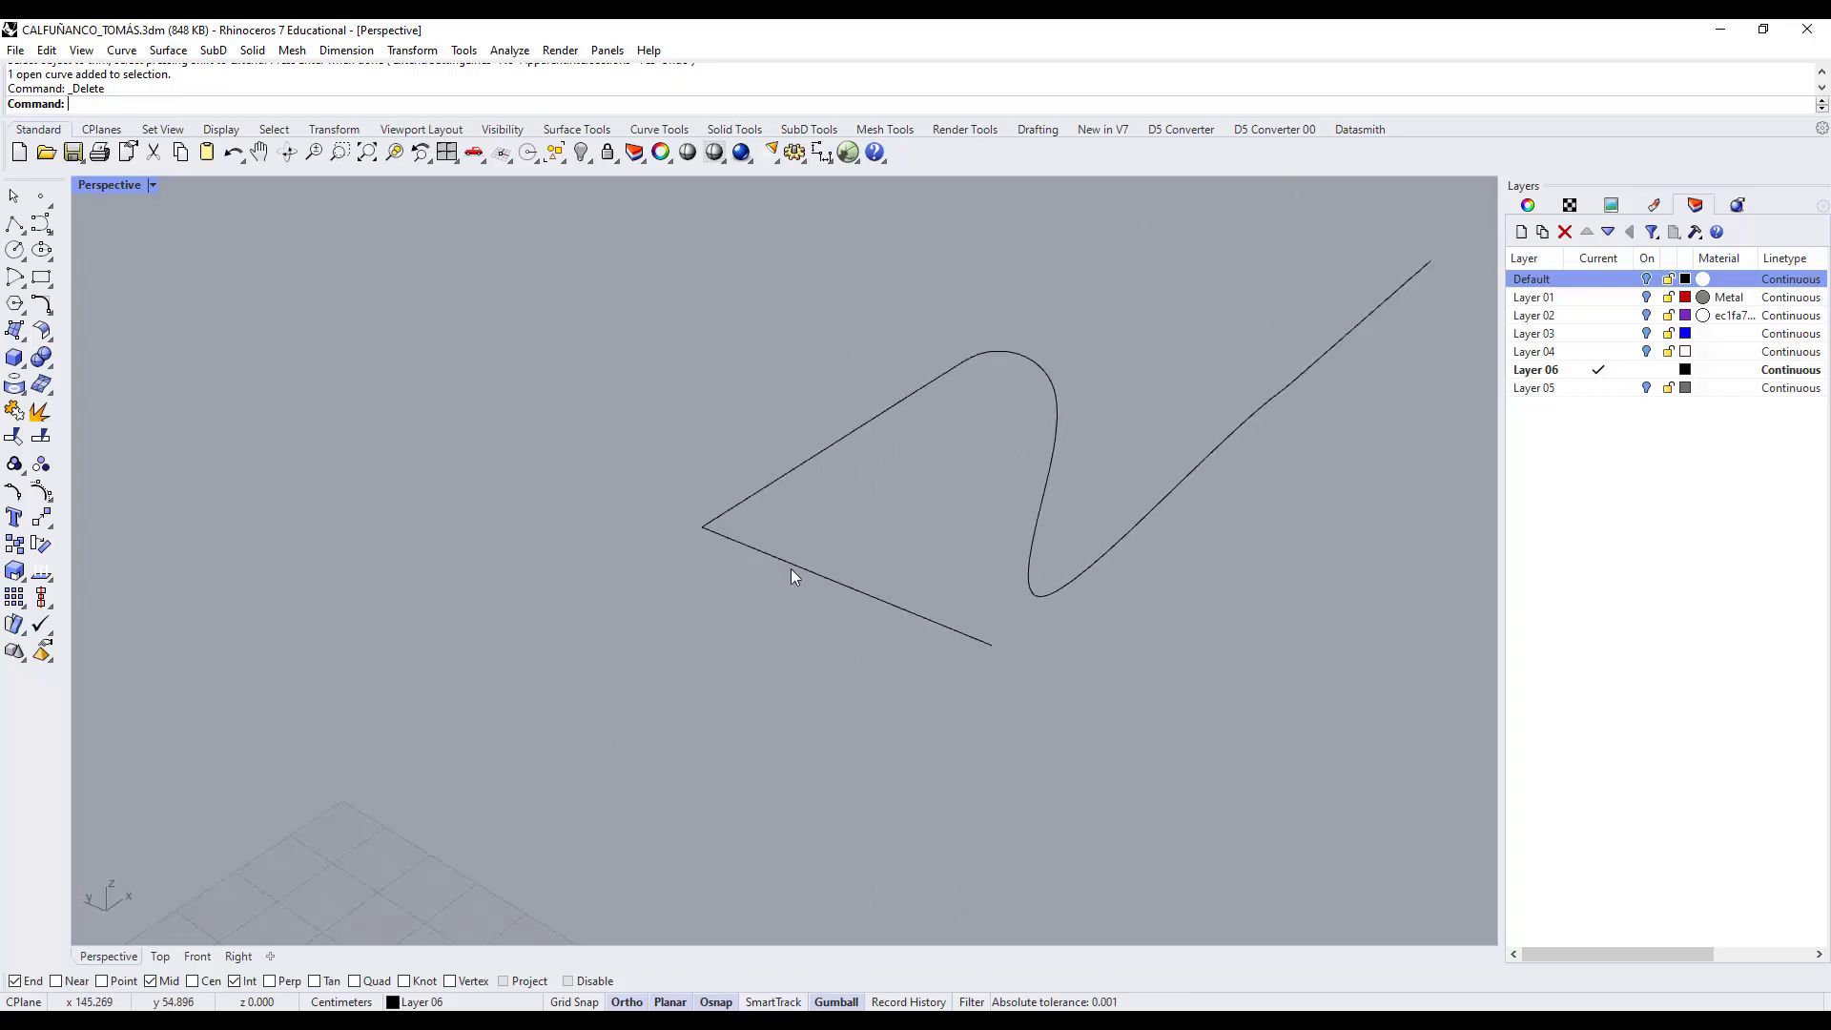
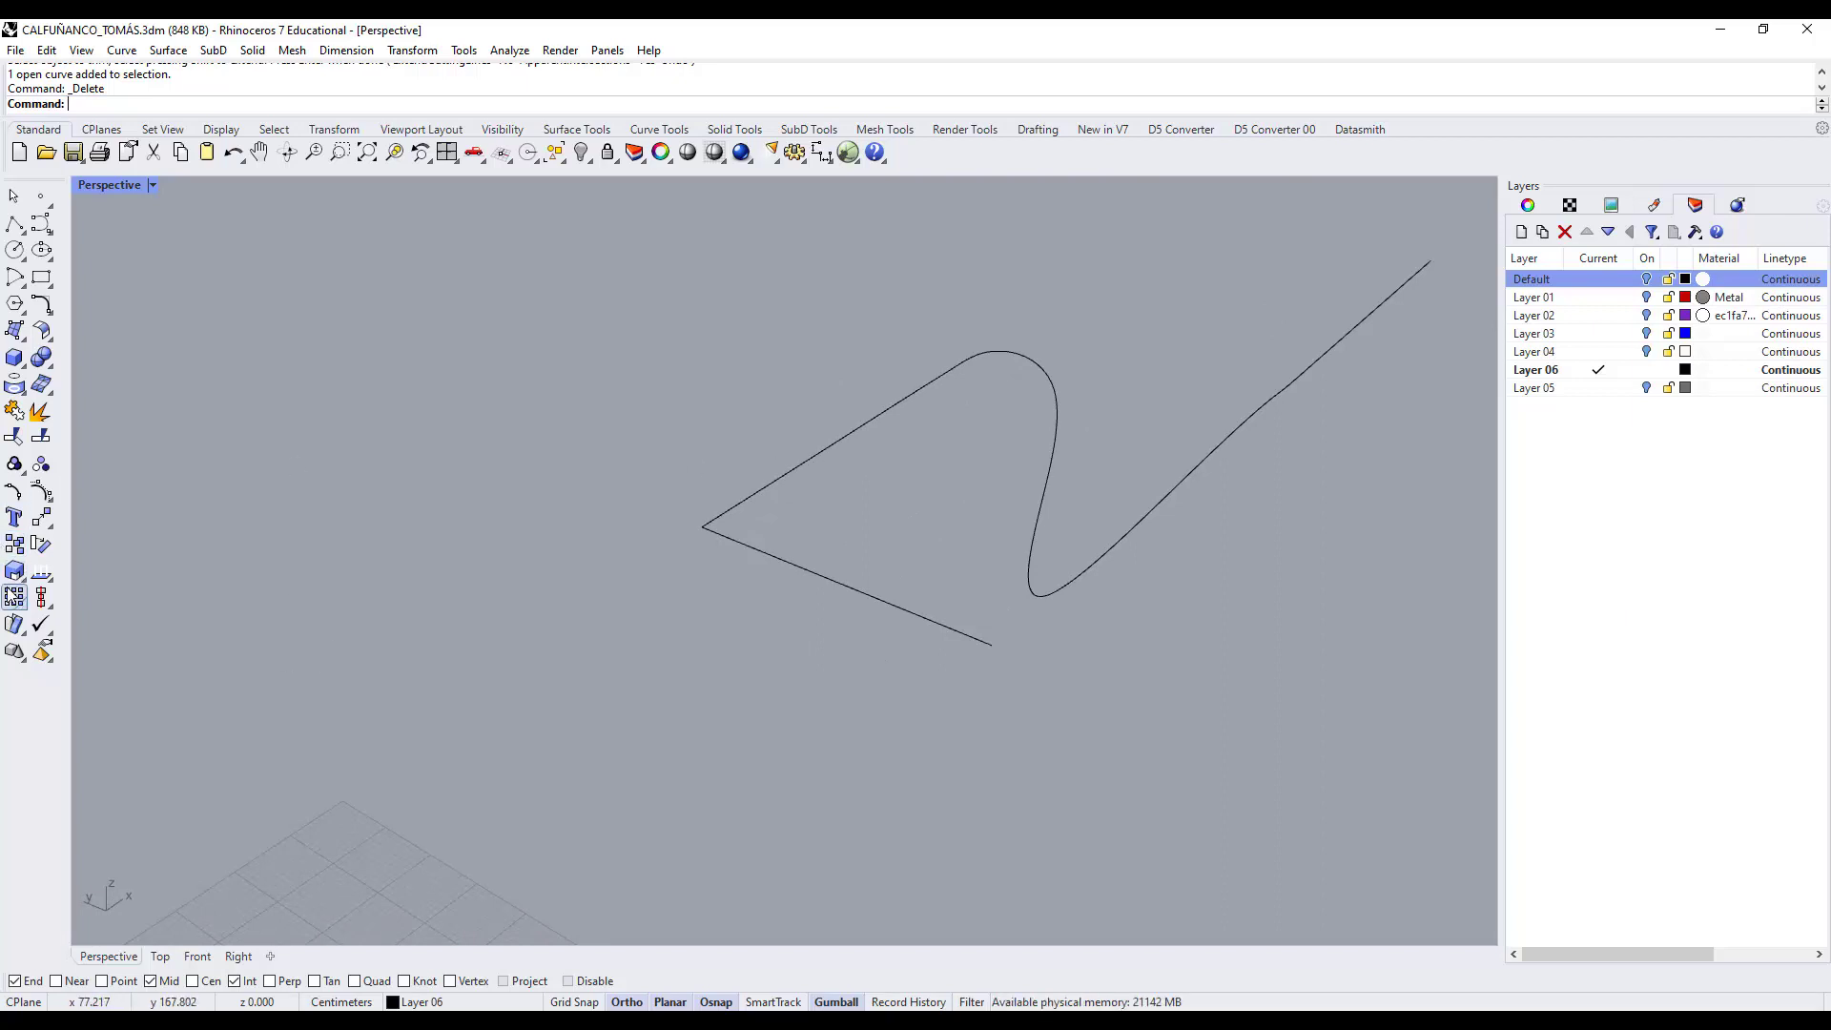
pyautogui.click(14, 543)
pyautogui.click(733, 509)
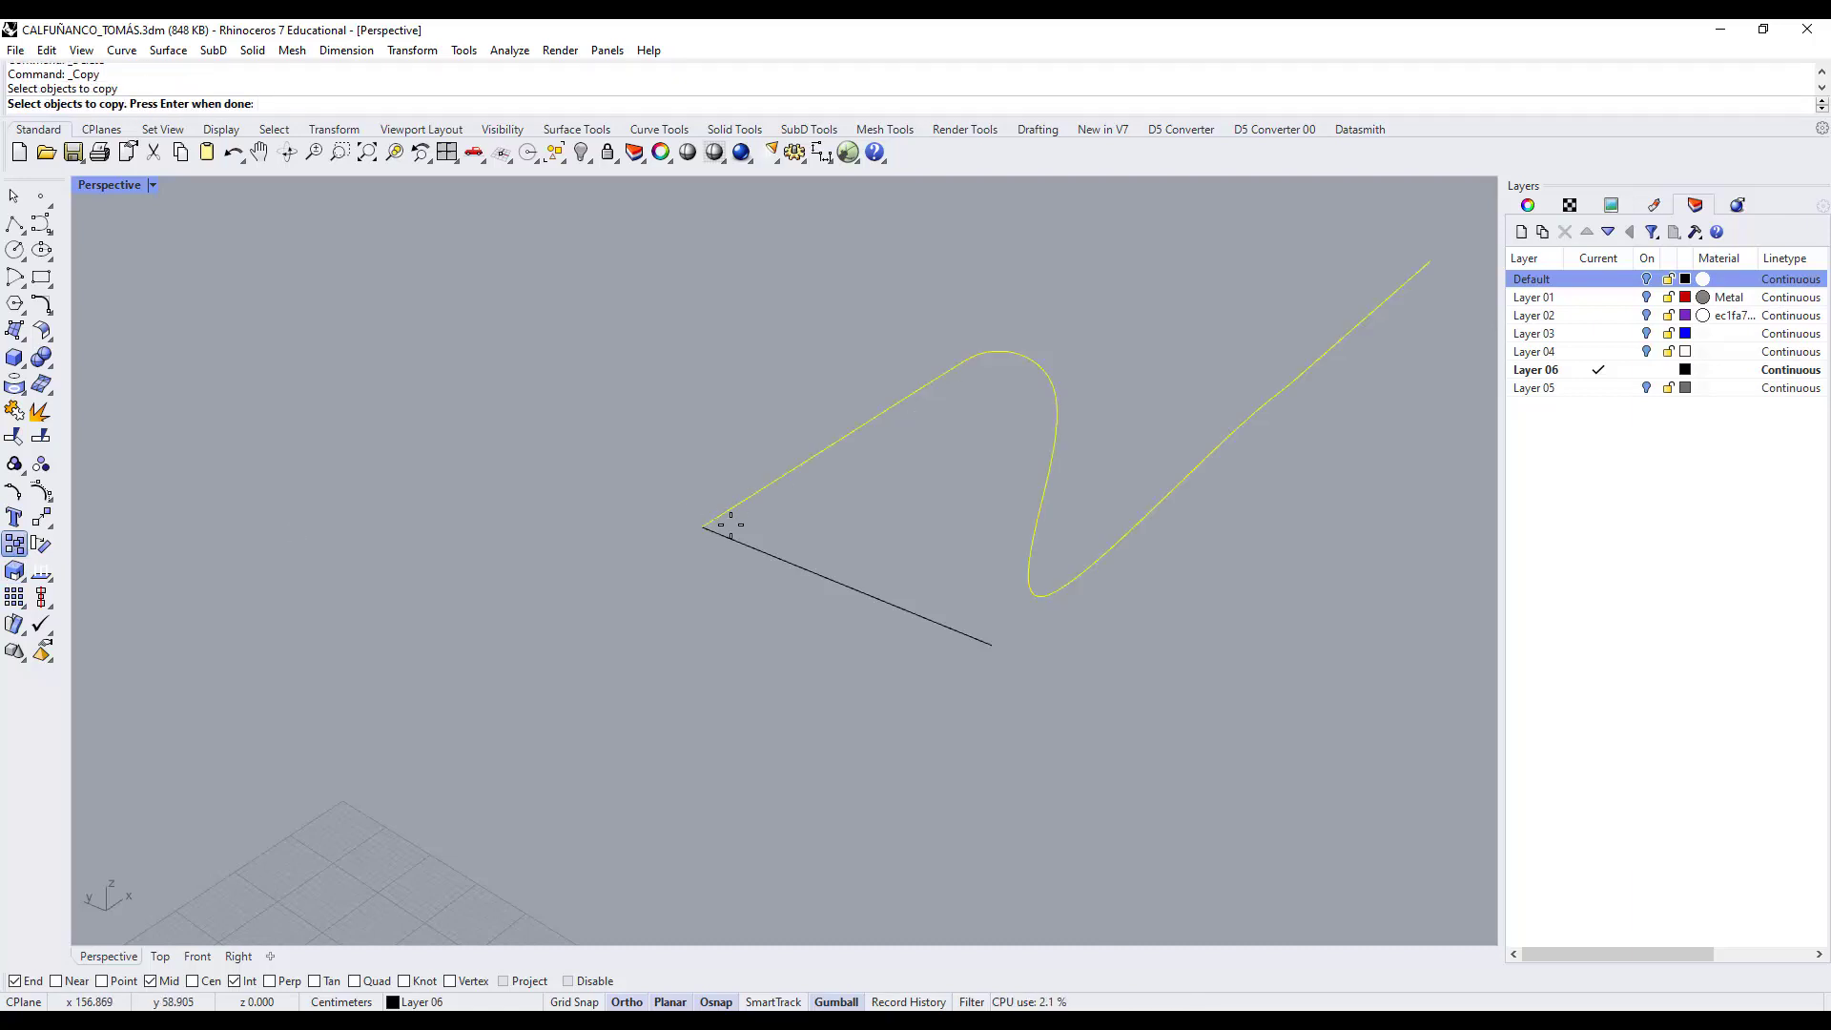
pyautogui.press('Return')
pyautogui.click(703, 526)
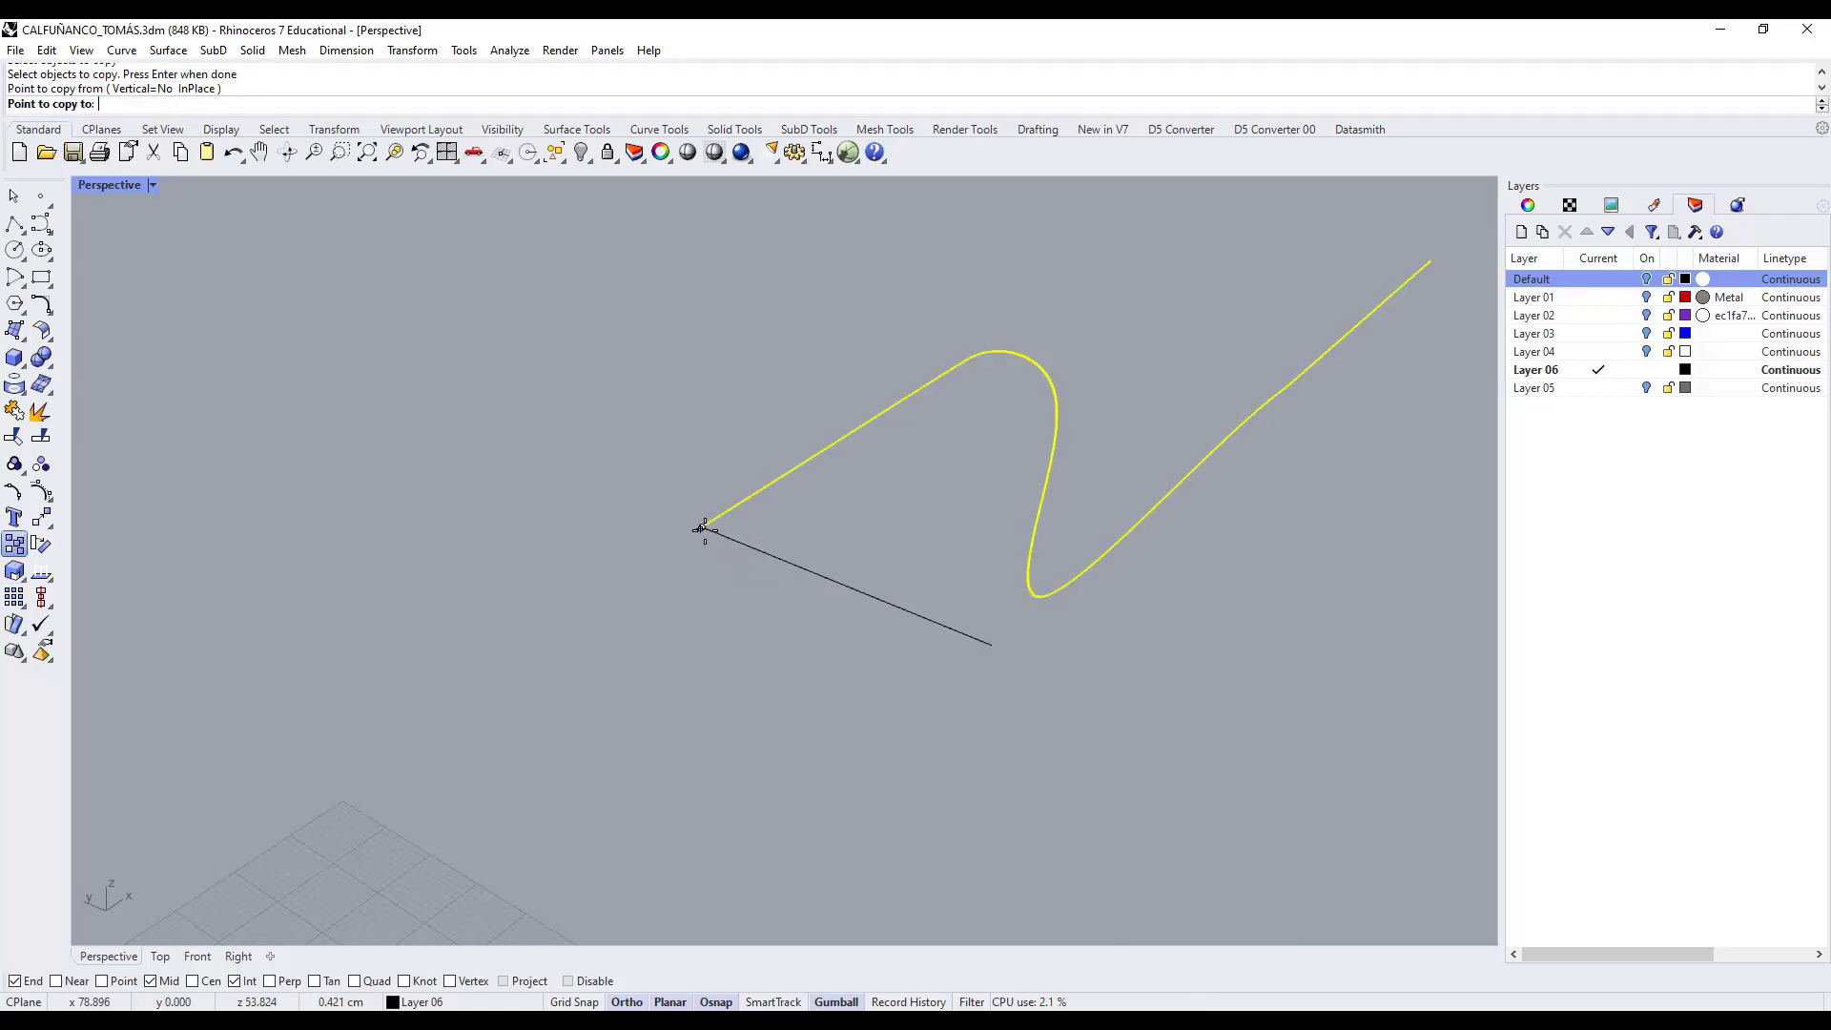
pyautogui.click(840, 576)
pyautogui.press('Return')
pyautogui.moveTo(846, 613); pyautogui.dragTo(849, 540, button='right')
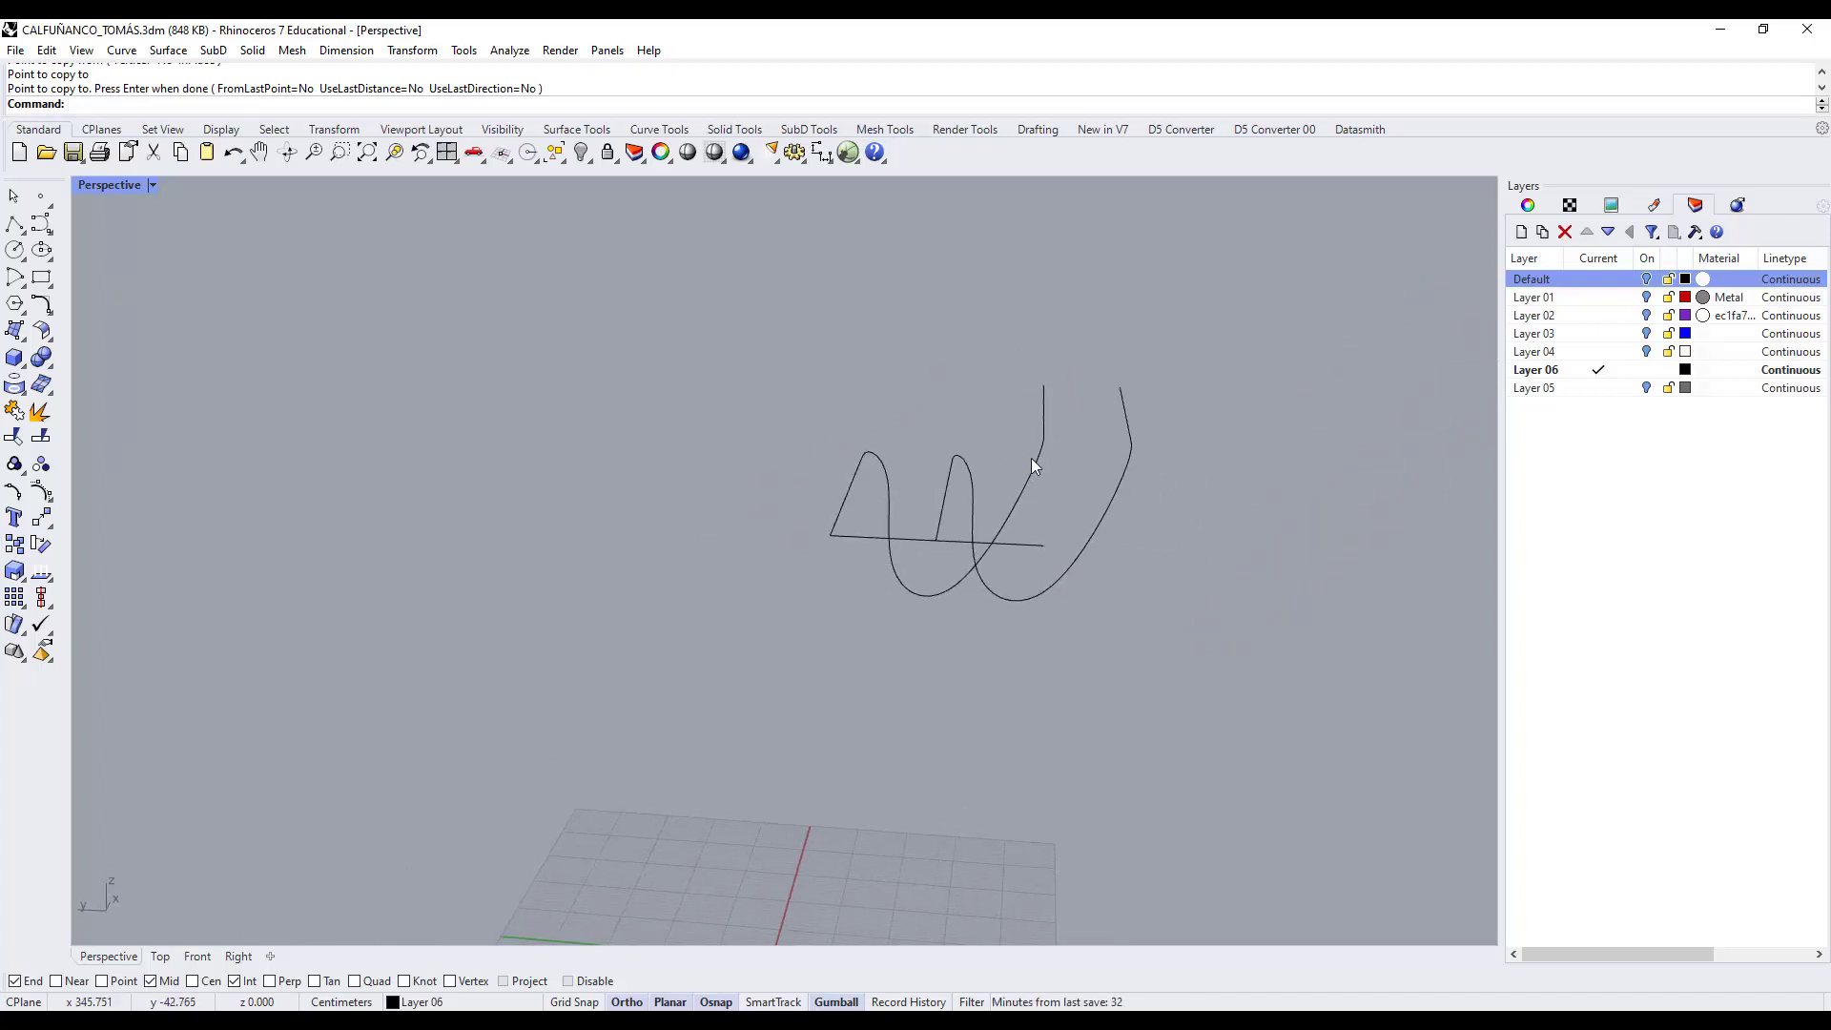
pyautogui.scroll(2, 1033, 459)
pyautogui.scroll(2, 1041, 457)
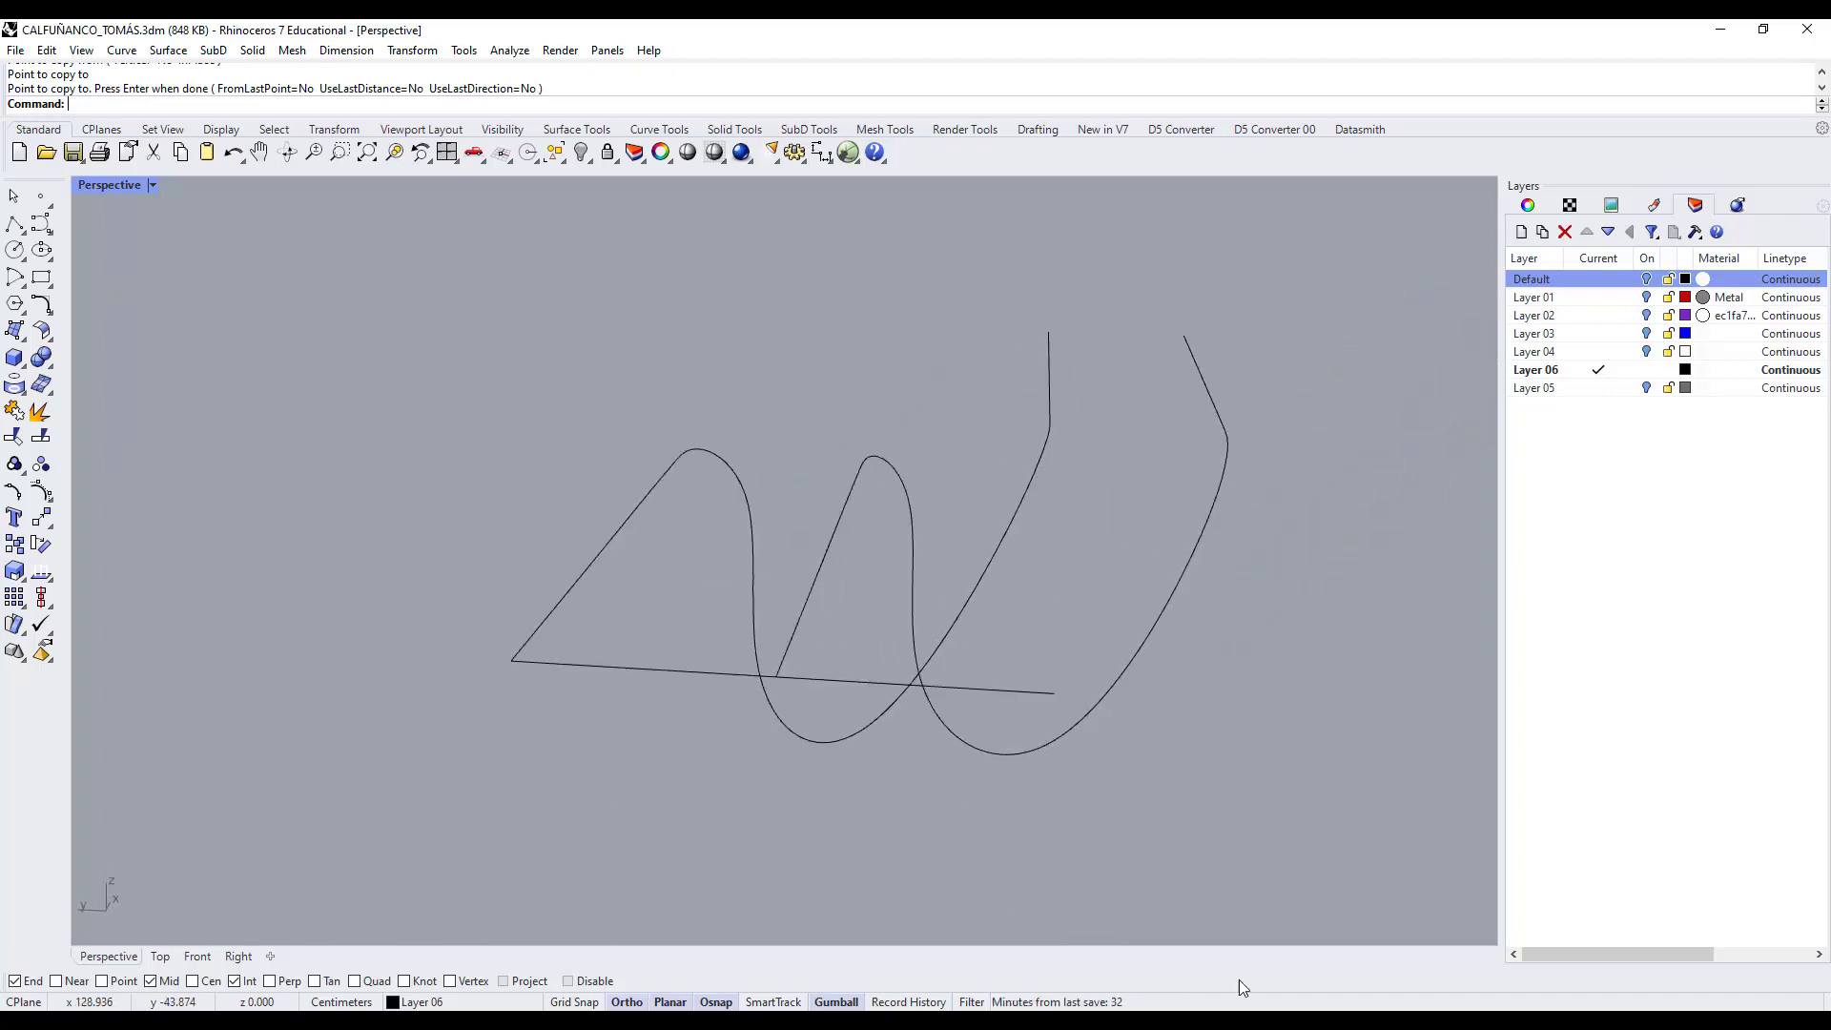
pyautogui.click(1094, 958)
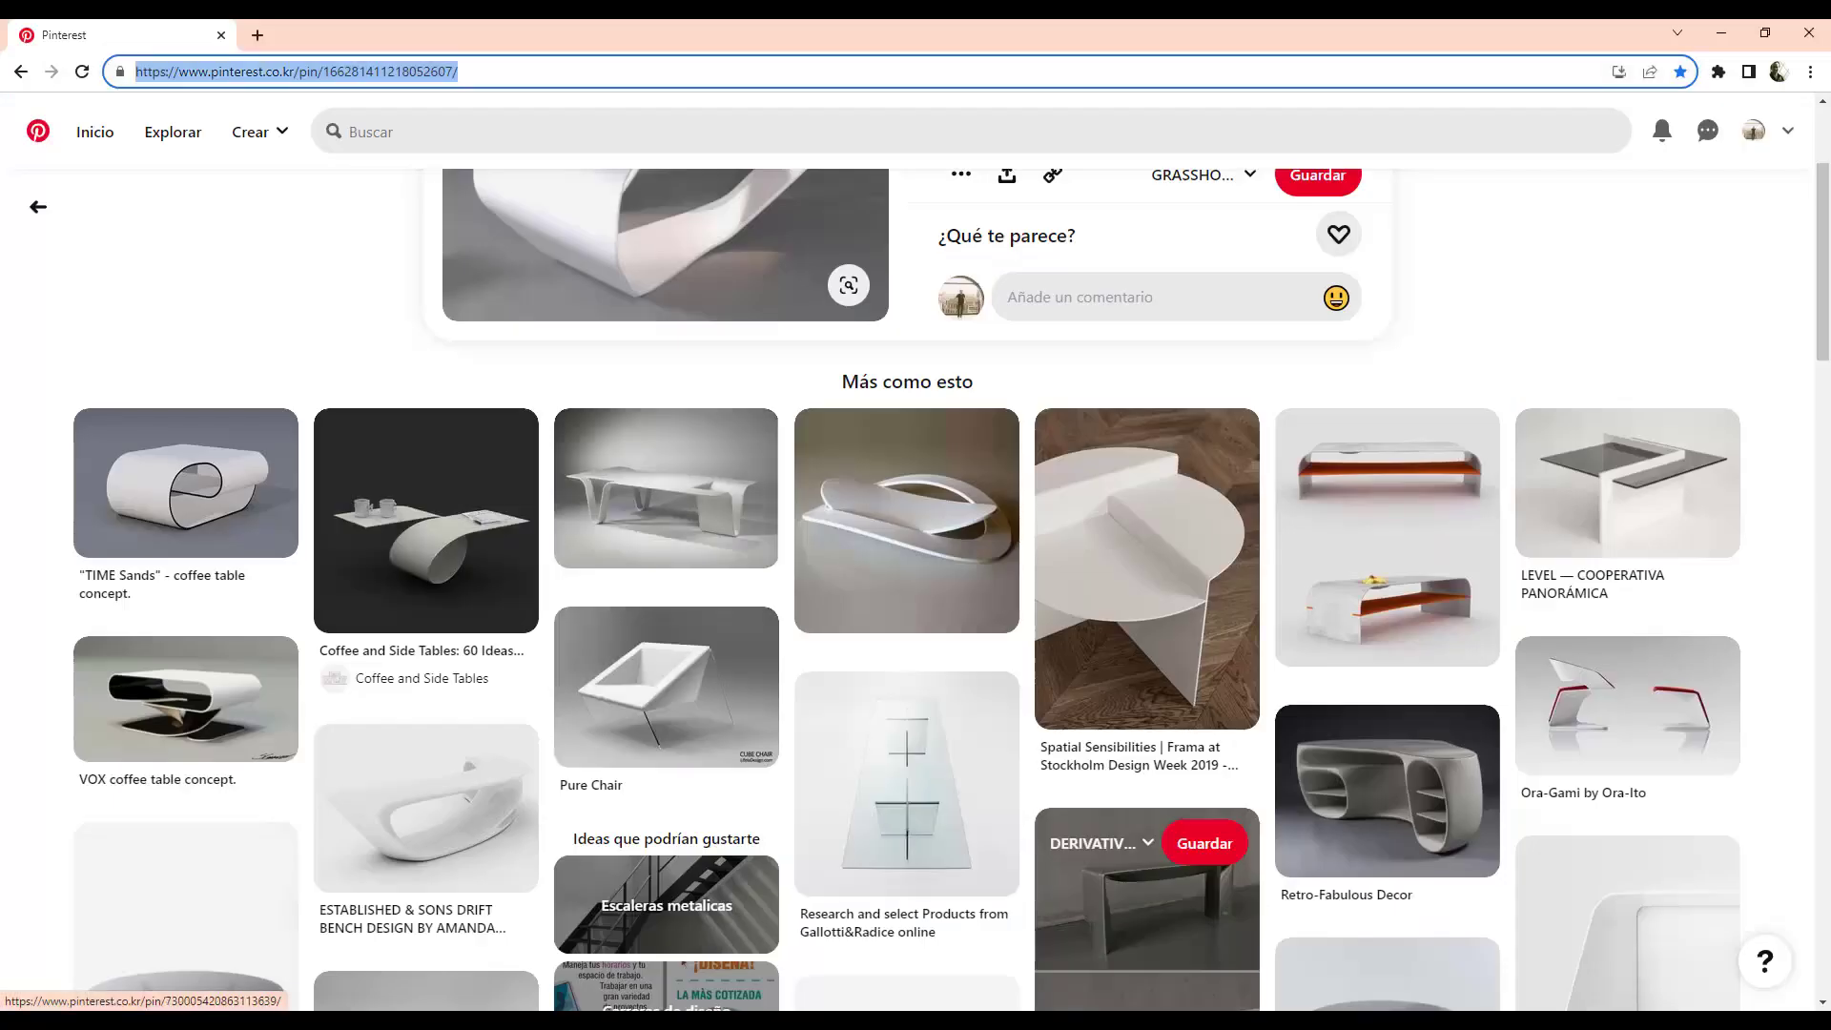
pyautogui.moveTo(1278, 1022)
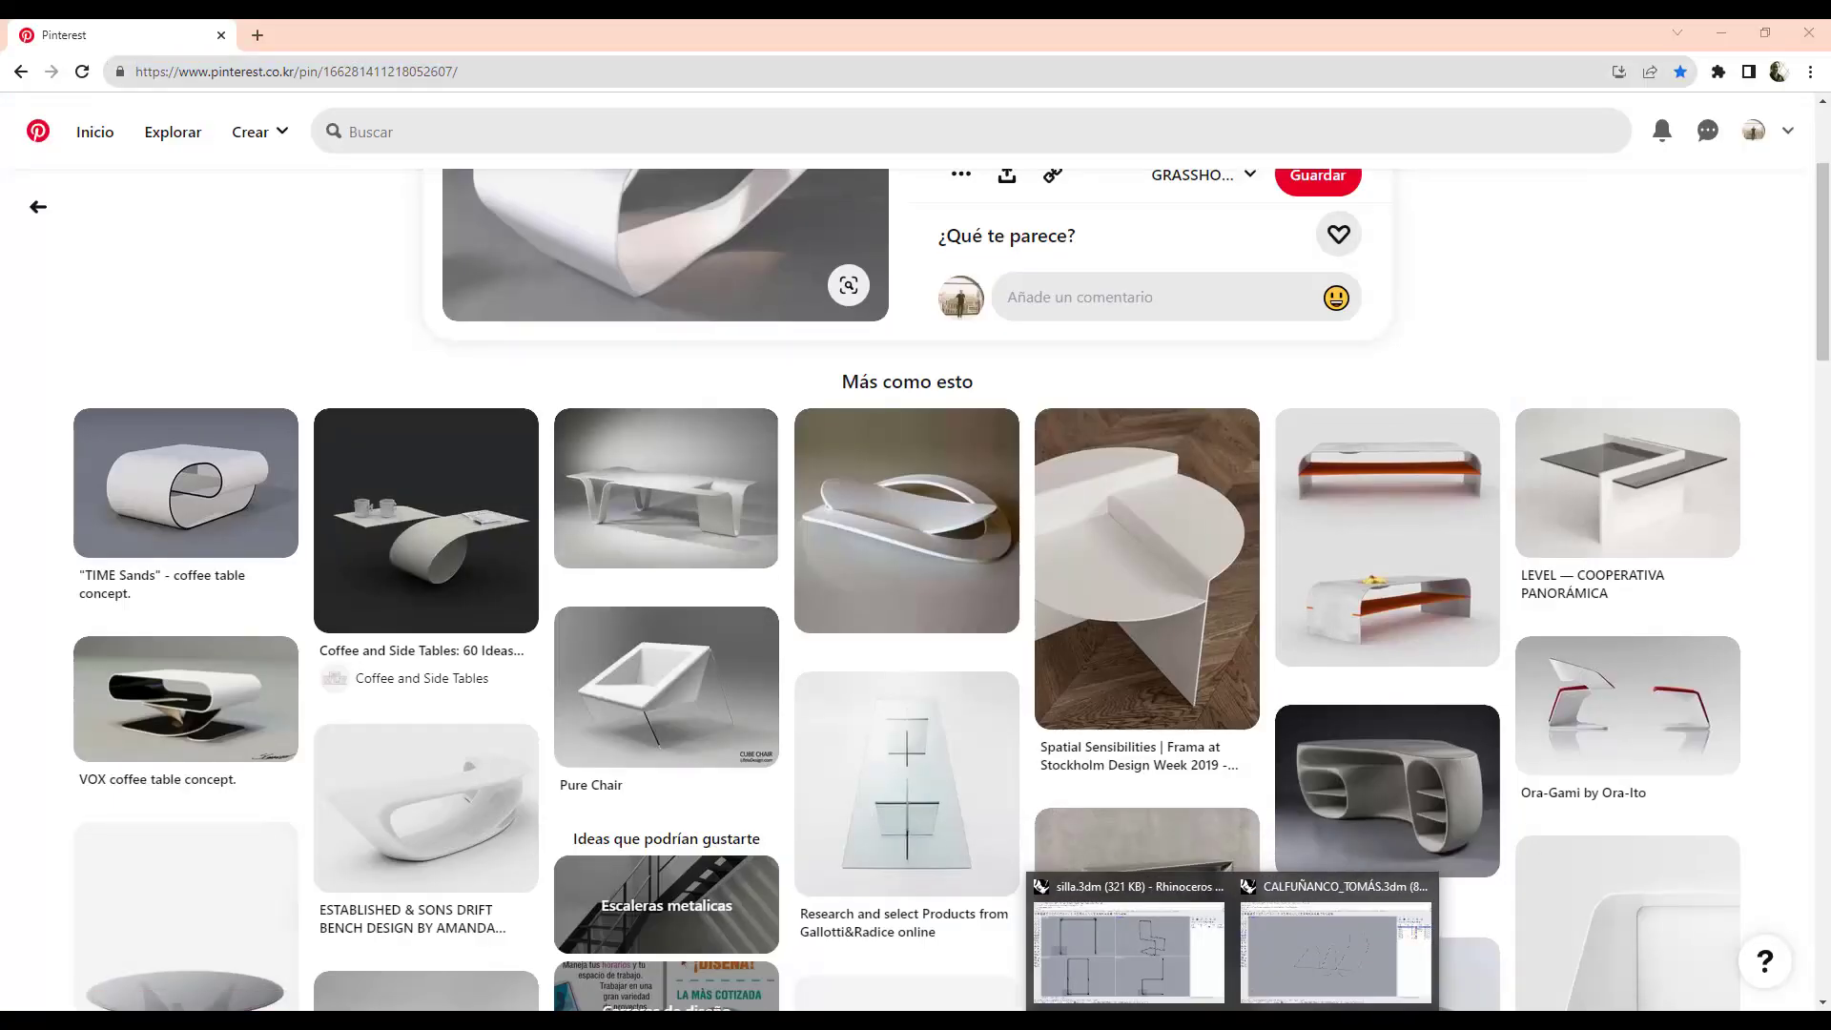
pyautogui.click(1272, 980)
# Shift the eight control points of the original S-shaped curve's rising upper end along the Y axis.
pyautogui.moveTo(753, 615); pyautogui.dragTo(882, 634, button='right')
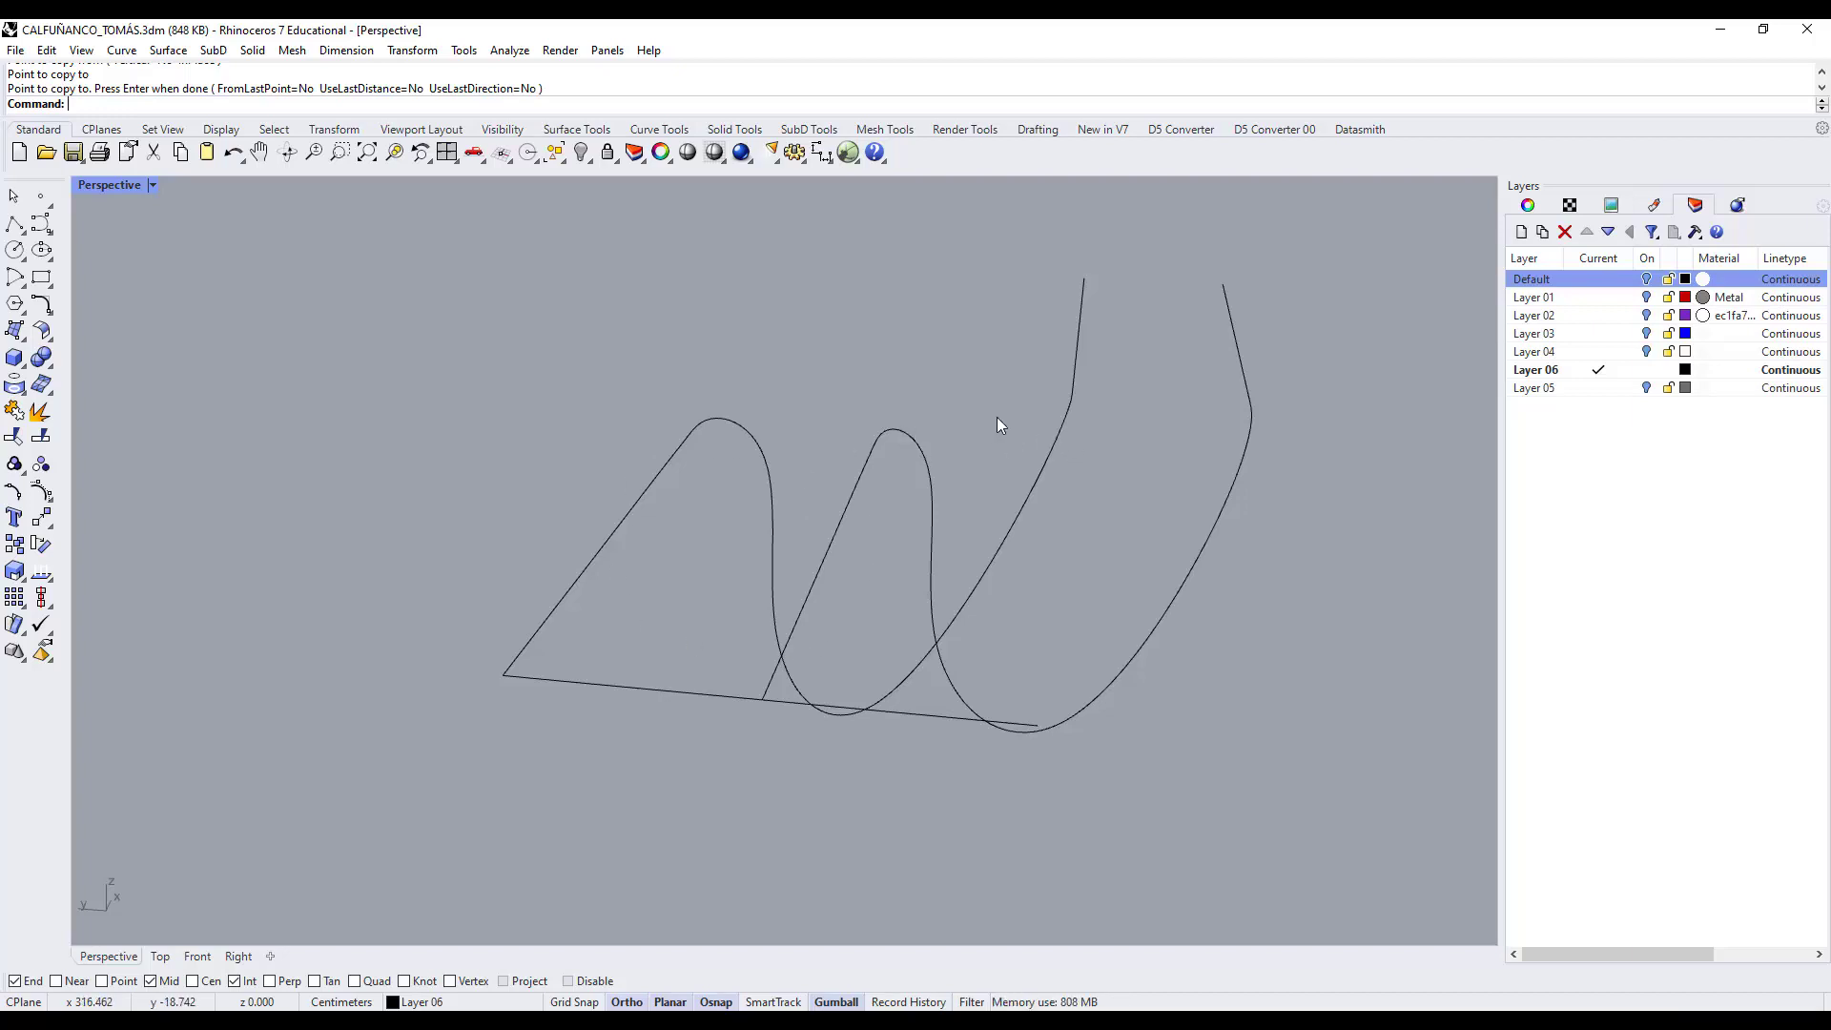
pyautogui.scroll(-2, 1001, 505)
pyautogui.click(1015, 495)
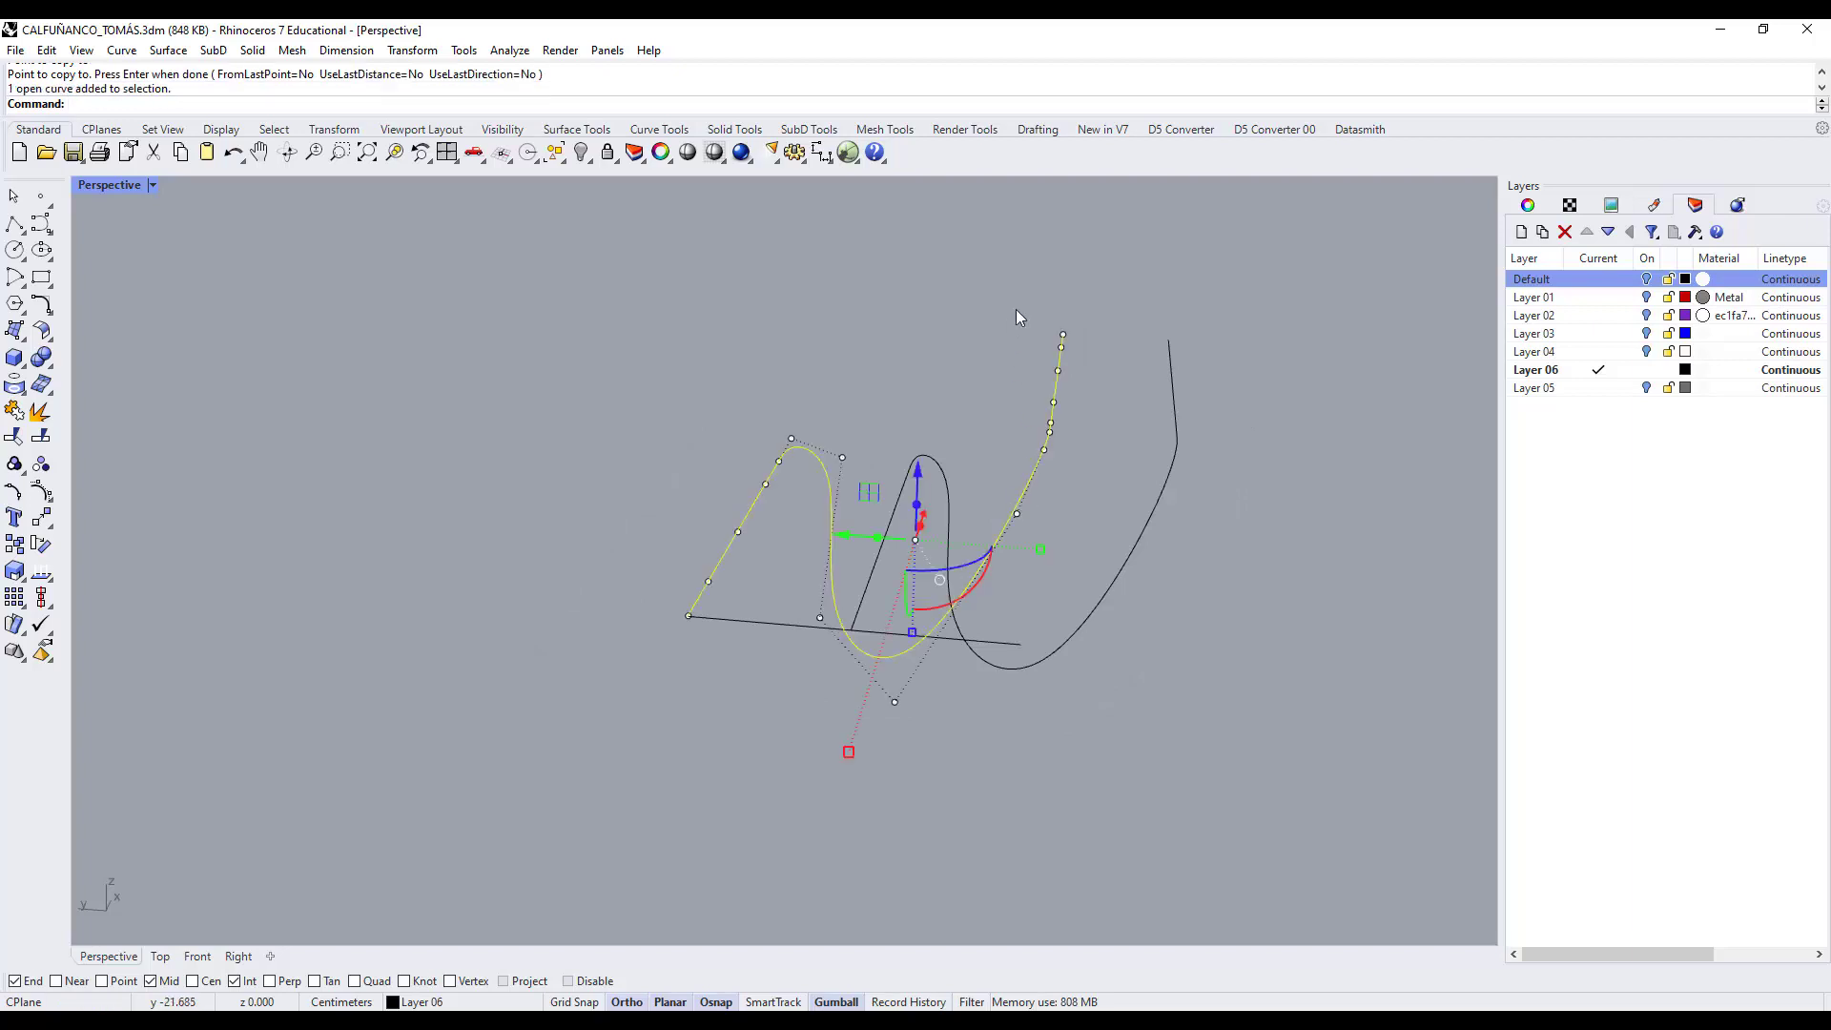
pyautogui.moveTo(1001, 294); pyautogui.dragTo(1106, 534)
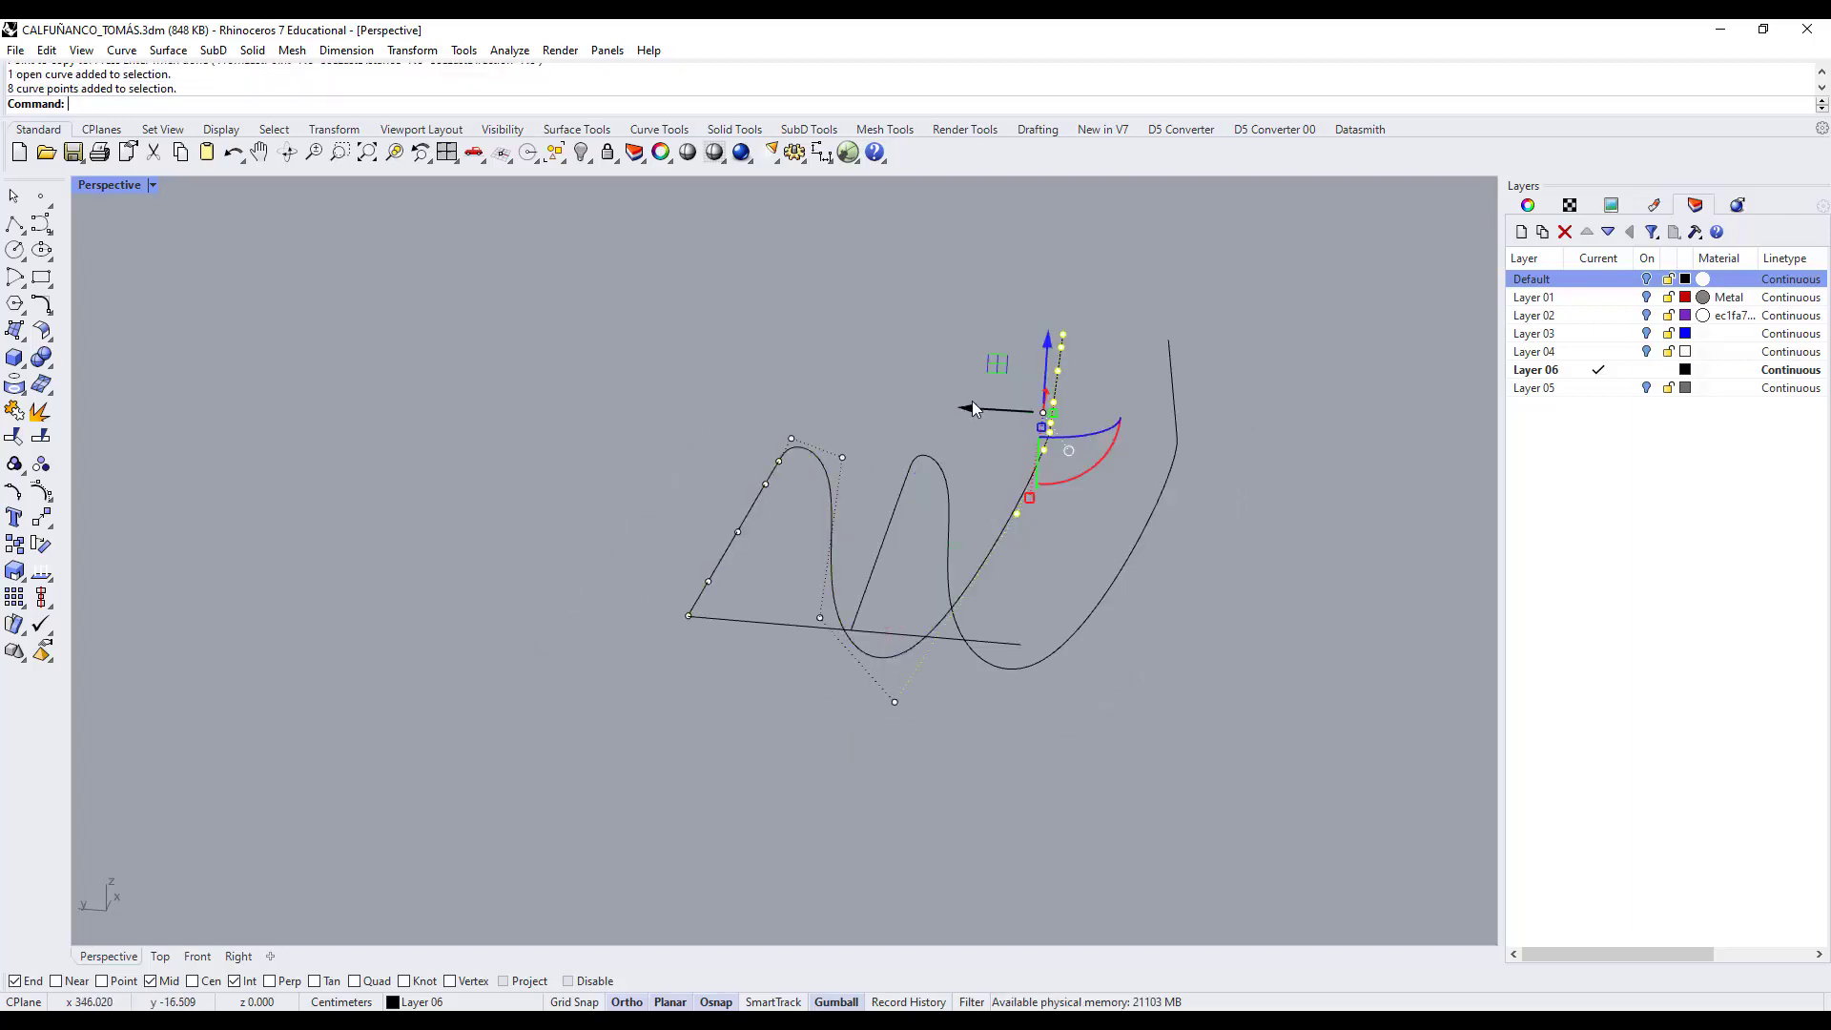
pyautogui.moveTo(965, 415); pyautogui.dragTo(939, 410)
pyautogui.press('Escape')
# Delete the copied S-shaped curve and slightly shift two control points just below the remaining curve's rising end.
pyautogui.click(1141, 420)
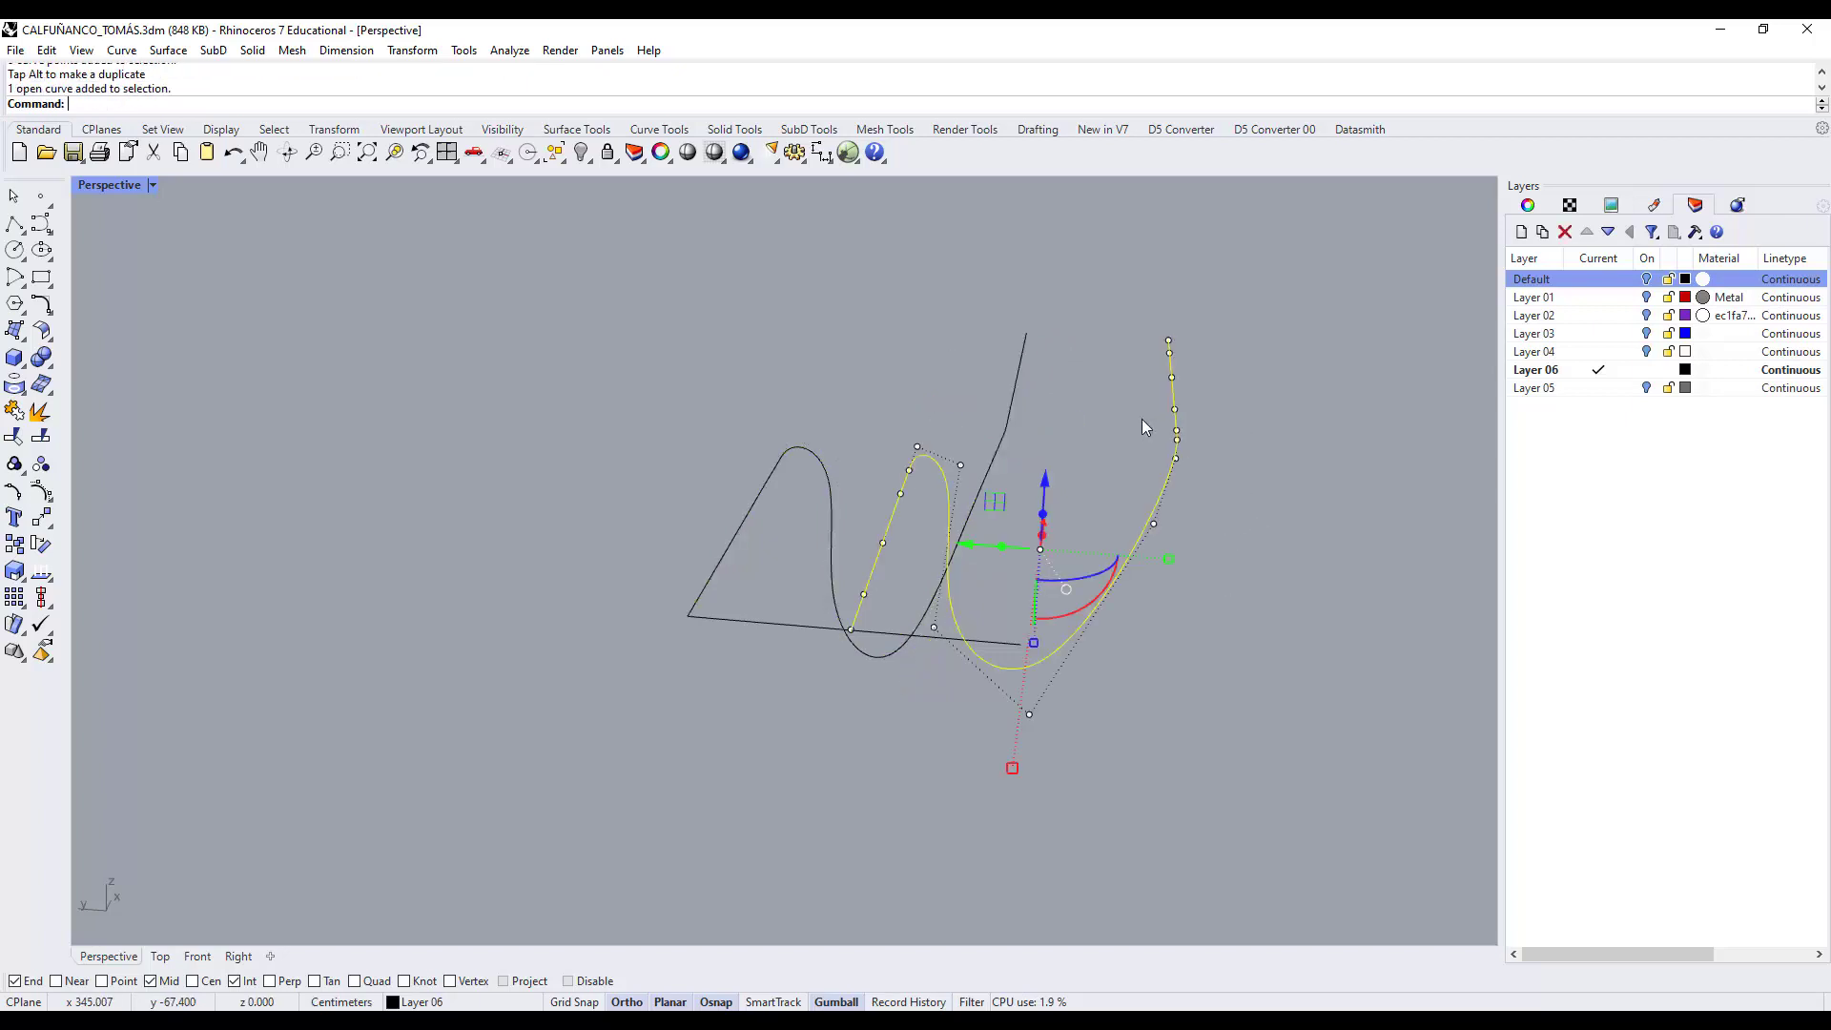
pyautogui.press('Delete')
pyautogui.moveTo(842, 641); pyautogui.dragTo(1045, 486, button='right')
pyautogui.click(1047, 487)
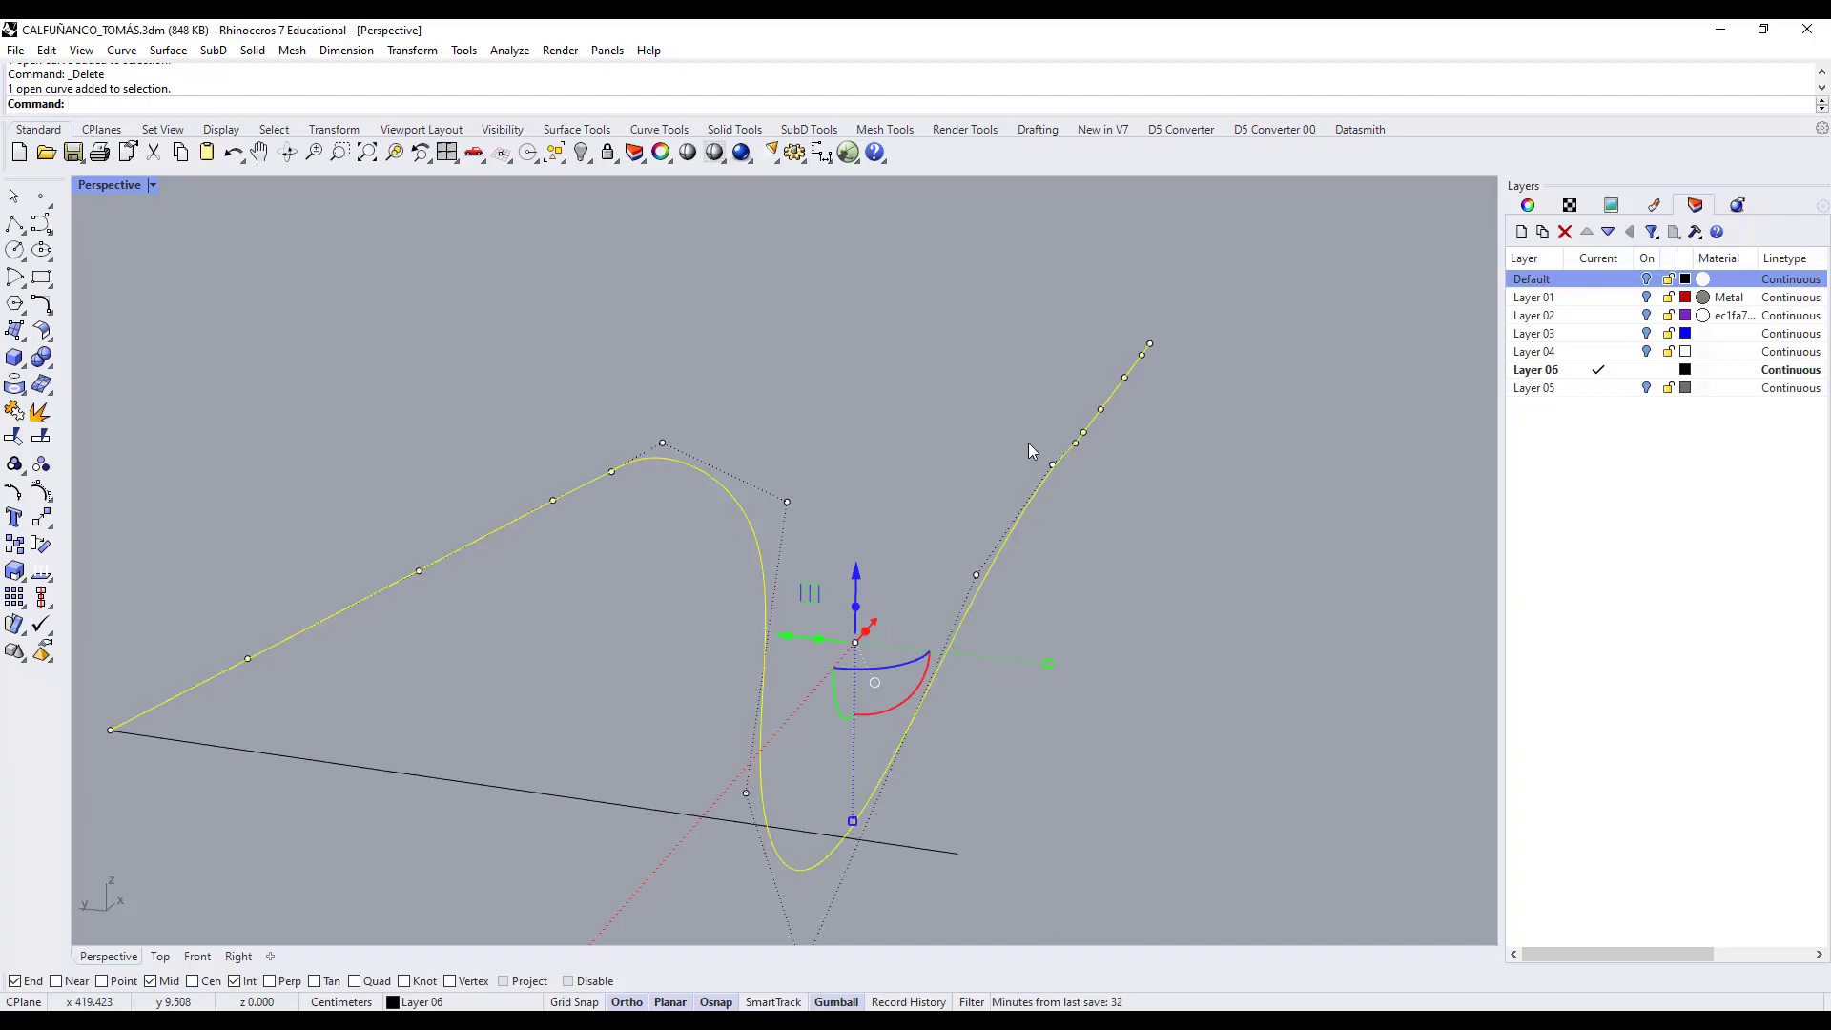
pyautogui.moveTo(895, 434); pyautogui.dragTo(1058, 620)
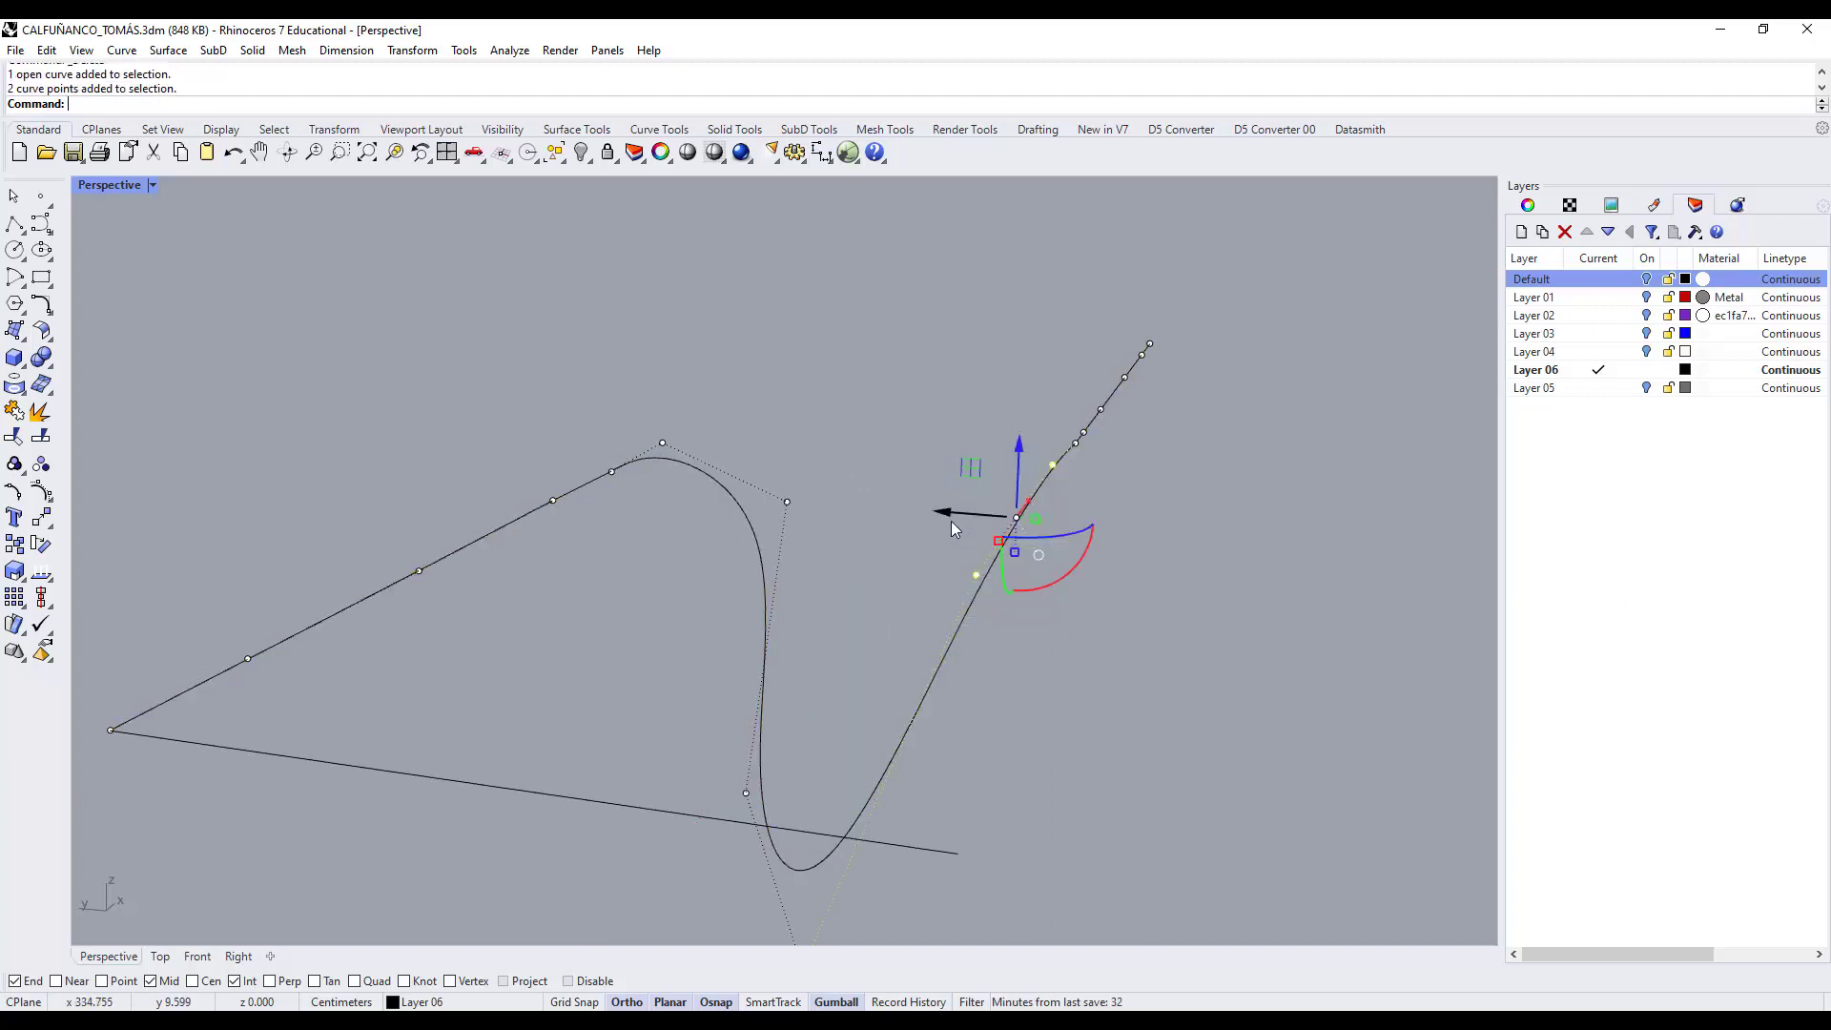
pyautogui.moveTo(951, 520); pyautogui.dragTo(944, 534)
pyautogui.click(940, 563)
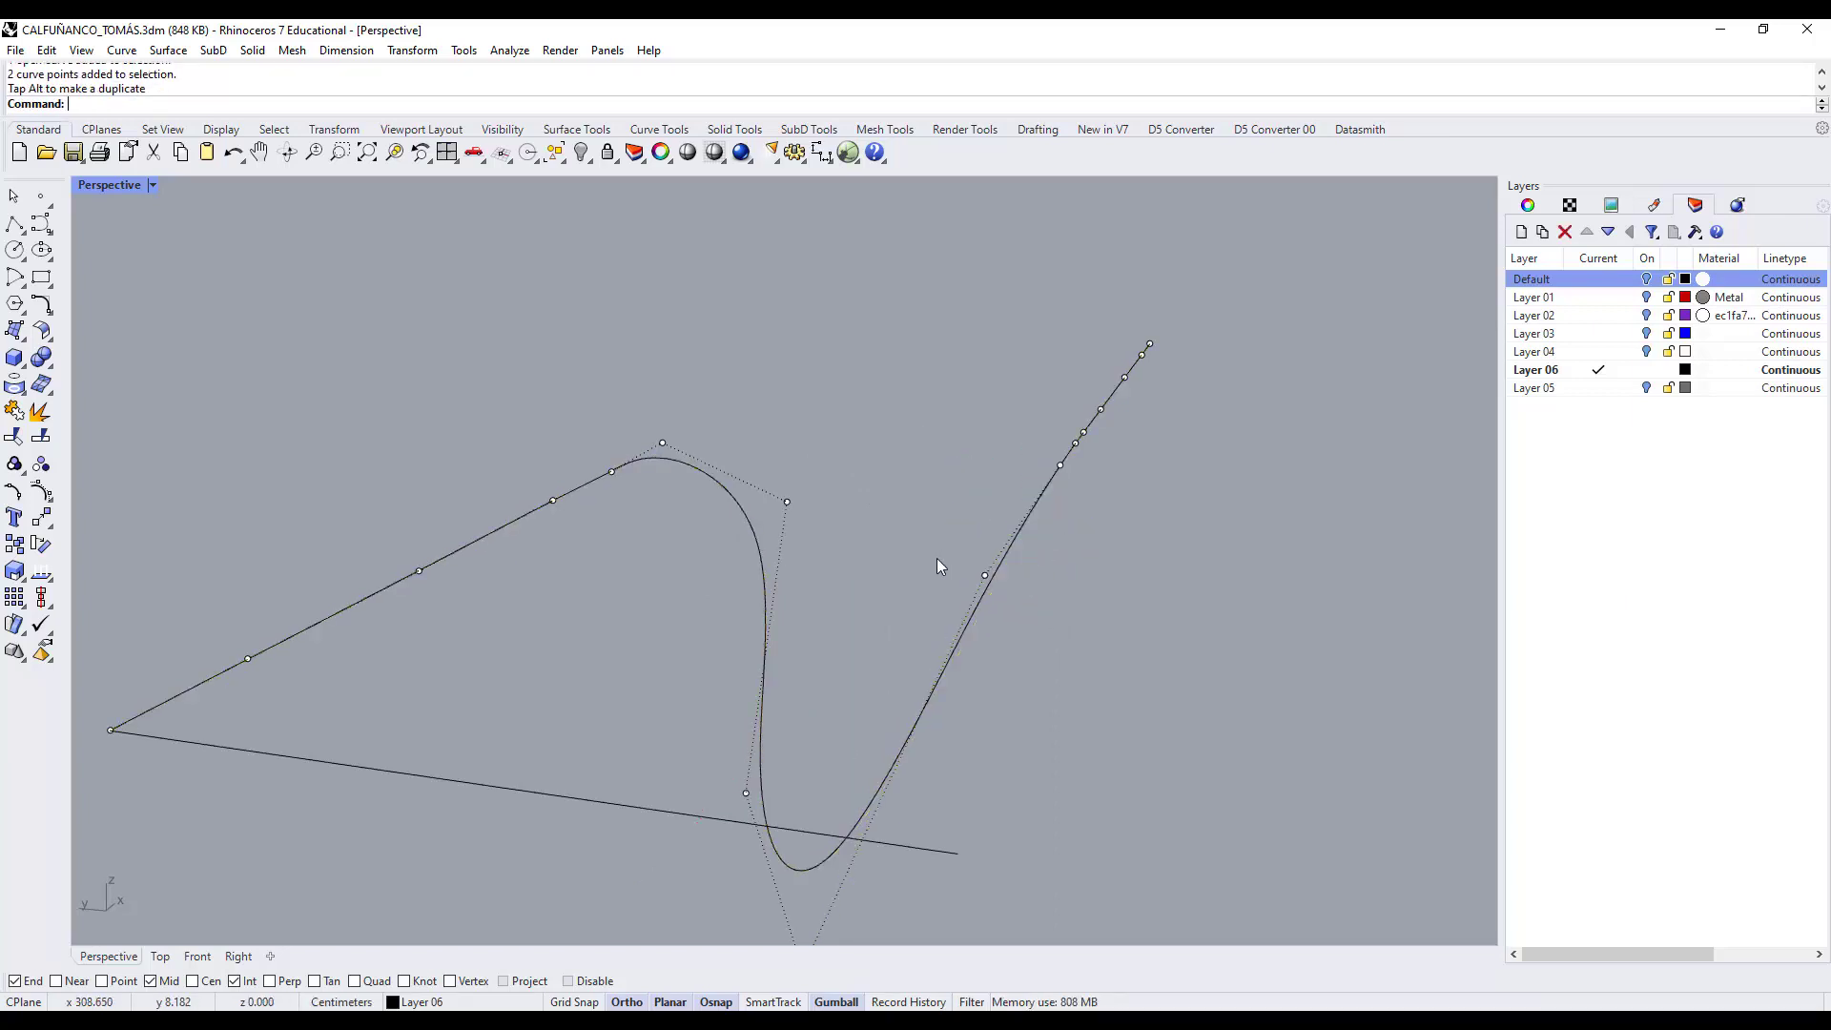
# Draw a long thin rectangle from the corner where the S-shaped curve meets the straight line, running alongside that line.
pyautogui.moveTo(940, 563); pyautogui.dragTo(1259, 458, button='right')
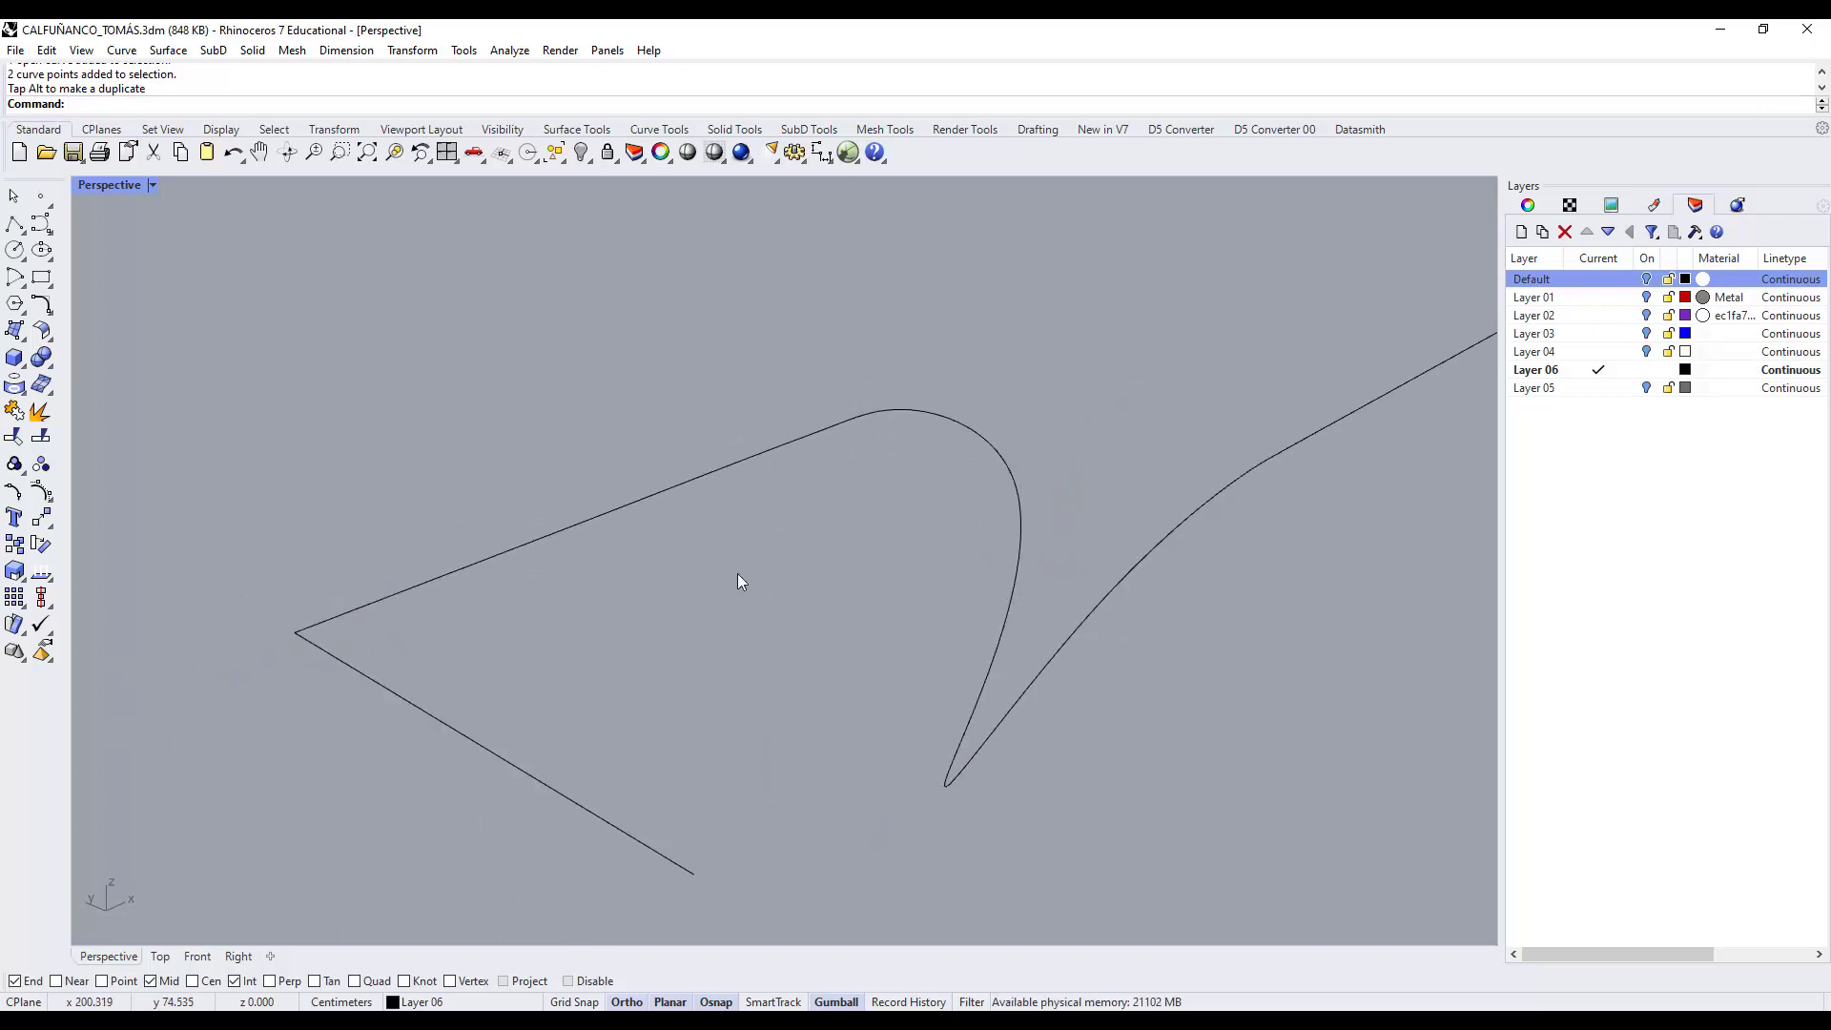
pyautogui.scroll(-4, 956, 664)
pyautogui.scroll(3, 711, 633)
pyautogui.moveTo(711, 633); pyautogui.dragTo(353, 650, button='right')
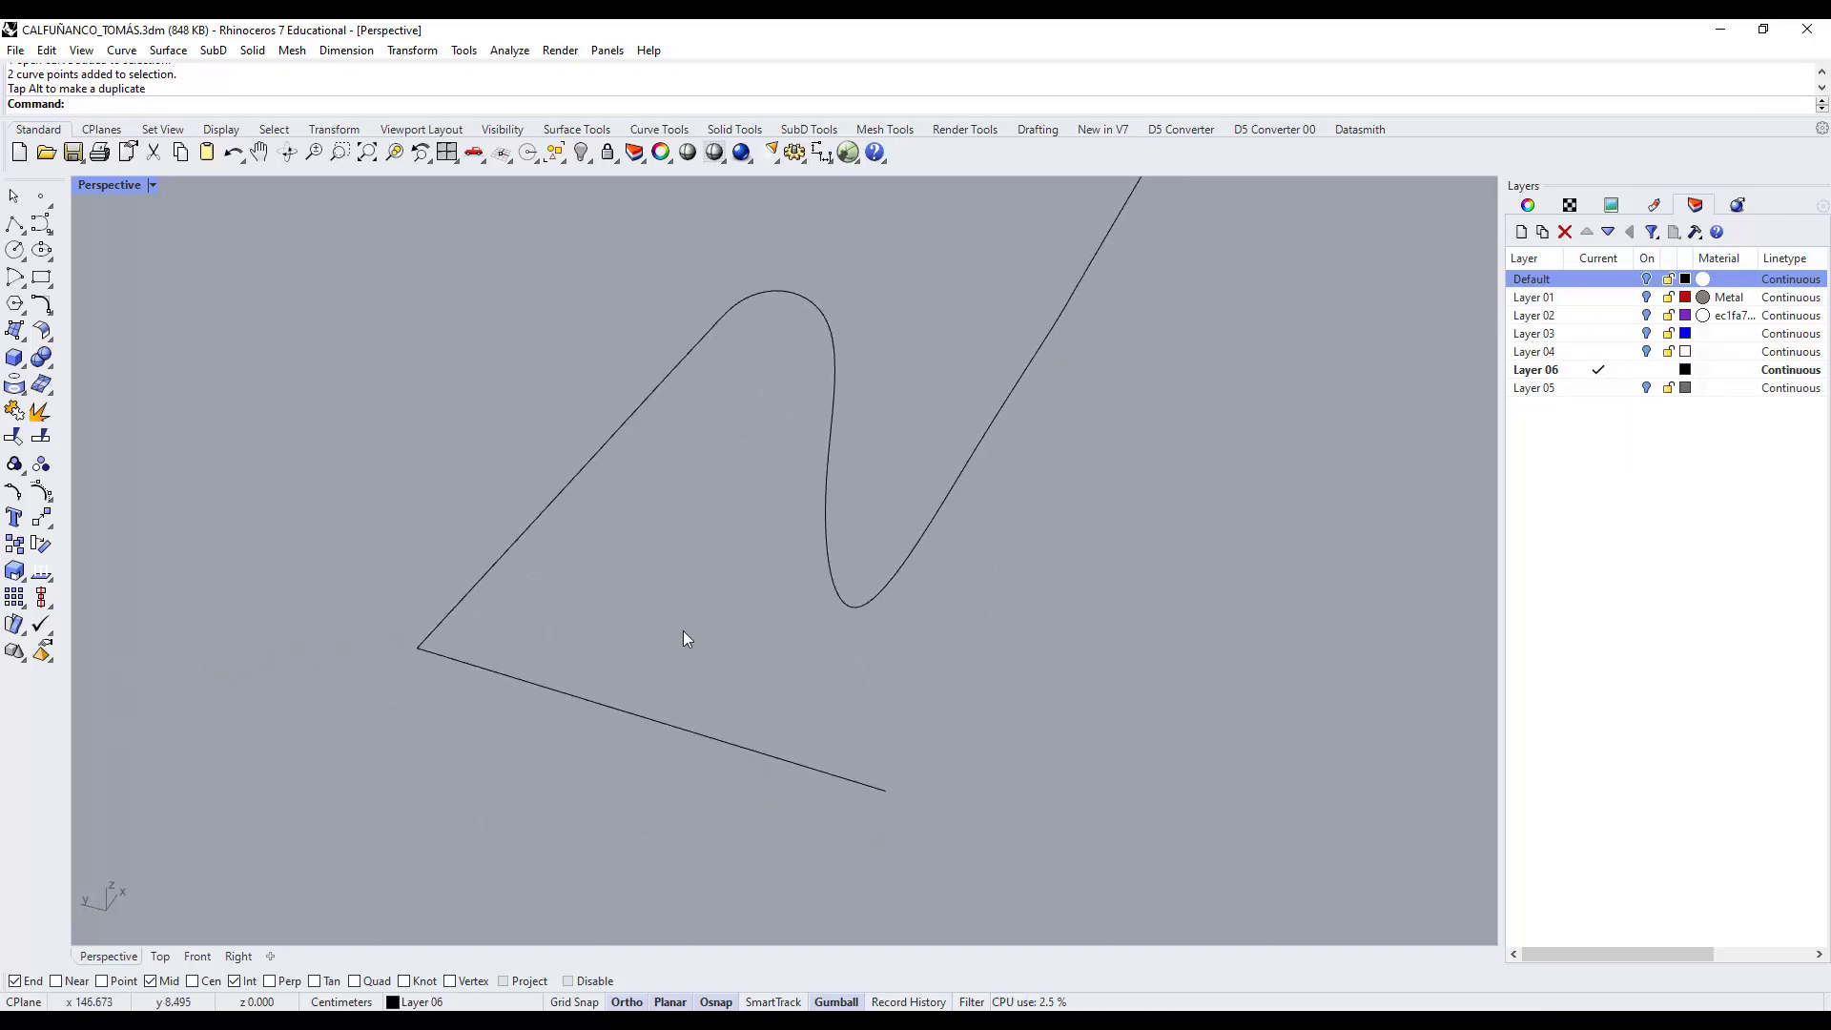
pyautogui.click(41, 277)
pyautogui.click(419, 649)
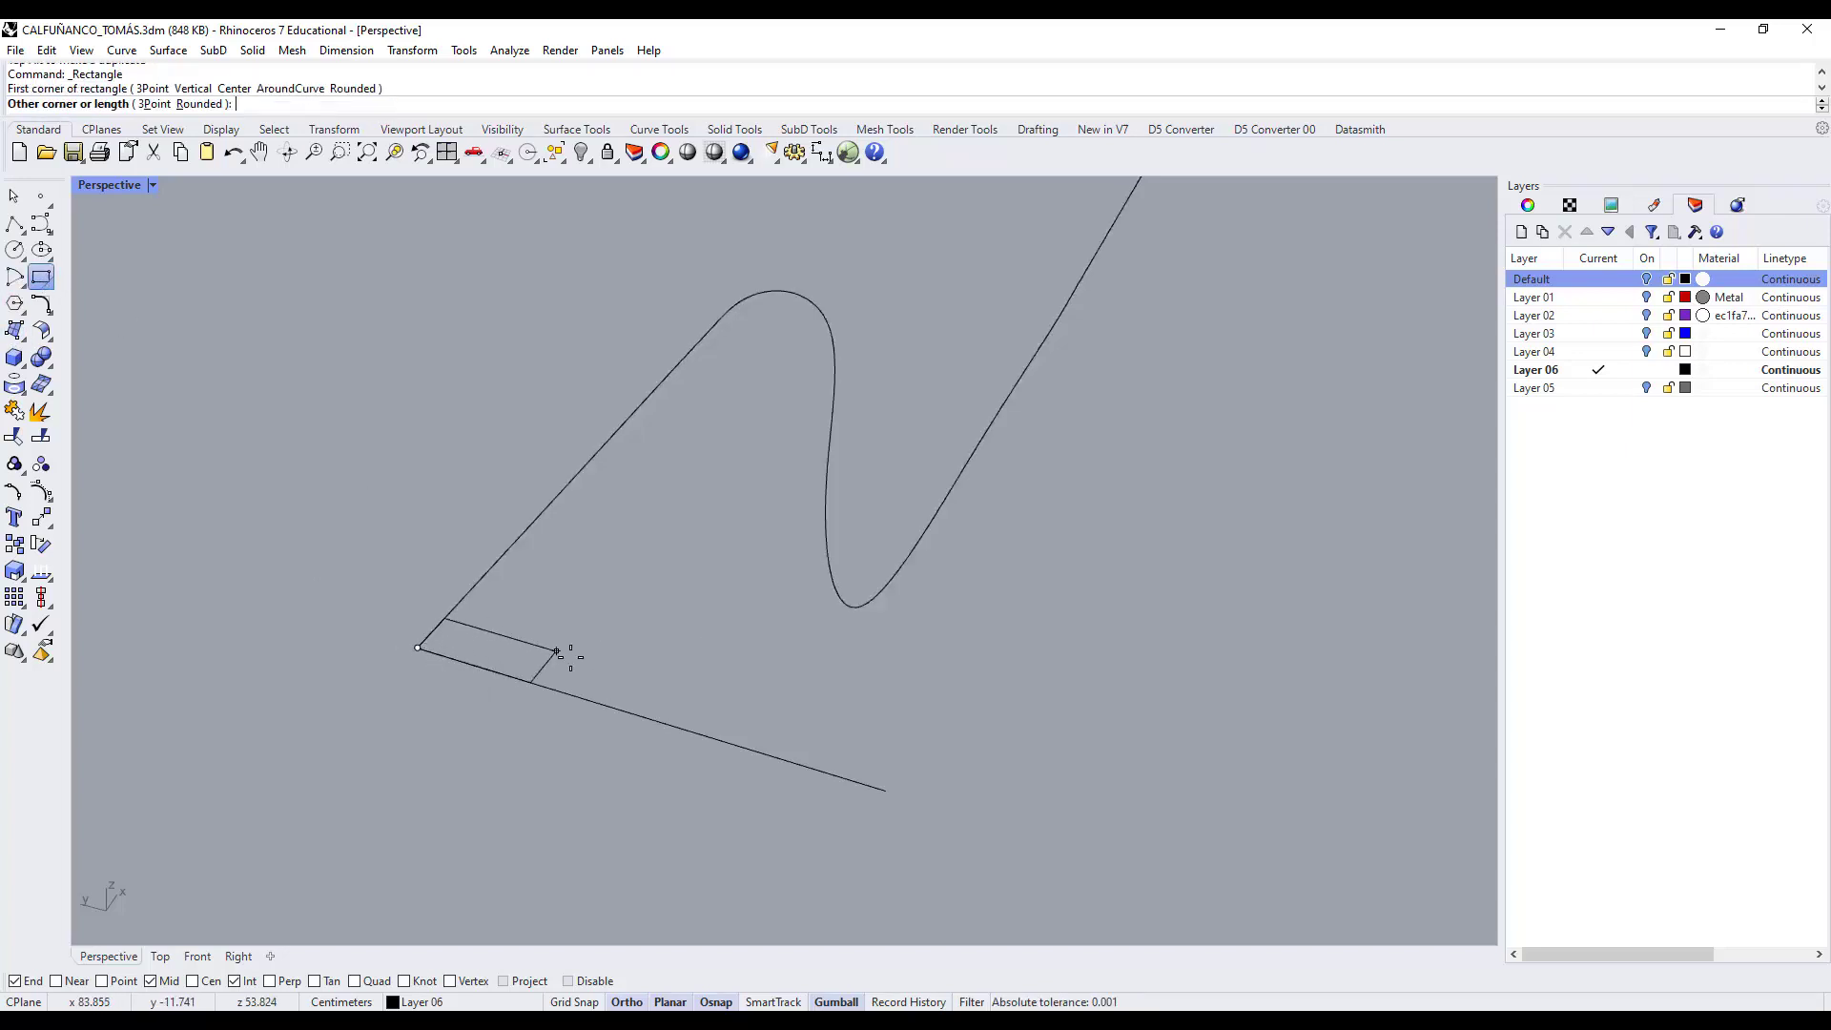
pyautogui.scroll(2, 659, 702)
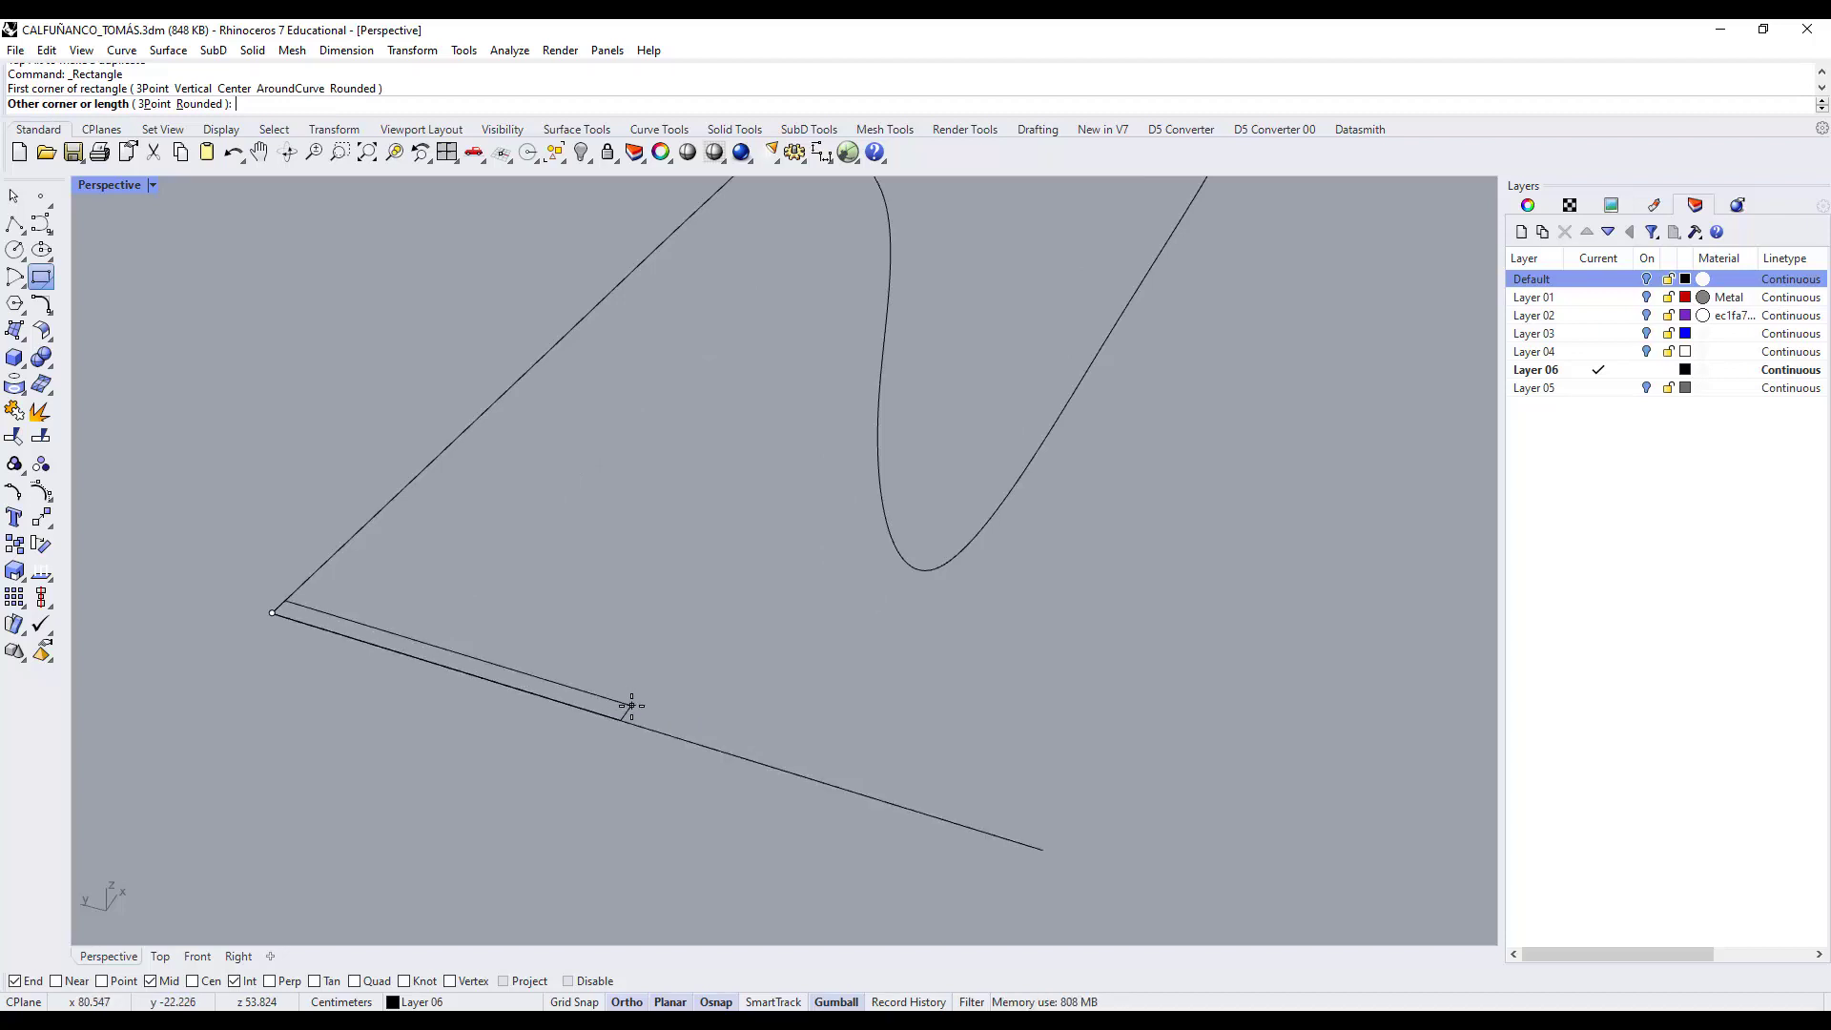
pyautogui.click(631, 707)
# Try to rotate the thin rectangle with 2D Rotate about the corner at the S-shaped curve's end.
pyautogui.scroll(-5, 755, 518)
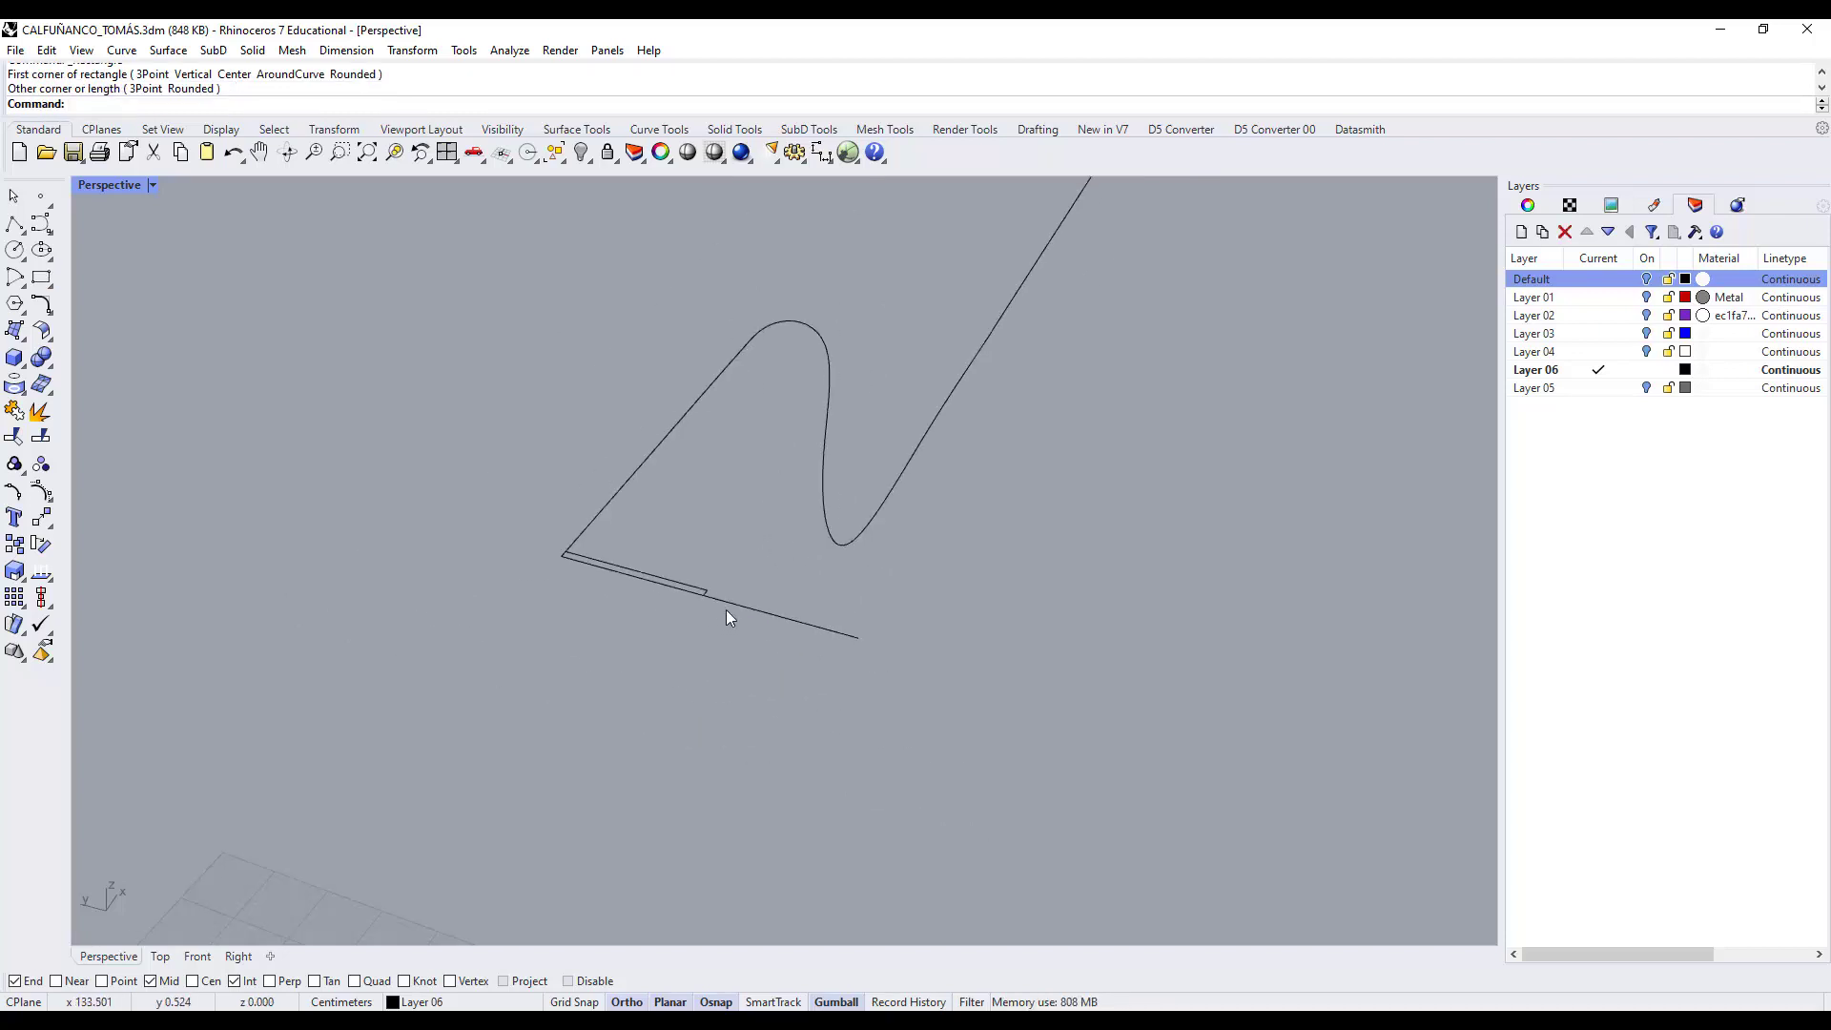
pyautogui.scroll(2, 726, 618)
pyautogui.moveTo(313, 615); pyautogui.dragTo(299, 628, button='right')
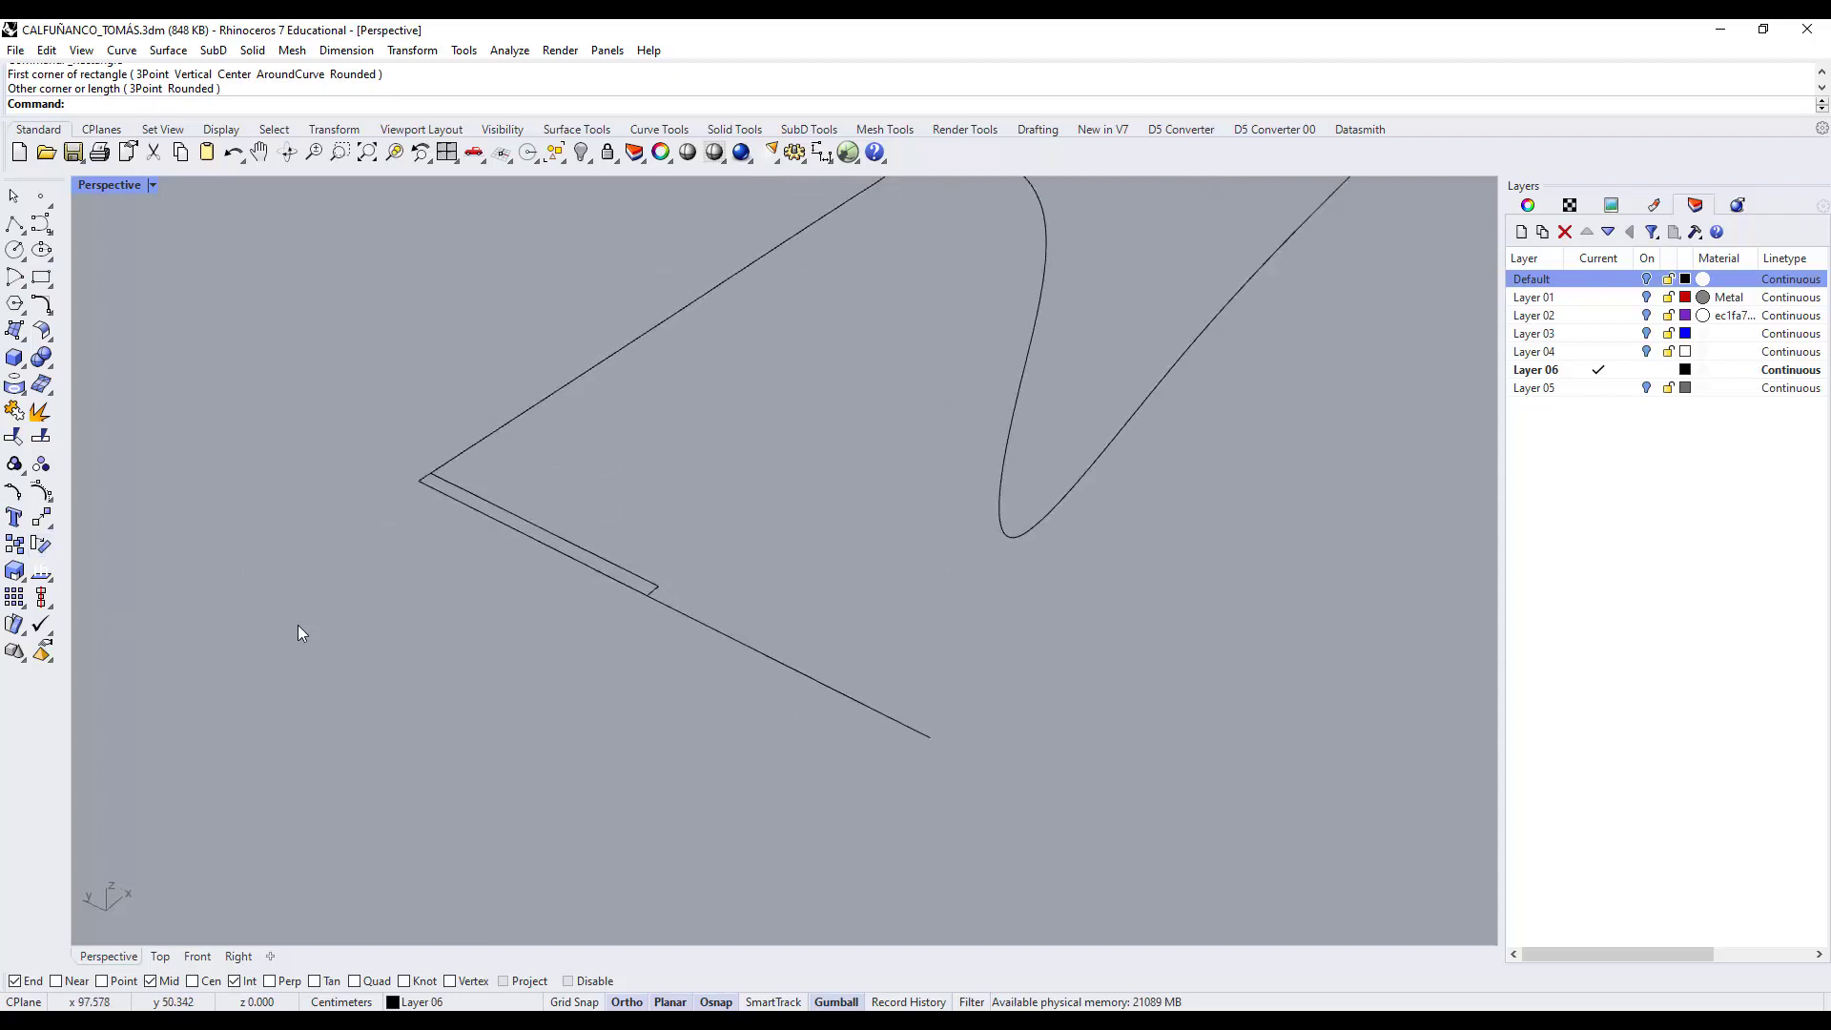
pyautogui.click(40, 543)
pyautogui.click(485, 508)
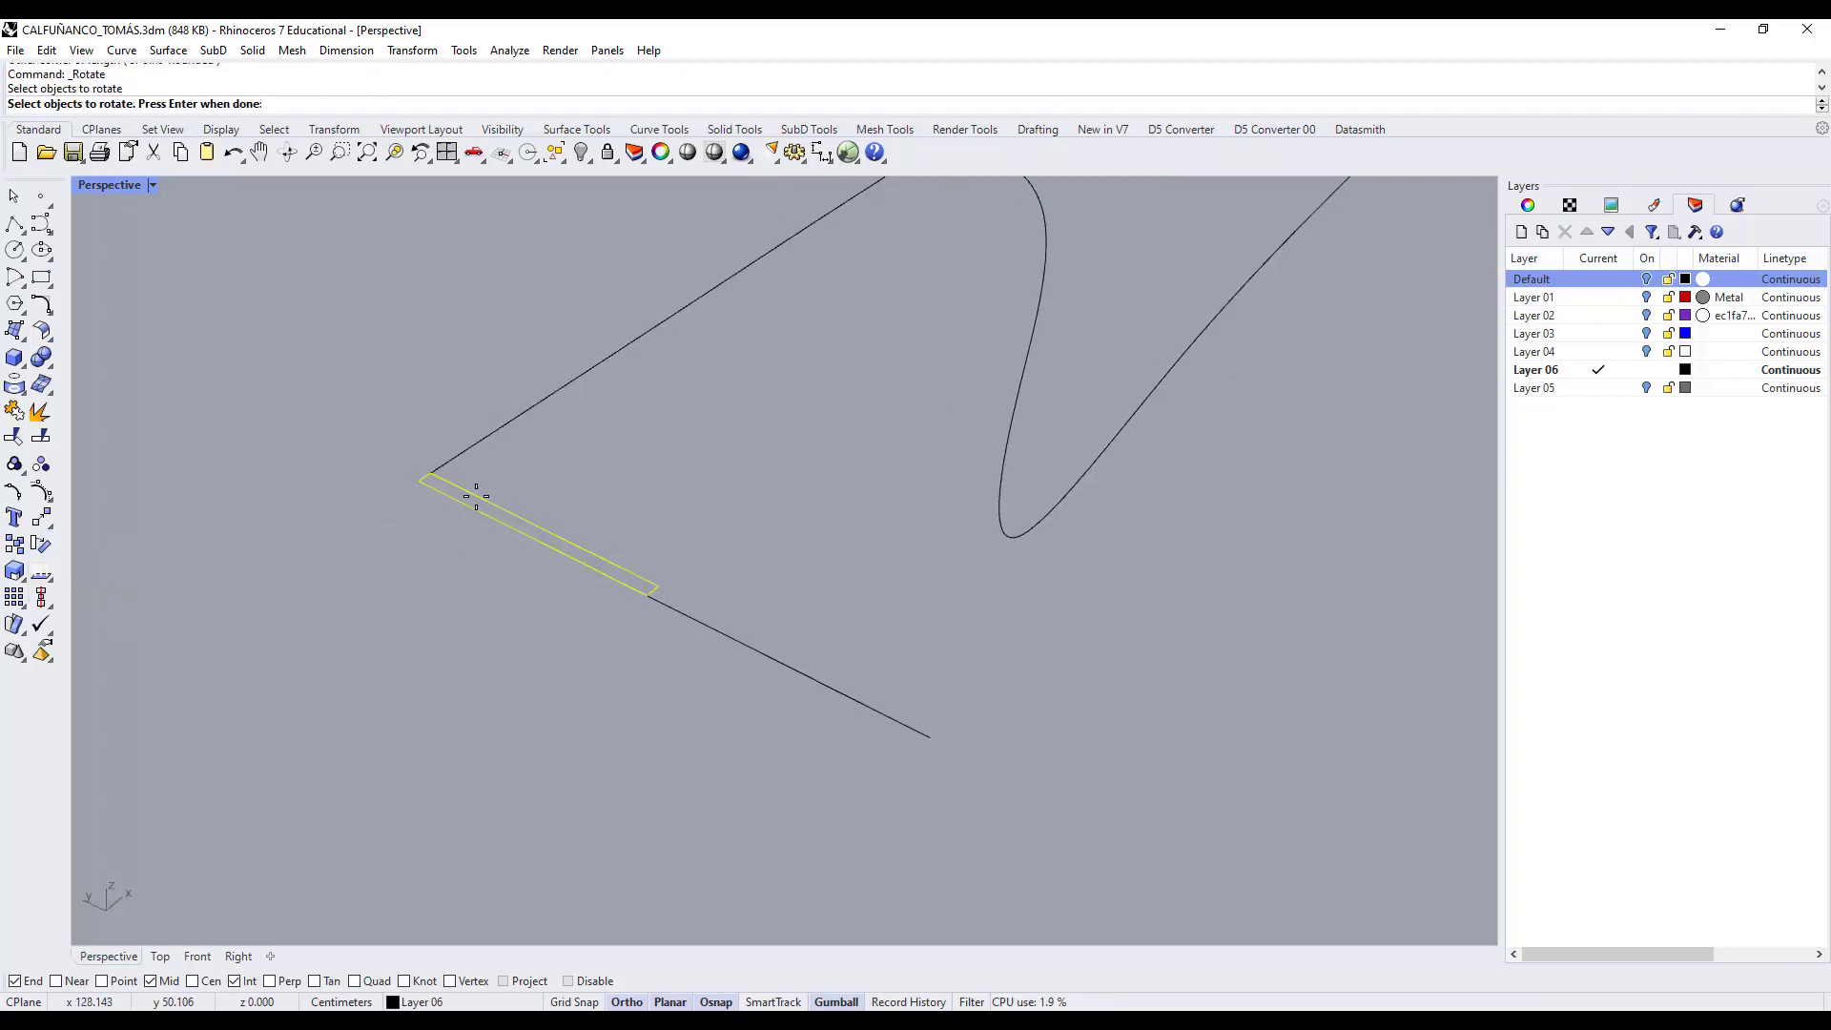
pyautogui.press('Return')
pyautogui.click(418, 480)
pyautogui.click(354, 449)
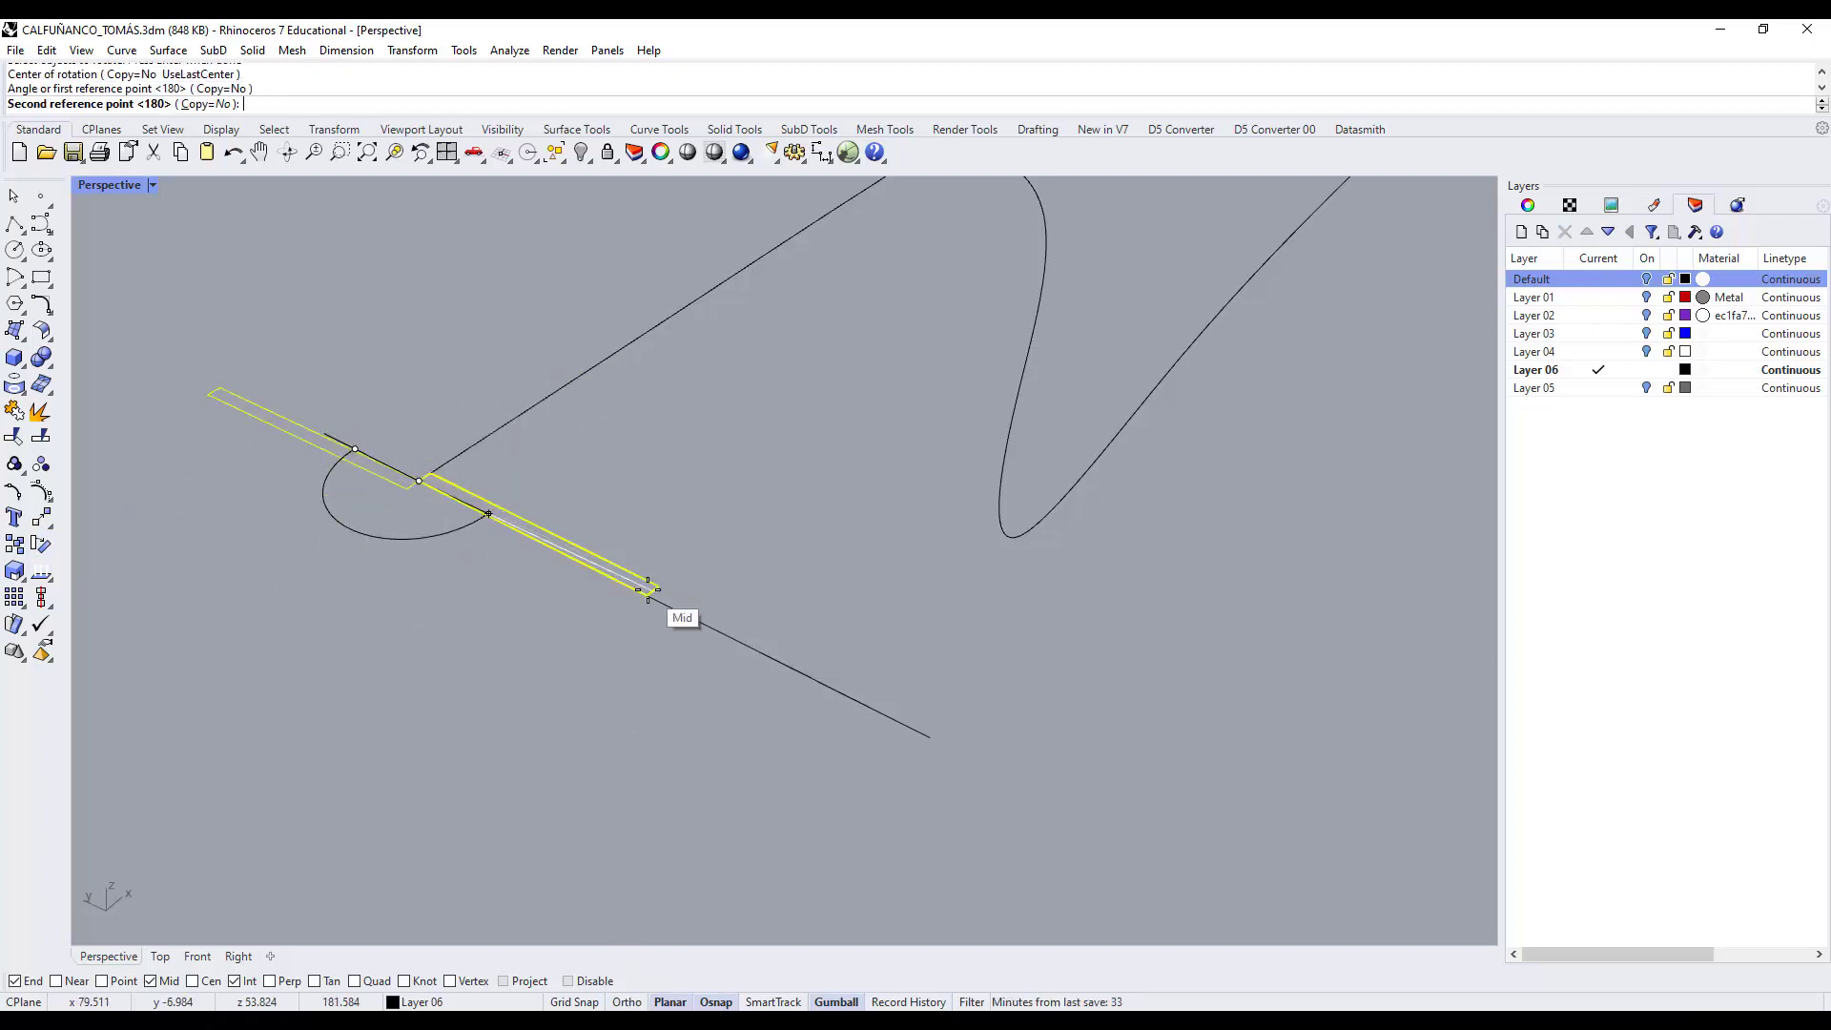
pyautogui.click(438, 487)
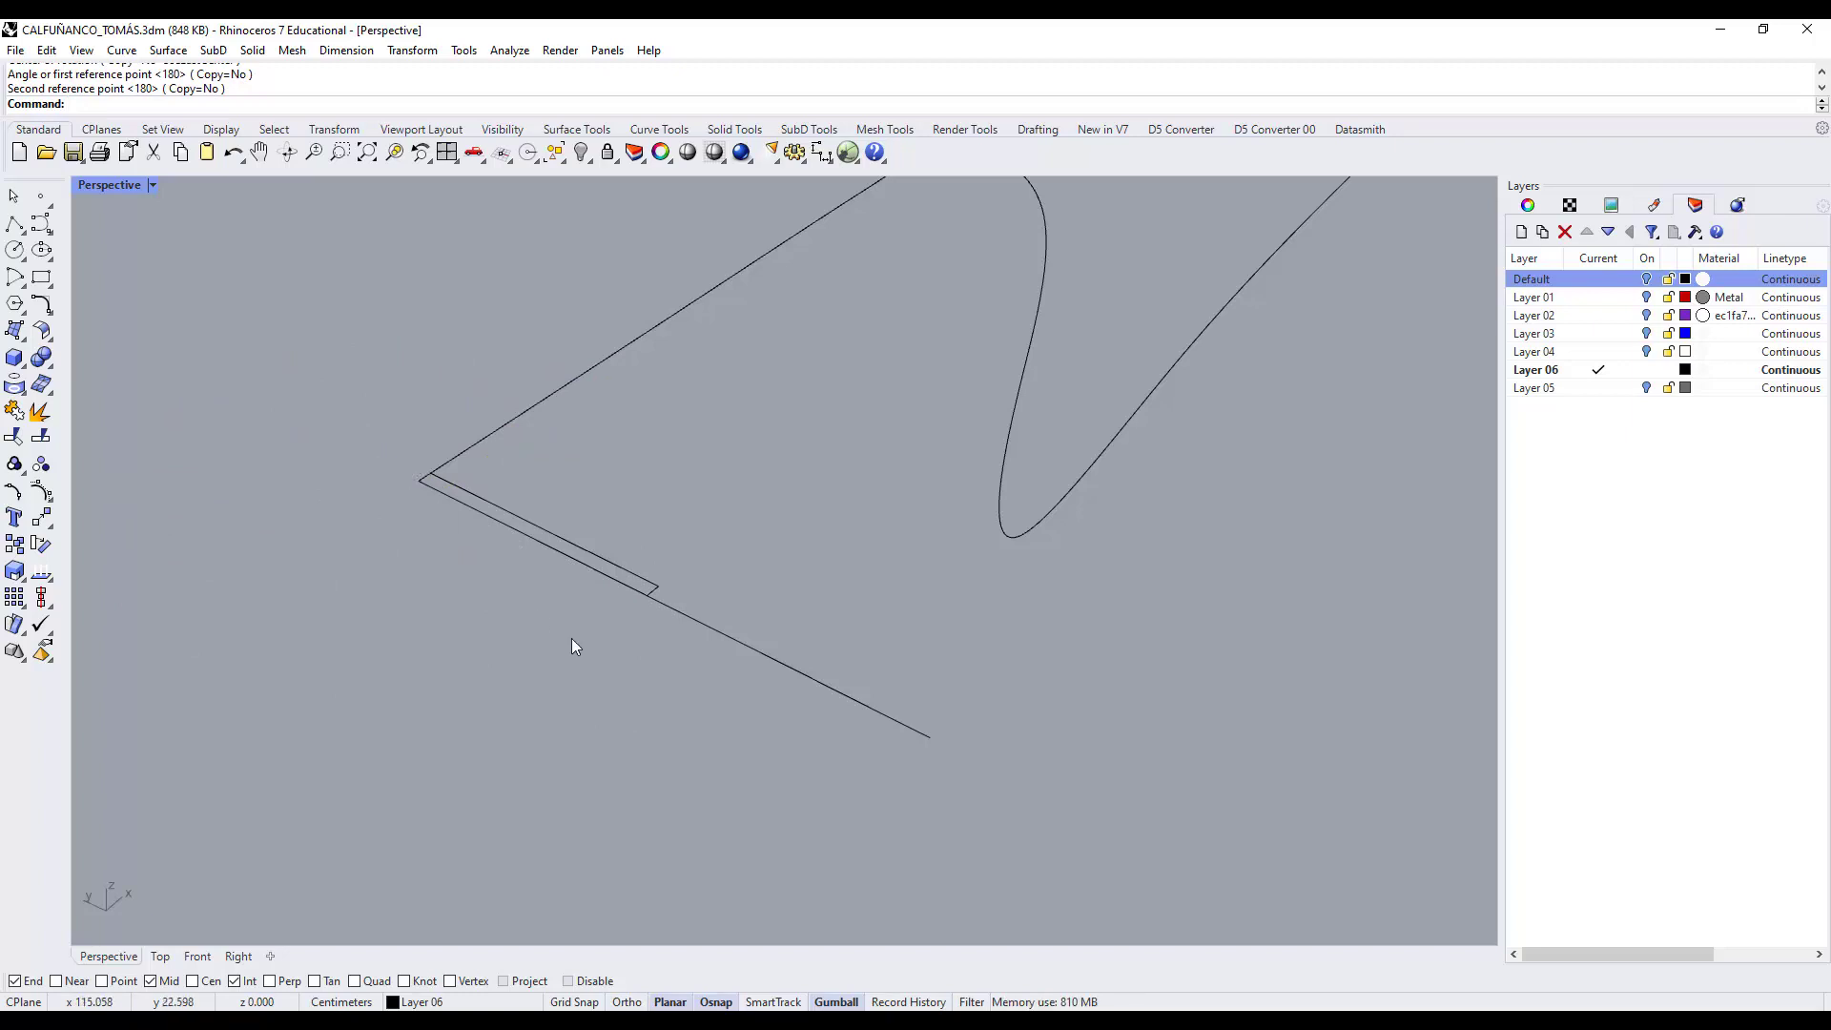
# Rotate the thin rectangle in 3D to stand upright, using the straight line from the curve's end as the rotation axis.
pyautogui.rightClick(47, 548)
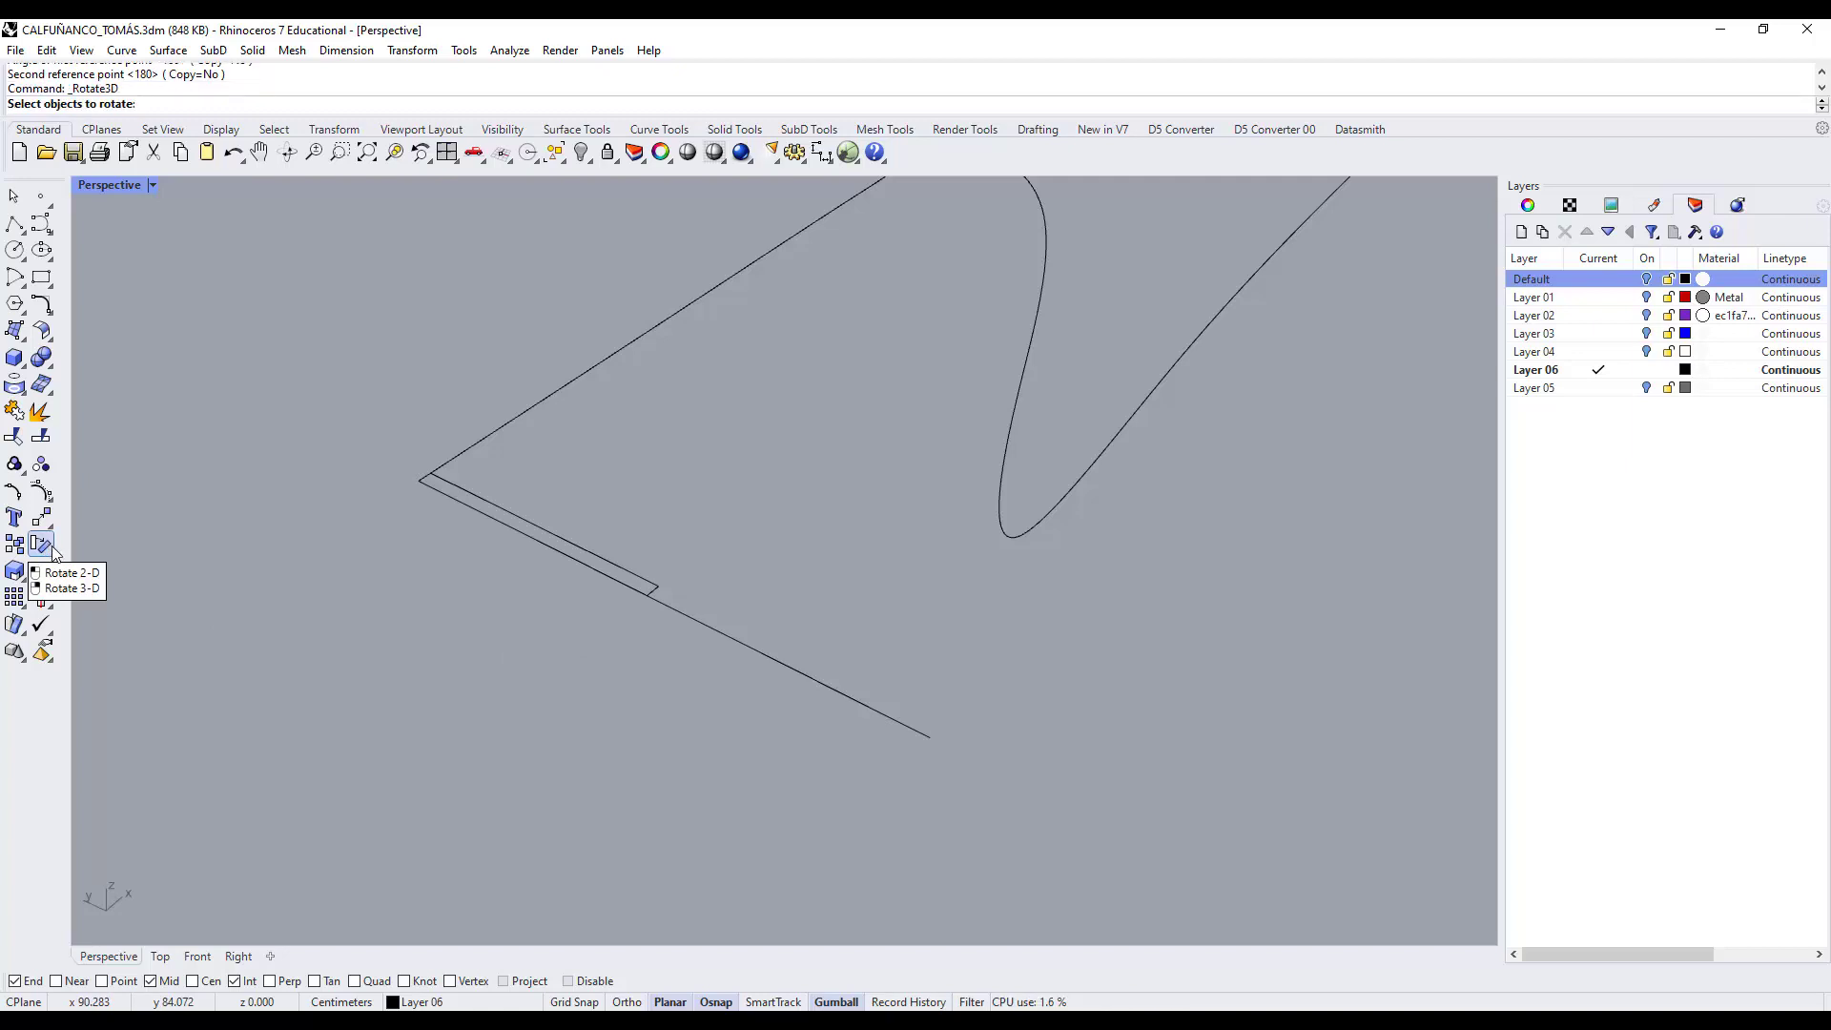
pyautogui.scroll(3, 402, 490)
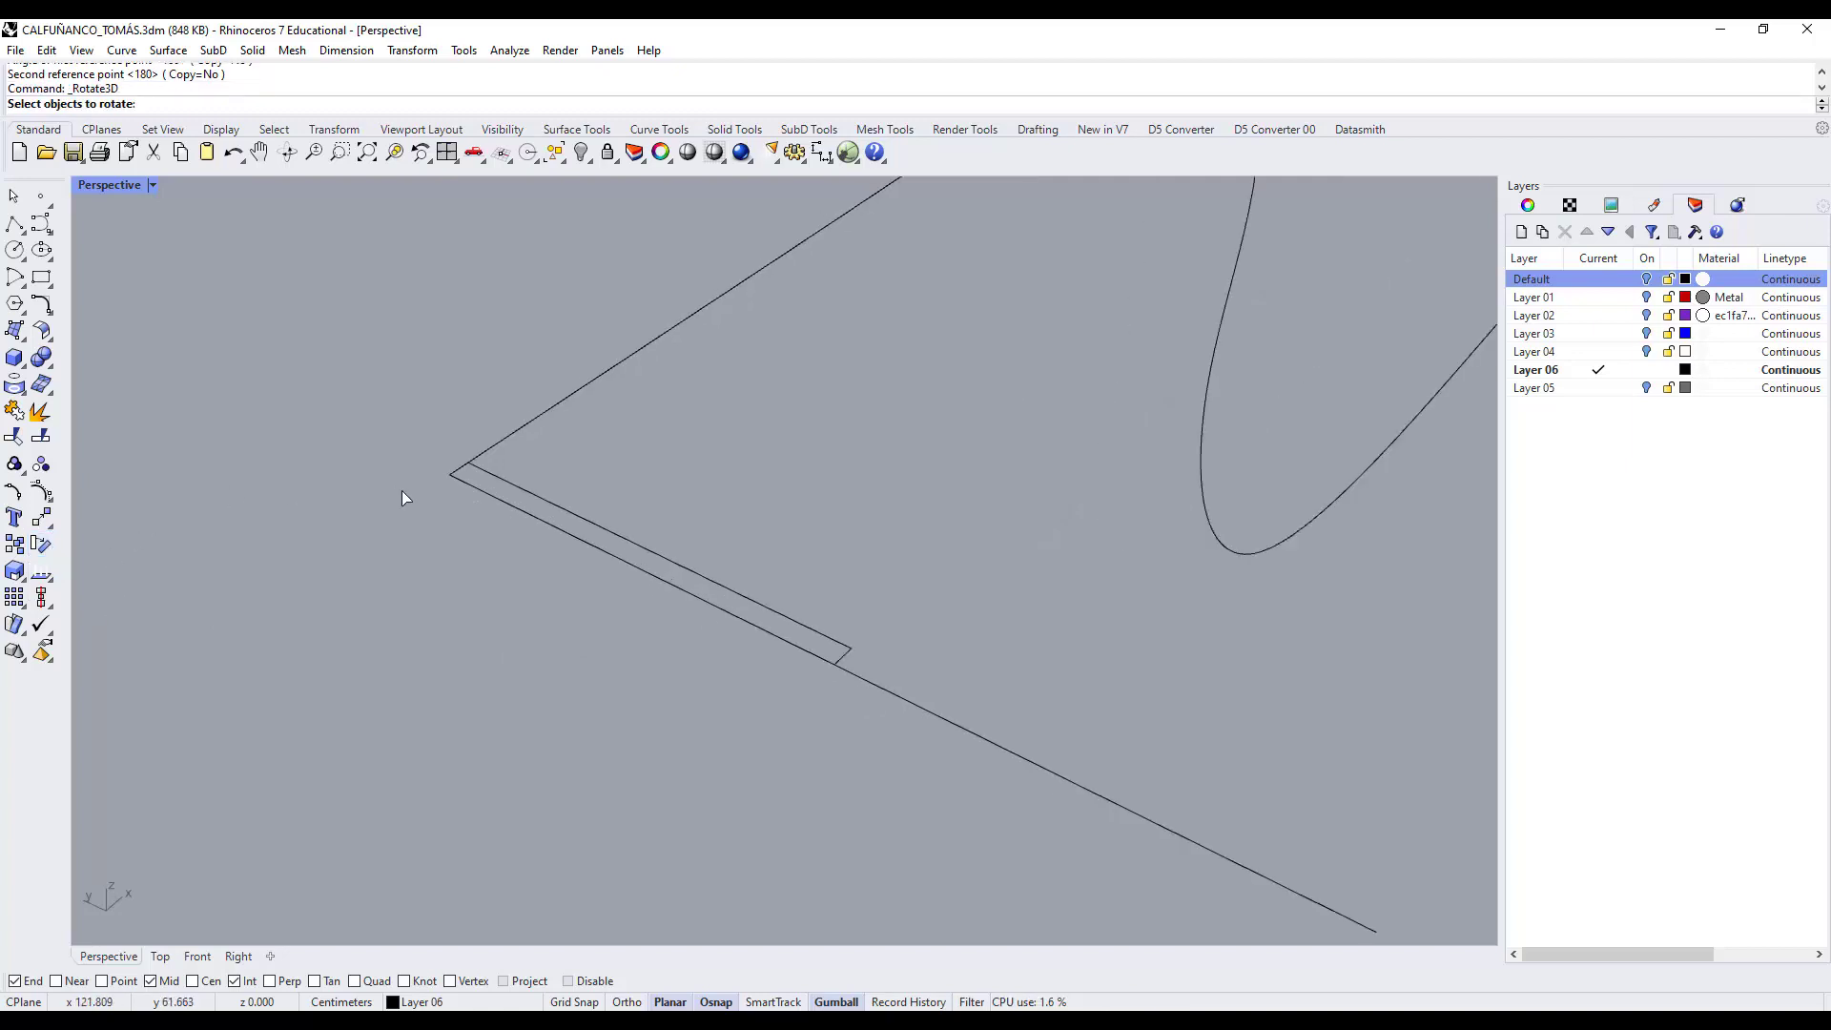
pyautogui.click(491, 477)
pyautogui.press('Return')
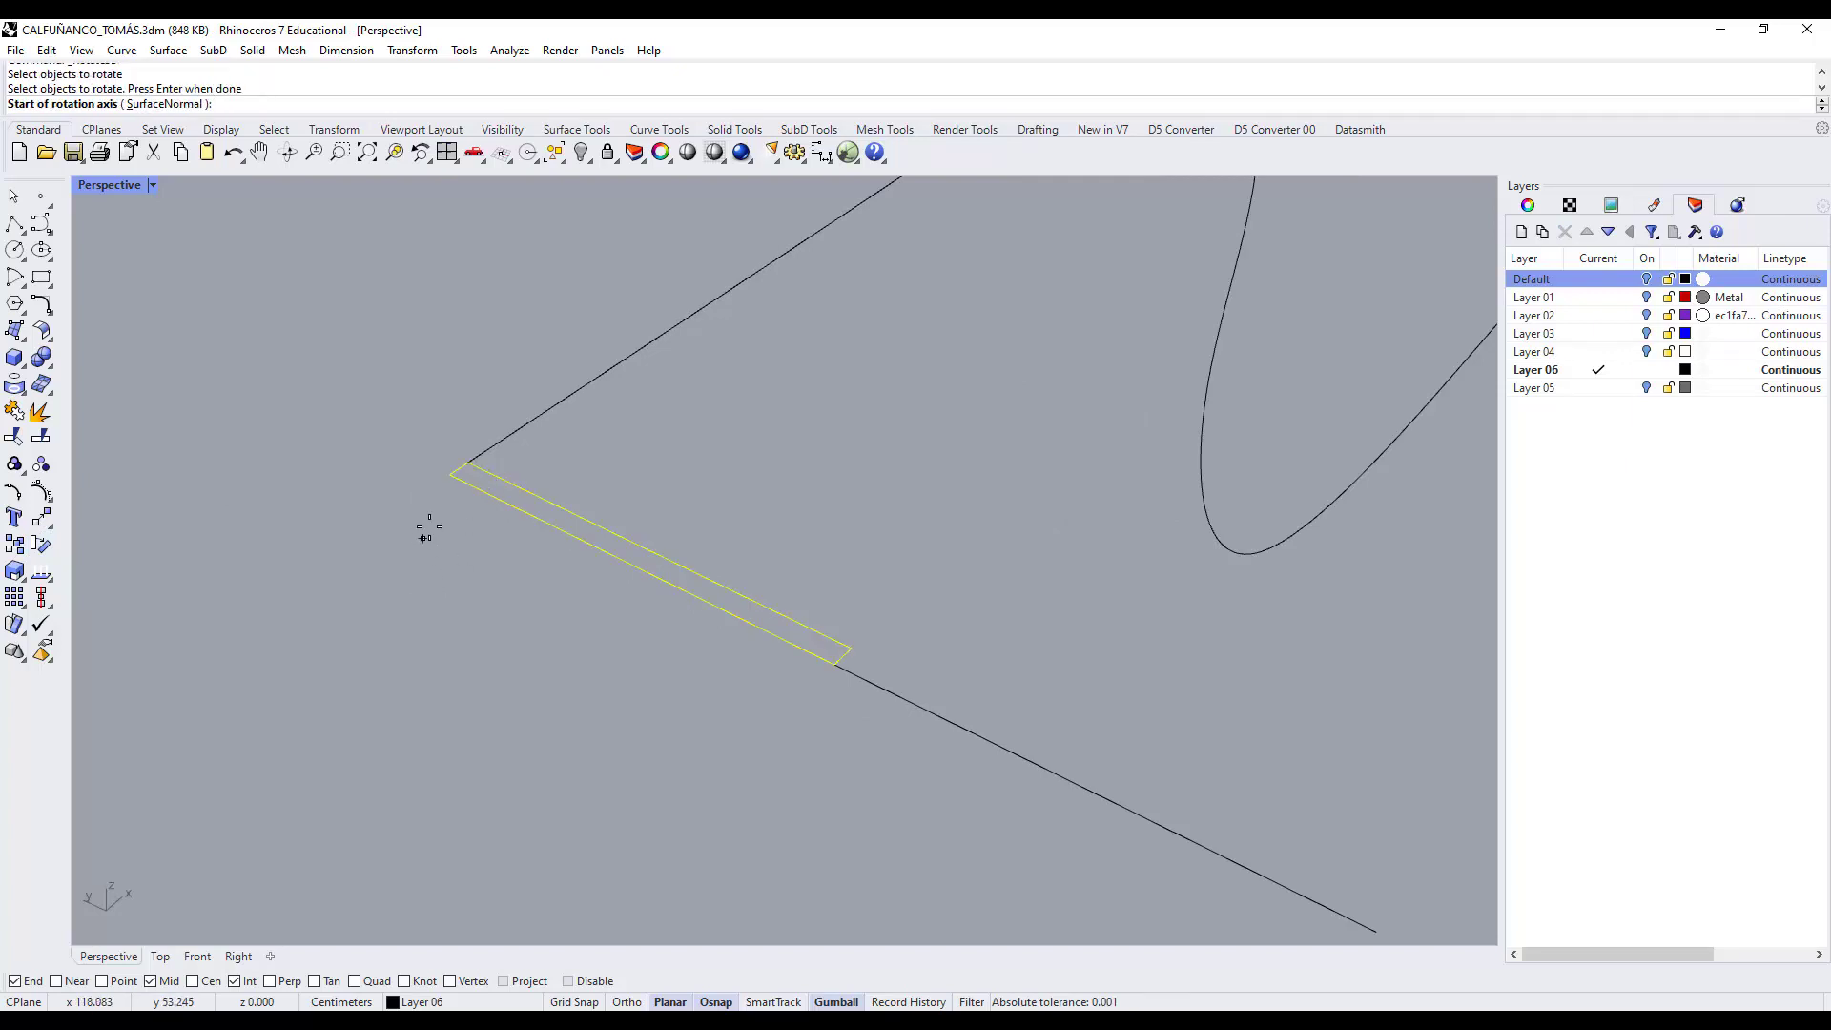
pyautogui.click(442, 474)
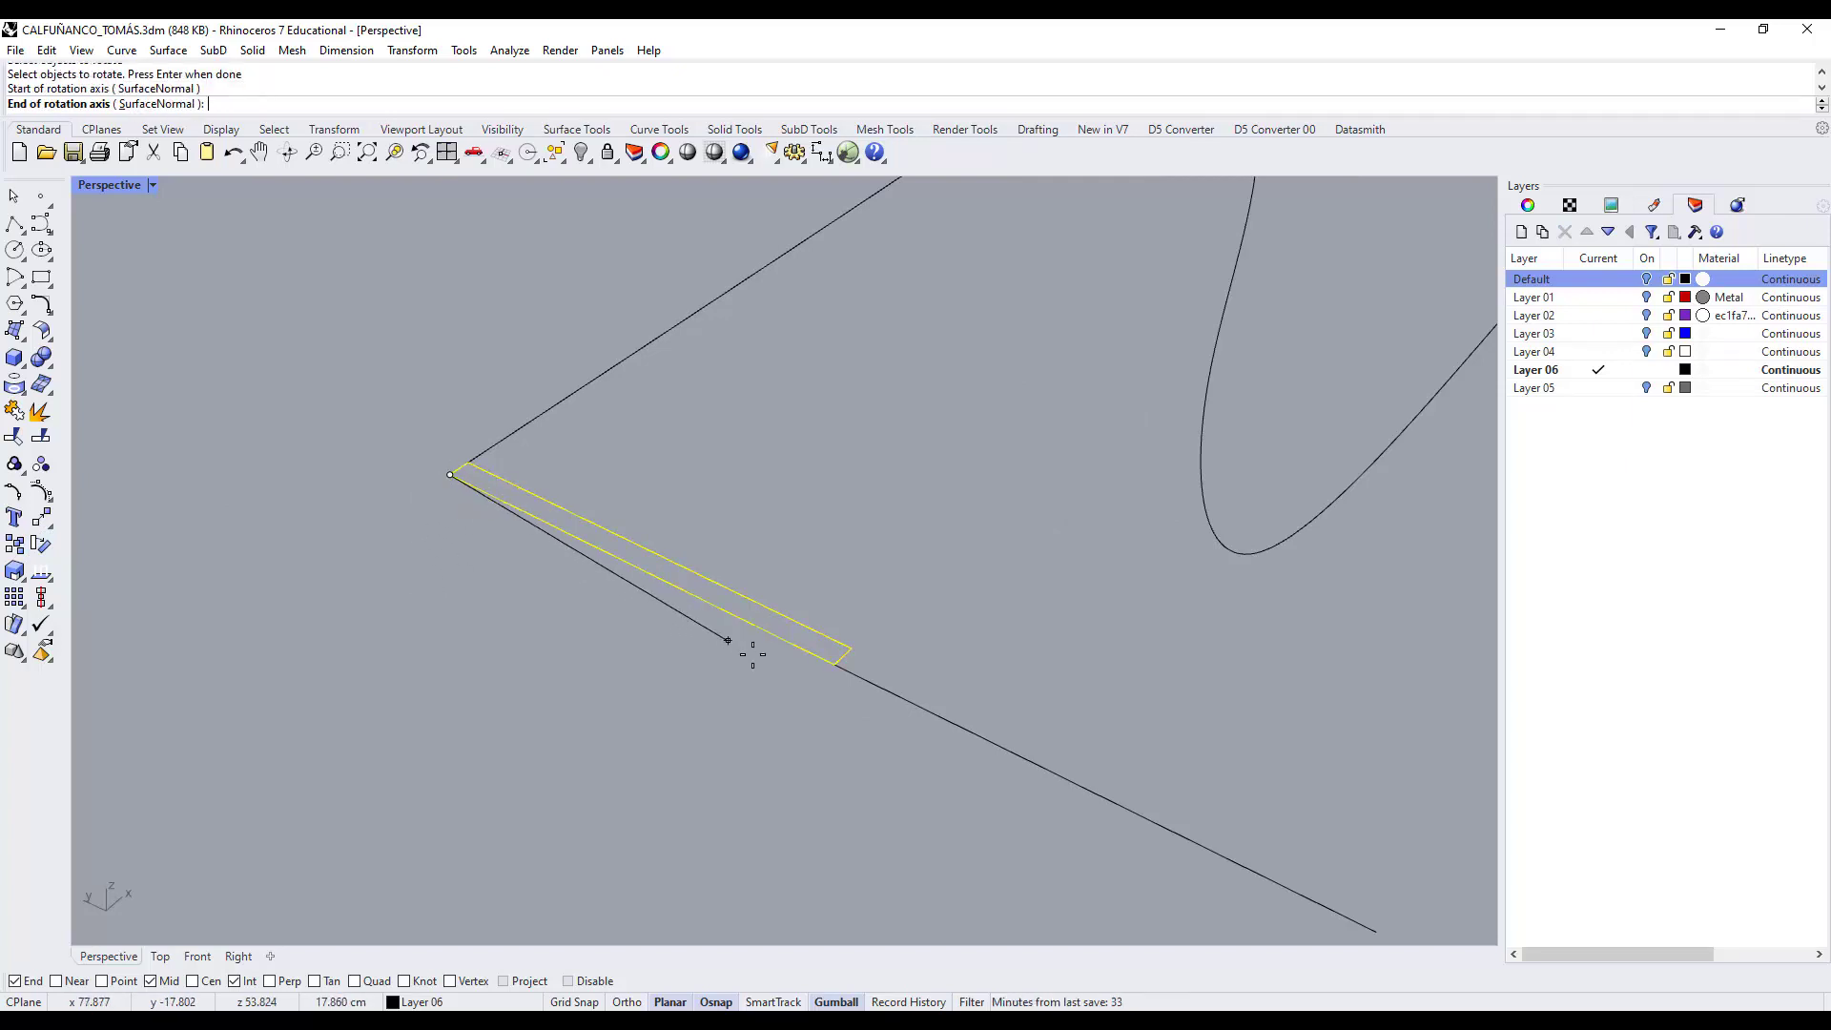
pyautogui.scroll(-5, 752, 634)
pyautogui.click(1099, 794)
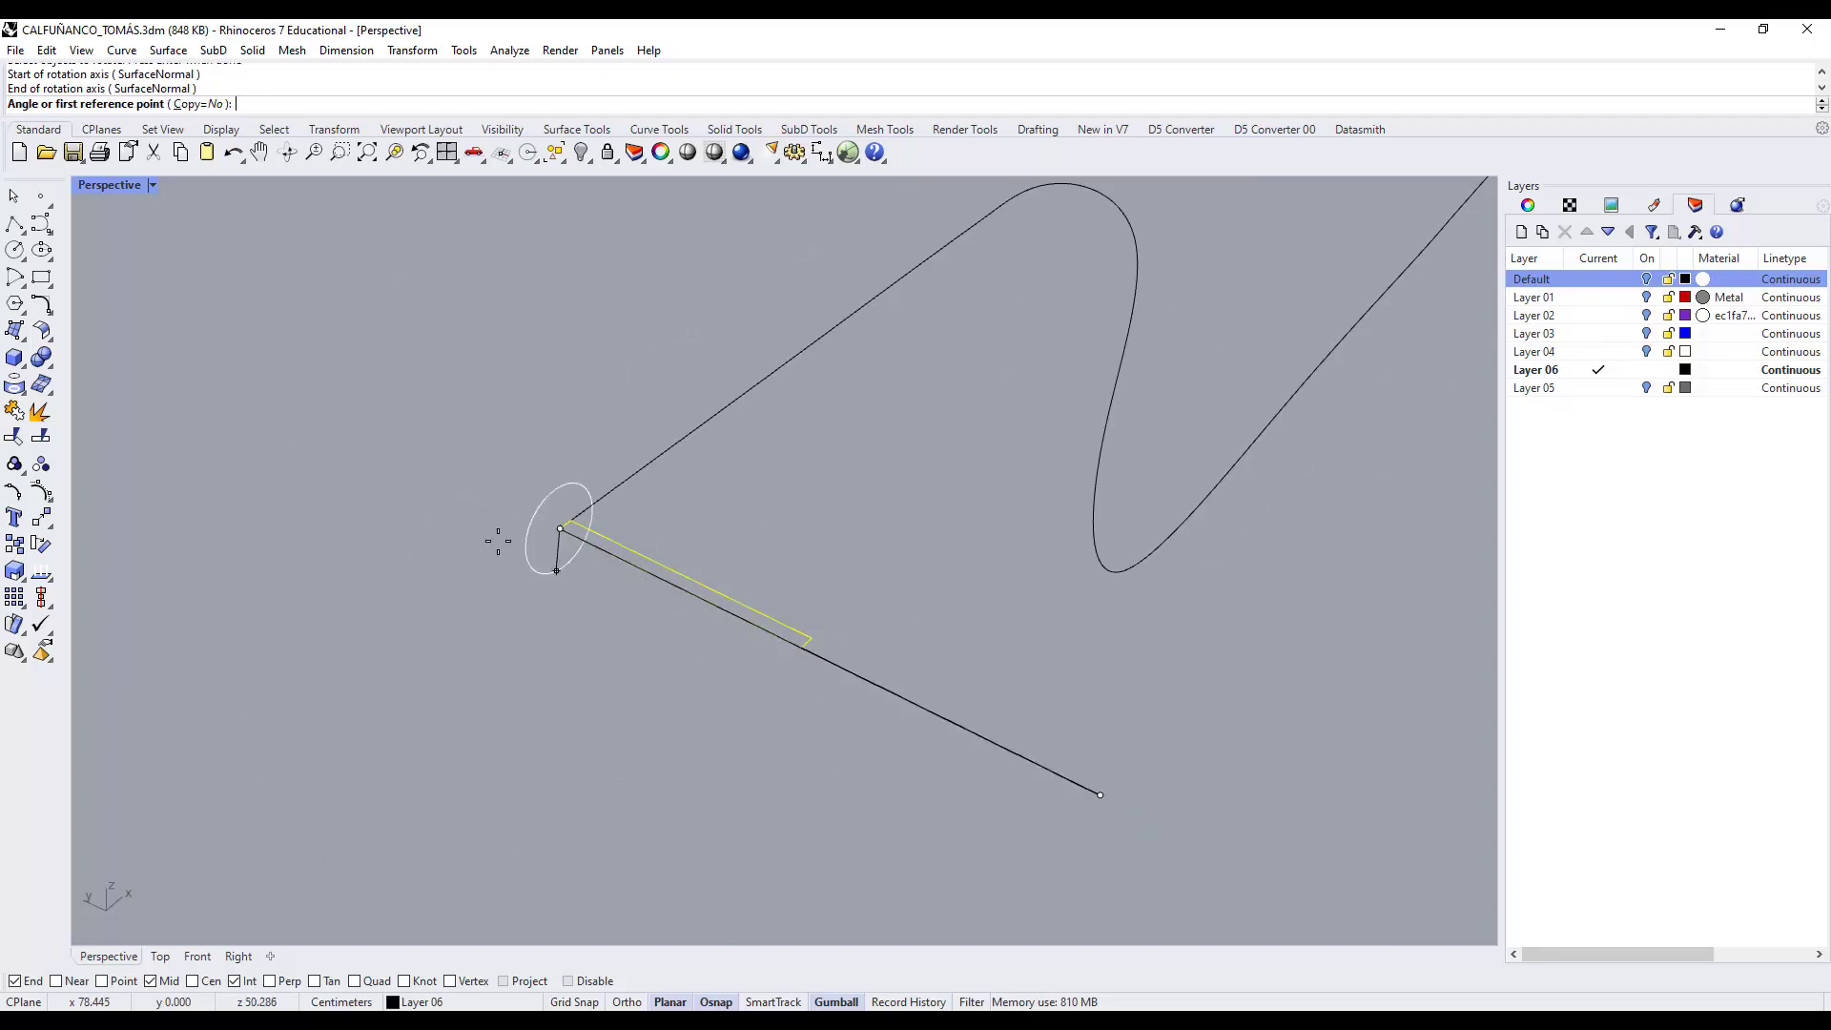
pyautogui.scroll(3, 571, 522)
pyautogui.click(569, 520)
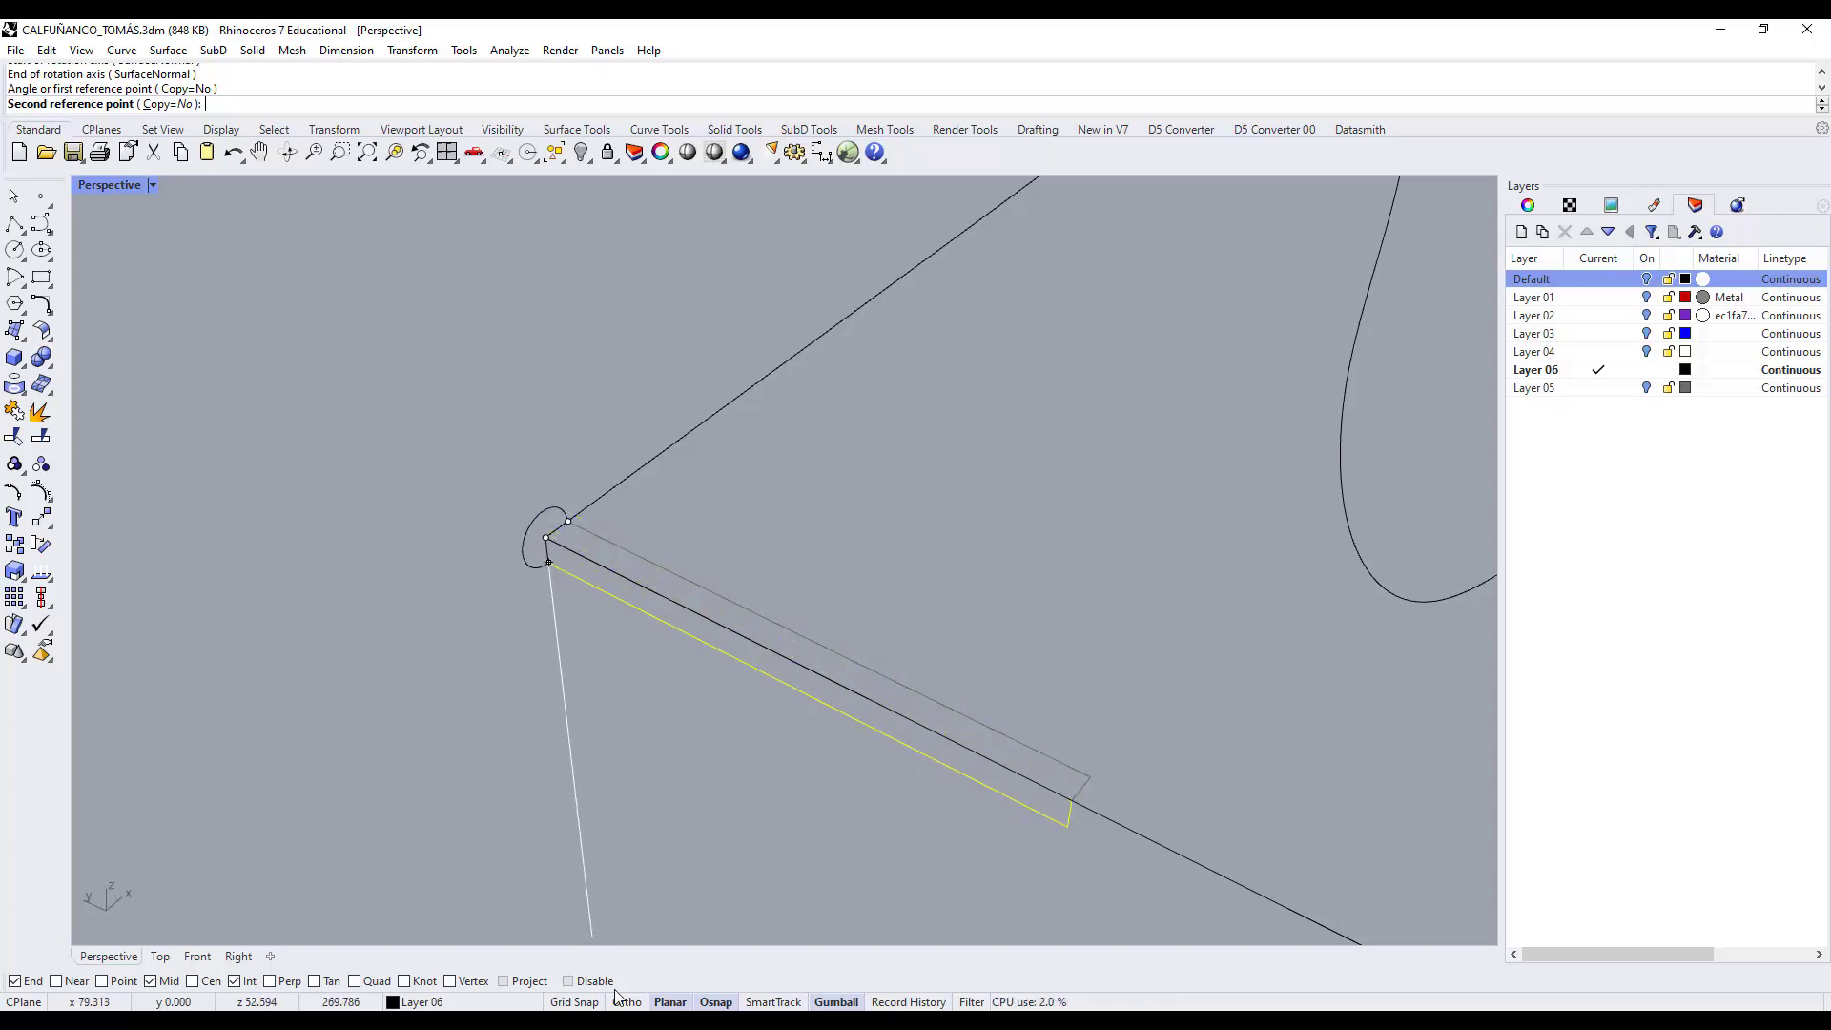
pyautogui.click(540, 403)
# Delete the straight line beneath the upright rectangle.
pyautogui.moveTo(541, 402); pyautogui.dragTo(984, 650, button='right')
pyautogui.click(986, 629)
pyautogui.press('Delete')
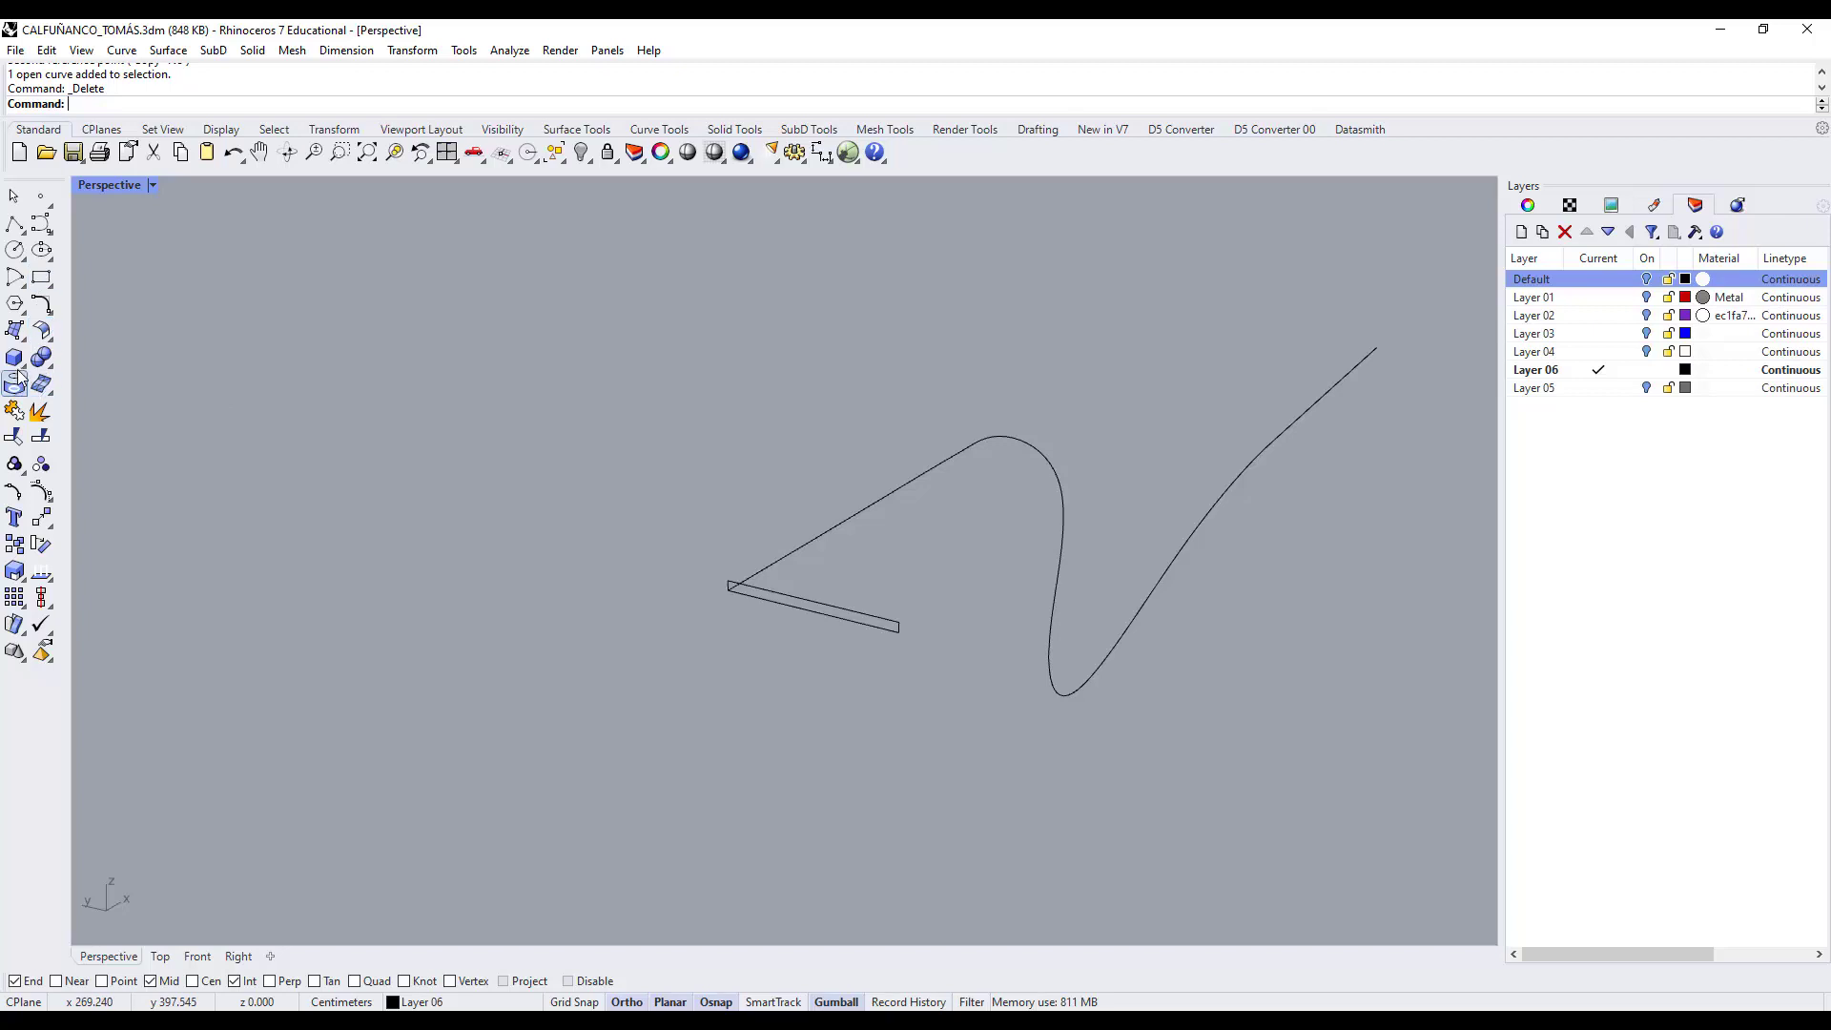
# Try a one-rail sweep of the upright rectangle along the S-shaped curve with the Freeform frame style.
pyautogui.click(21, 335)
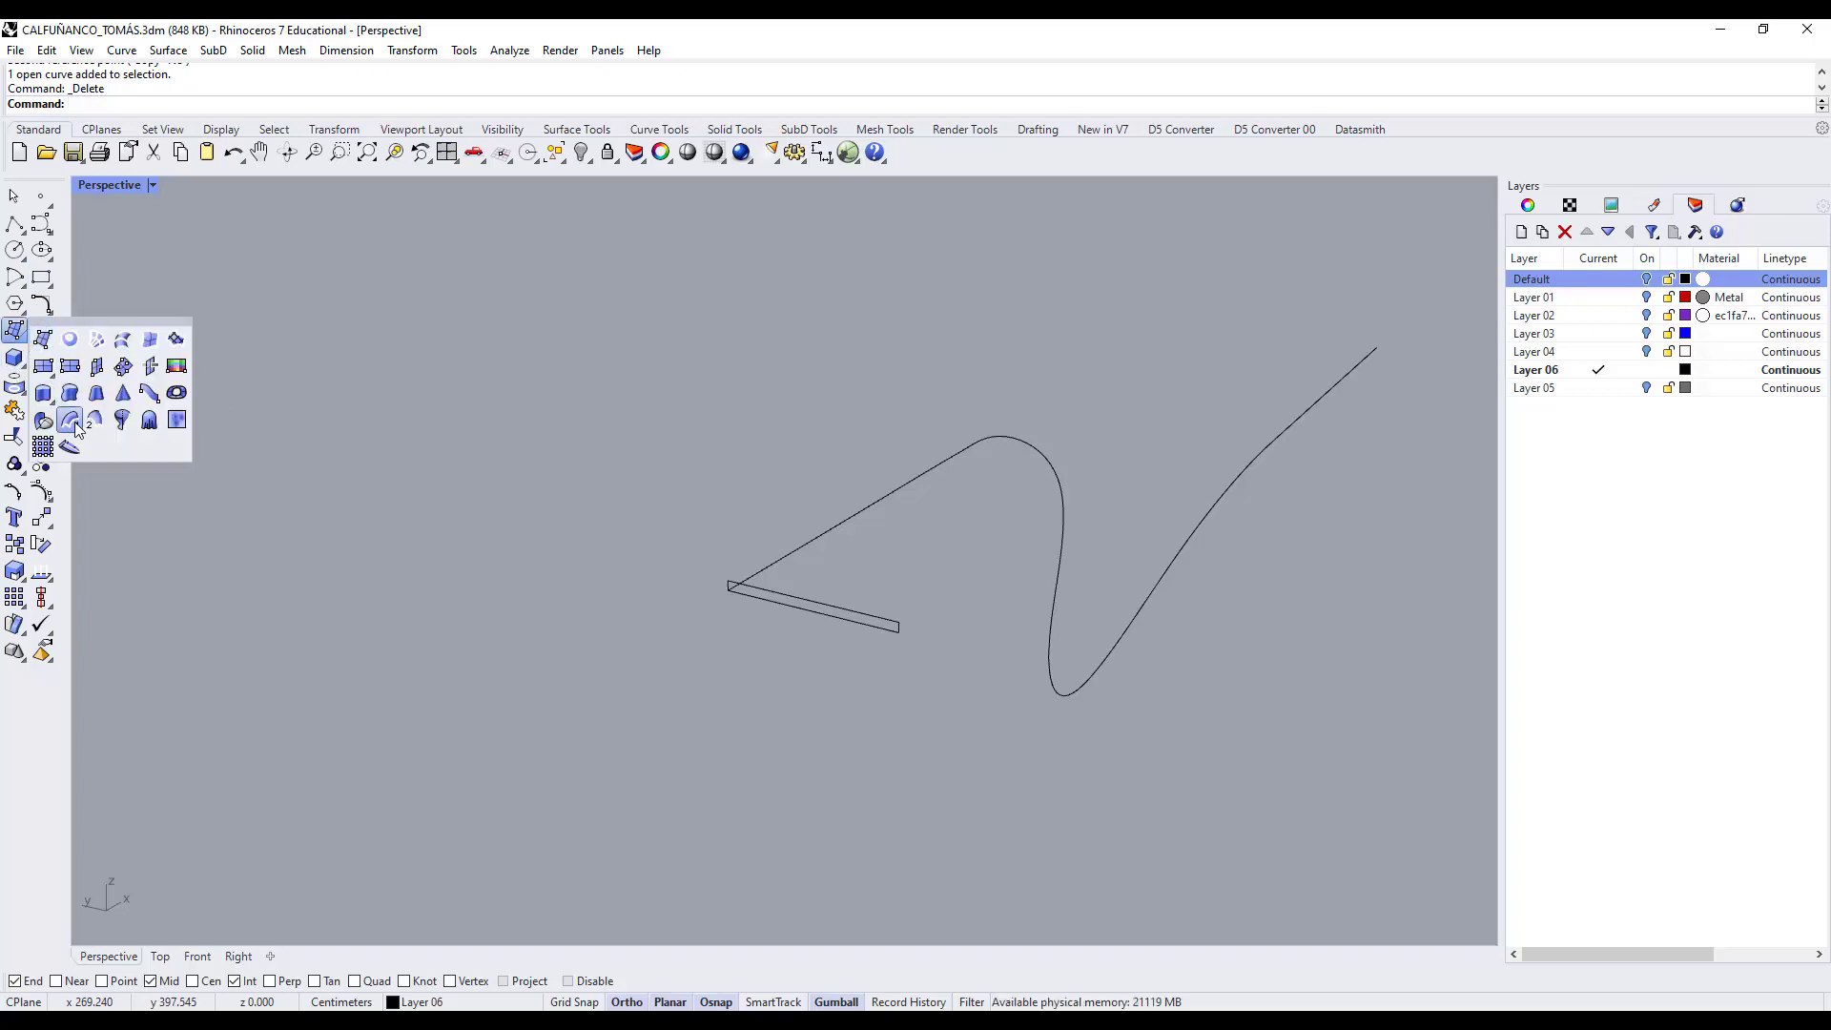
pyautogui.click(73, 422)
pyautogui.scroll(3, 725, 558)
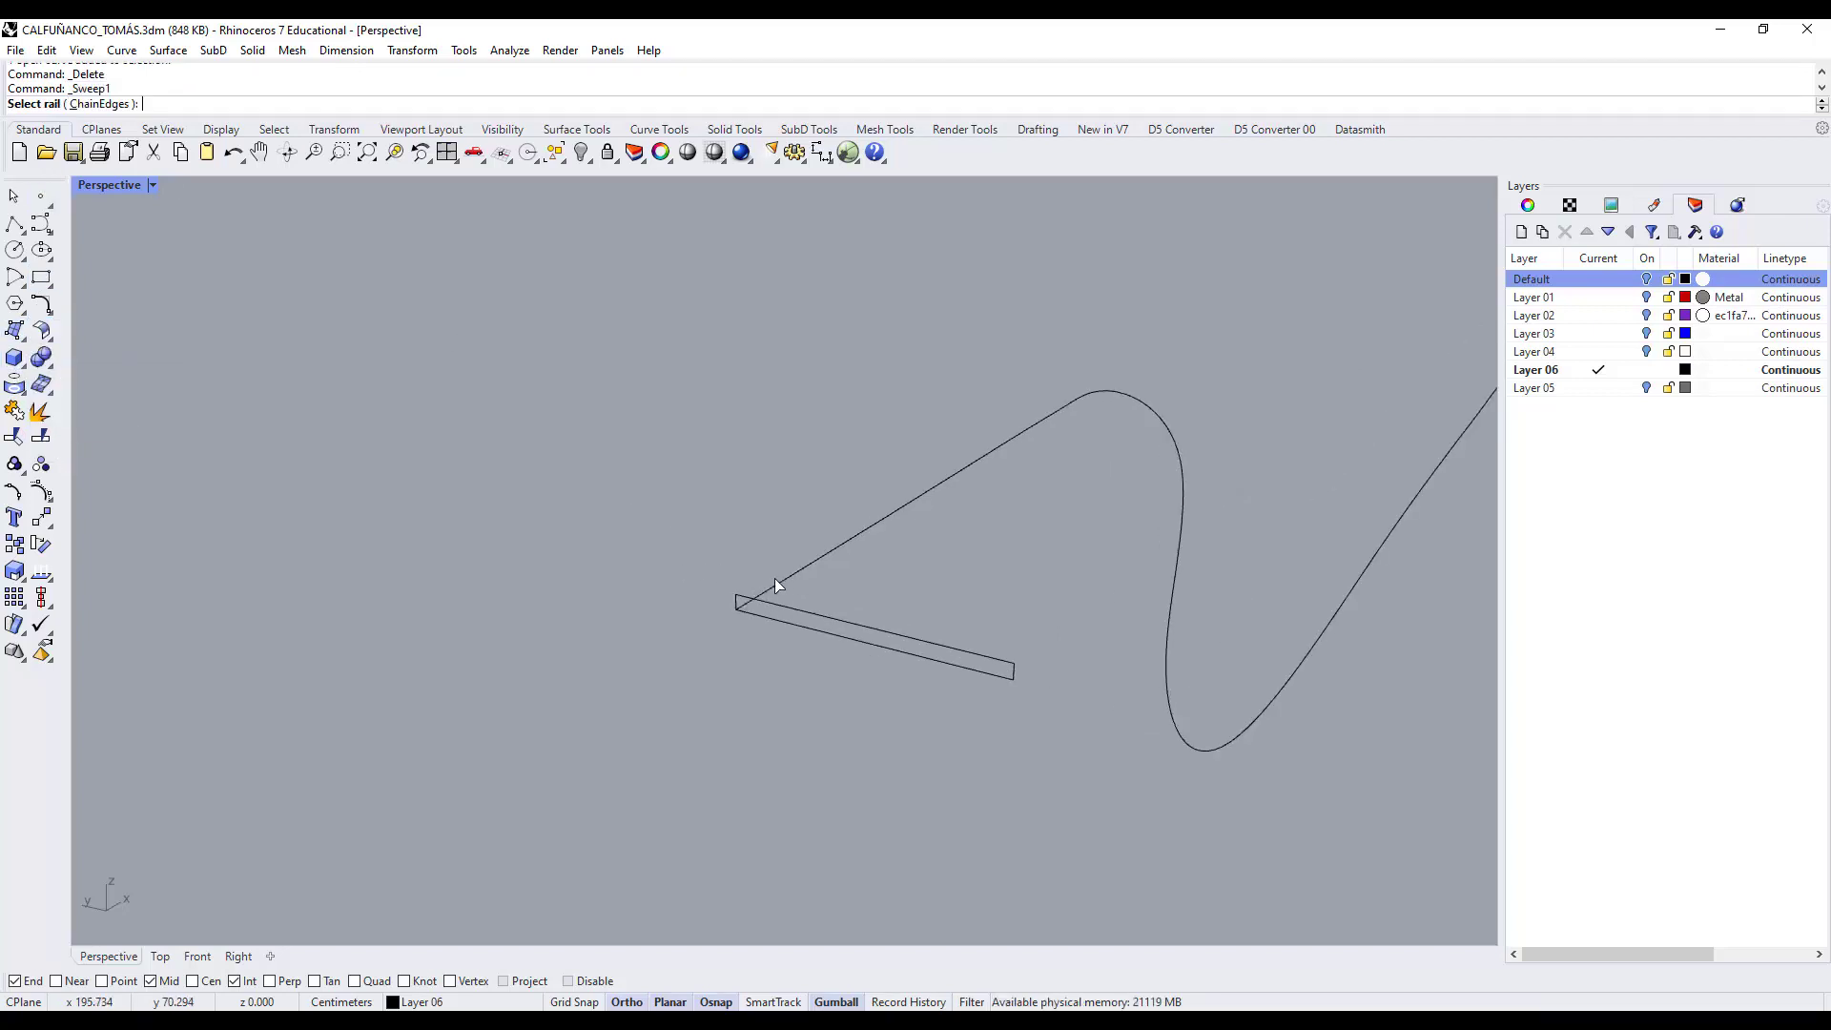
pyautogui.click(776, 580)
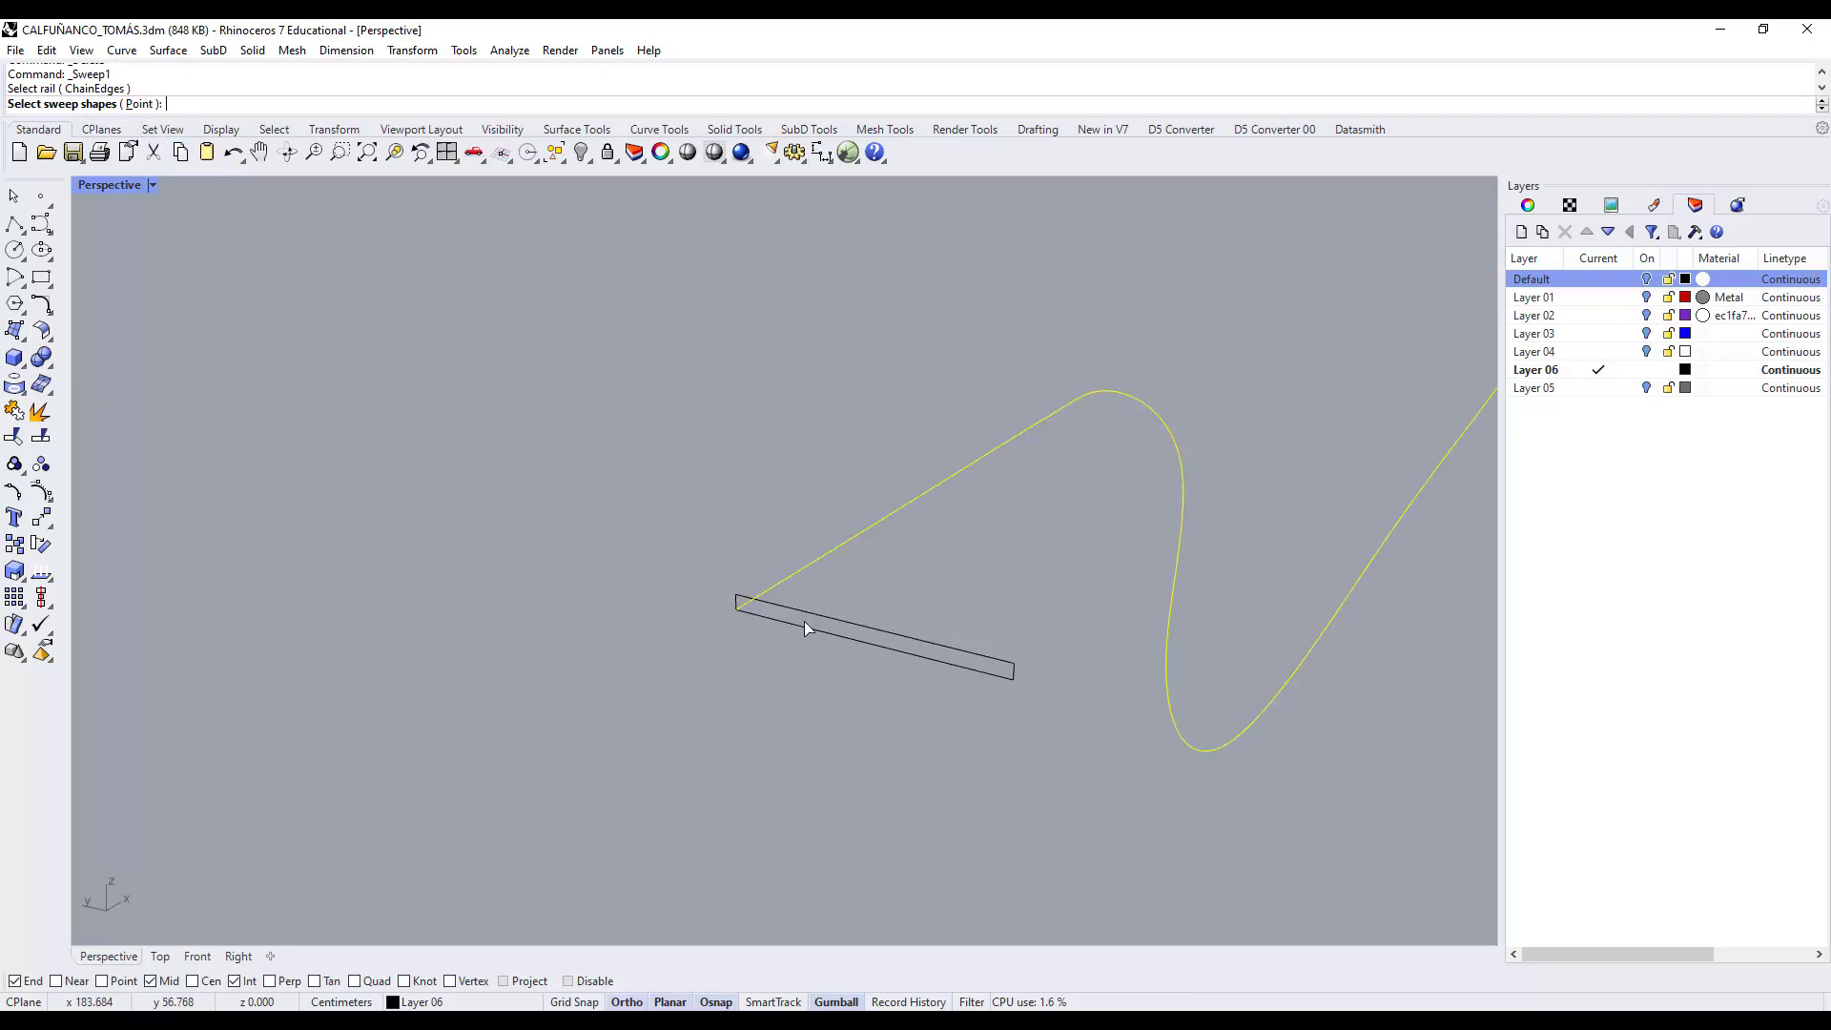
pyautogui.click(739, 602)
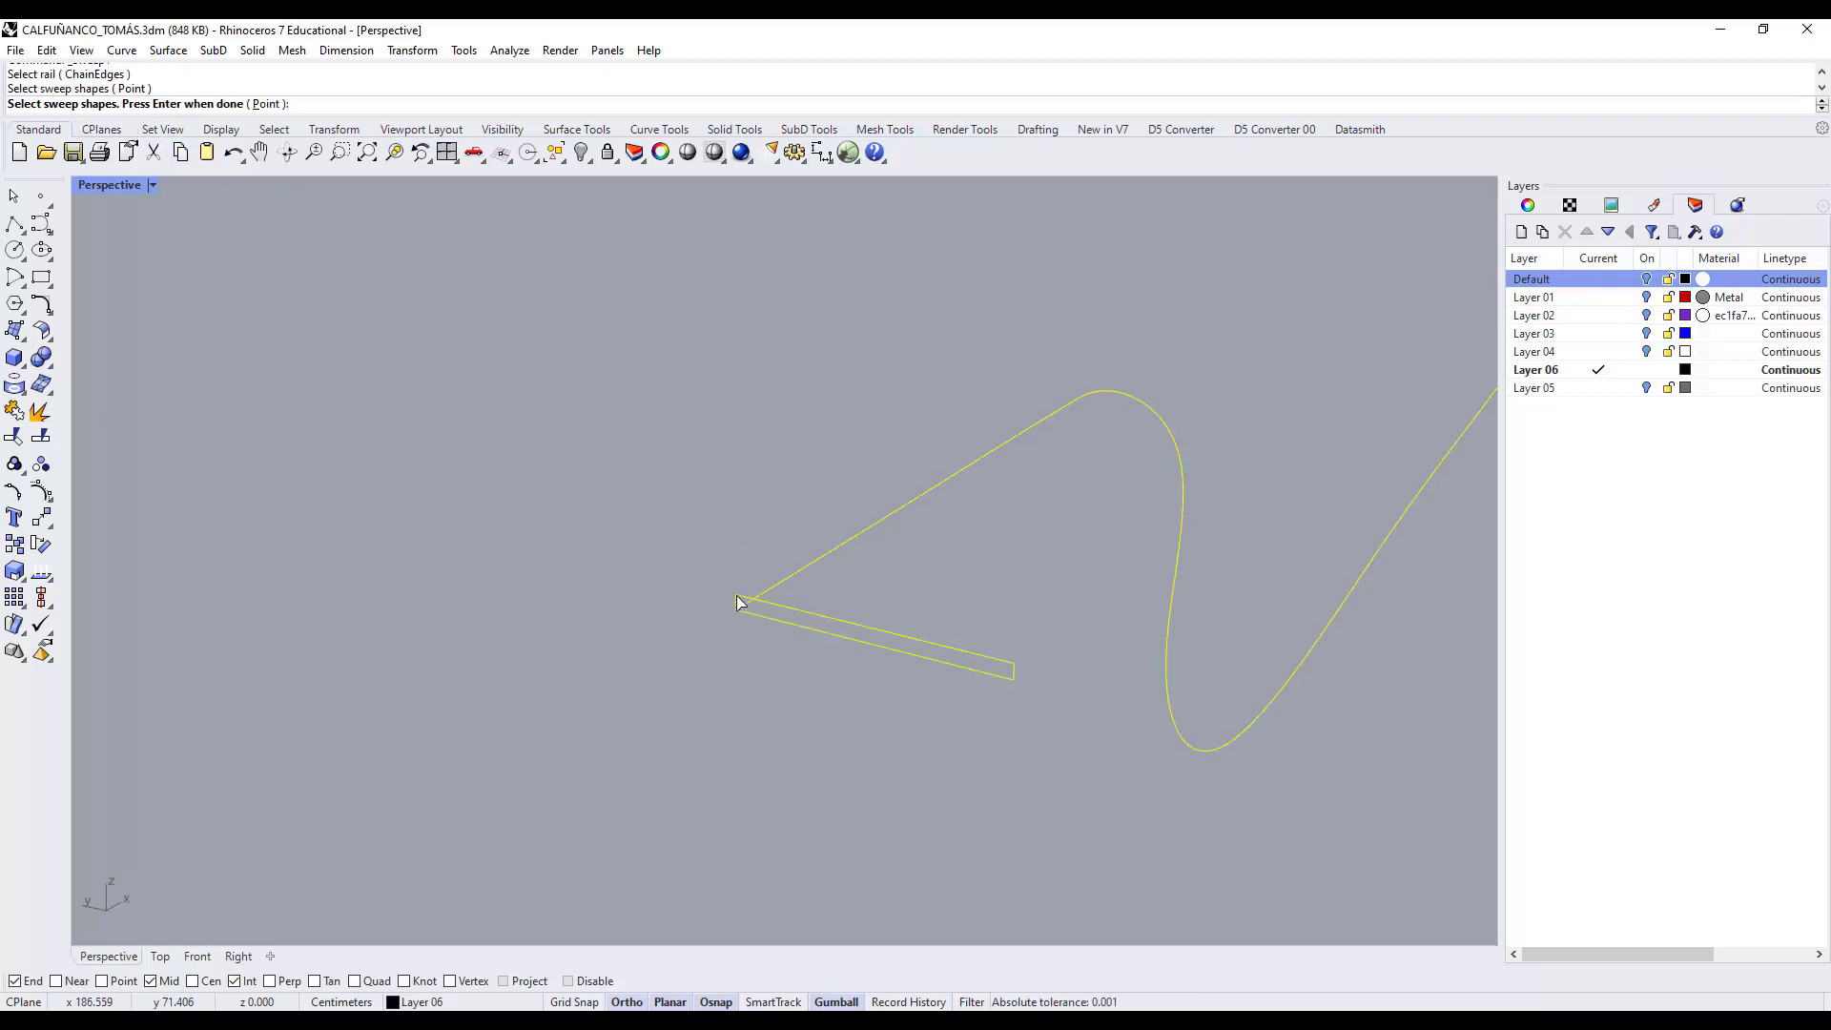
pyautogui.press('Return')
pyautogui.press('Return')
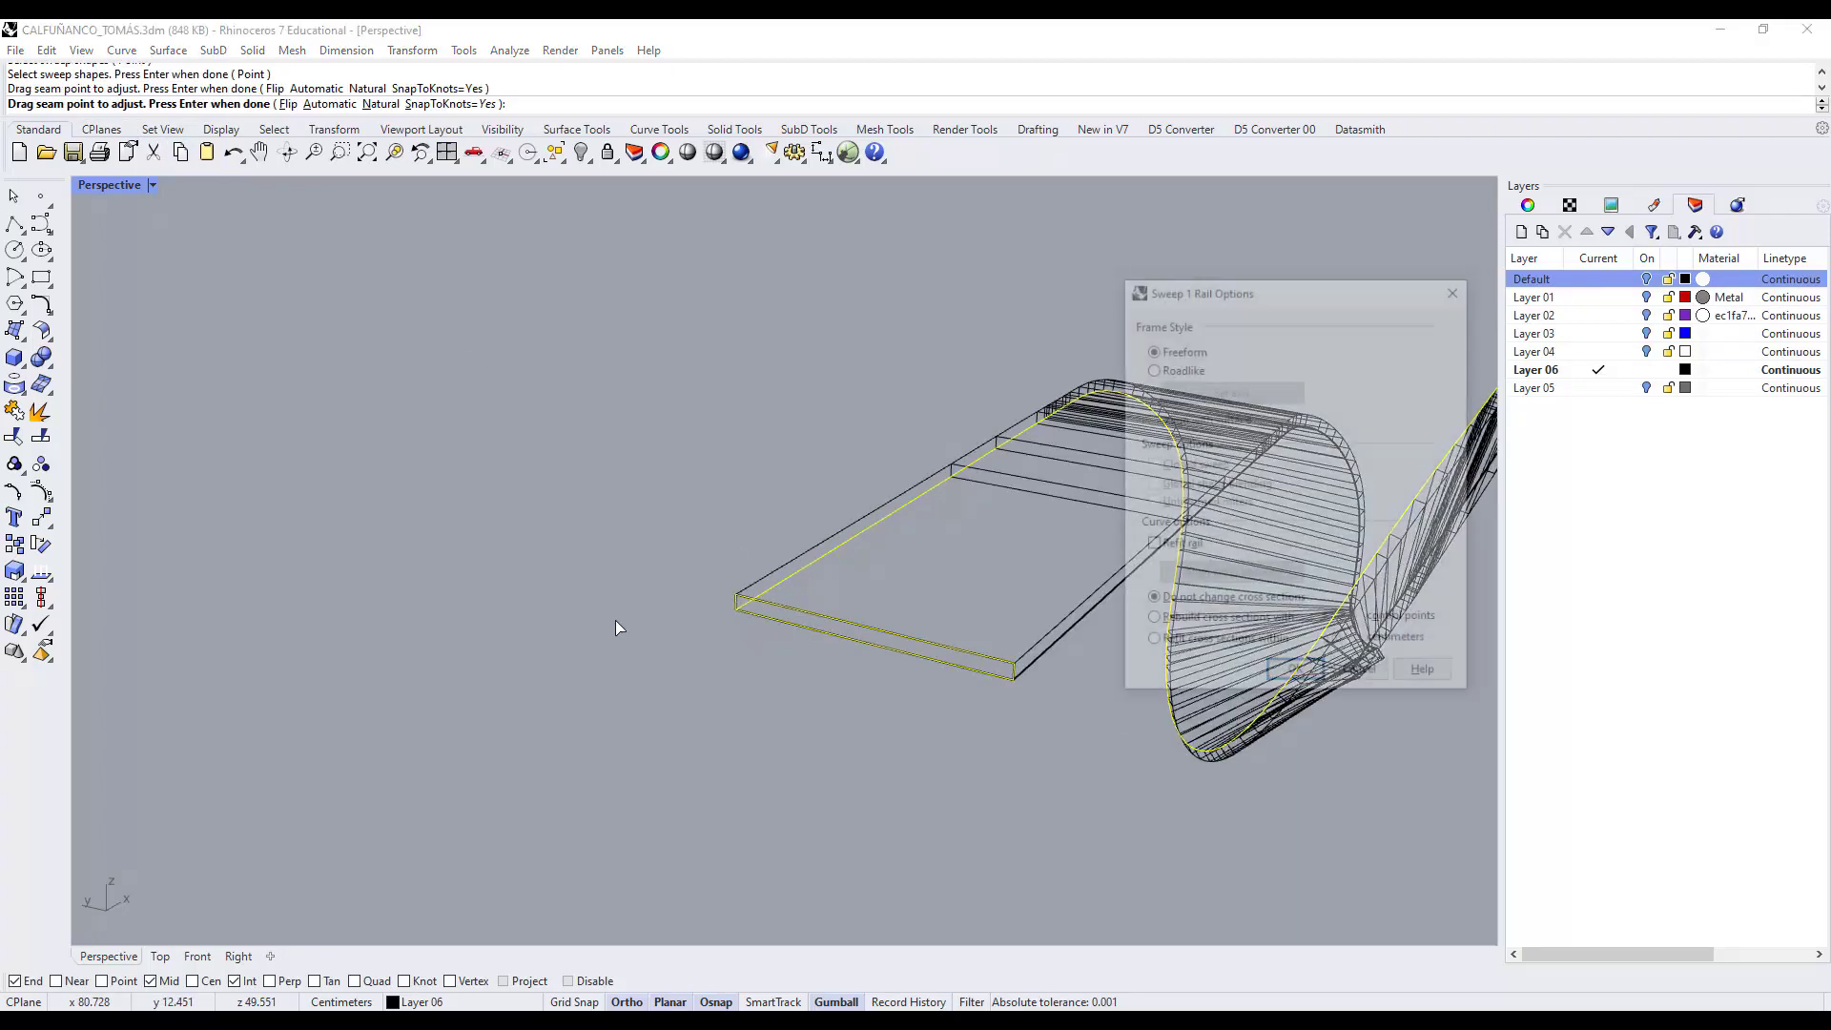
pyautogui.scroll(-2, 873, 651)
pyautogui.scroll(-2, 974, 636)
pyautogui.moveTo(974, 637); pyautogui.dragTo(936, 587, button='right')
pyautogui.scroll(3, 956, 566)
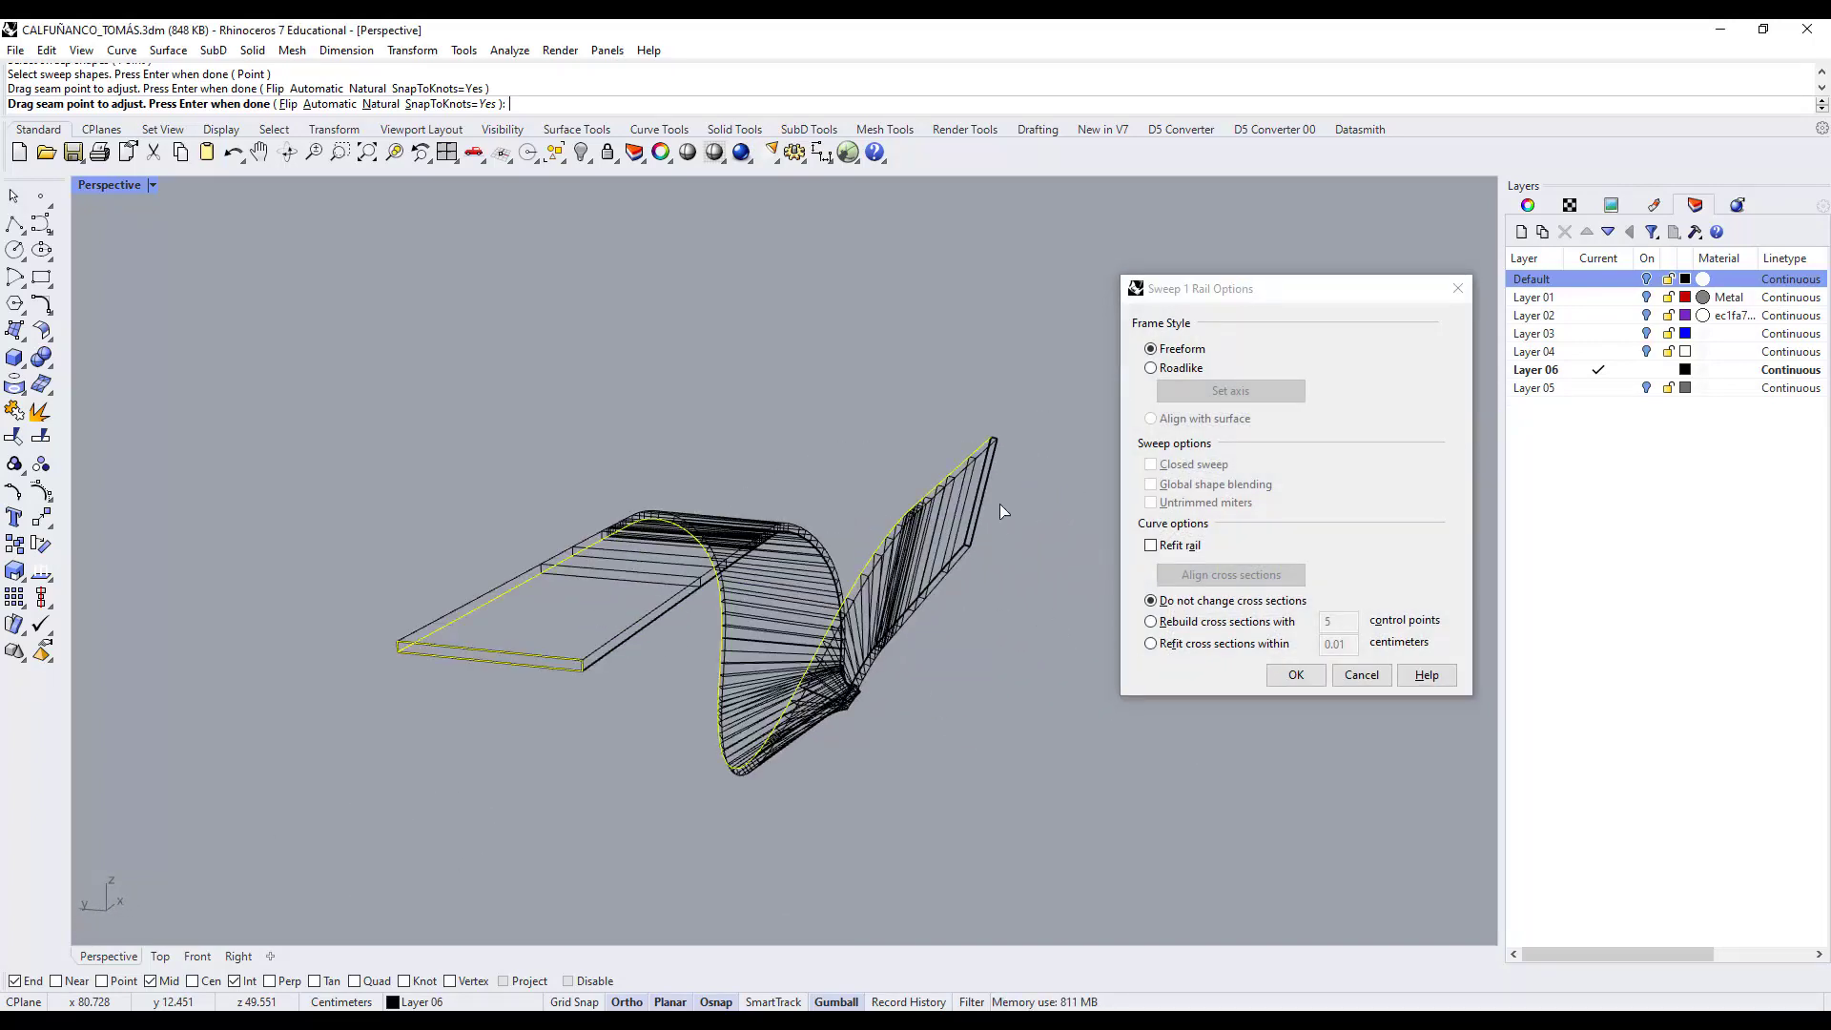
pyautogui.click(1362, 679)
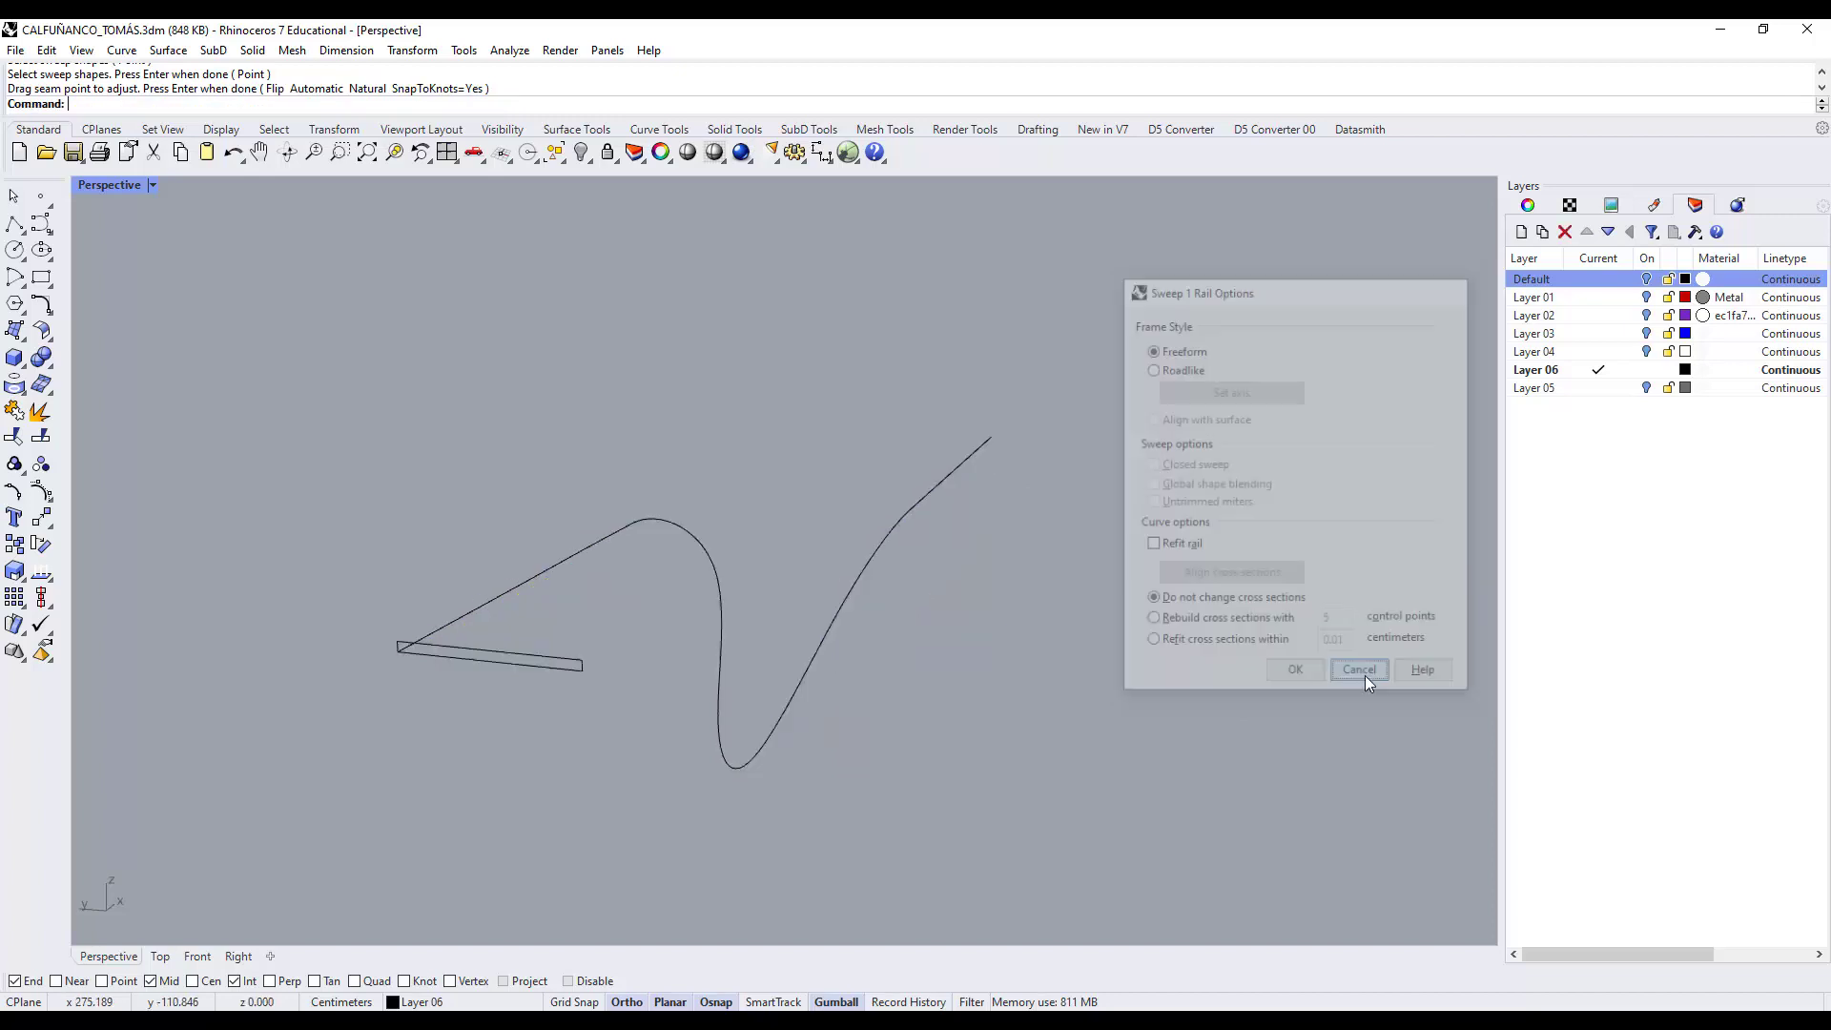
# Copy the upright rectangle from the S-shaped curve's starting end to the far end of its first straight stretch.
pyautogui.click(16, 546)
pyautogui.scroll(3, 482, 668)
pyautogui.click(399, 625)
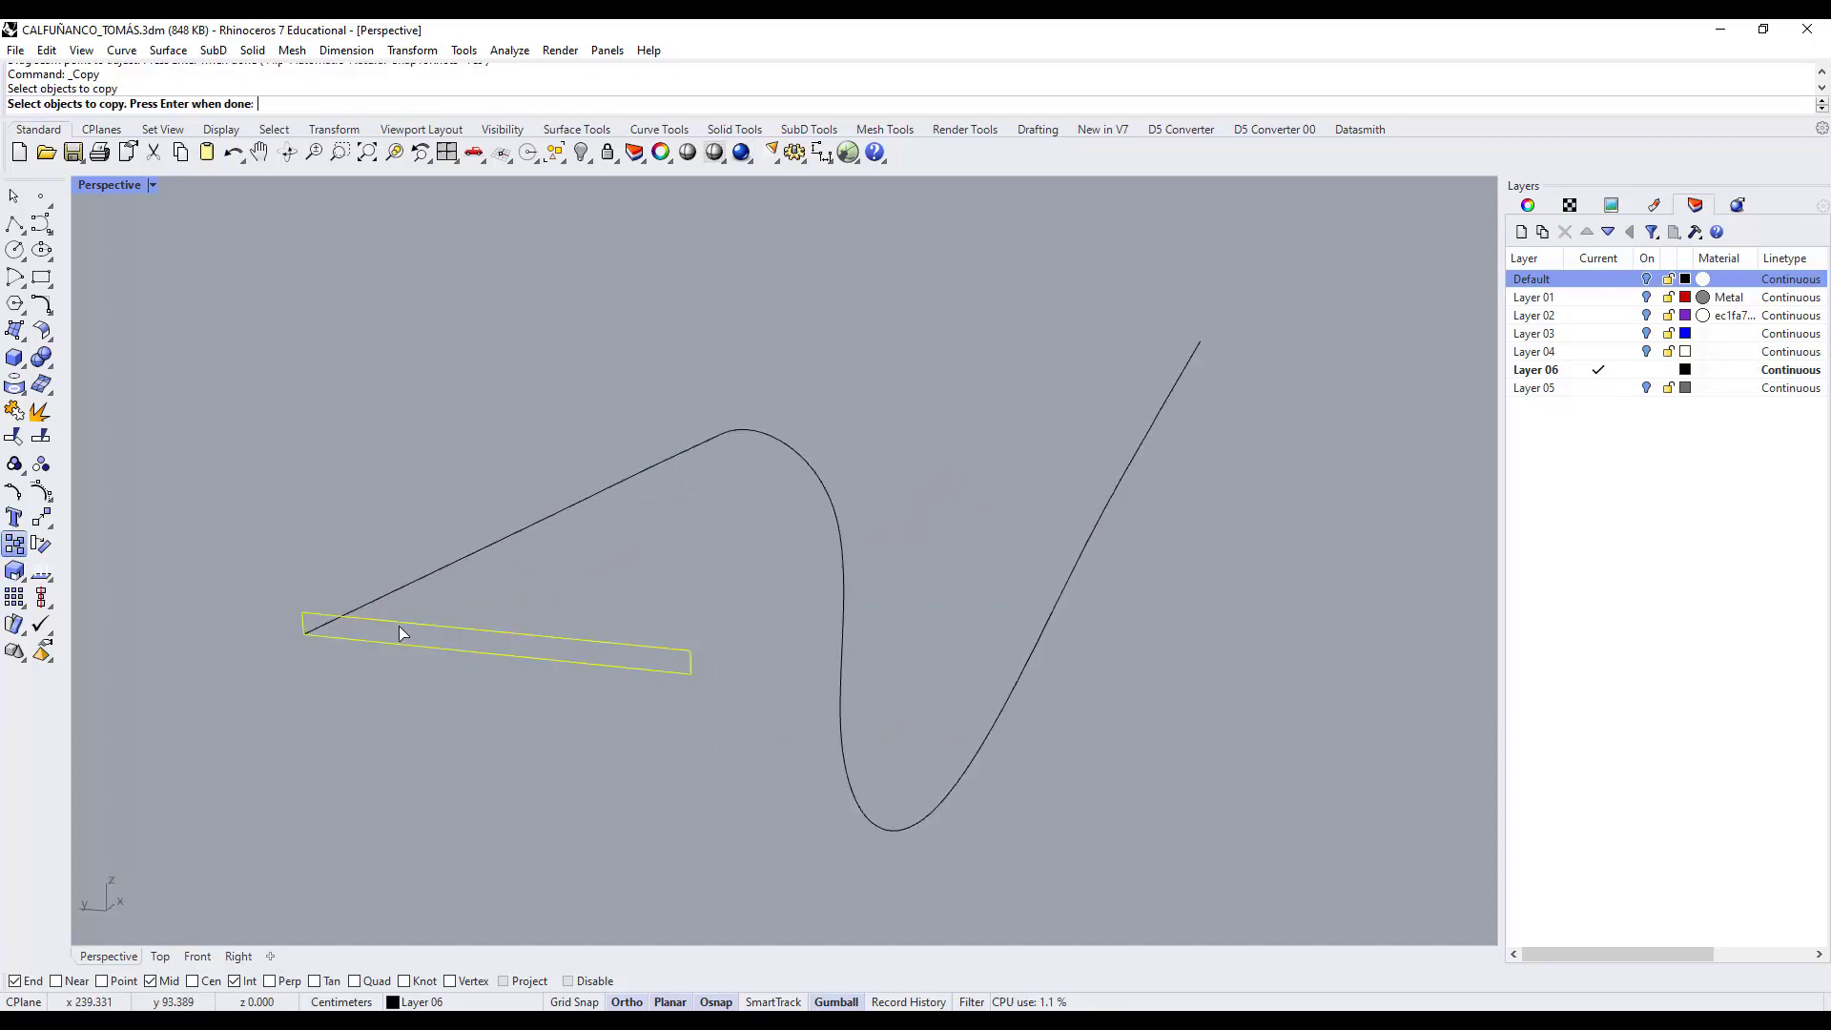
pyautogui.press('Return')
pyautogui.click(305, 633)
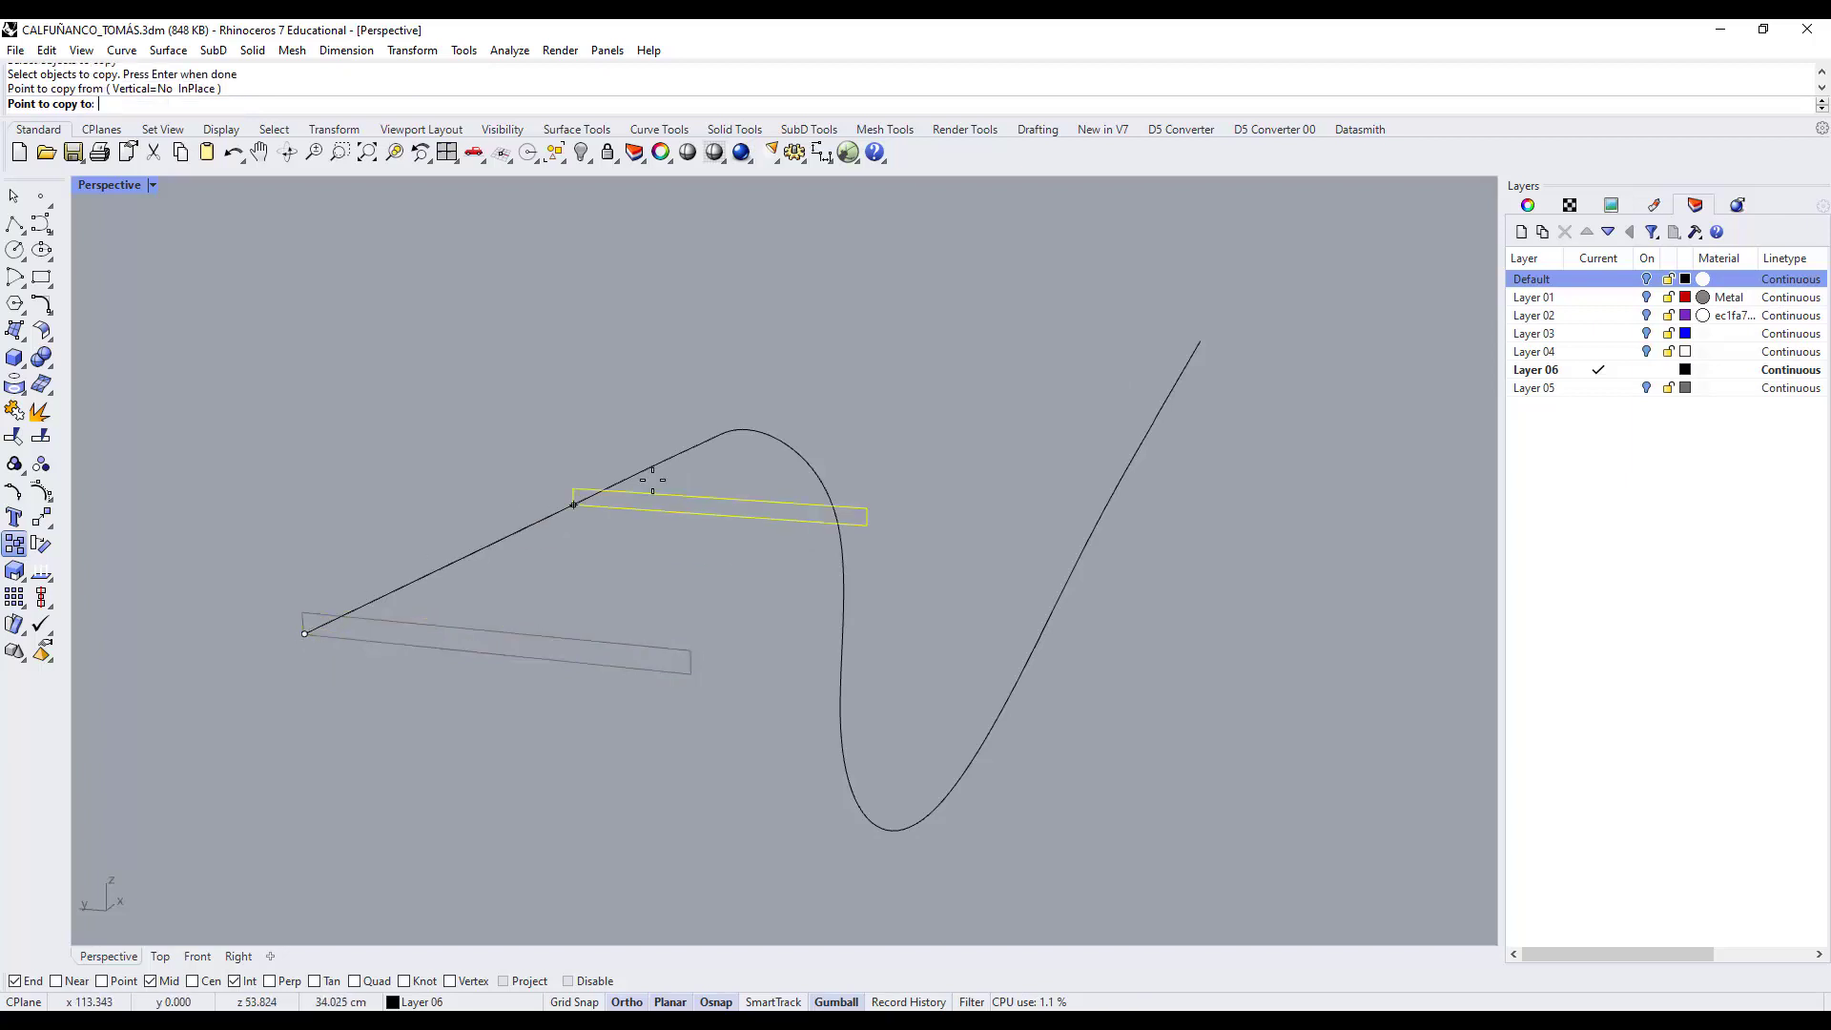
pyautogui.click(689, 448)
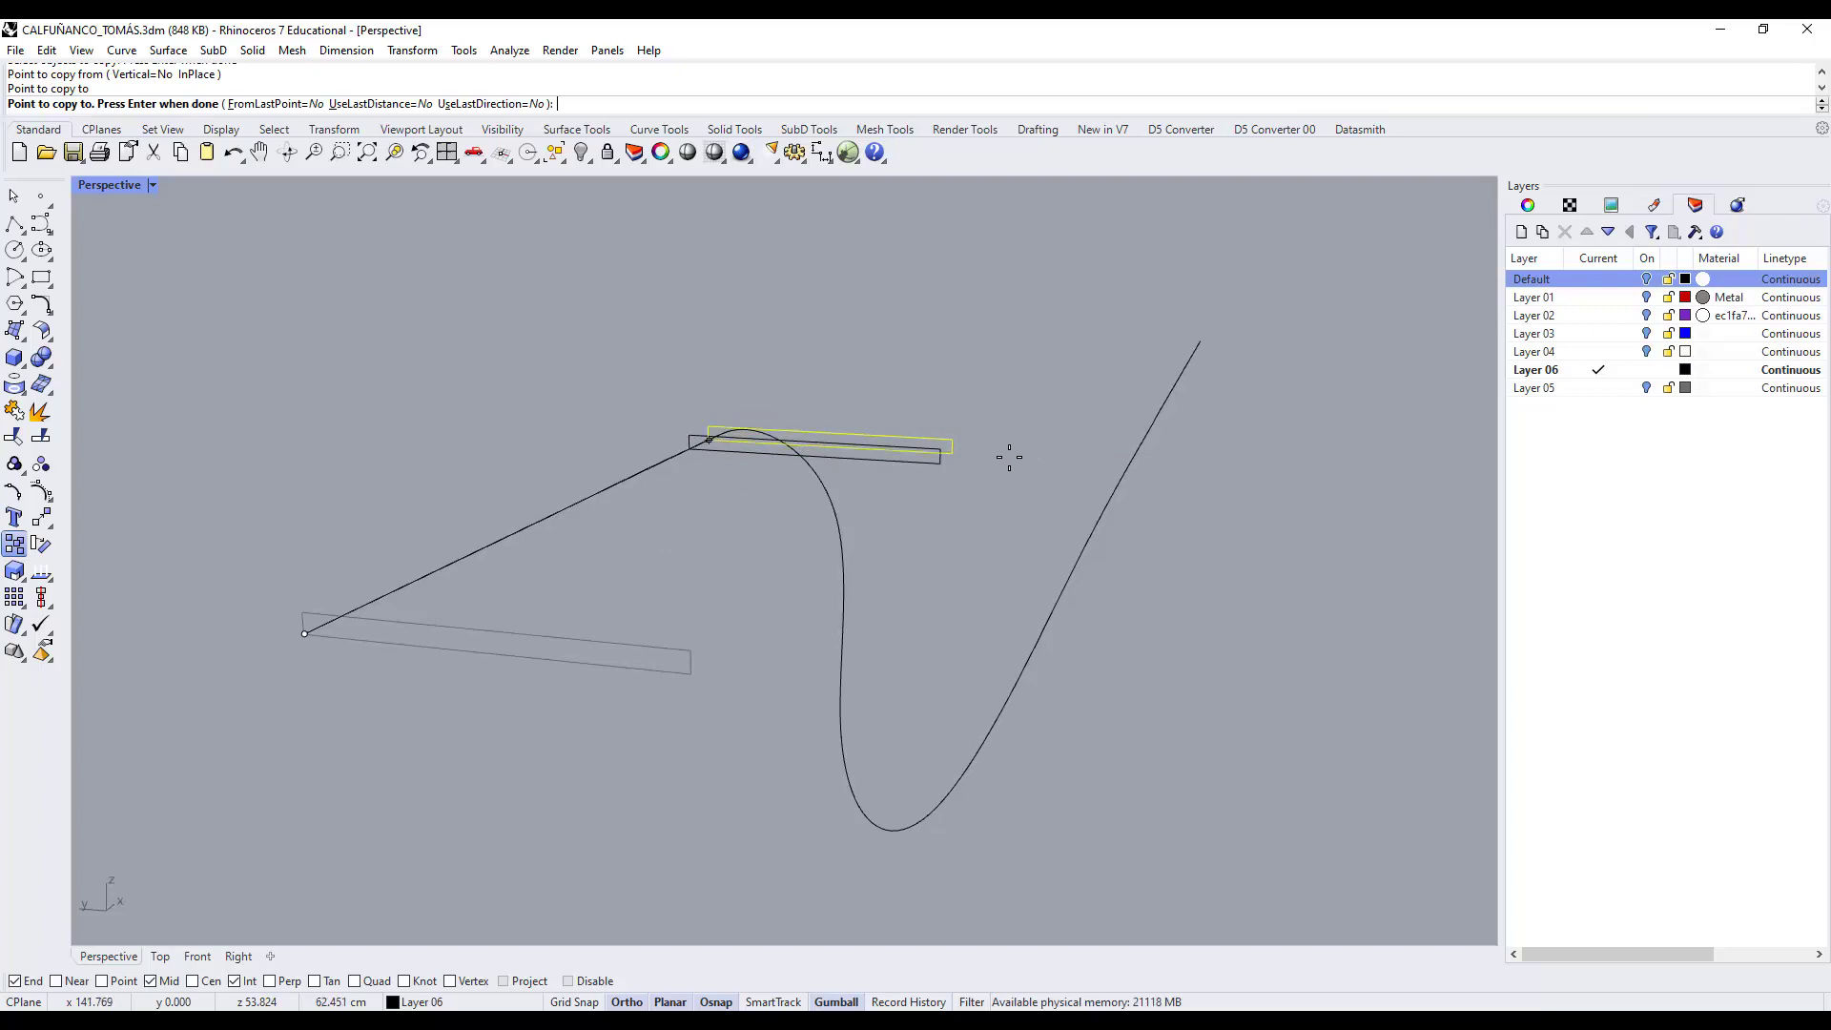
pyautogui.press('Return')
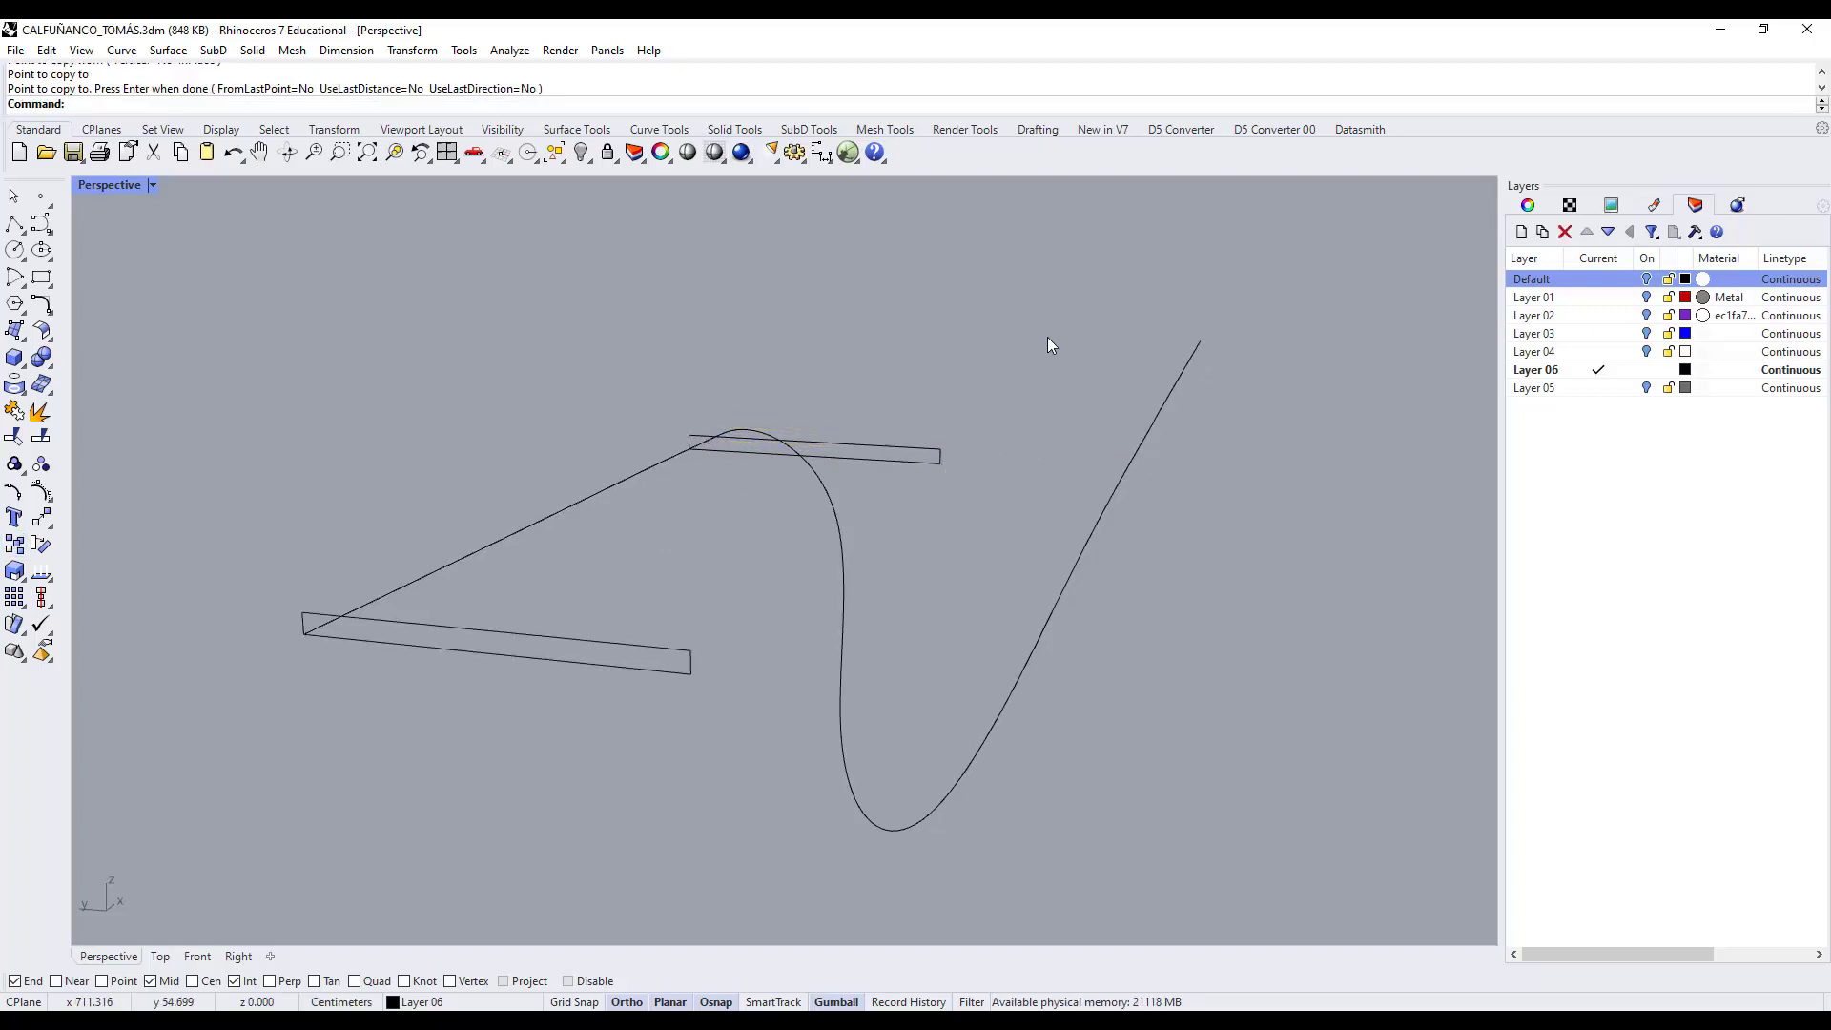
# Copy the middle upright rectangle by its outer lower corner to the far end of the S-shaped curve.
pyautogui.click(14, 543)
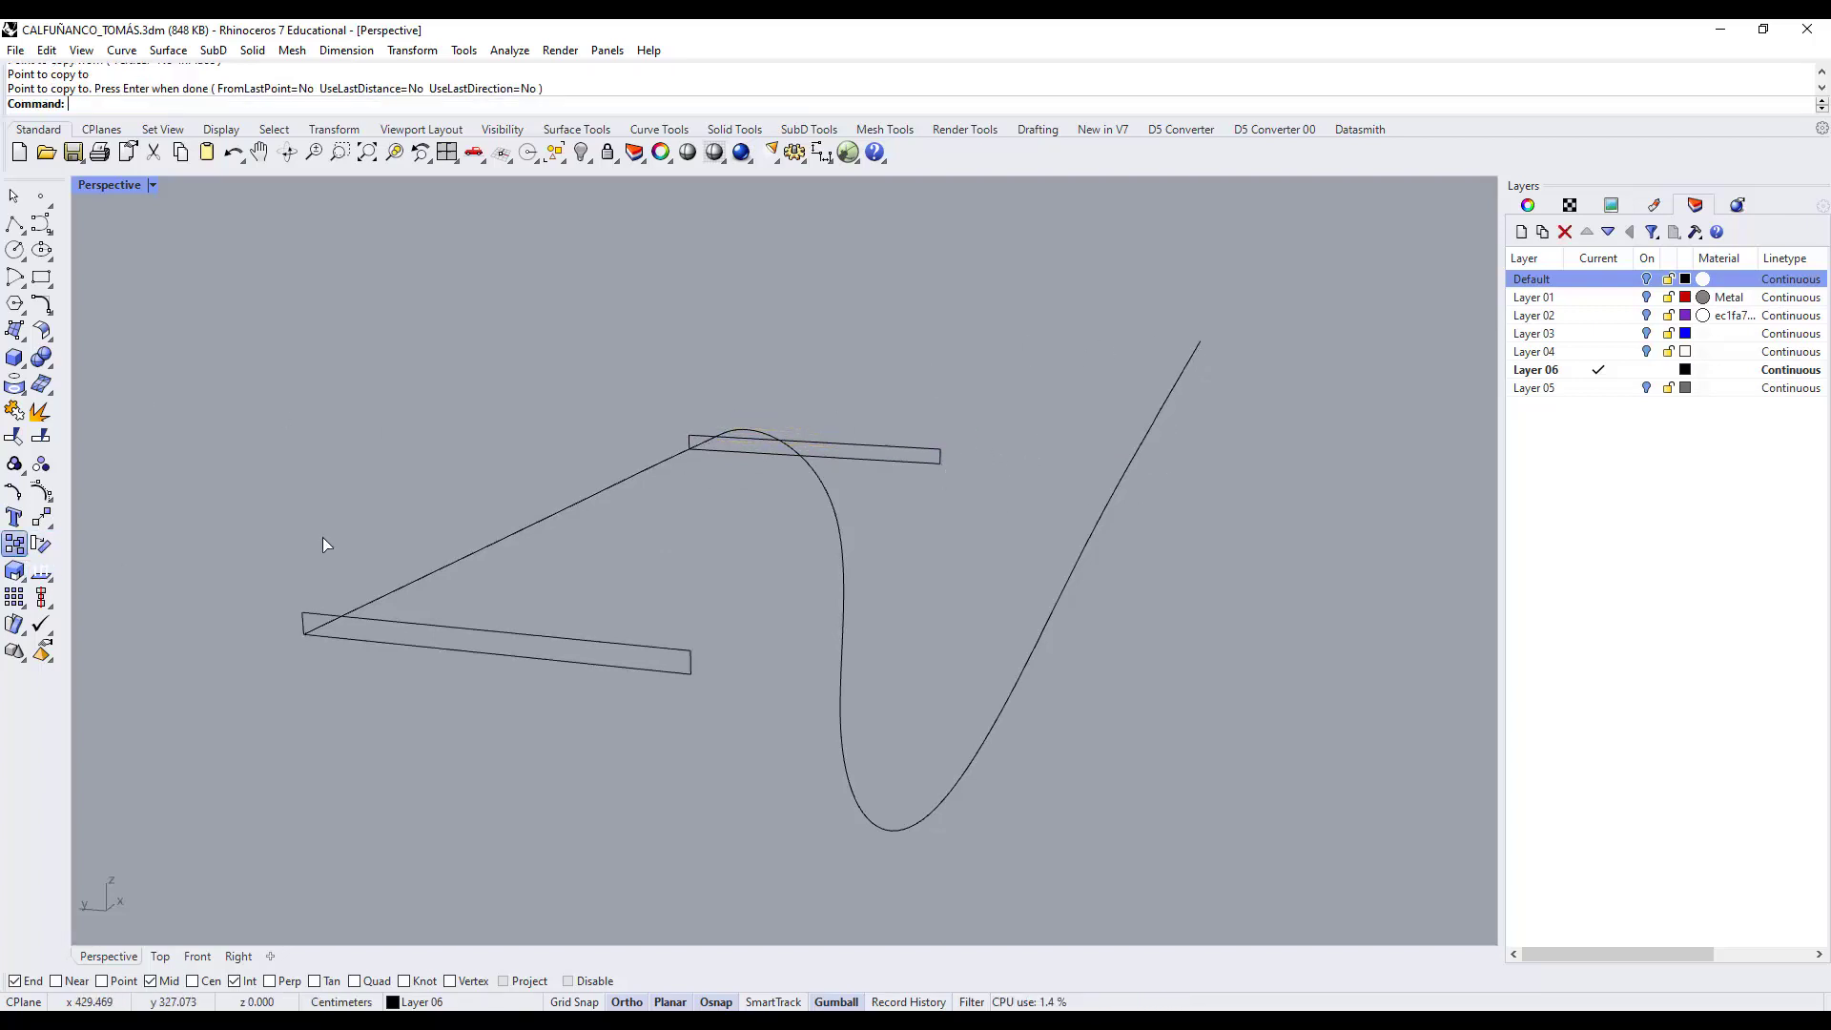
pyautogui.click(925, 465)
pyautogui.press('Return')
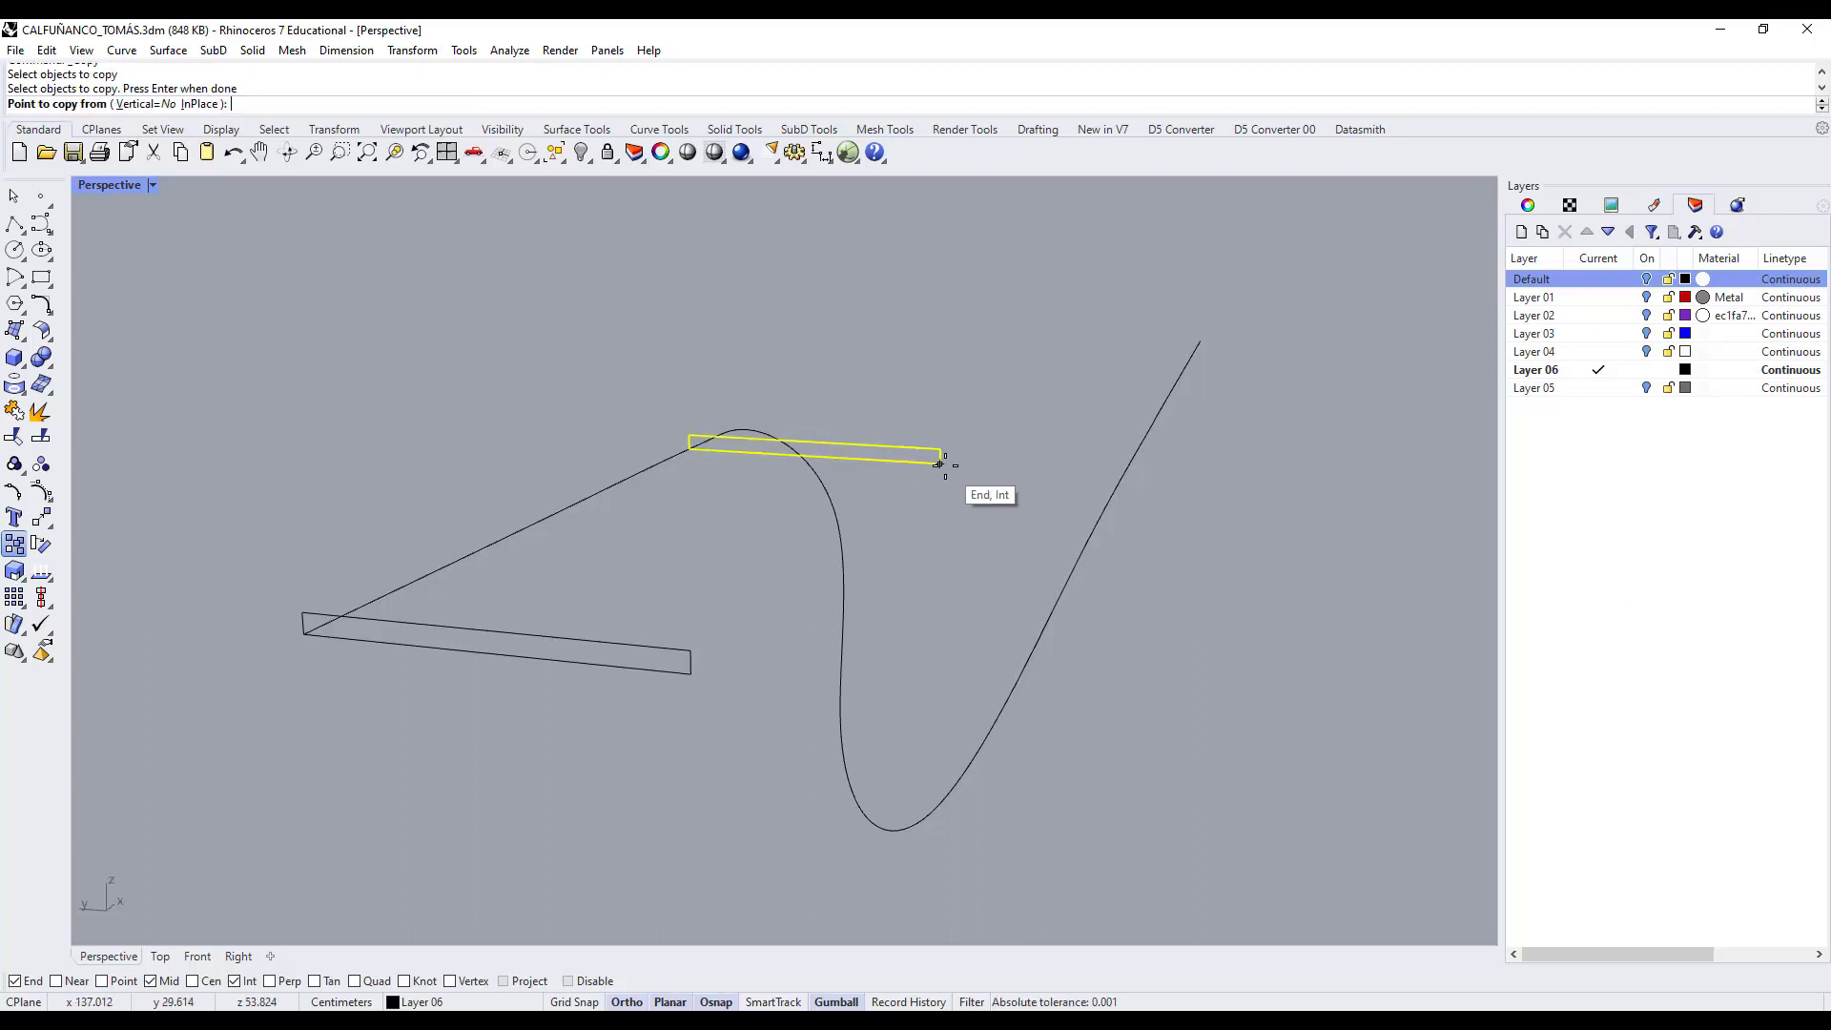
pyautogui.click(939, 463)
pyautogui.click(1199, 339)
pyautogui.press('Return')
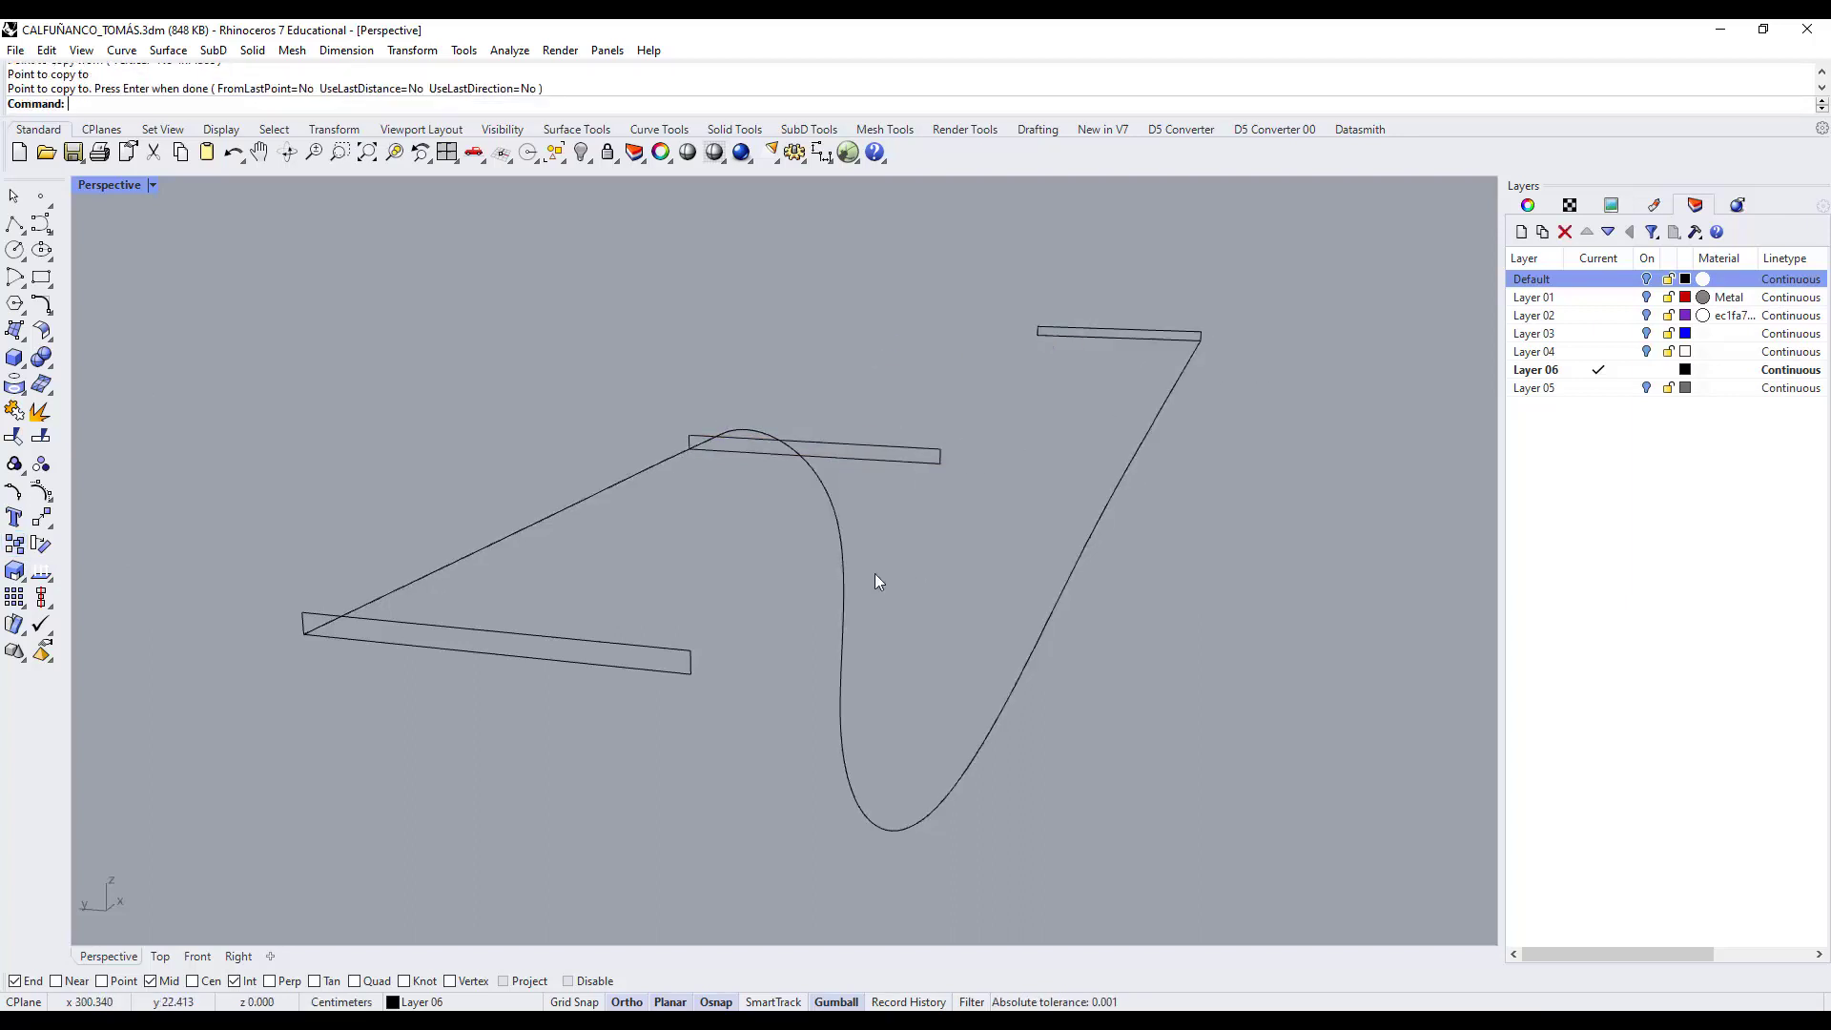
# Create a one-rail sweep of the three upright rectangles along the S-shaped curve with the Freeform frame style and unchanged cross sections.
pyautogui.moveTo(877, 582); pyautogui.dragTo(932, 632, button='right')
pyautogui.moveTo(961, 467); pyautogui.dragTo(854, 482, button='right')
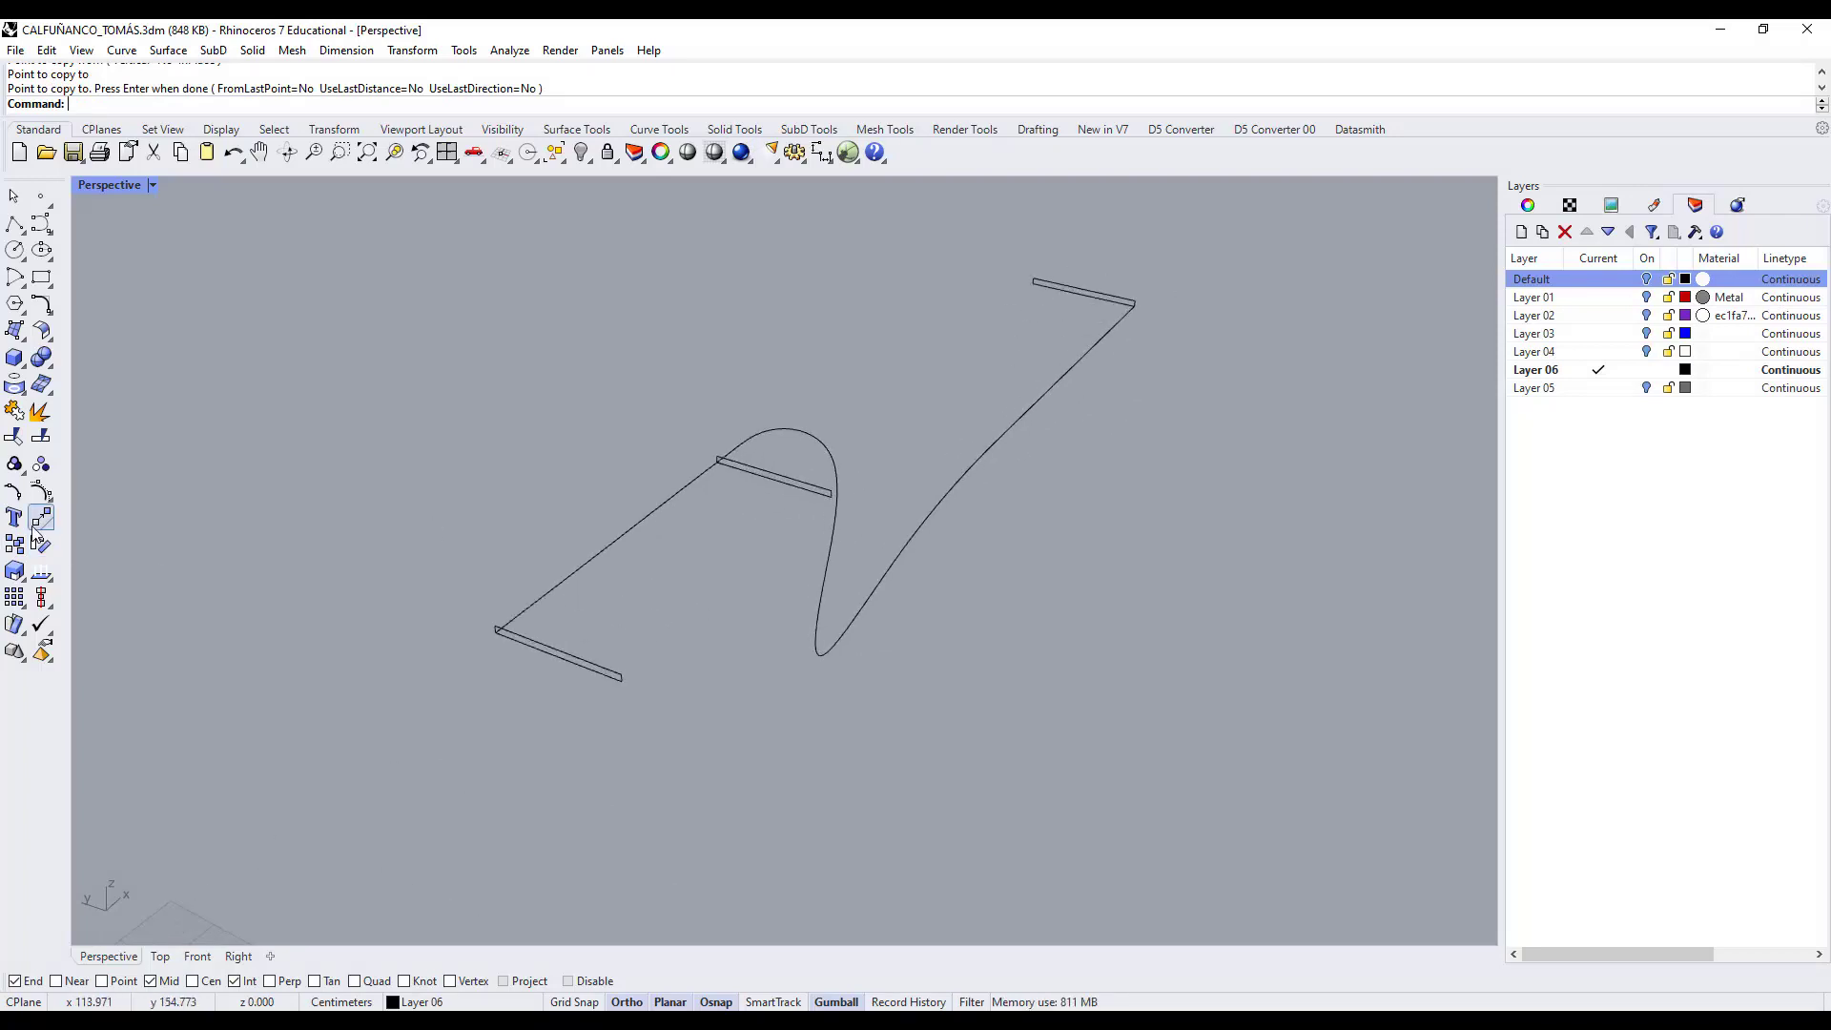
pyautogui.click(25, 338)
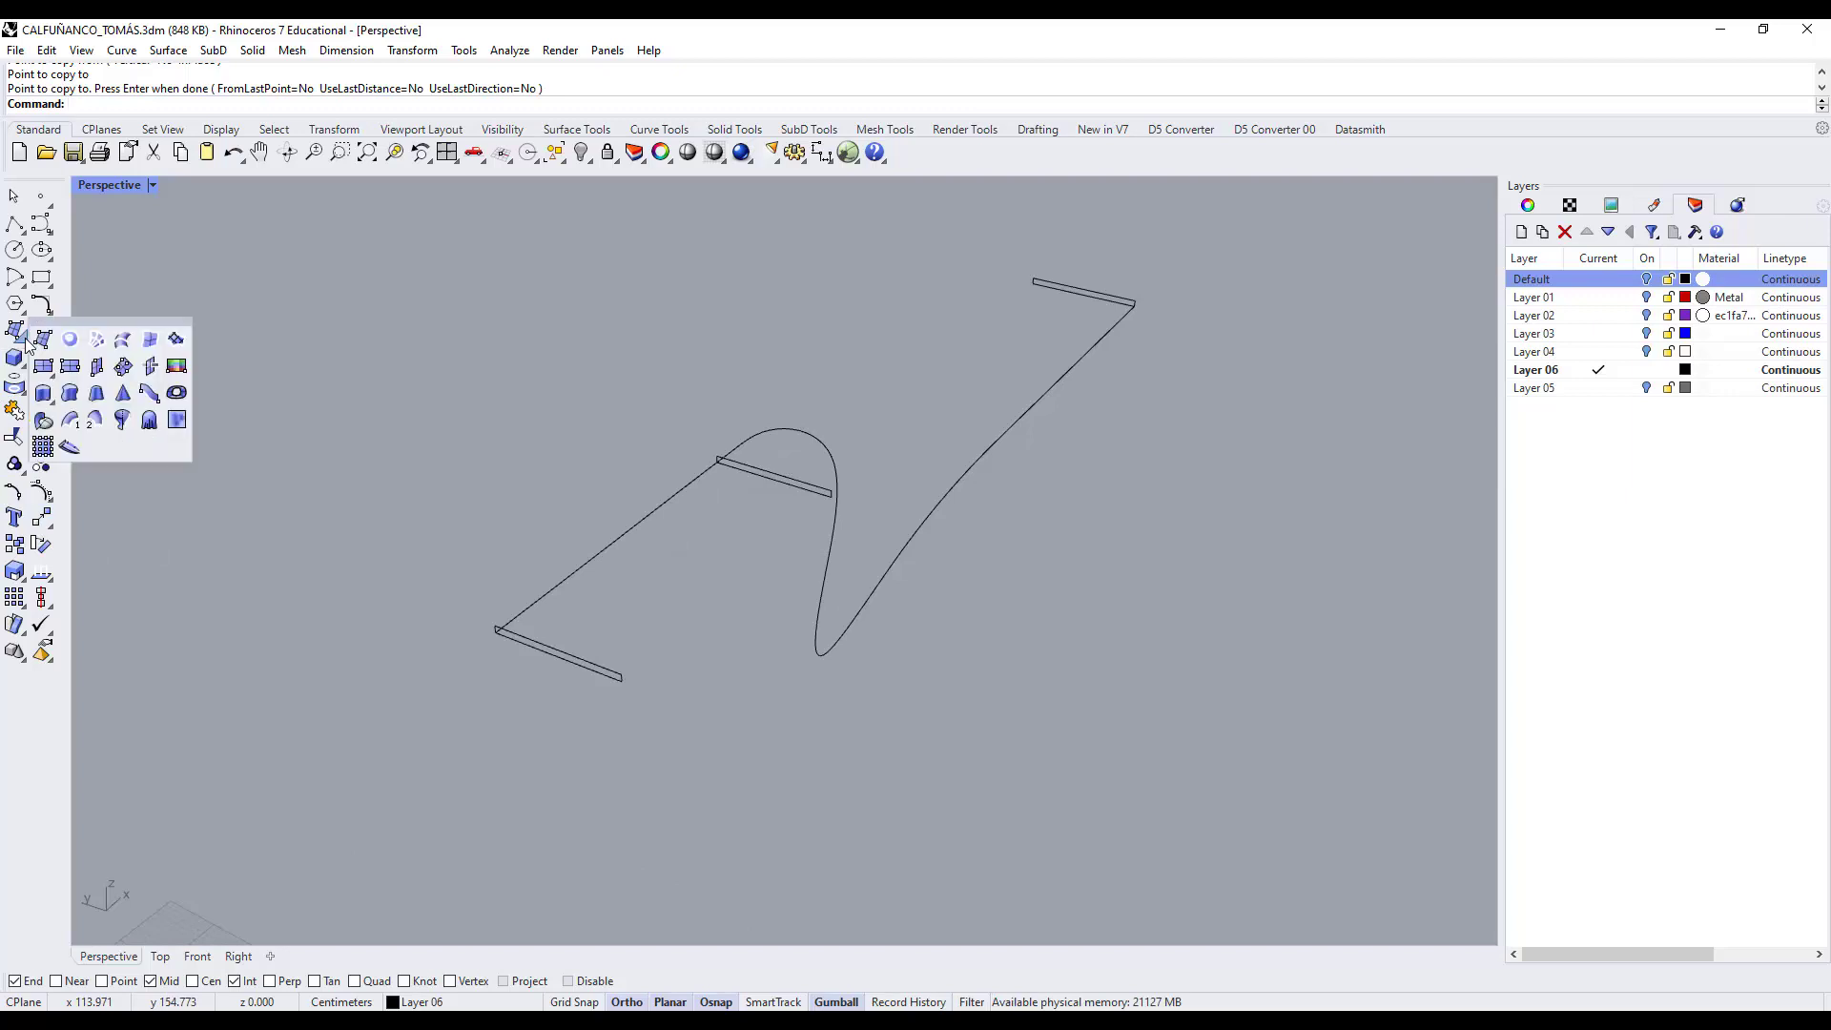
pyautogui.click(69, 422)
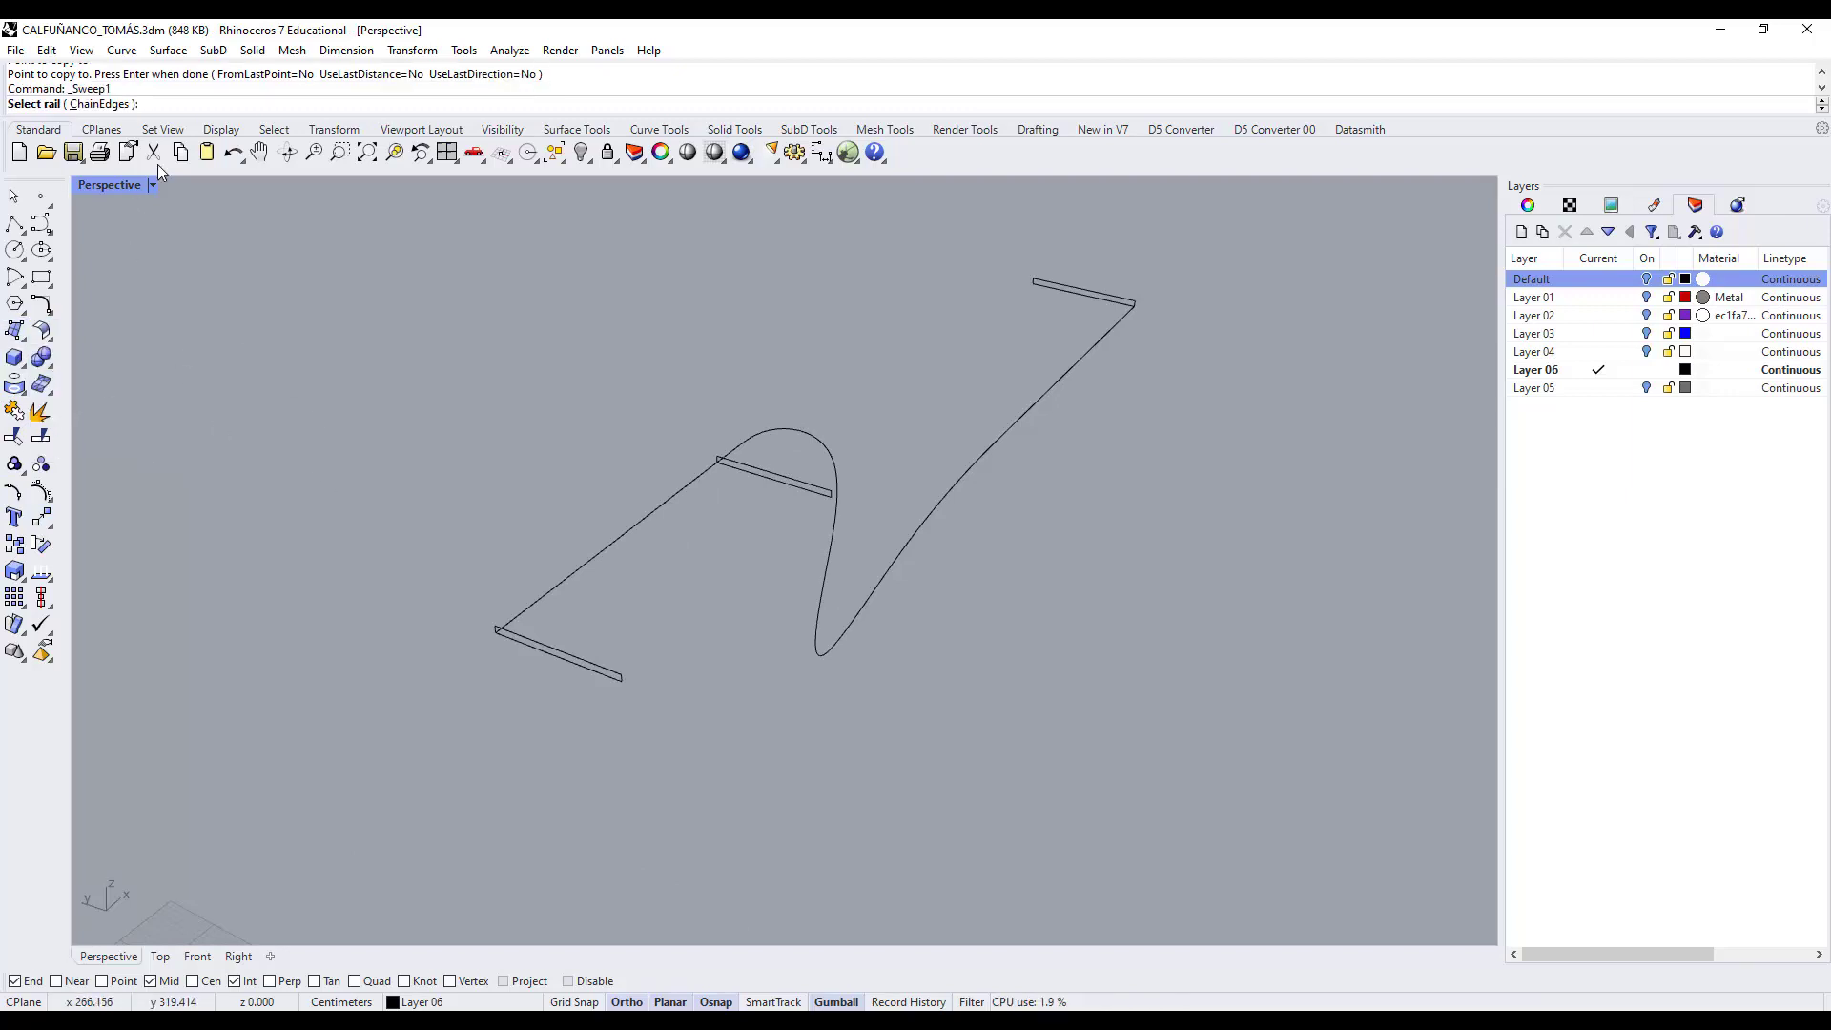
pyautogui.click(534, 615)
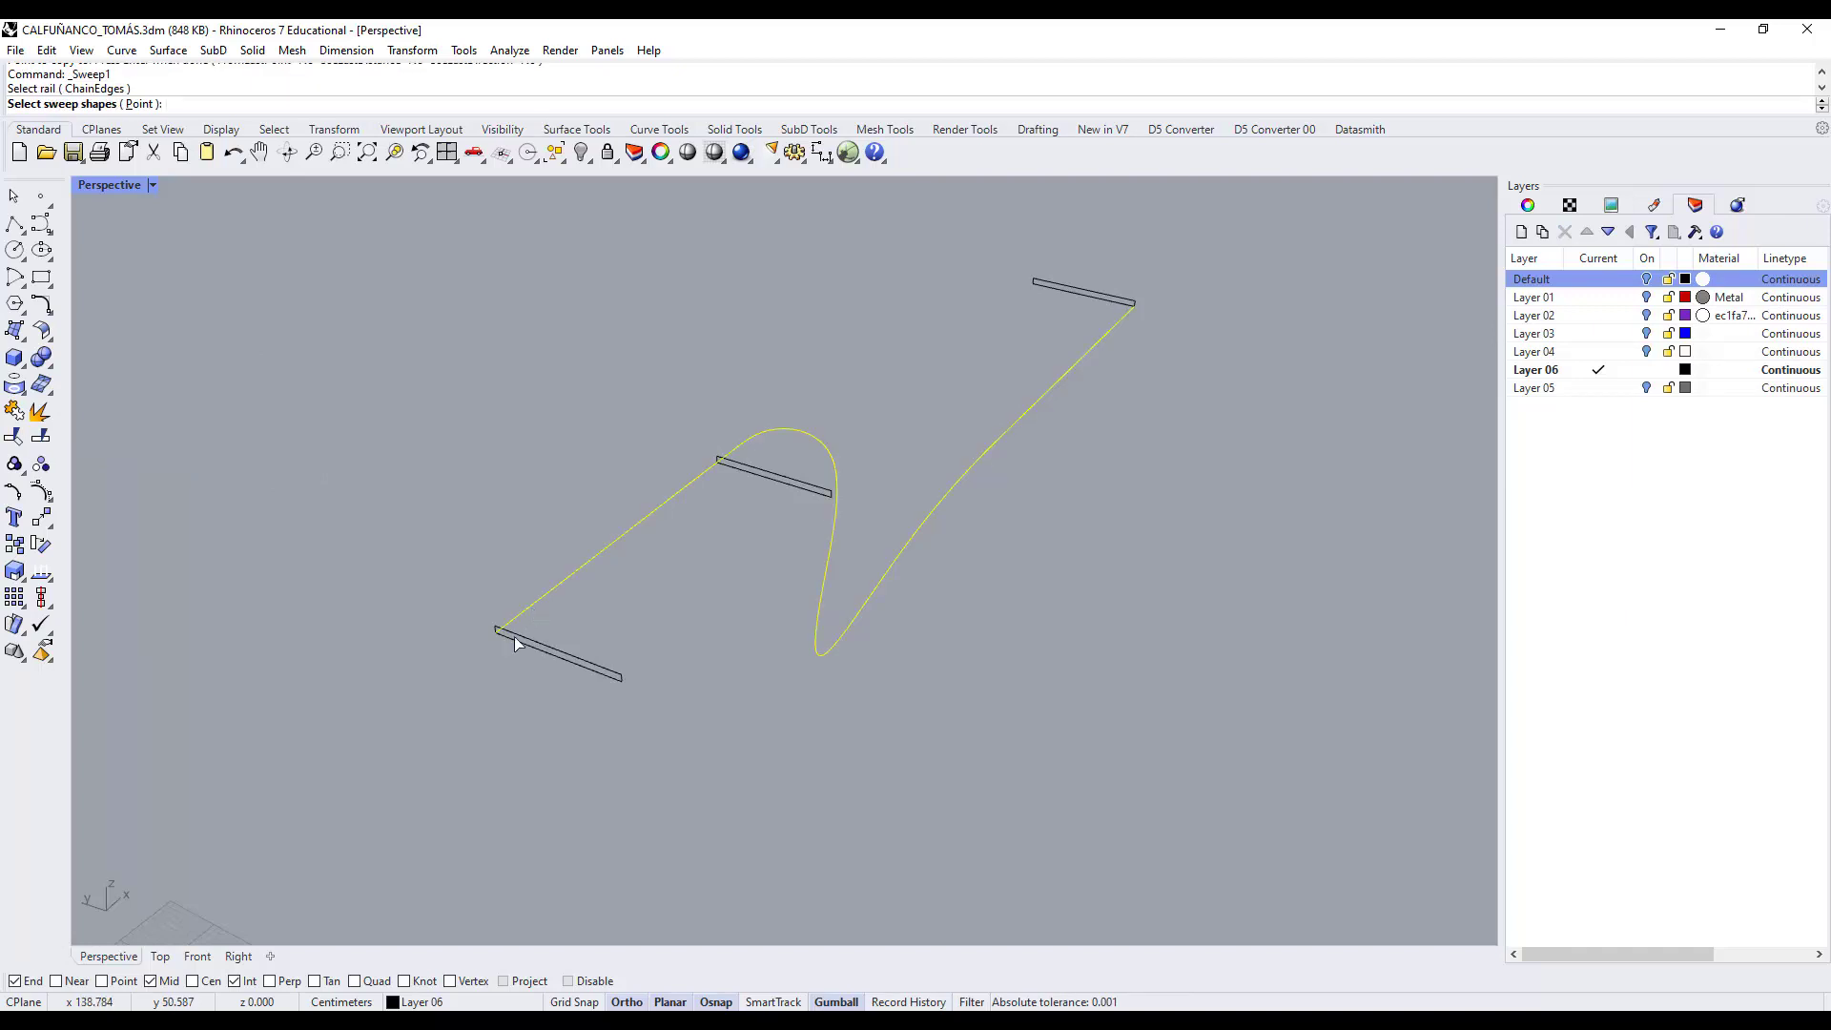
pyautogui.scroll(3, 484, 637)
pyautogui.click(479, 623)
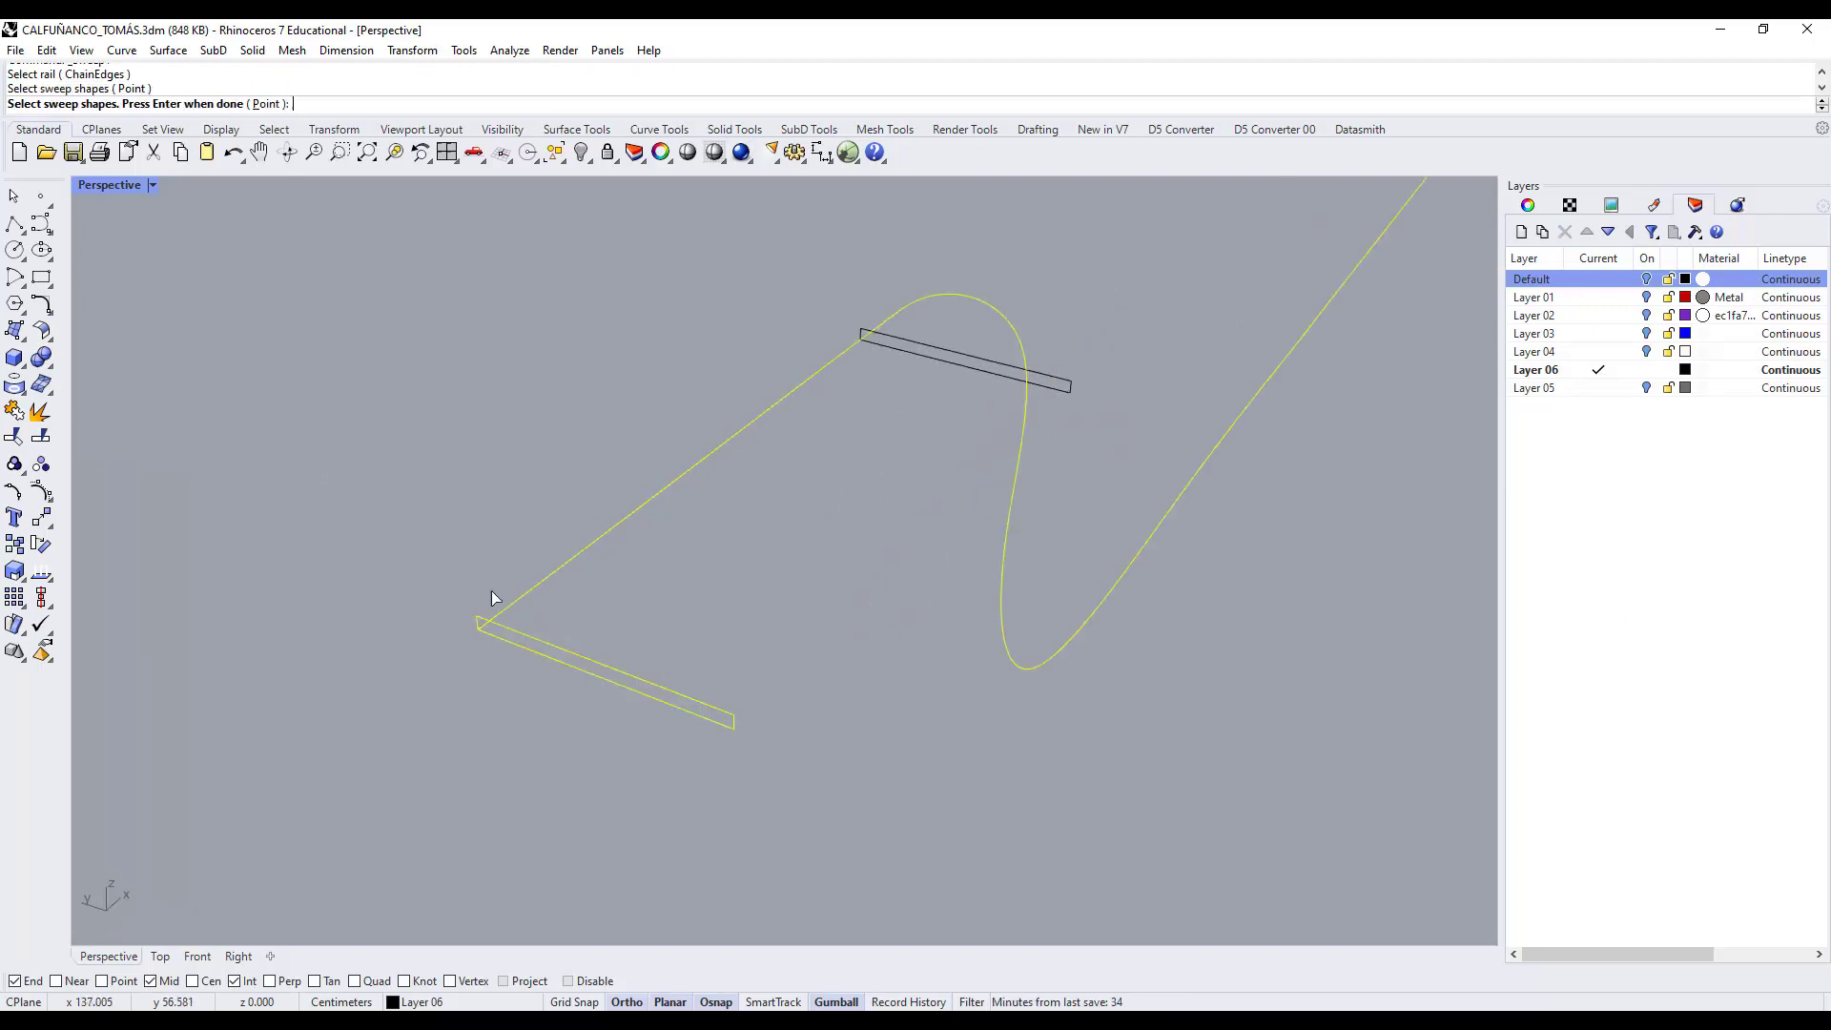
pyautogui.click(860, 332)
pyautogui.scroll(-2, 858, 293)
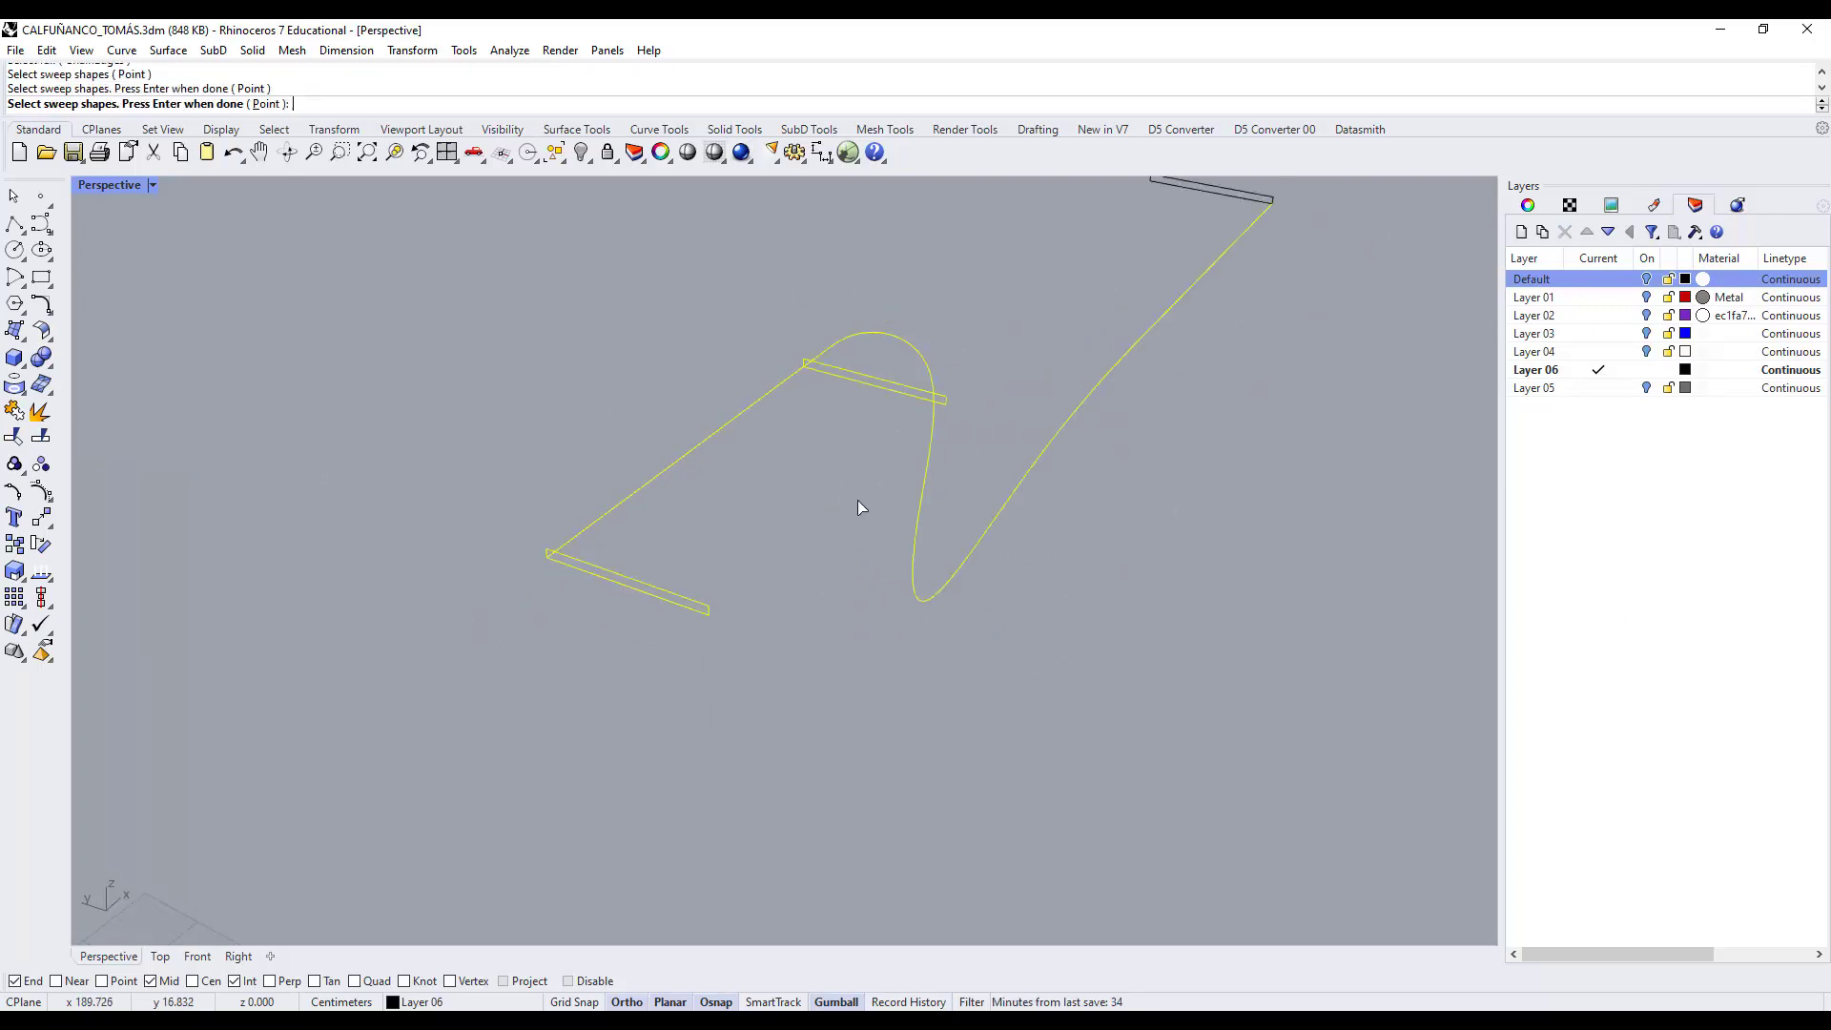
pyautogui.scroll(2, 1273, 212)
pyautogui.click(1267, 210)
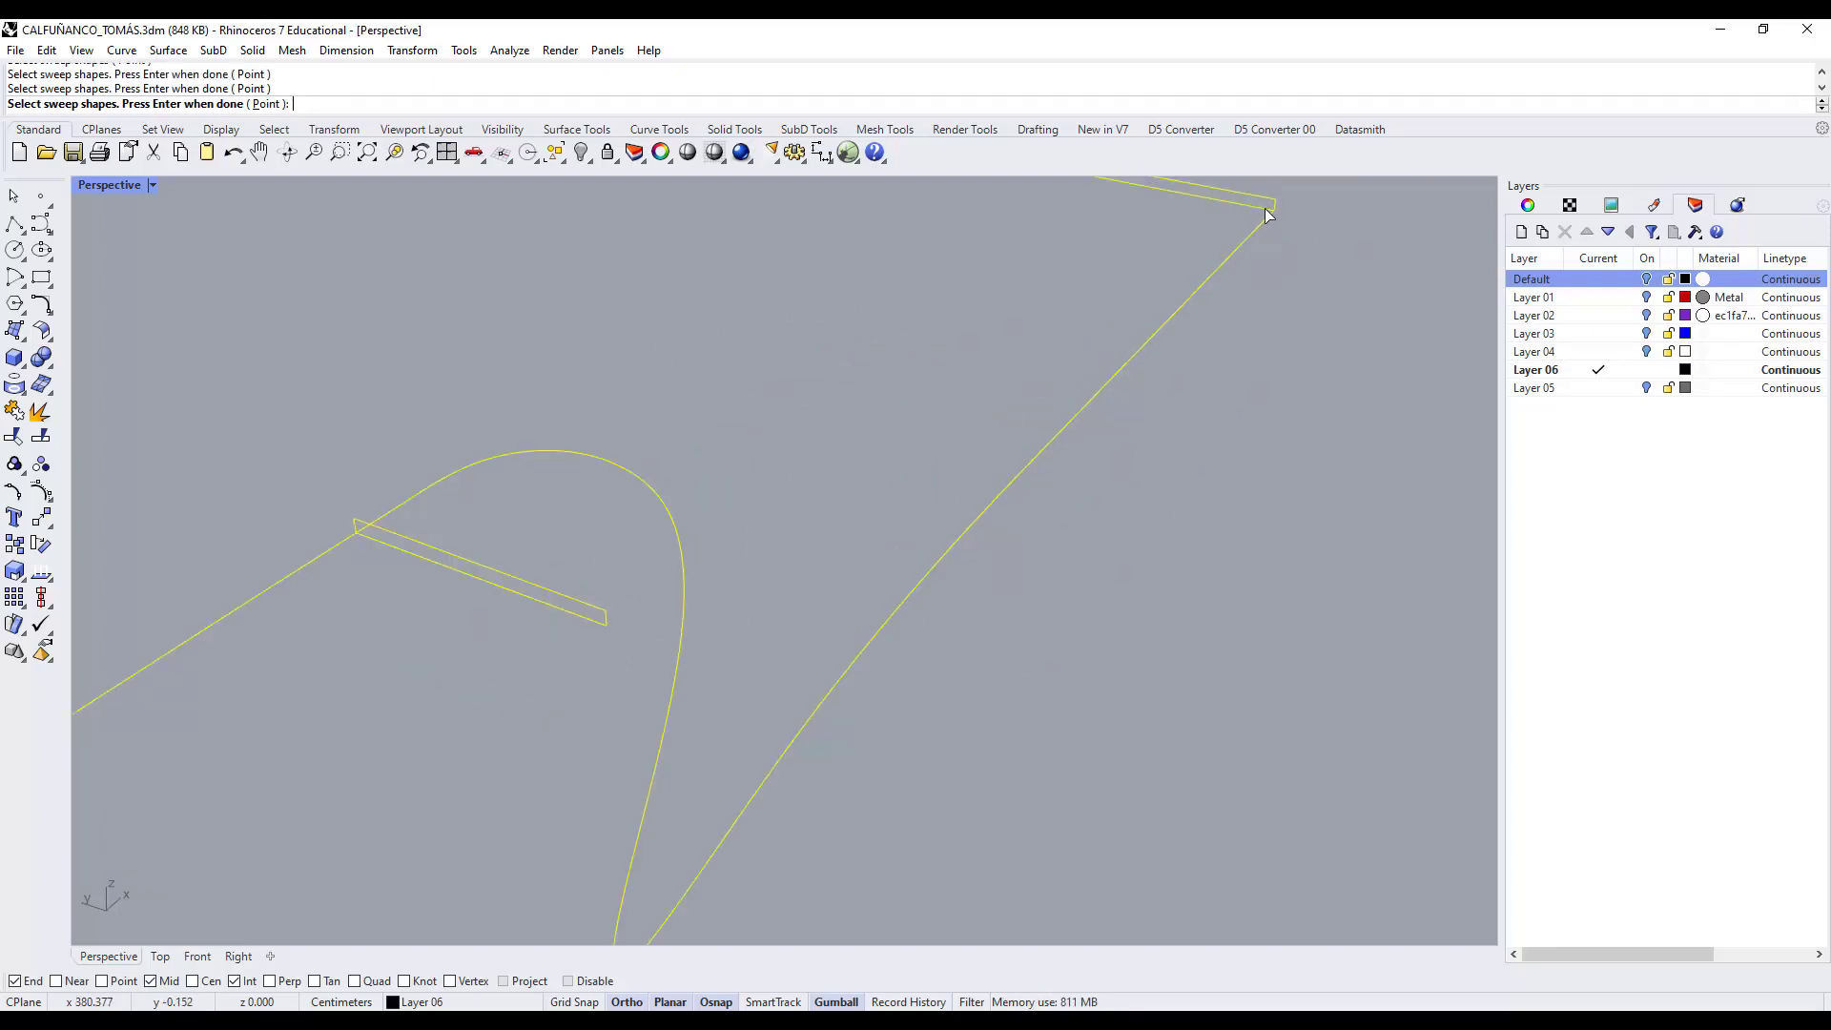
pyautogui.scroll(-2, 1026, 483)
pyautogui.press('Return')
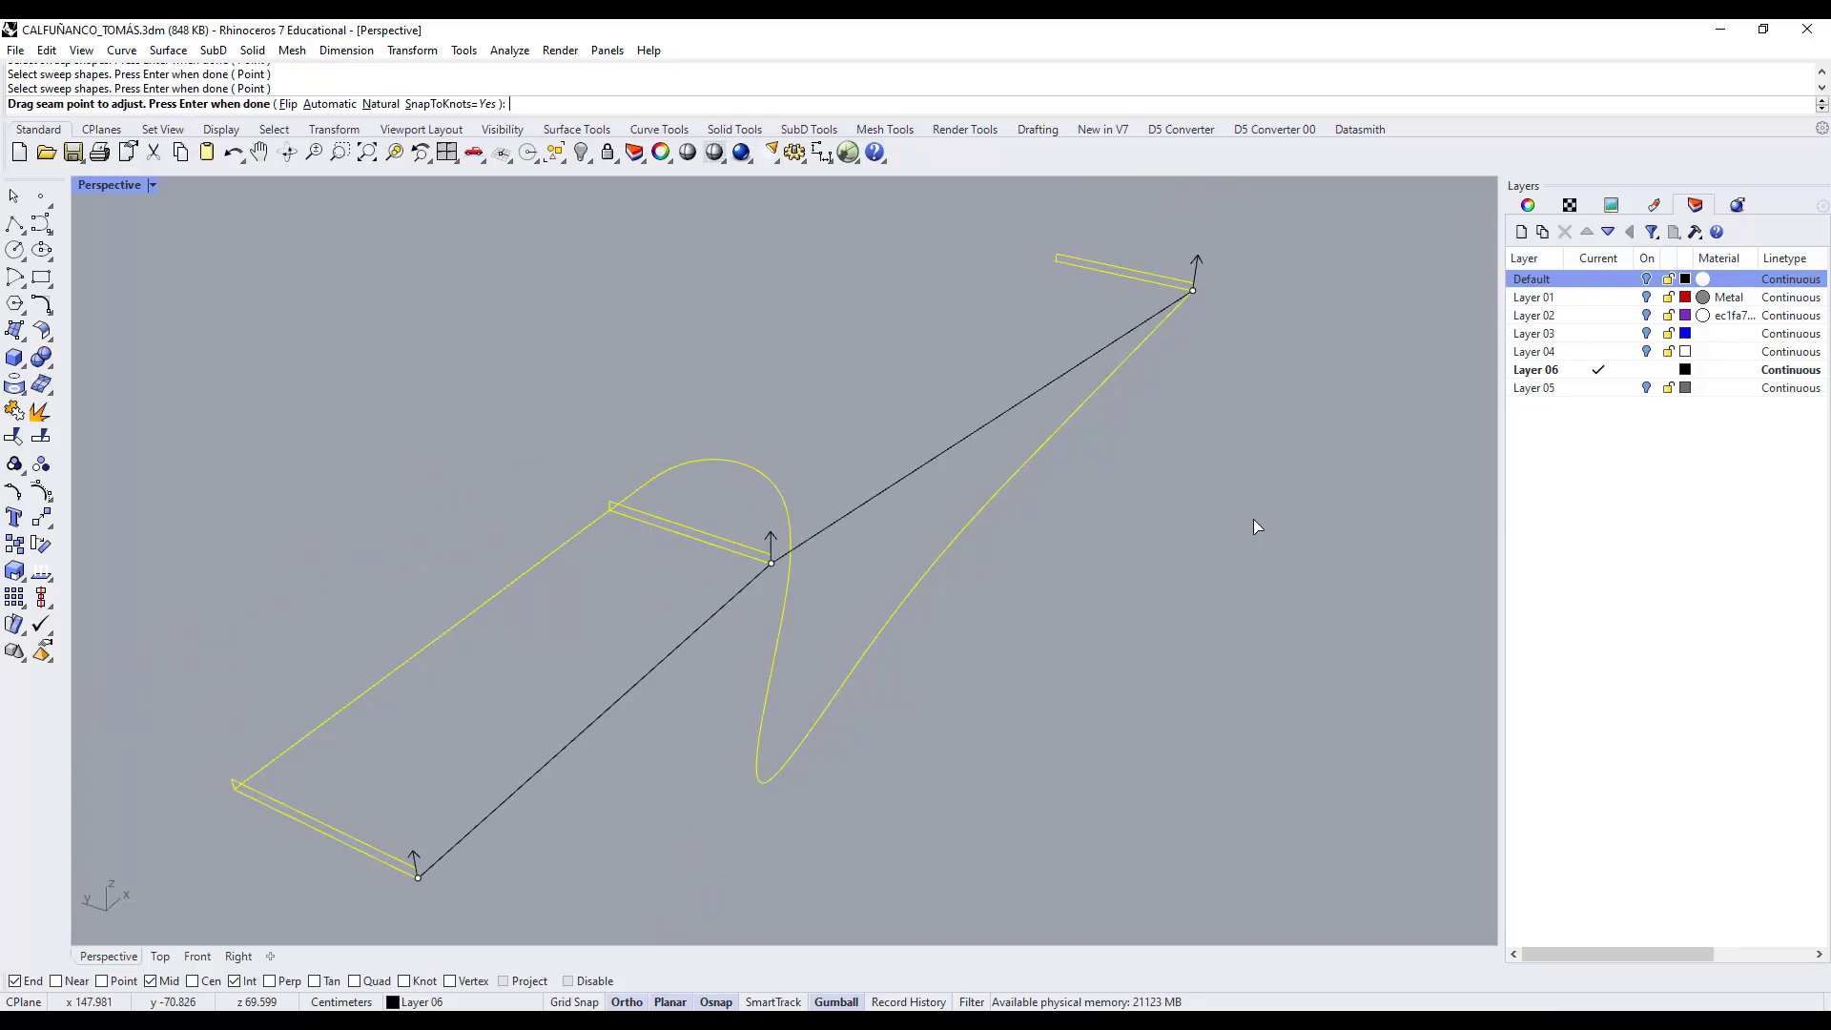
pyautogui.press('Return')
pyautogui.scroll(-2, 1009, 537)
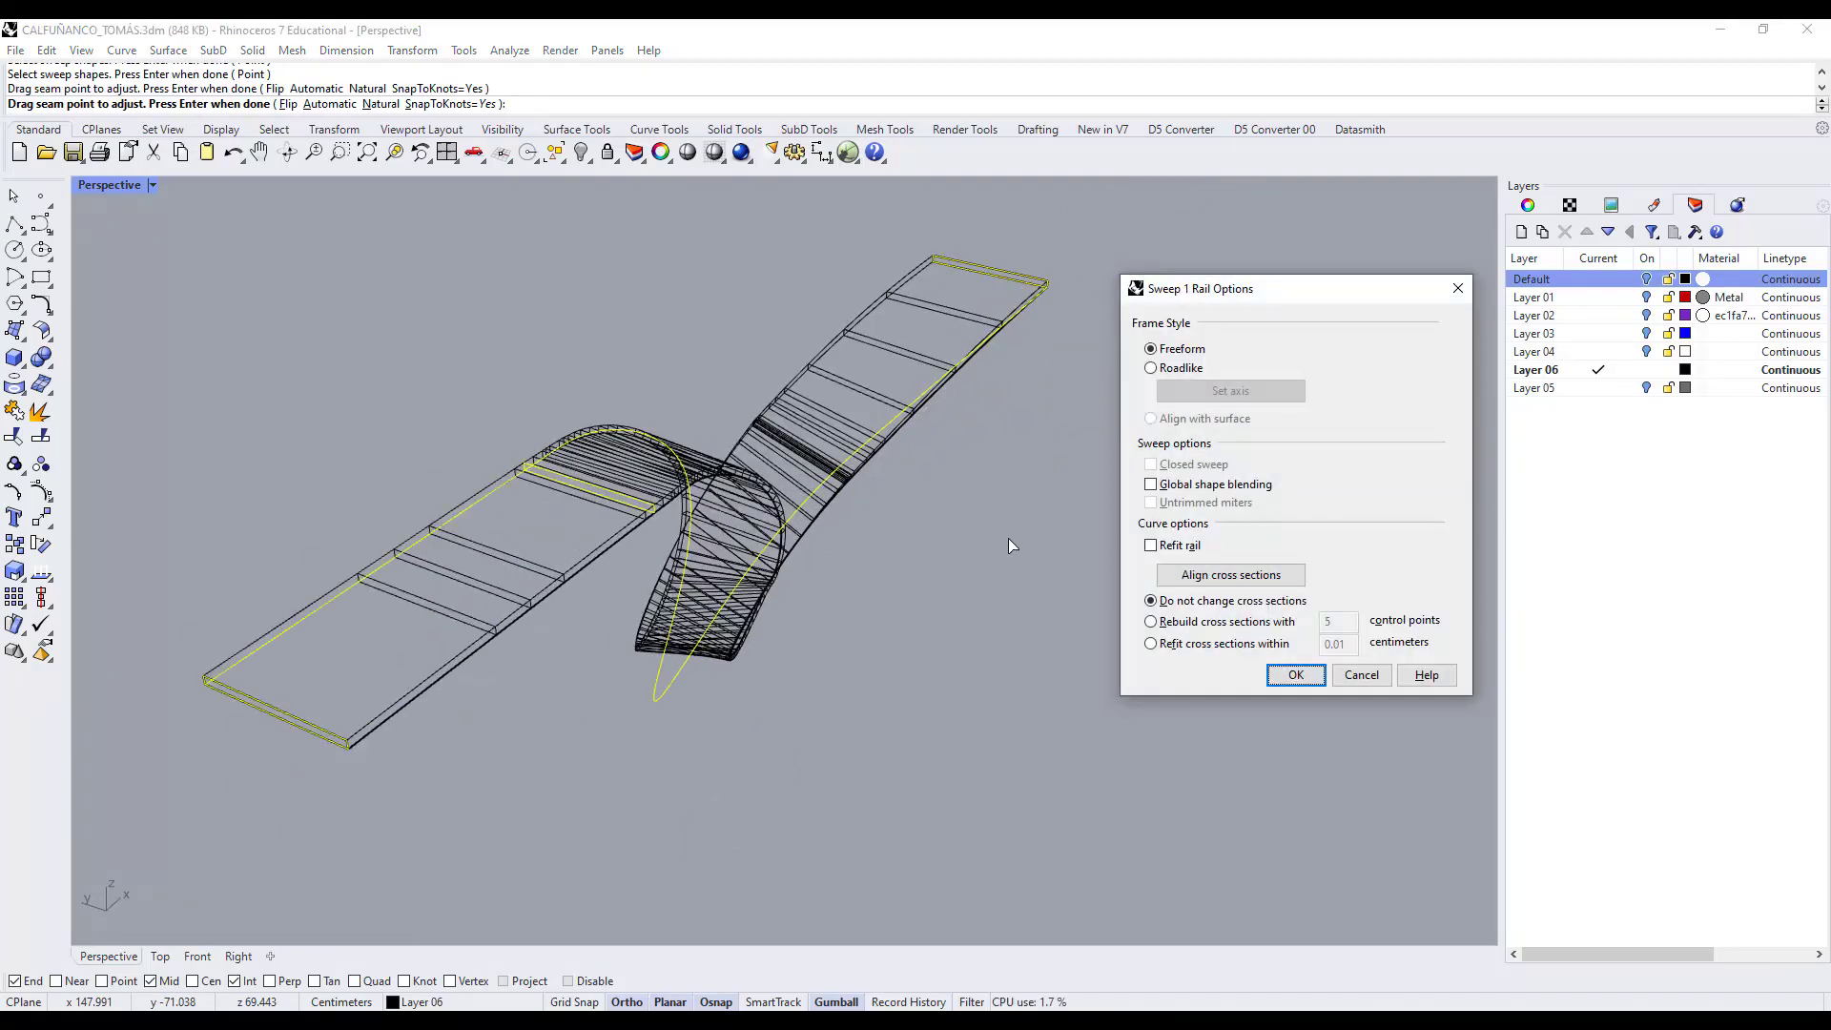
pyautogui.moveTo(1009, 538); pyautogui.dragTo(818, 558, button='right')
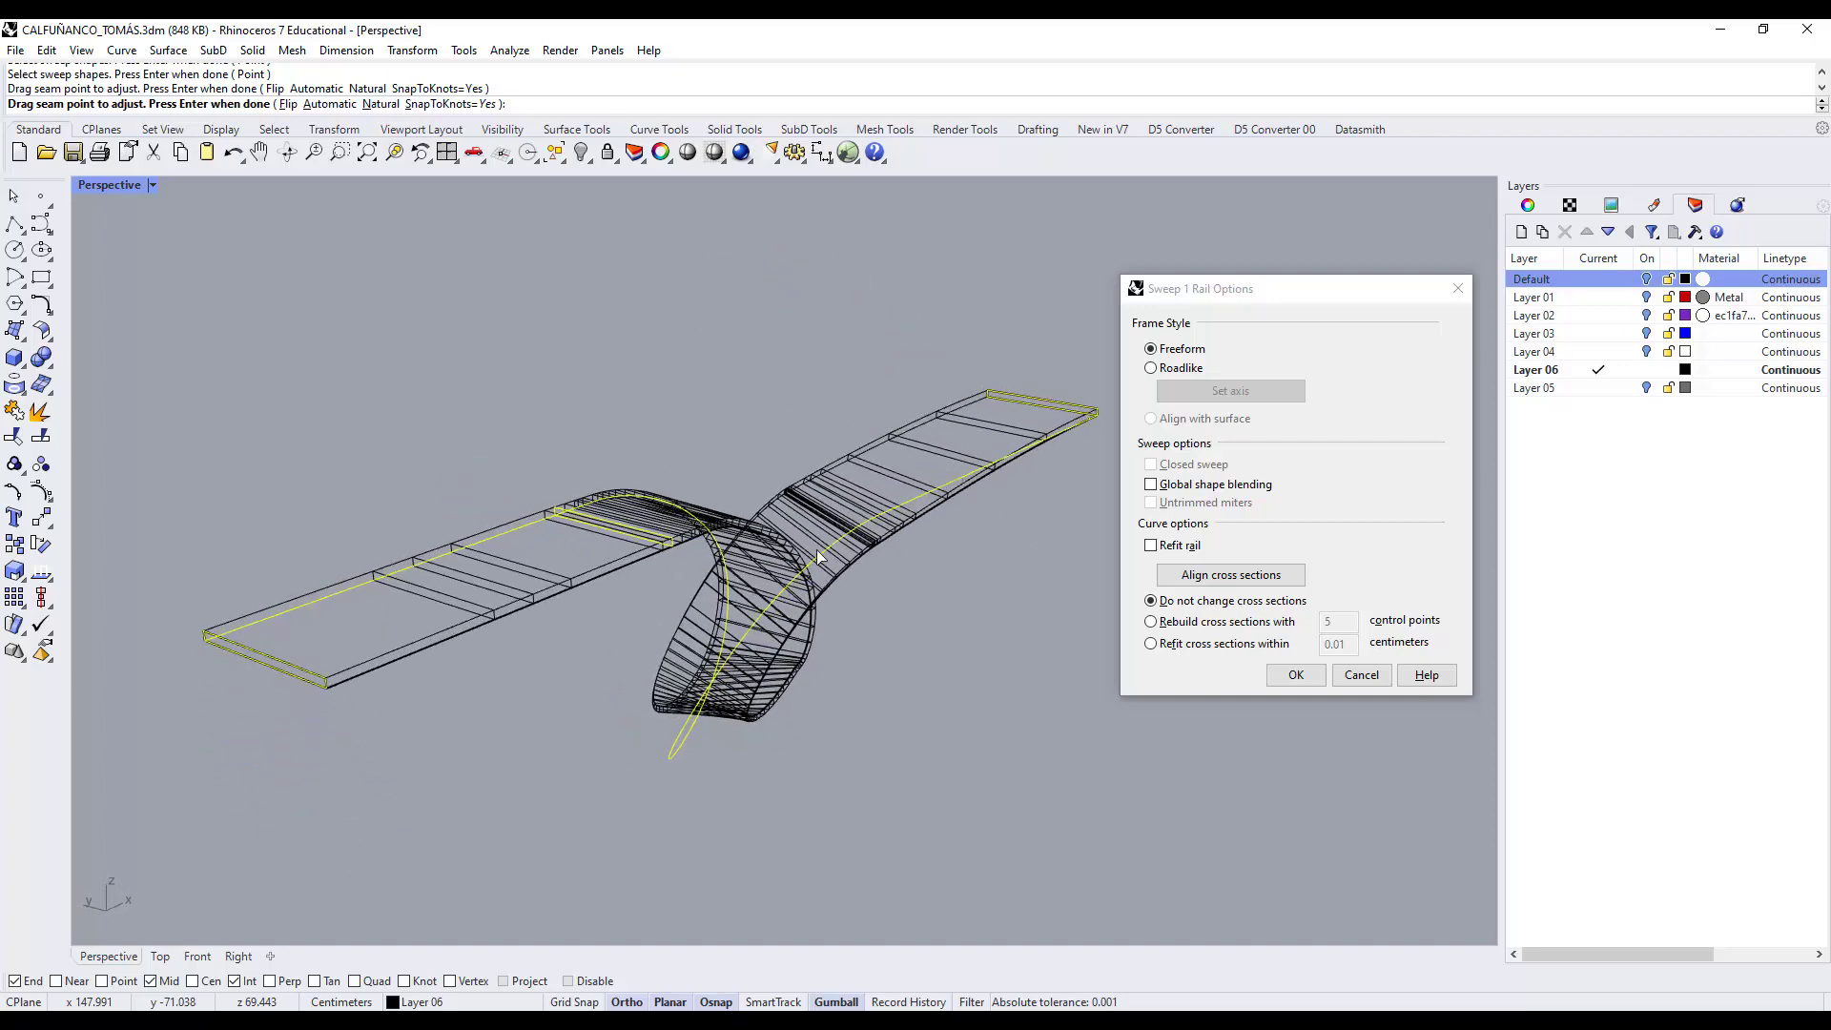
pyautogui.click(1299, 676)
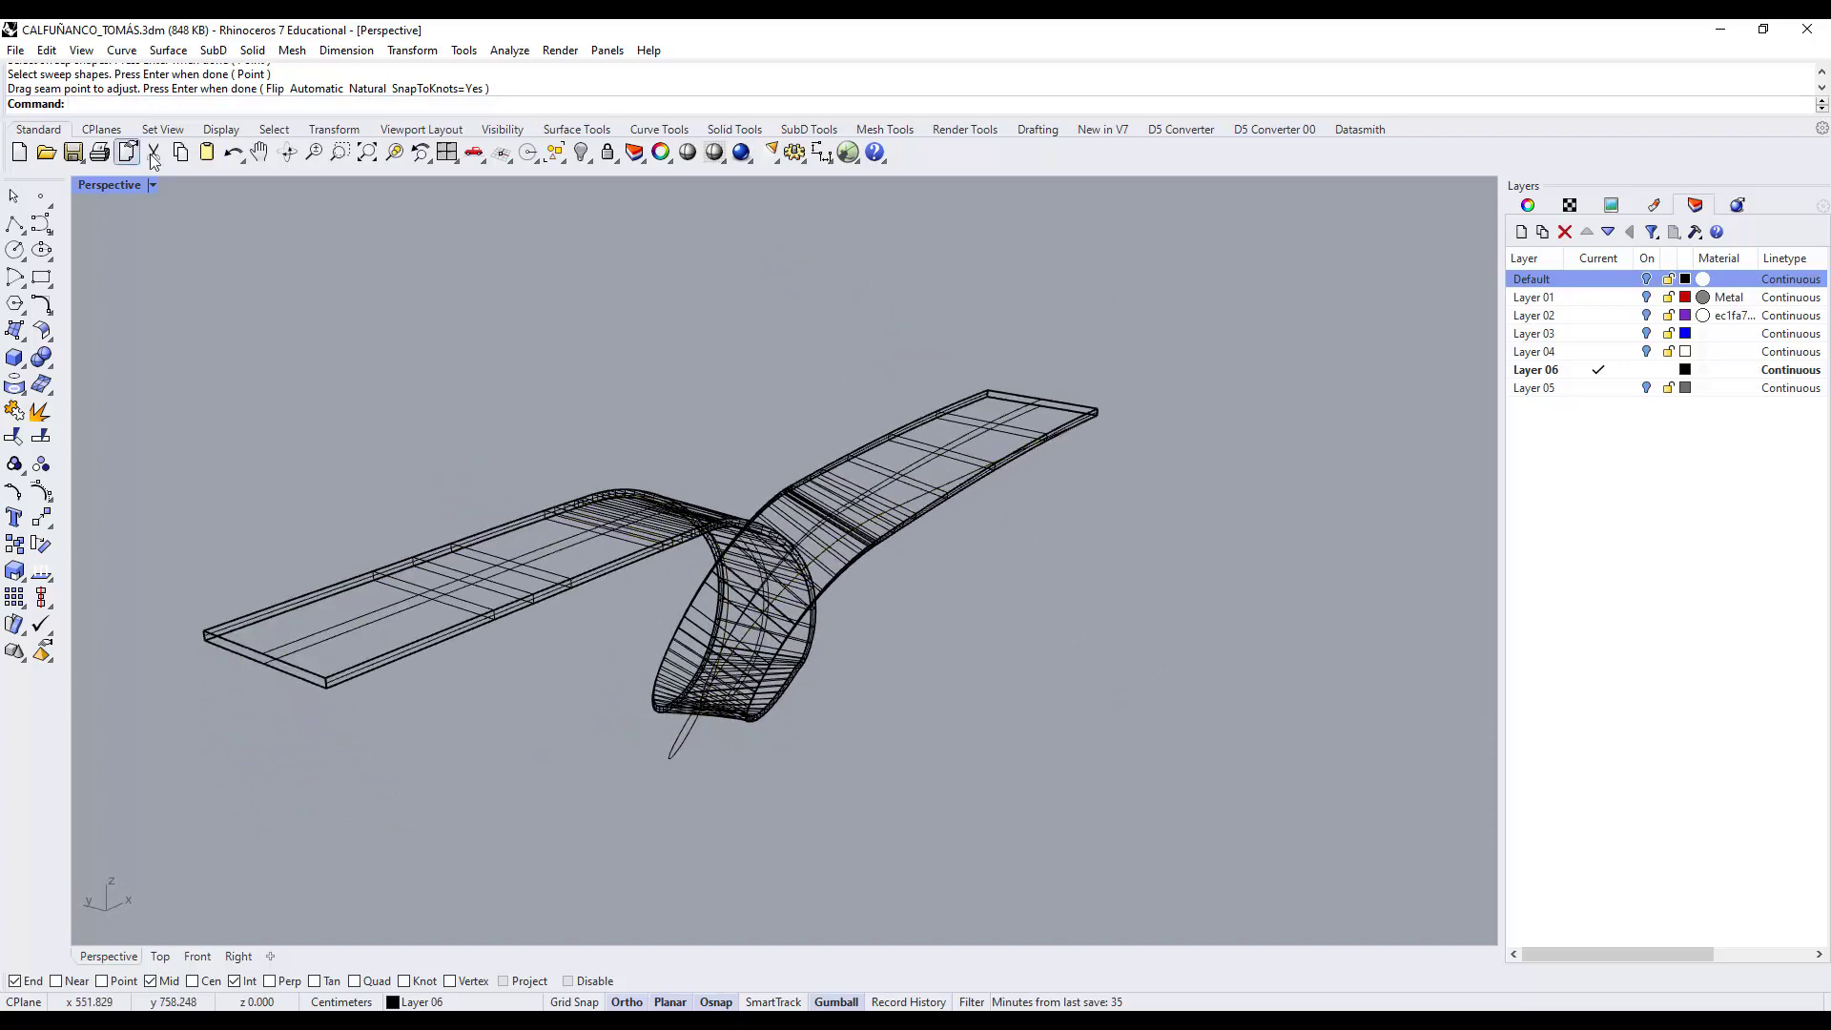
# Set the Perspective view to Rendered display and examine the swept form from several sides.
pyautogui.click(153, 185)
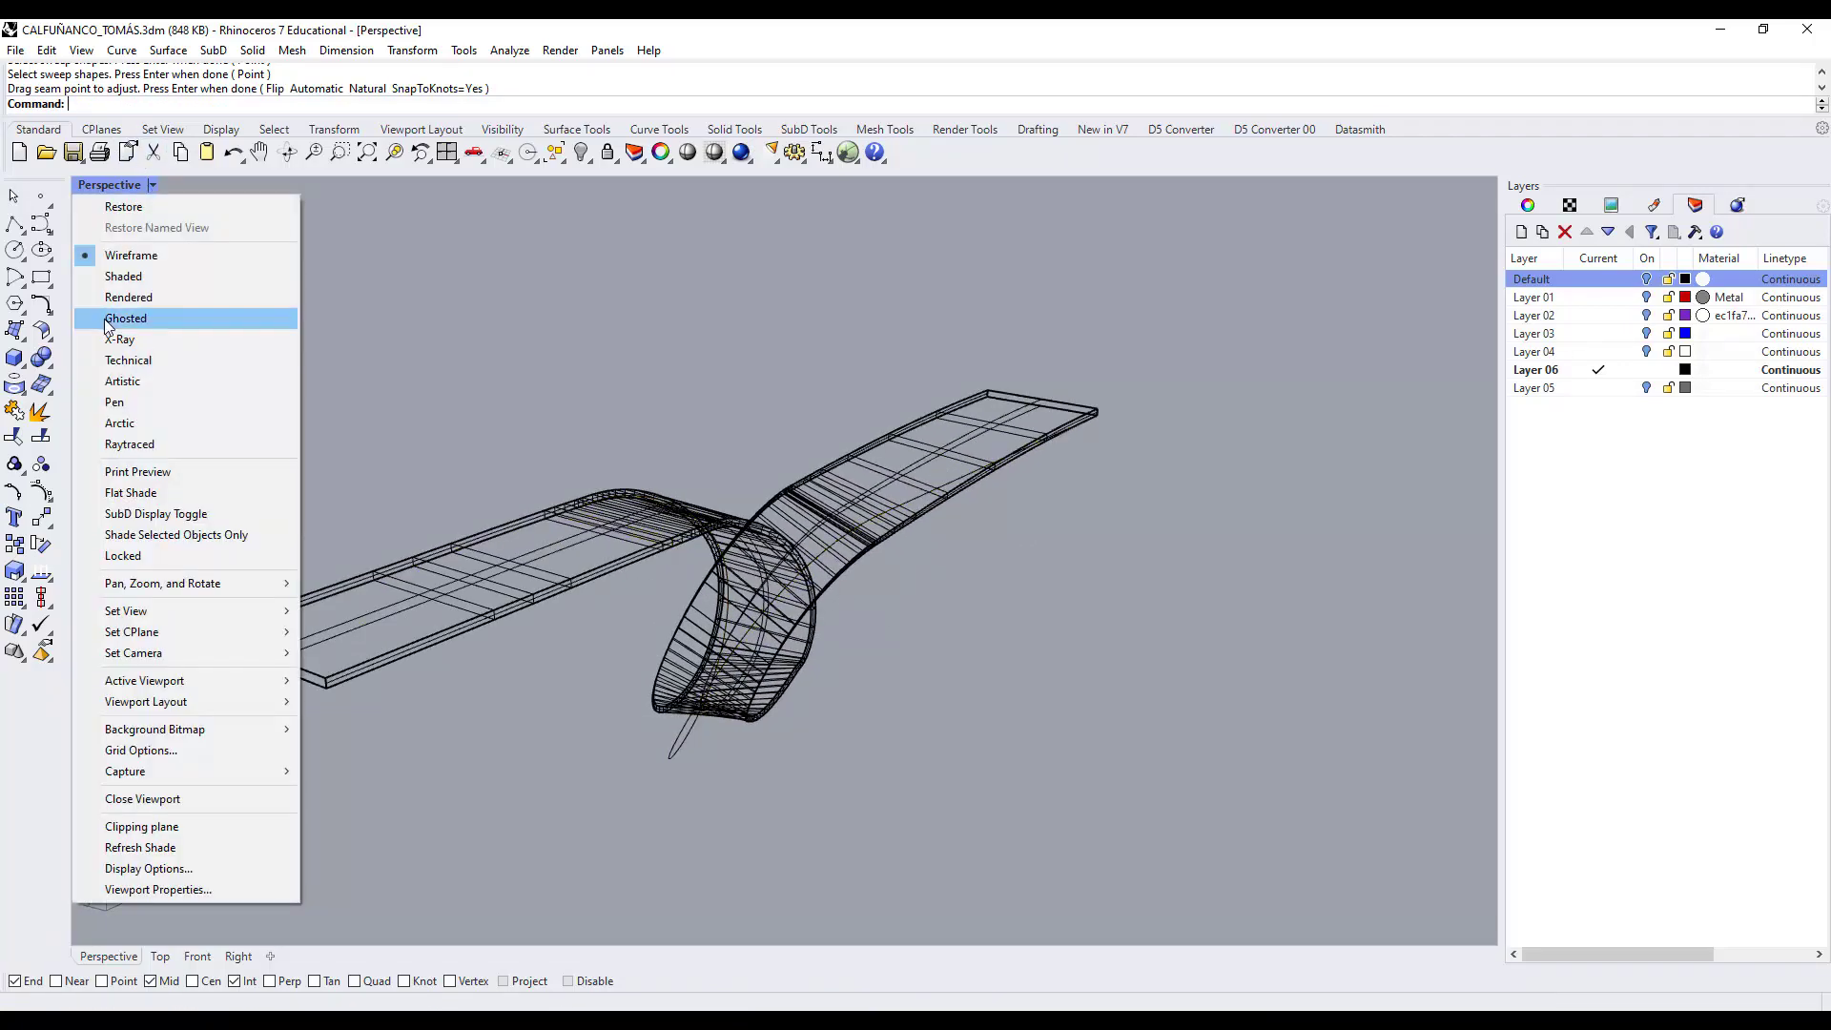
pyautogui.click(129, 296)
pyautogui.moveTo(887, 580); pyautogui.dragTo(952, 626, button='right')
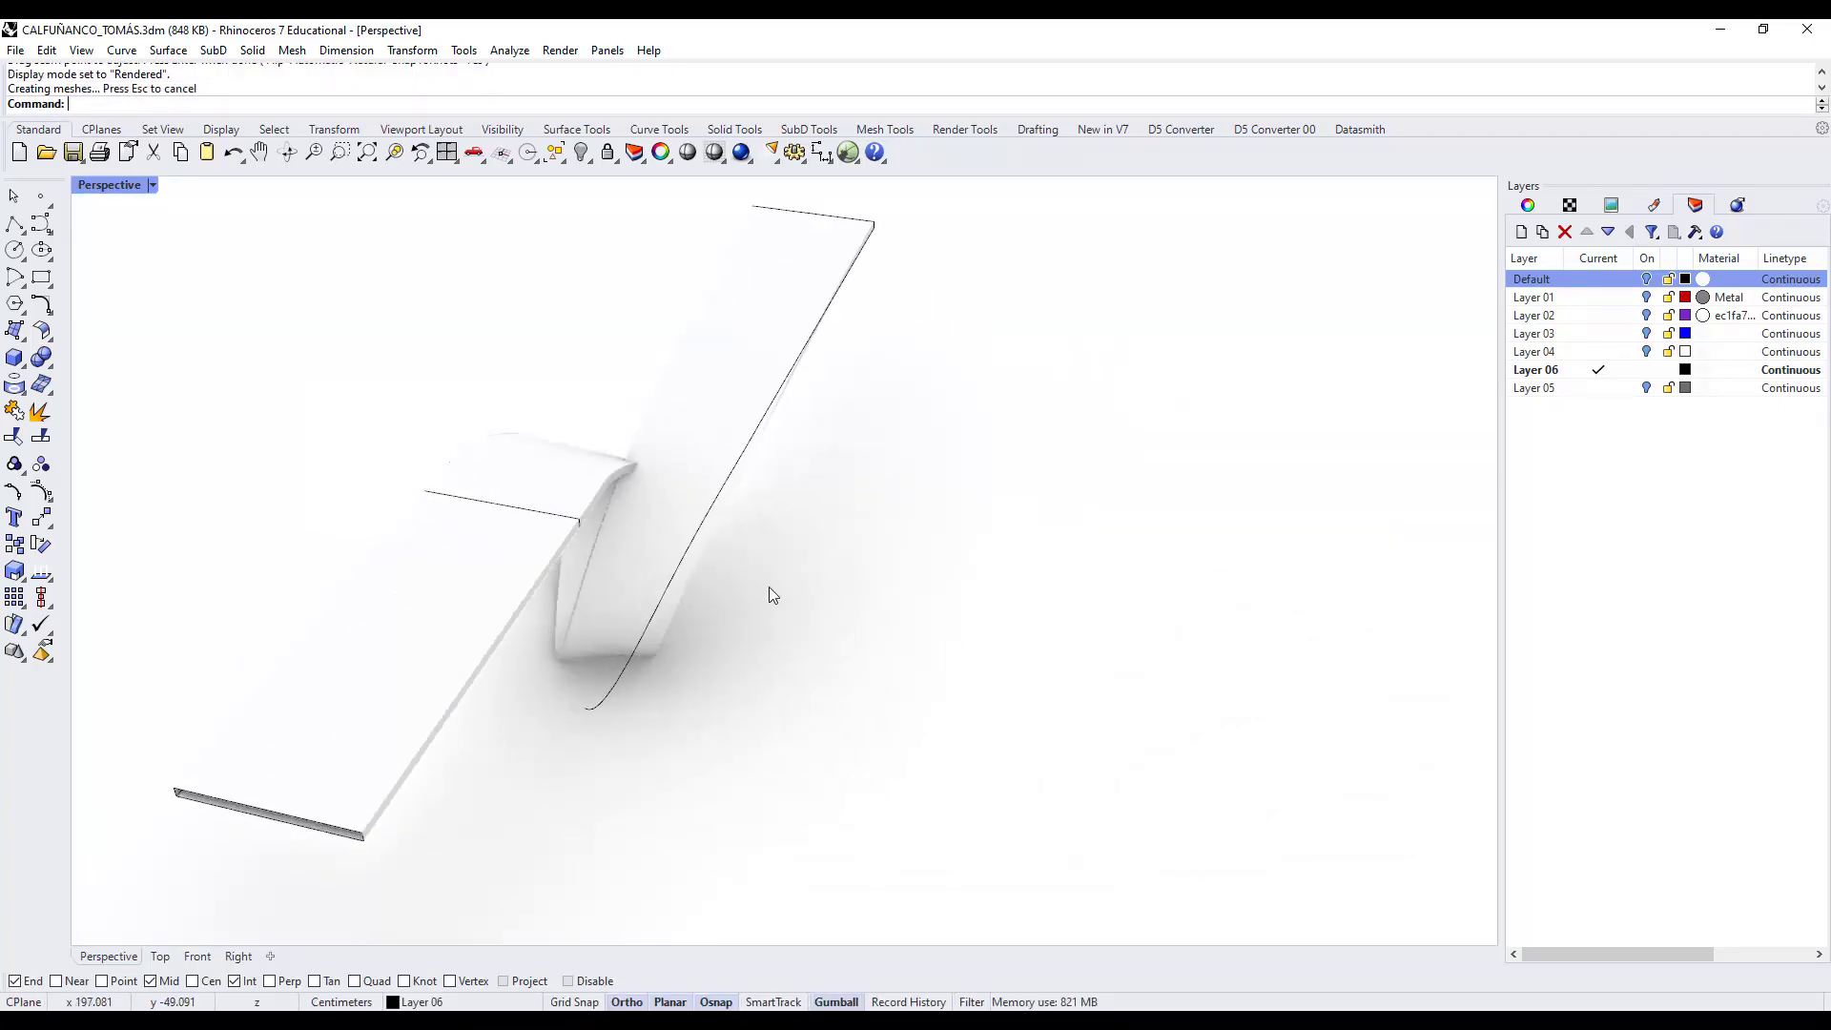
pyautogui.moveTo(768, 587); pyautogui.dragTo(1250, 531, button='right')
pyautogui.scroll(-3, 969, 677)
pyautogui.scroll(5, 969, 671)
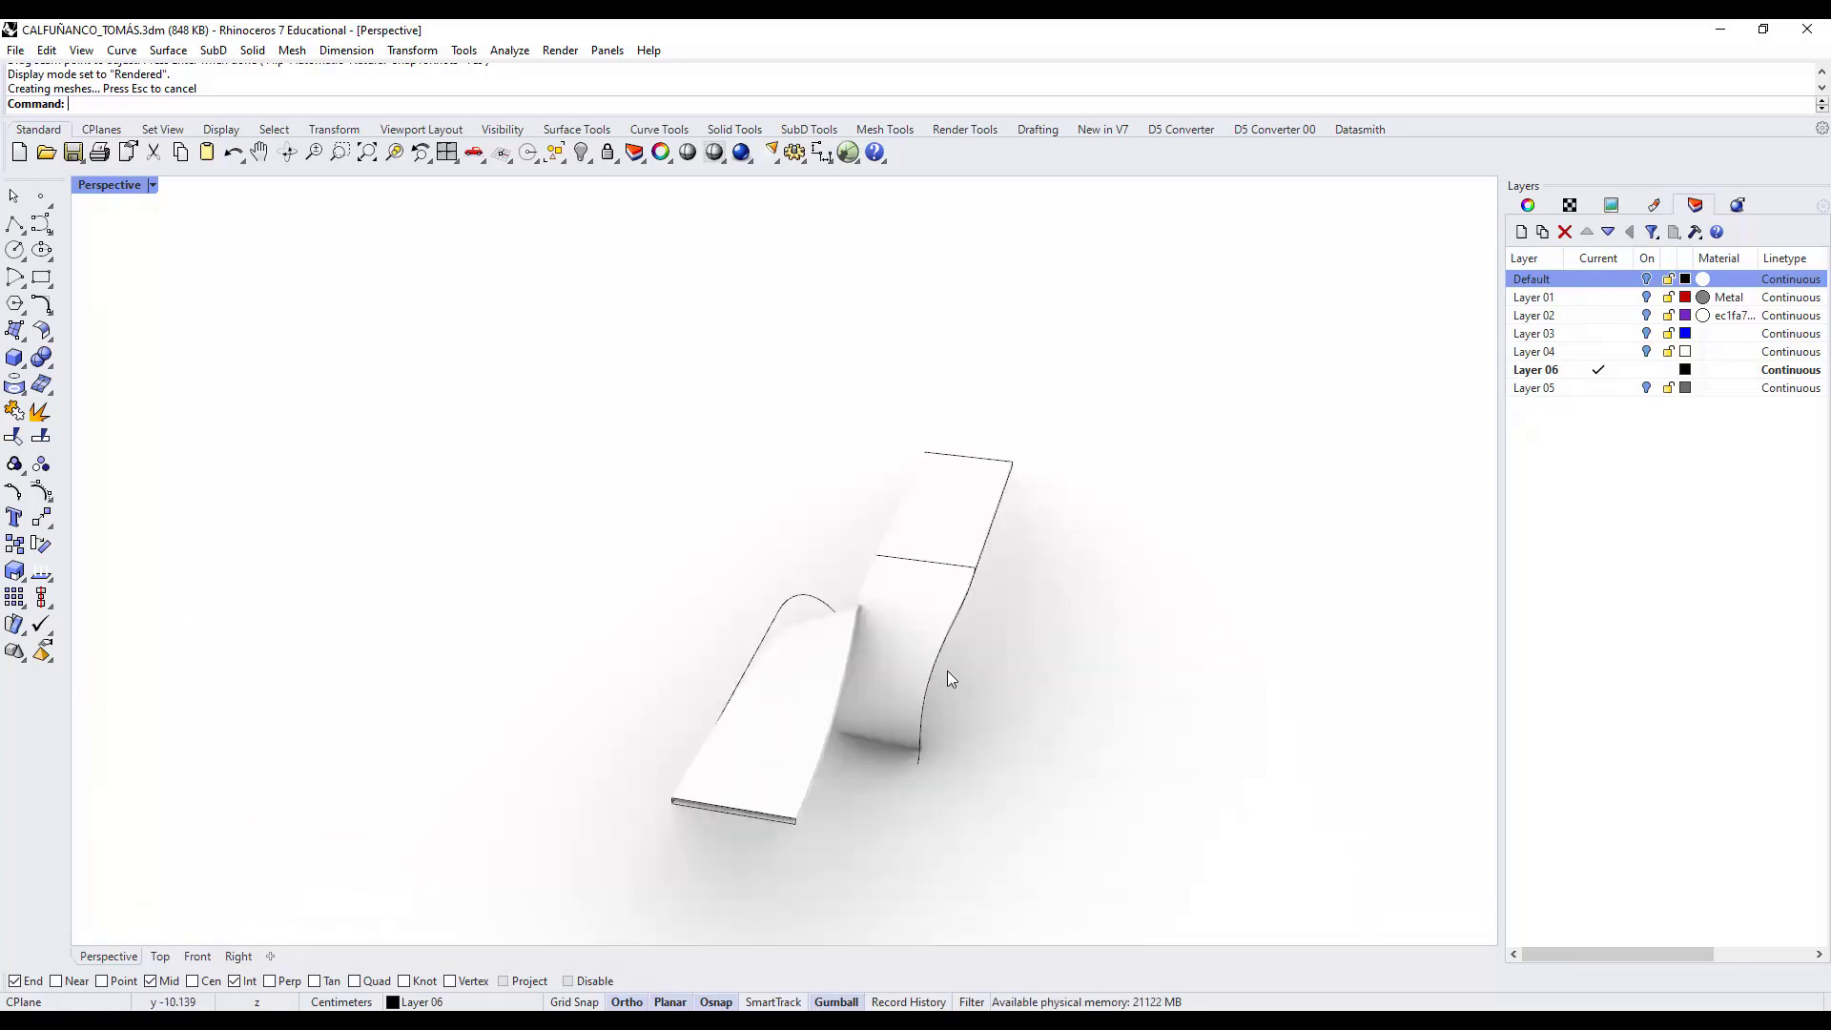
pyautogui.scroll(-5, 917, 676)
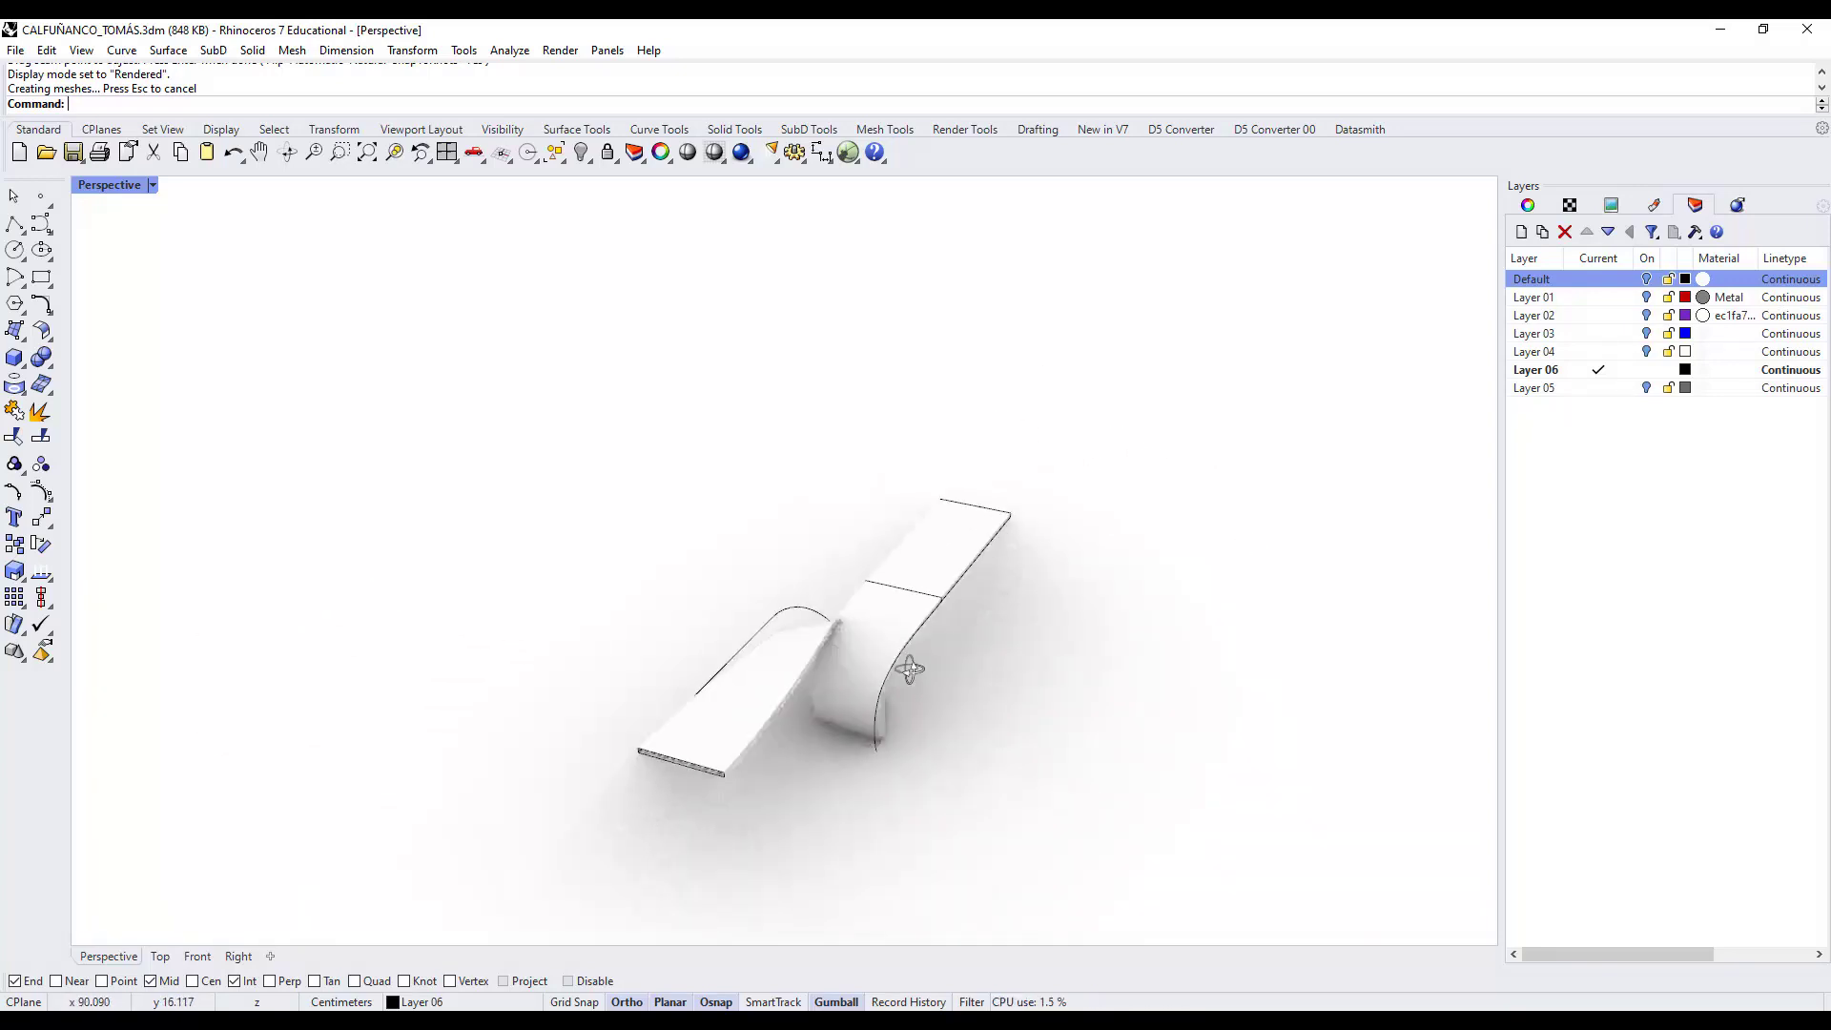
pyautogui.moveTo(917, 676); pyautogui.dragTo(490, 695, button='right')
pyautogui.moveTo(683, 506); pyautogui.dragTo(702, 615, button='right')
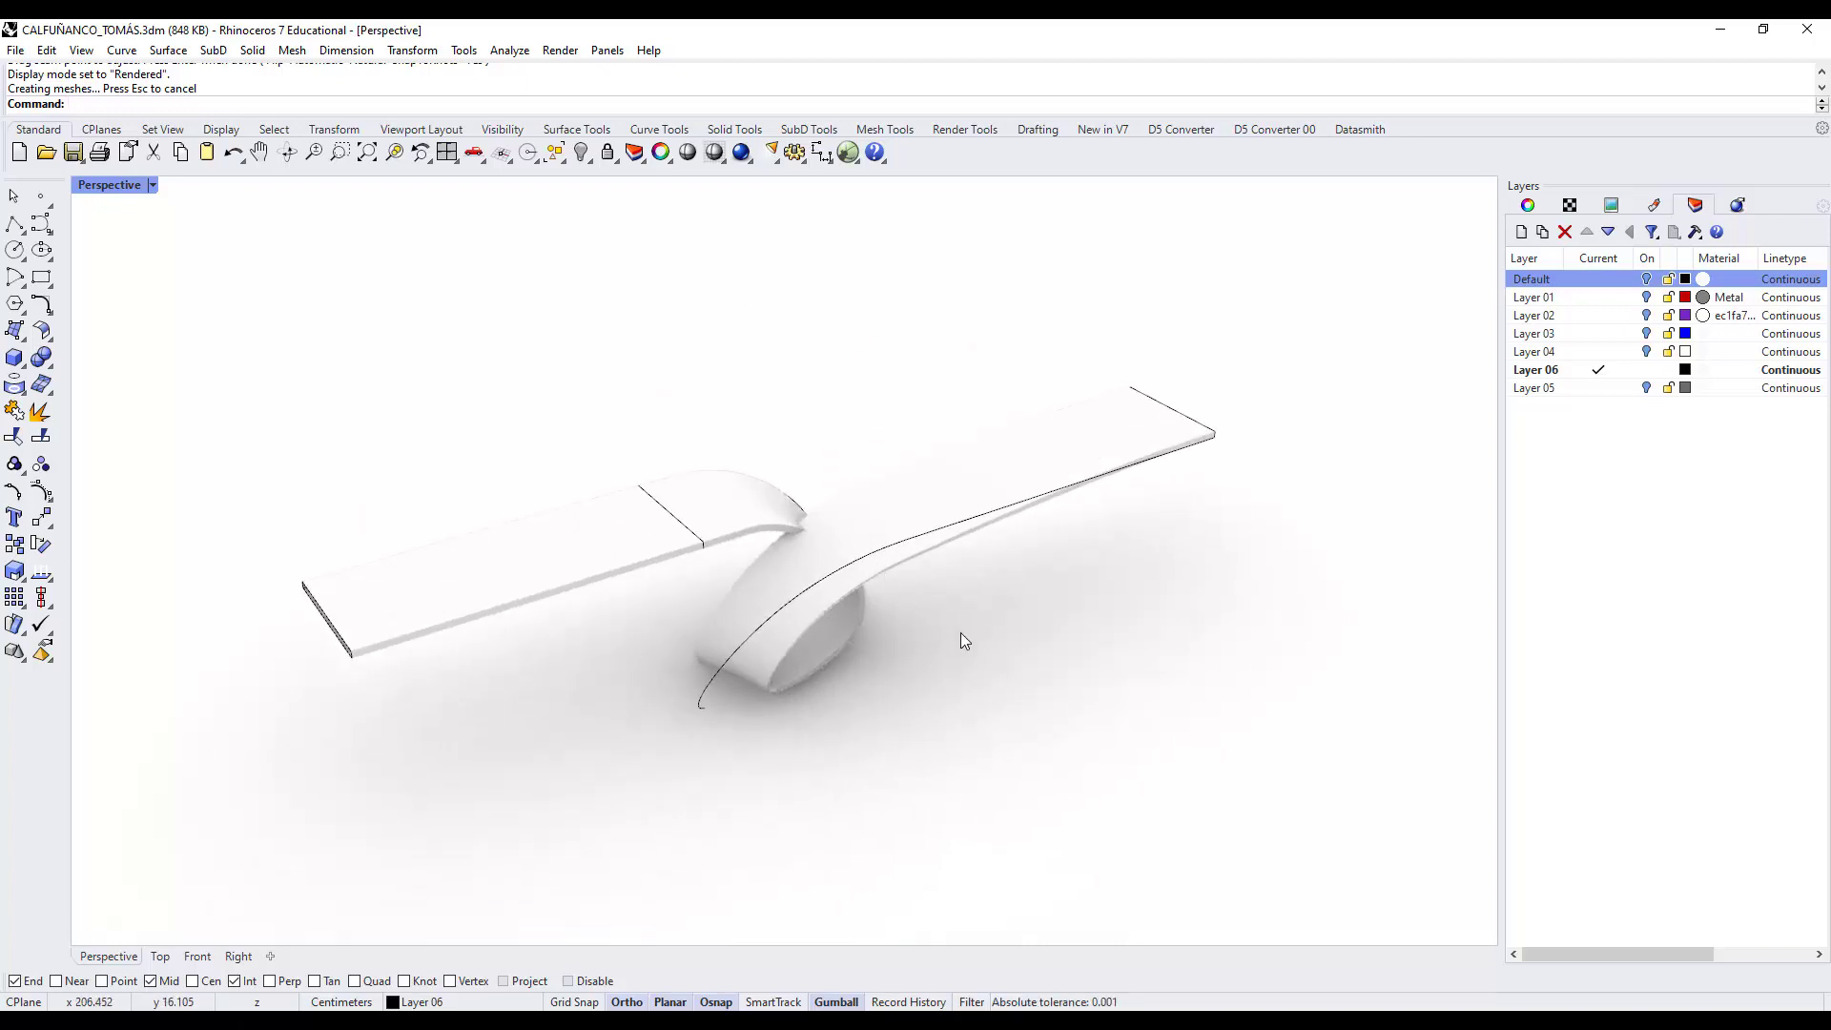
# Delete the swept polysurface and set the Perspective view back to Wireframe display.
pyautogui.click(892, 564)
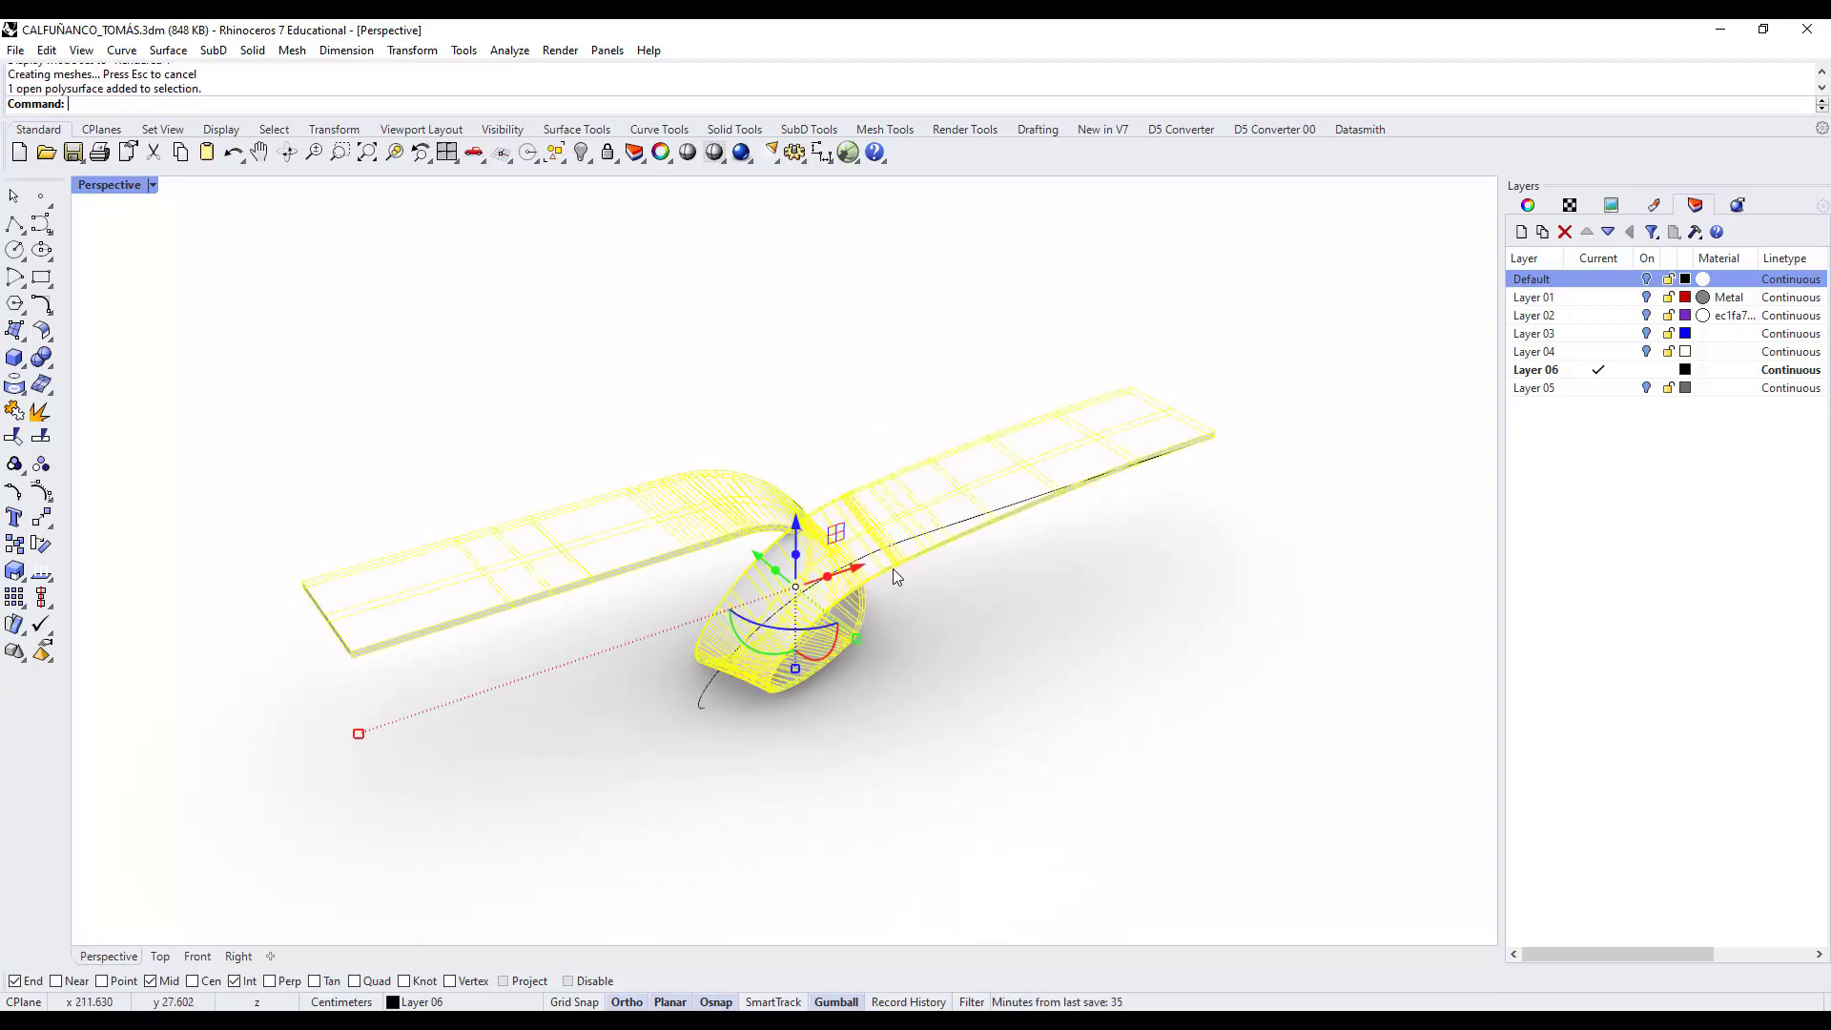
pyautogui.press('Delete')
pyautogui.click(153, 187)
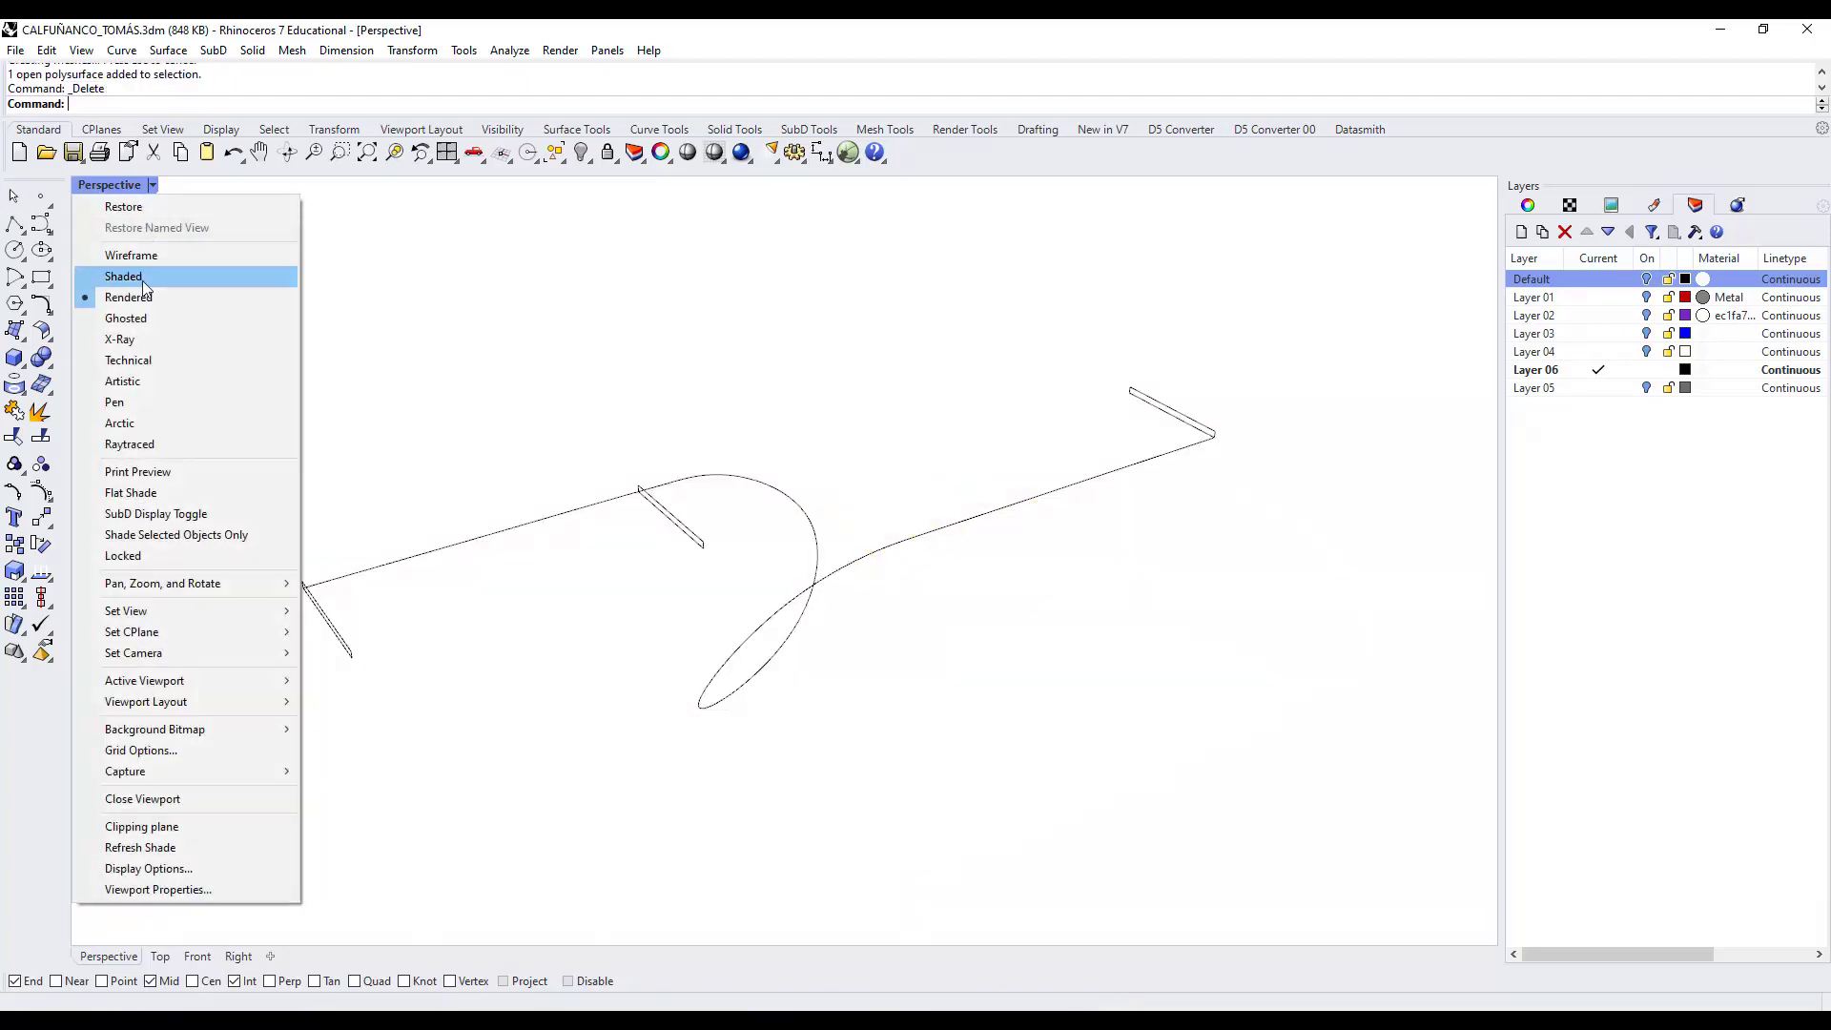
pyautogui.click(130, 254)
# Show the S-shaped curve's control points and delete the upright rectangle at its far end.
pyautogui.moveTo(953, 582); pyautogui.dragTo(1043, 569, button='right')
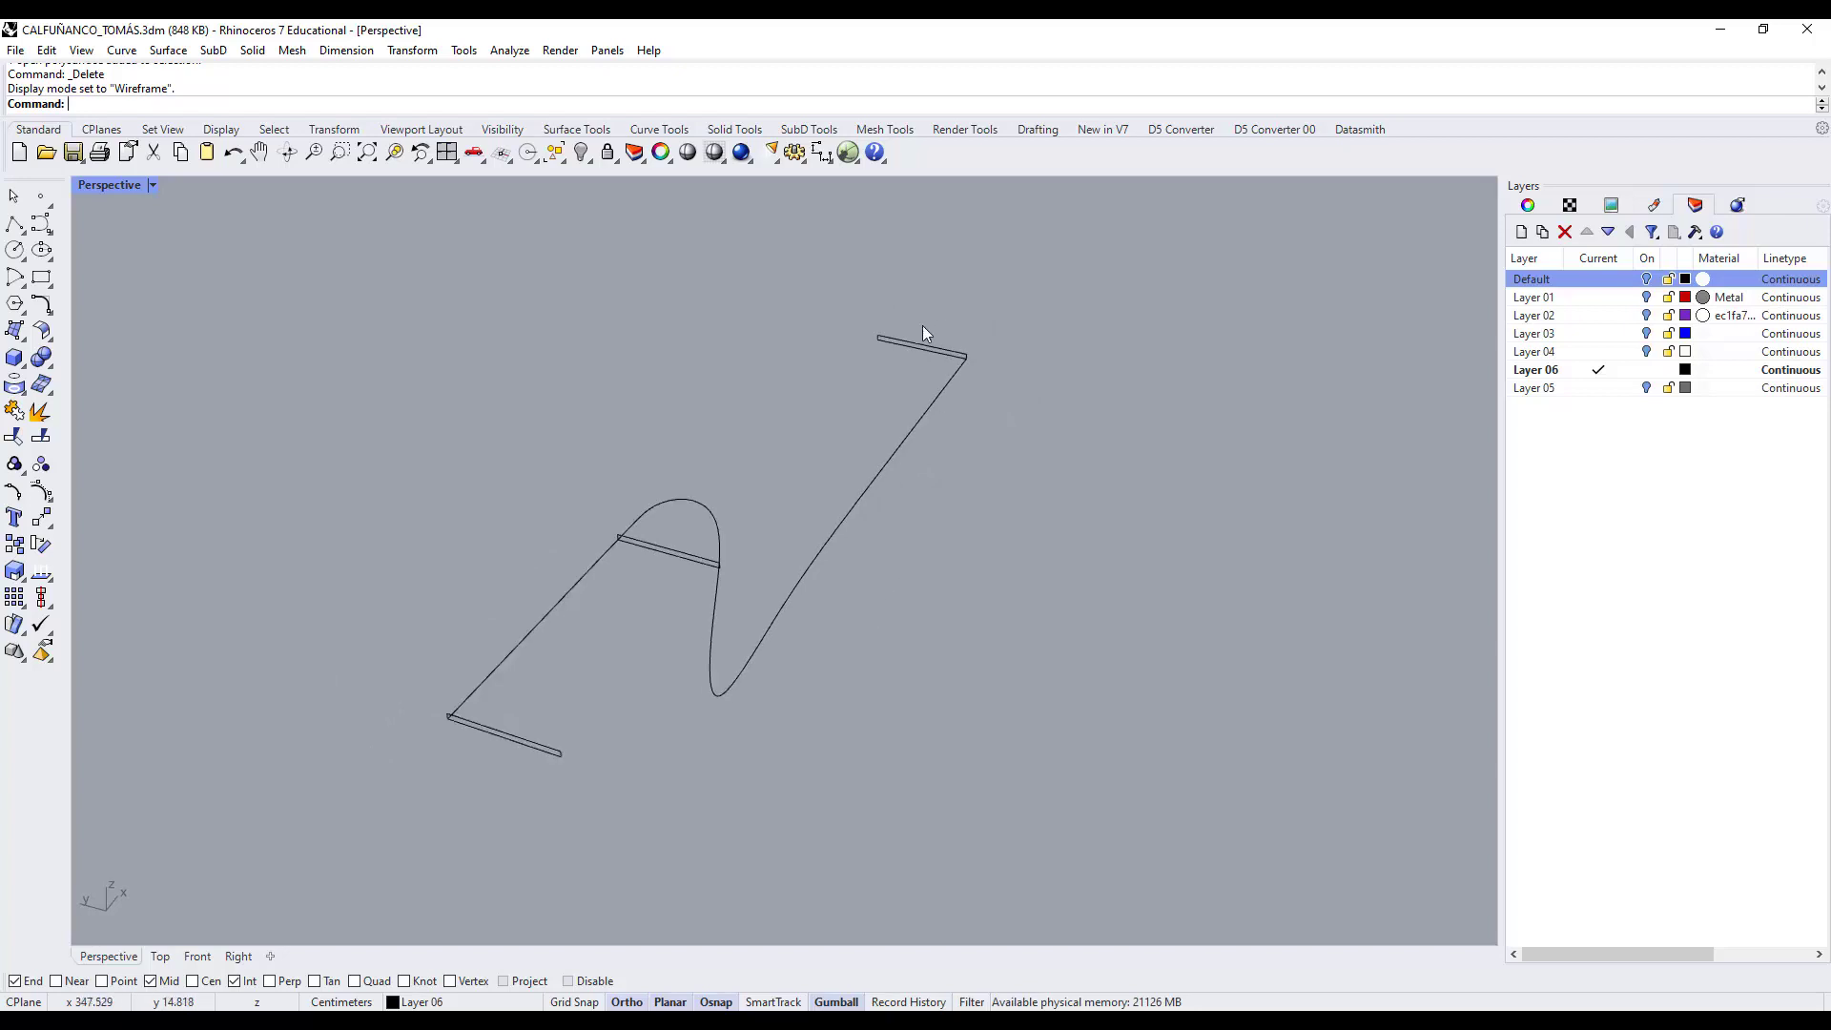
pyautogui.moveTo(923, 347); pyautogui.dragTo(1144, 719, button='right')
pyautogui.moveTo(1165, 746); pyautogui.dragTo(775, 363)
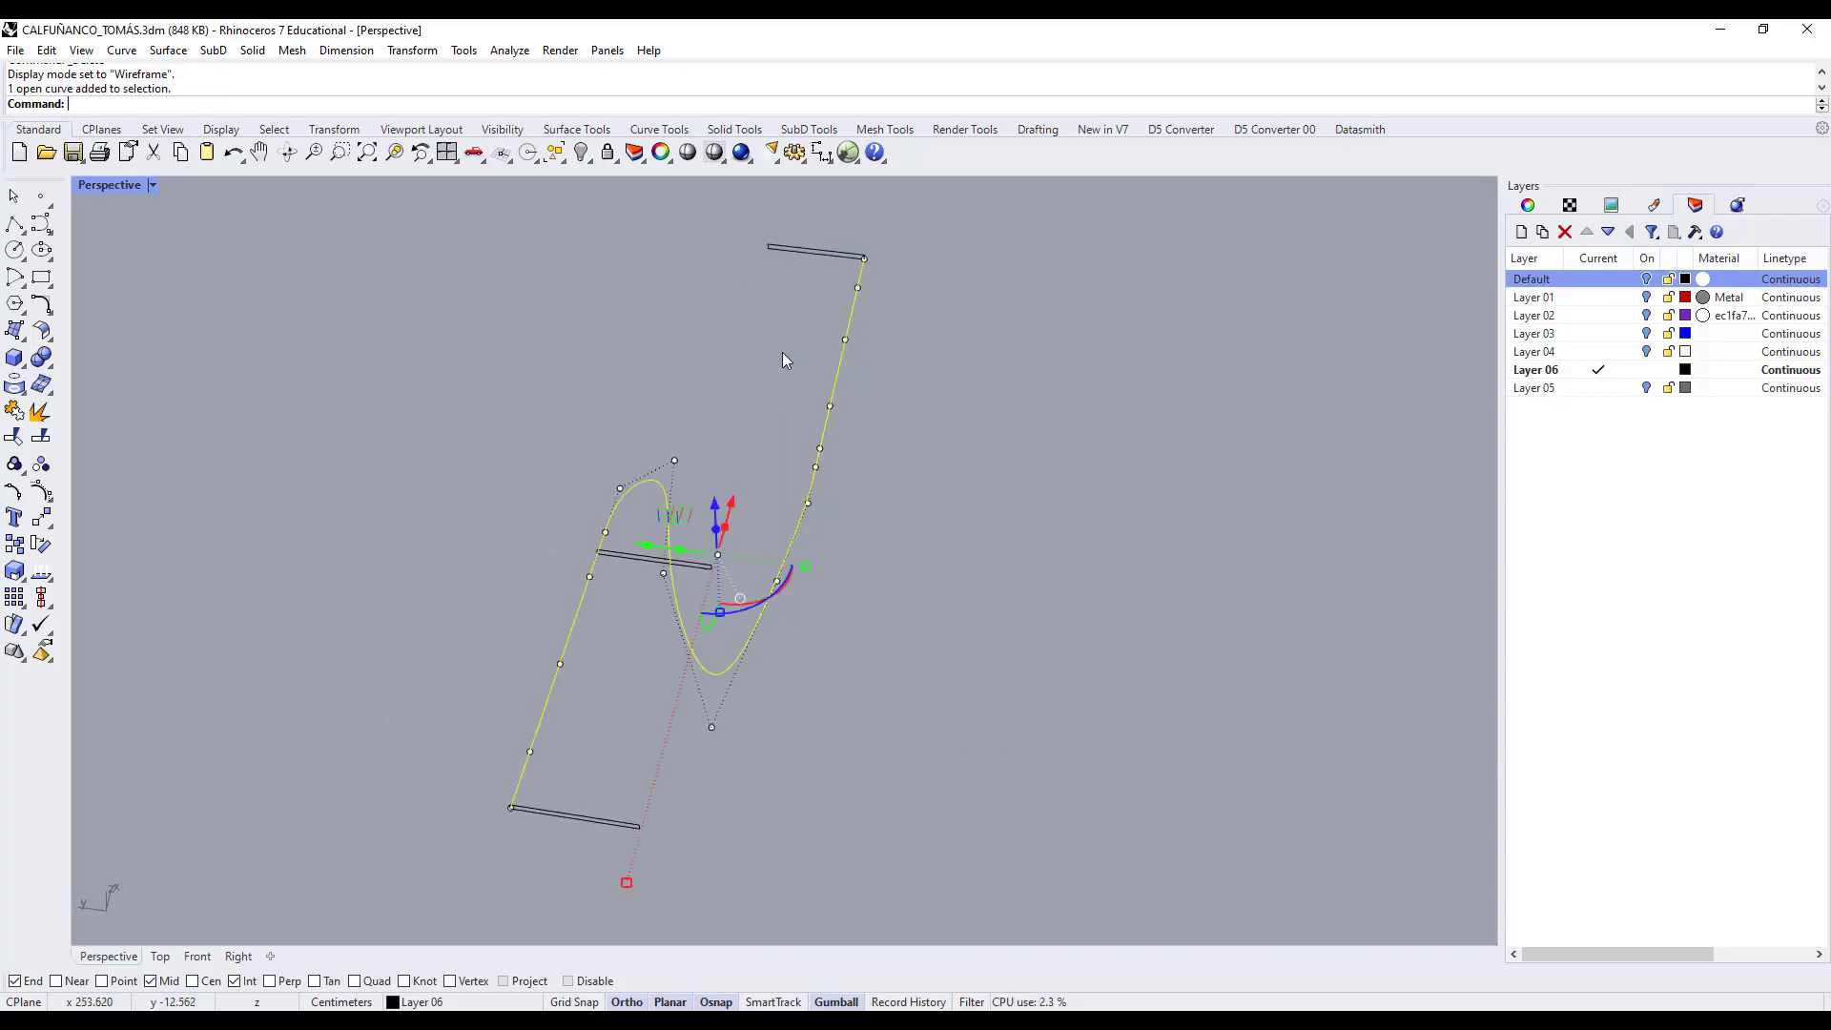
pyautogui.press('Delete')
pyautogui.click(818, 250)
pyautogui.press('Delete')
# Move the control points of the curve's rising far stretch outward to widen the lower bend, and hide the points.
pyautogui.moveTo(1009, 673); pyautogui.dragTo(974, 540)
pyautogui.moveTo(770, 361); pyautogui.dragTo(818, 367)
pyautogui.click(777, 580)
pyautogui.moveTo(735, 575); pyautogui.dragTo(793, 582)
pyautogui.press('Escape')
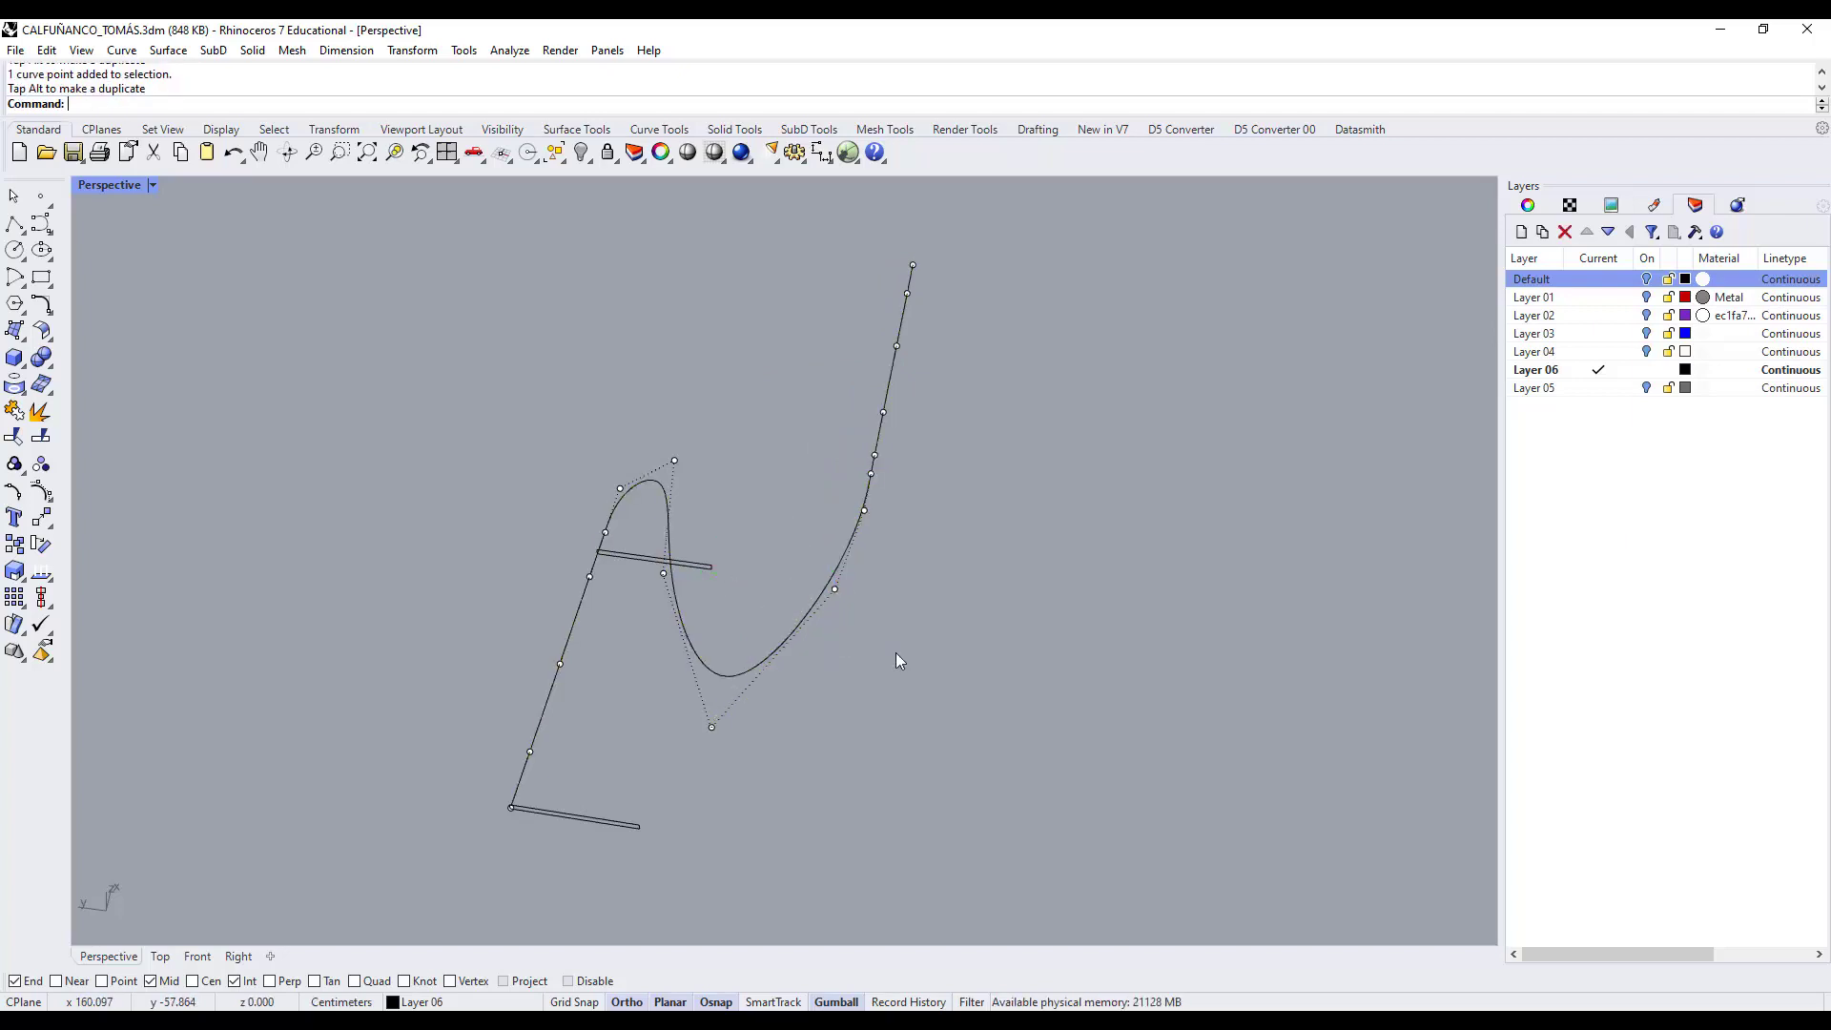
# Copy the middle upright rectangle by its outer lower corner to the new far end of the reshaped curve.
pyautogui.moveTo(895, 652); pyautogui.dragTo(786, 569, button='right')
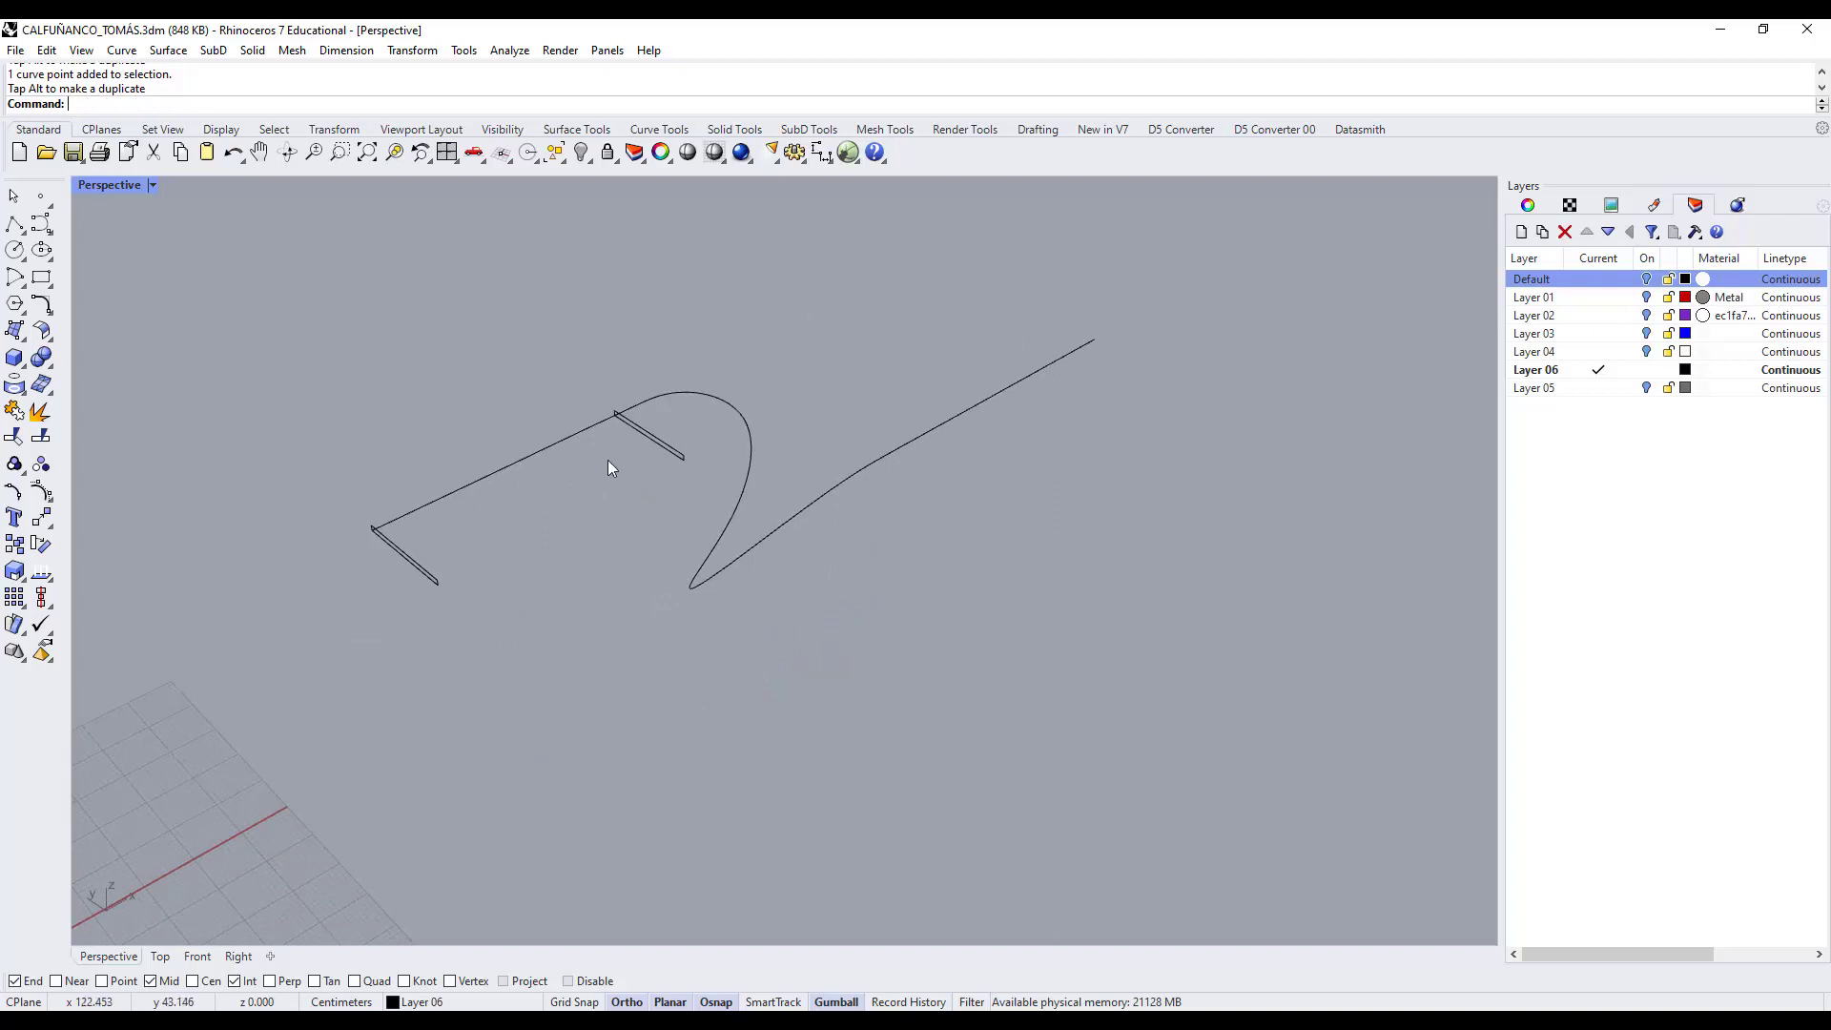
pyautogui.scroll(5, 648, 448)
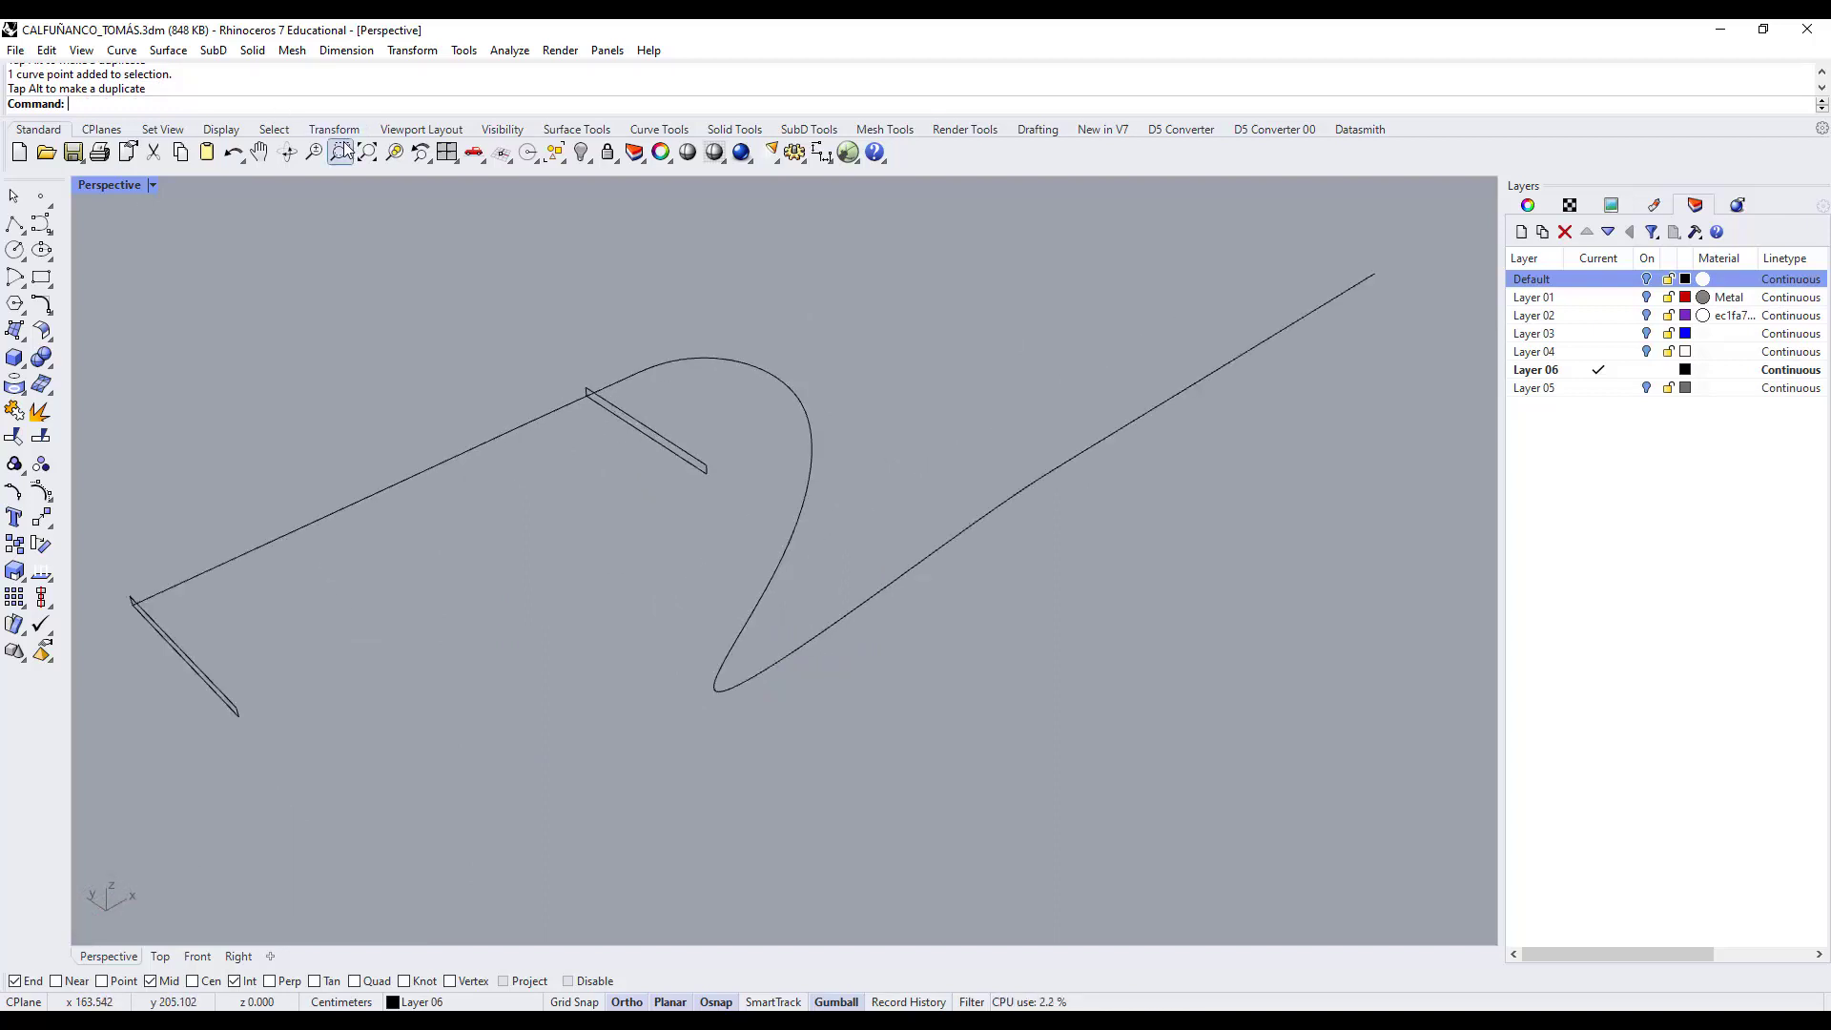
pyautogui.click(16, 520)
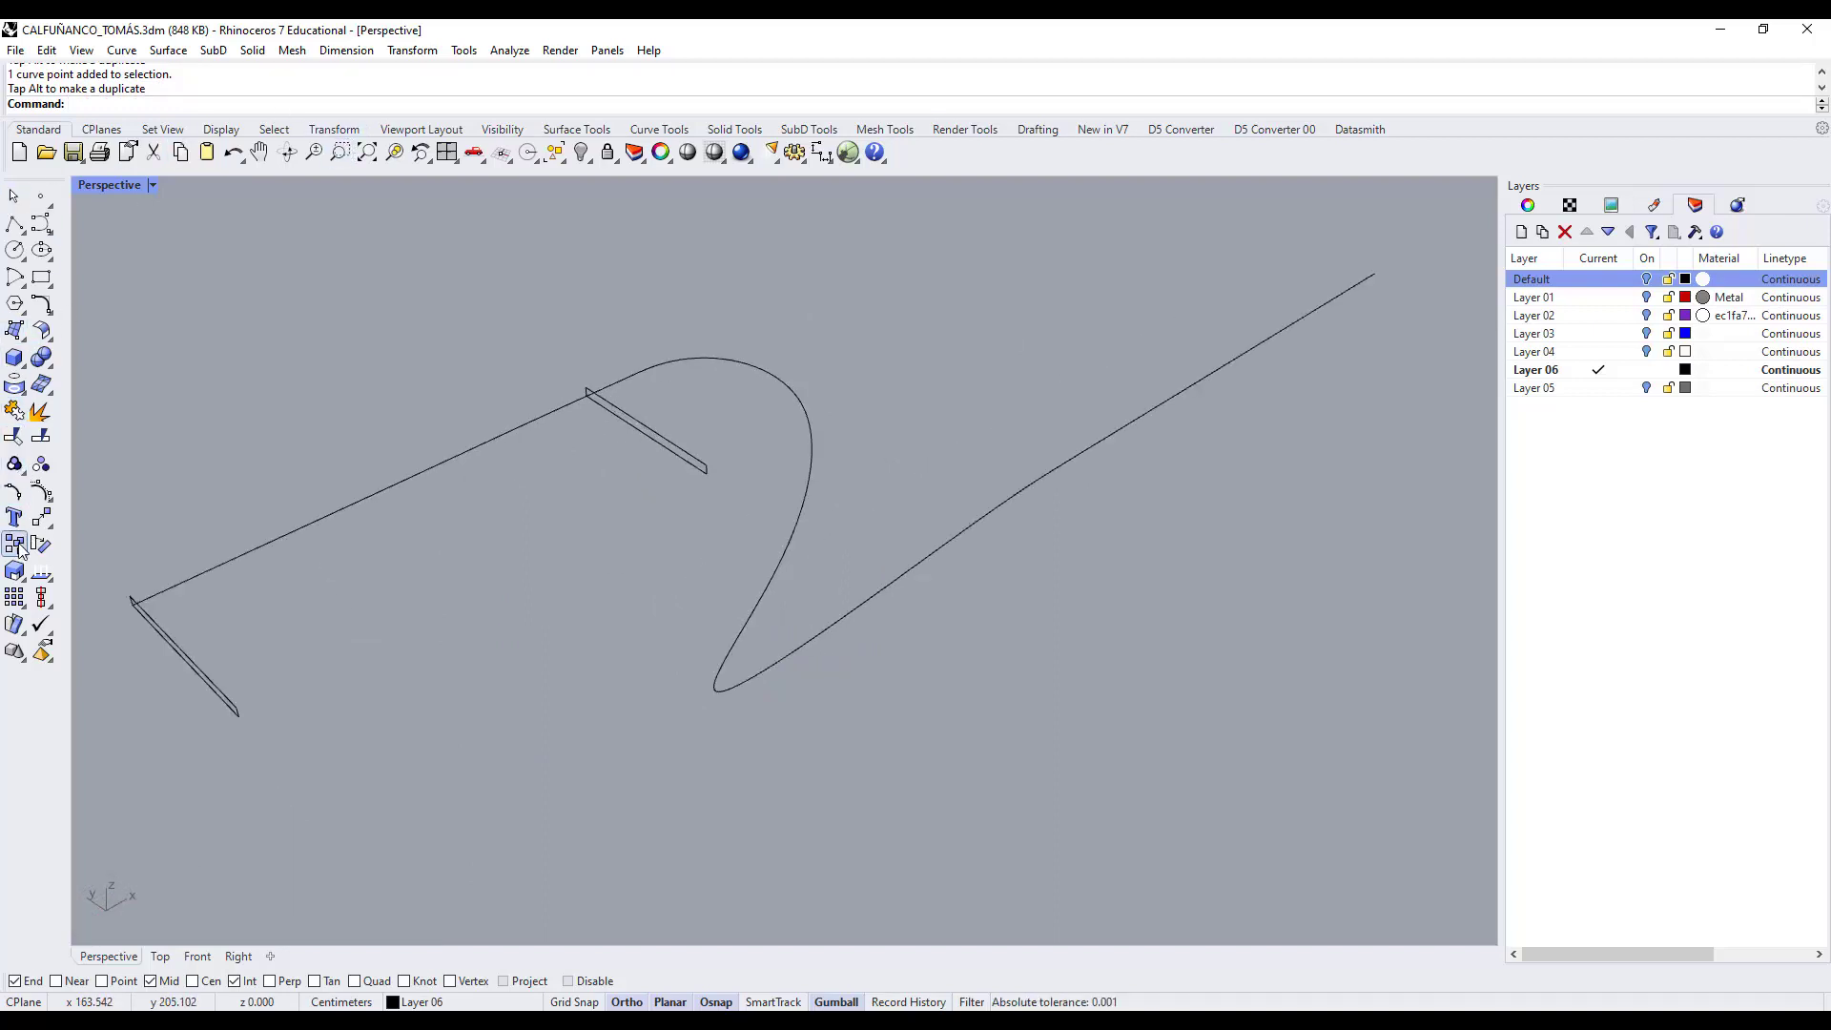
pyautogui.click(699, 468)
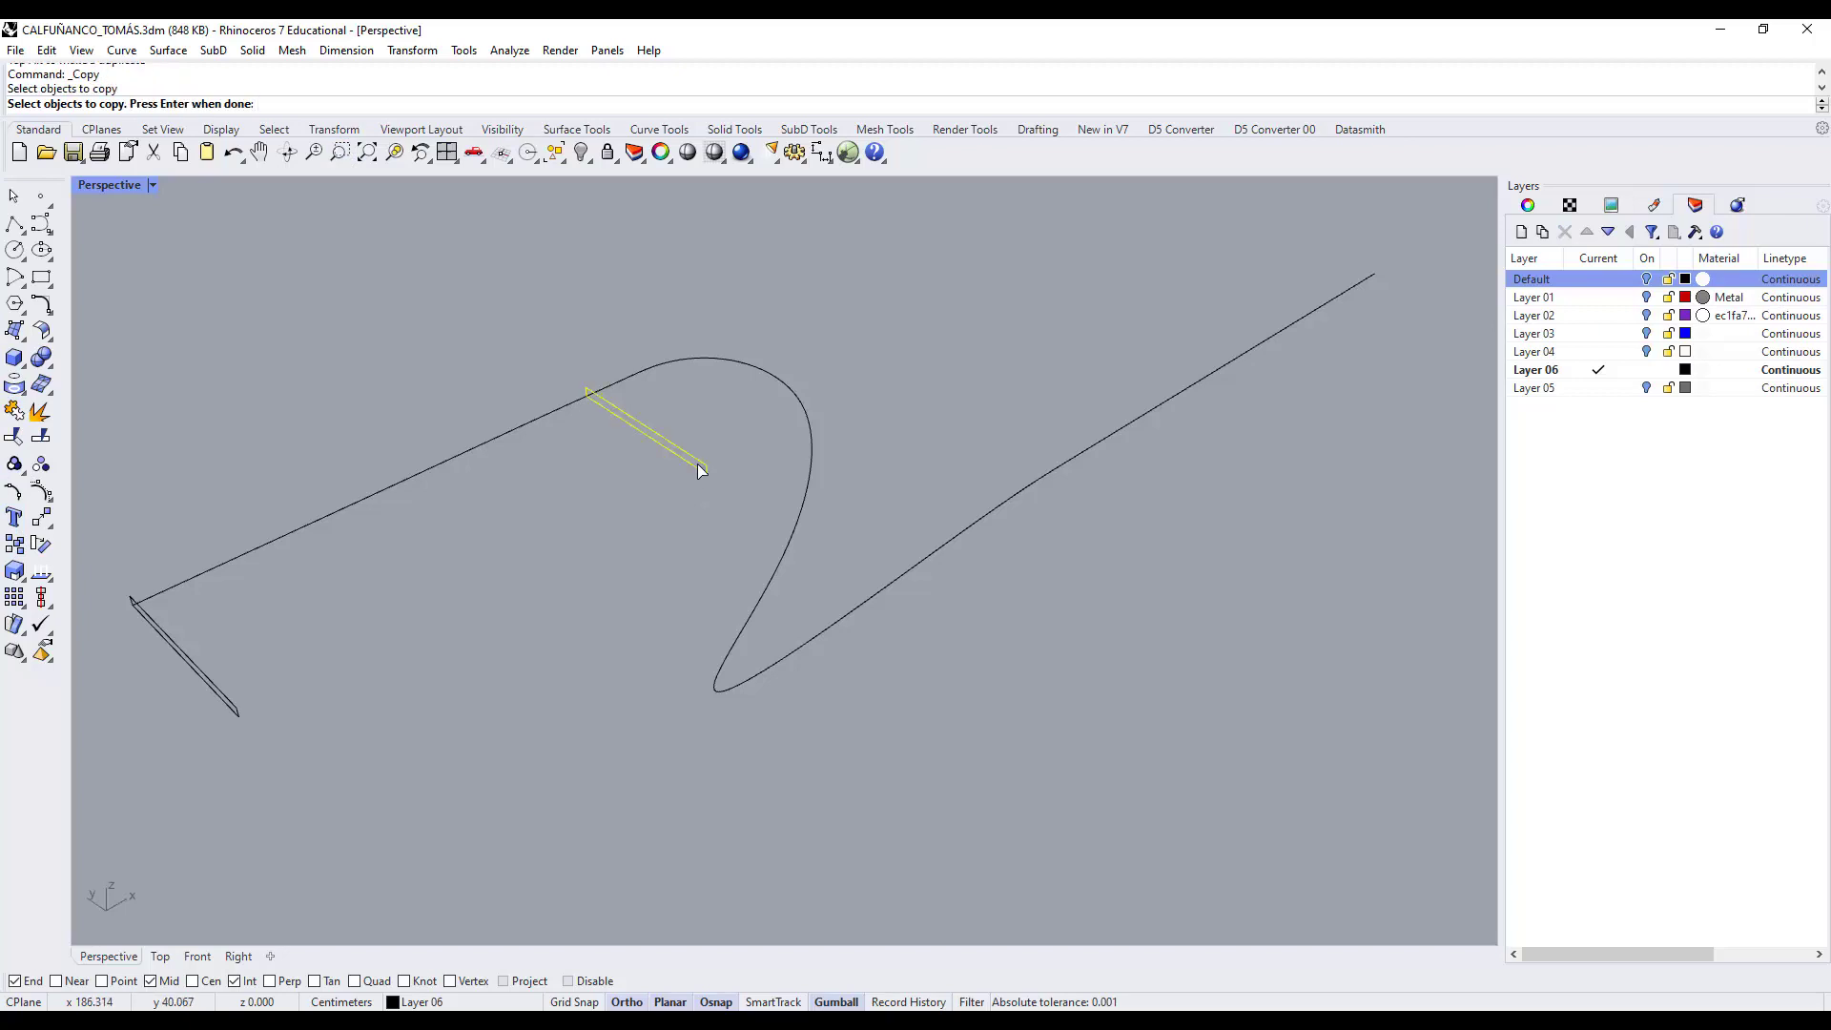
pyautogui.press('Return')
pyautogui.click(714, 485)
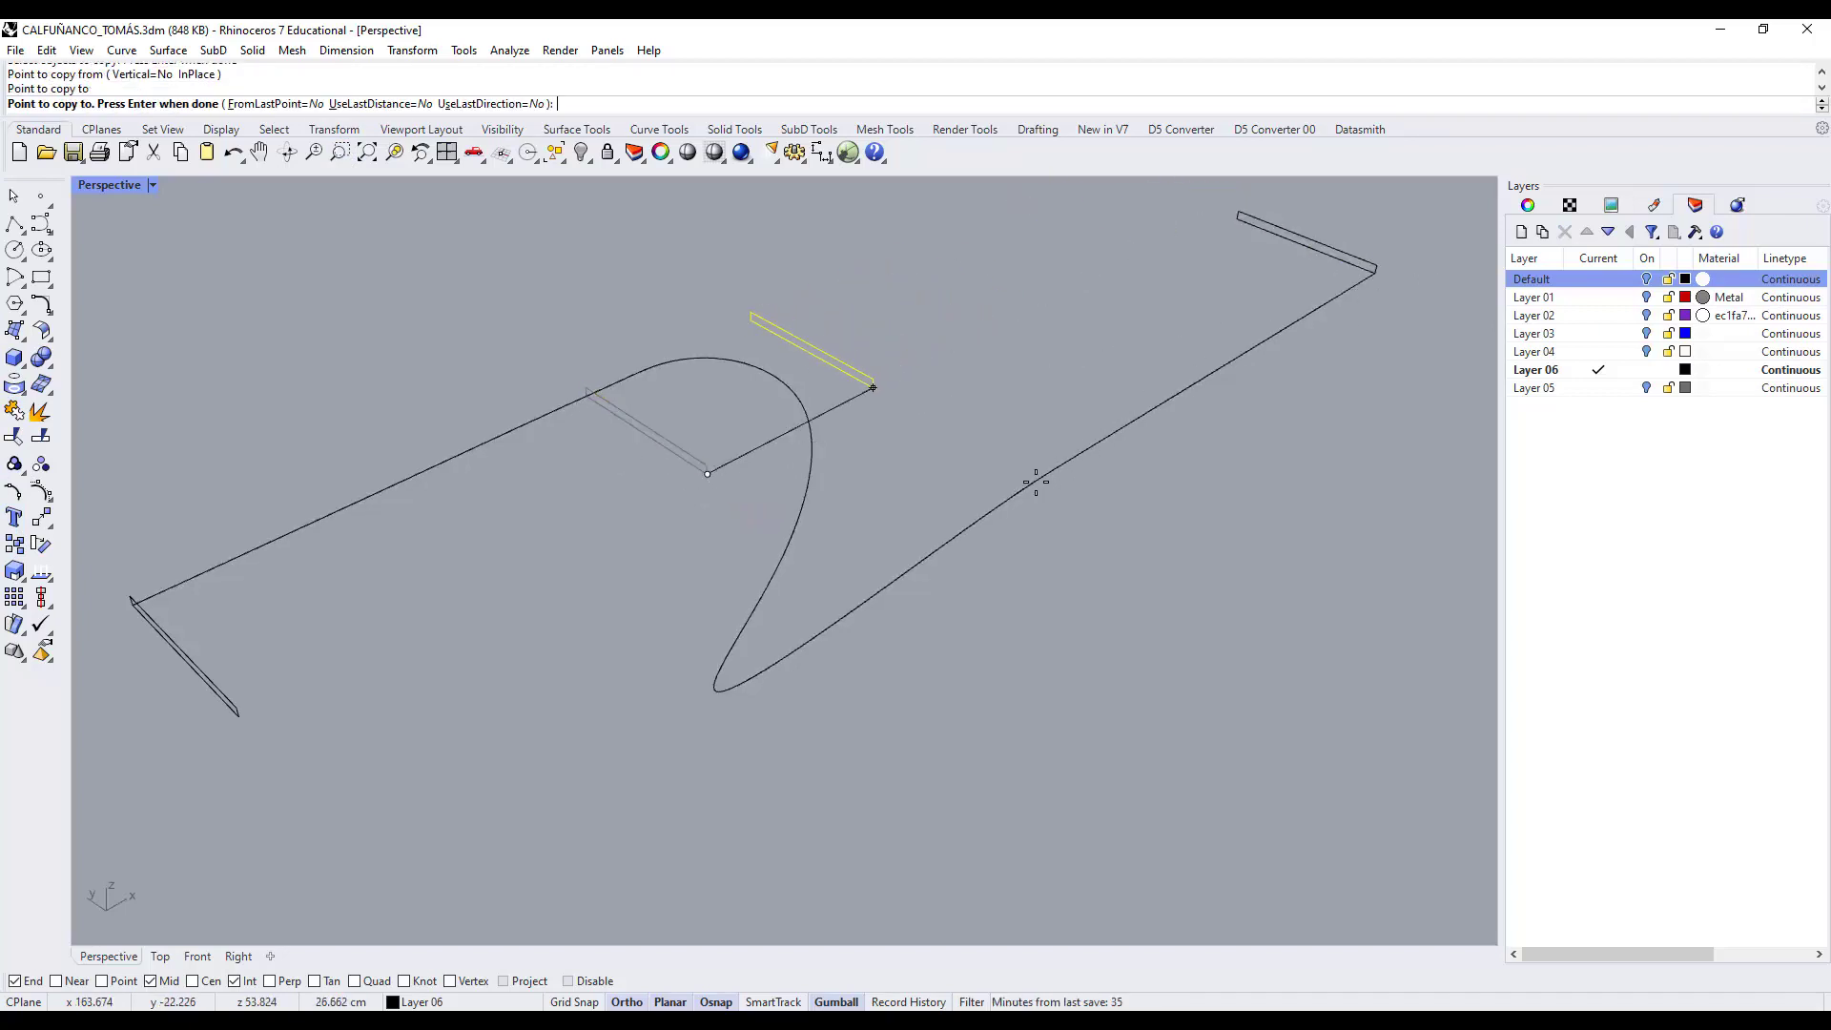
# Turn Ortho off and the Near snap on, and place another rectangle copy partway along the curve's last straight stretch.
pyautogui.click(622, 1002)
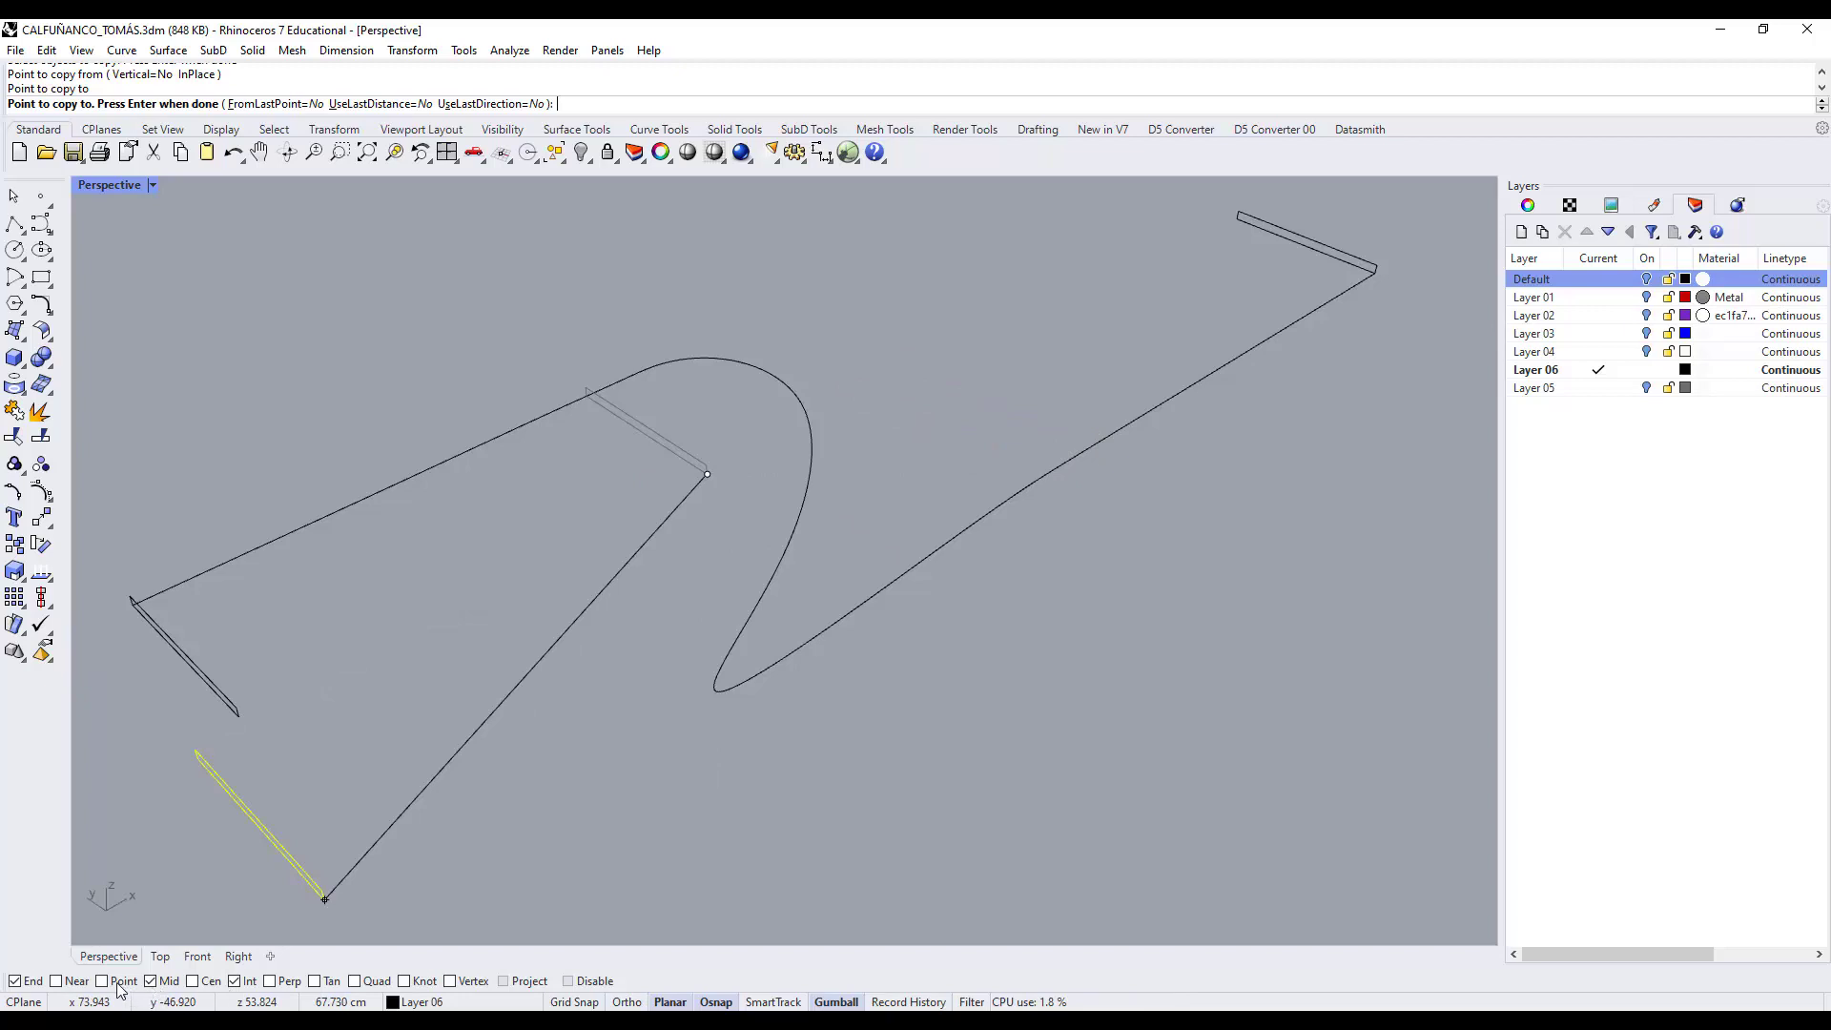
pyautogui.click(56, 982)
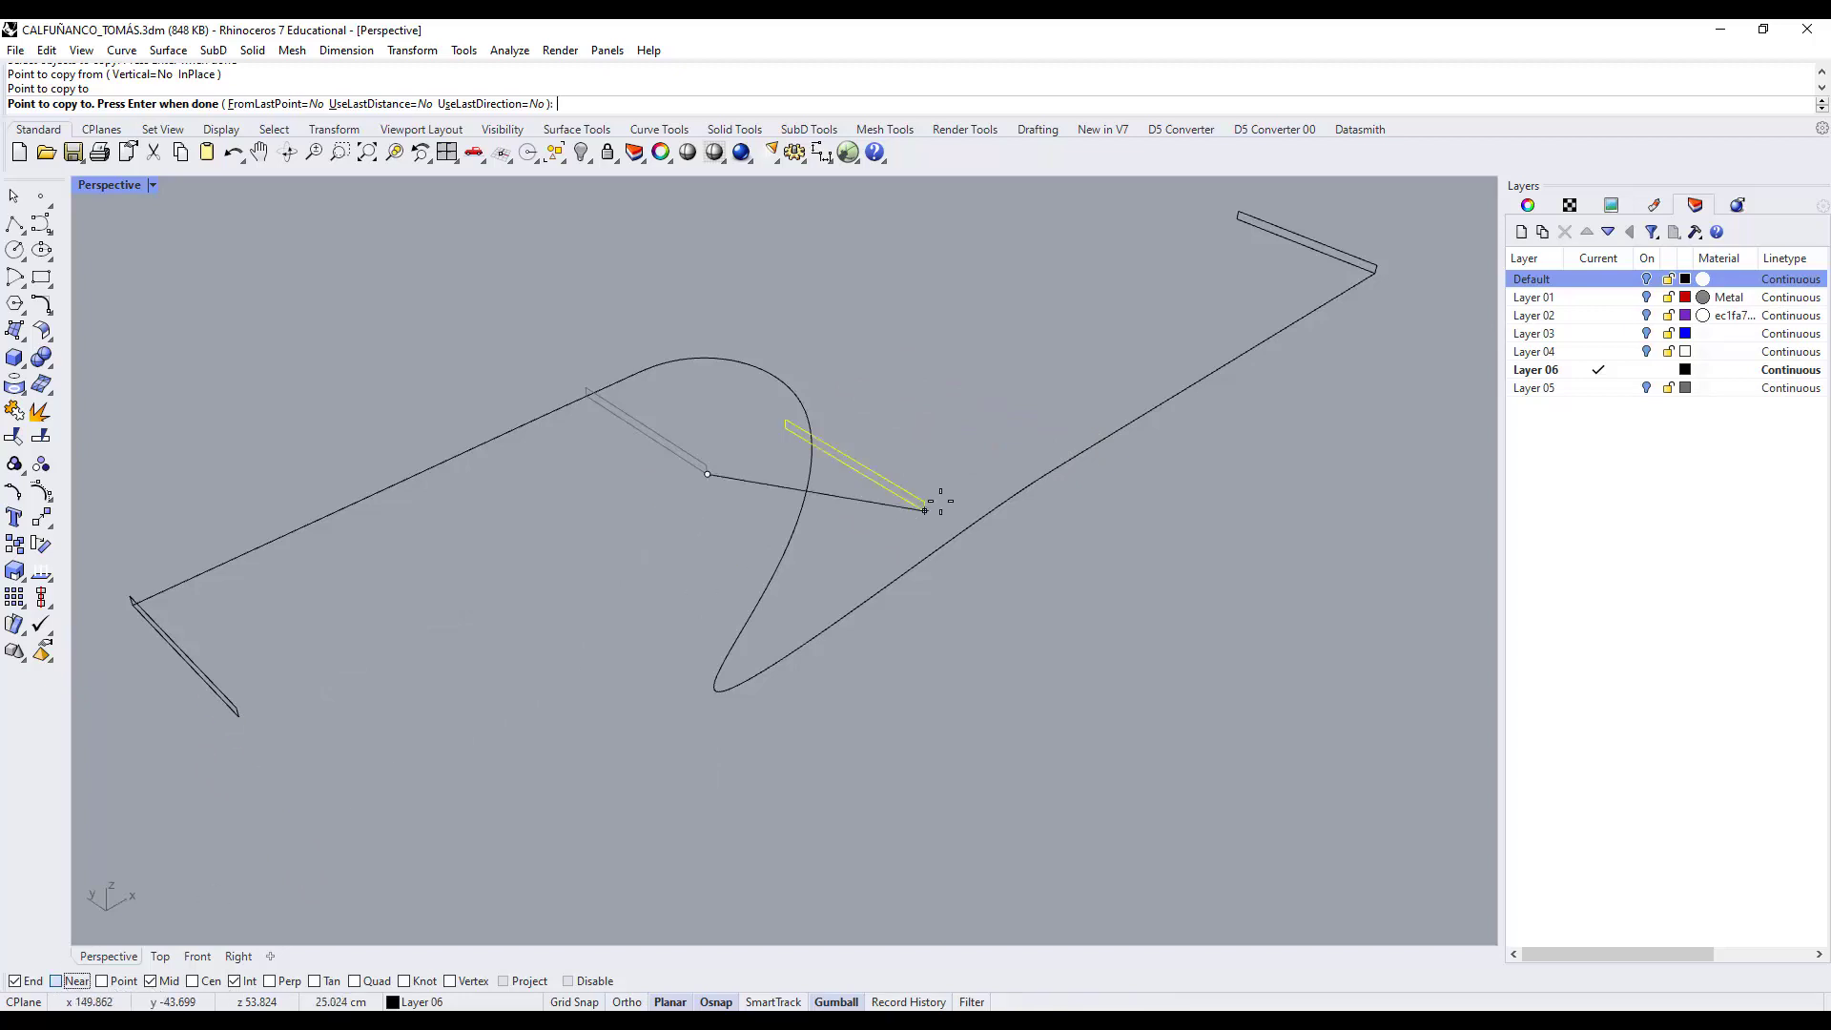
pyautogui.click(1103, 438)
pyautogui.press('Return')
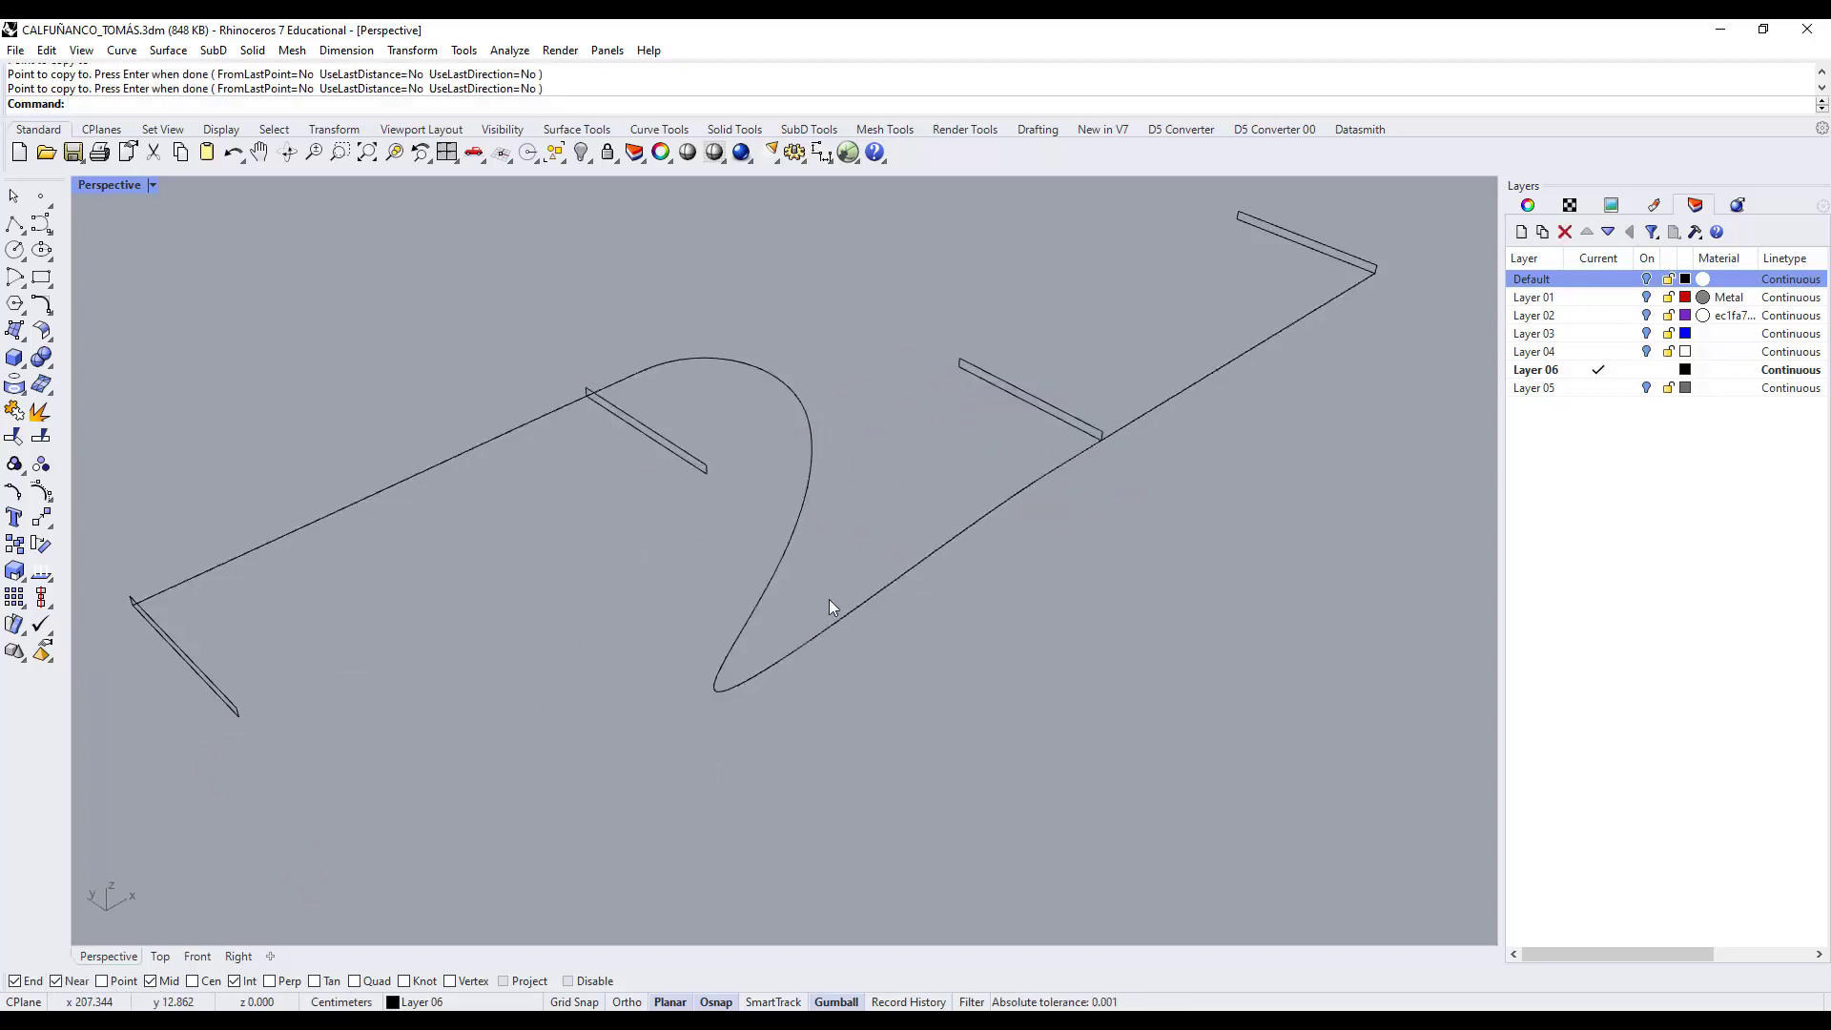
# Copy the upright rectangle near the first bend into the empty space beside the curve's last stretch.
pyautogui.click(28, 569)
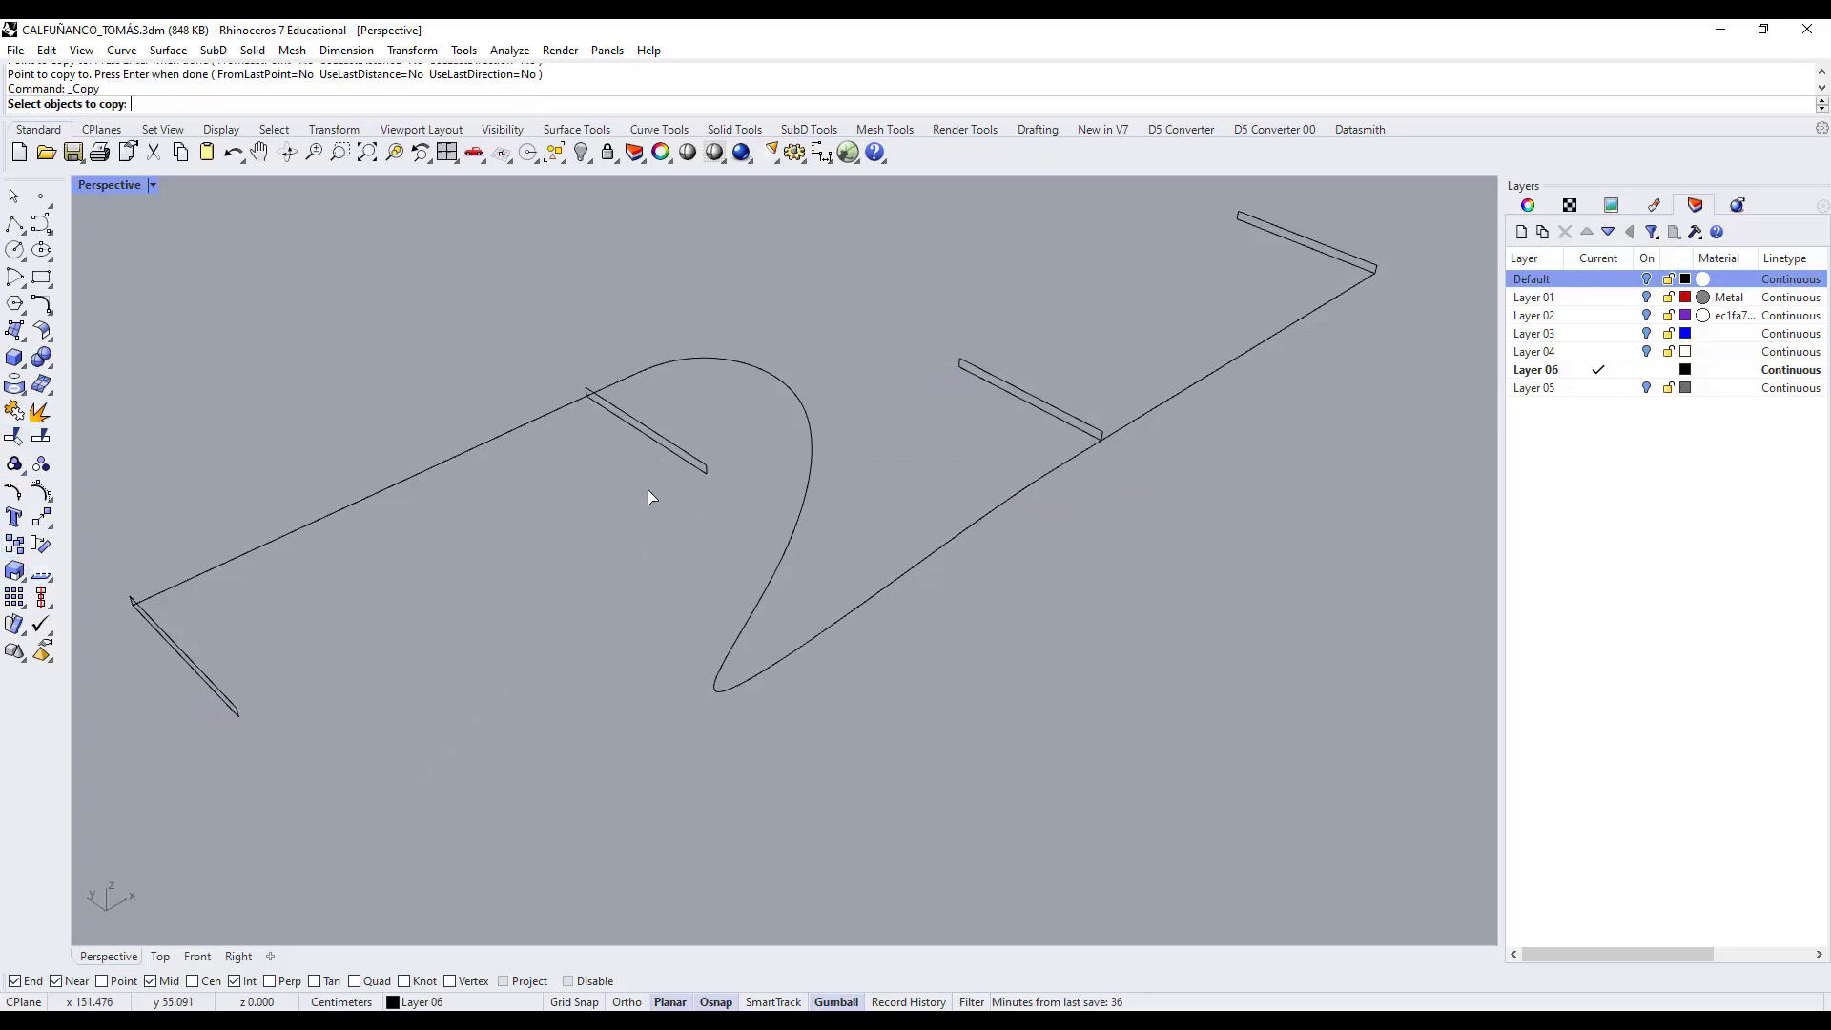
pyautogui.click(694, 468)
pyautogui.press('Return')
pyautogui.click(628, 532)
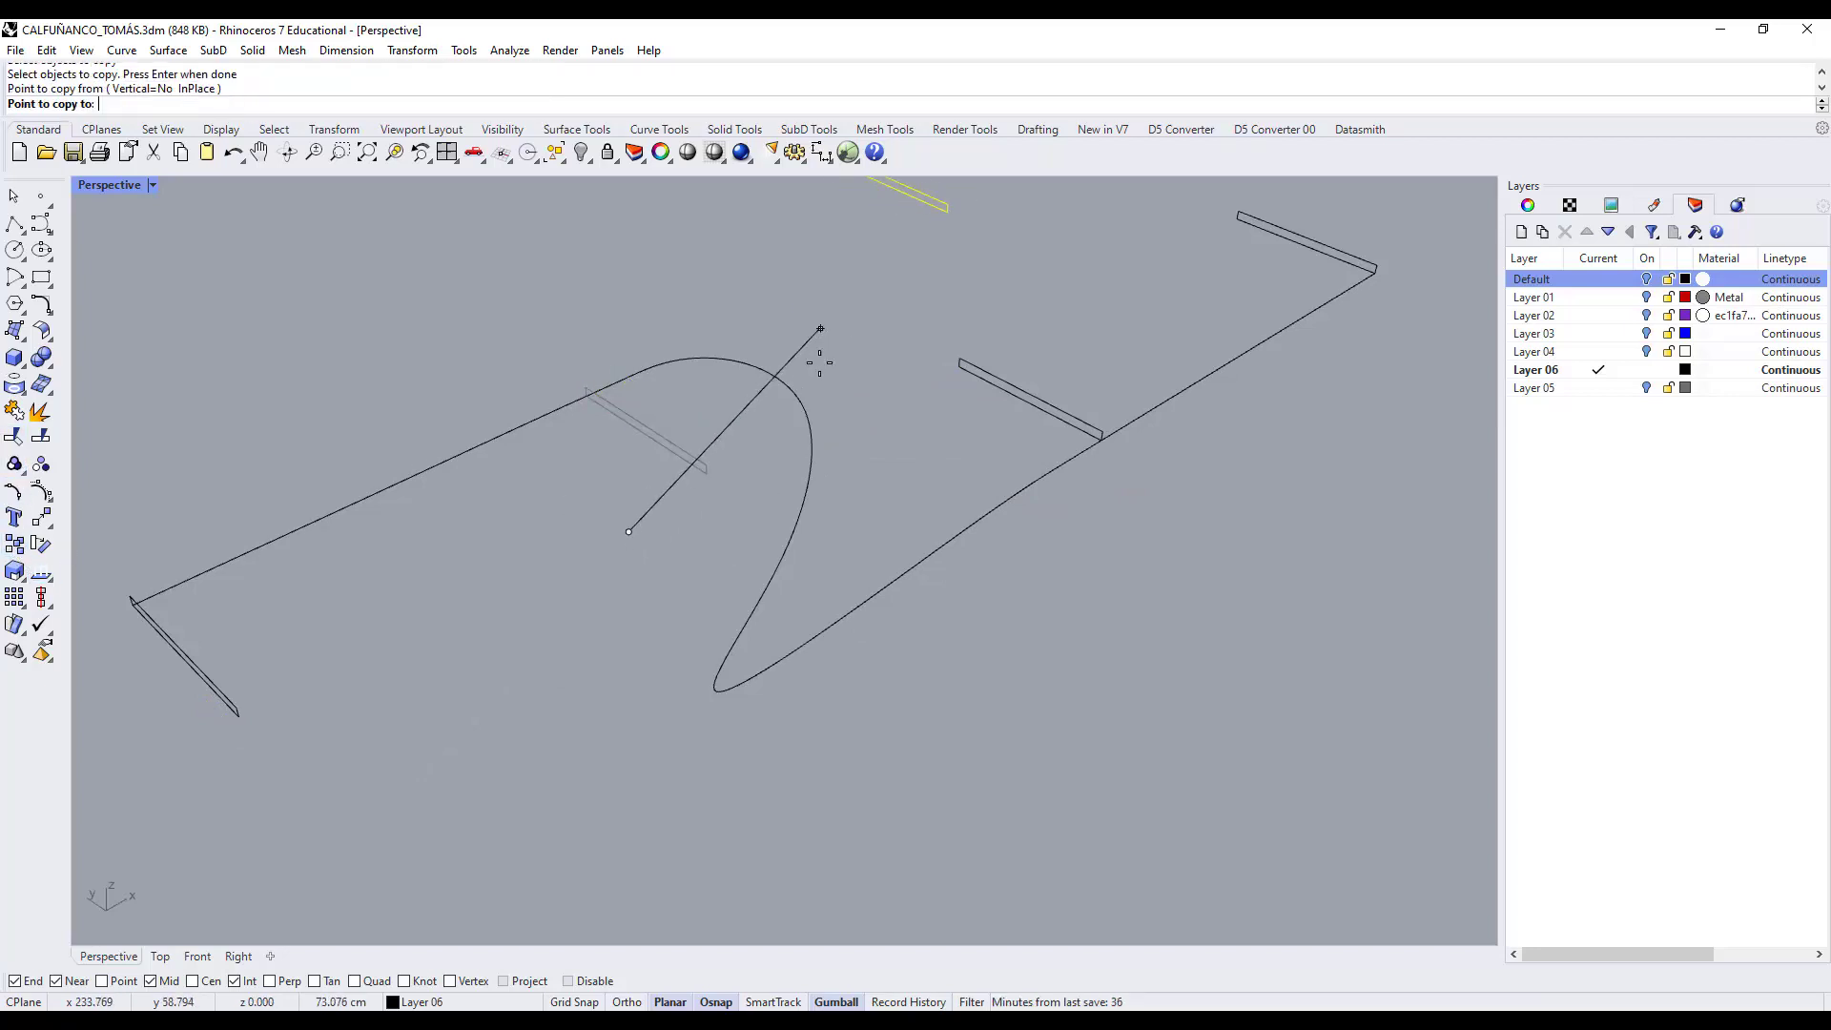
pyautogui.click(1042, 700)
pyautogui.press('Return')
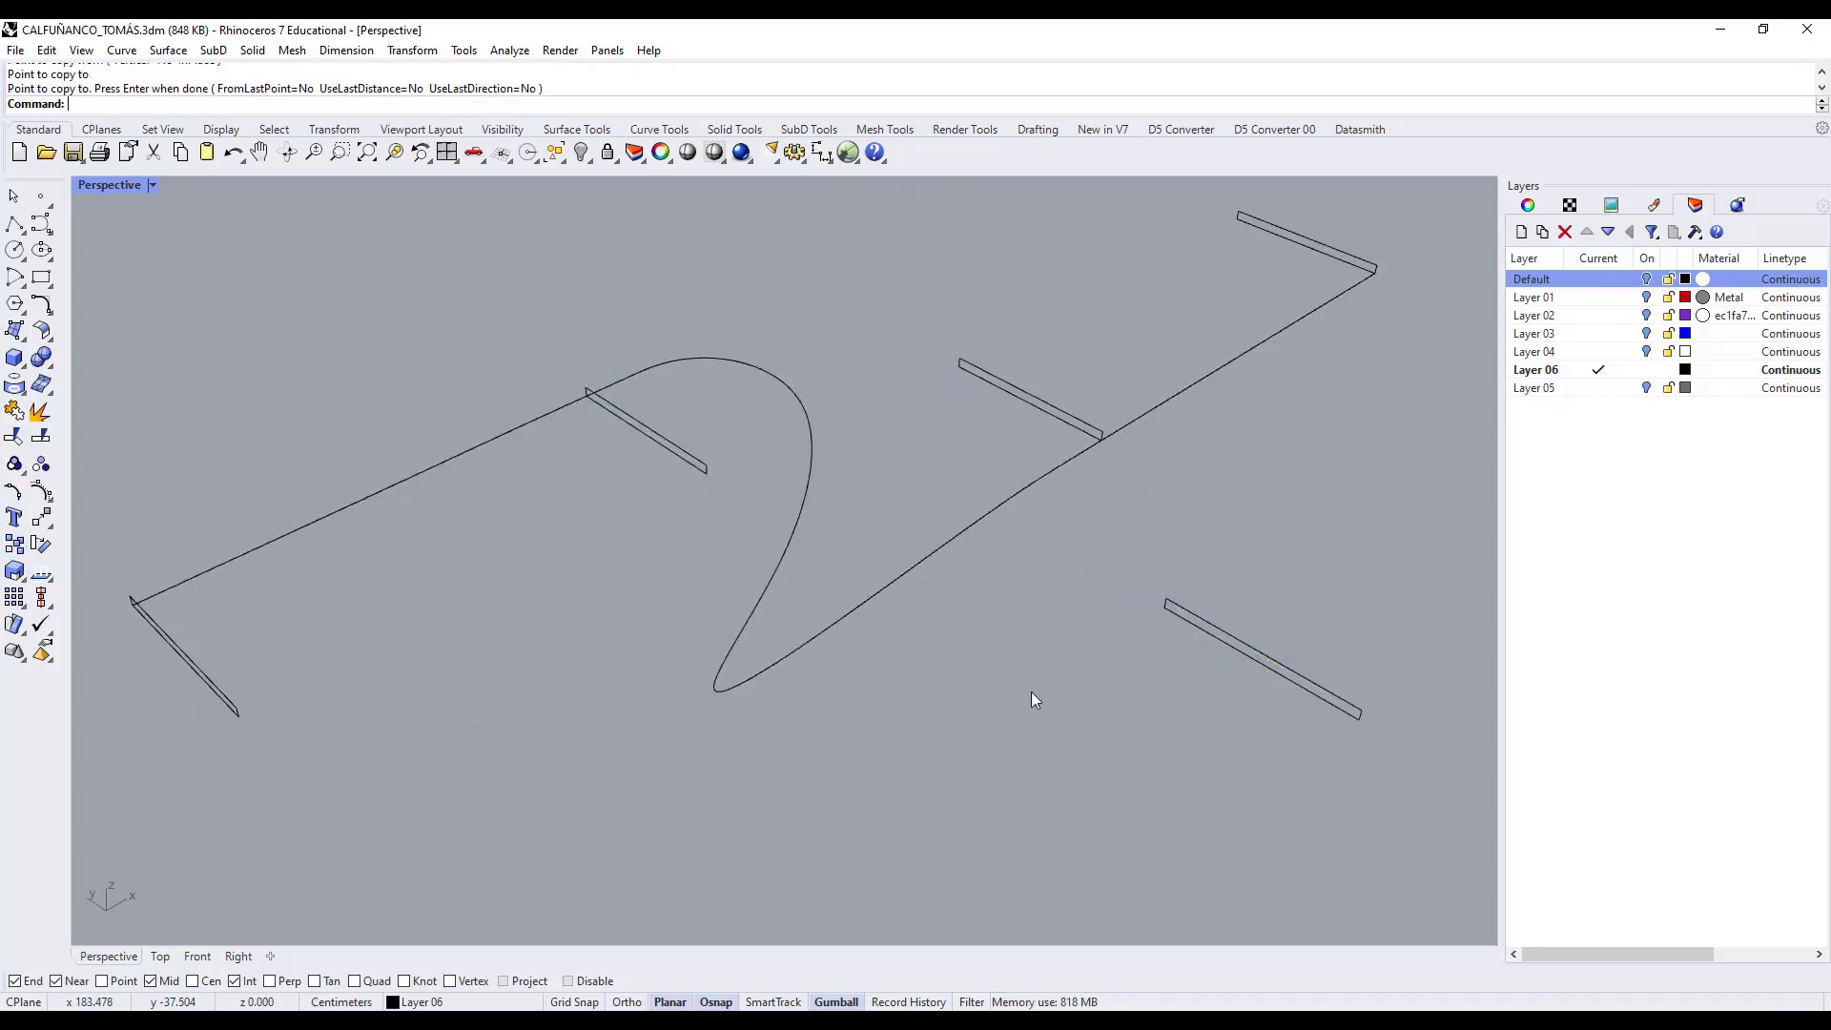
pyautogui.moveTo(824, 603); pyautogui.dragTo(1131, 657, button='right')
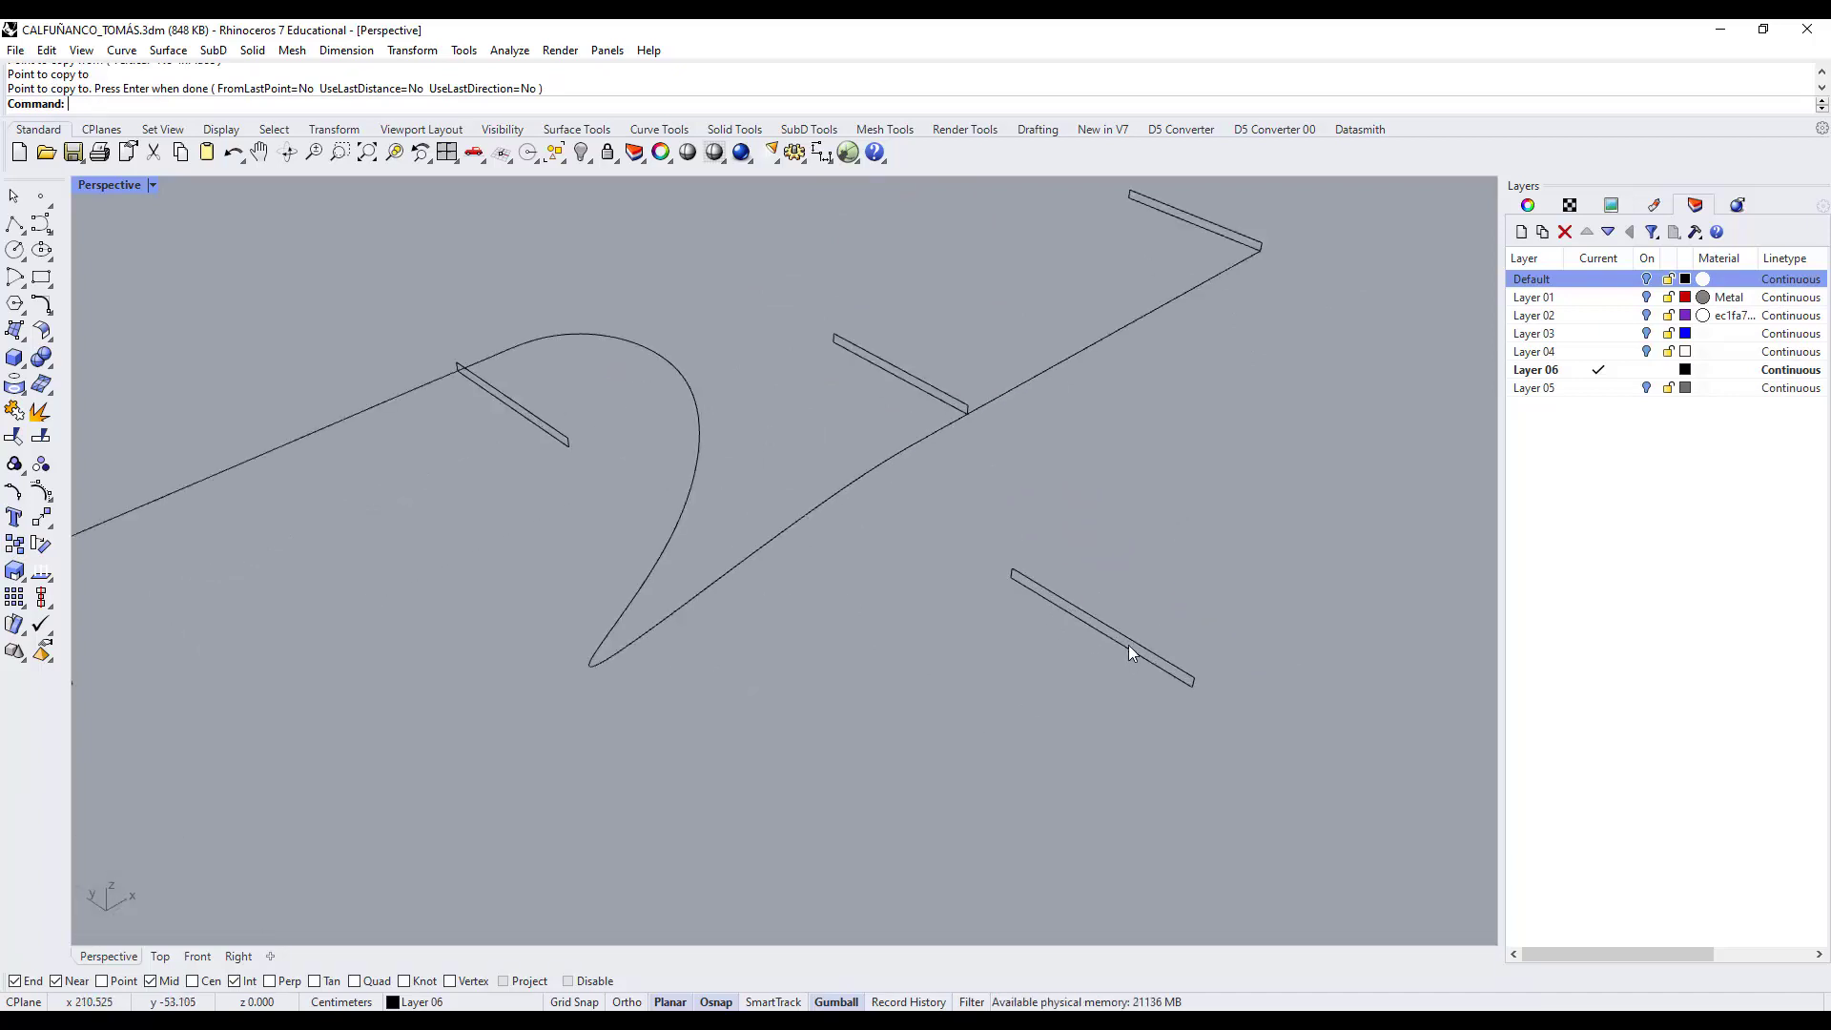